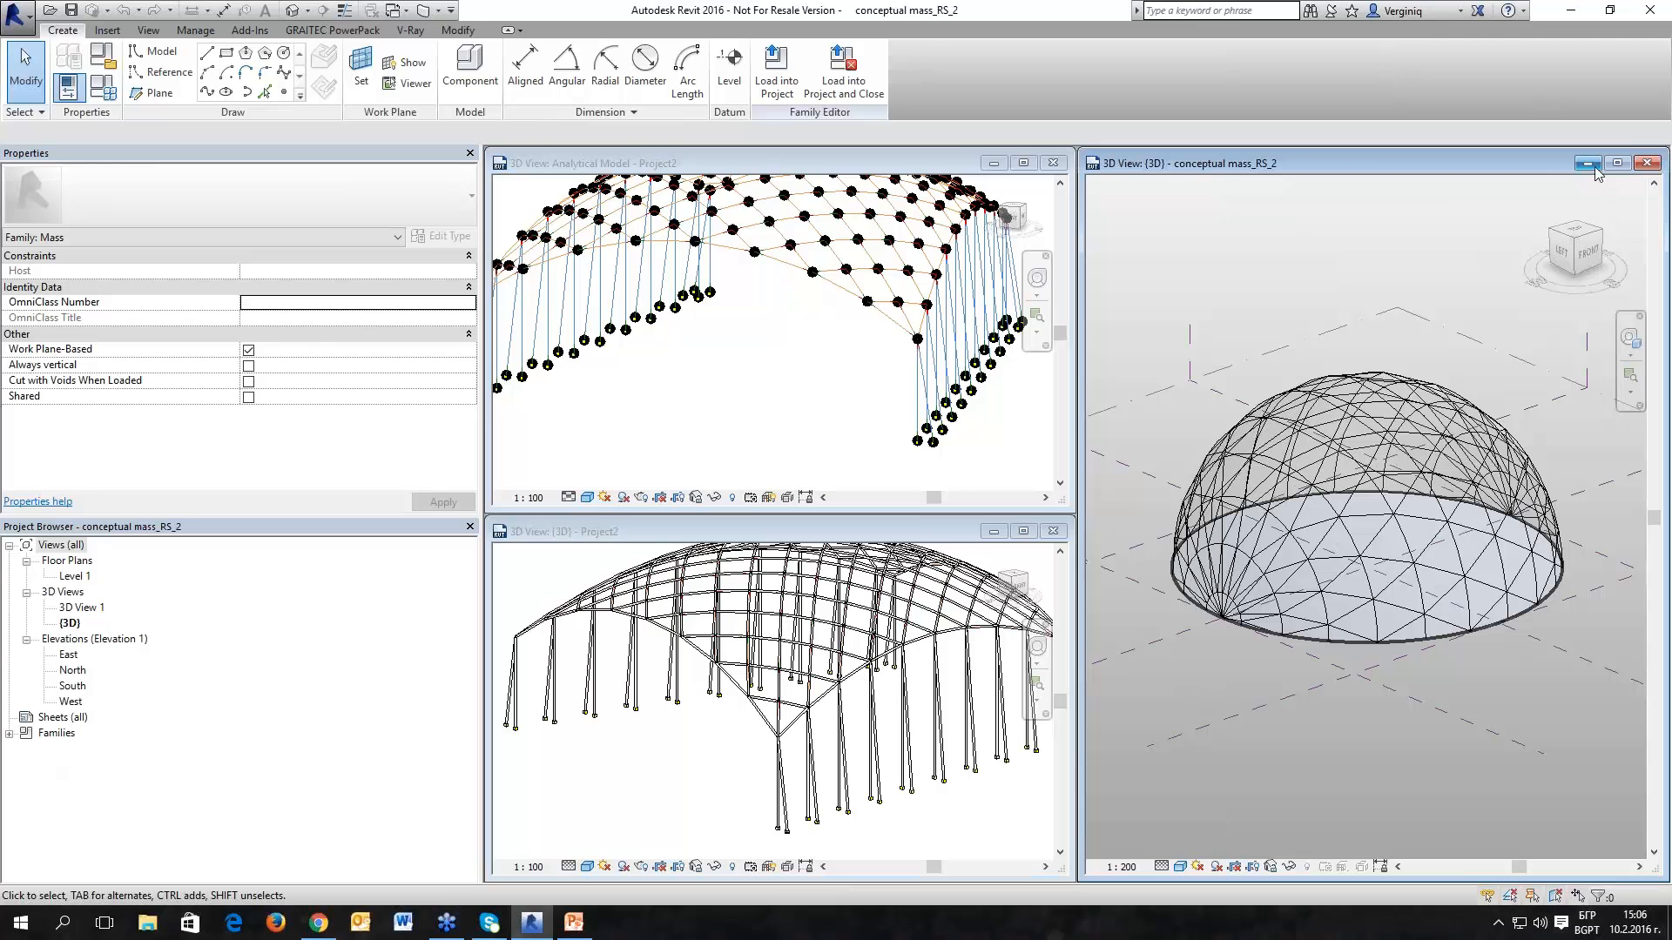
# Step: Close the conceptual mass_RS_2 family and tile the two remaining Project2 3D views
pyautogui.click(1647, 163)
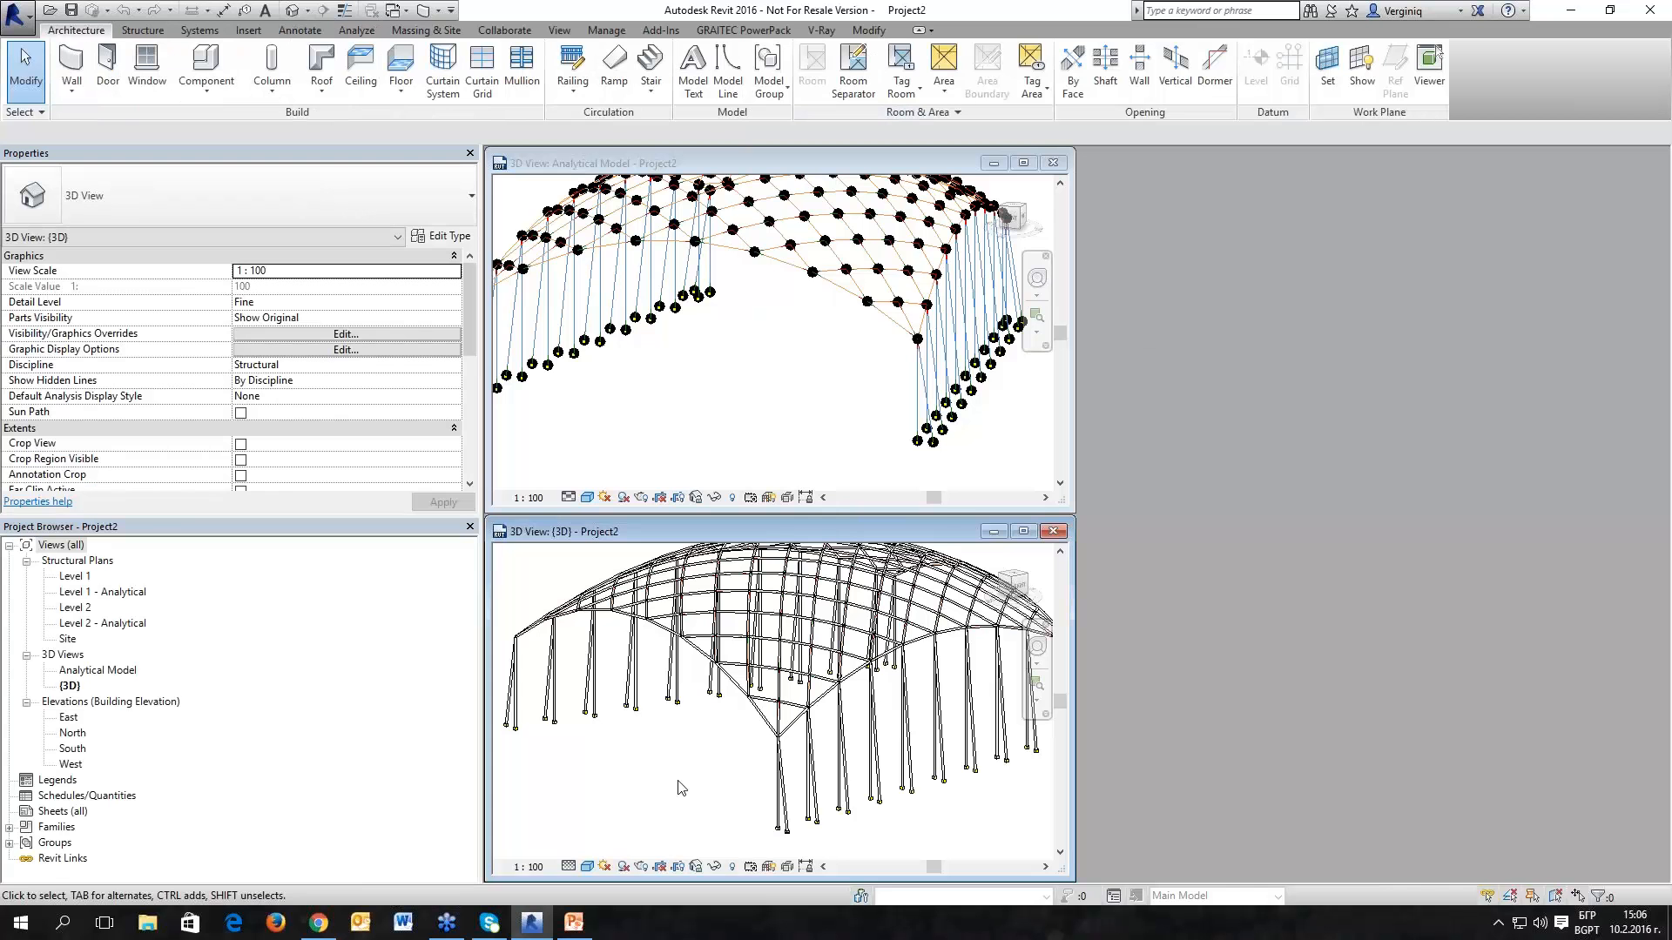
pyautogui.hotkey('alt', 'shift')
pyautogui.press('w')
pyautogui.press('t')
# Step: Examine individual HSS framing members at the pointed front corner of the roof grid in the {3D} view
pyautogui.moveTo(750, 348); pyautogui.dragTo(737, 513, button='middle')
pyautogui.scroll(2, 736, 509)
pyautogui.scroll(2, 735, 513)
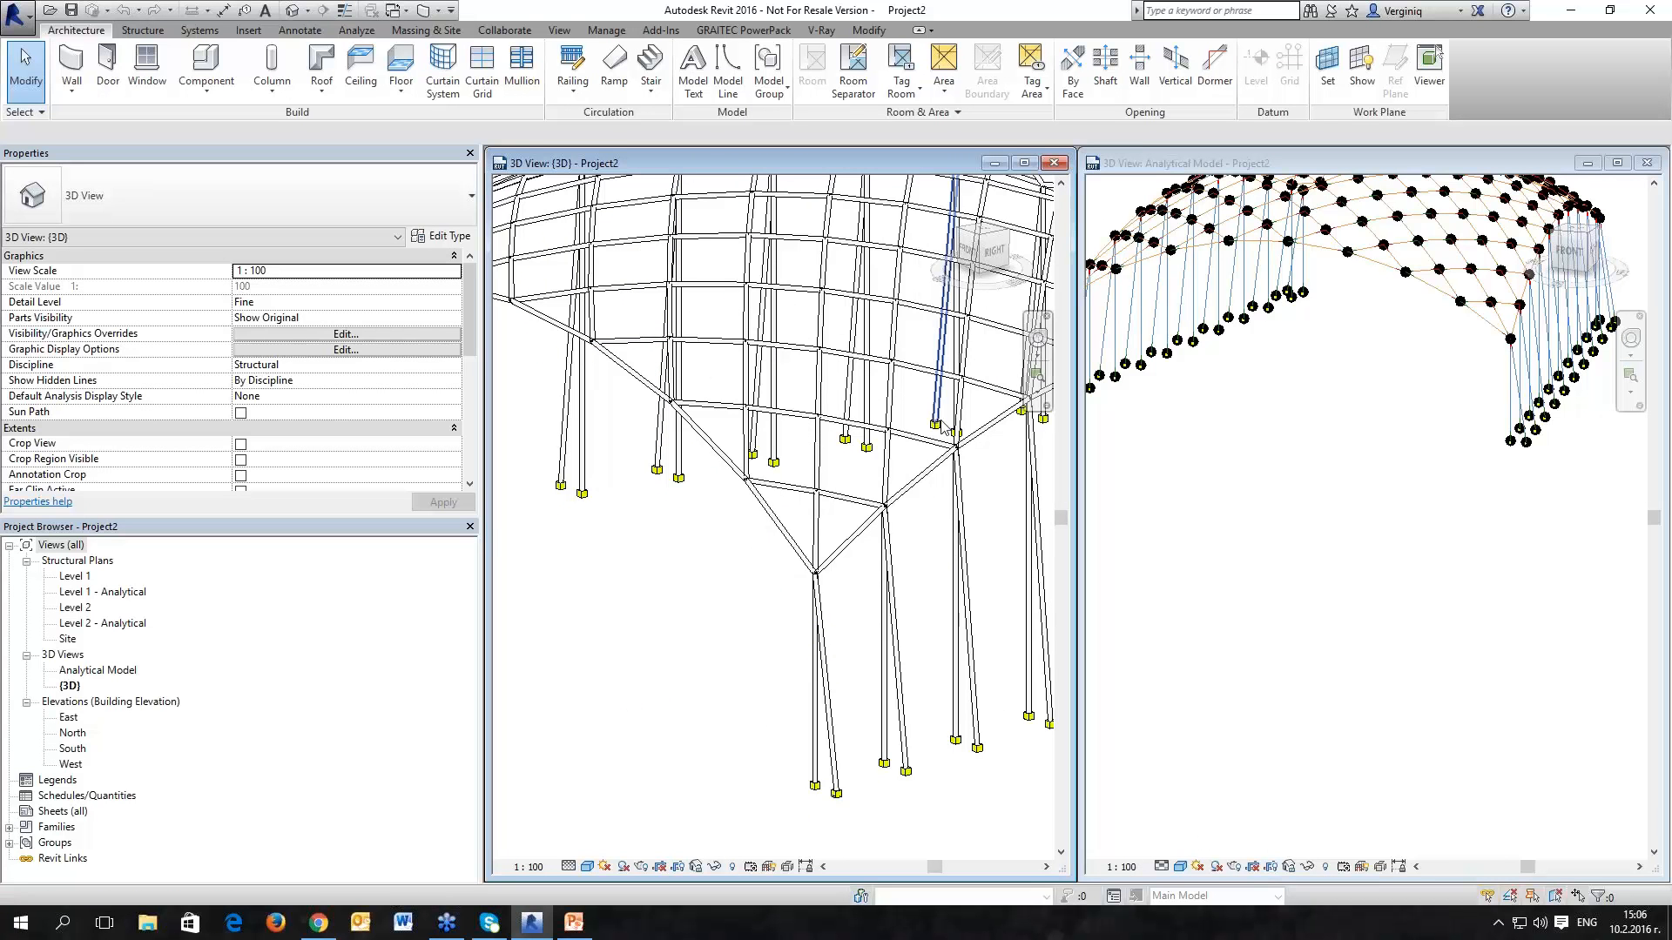
pyautogui.click(781, 529)
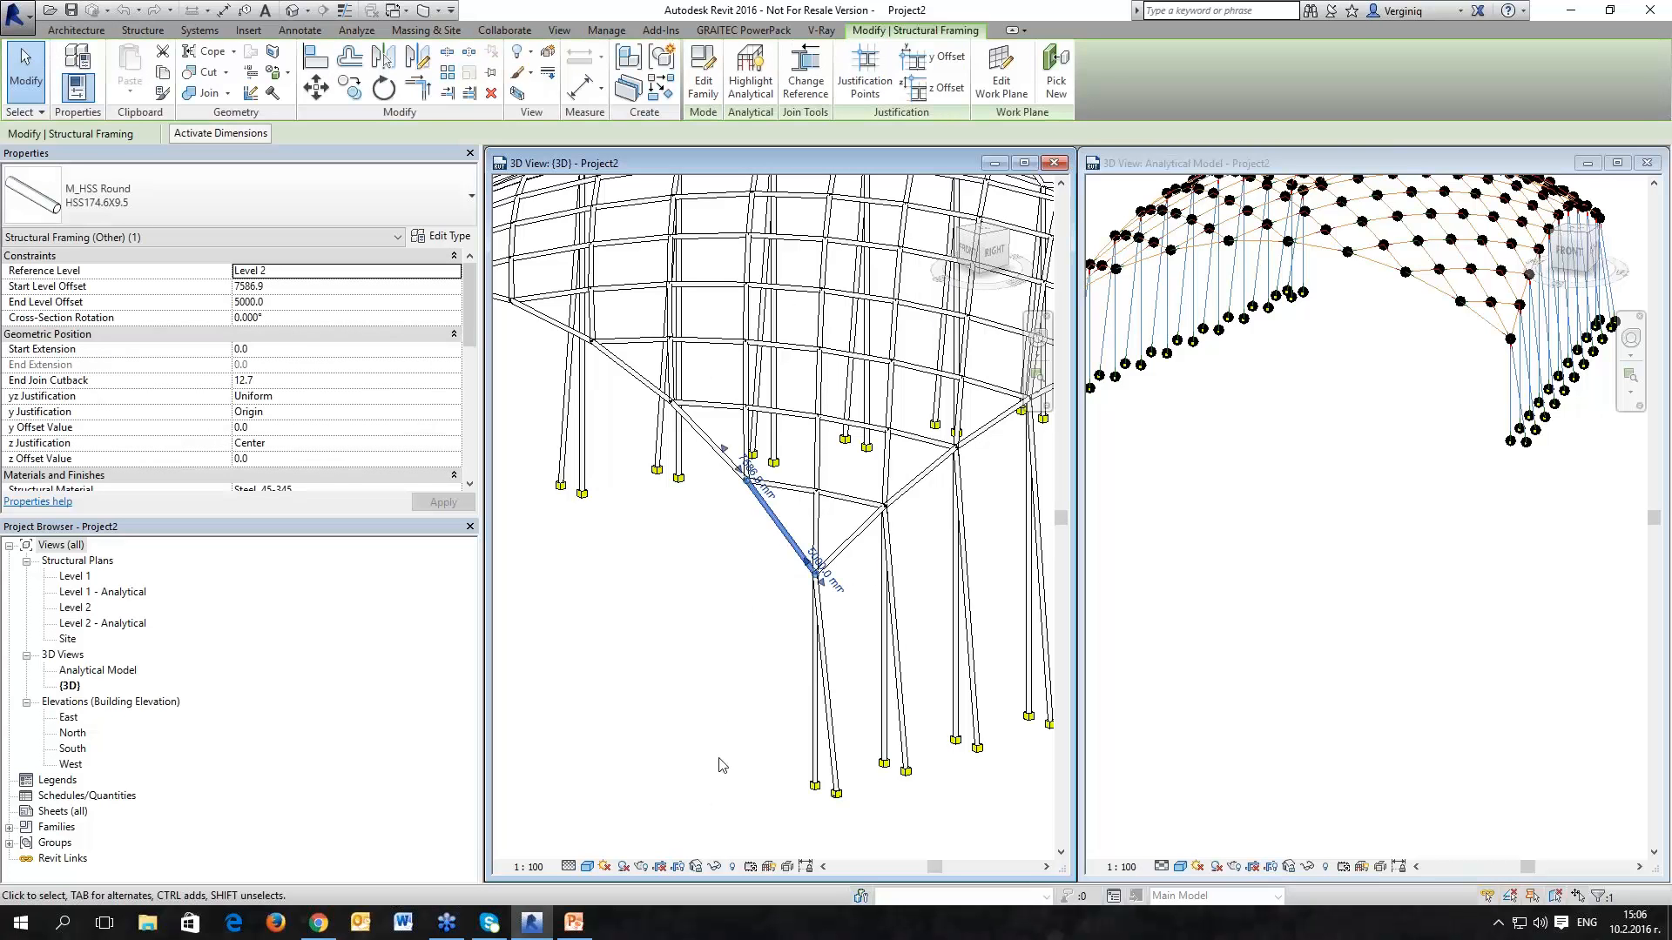
pyautogui.click(854, 500)
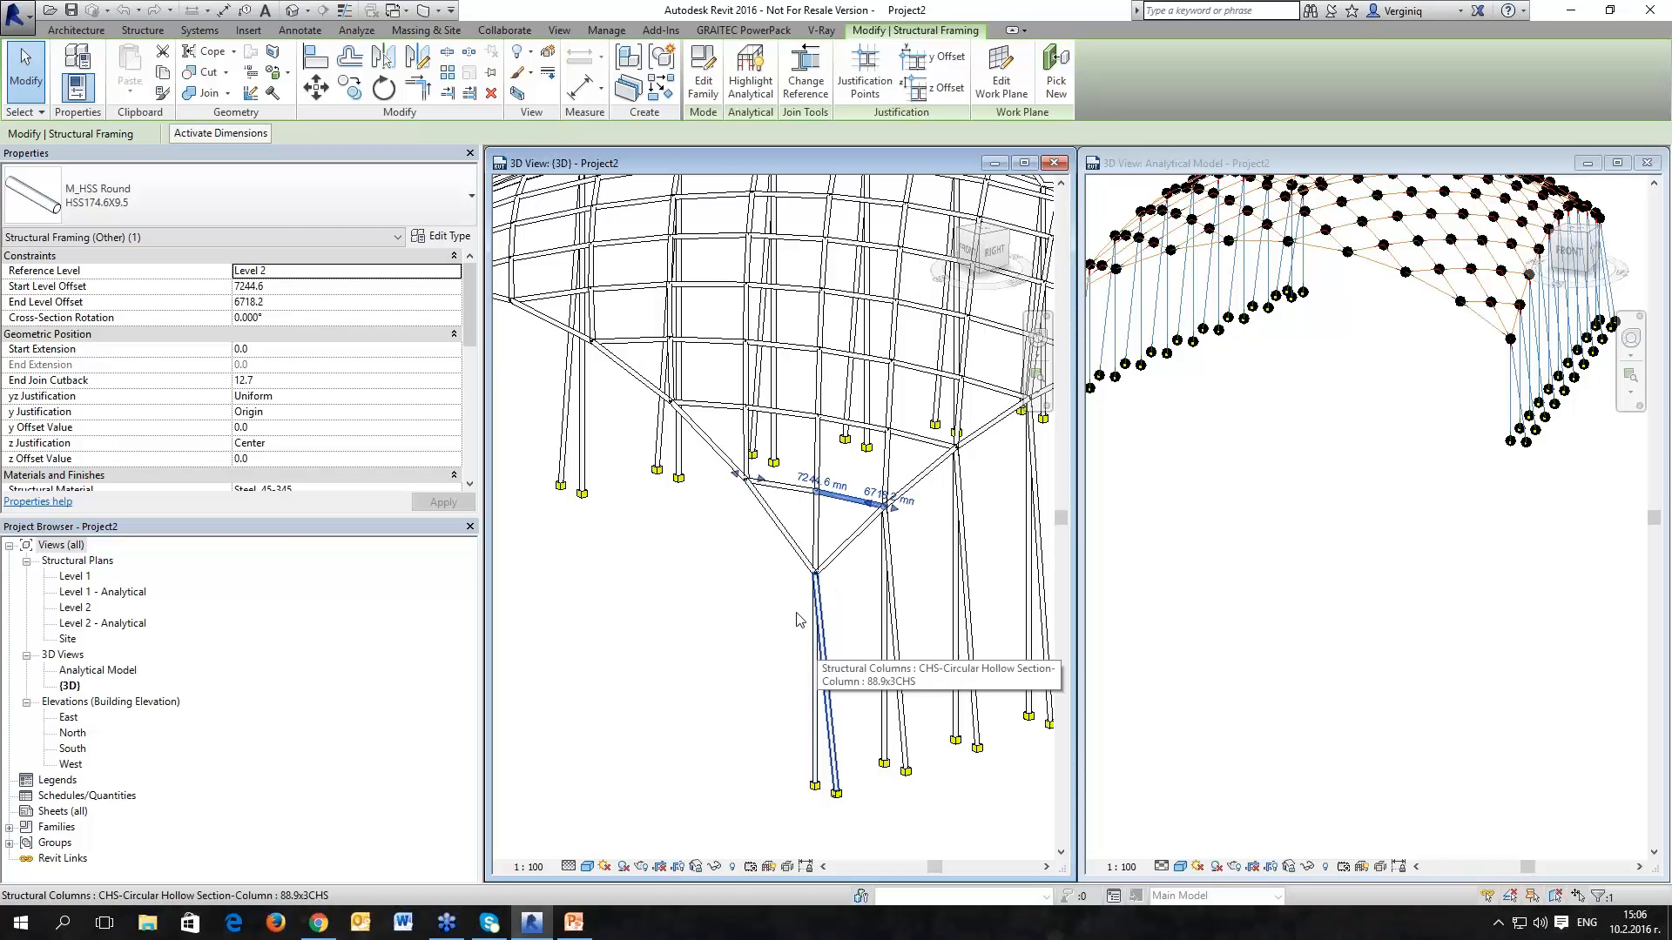
pyautogui.click(789, 489)
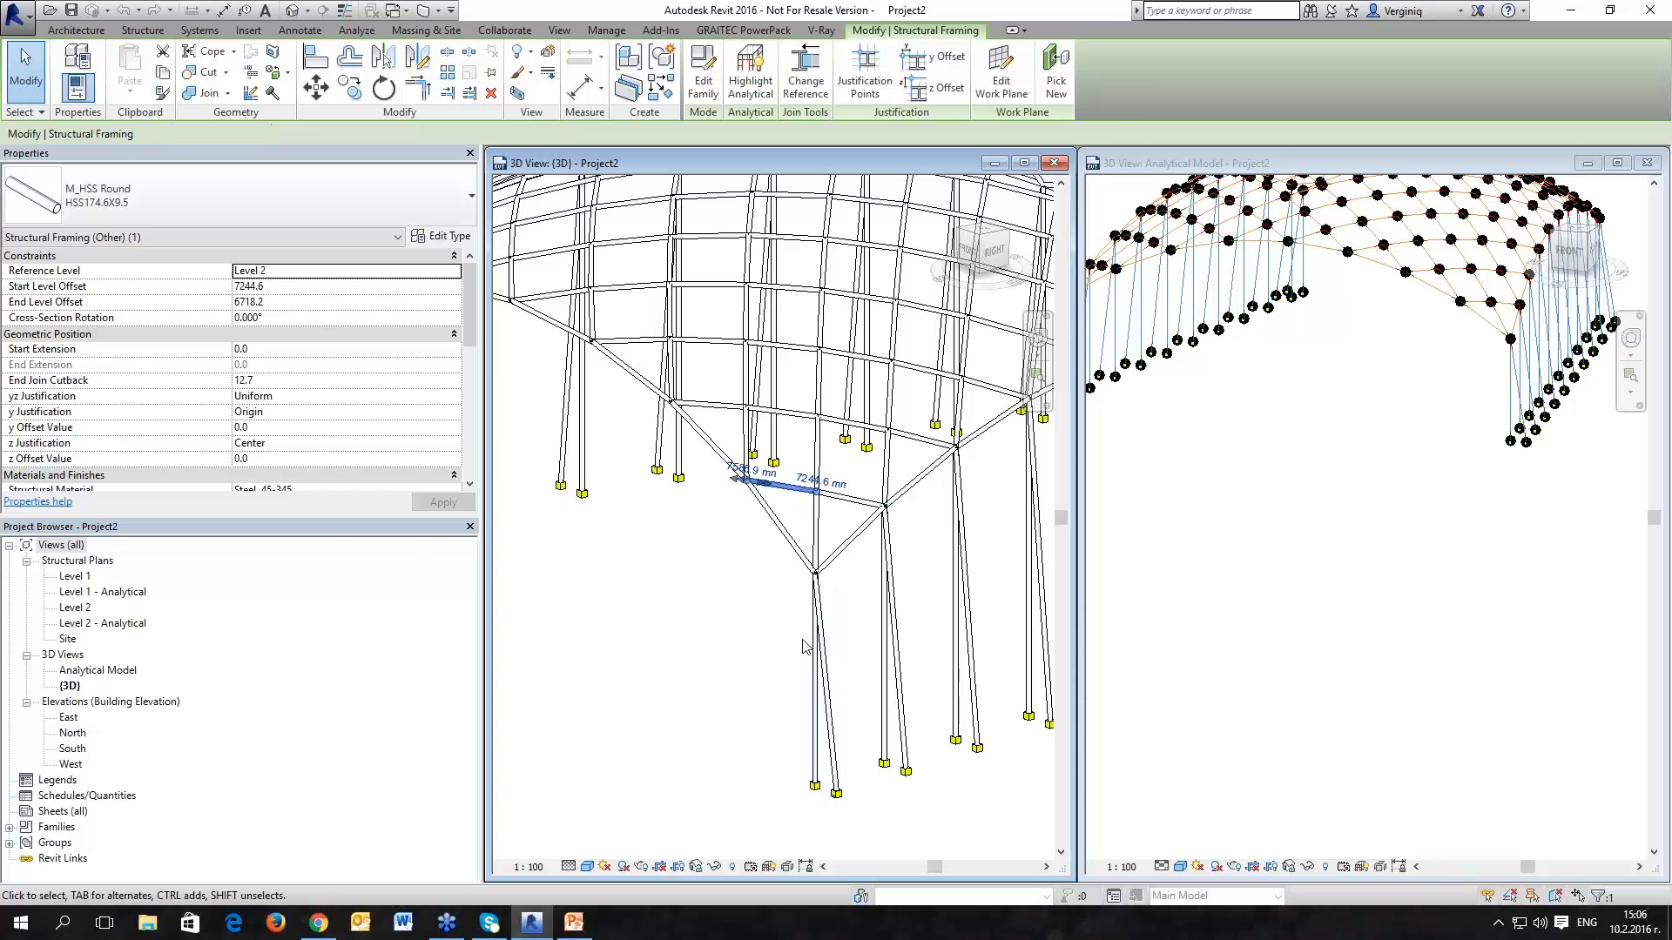
pyautogui.click(816, 542)
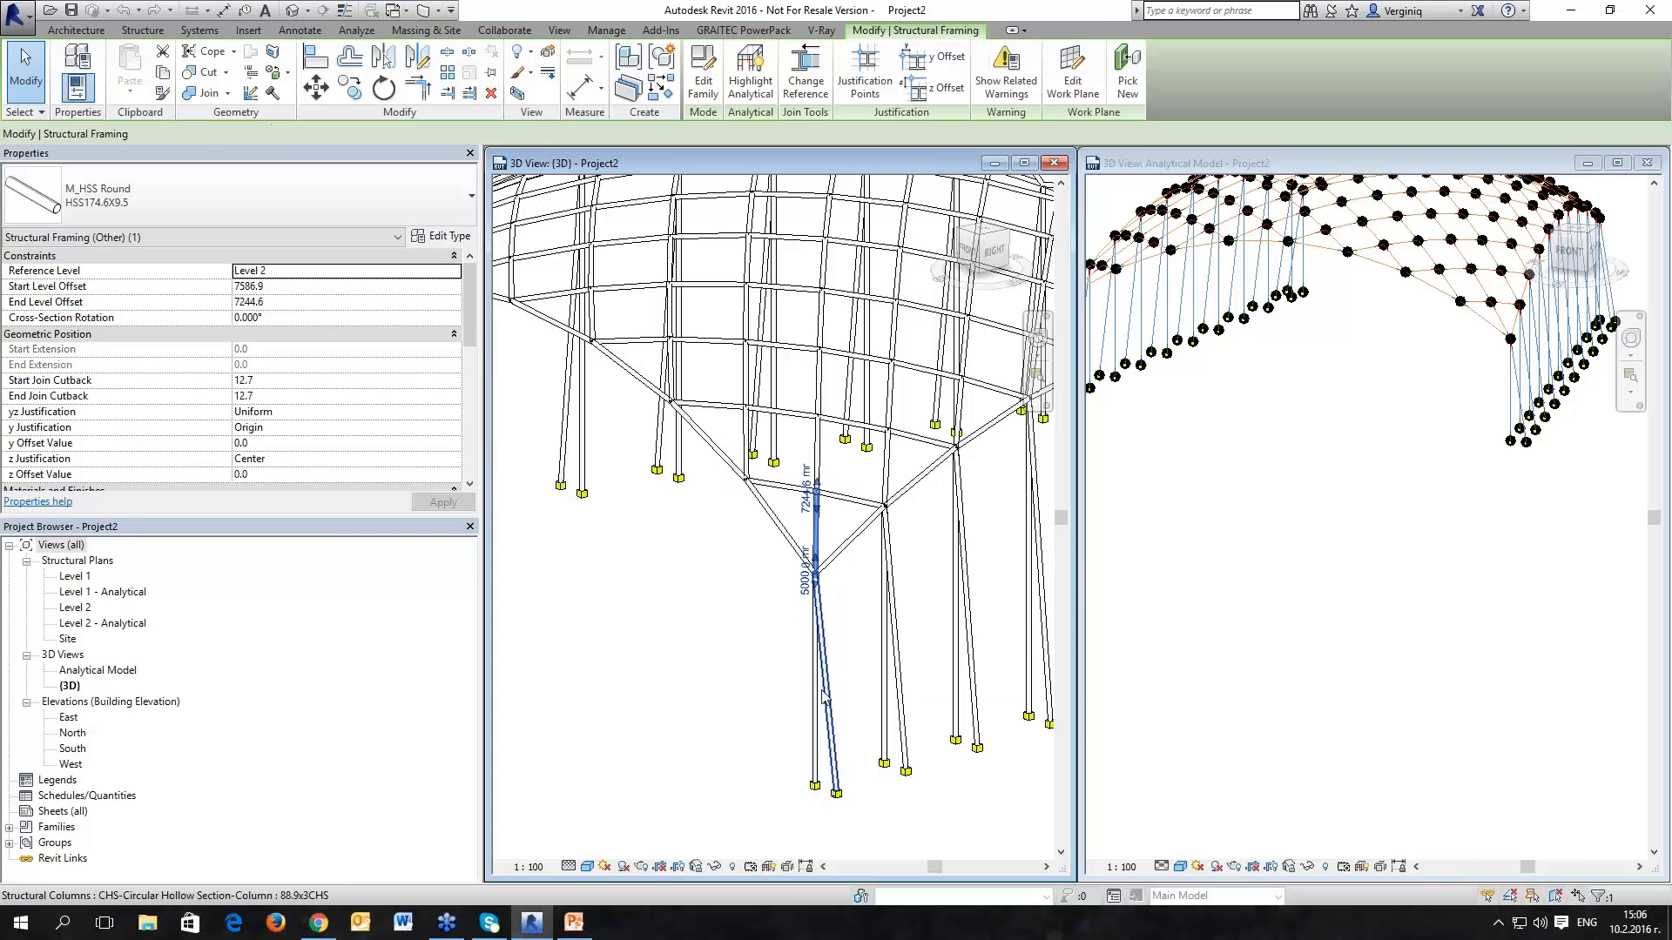
pyautogui.click(779, 412)
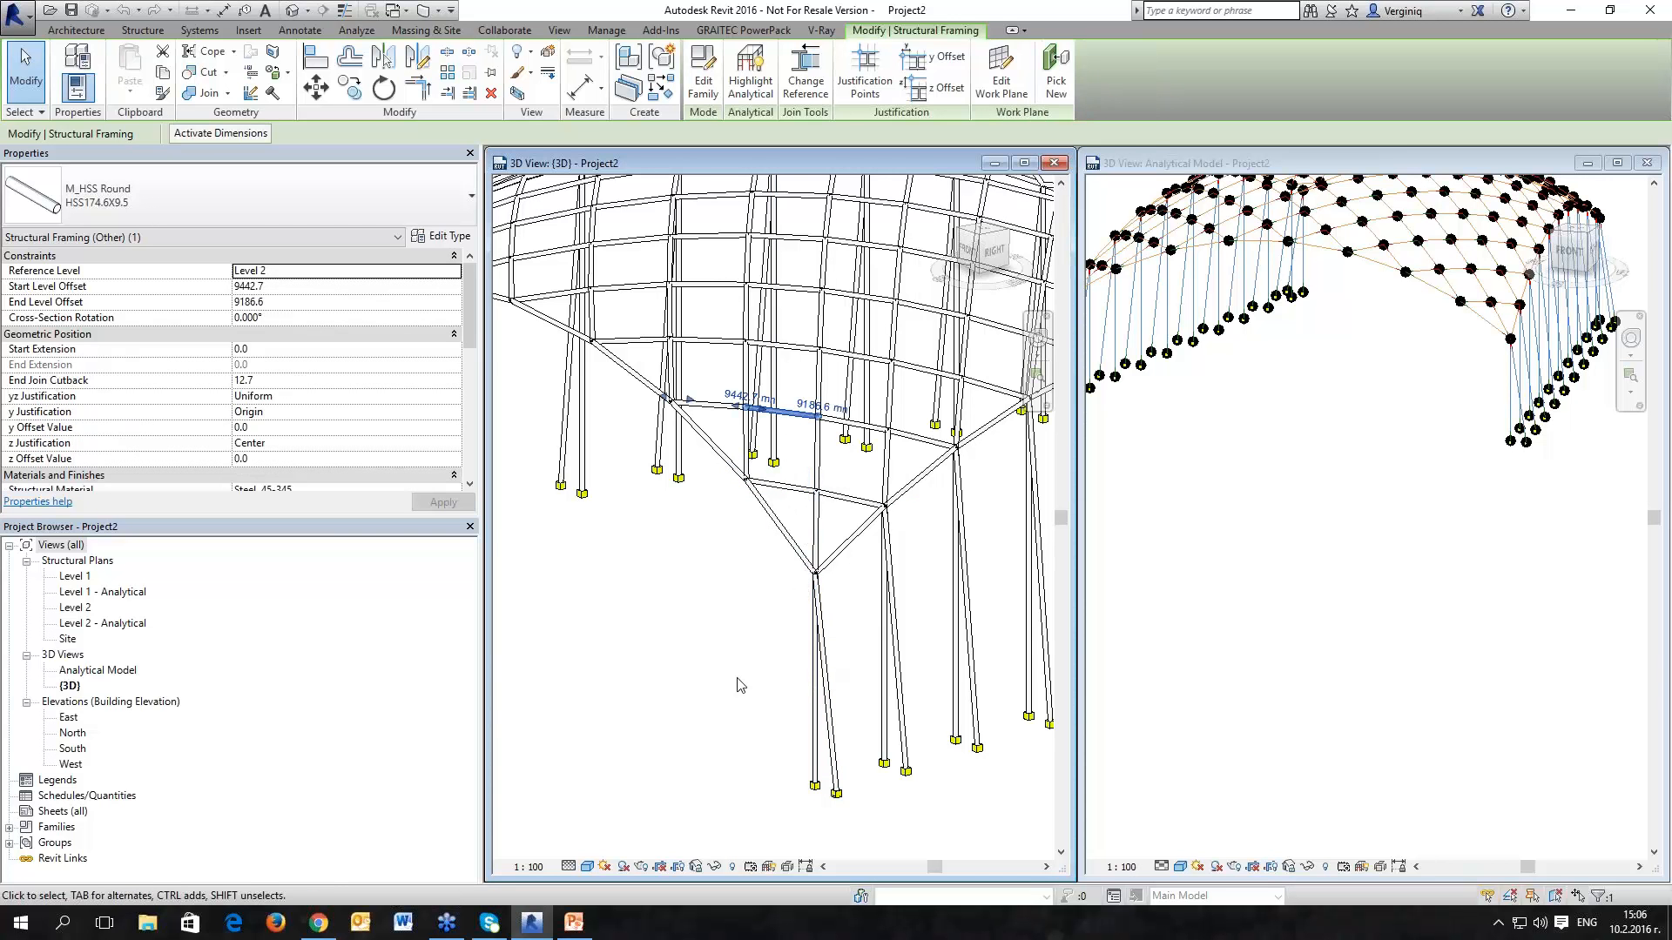
pyautogui.scroll(-4, 736, 684)
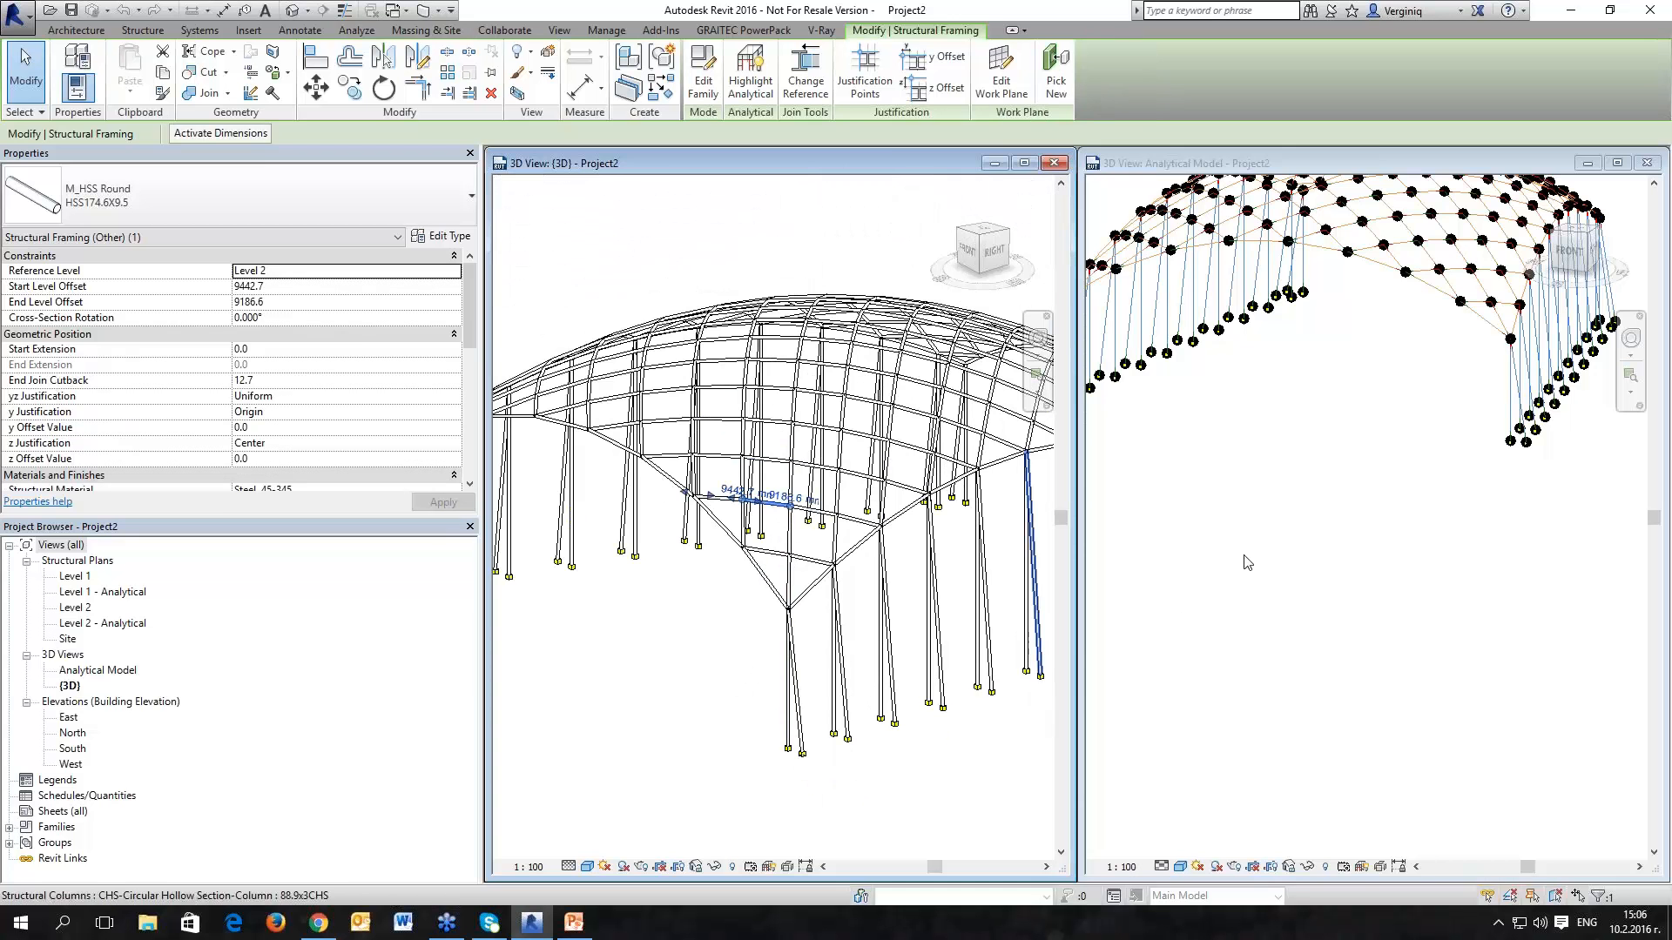
# Step: Inspect the corner nodes, inclined columns and supports in the Analytical Model view
pyautogui.click(1241, 515)
pyautogui.moveTo(1245, 491); pyautogui.dragTo(1295, 637, button='middle')
pyautogui.scroll(3, 1470, 586)
pyautogui.moveTo(1461, 575); pyautogui.dragTo(1298, 634, button='middle')
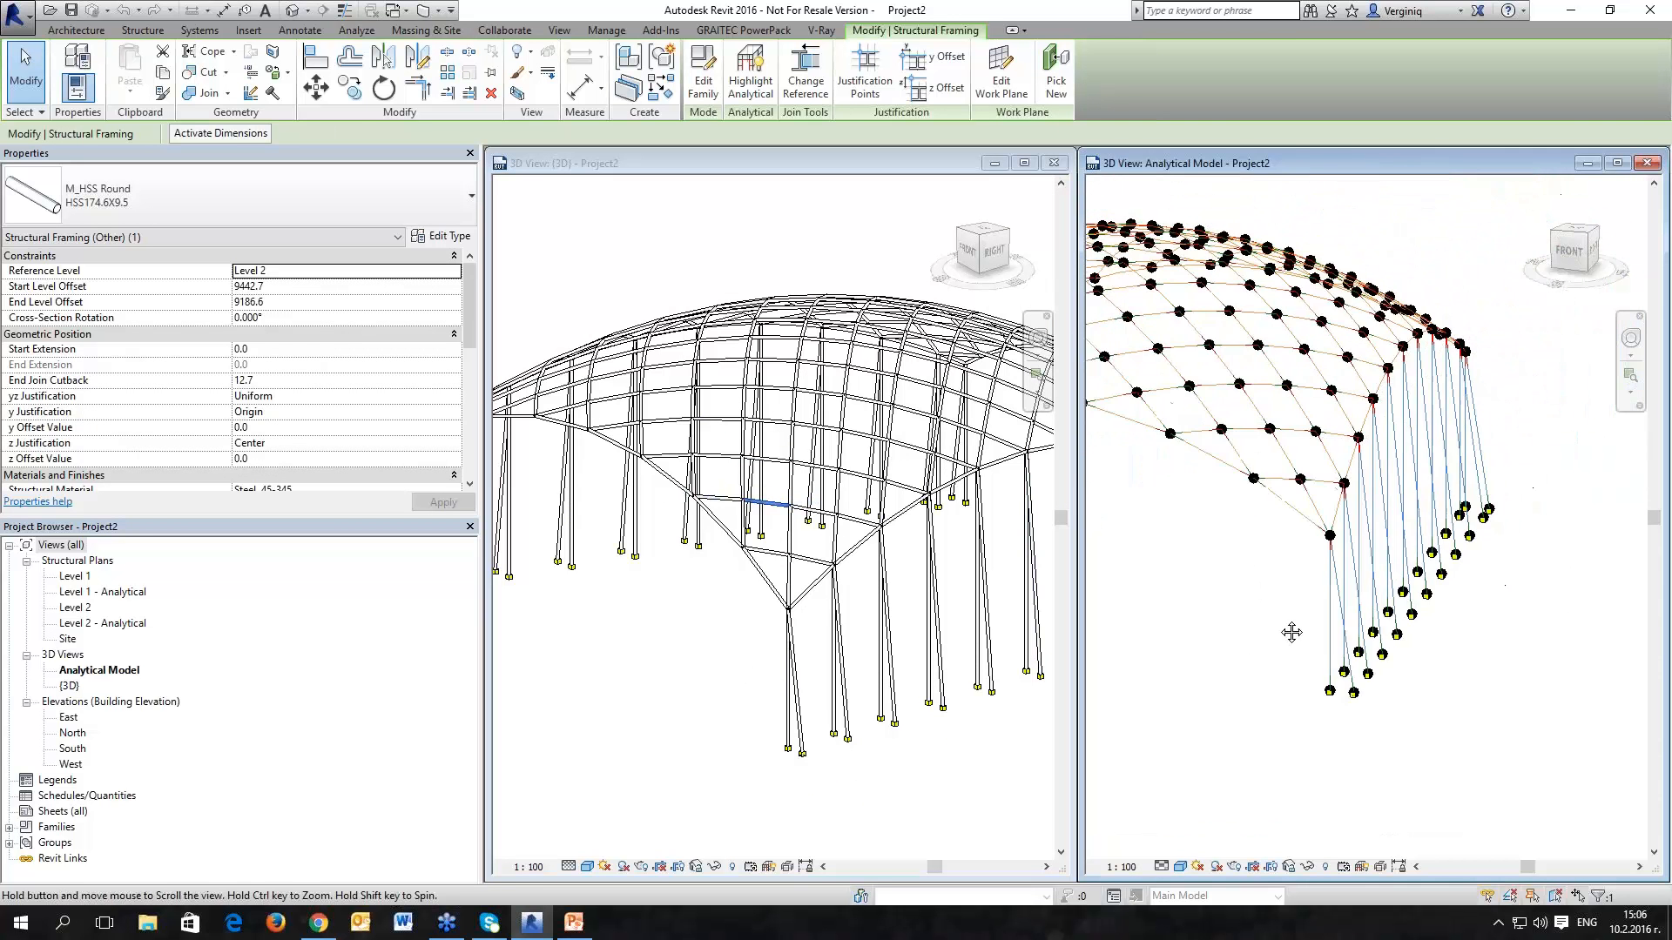
pyautogui.scroll(5, 1281, 509)
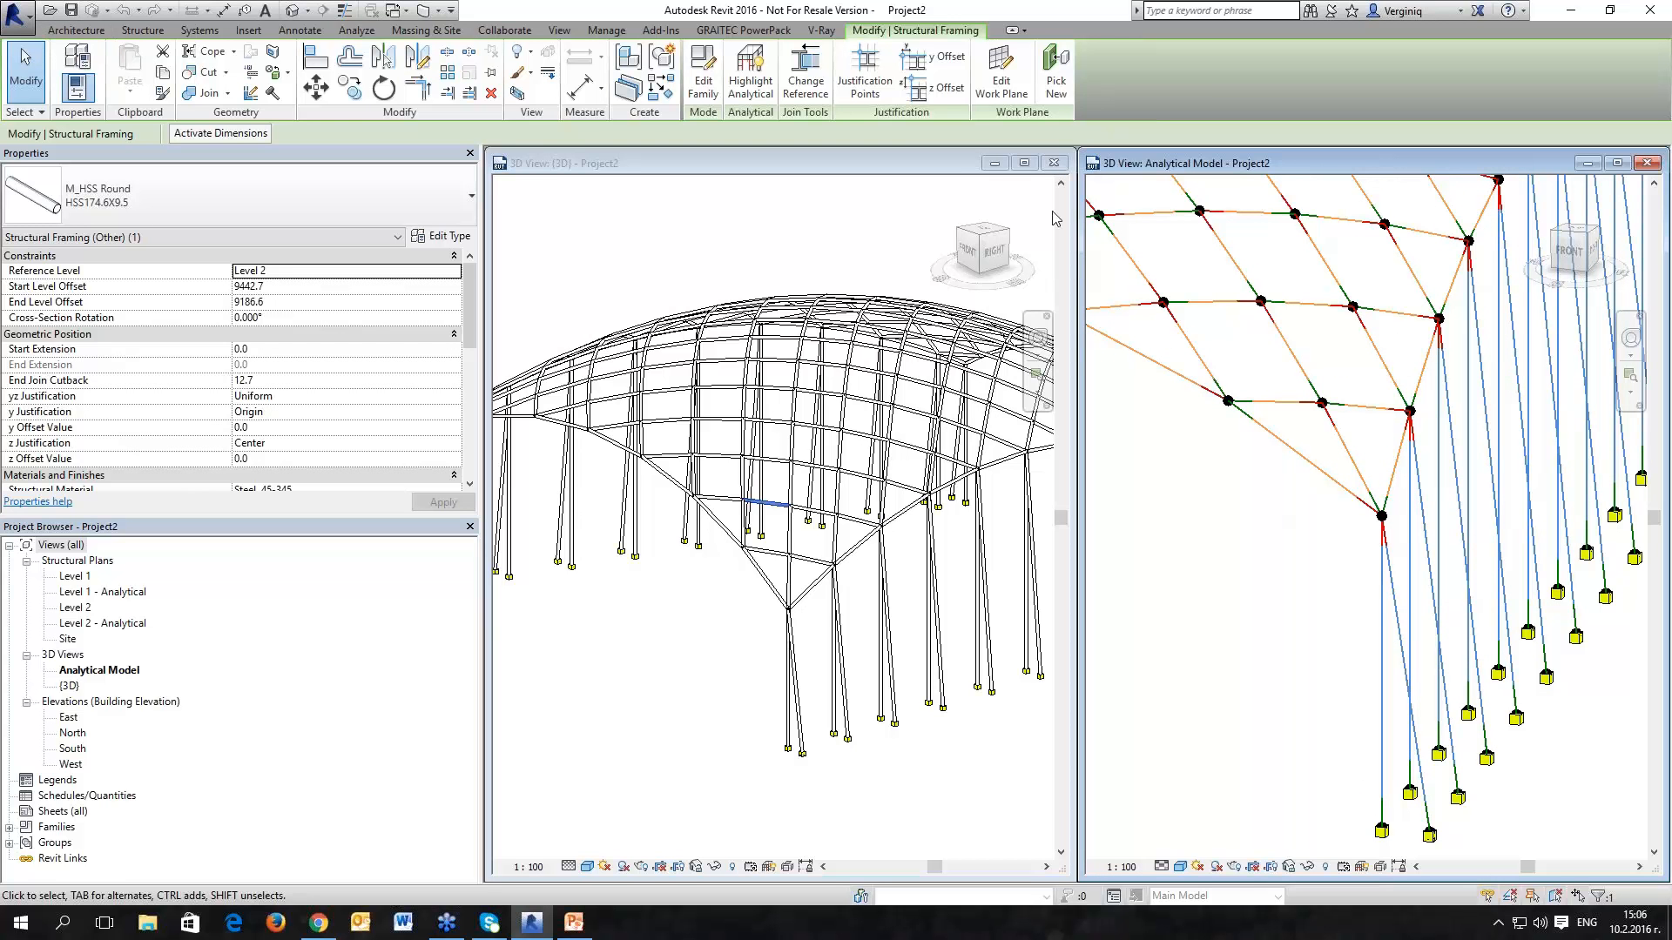
# Step: Close both Project2 views and create a new conceptual mass from the Metric Mass template
pyautogui.click(1056, 164)
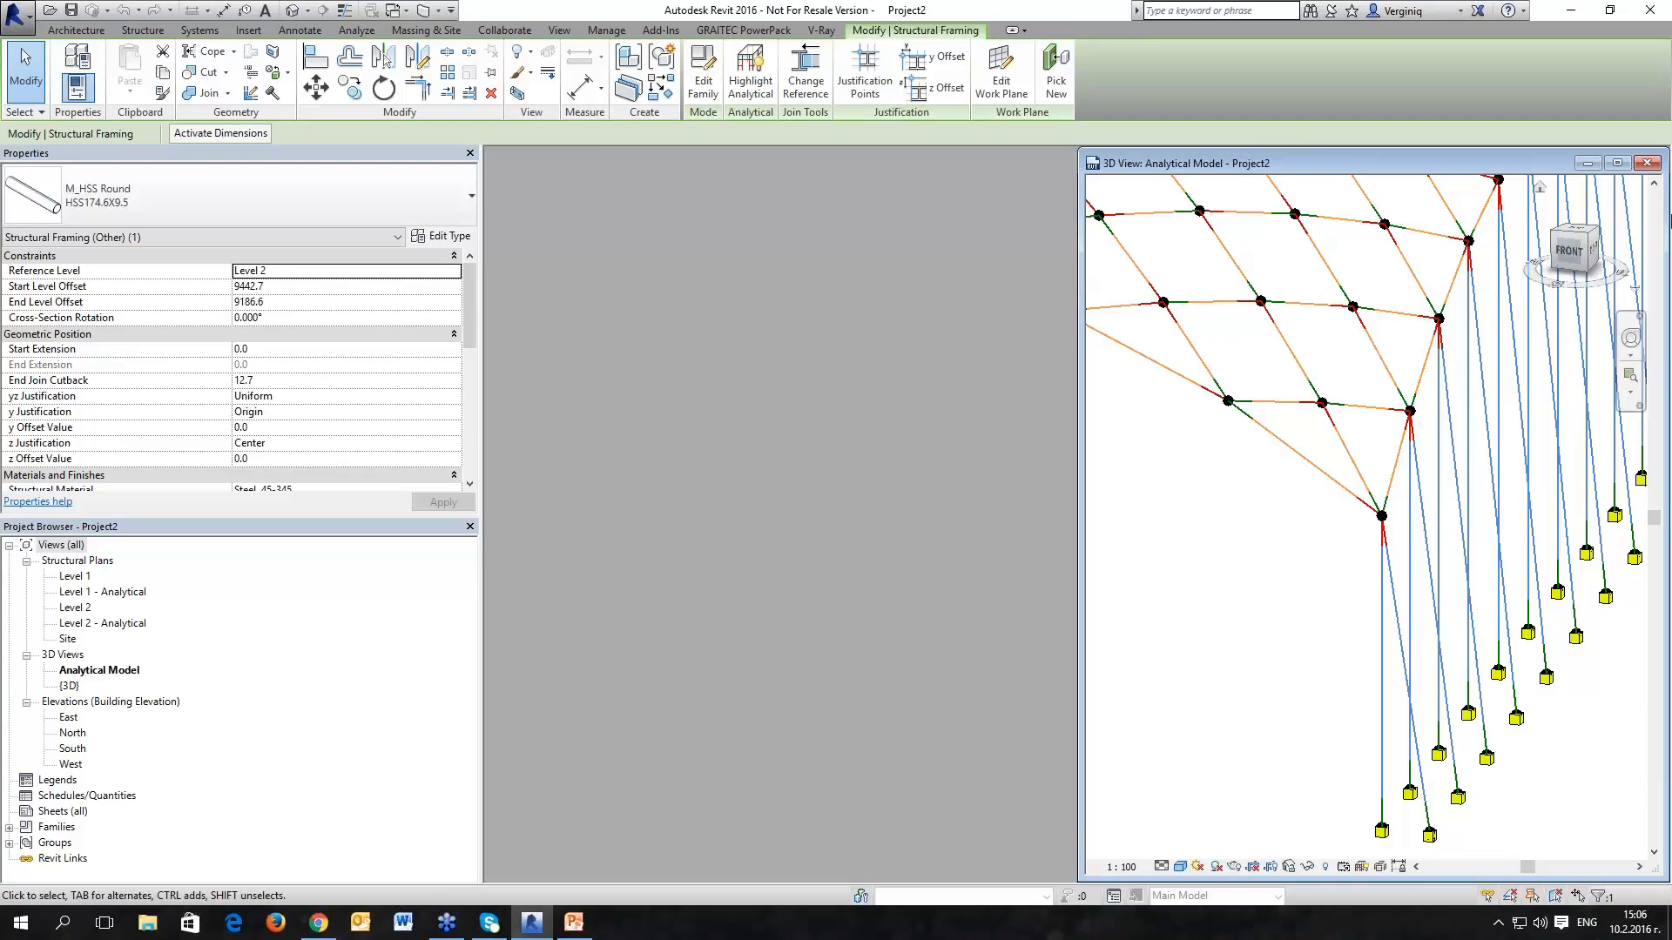
pyautogui.click(1646, 163)
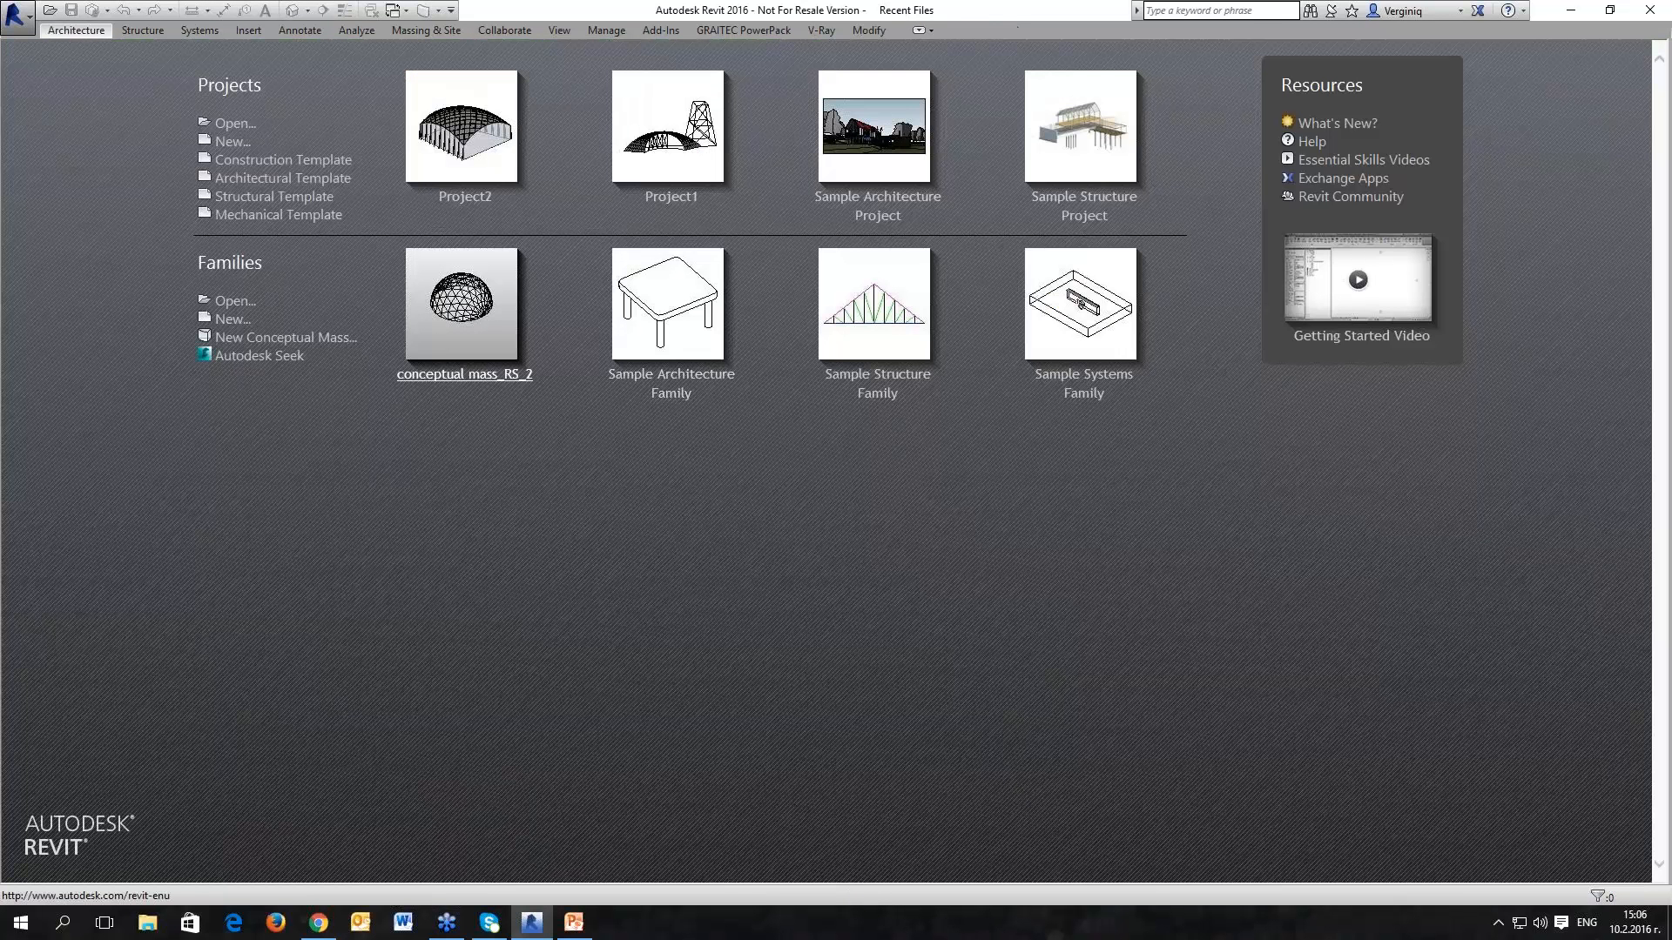
pyautogui.click(275, 339)
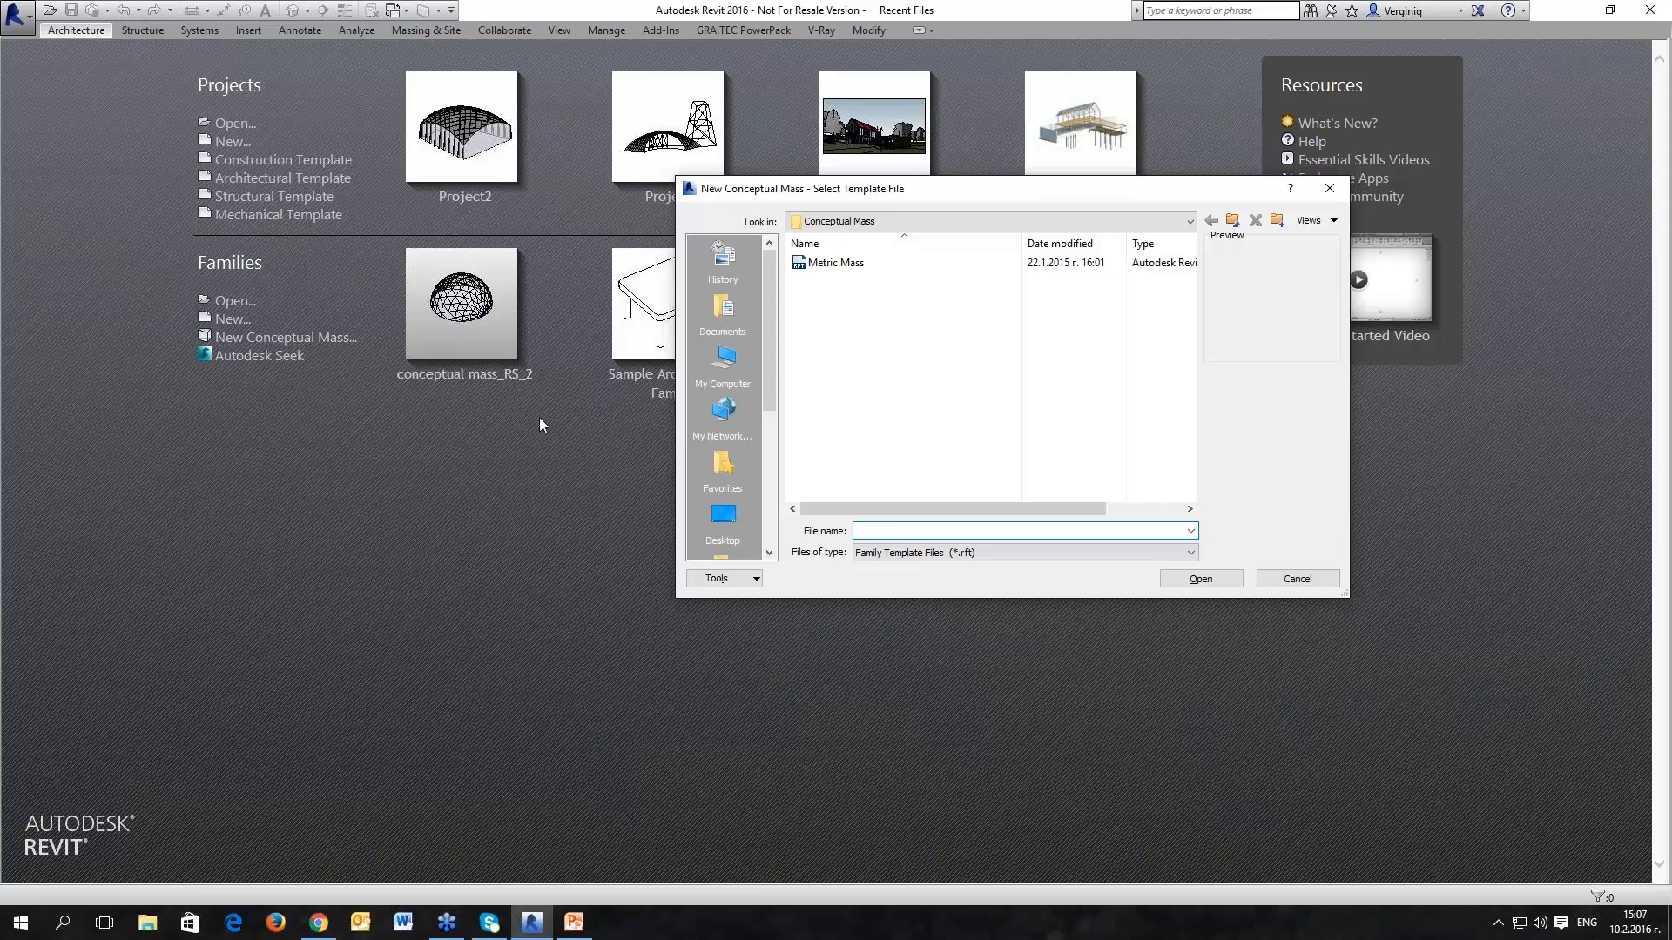
pyautogui.click(838, 263)
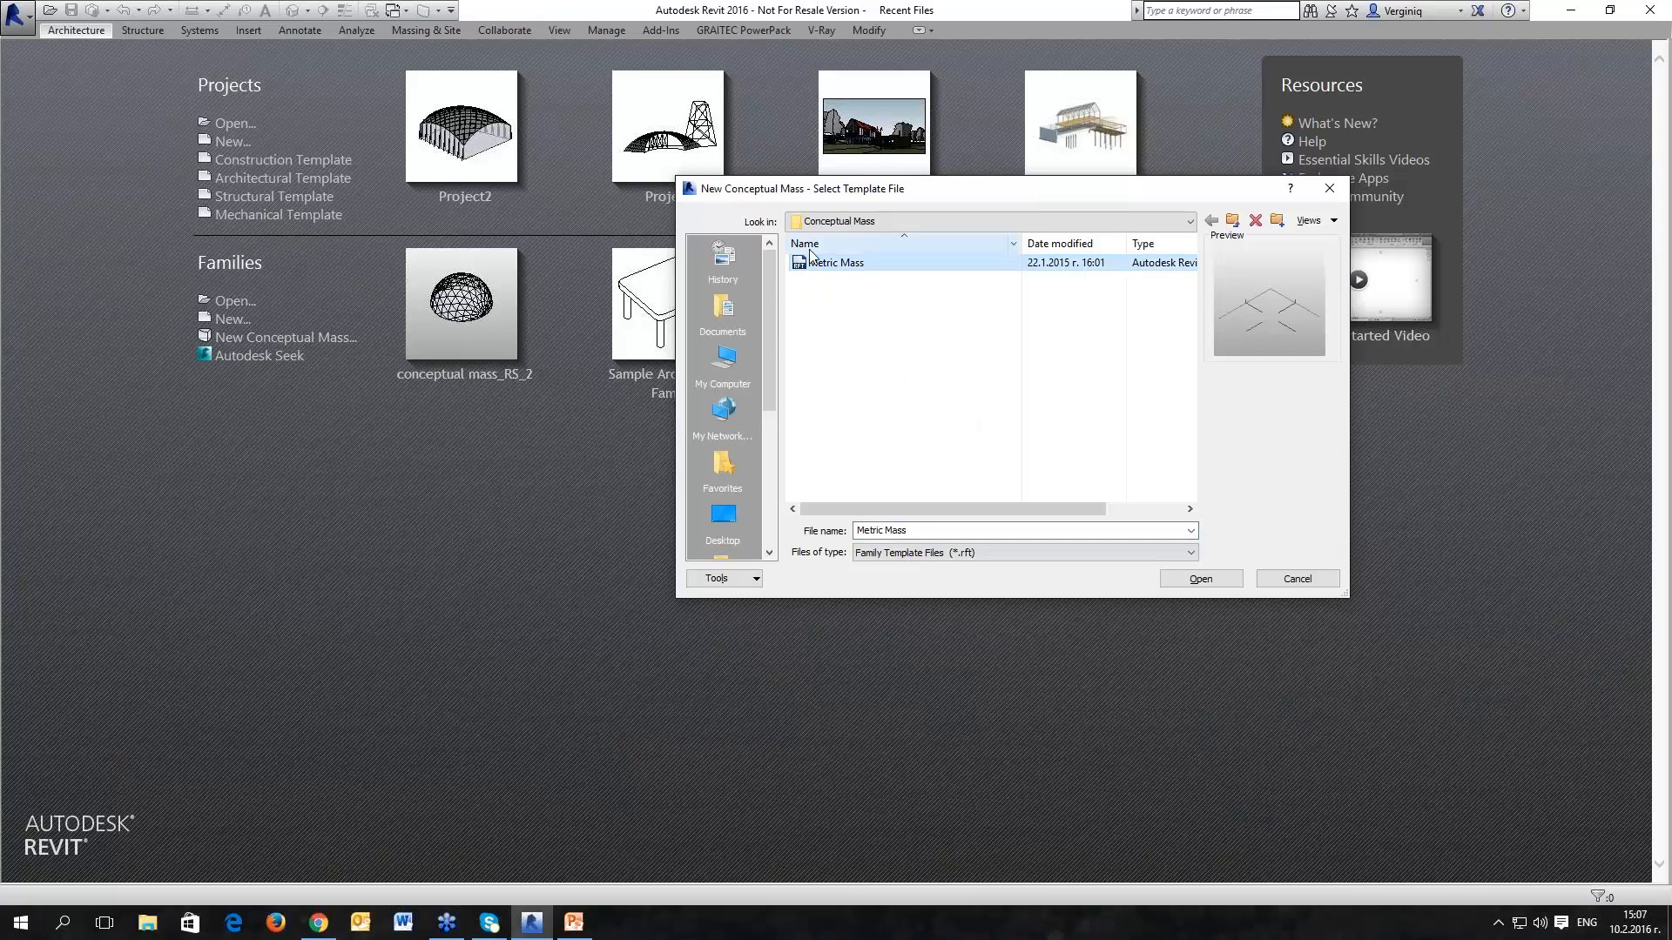
pyautogui.click(1201, 579)
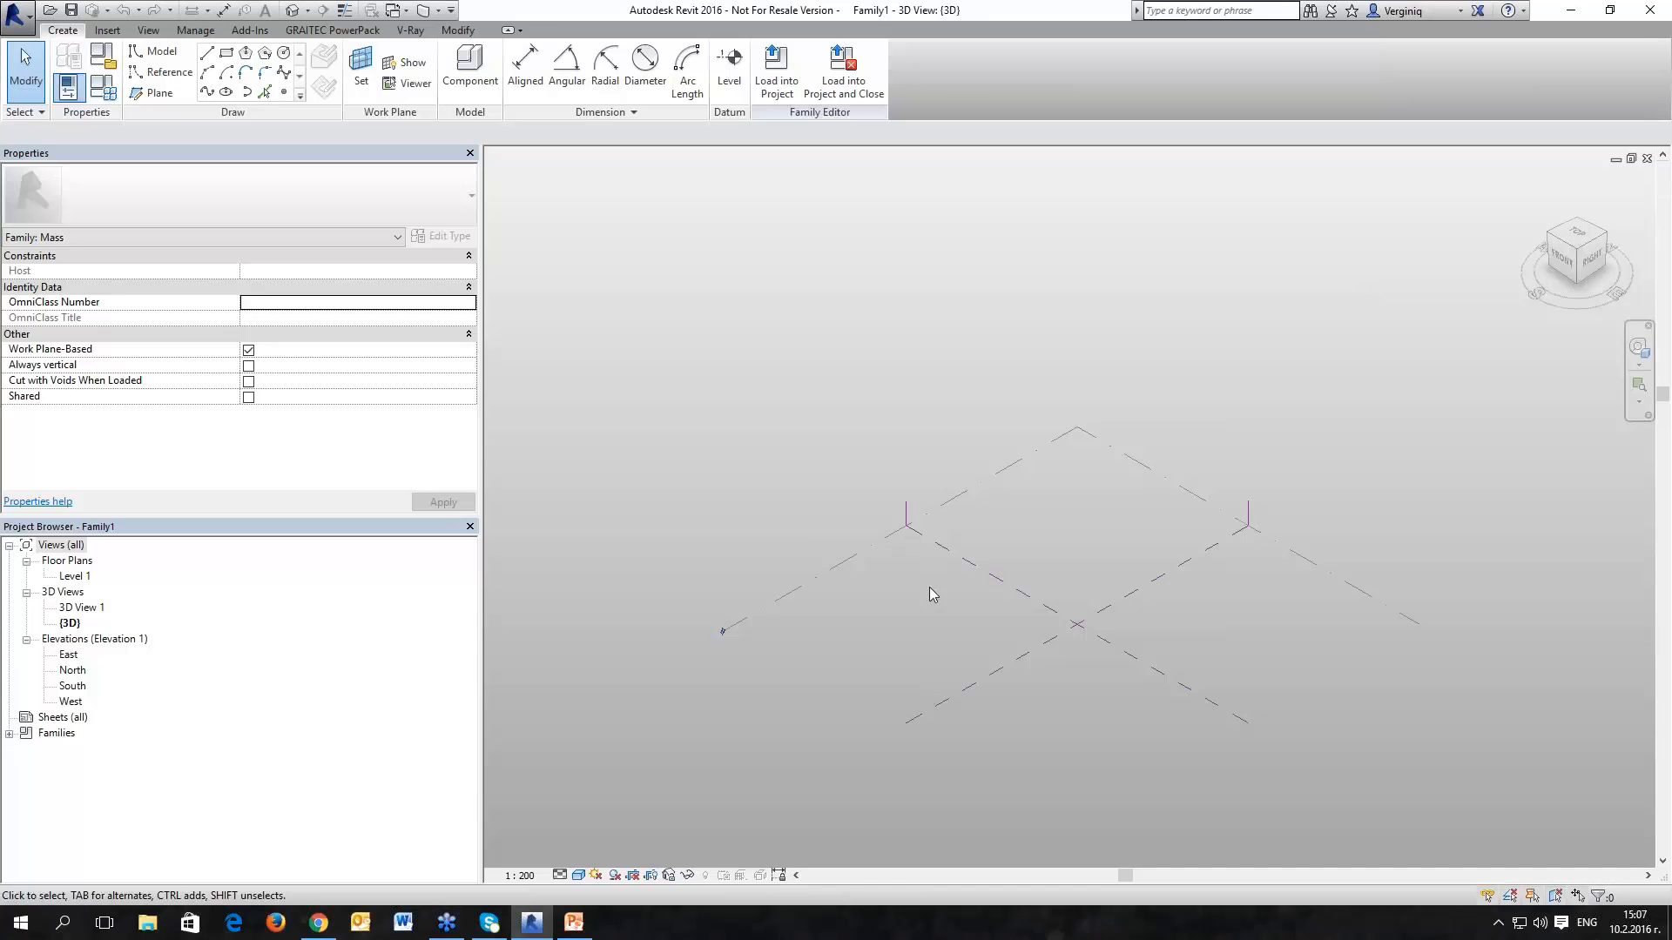
# Step: Examine the Level 1 plane and the Center (Front/Back) reference plane of the new mass in 3D
pyautogui.moveTo(931, 595); pyautogui.dragTo(804, 473, button='middle')
pyautogui.scroll(3, 801, 503)
pyautogui.click(682, 416)
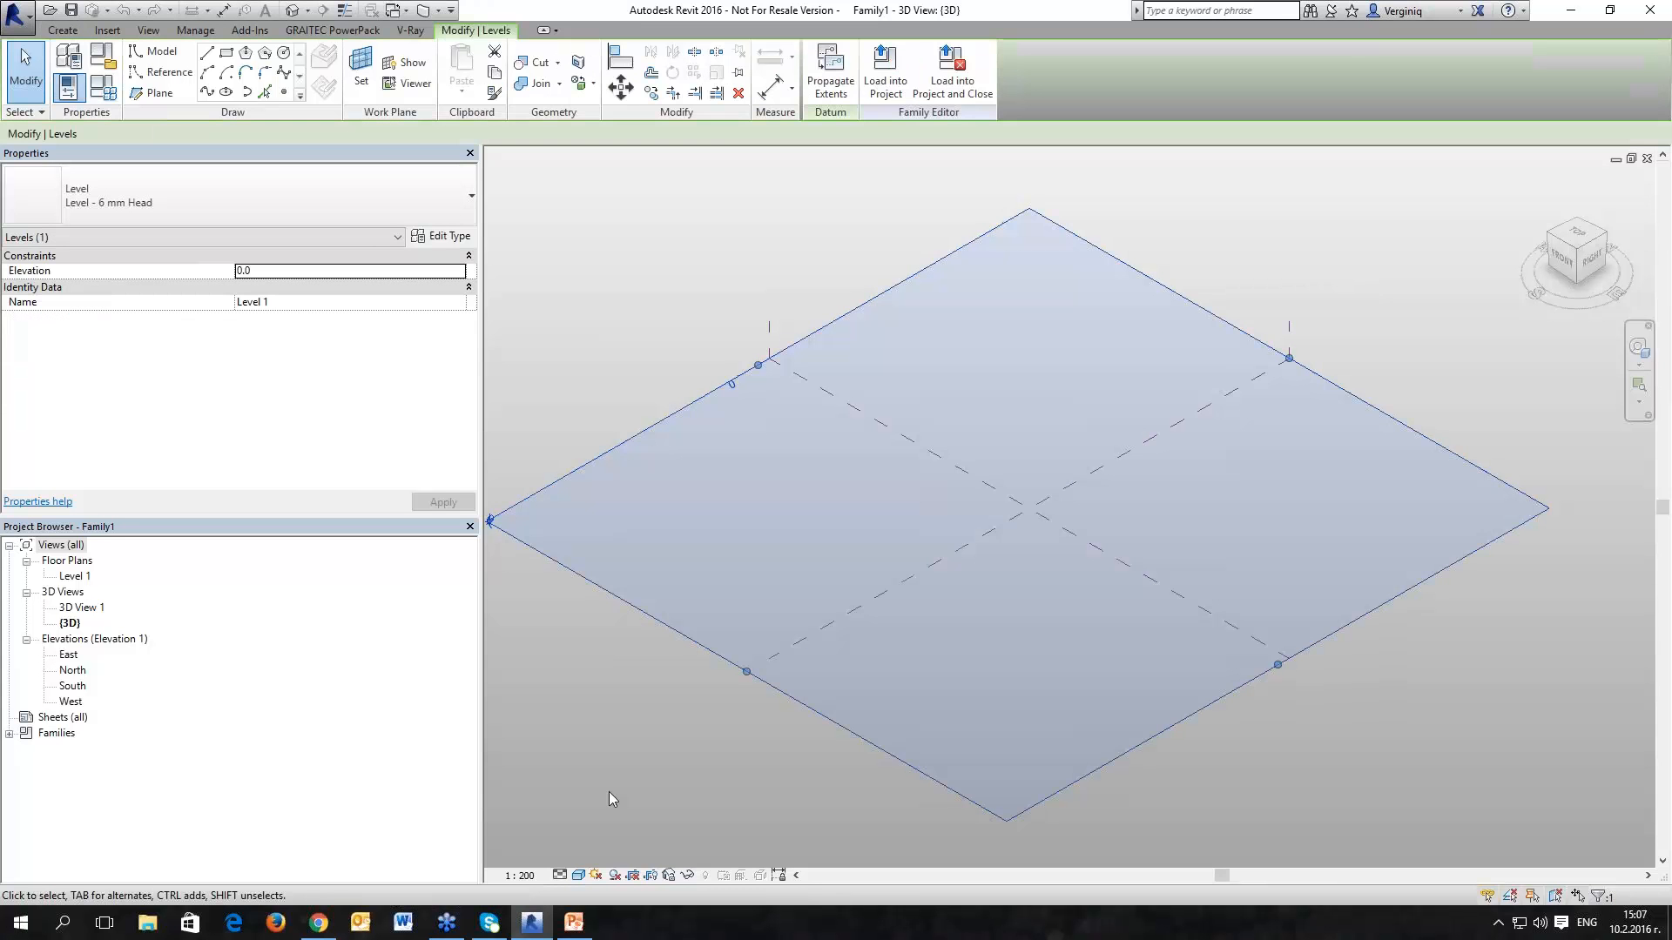
pyautogui.click(615, 729)
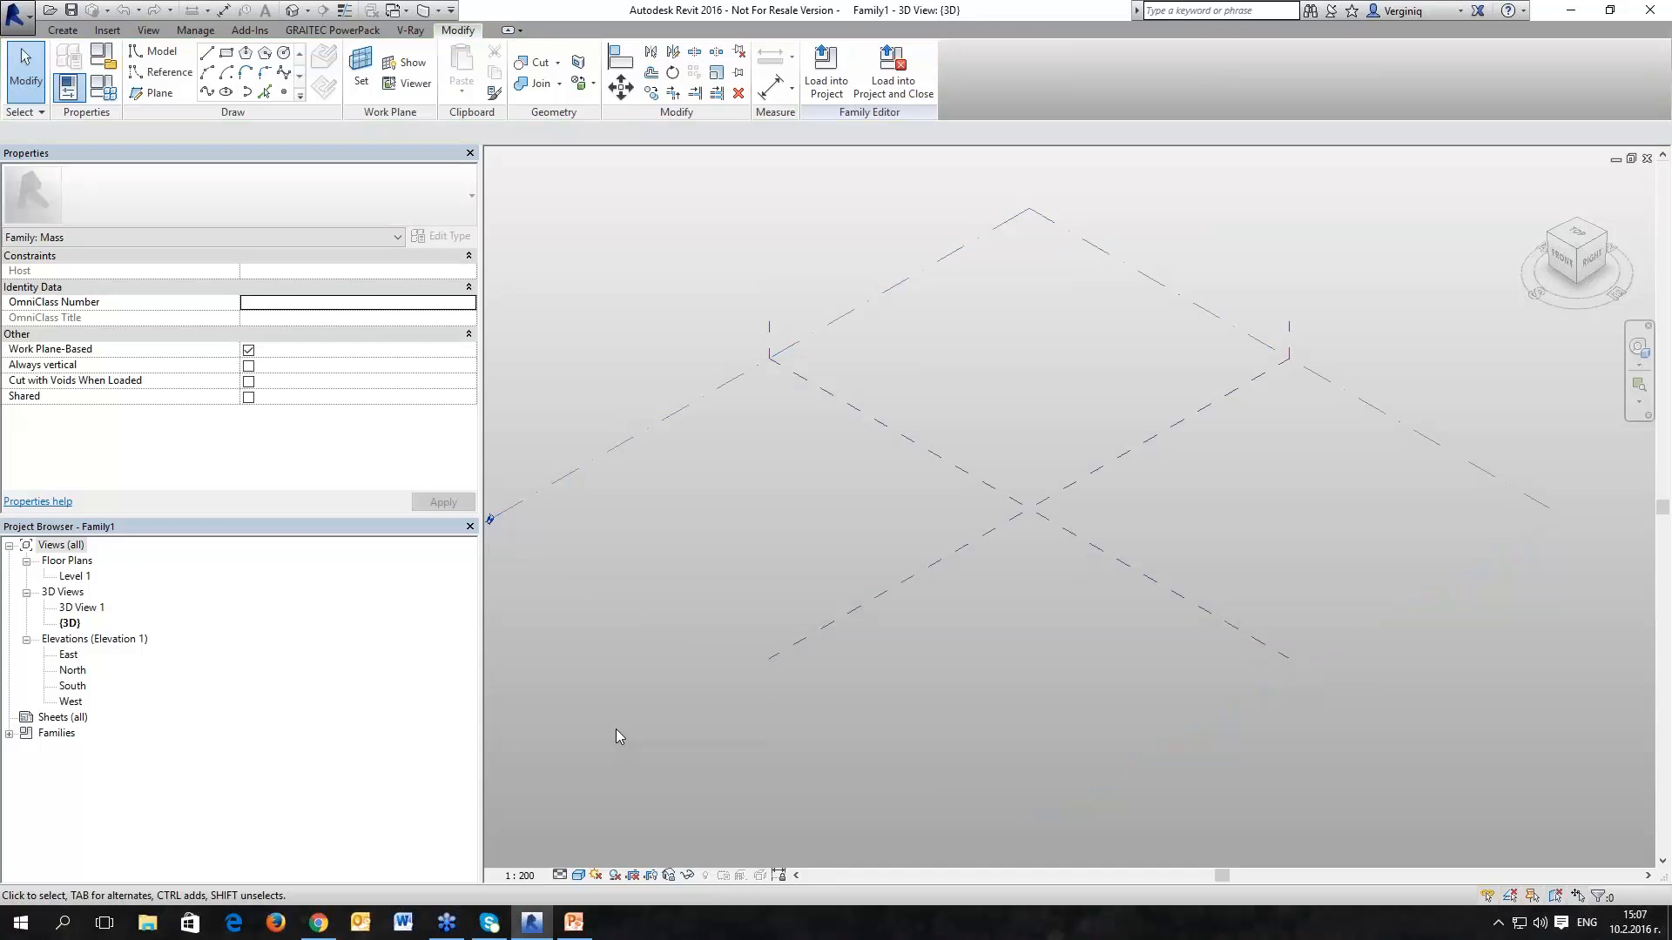
pyautogui.moveTo(585, 654); pyautogui.dragTo(616, 703, button='middle')
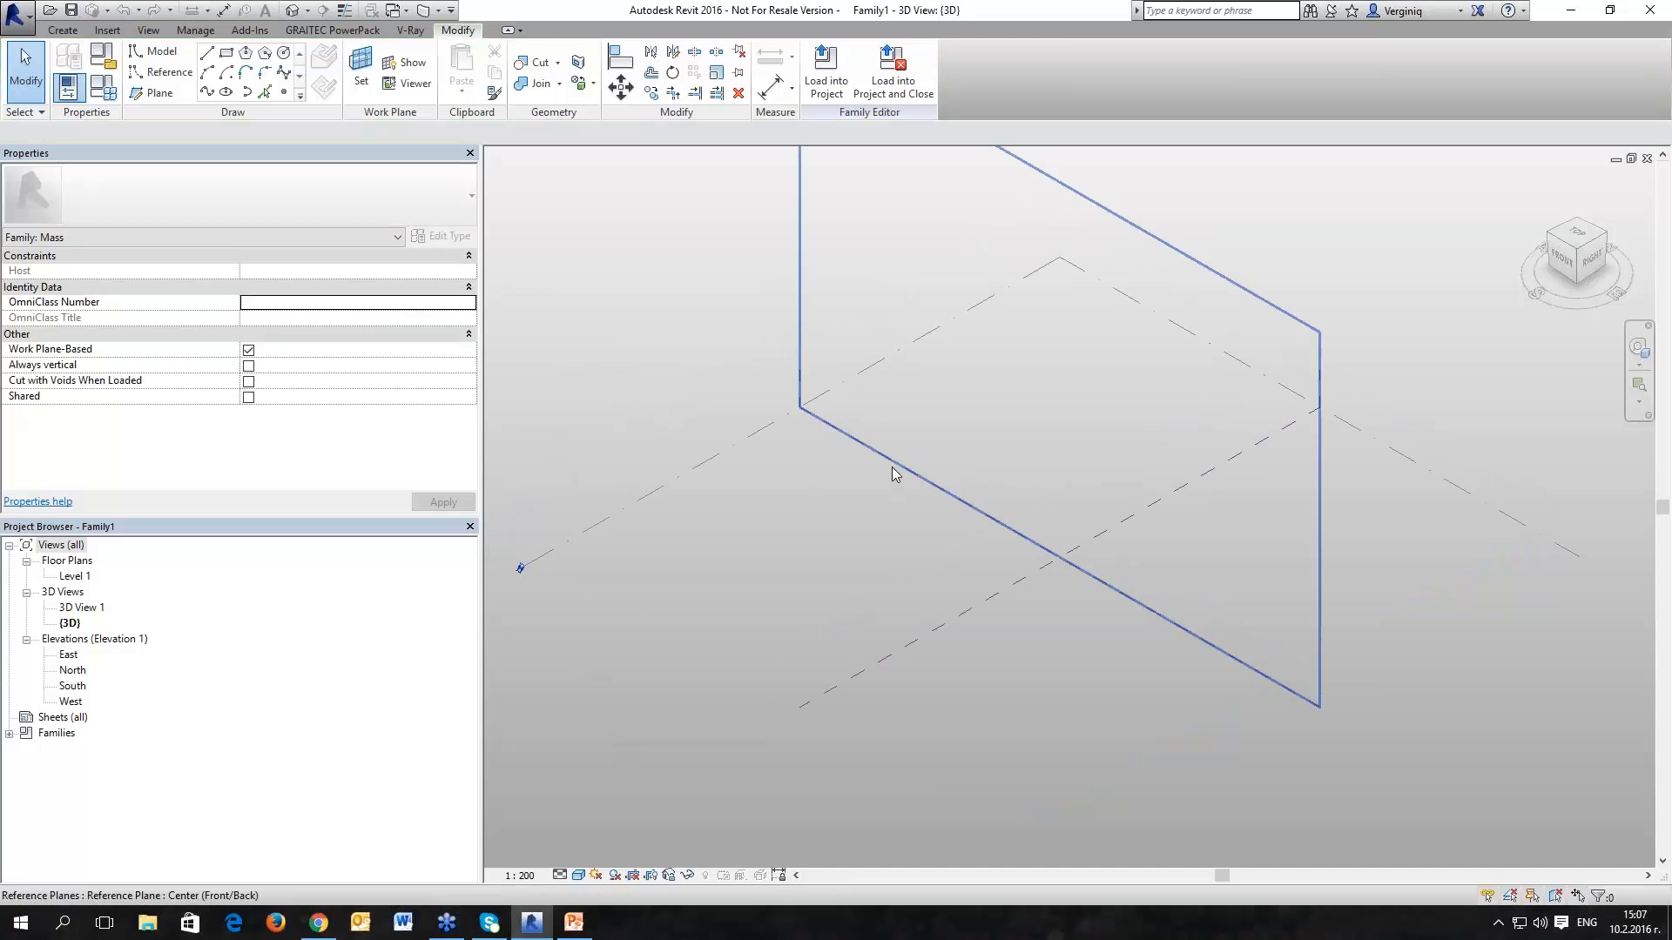
pyautogui.click(913, 636)
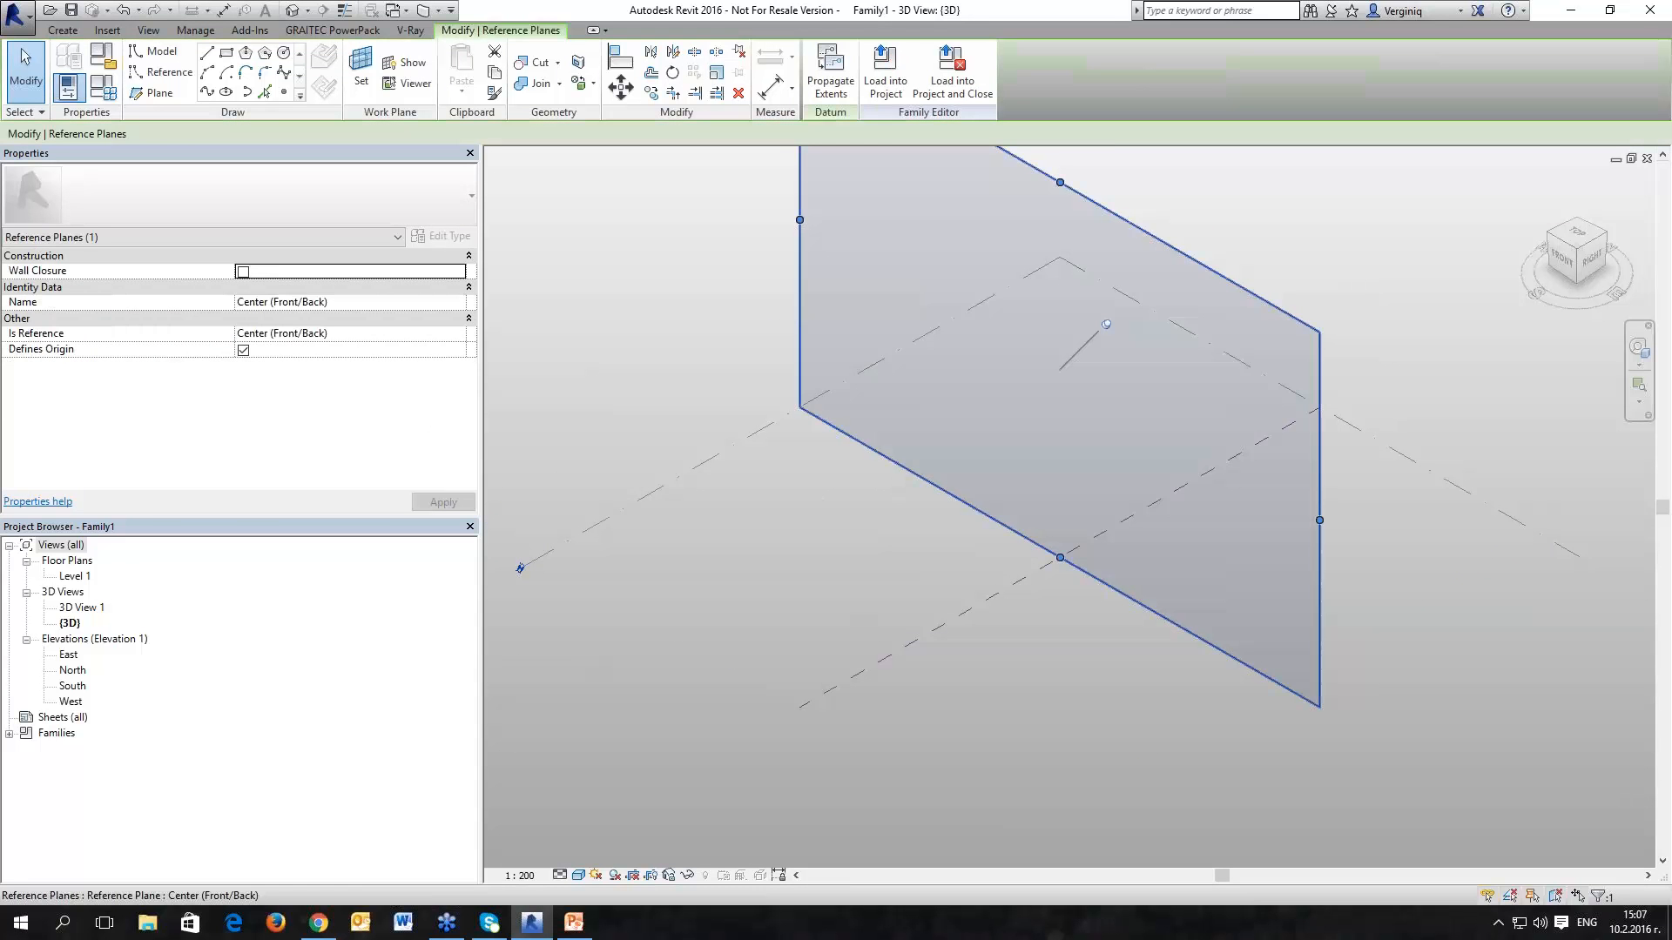
pyautogui.click(923, 632)
pyautogui.click(680, 689)
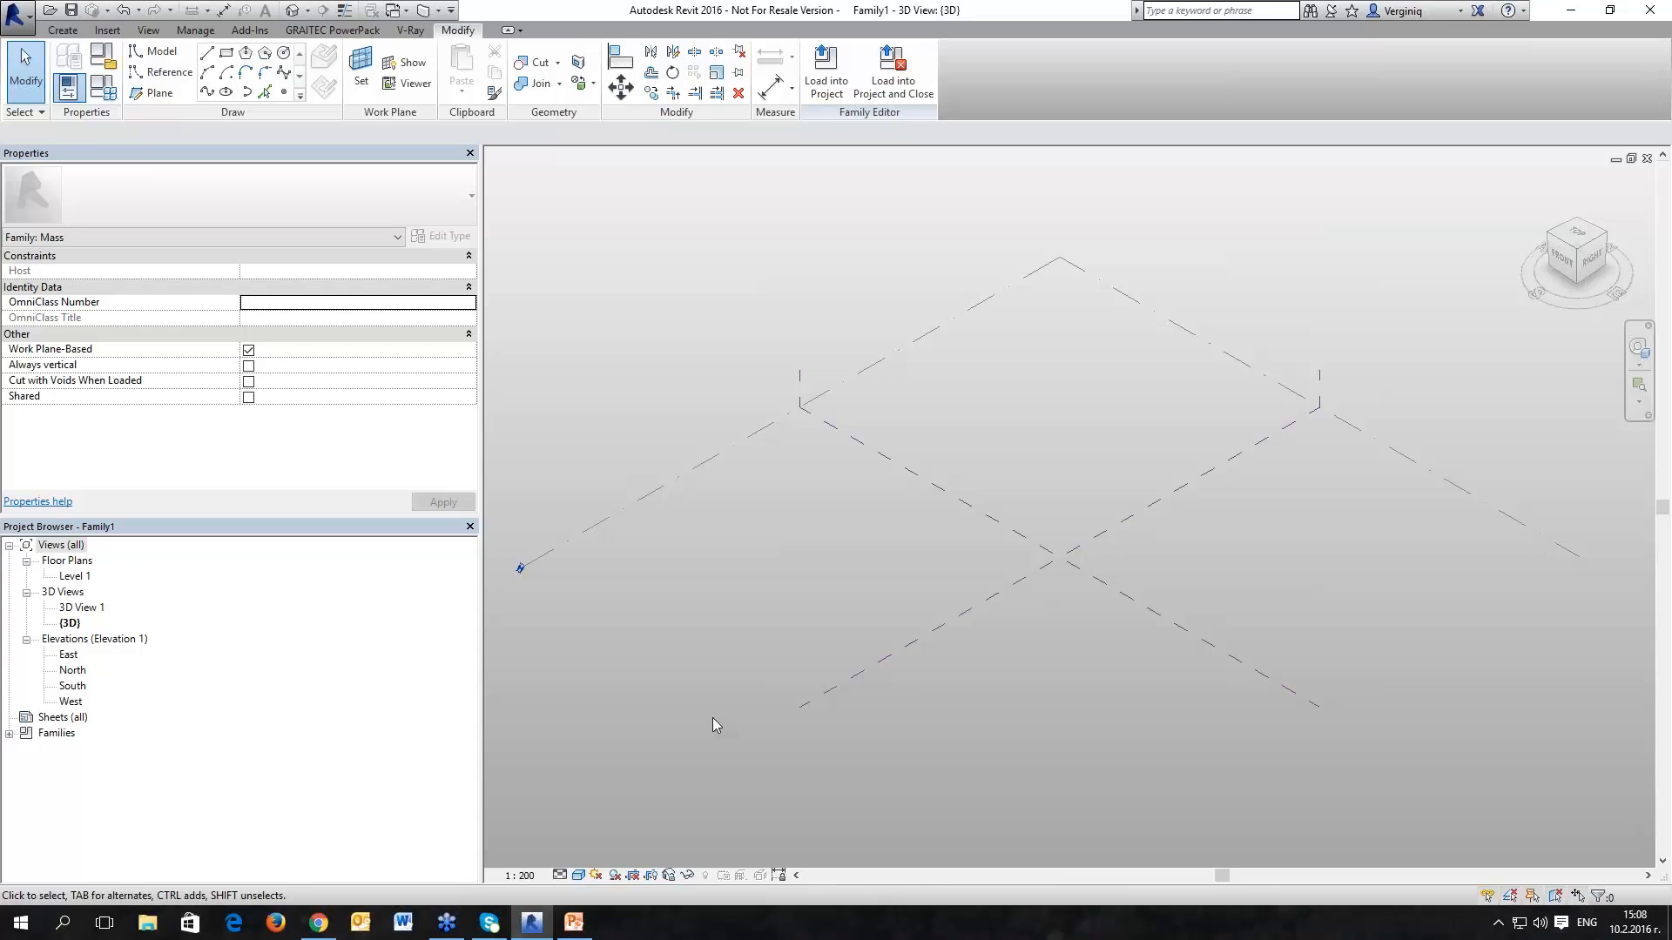
# Step: In the Level 1 floor plan, draw two full-width horizontal reference planes, one about 10000 mm above the horizontal centre plane and one below it
pyautogui.doubleClick(76, 576)
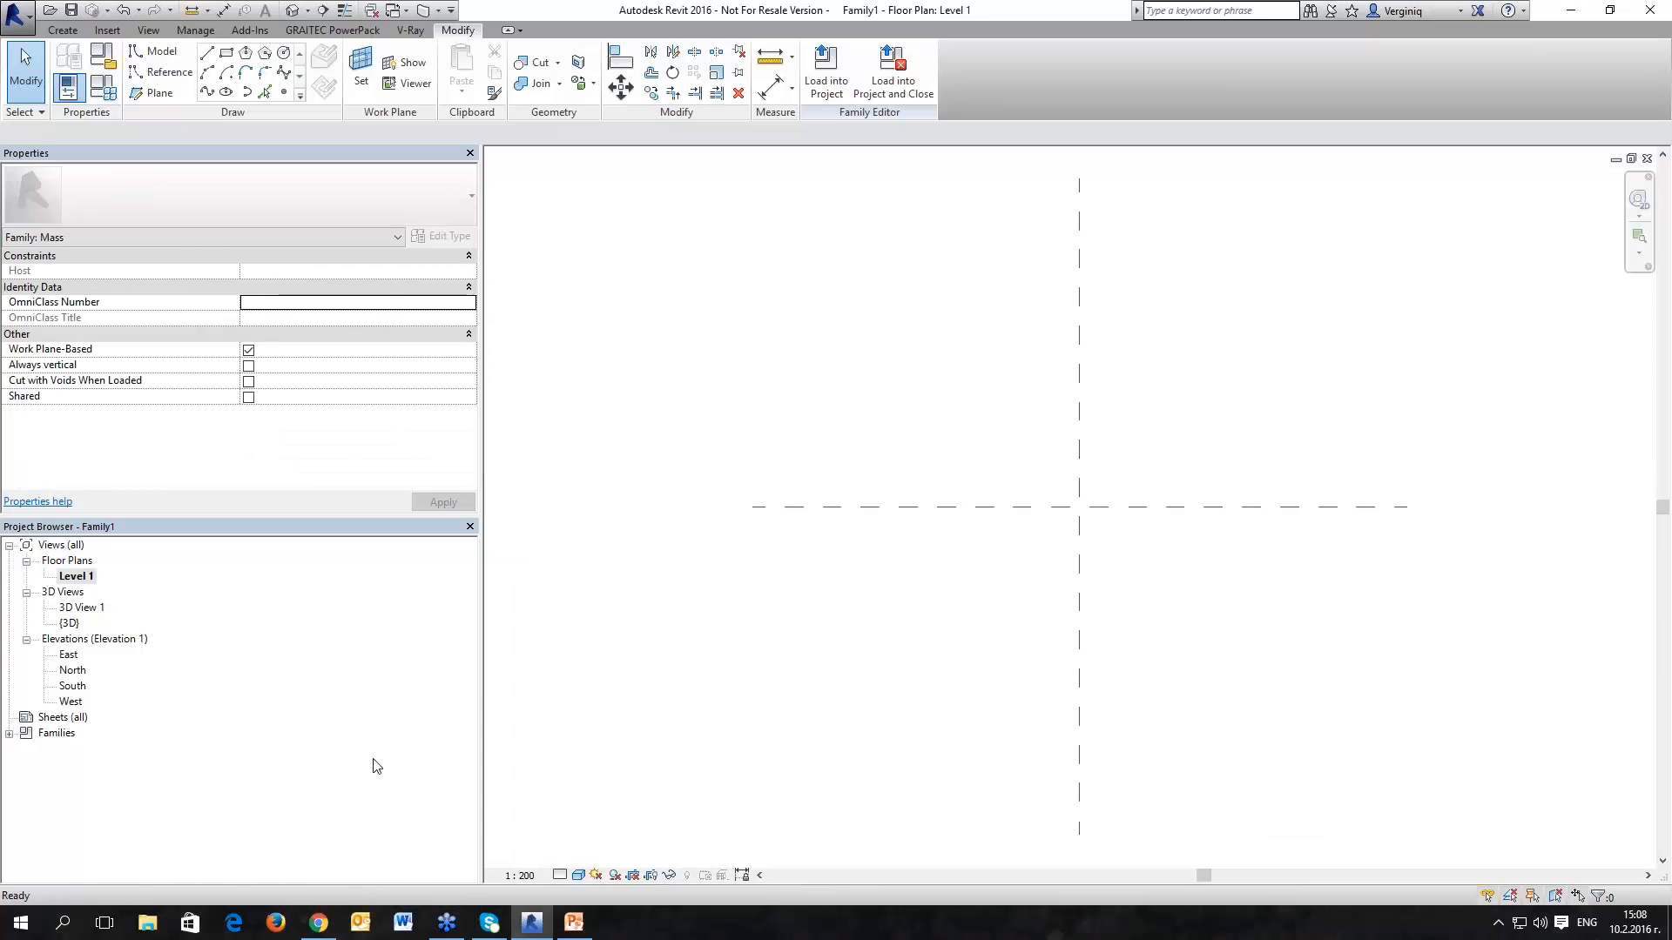
pyautogui.moveTo(935, 566); pyautogui.dragTo(897, 567, button='middle')
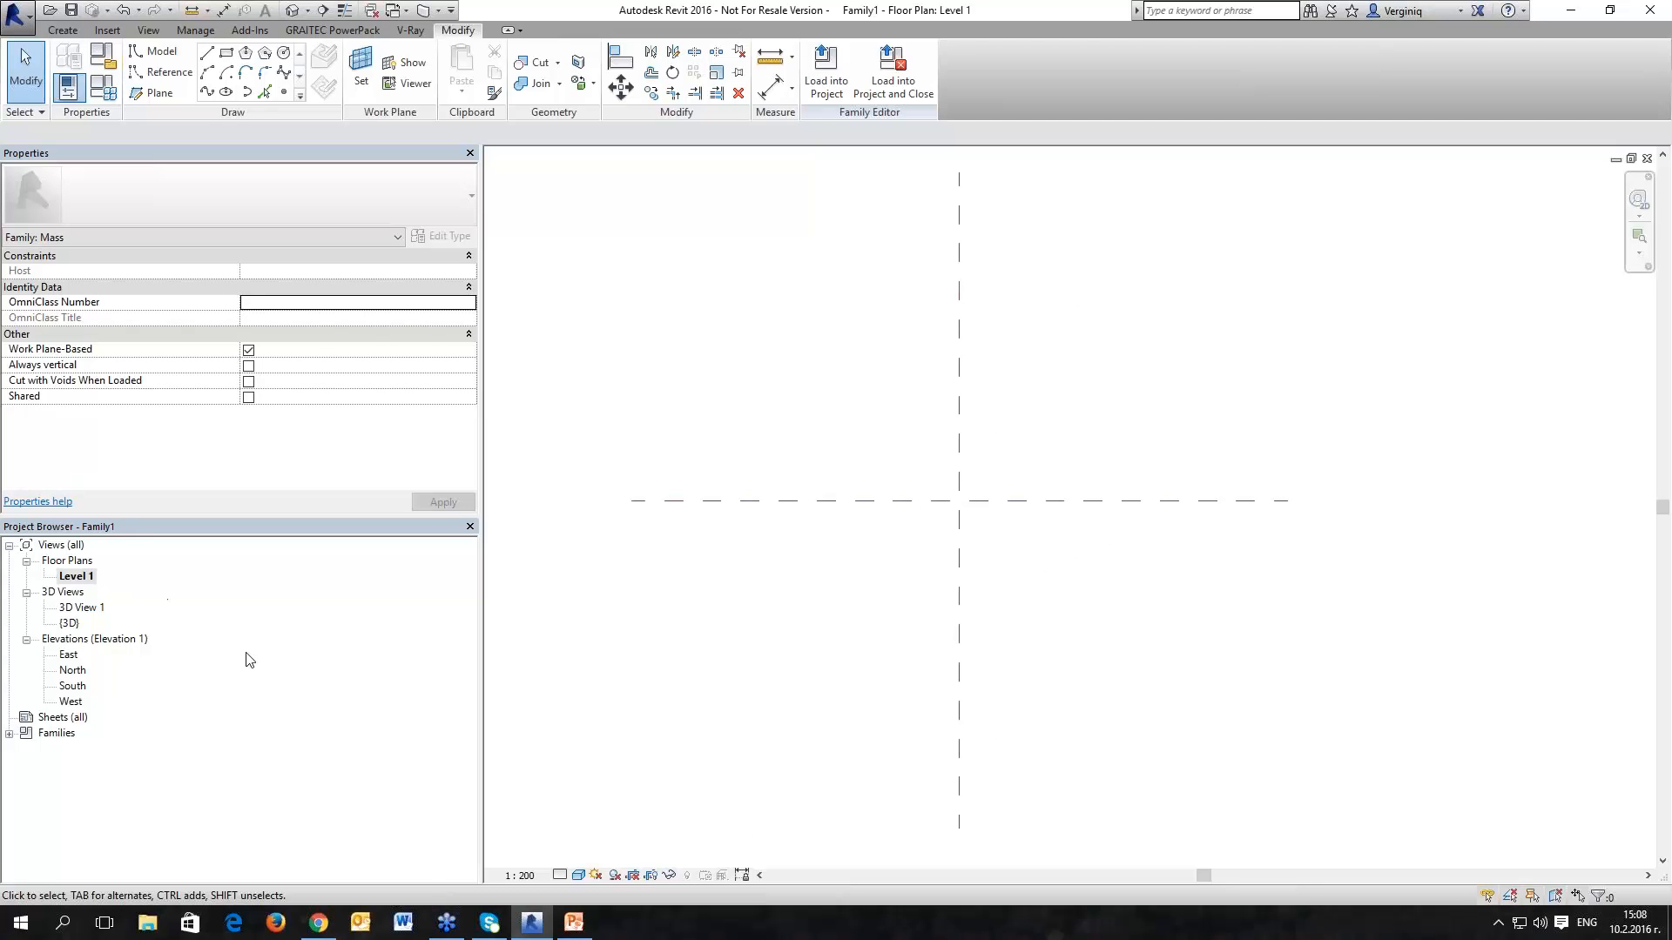
pyautogui.click(150, 93)
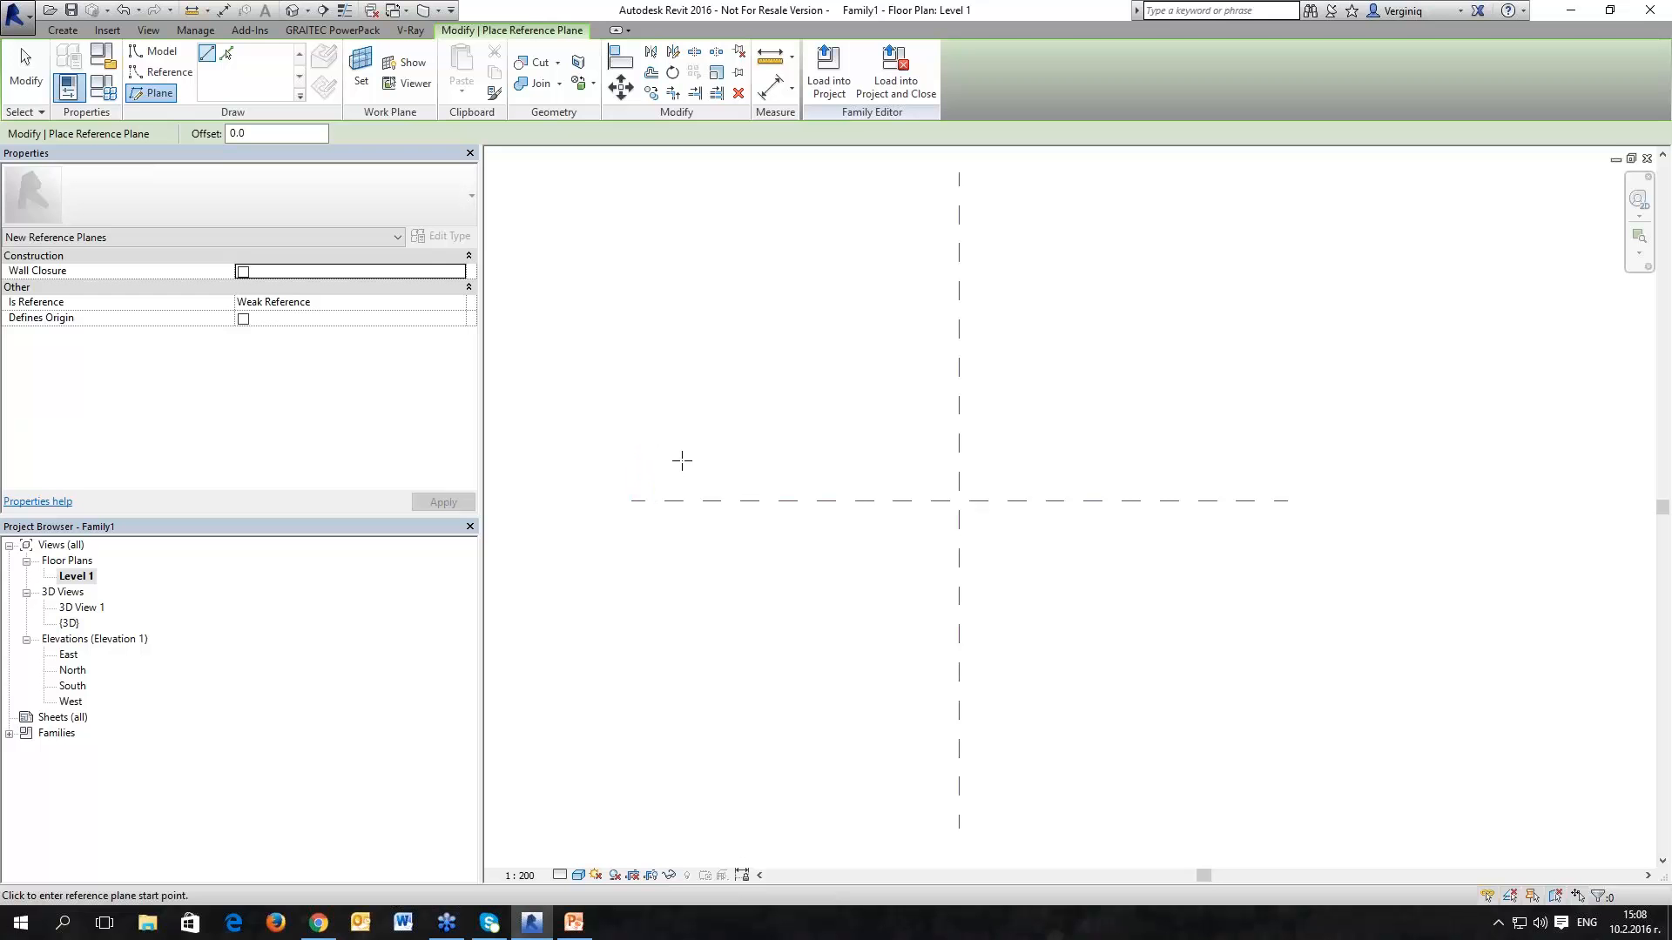
pyautogui.click(642, 442)
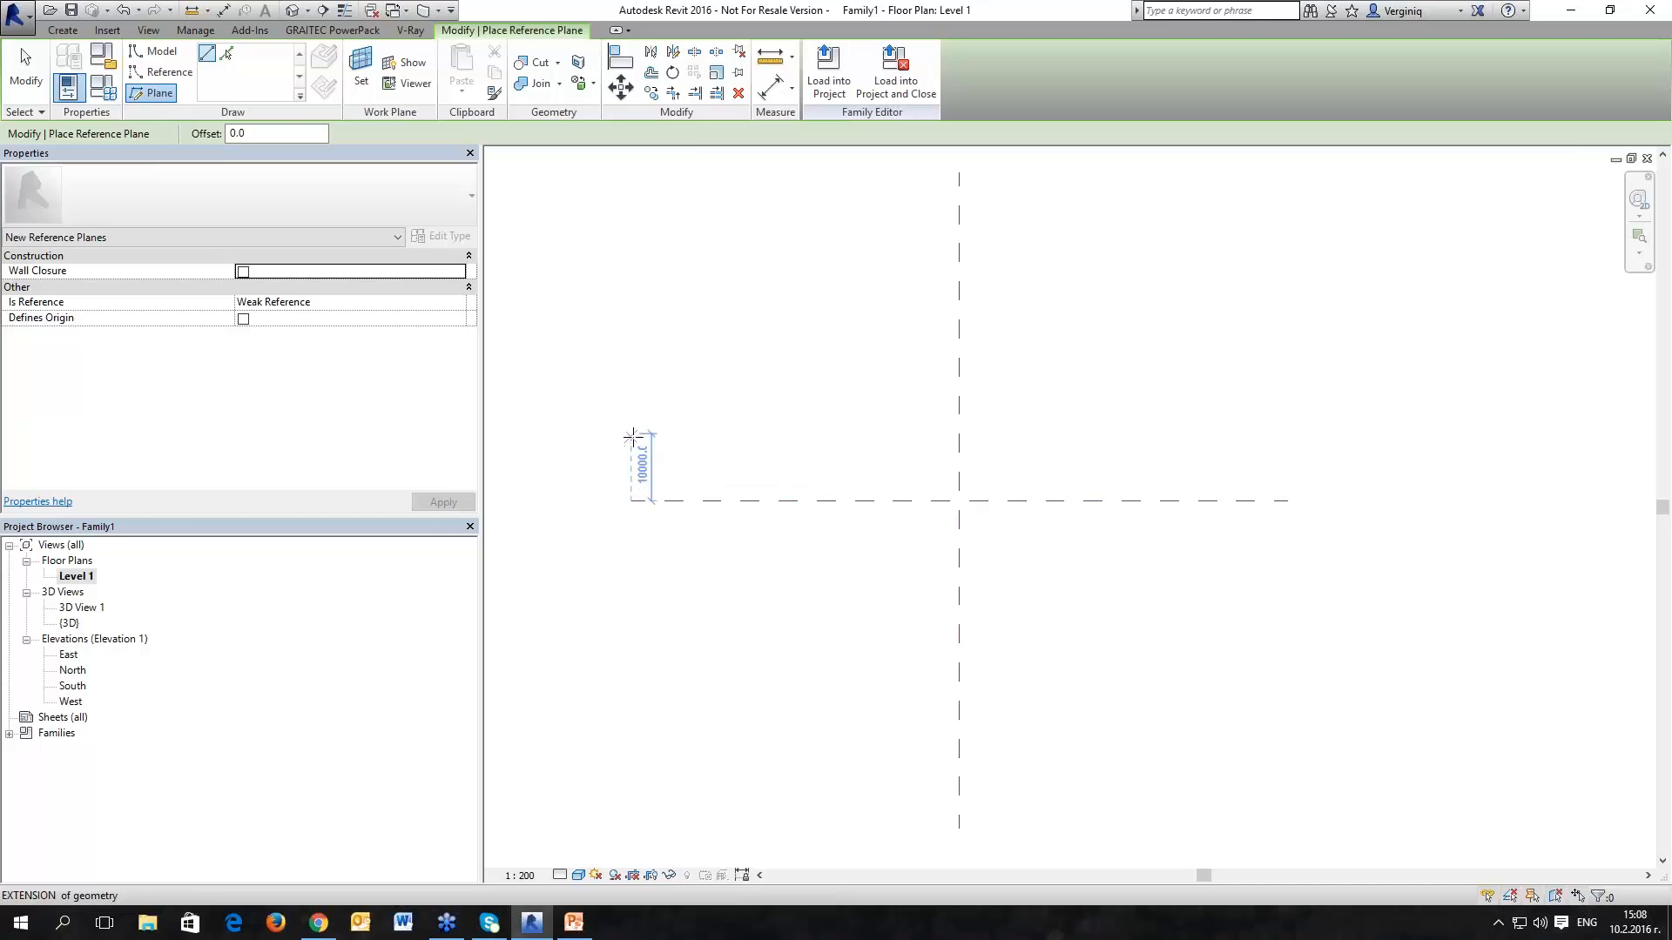
pyautogui.click(1287, 434)
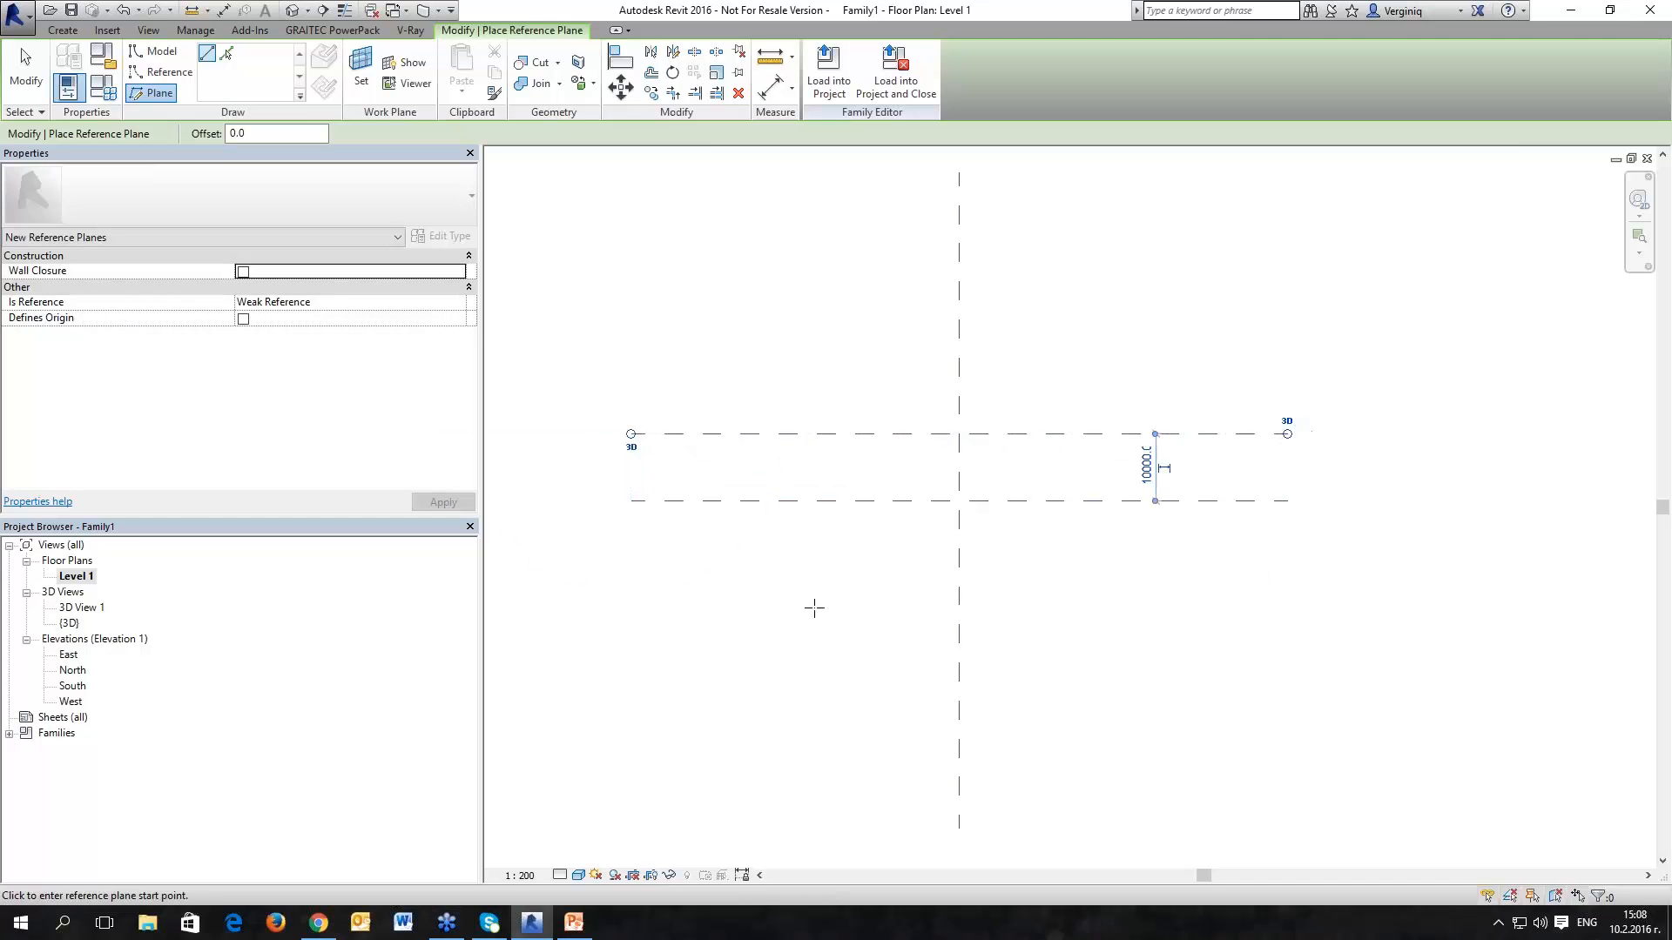
pyautogui.click(631, 581)
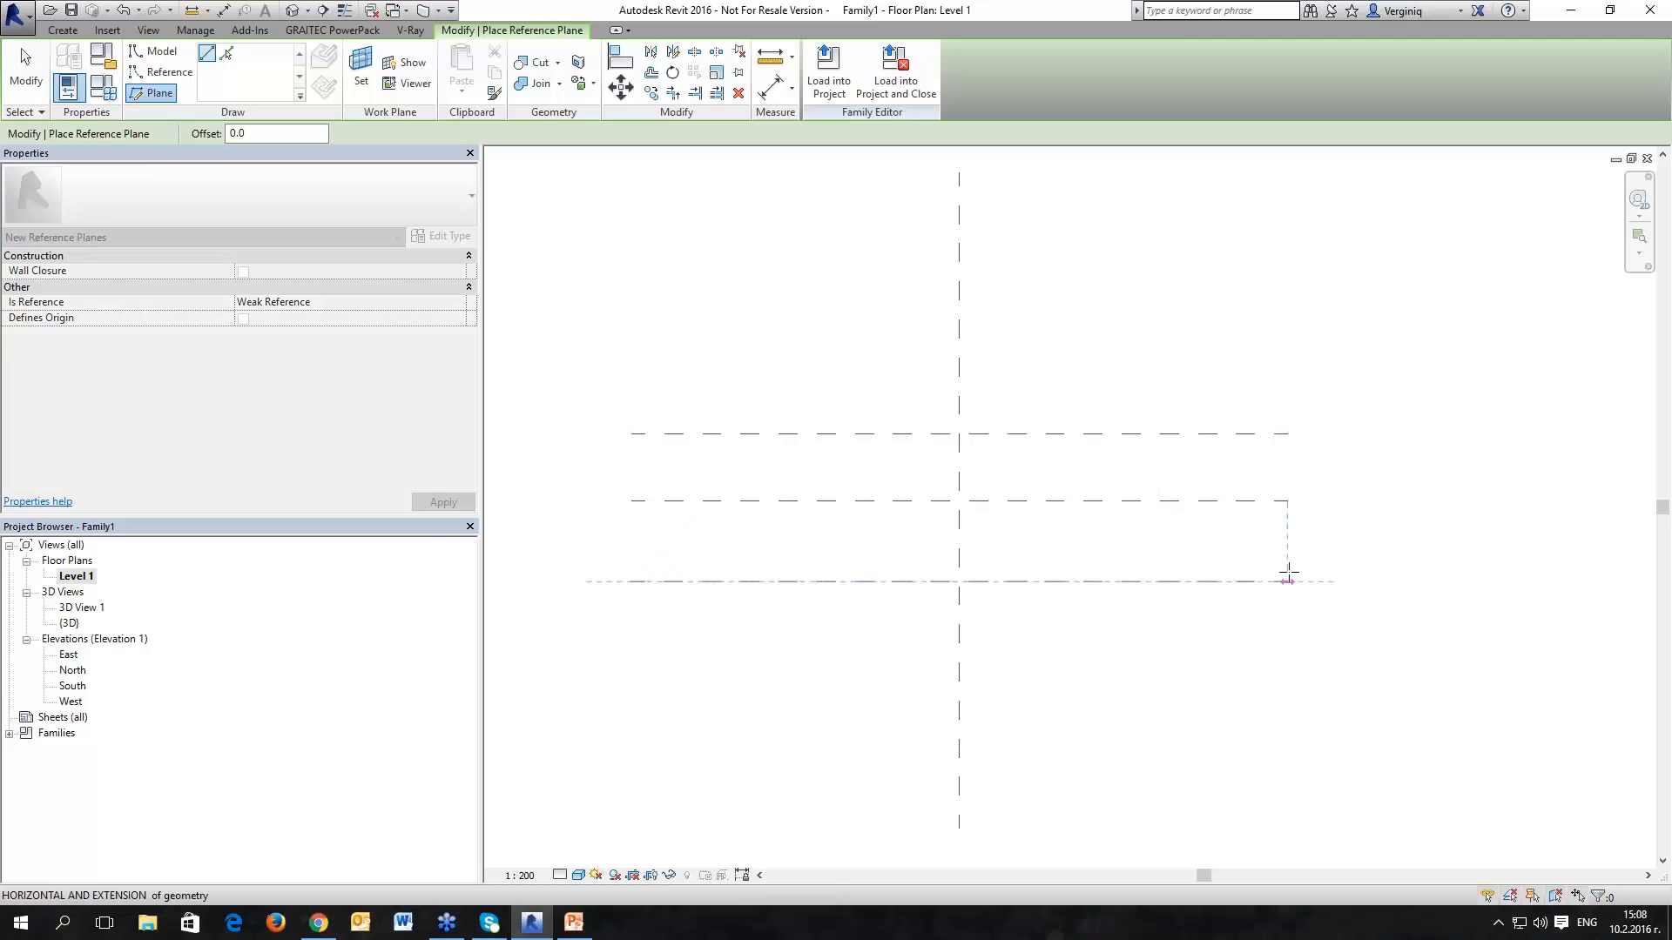
pyautogui.click(1287, 581)
# Step: Draw short vertical reference planes either side of centre, about 14440 and 13000 mm out across the upper plane, 22720 and 22320 mm across the lower
pyautogui.click(861, 384)
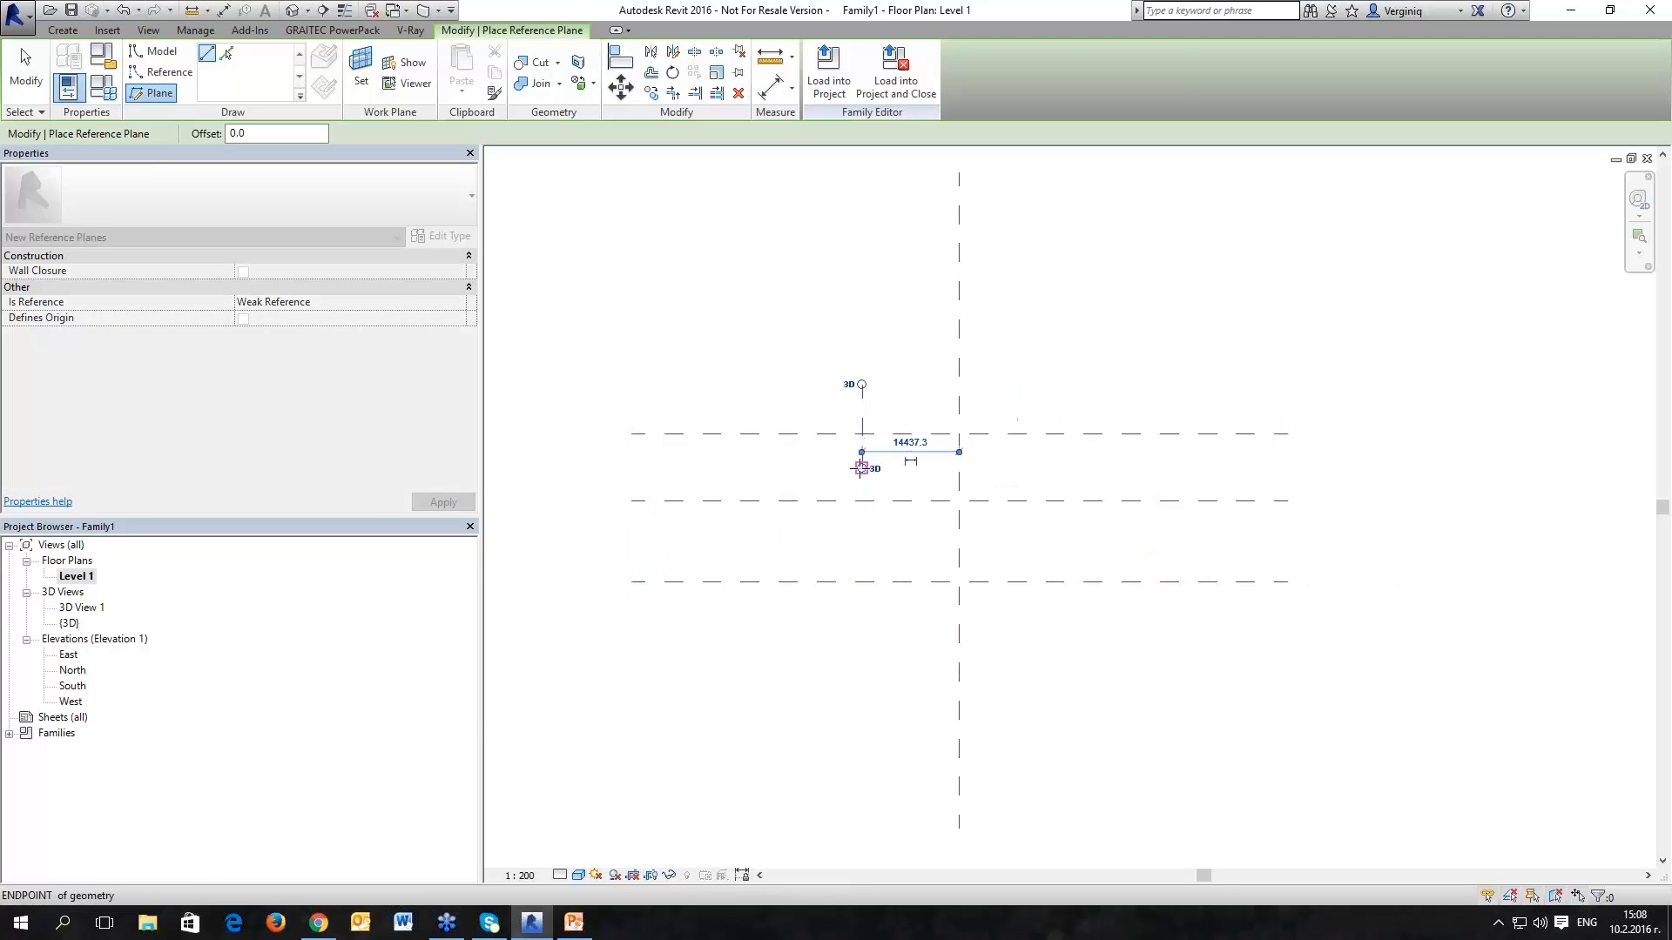
pyautogui.click(861, 468)
pyautogui.click(1046, 376)
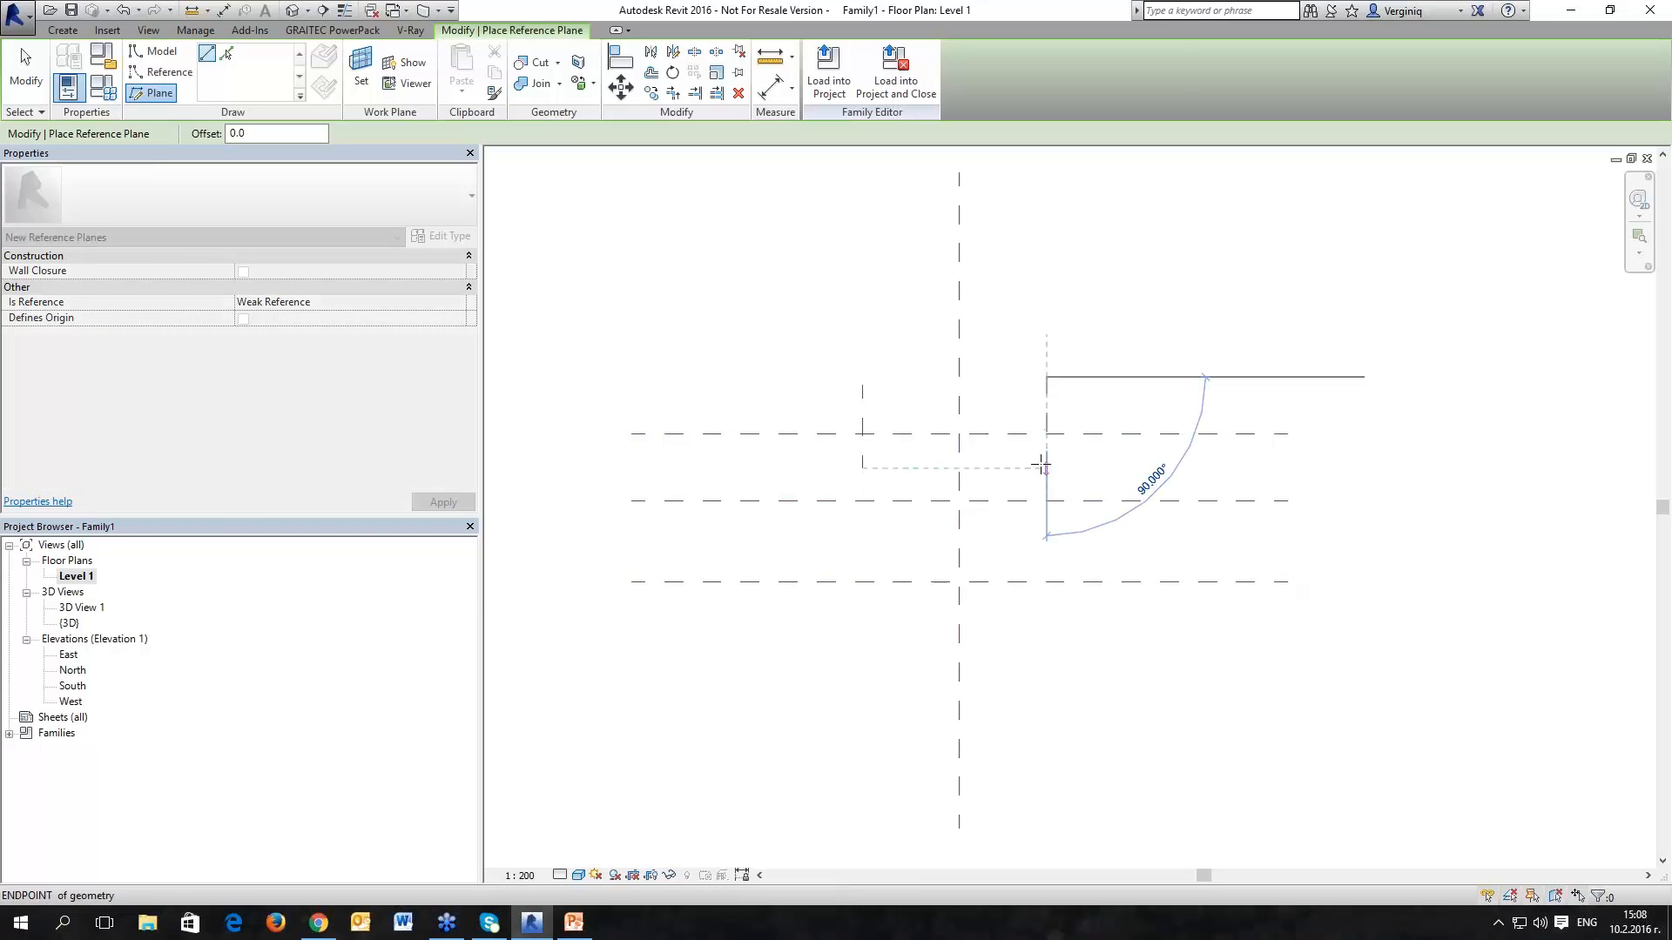
pyautogui.click(1046, 469)
pyautogui.click(806, 534)
pyautogui.click(806, 633)
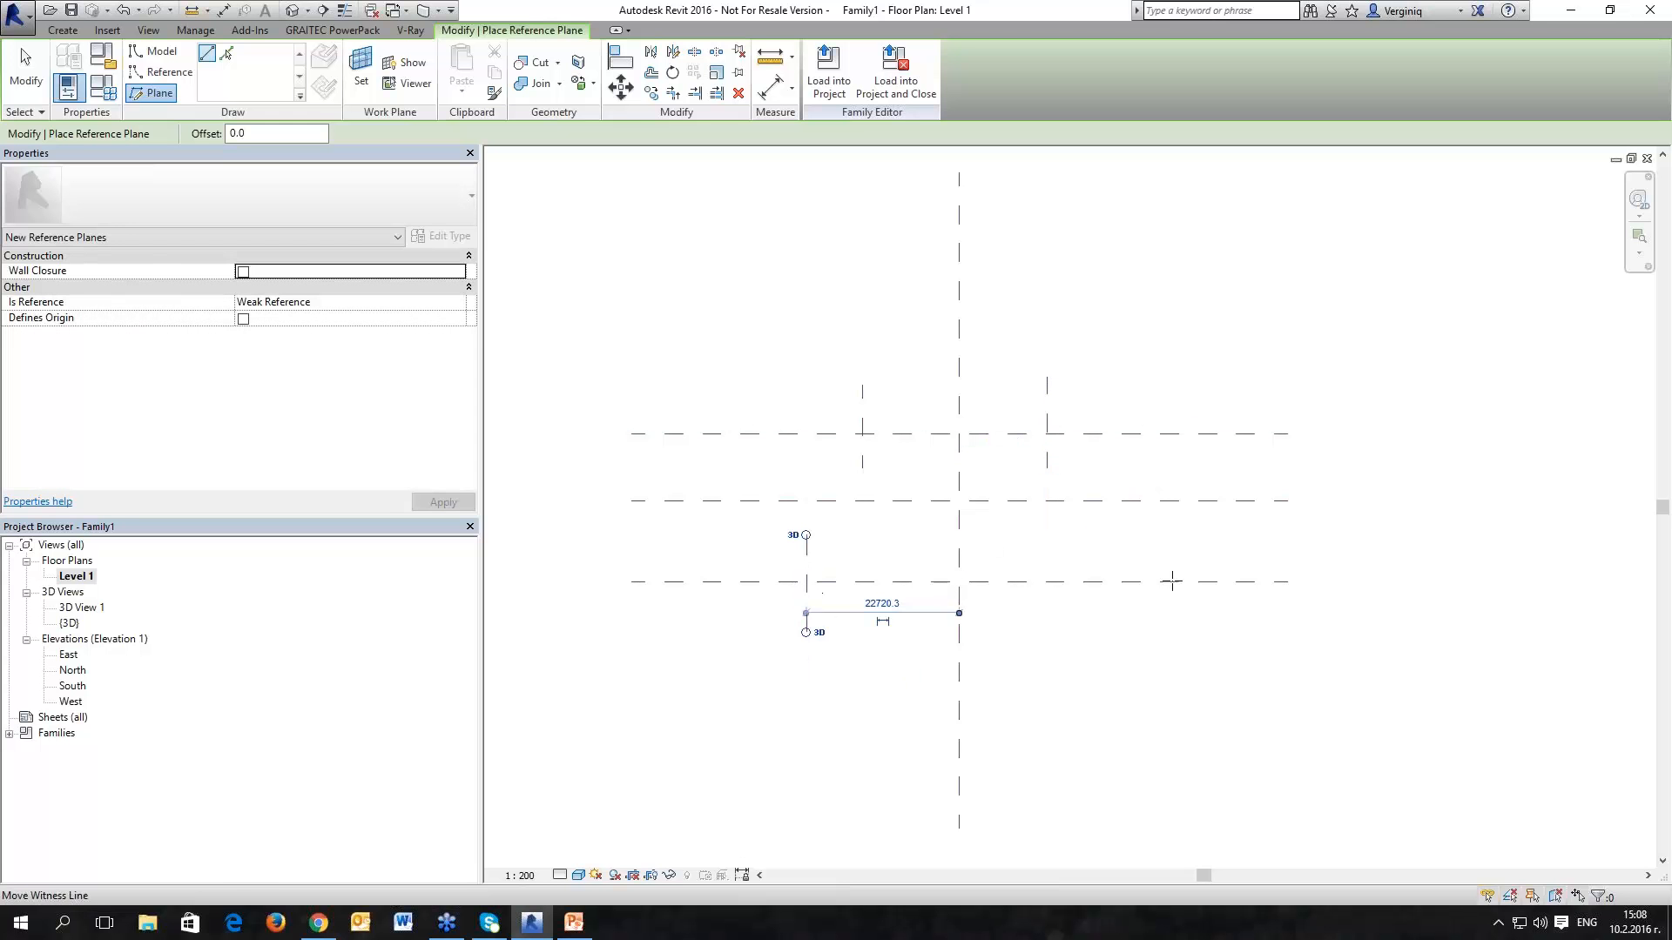
pyautogui.click(1110, 542)
pyautogui.click(1109, 633)
pyautogui.press('Escape')
pyautogui.press('Escape')
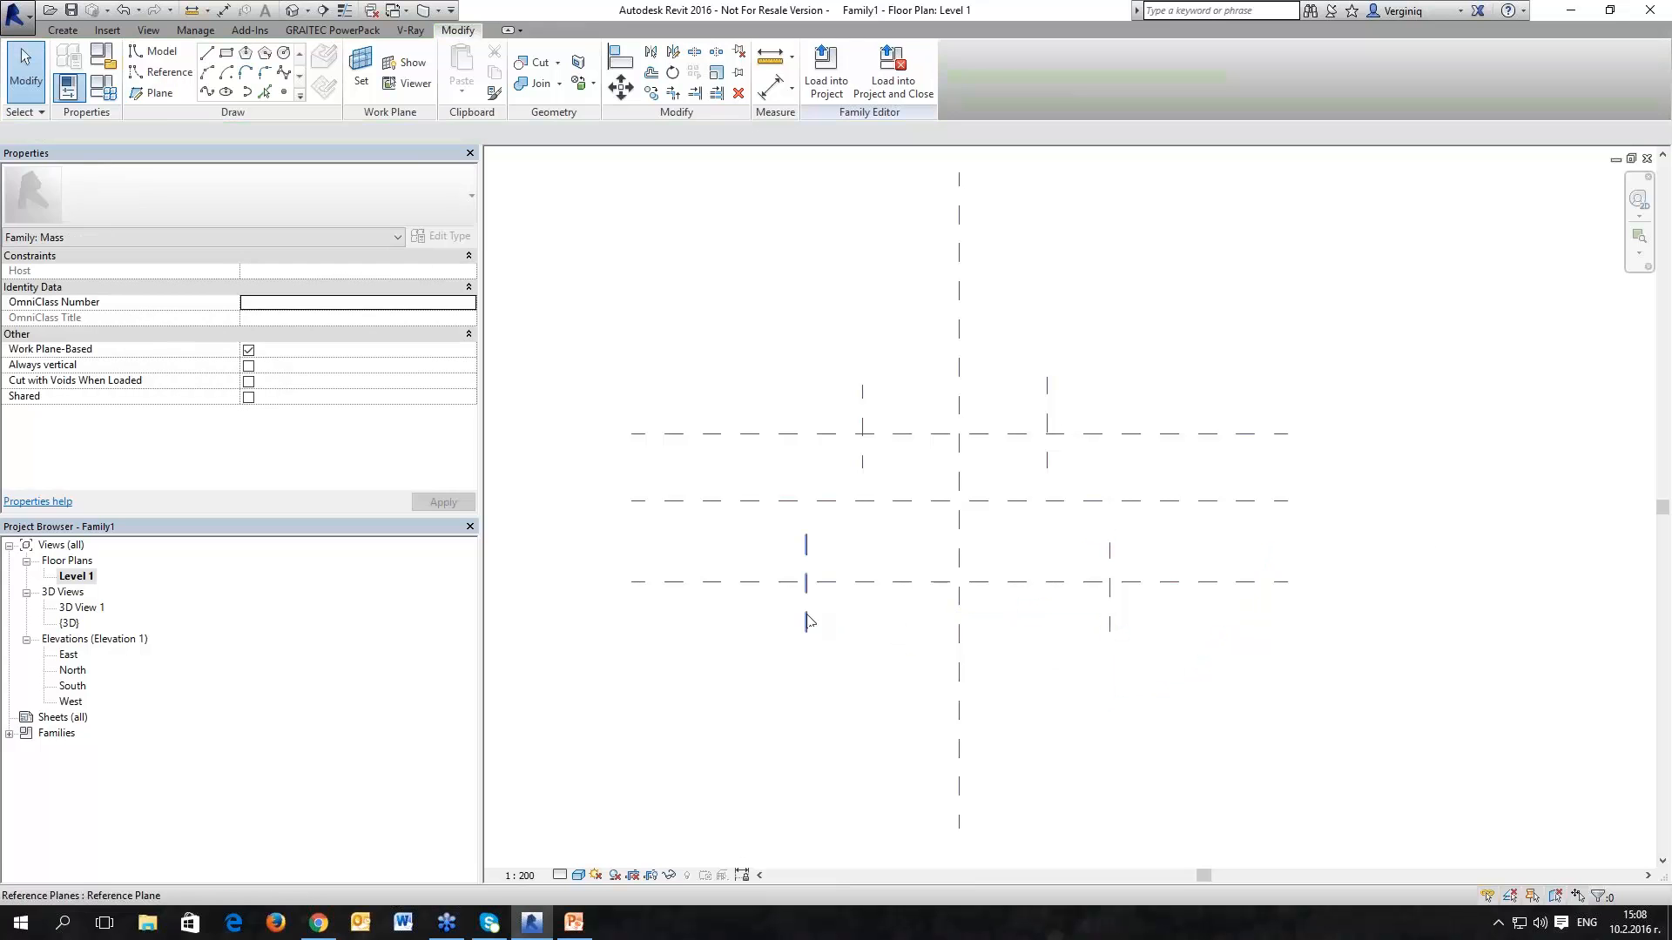
# Step: Set both short vertical reference planes on the lower horizontal plane to 18000 mm from the vertical centre plane
pyautogui.click(807, 621)
pyautogui.click(868, 599)
pyautogui.write('18000')
pyautogui.press('Return')
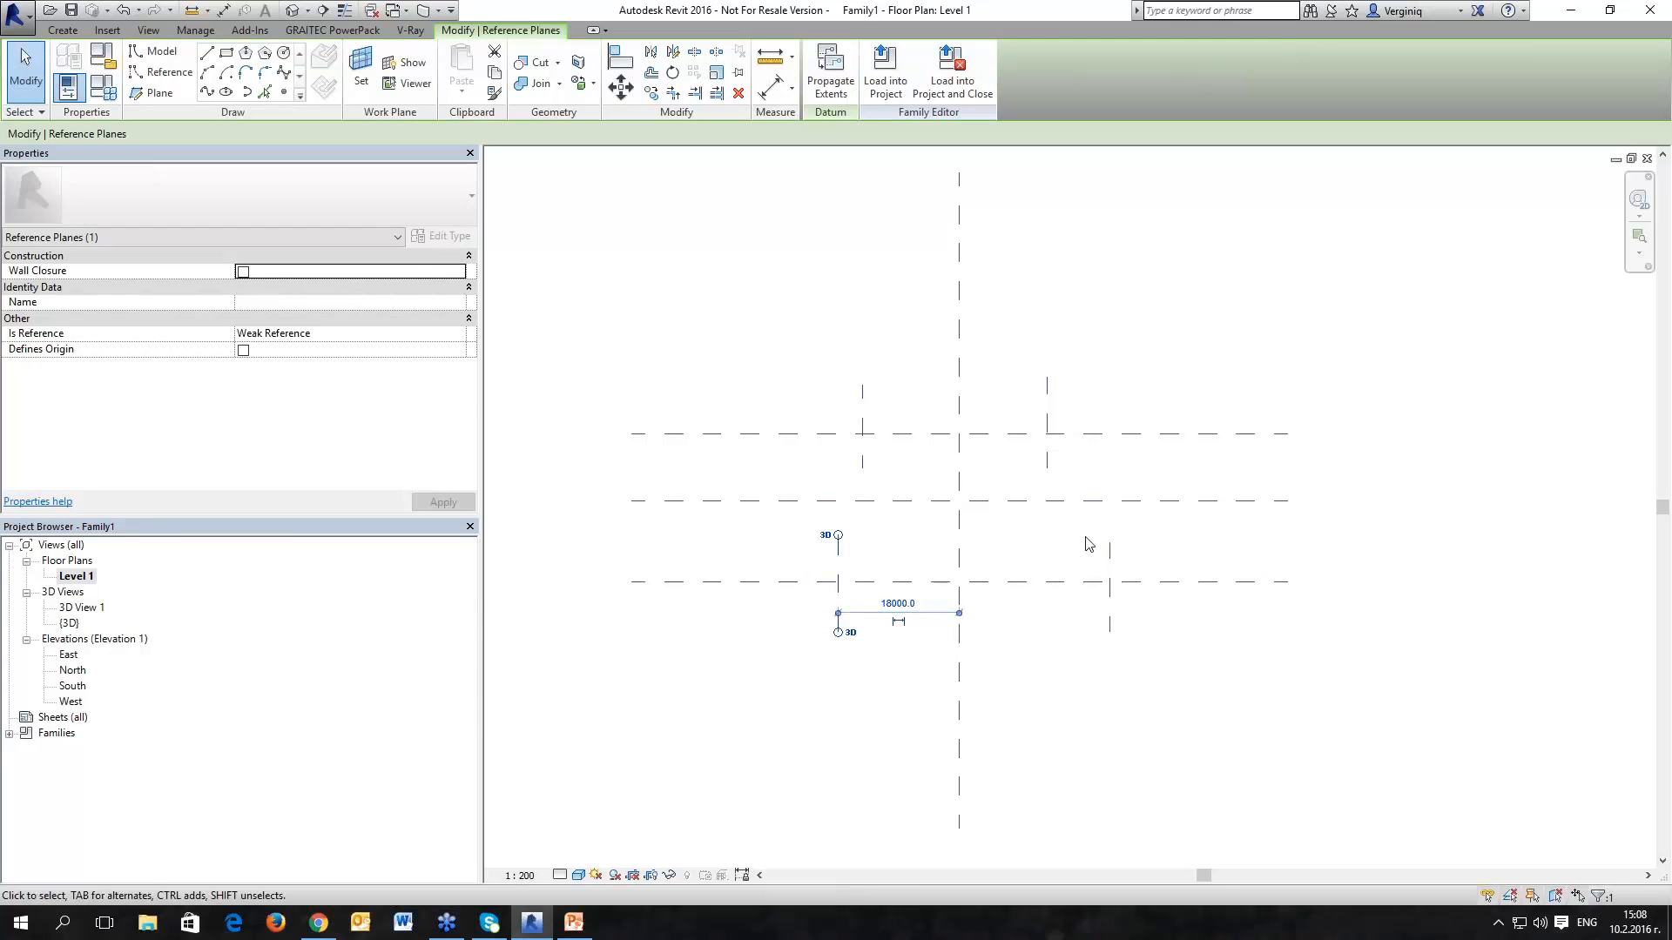
pyautogui.click(1109, 557)
pyautogui.click(1045, 606)
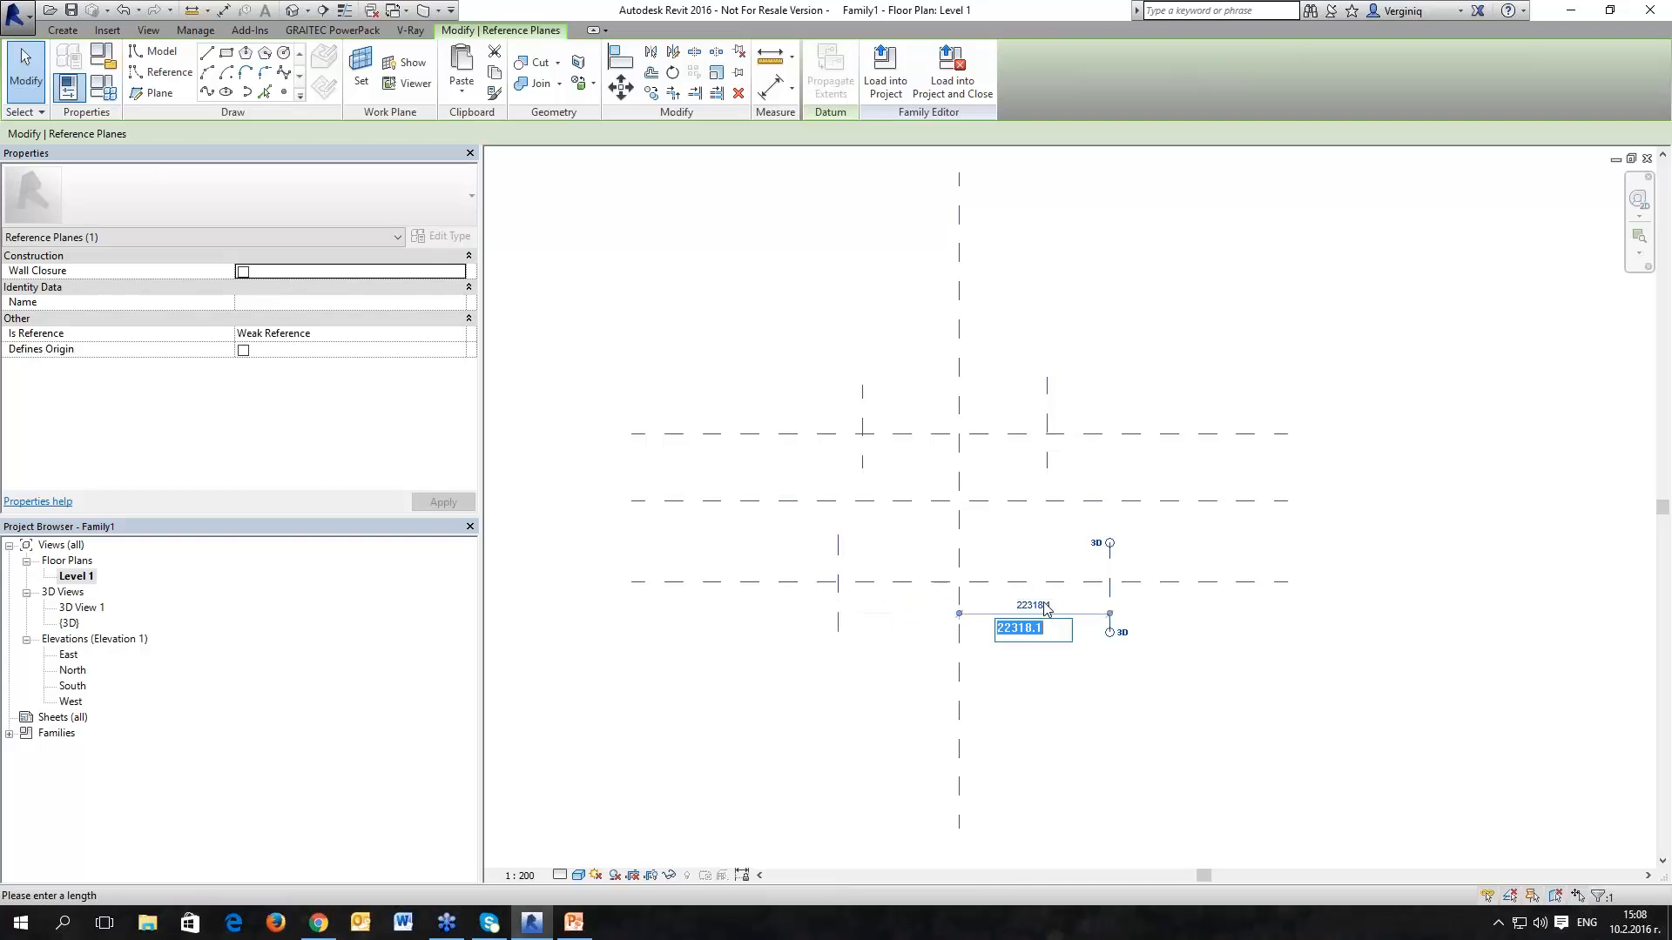
pyautogui.write('18000')
pyautogui.press('Return')
# Step: Set the upper-right short vertical reference plane to 12000 mm from the vertical centre plane
pyautogui.click(1045, 394)
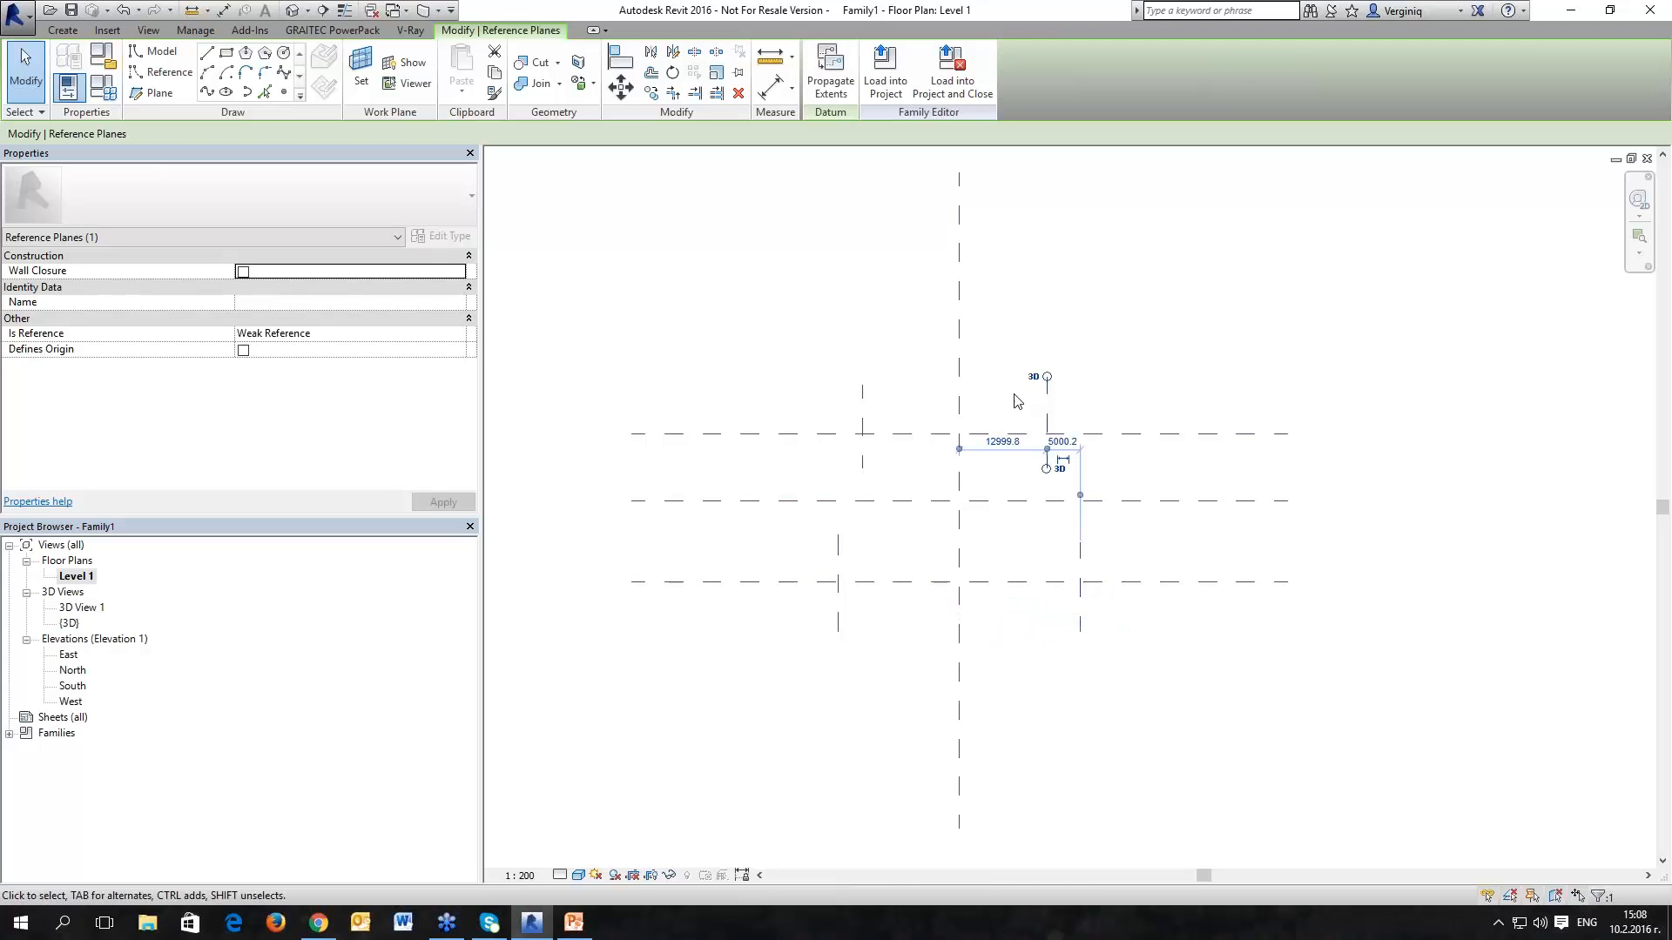
pyautogui.click(1009, 442)
pyautogui.write('1800')
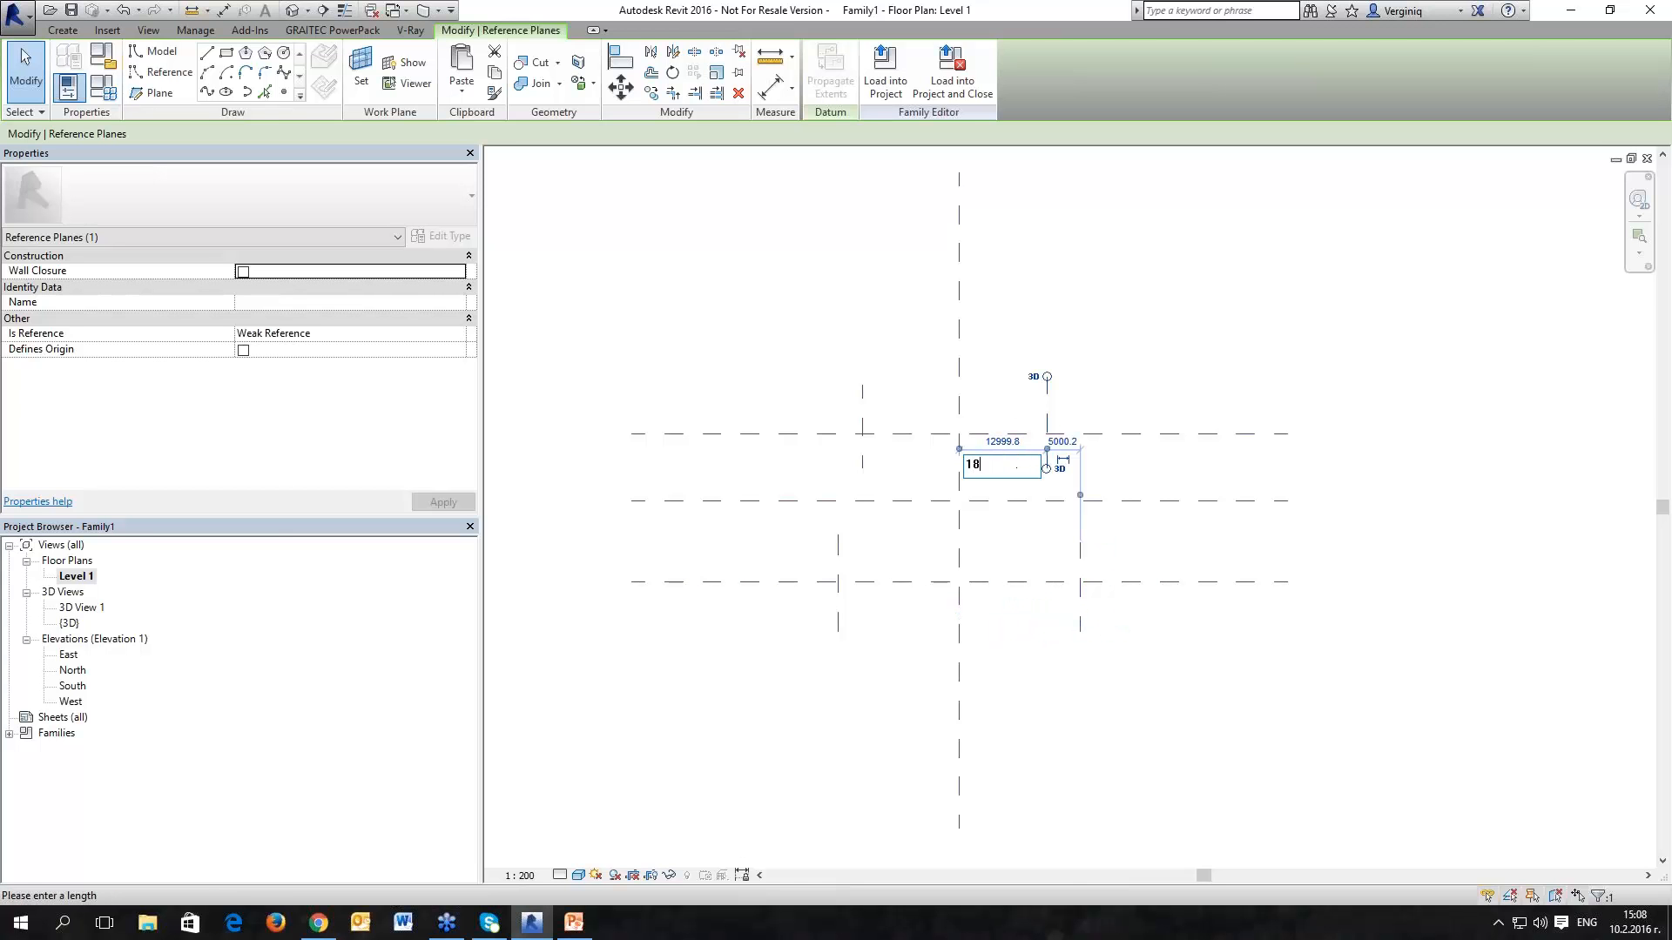
pyautogui.press('BackSpace')
pyautogui.press('BackSpace')
pyautogui.press('BackSpace')
pyautogui.write('200')
pyautogui.press('Return')
# Step: Set the upper-left short vertical reference plane to 12000 mm from the vertical centre plane
pyautogui.click(862, 402)
pyautogui.click(910, 442)
pyautogui.write('120')
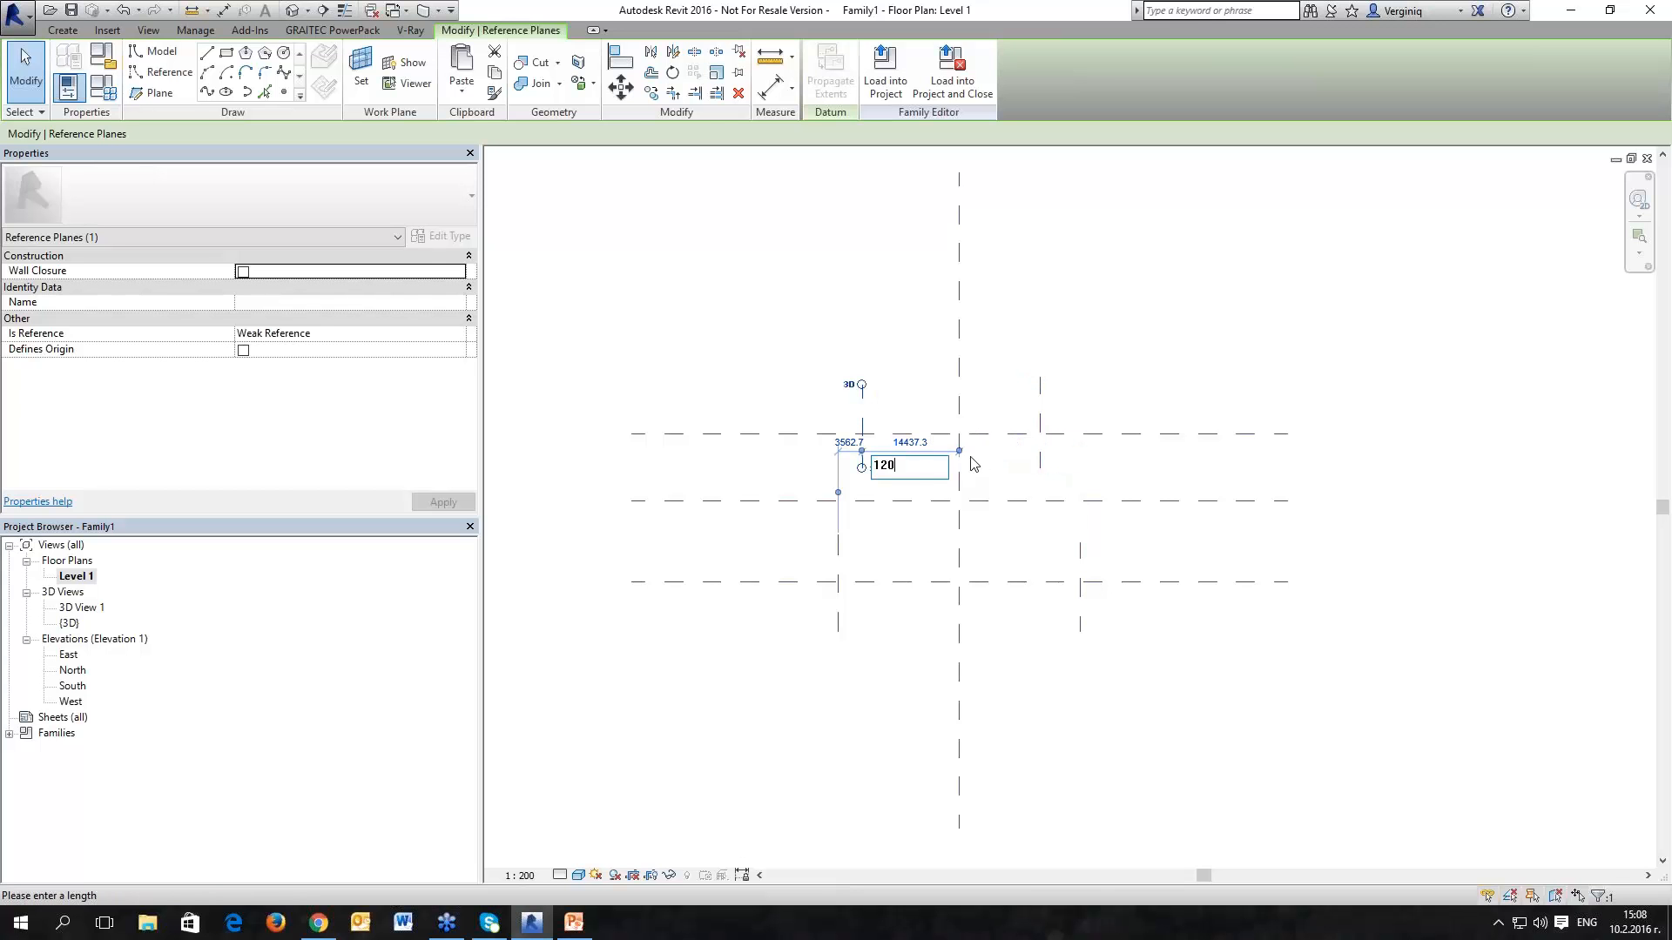
pyautogui.write('00')
pyautogui.press('Return')
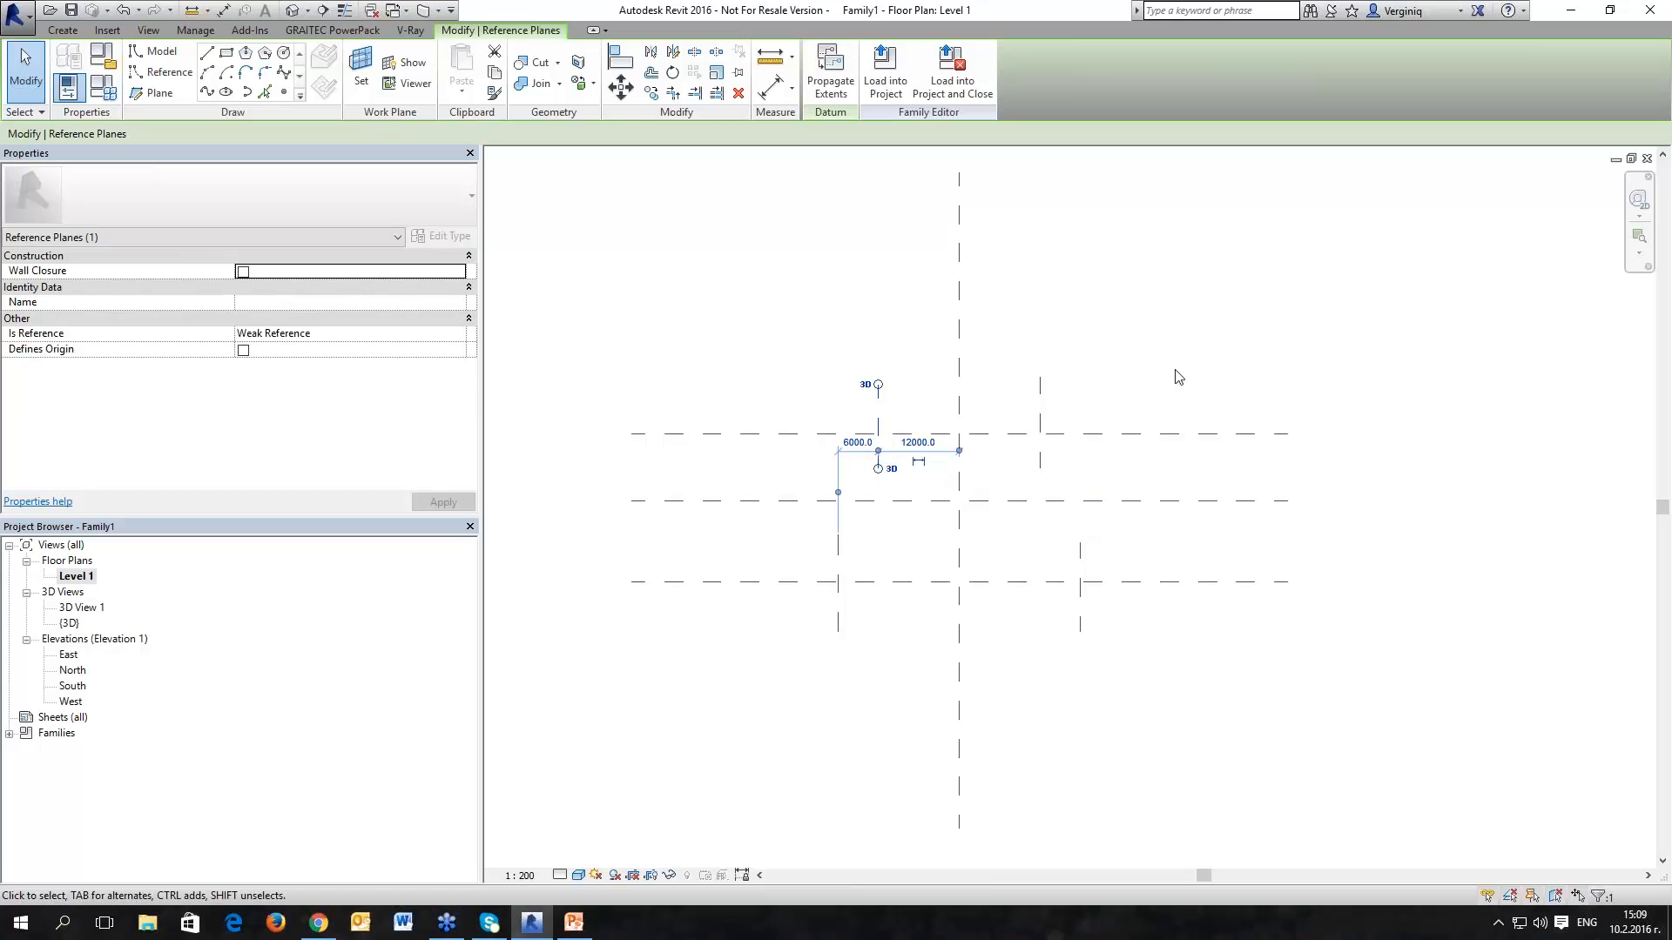
pyautogui.press('Escape')
# Step: Set the upper and lower full-width horizontal reference planes to 18000 mm from the horizontal centre plane
pyautogui.click(1134, 421)
pyautogui.click(1137, 451)
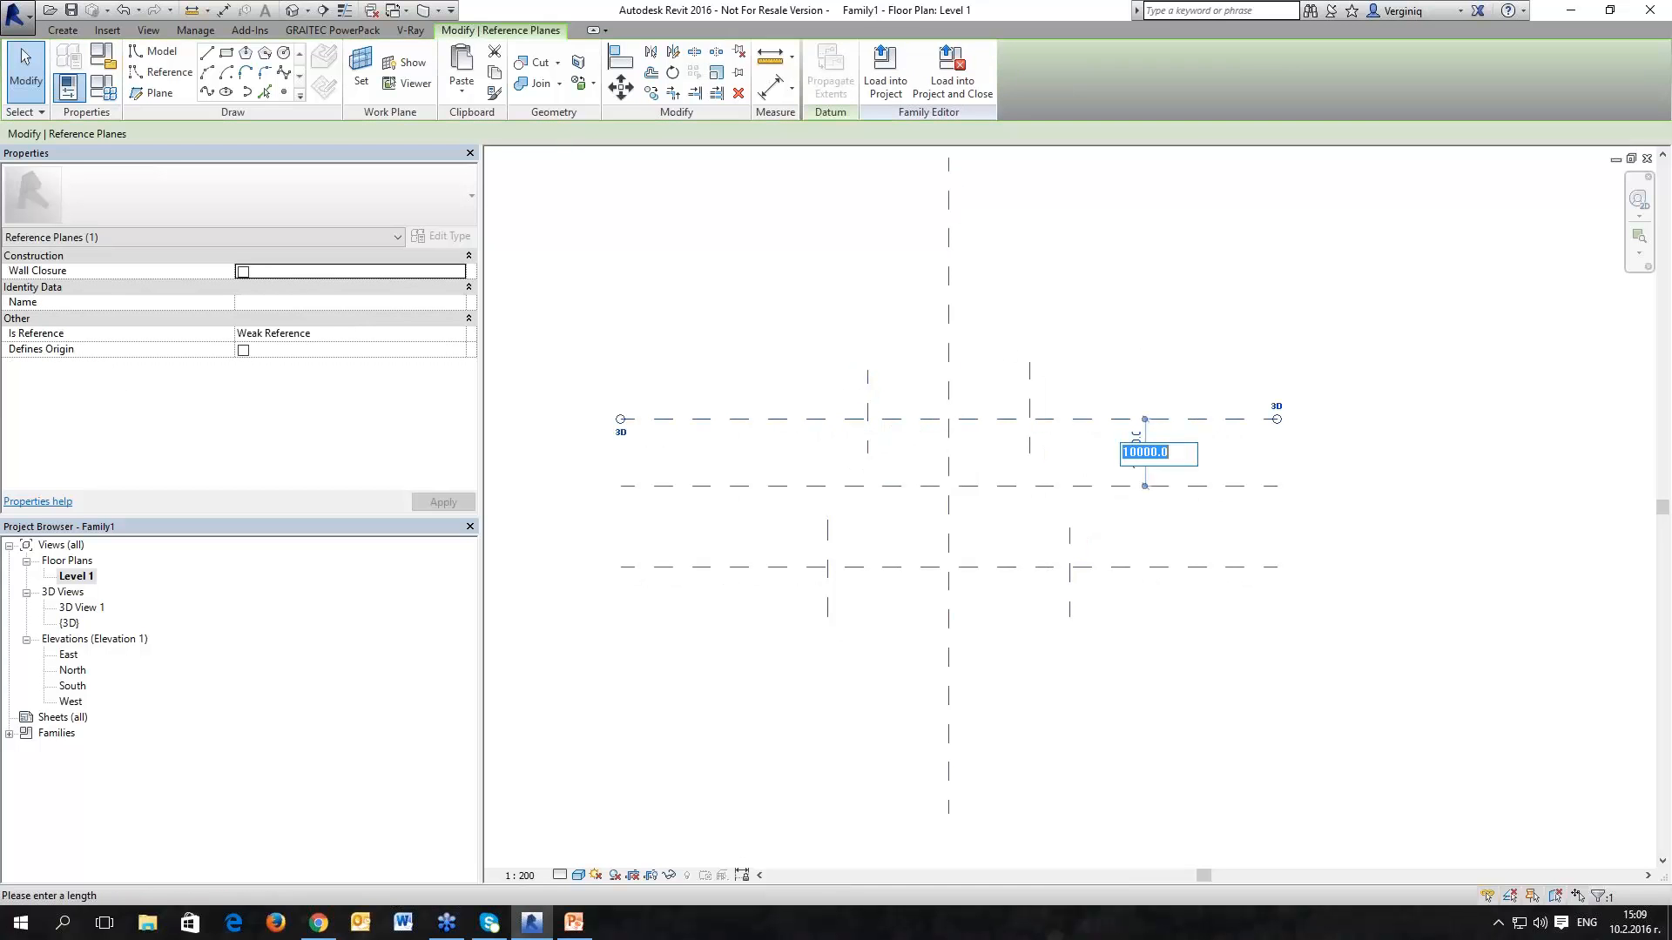
pyautogui.write('18000')
pyautogui.press('Return')
pyautogui.click(1167, 566)
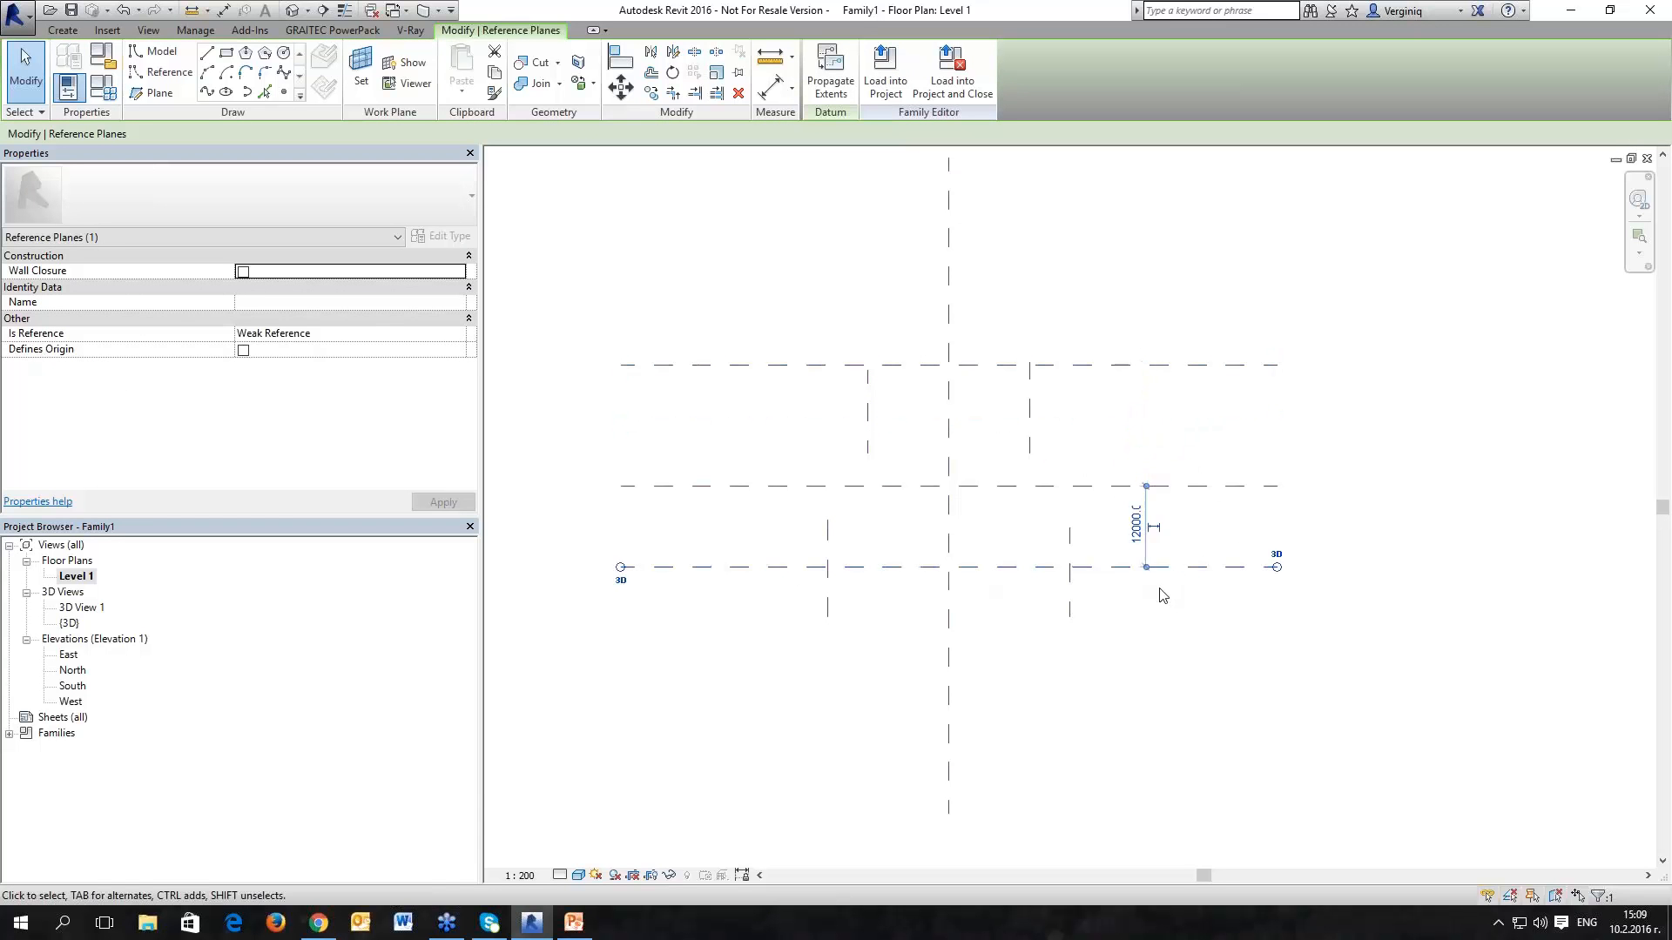
pyautogui.click(1137, 528)
pyautogui.write('180')
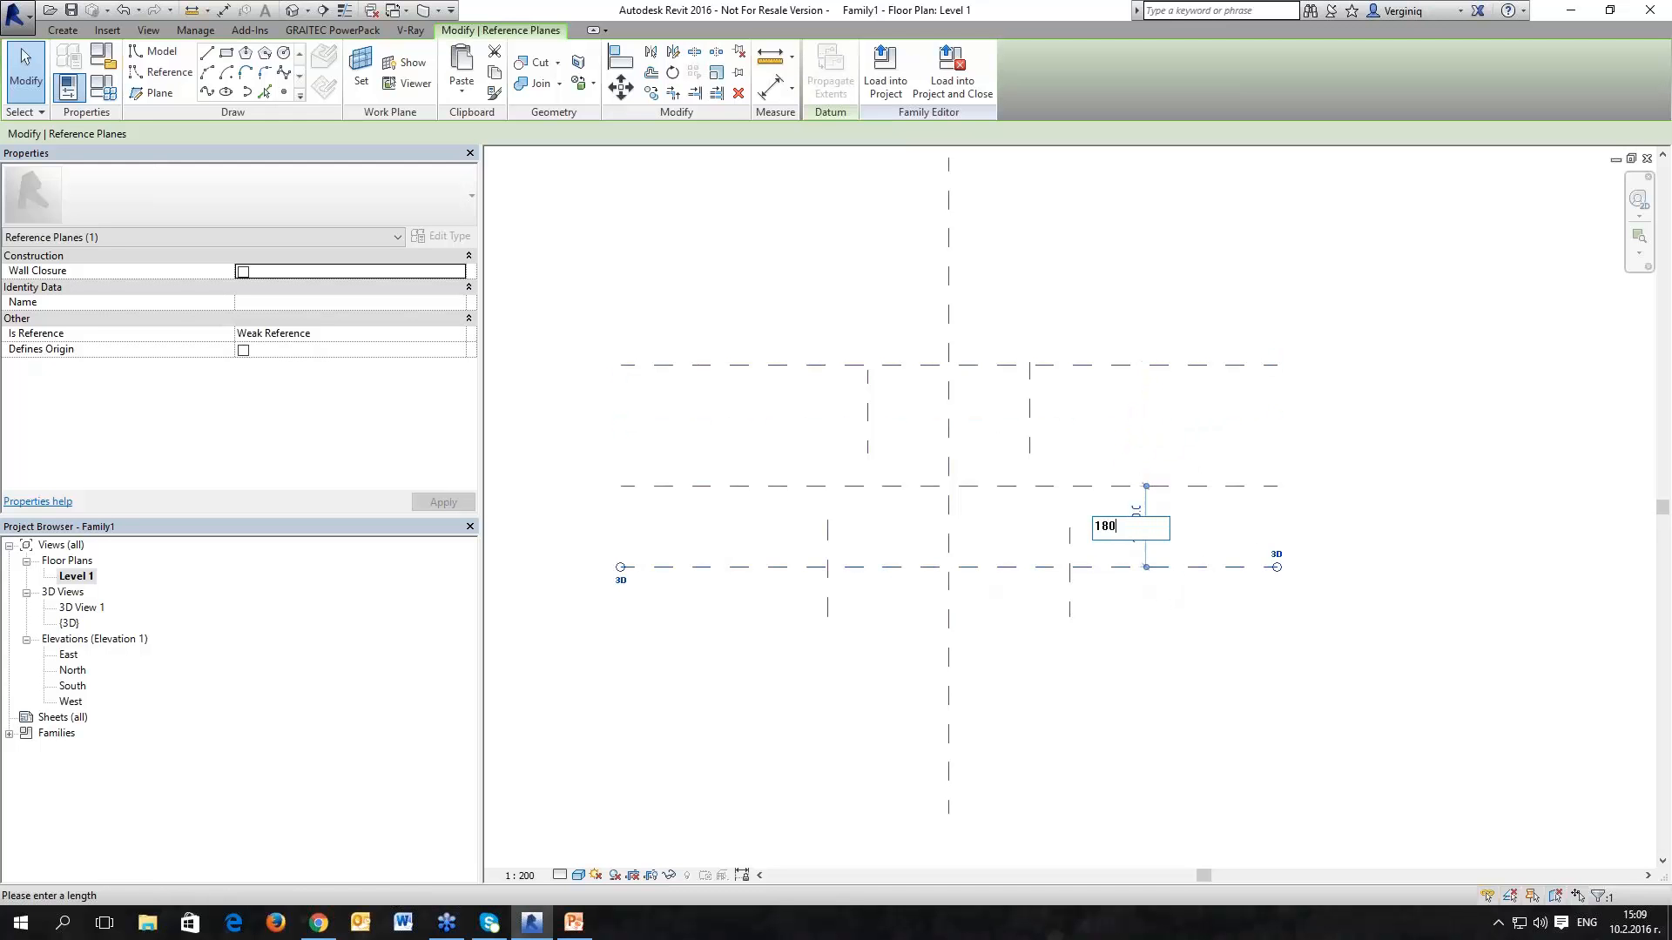
pyautogui.press('Return')
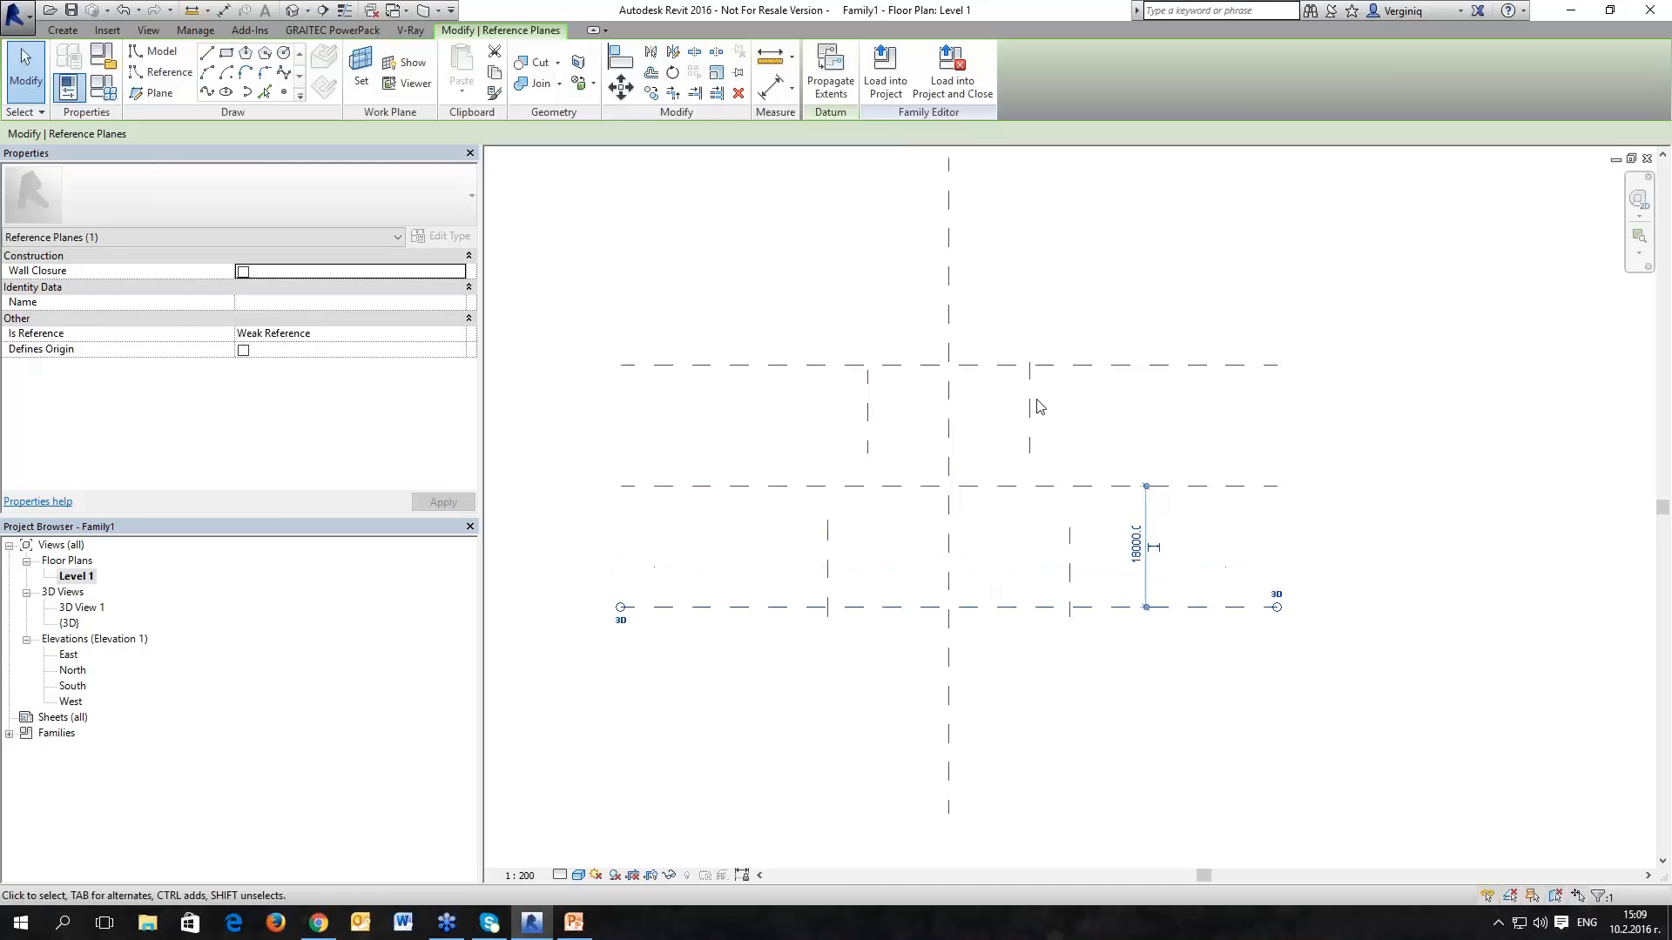
# Step: Extend the upper ends of both upper short vertical reference planes past the upper horizontal reference plane
pyautogui.click(1029, 410)
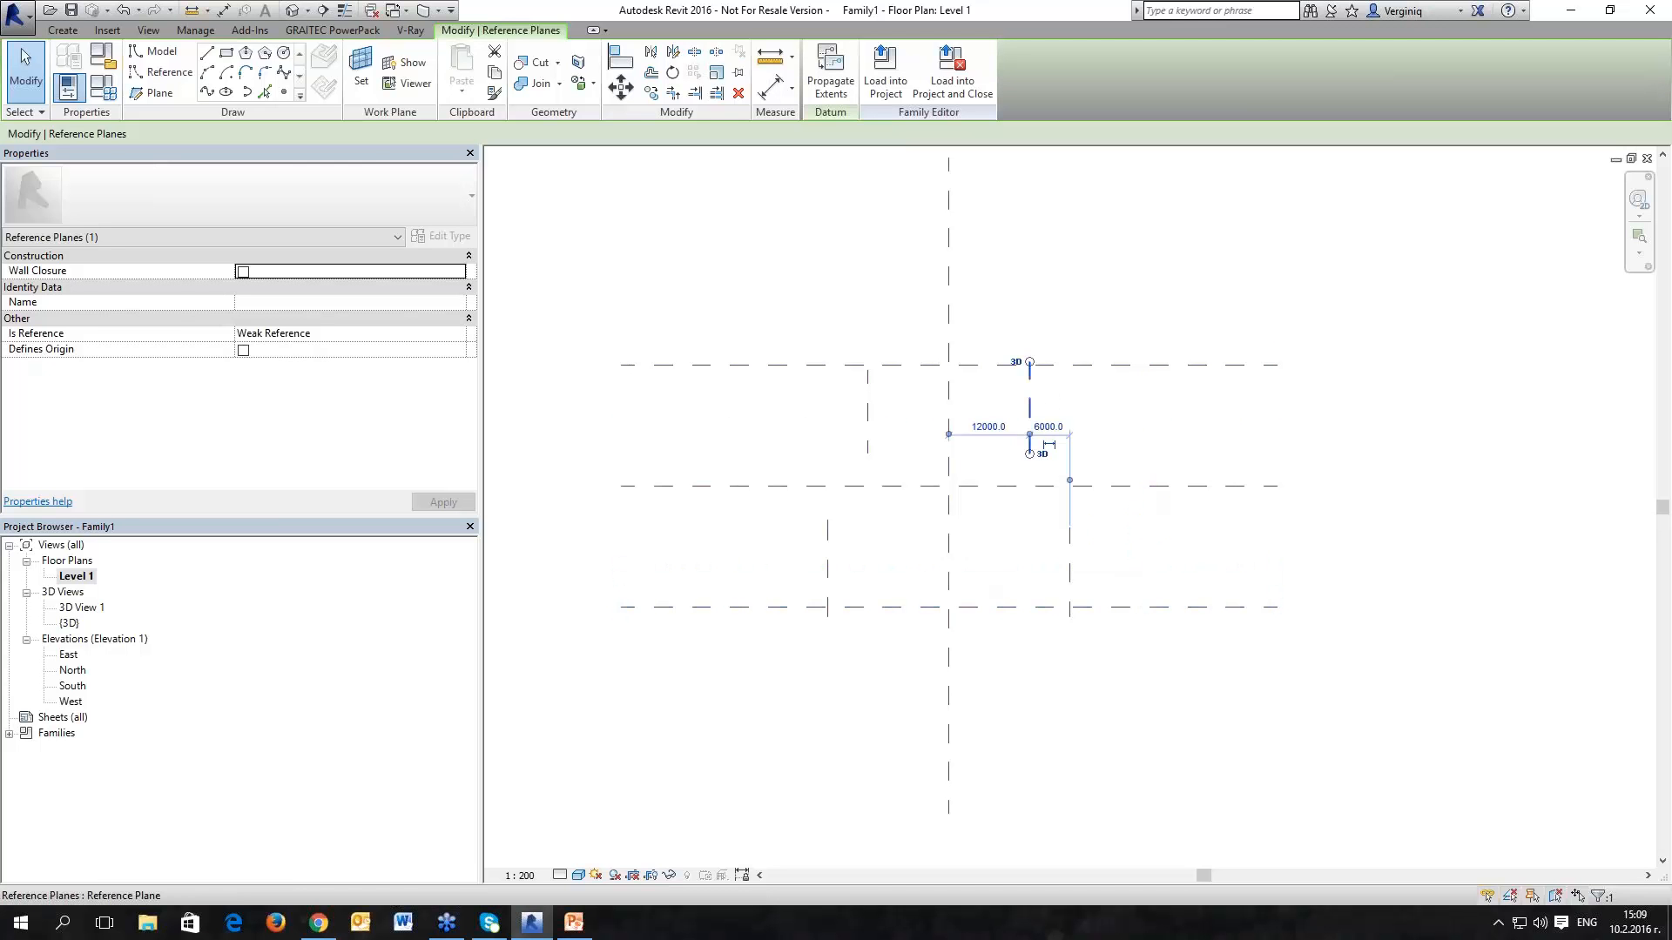
pyautogui.click(867, 374)
pyautogui.moveTo(867, 374); pyautogui.dragTo(866, 340)
pyautogui.click(877, 253)
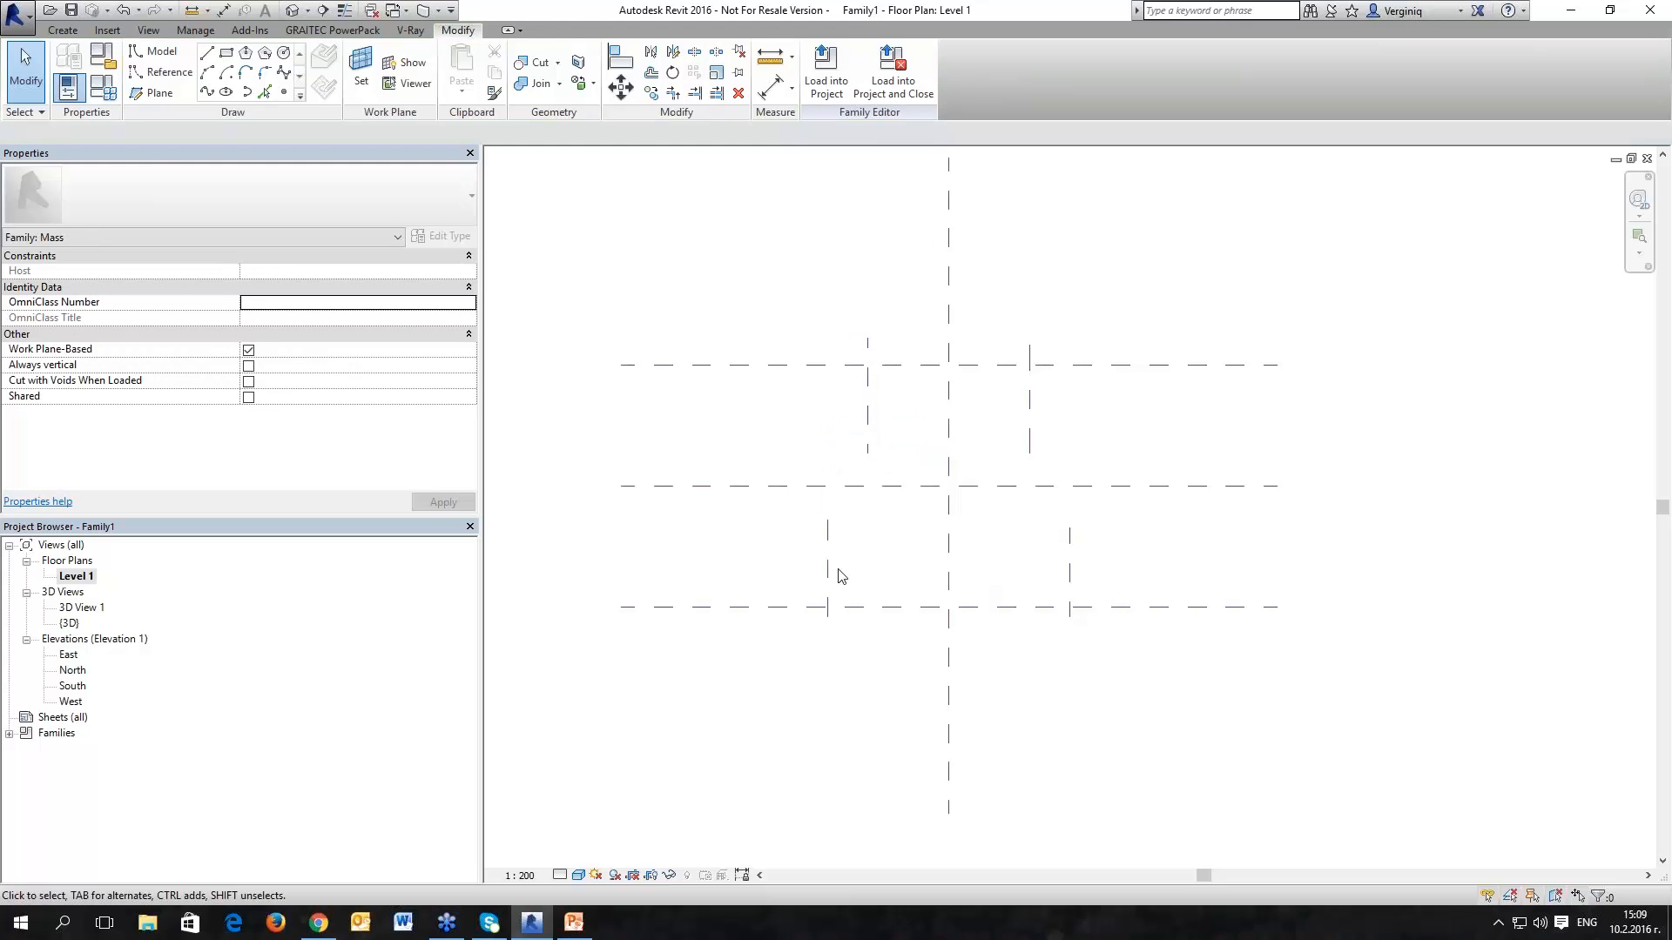
# Step: Open the default 3D view and examine the short reference planes and how they cross the full-width ones
pyautogui.click(293, 9)
pyautogui.keyDown('shift'); pyautogui.moveTo(928, 542); pyautogui.dragTo(1045, 553, button='middle'); pyautogui.keyUp('shift')
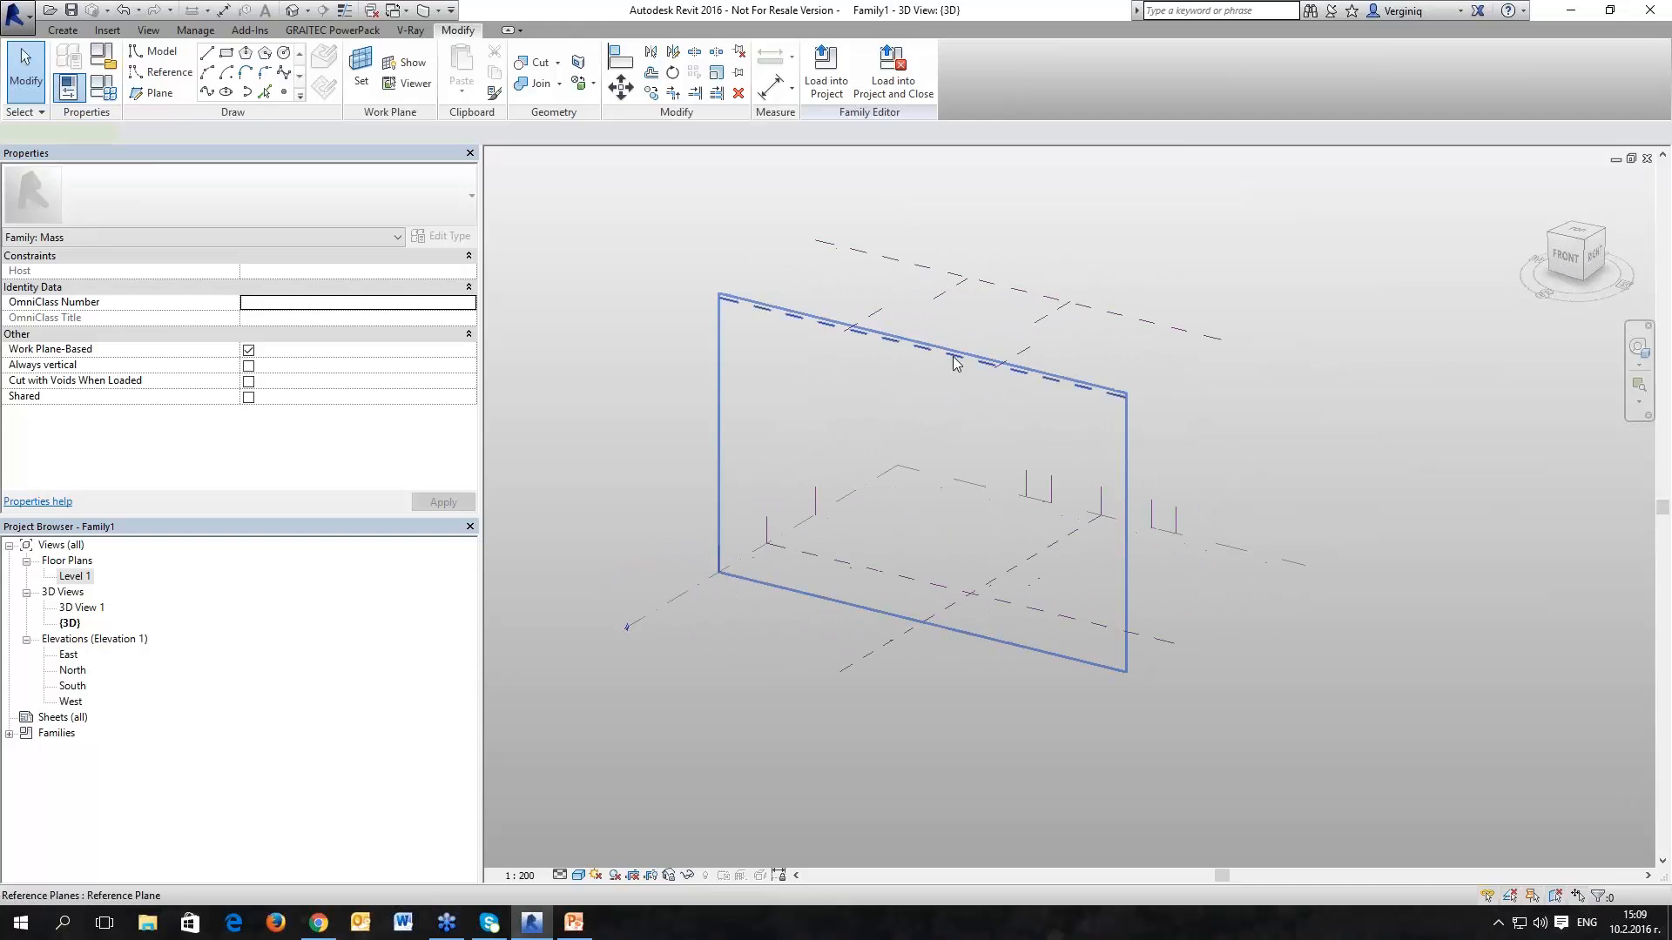
pyautogui.click(909, 623)
pyautogui.click(902, 300)
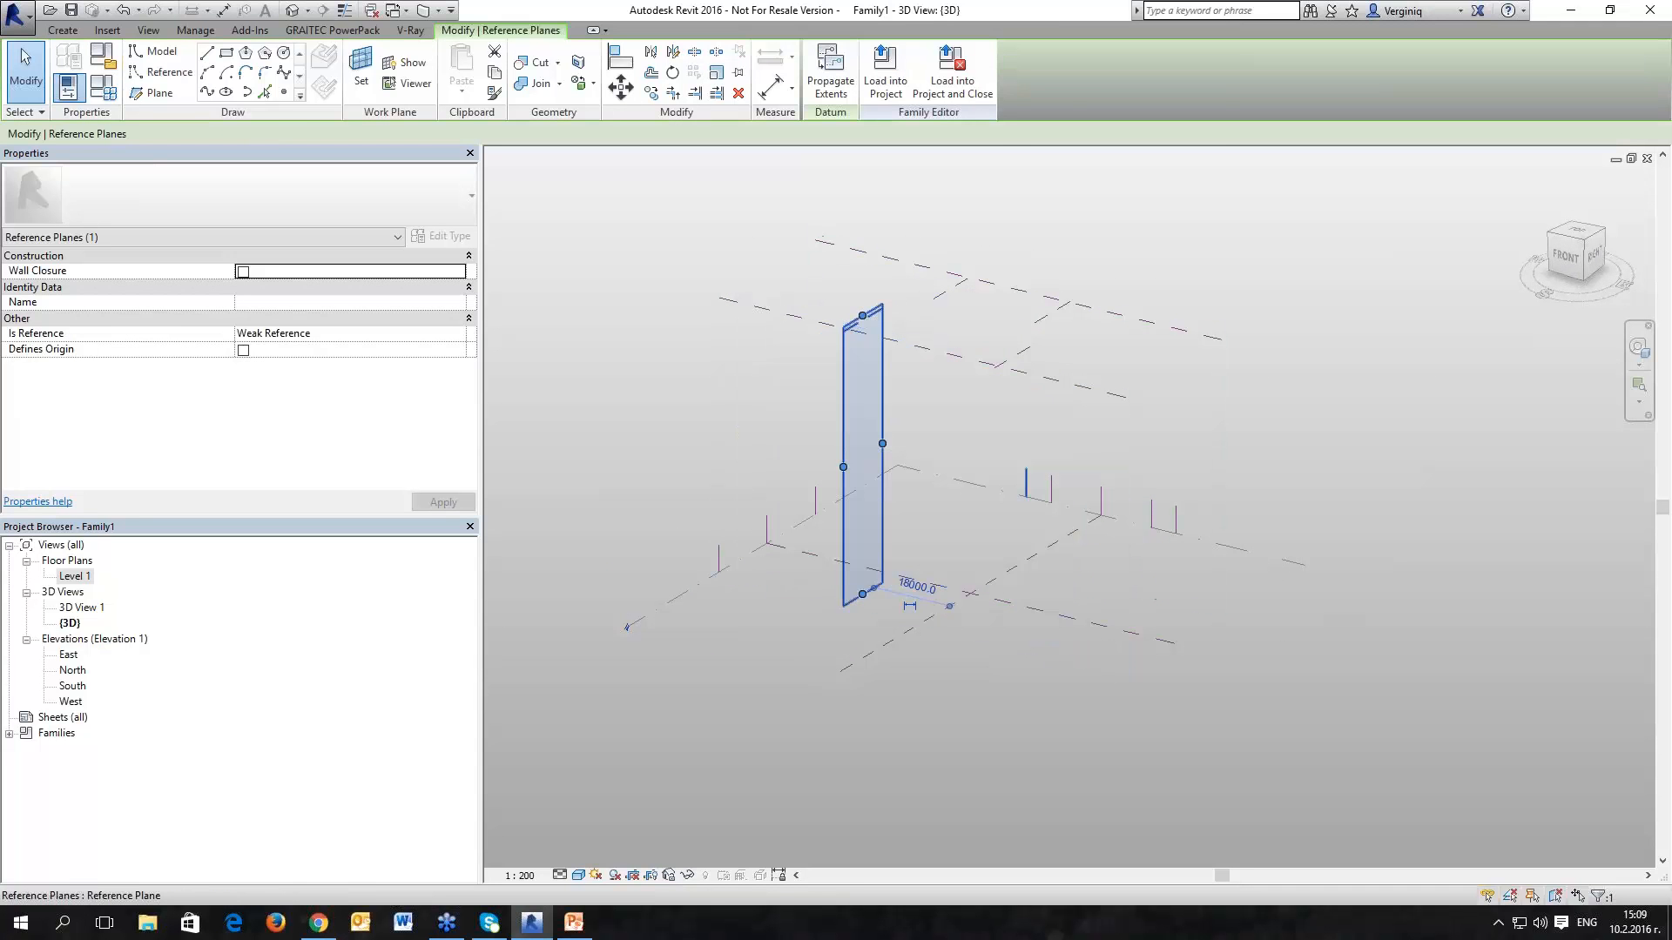
pyautogui.click(1052, 352)
pyautogui.click(949, 291)
pyautogui.click(1009, 294)
pyautogui.click(1022, 646)
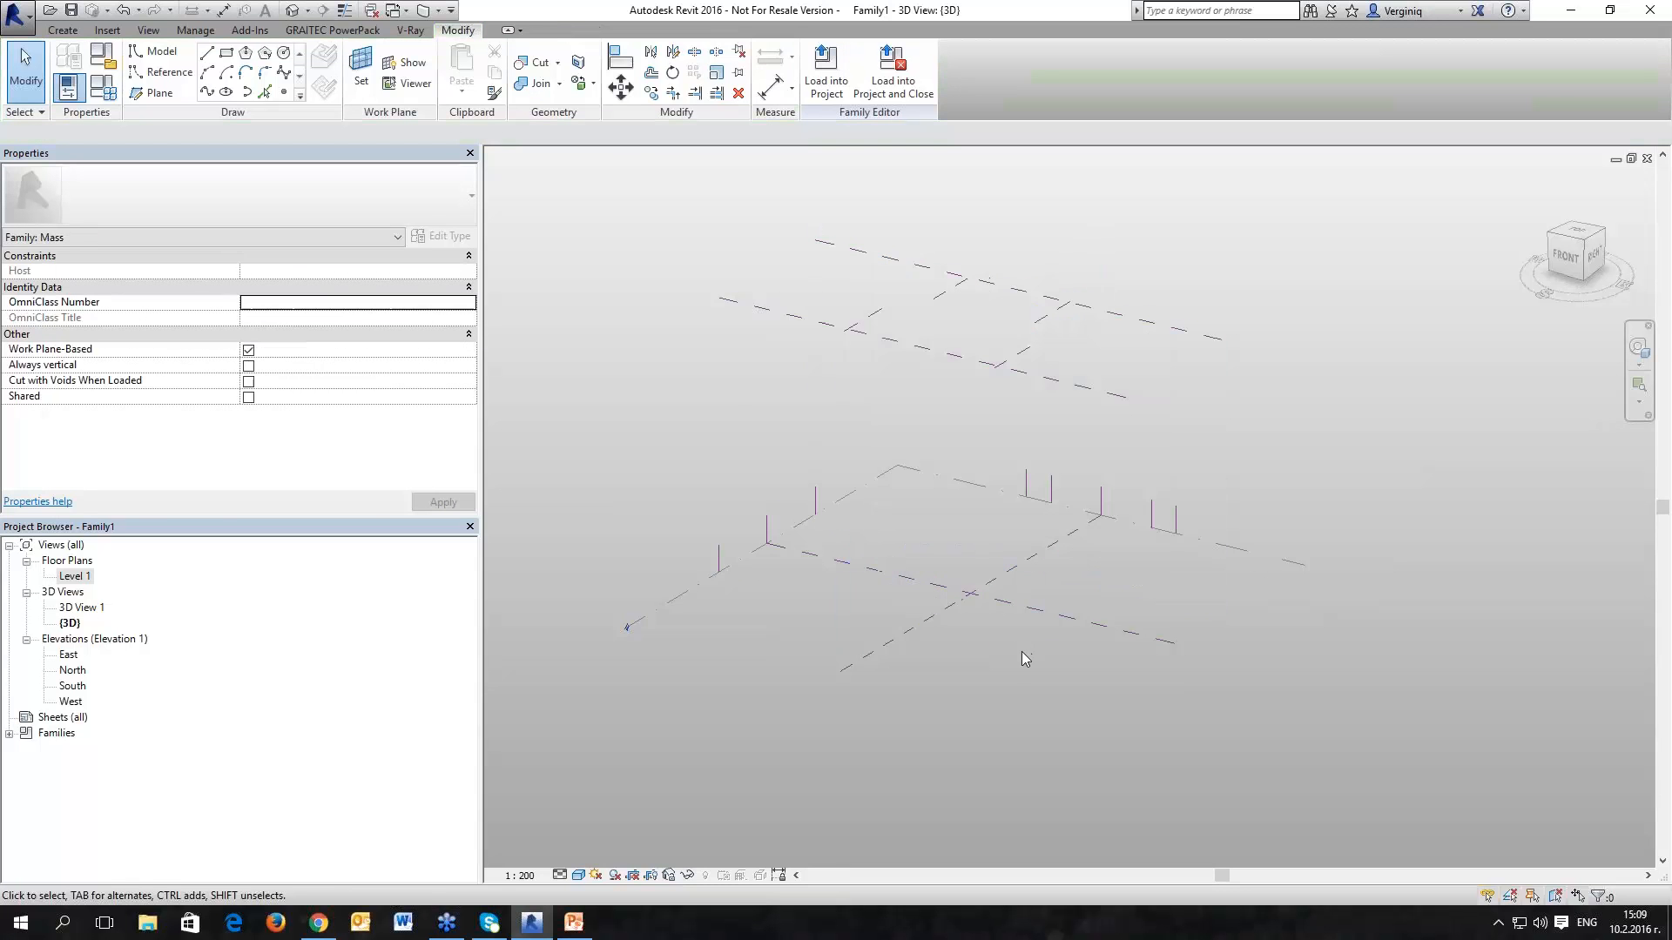
pyautogui.keyDown('shift'); pyautogui.moveTo(1026, 649); pyautogui.dragTo(1001, 659, button='middle'); pyautogui.keyUp('shift')
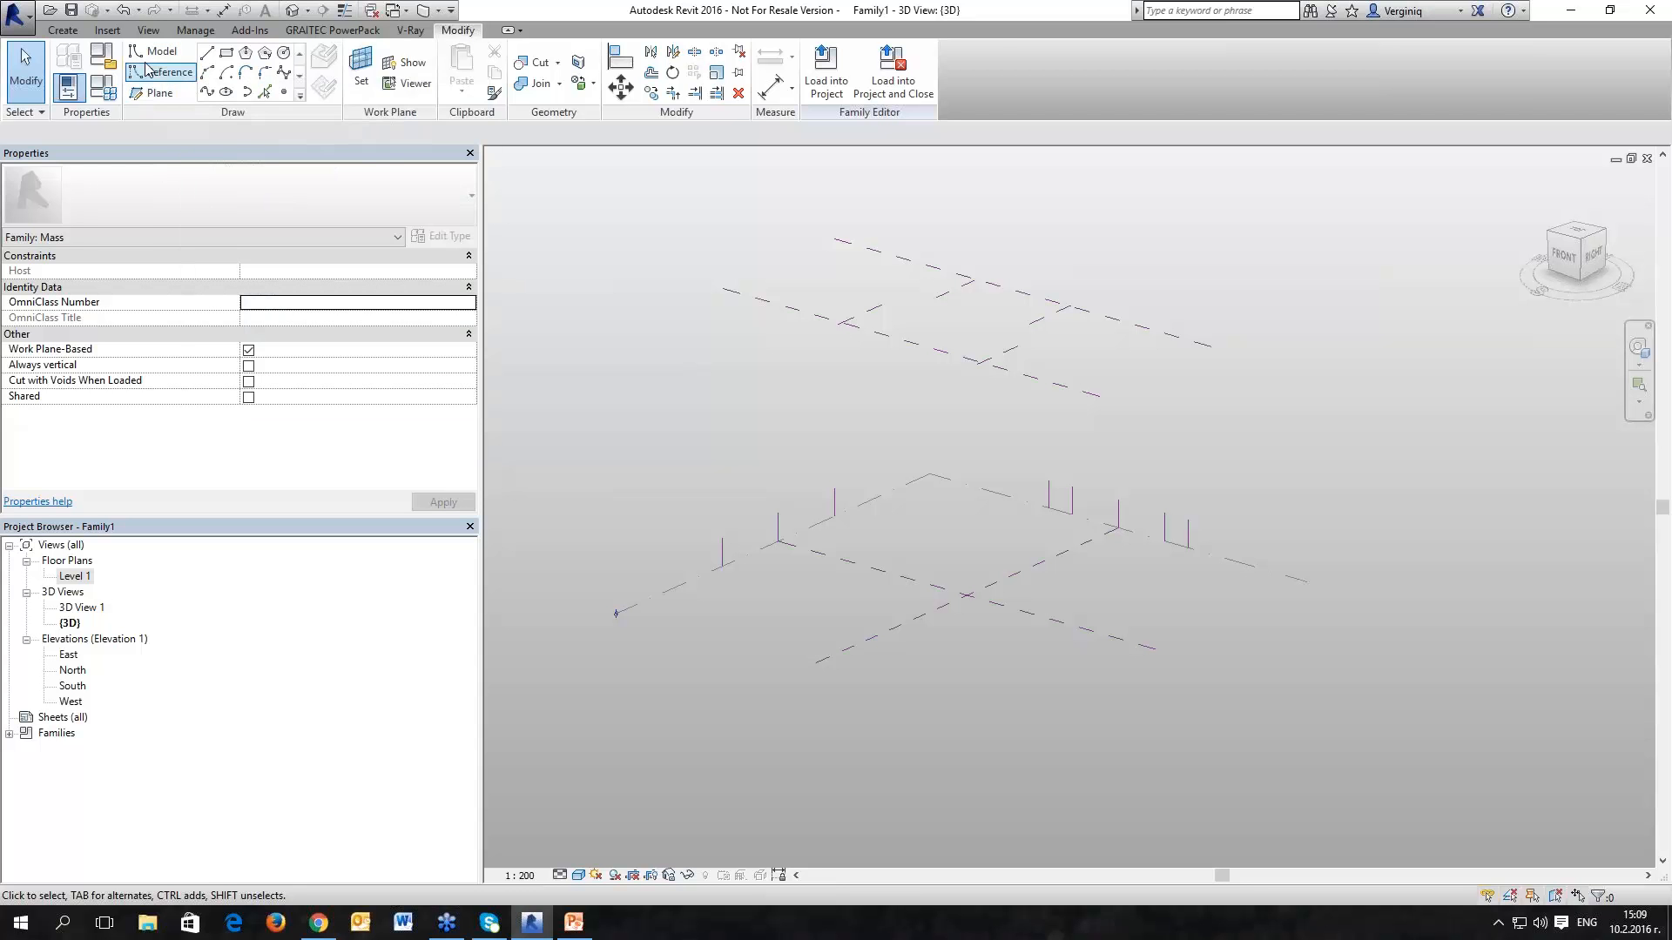
# Step: Start a model line and set the front full-width reference plane as its work plane
pyautogui.click(150, 54)
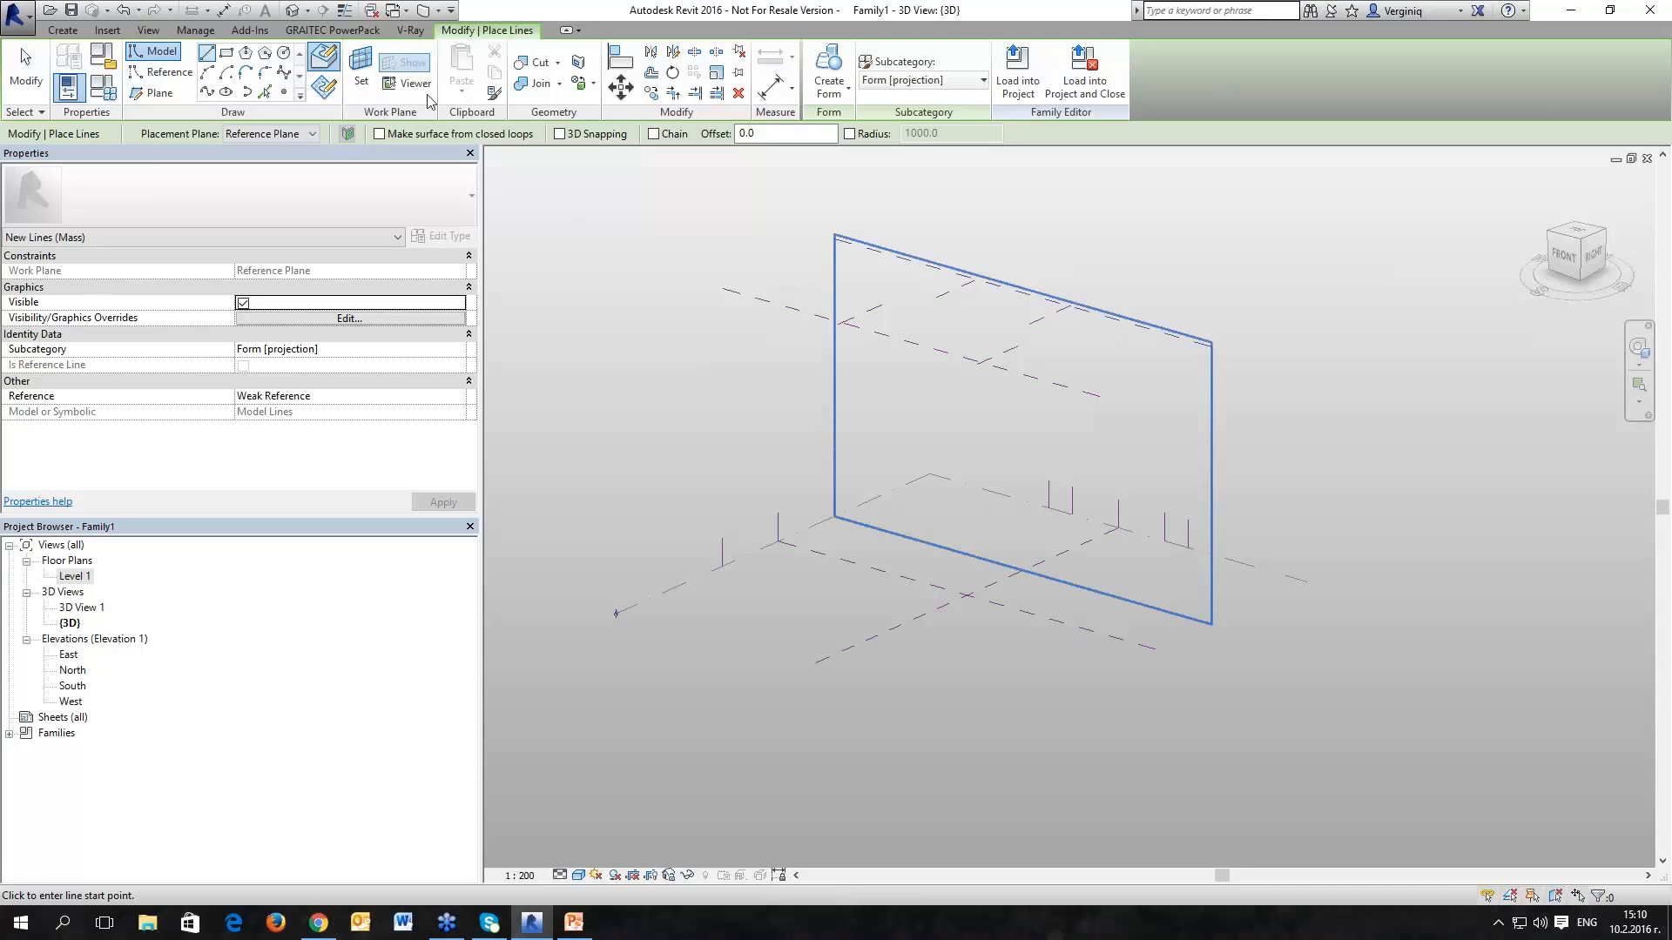
pyautogui.click(360, 70)
pyautogui.click(734, 289)
pyautogui.moveTo(815, 617); pyautogui.dragTo(703, 587, button='middle')
pyautogui.scroll(2, 707, 585)
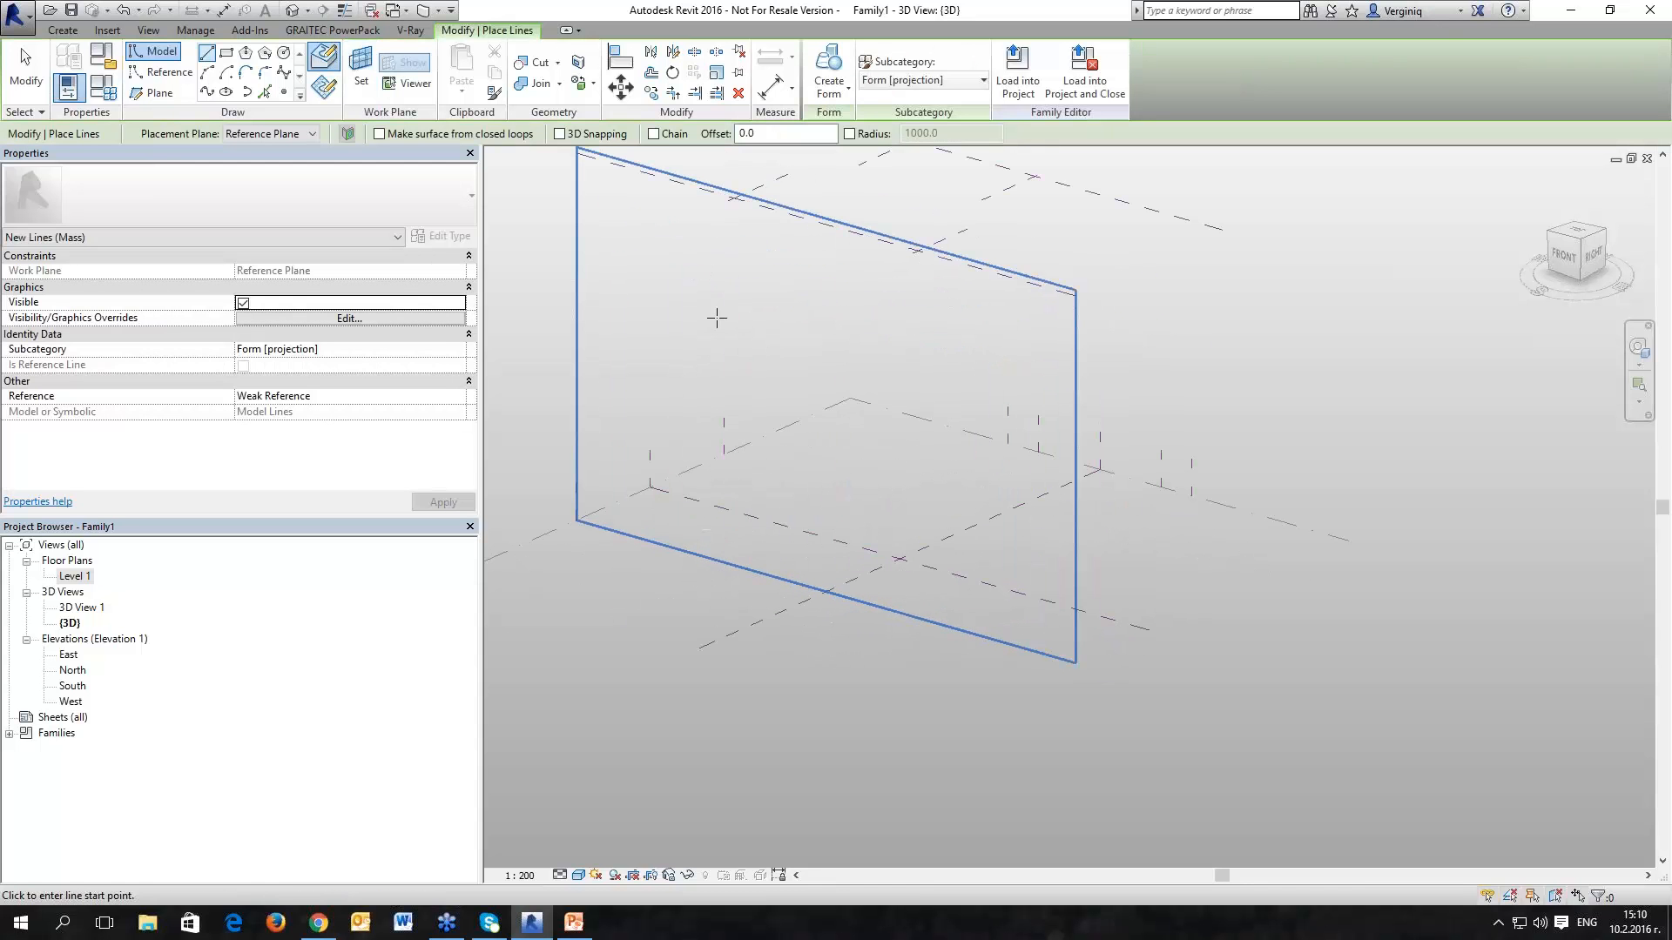
pyautogui.click(749, 567)
pyautogui.press('Escape')
pyautogui.moveTo(741, 317); pyautogui.dragTo(743, 356, button='middle')
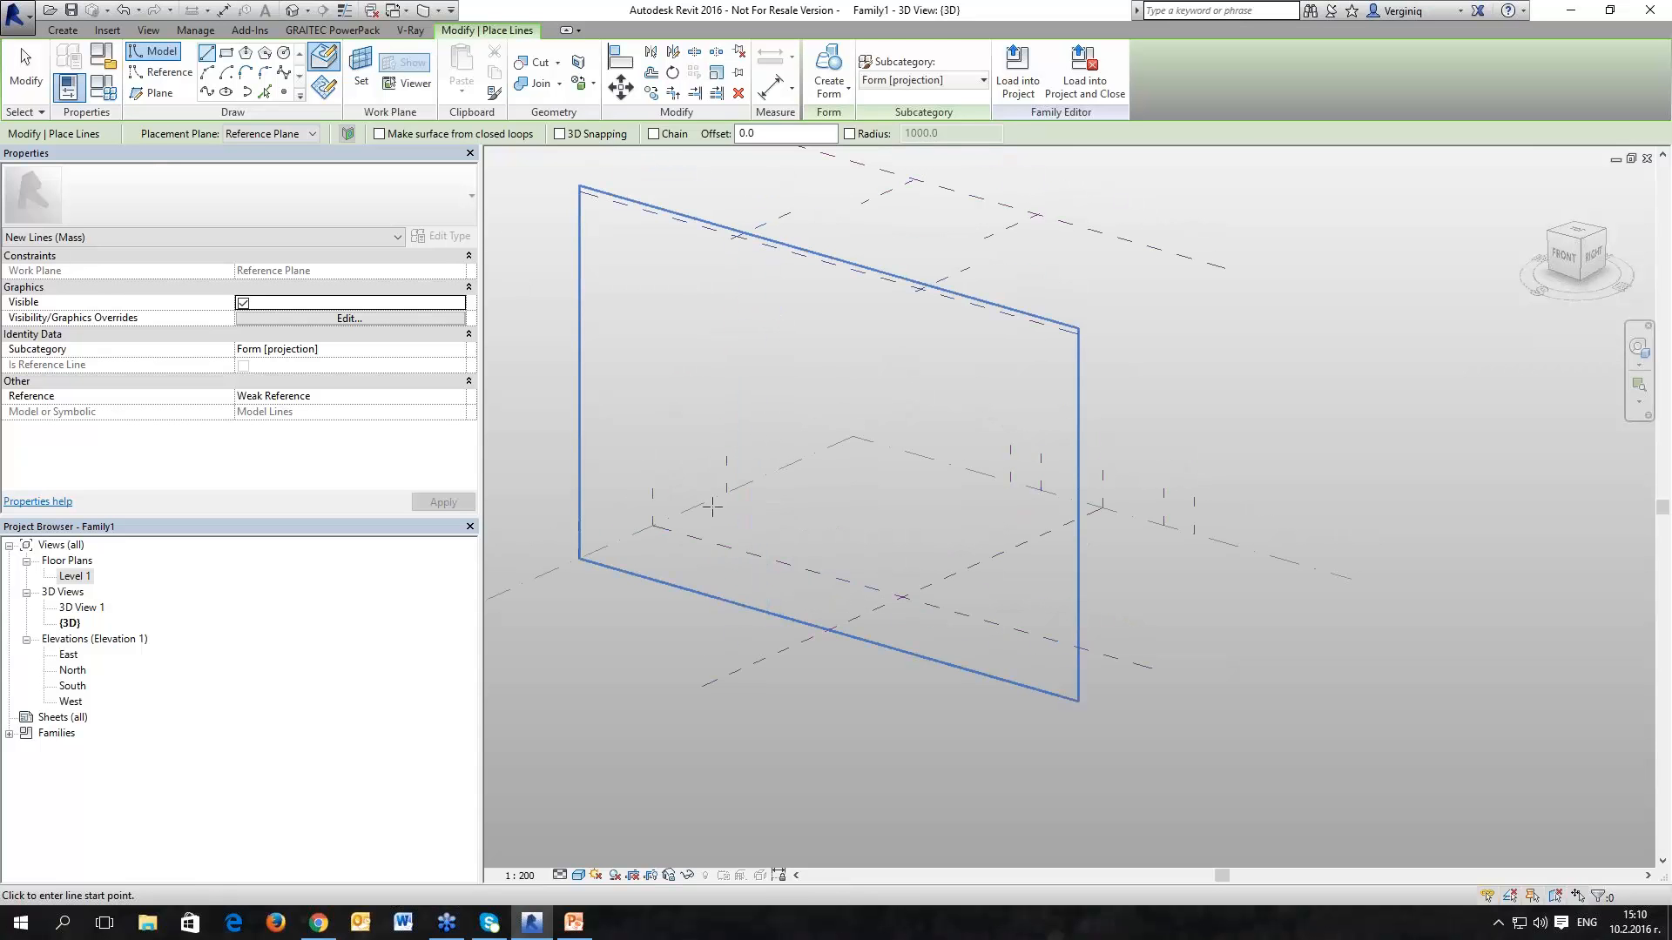
# Step: Draw two 8000 mm high vertical model lines at the front short reference planes and join their lower ends with a base line
pyautogui.click(736, 601)
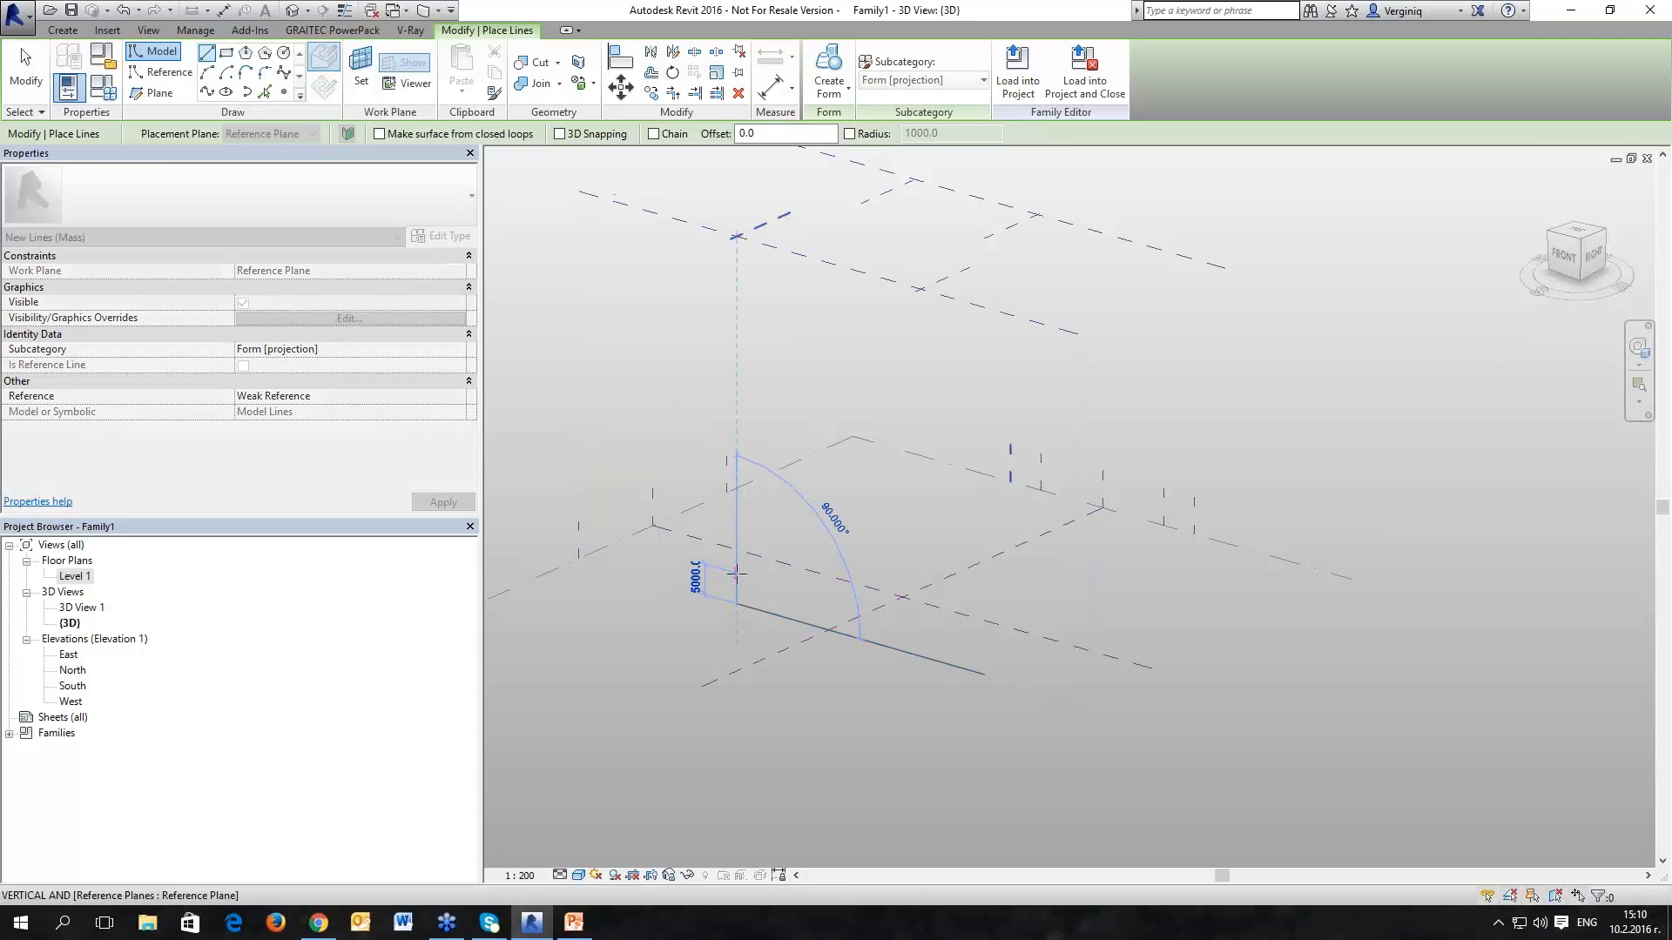
pyautogui.click(735, 555)
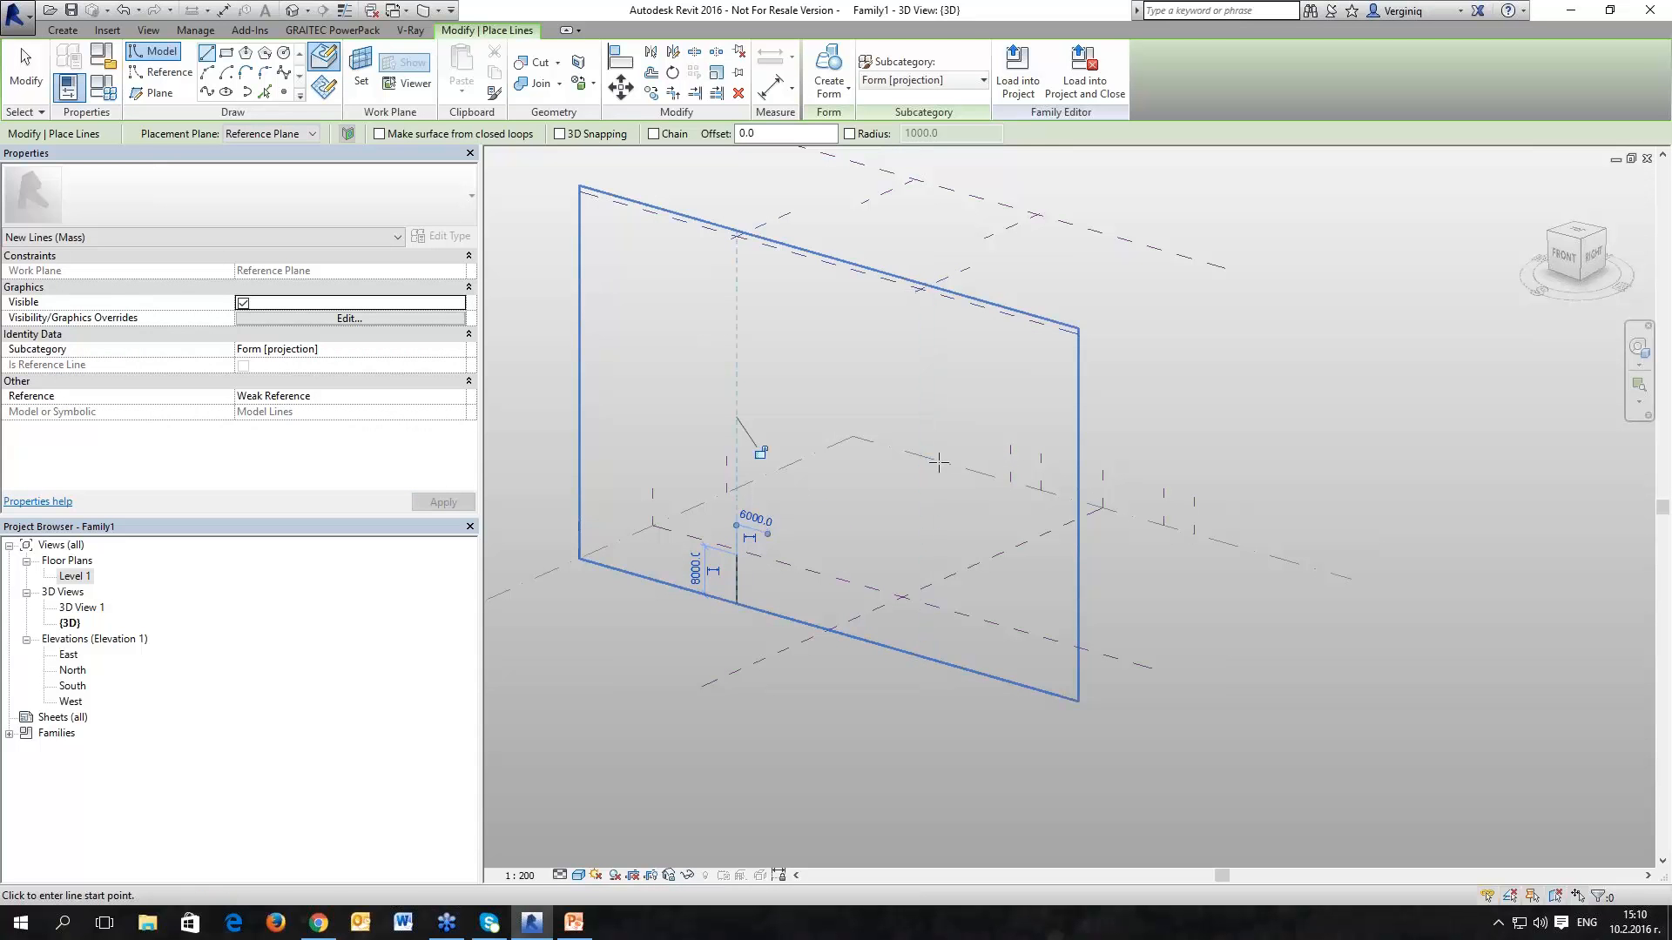
pyautogui.click(922, 657)
pyautogui.click(920, 606)
pyautogui.click(736, 602)
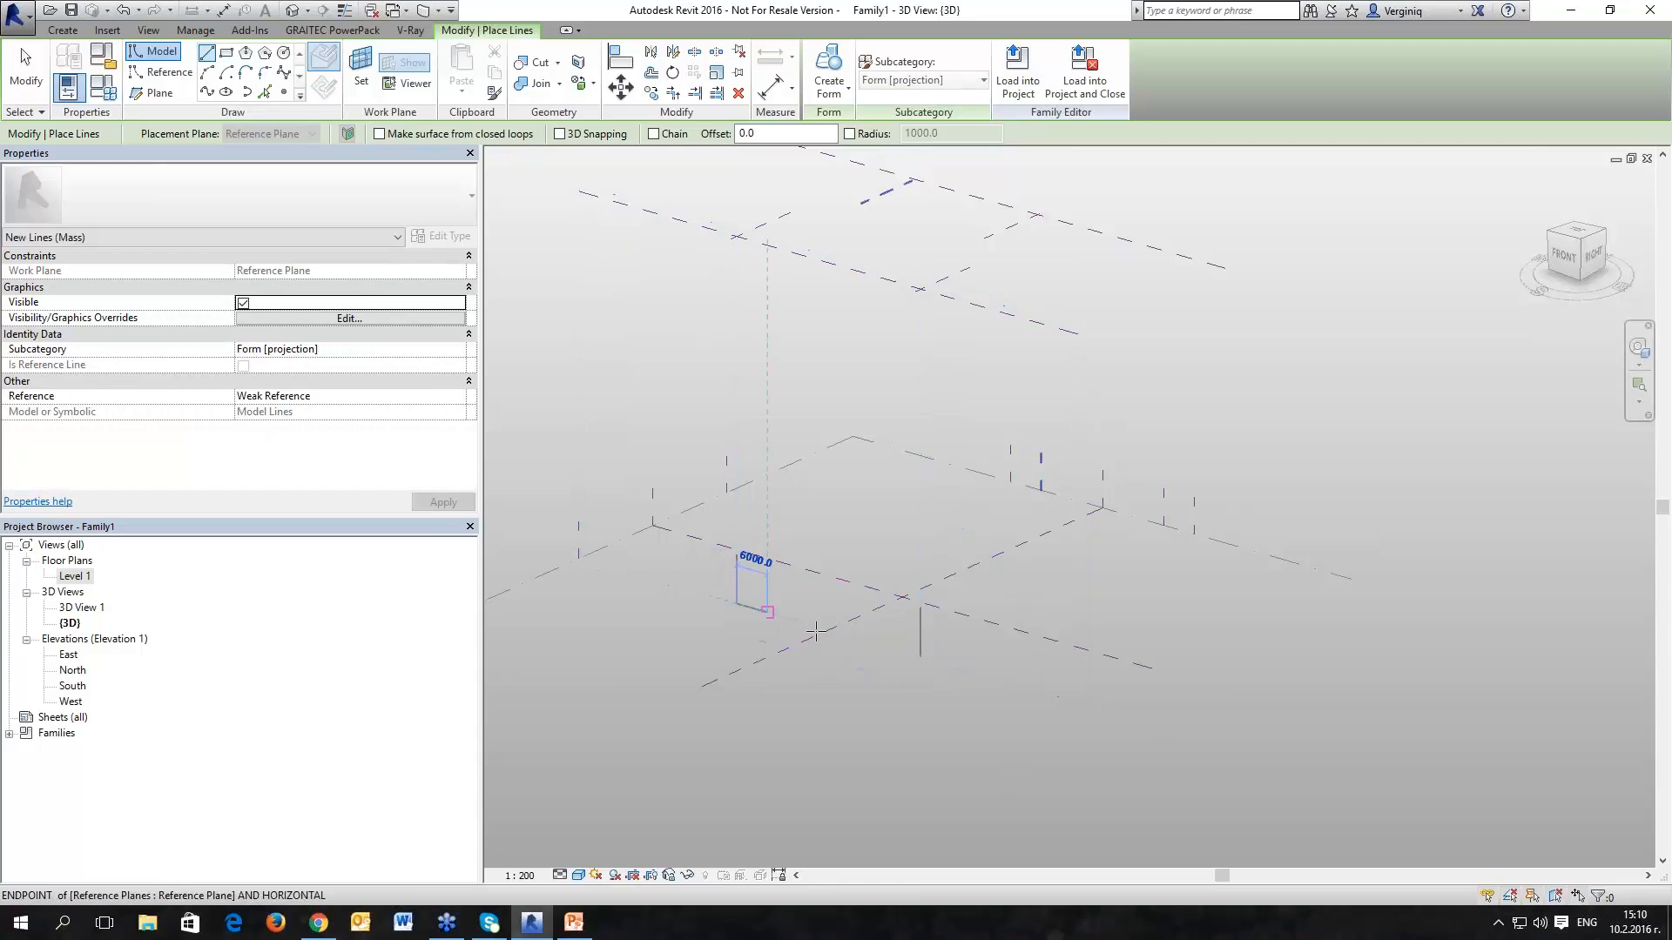
pyautogui.click(920, 657)
# Step: Close the front profile with a start-end-radius arc bulging upward between the tops of the two vertical lines
pyautogui.click(208, 73)
pyautogui.click(737, 554)
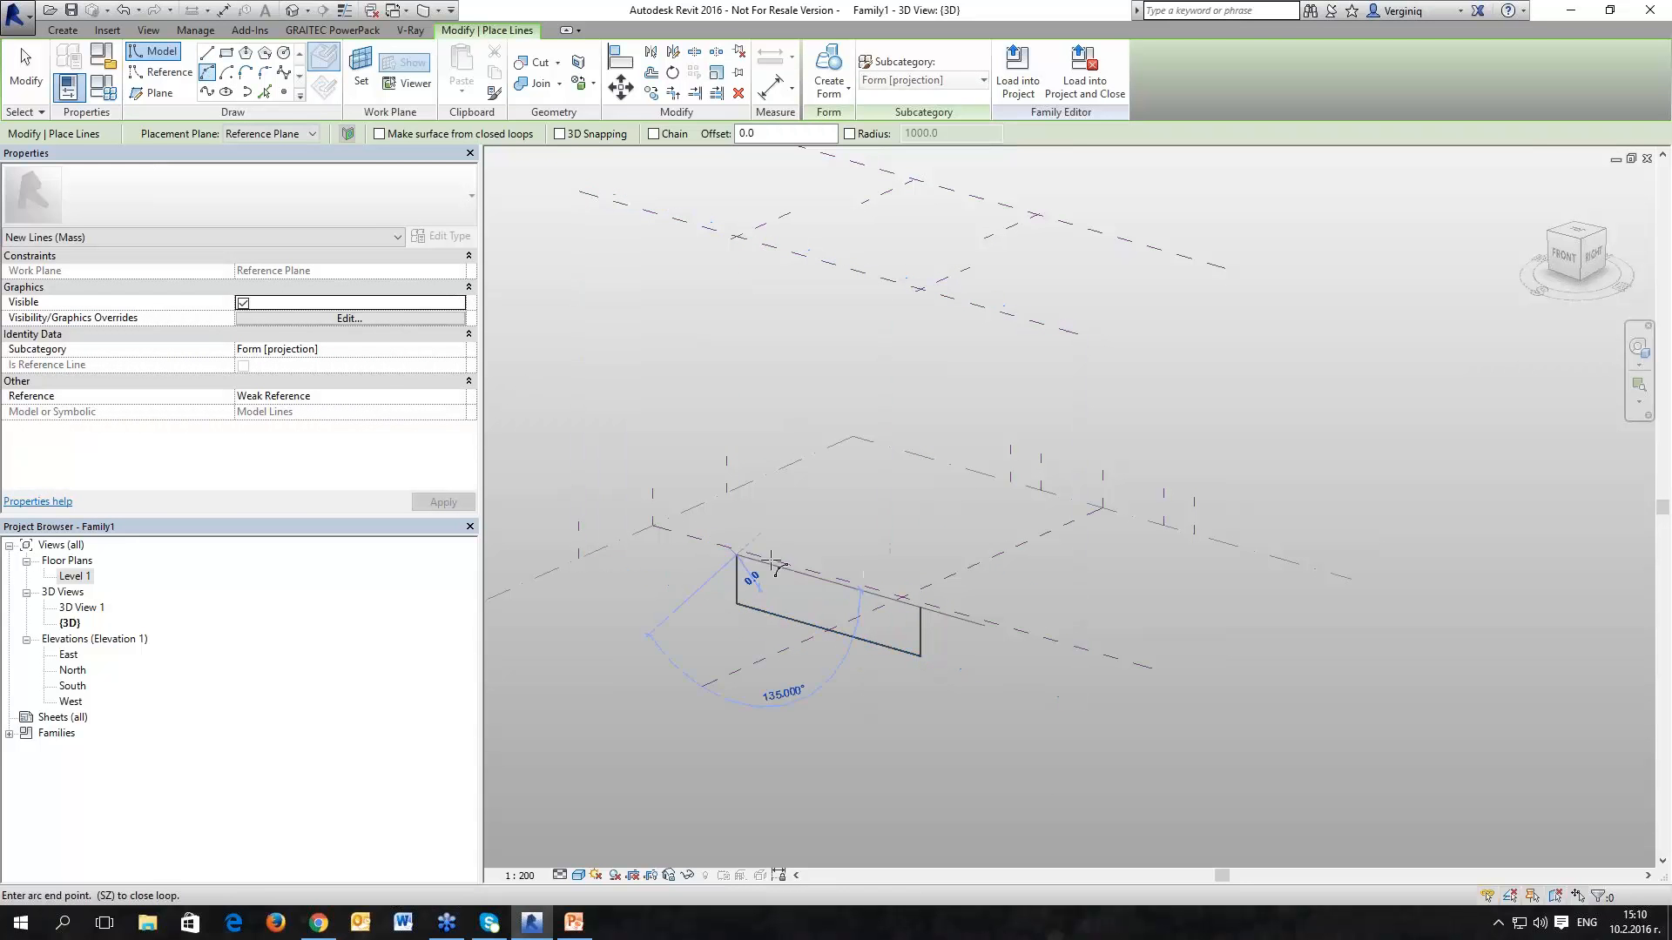
pyautogui.click(920, 604)
pyautogui.click(894, 579)
pyautogui.press('Escape')
pyautogui.press('Escape')
pyautogui.keyDown('shift'); pyautogui.moveTo(1121, 594); pyautogui.dragTo(980, 493, button='middle'); pyautogui.keyUp('shift')
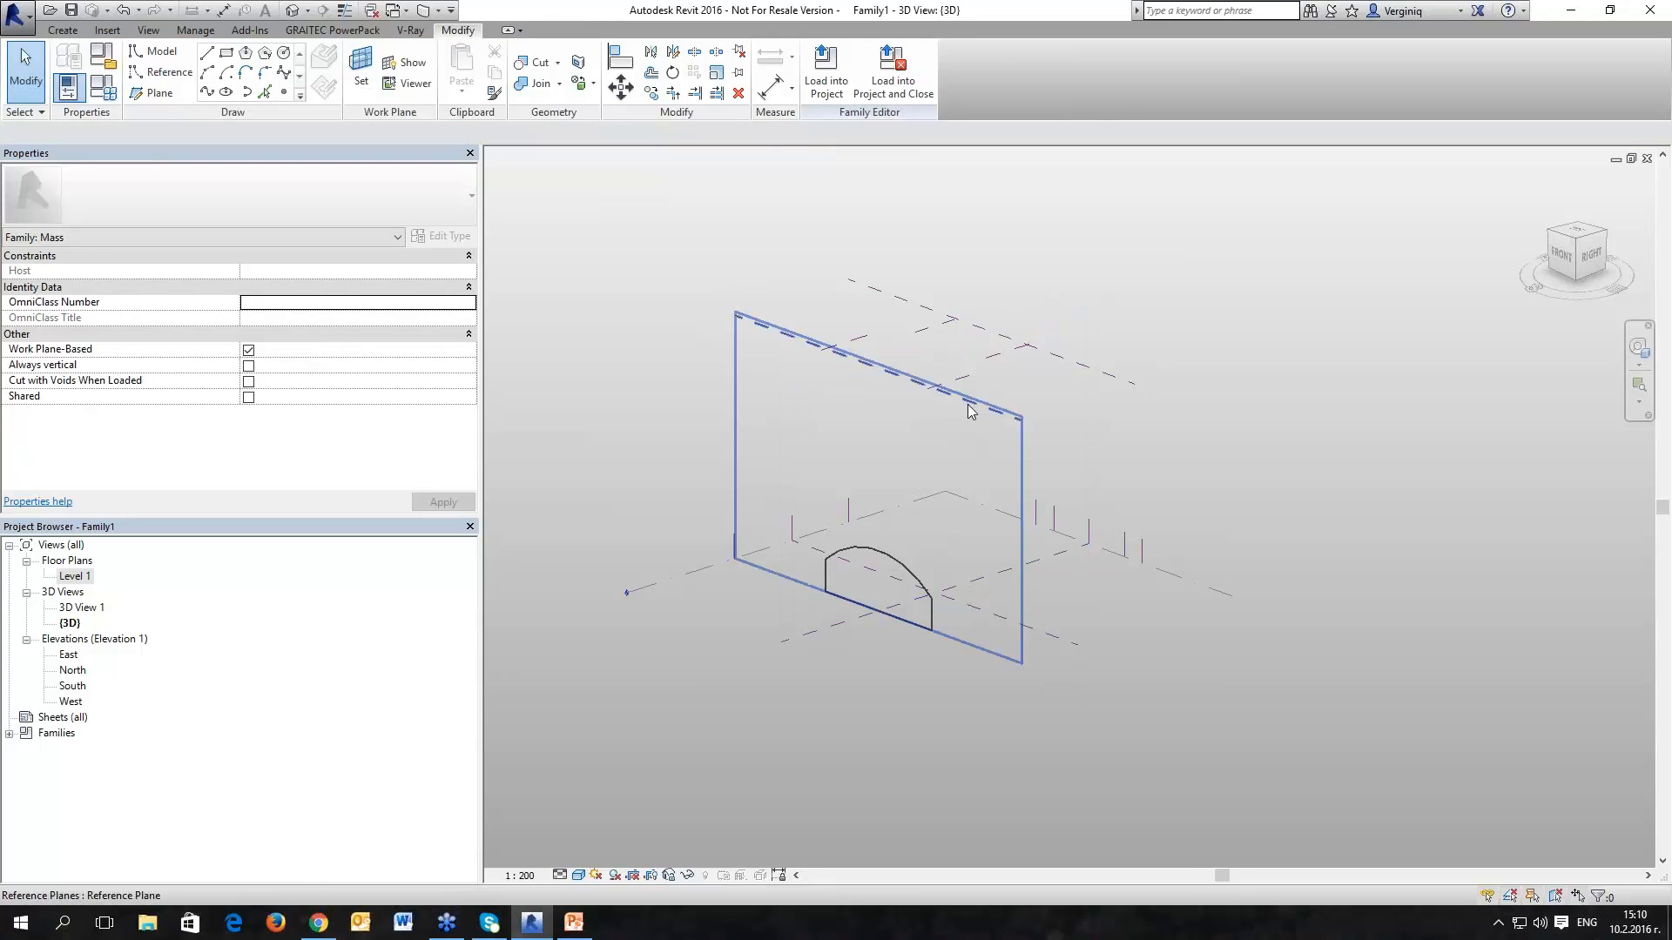
# Step: Set the rear full-width reference plane as the work plane and start a straight model line on it
pyautogui.click(964, 402)
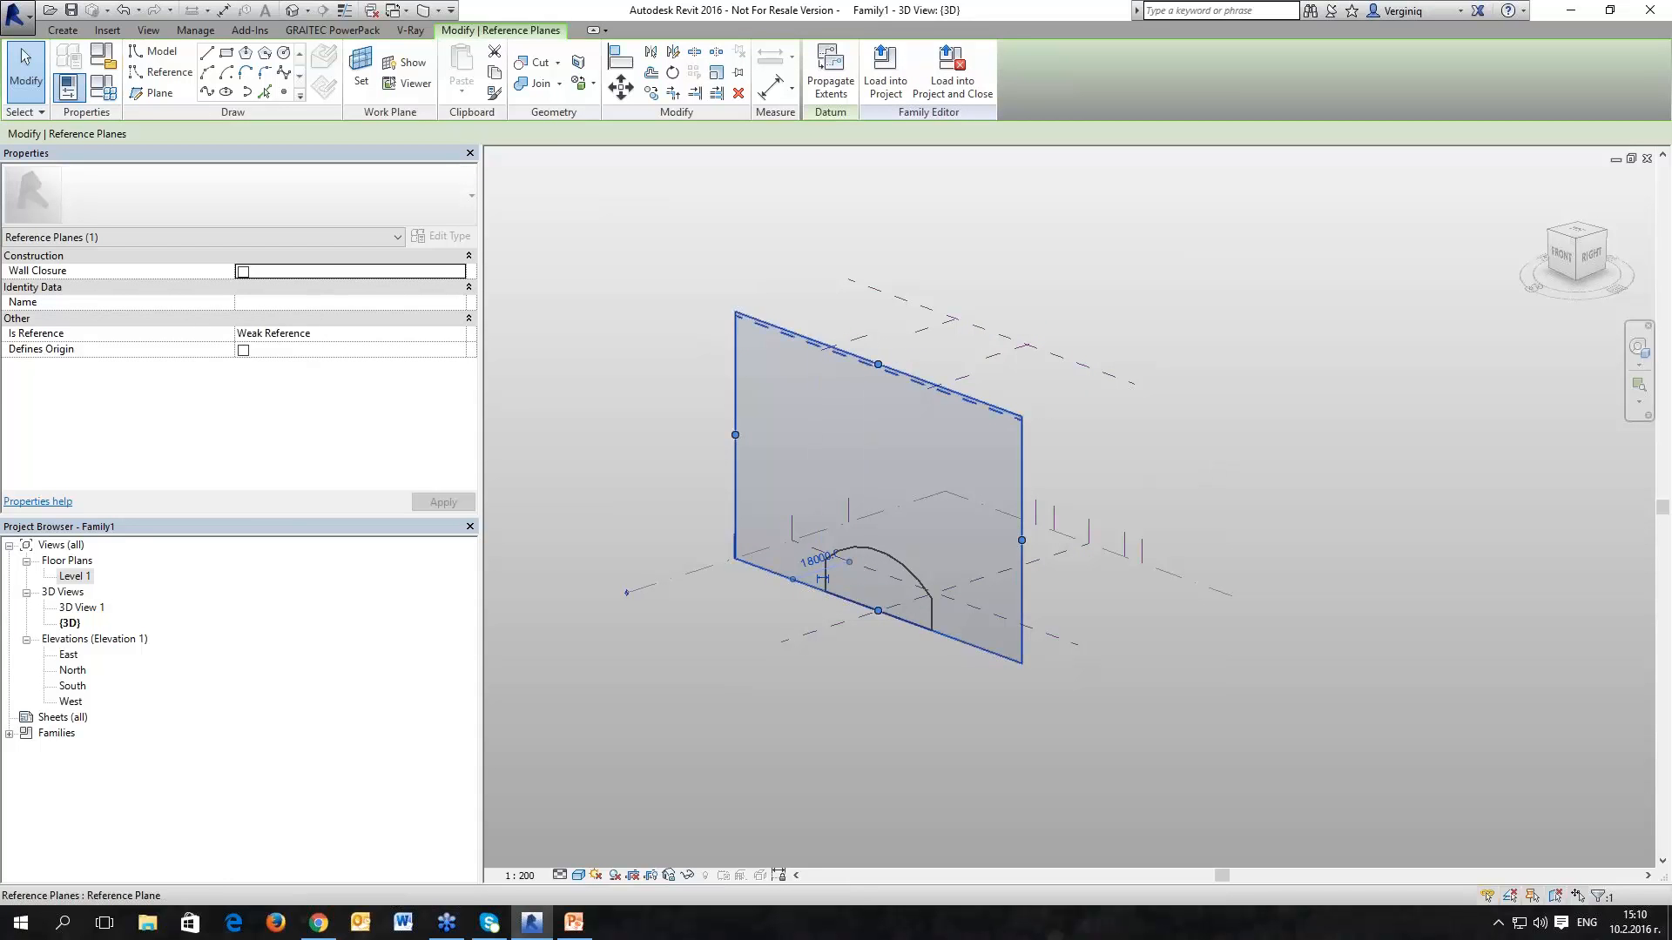
pyautogui.click(1189, 425)
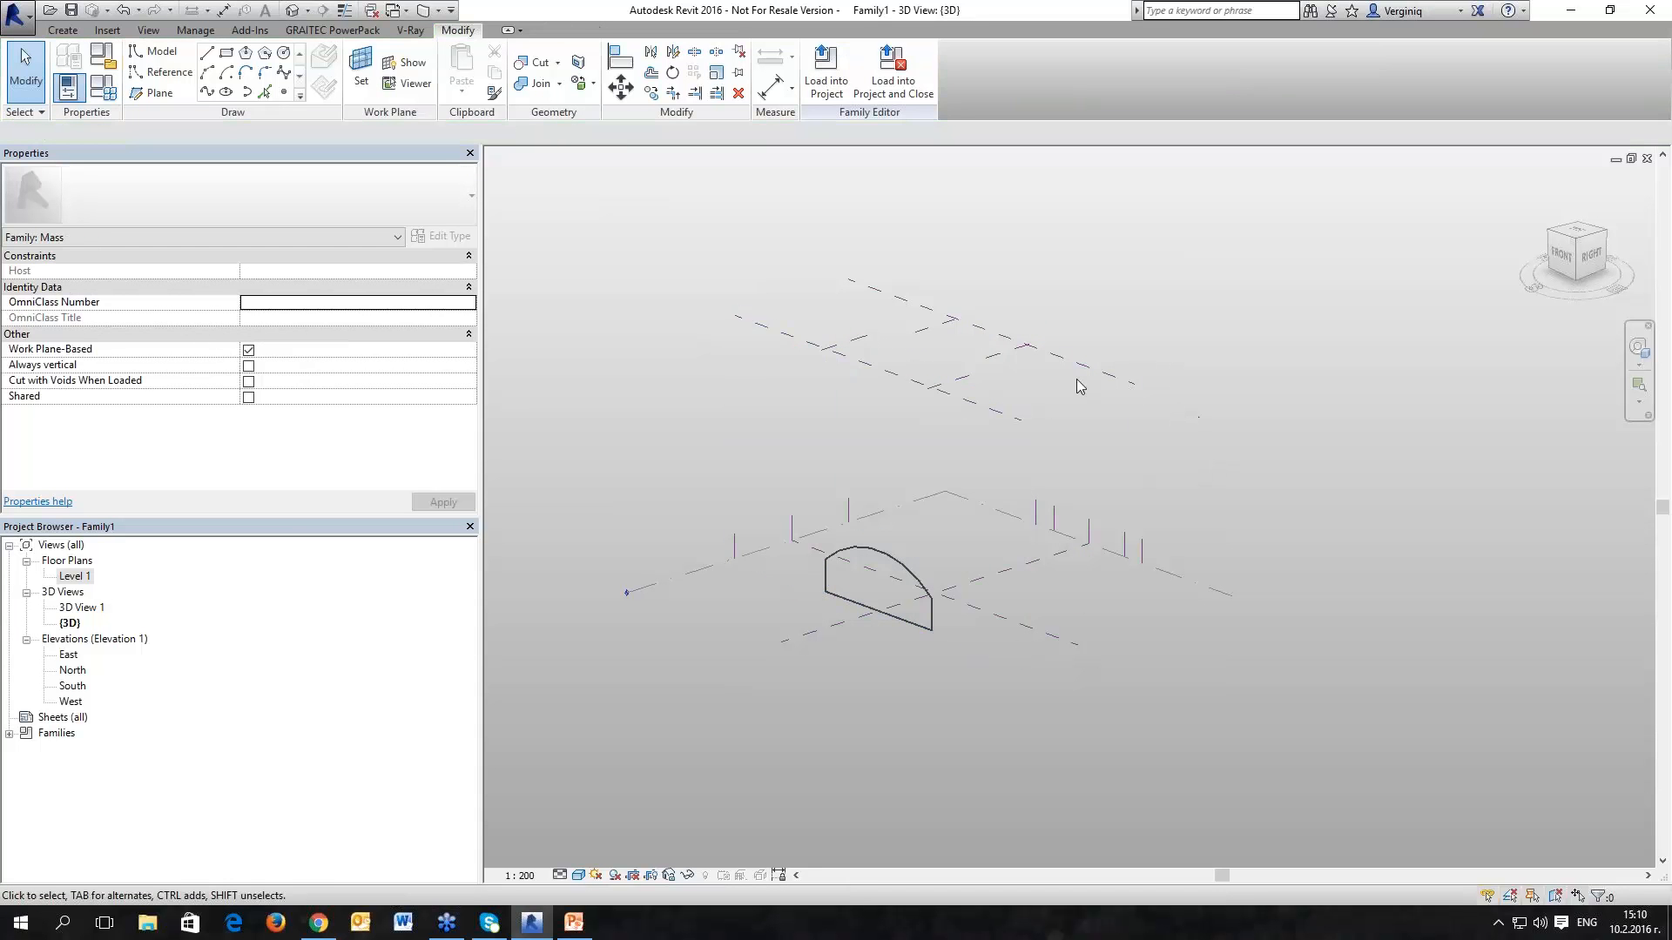
pyautogui.click(1099, 434)
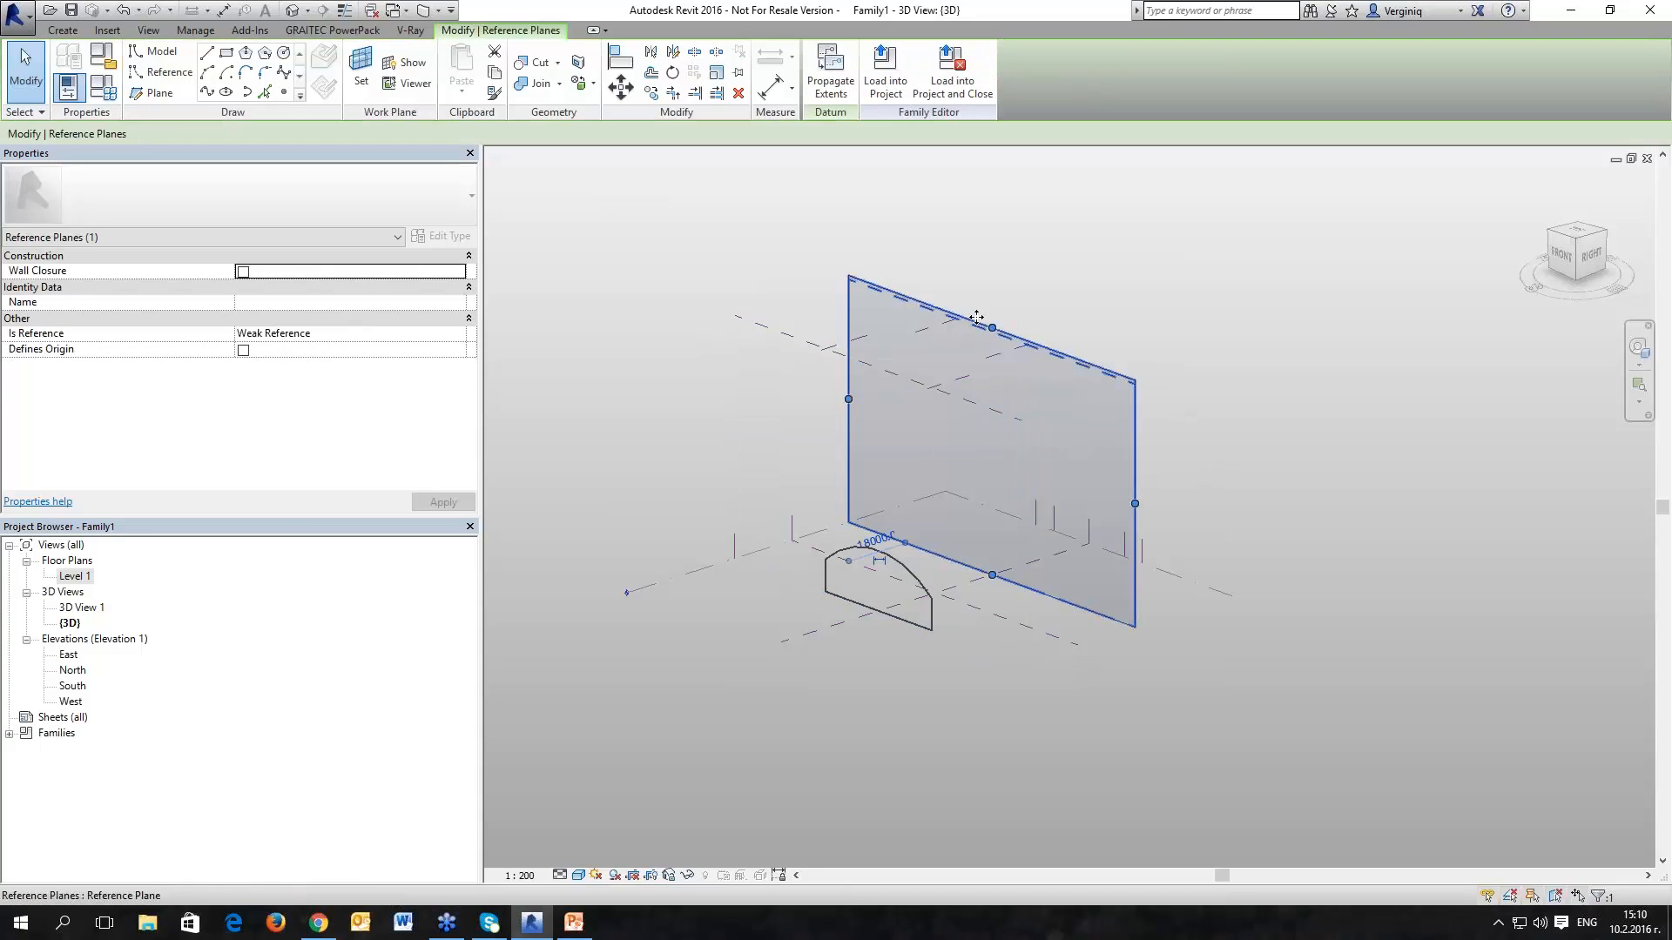
pyautogui.scroll(1, 1301, 617)
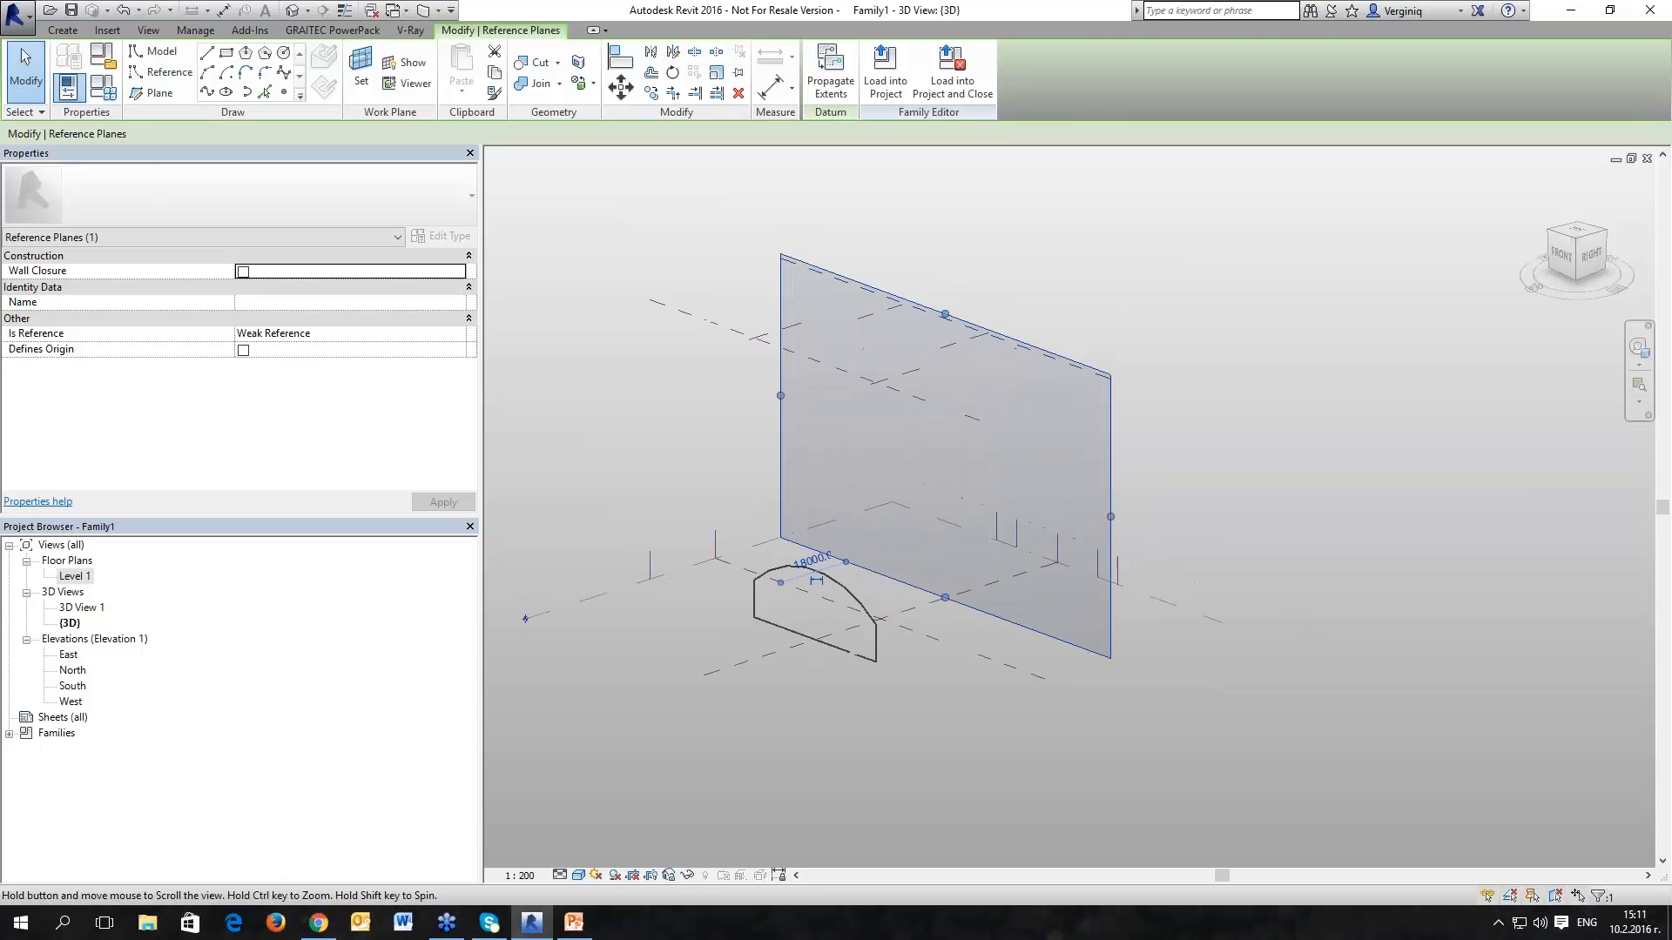
pyautogui.moveTo(1272, 515); pyautogui.dragTo(1273, 558, button='middle')
pyautogui.click(1271, 558)
pyautogui.scroll(3, 1042, 555)
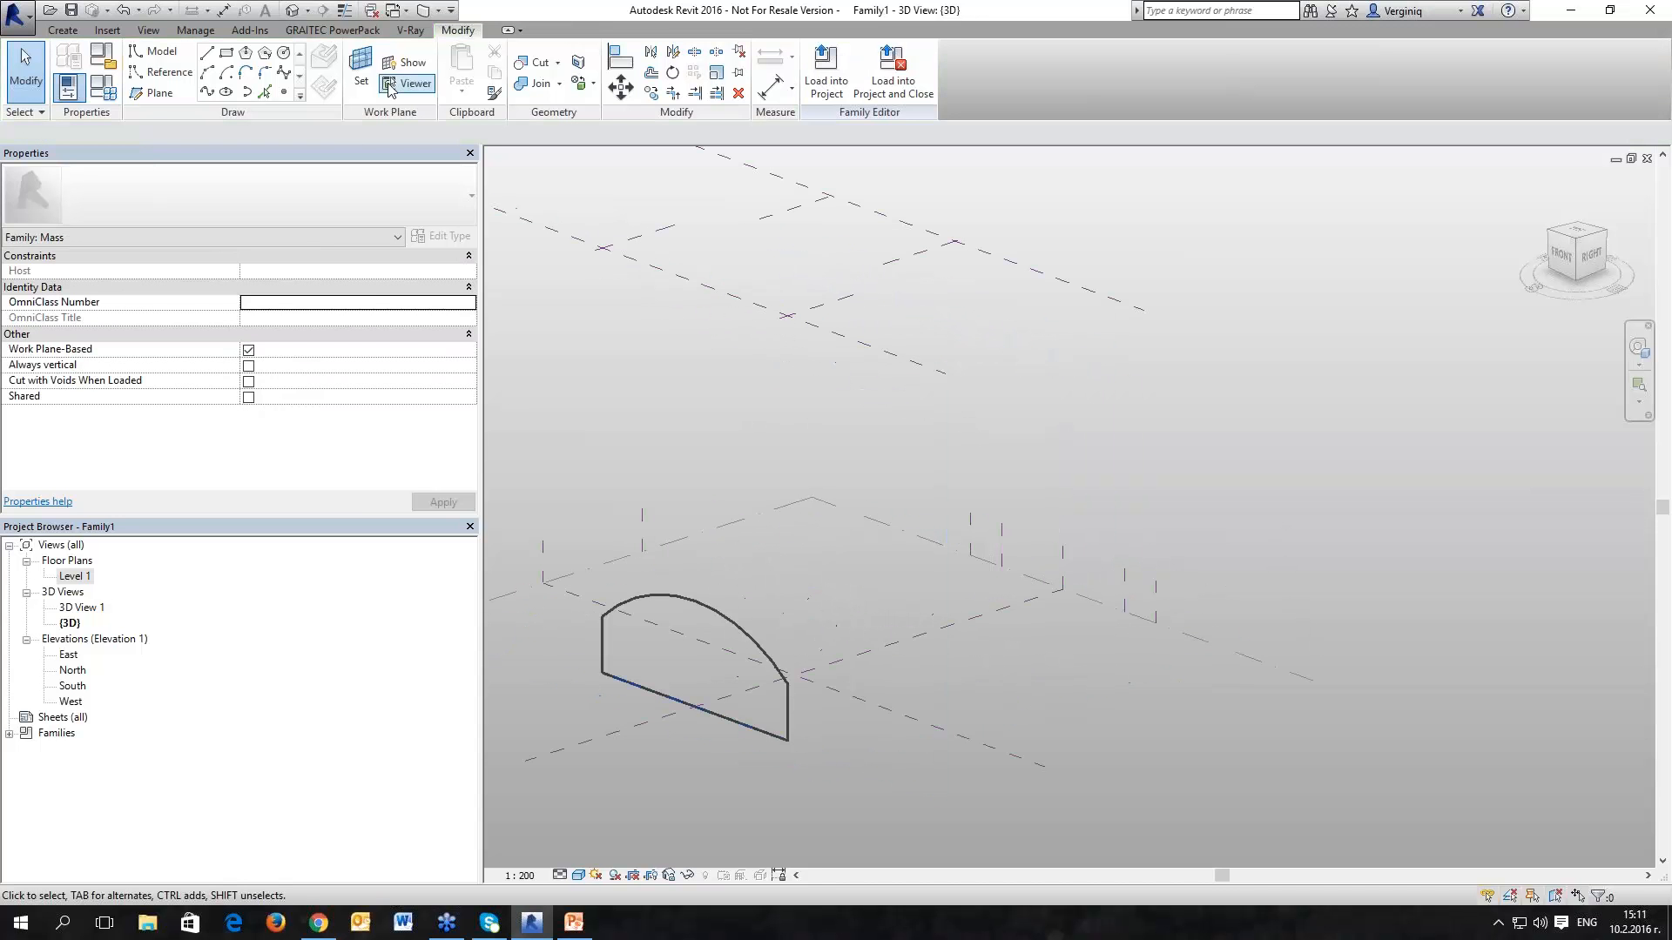
pyautogui.click(355, 70)
pyautogui.click(1102, 293)
pyautogui.click(206, 54)
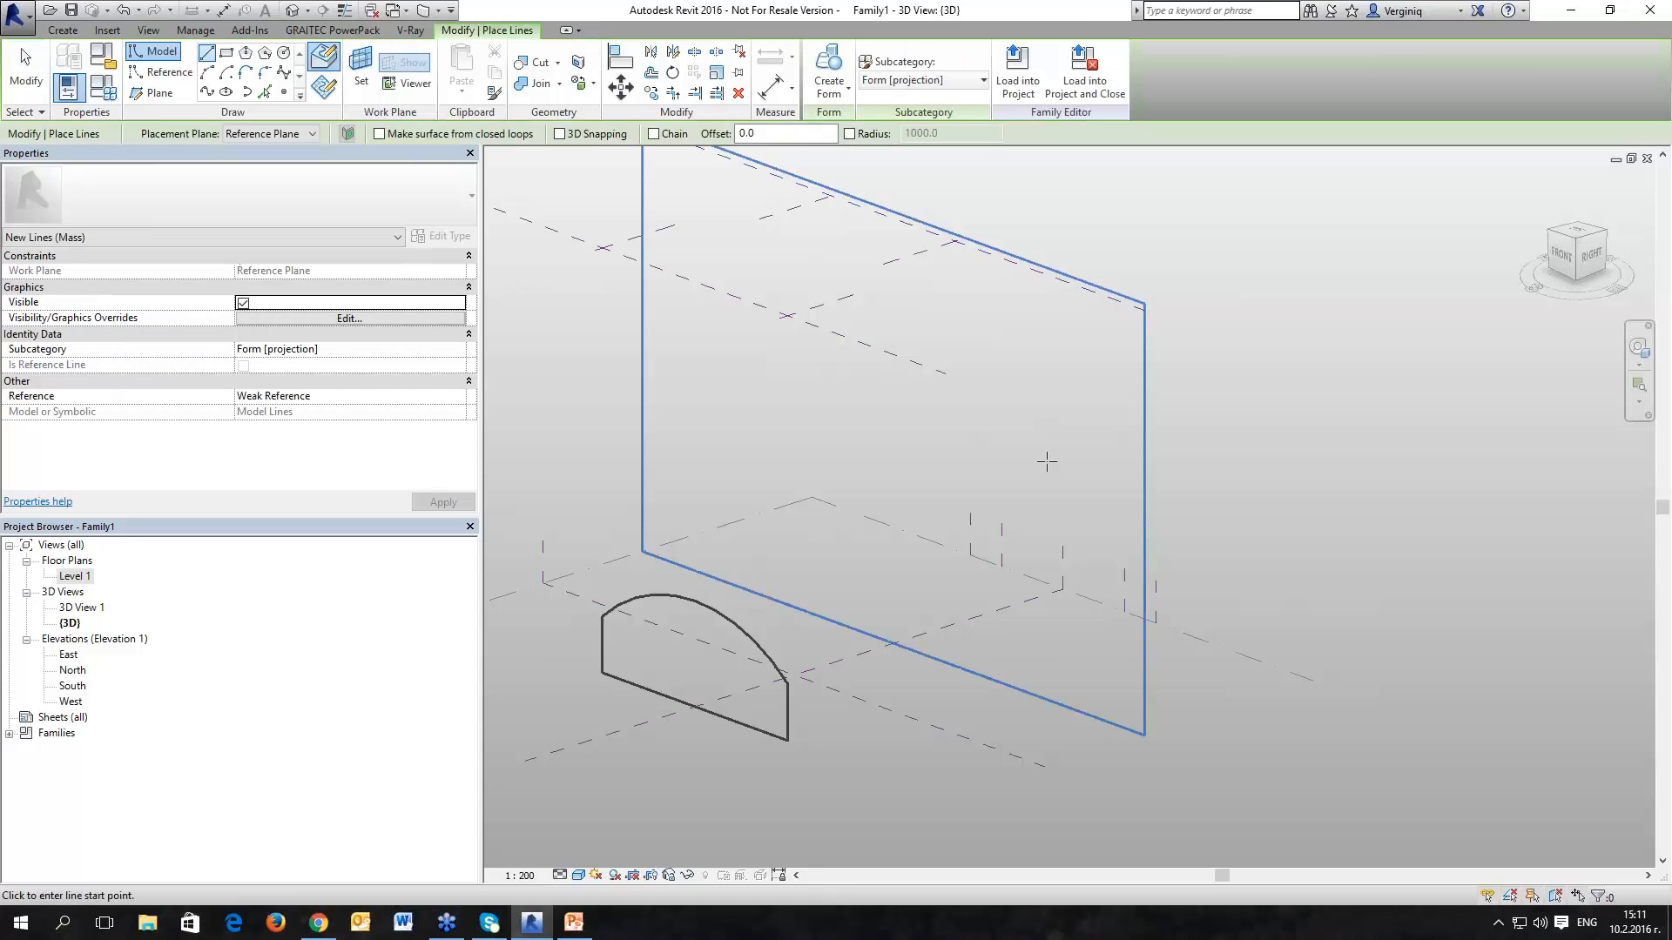
# Step: Draw two 8000 mm high vertical model lines 24000 mm apart on the rear plane and connect their lower ends with a base line
pyautogui.click(834, 619)
pyautogui.click(832, 564)
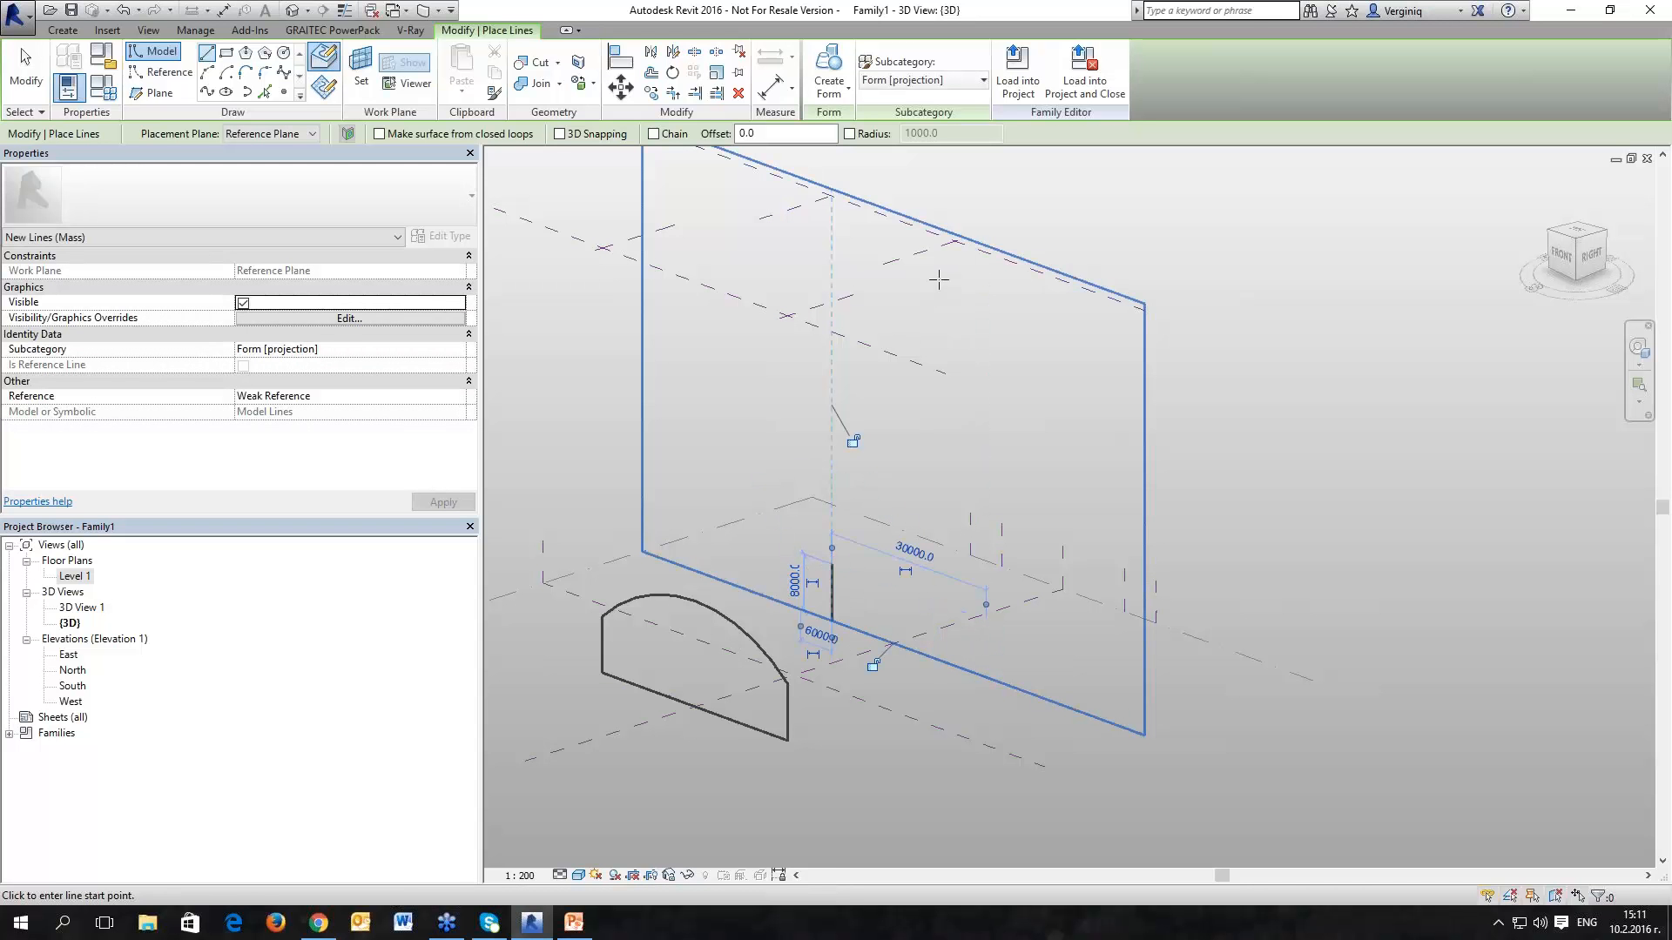
pyautogui.click(958, 661)
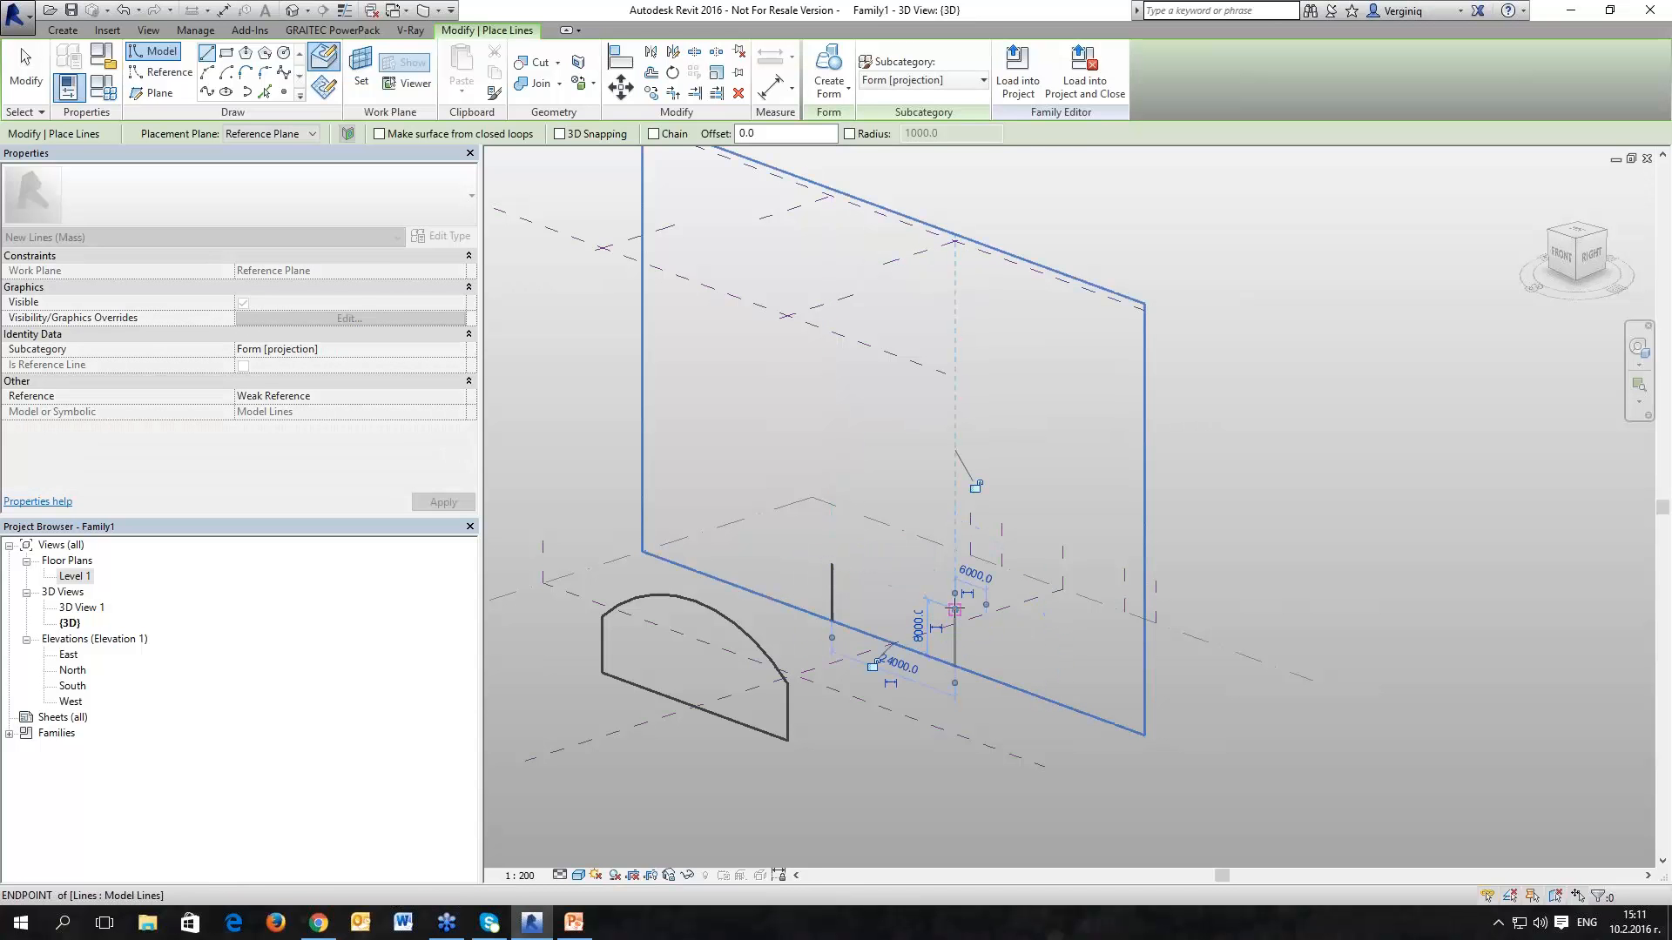
pyautogui.click(954, 607)
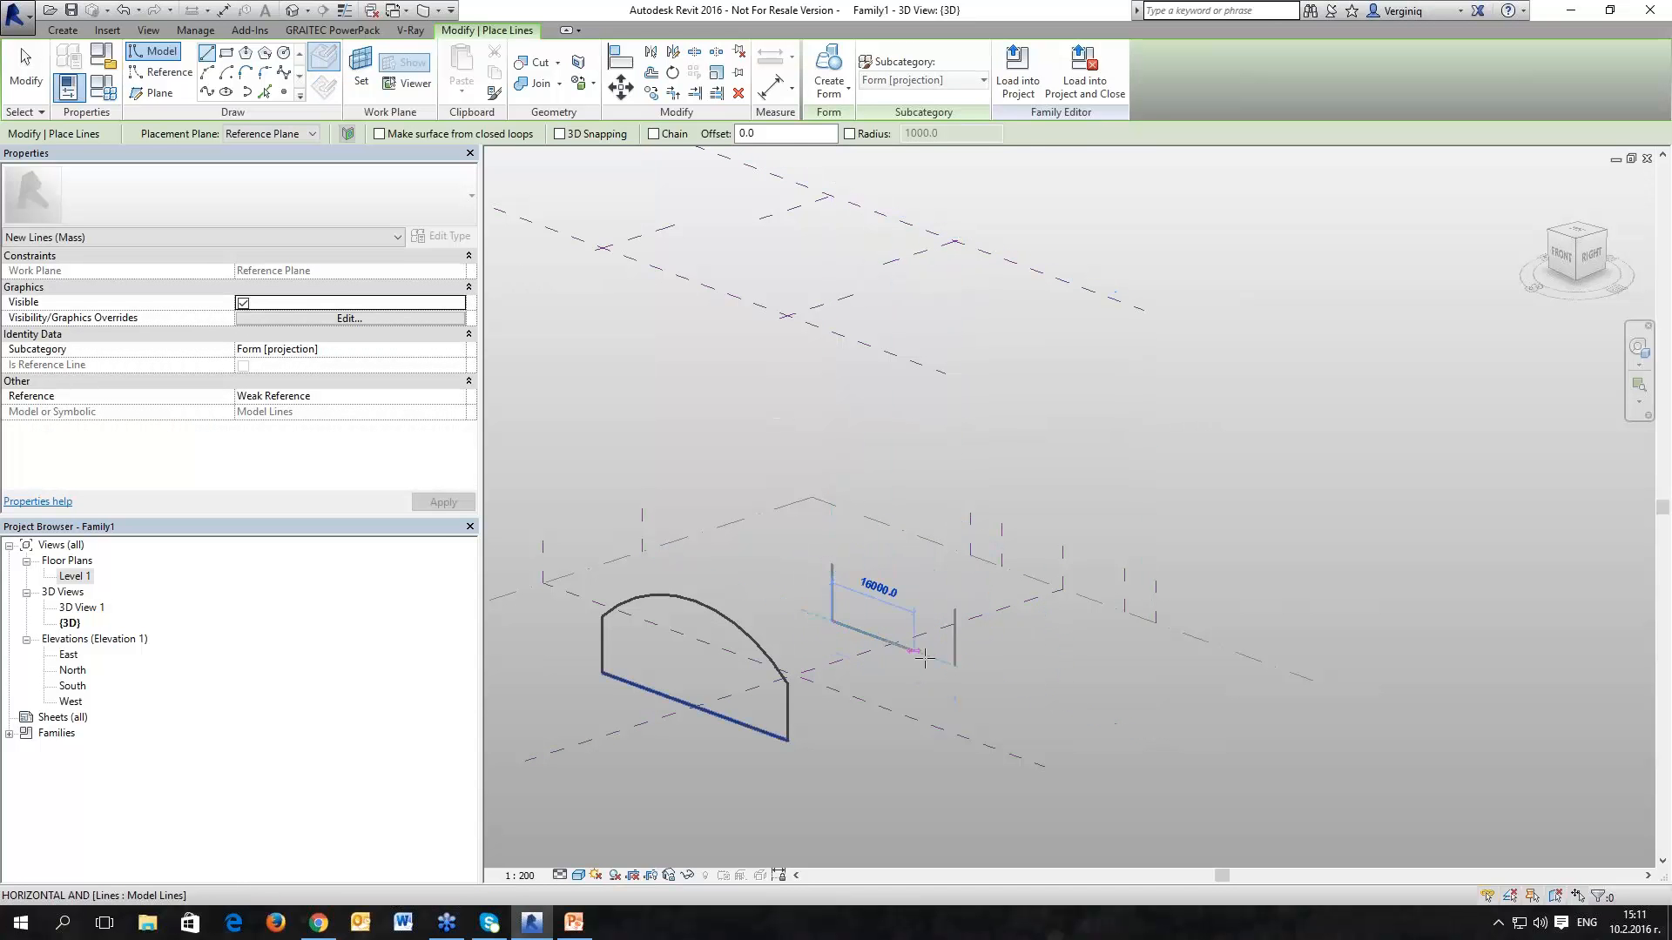
pyautogui.click(954, 666)
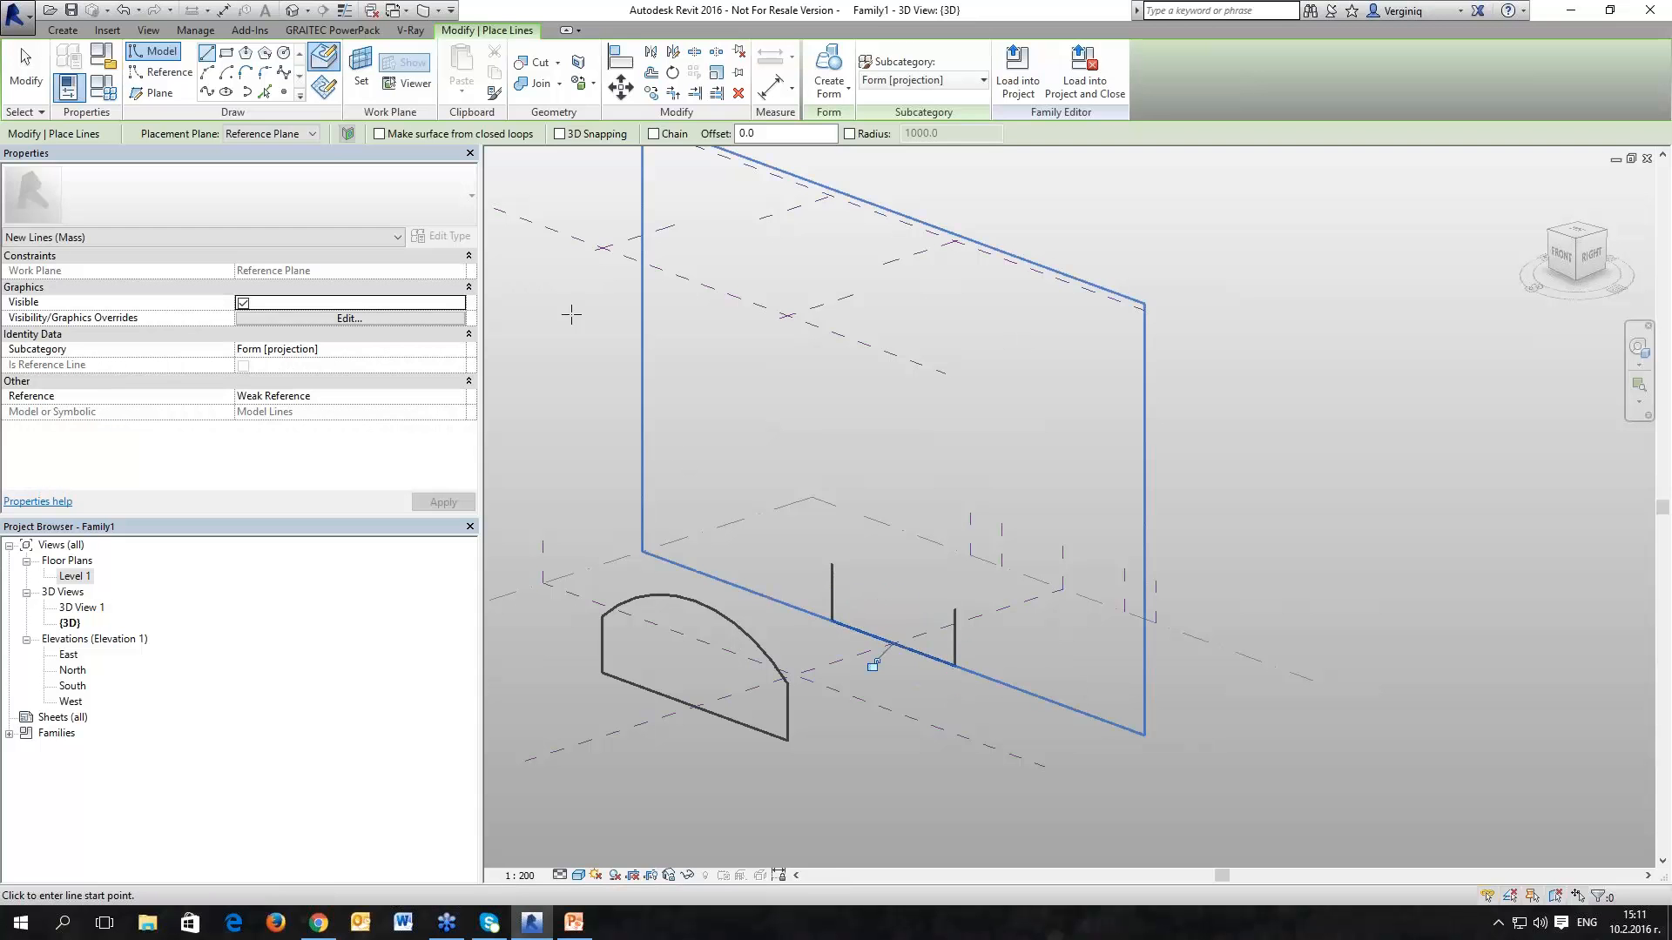
# Step: Close the rear profile with a start-end-radius arc bulging upward between the tops of its vertical lines
pyautogui.click(206, 73)
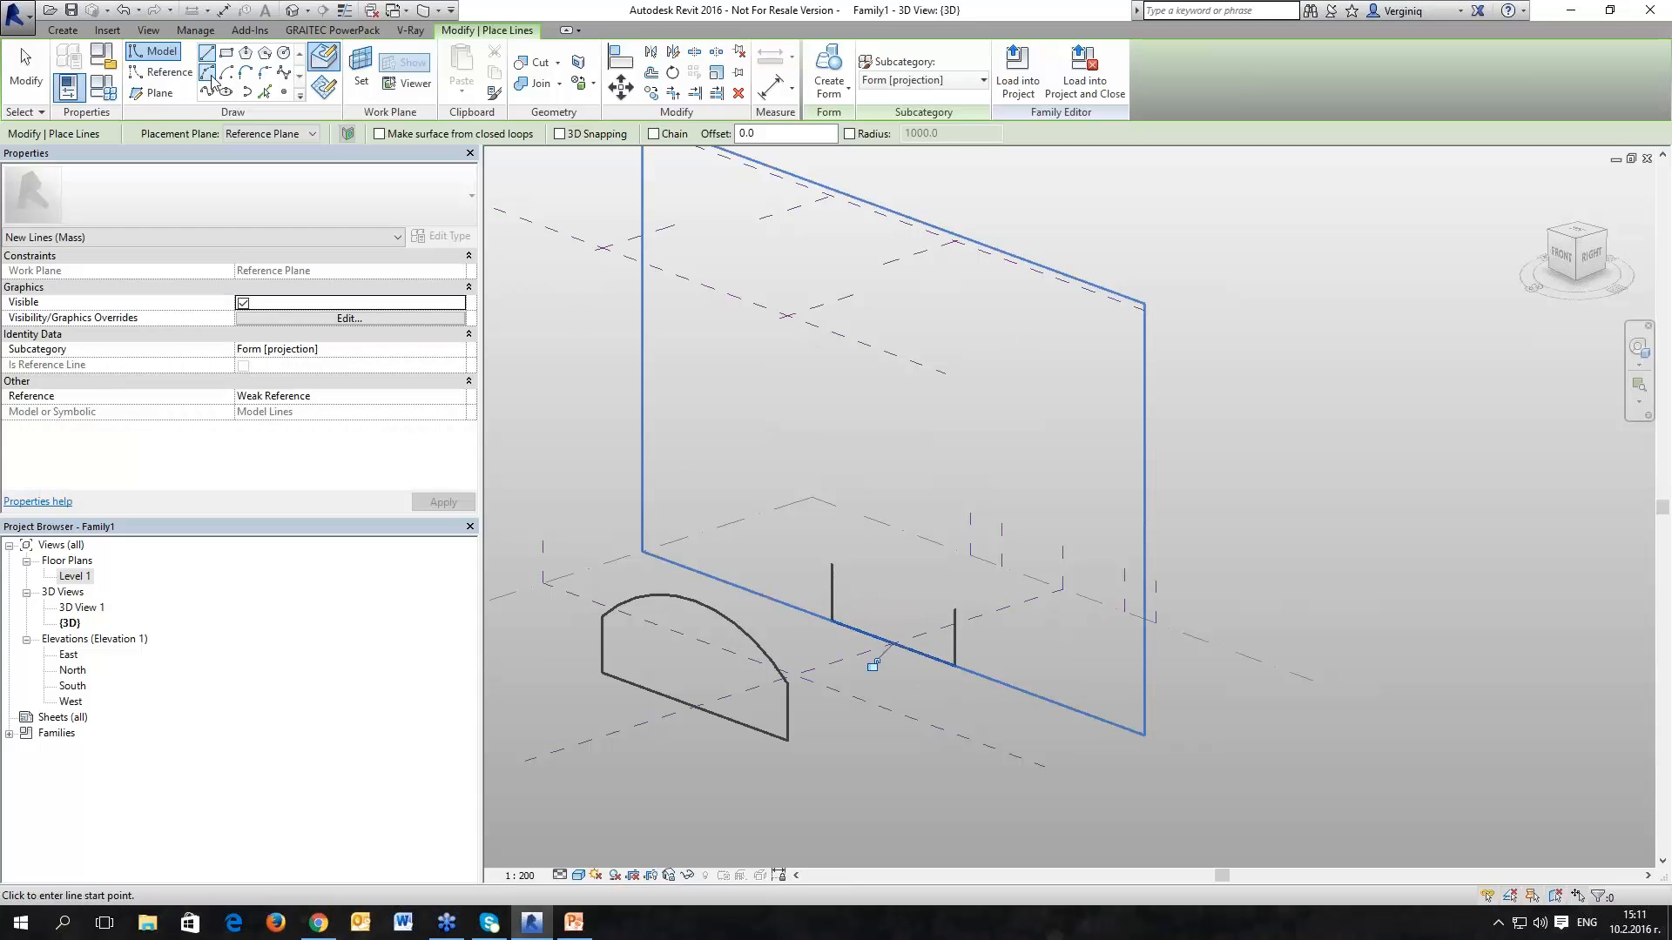
pyautogui.click(831, 562)
pyautogui.click(955, 610)
pyautogui.click(910, 574)
pyautogui.press('Escape')
pyautogui.press('Escape')
pyautogui.scroll(-2, 974, 610)
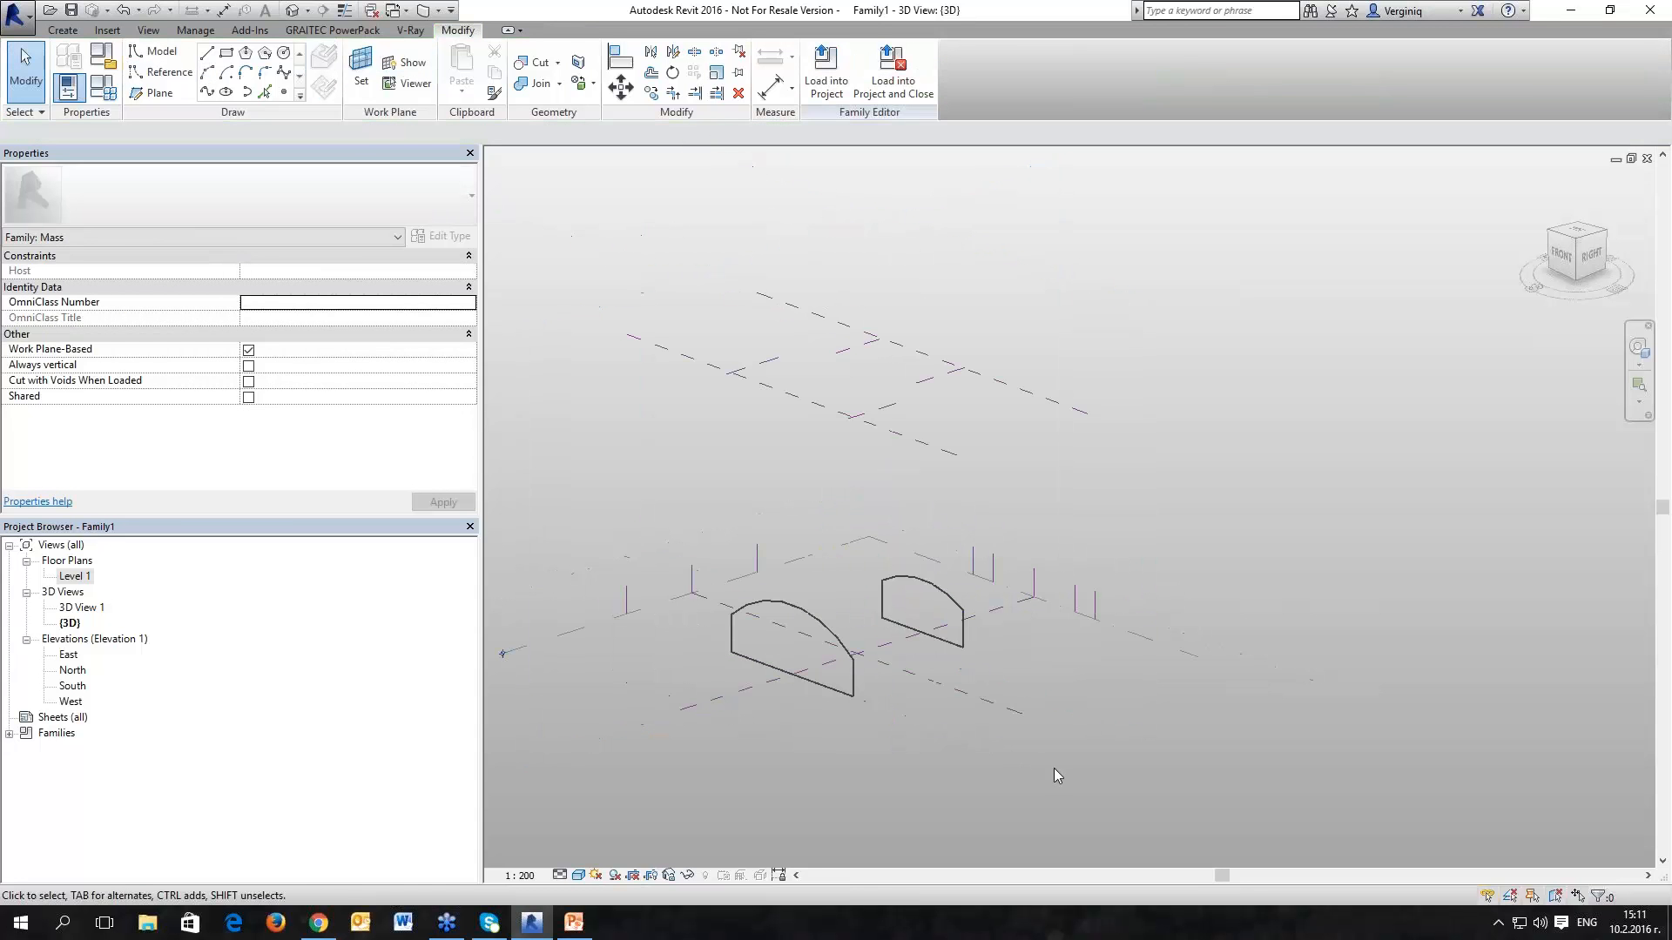
pyautogui.keyDown('shift'); pyautogui.moveTo(1089, 738); pyautogui.dragTo(973, 731, button='middle'); pyautogui.keyUp('shift')
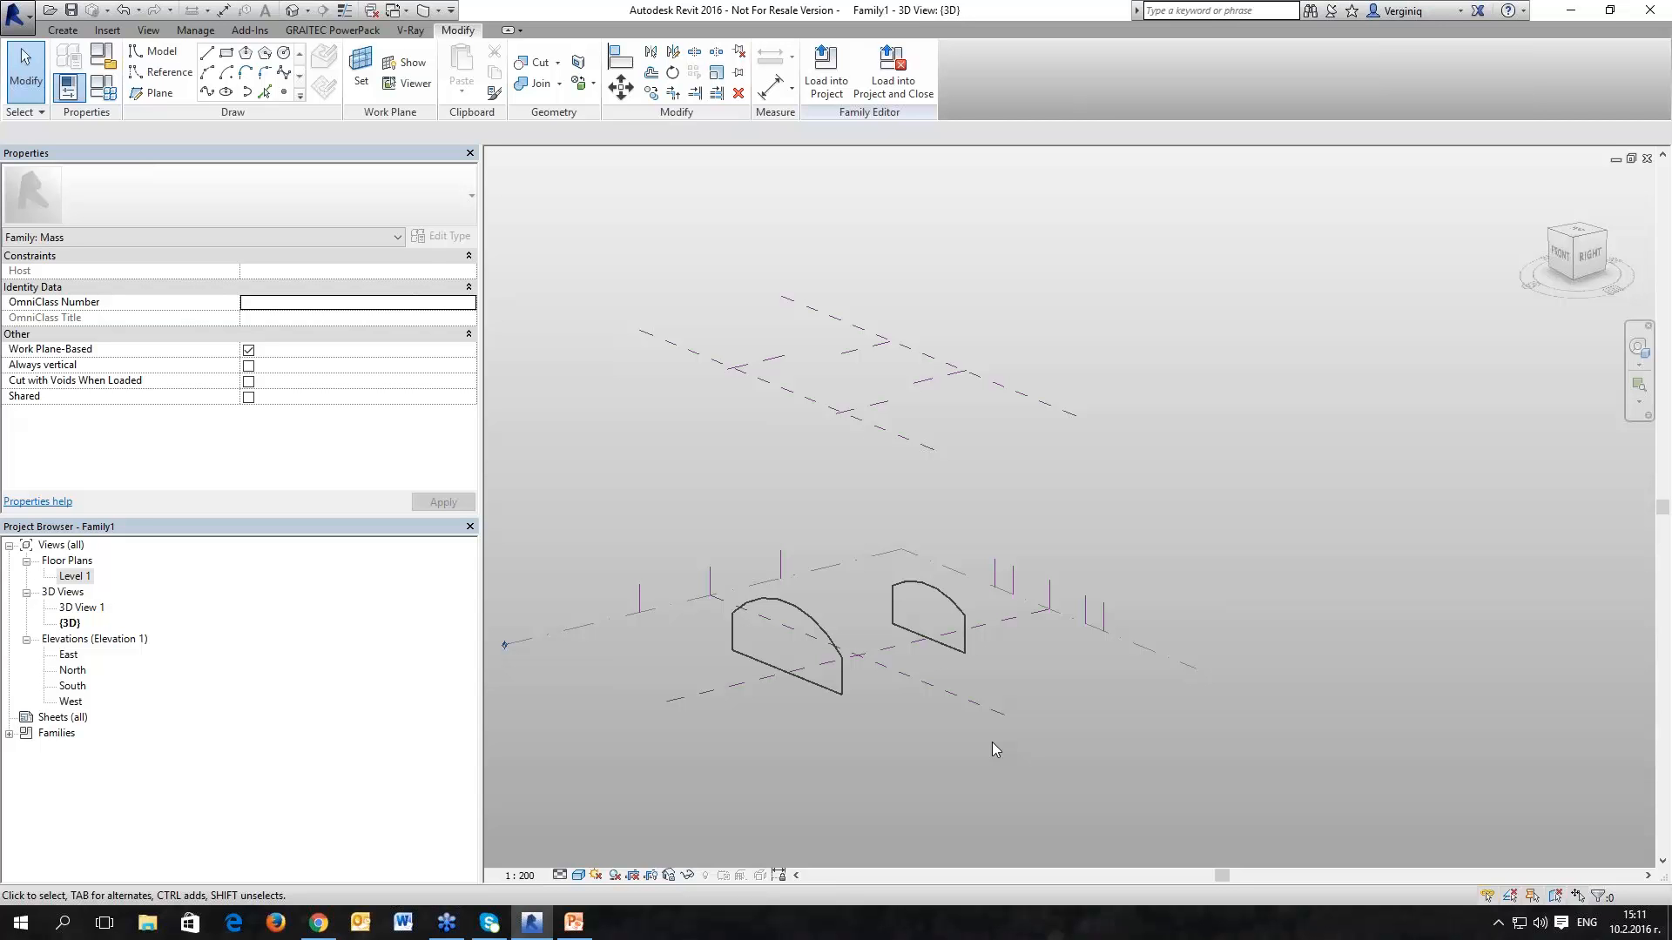
# Step: Select the complete front and rear arched profiles together and create a solid form between them
pyautogui.press('Tab')
pyautogui.click(825, 615)
pyautogui.keyDown('ctrl'); pyautogui.click(934, 592); pyautogui.keyUp('ctrl')
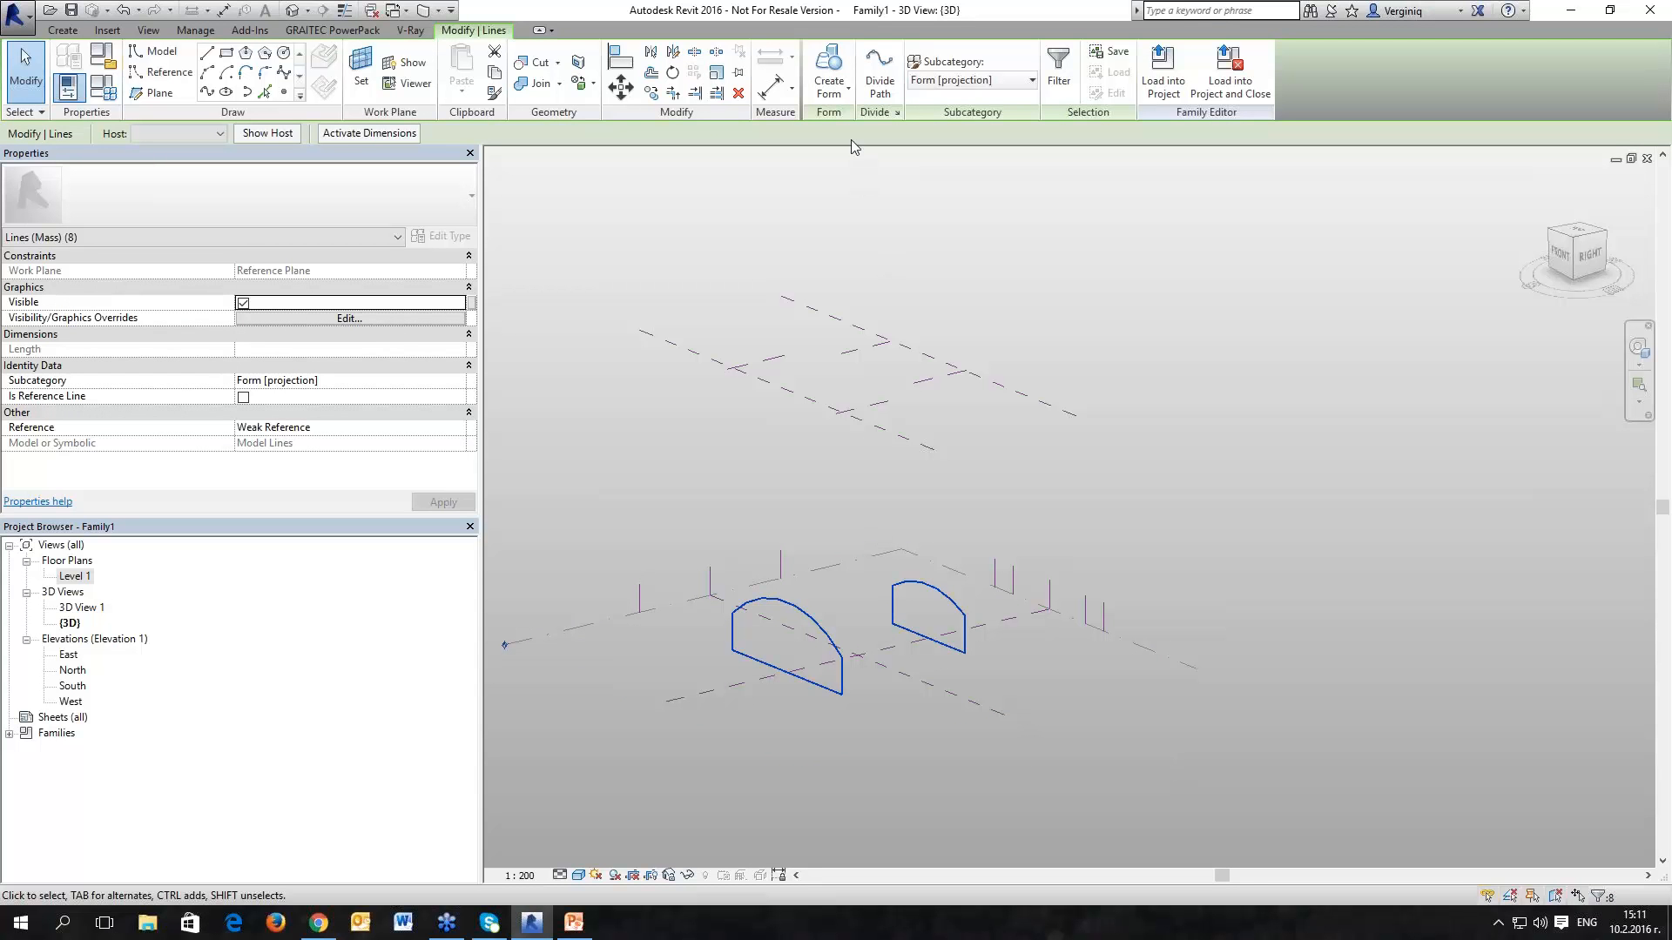
pyautogui.click(831, 61)
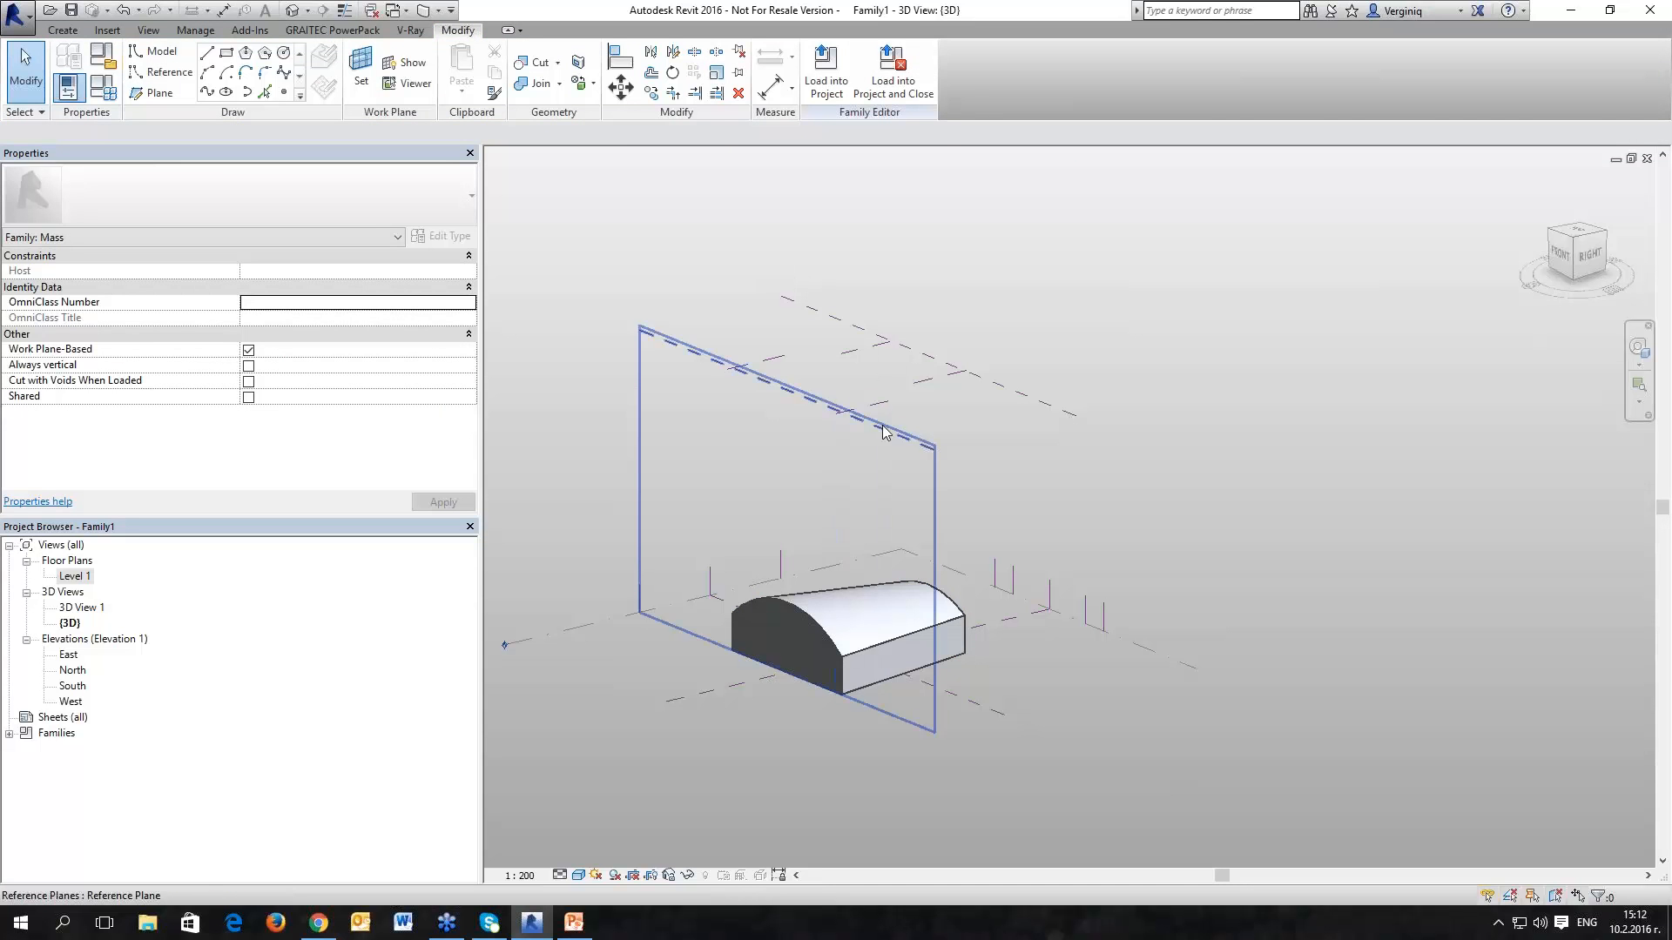
# Step: Select the whole arched form and add a profile to it midway between its two ends
pyautogui.keyDown('shift'); pyautogui.moveTo(857, 520); pyautogui.dragTo(841, 522, button='middle'); pyautogui.keyUp('shift')
pyautogui.keyDown('shift'); pyautogui.moveTo(925, 640); pyautogui.dragTo(693, 655, button='middle'); pyautogui.keyUp('shift')
pyautogui.scroll(3, 822, 623)
pyautogui.moveTo(822, 619); pyautogui.dragTo(817, 467, button='middle')
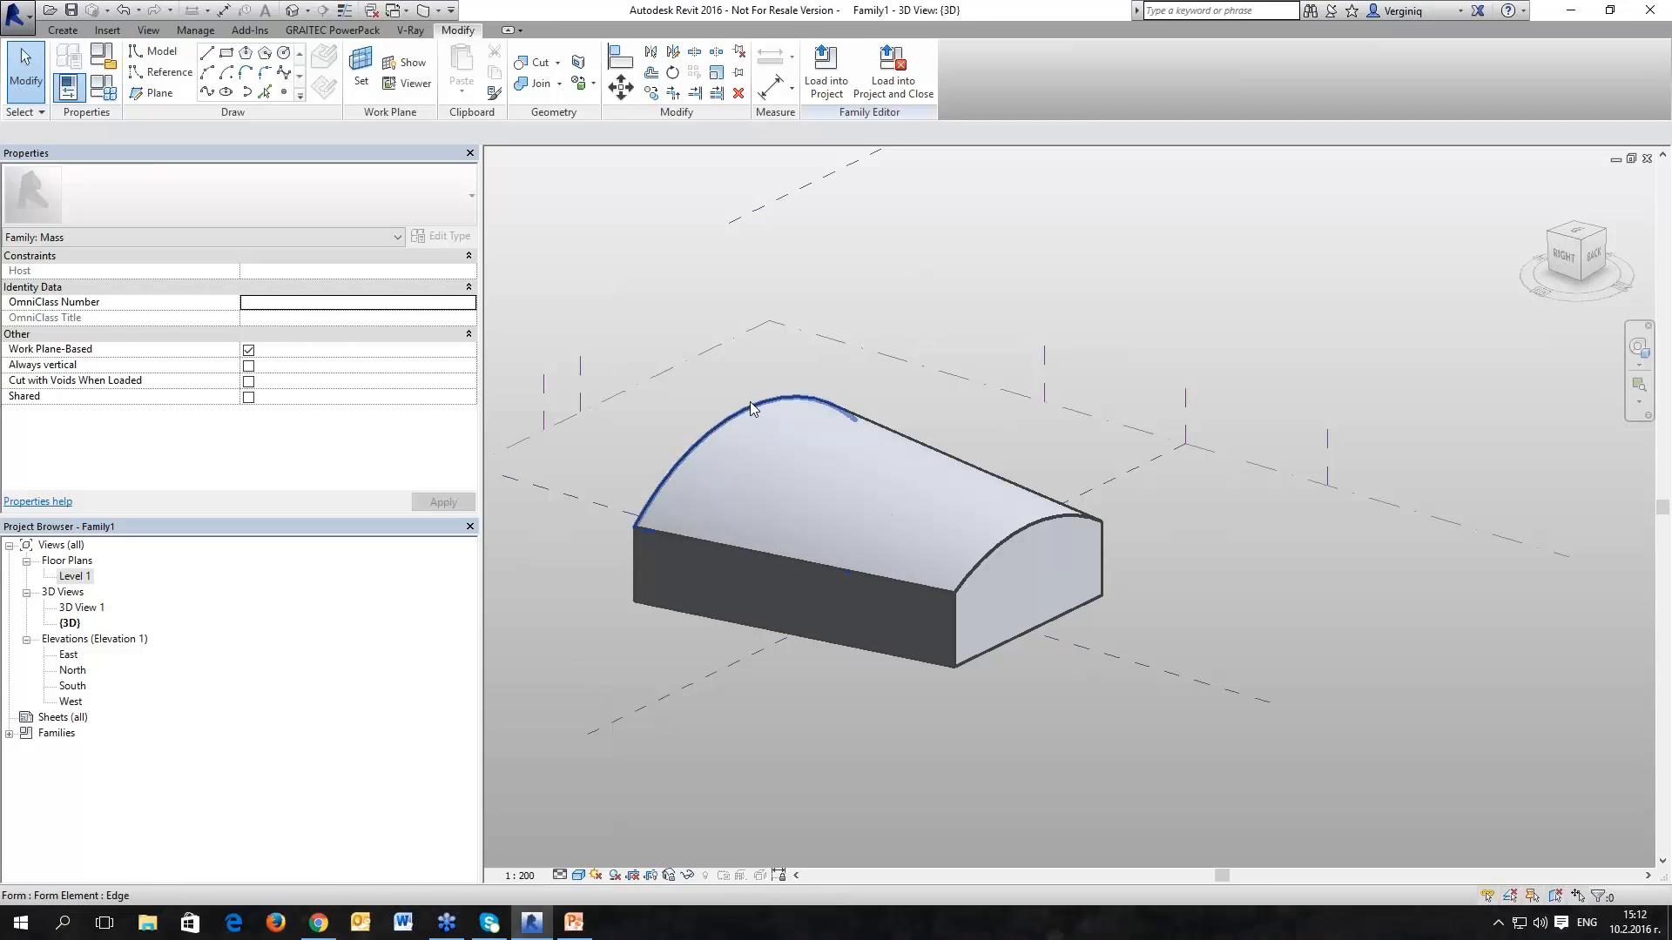
pyautogui.press('Tab')
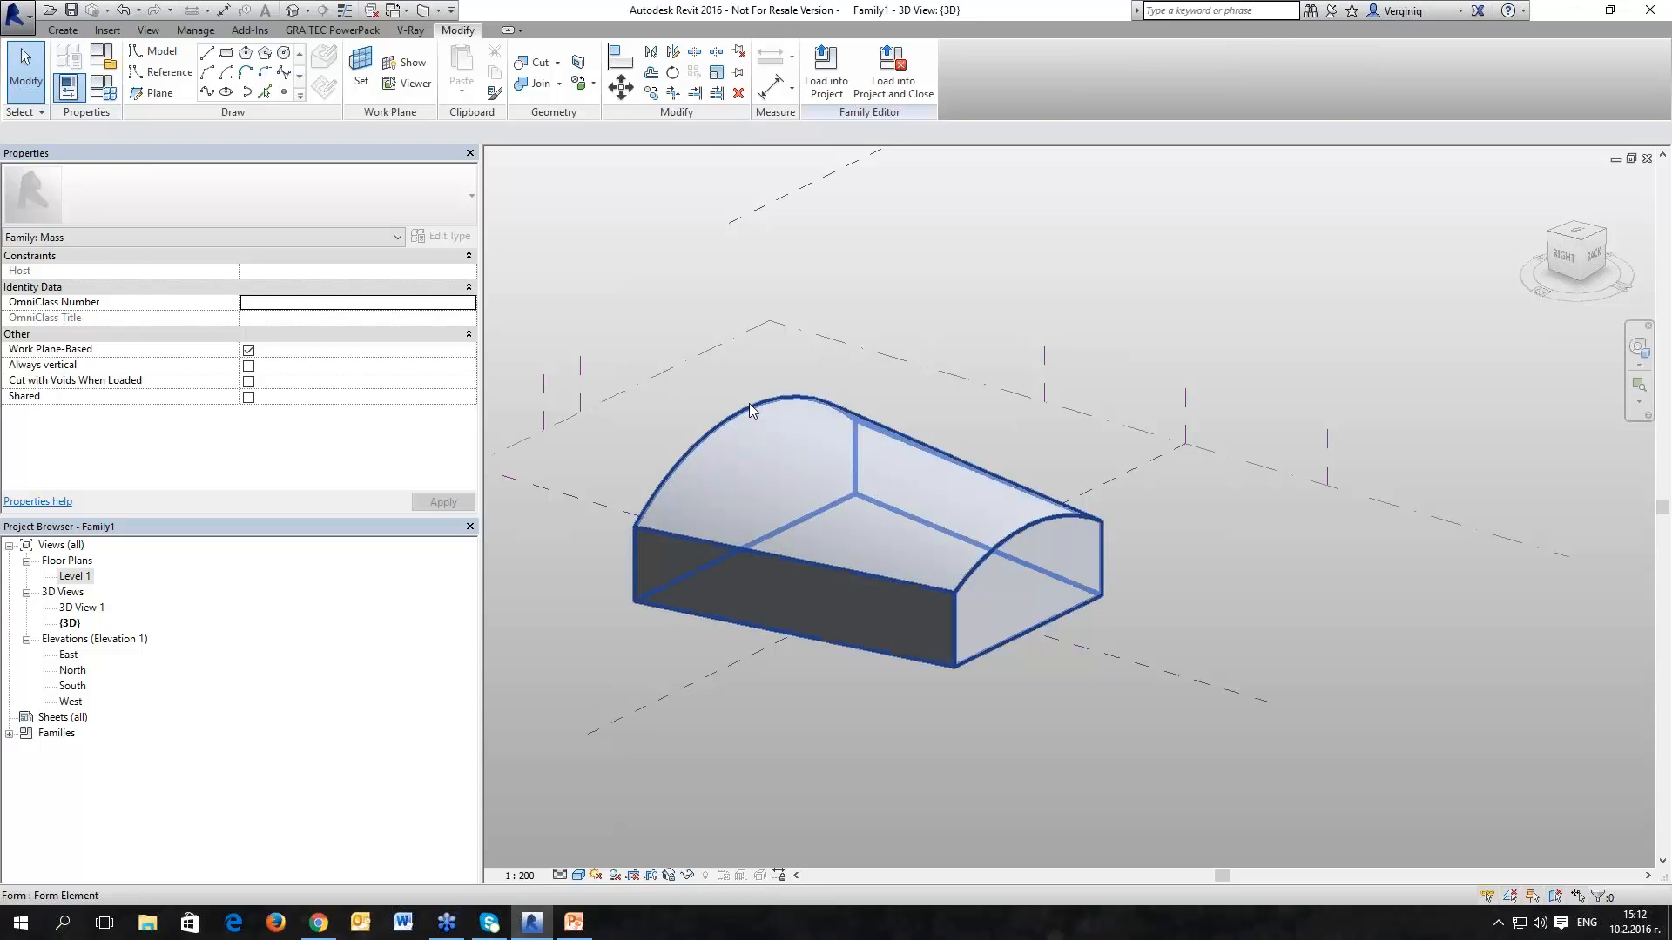
pyautogui.click(748, 404)
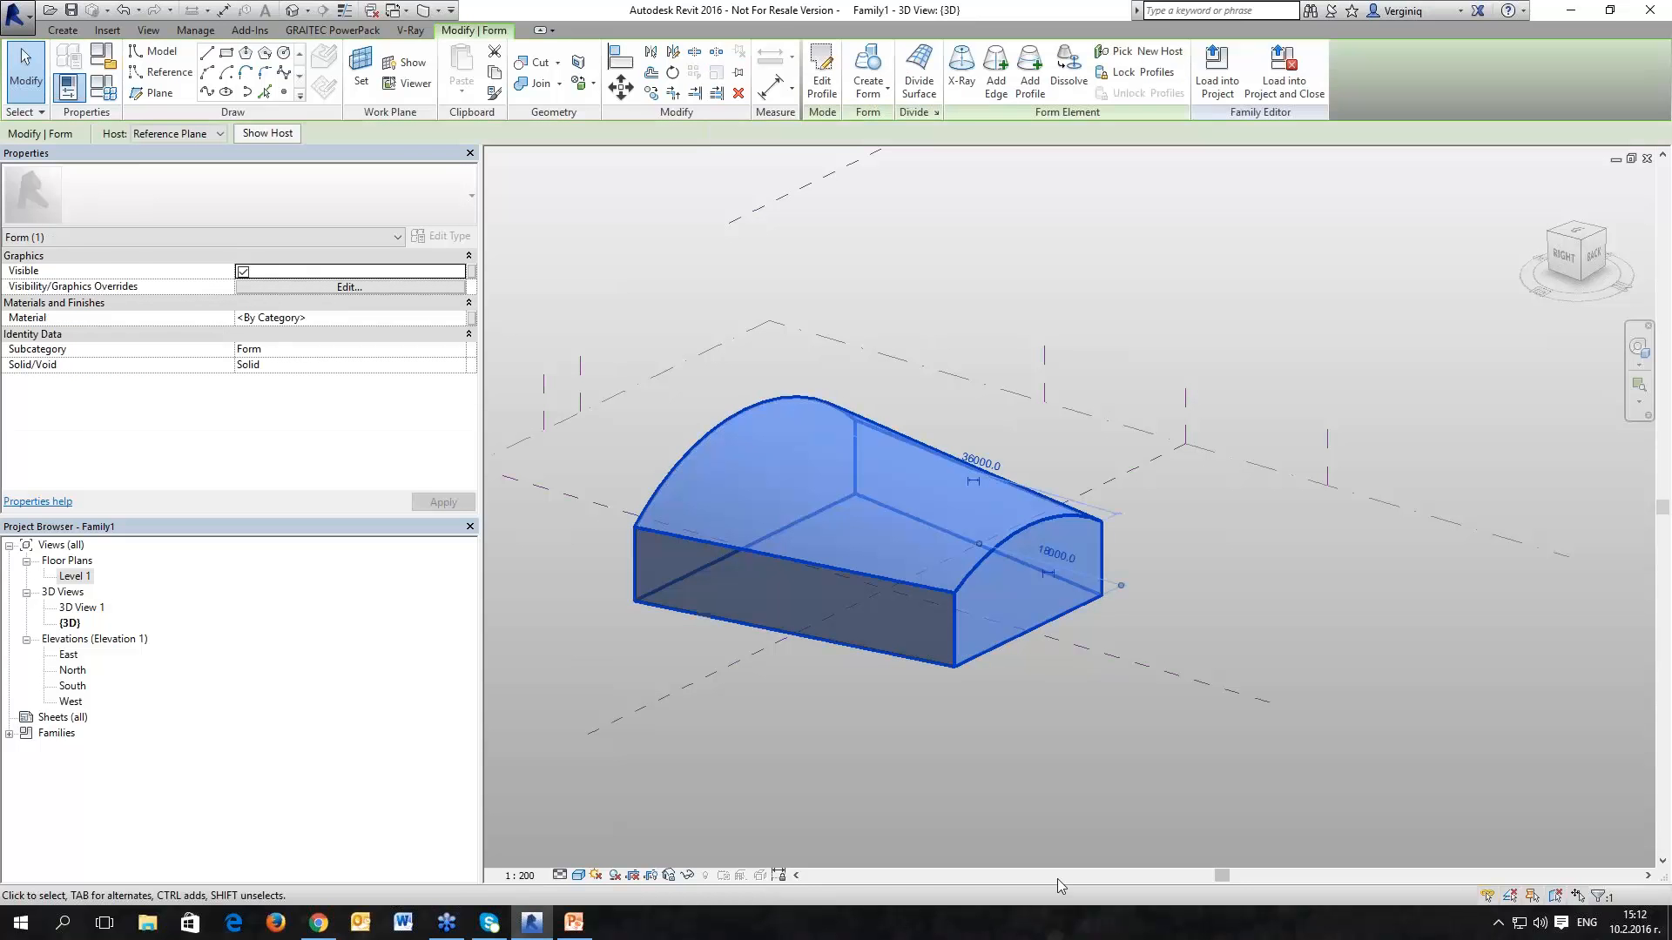
pyautogui.click(1030, 81)
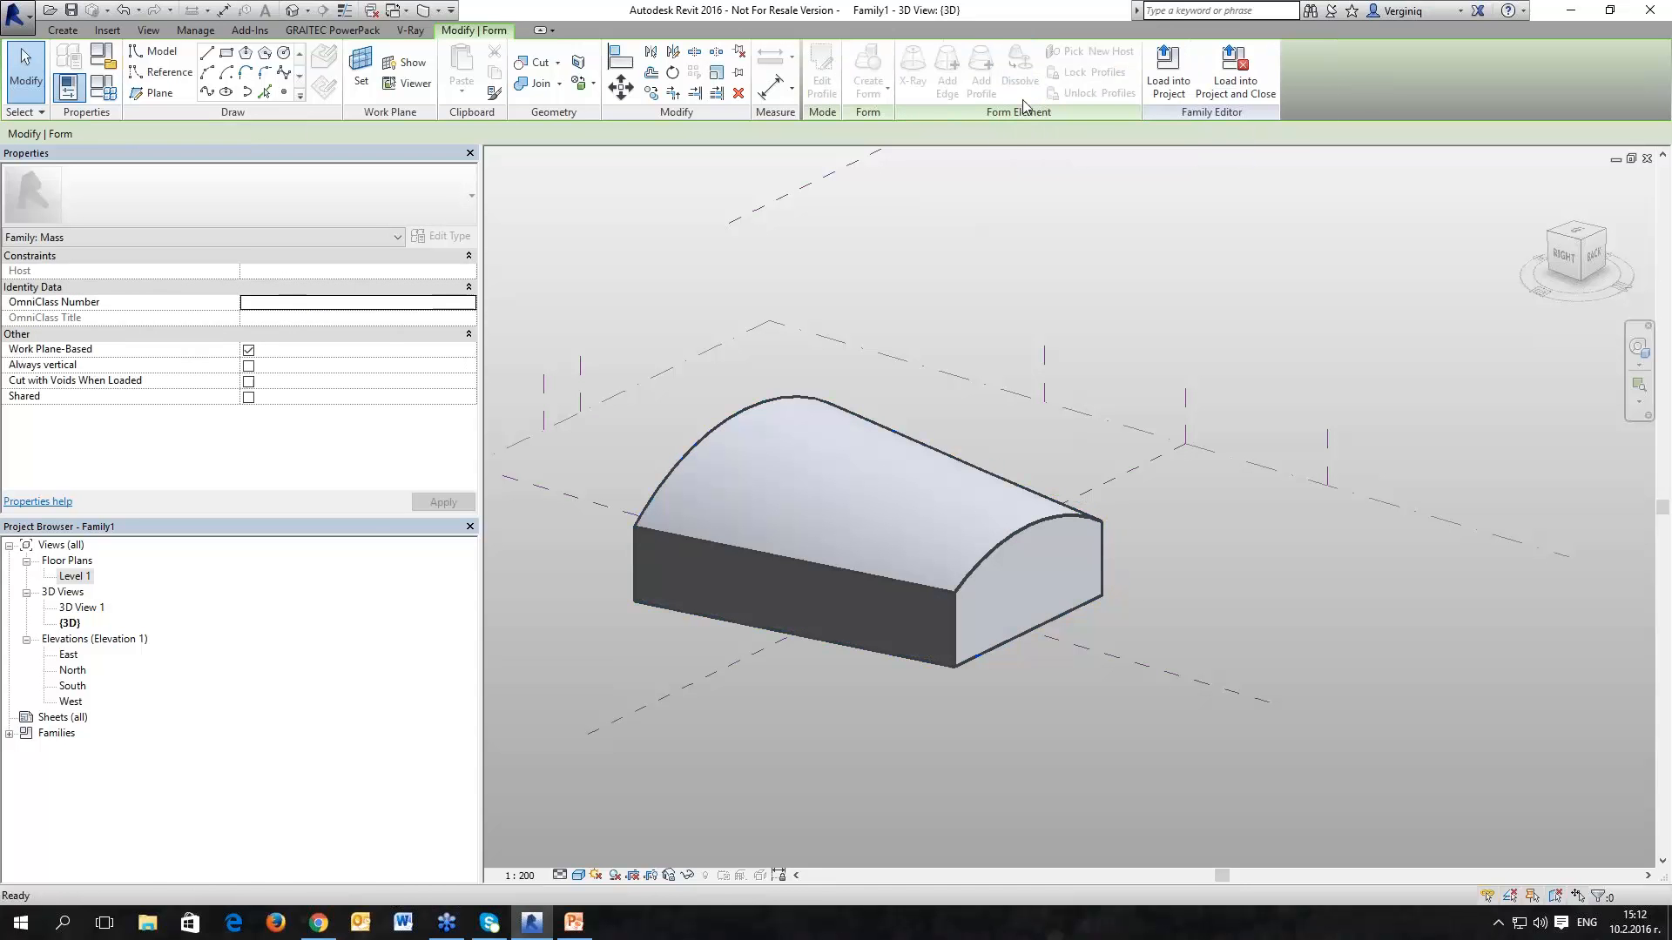
pyautogui.click(786, 555)
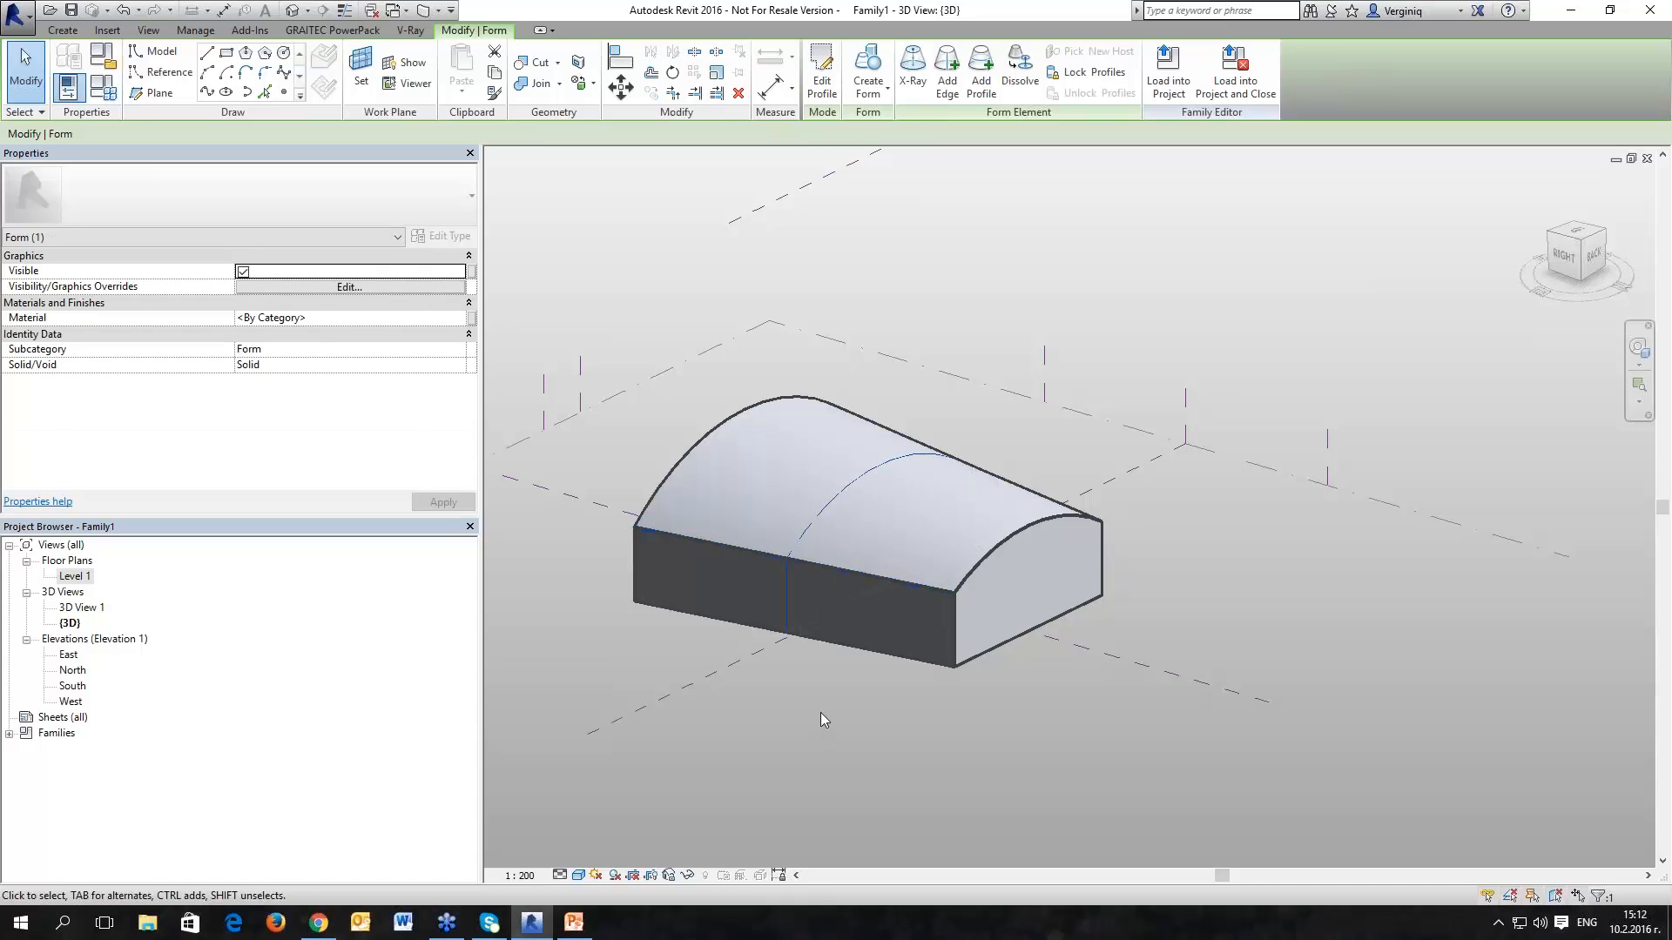
# Step: Turn on X-Ray for the form and move the middle profile's arc straight up to raise the roof's centre
pyautogui.click(913, 77)
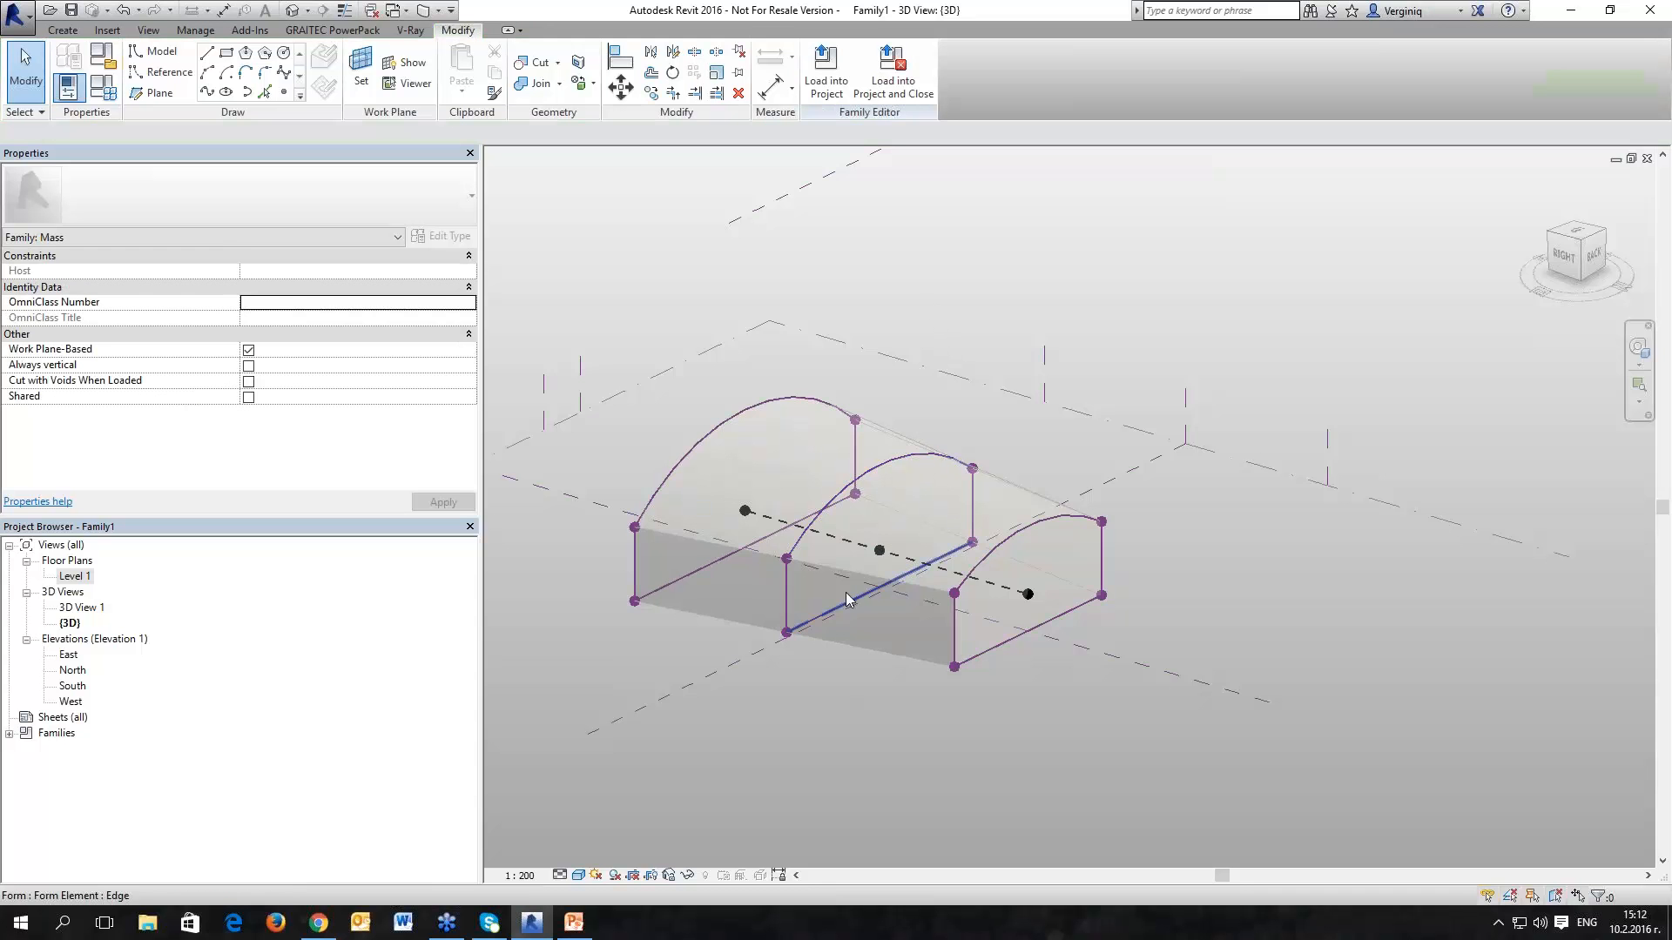
pyautogui.keyDown('shift'); pyautogui.moveTo(949, 518); pyautogui.dragTo(987, 766, button='middle'); pyautogui.keyUp('shift')
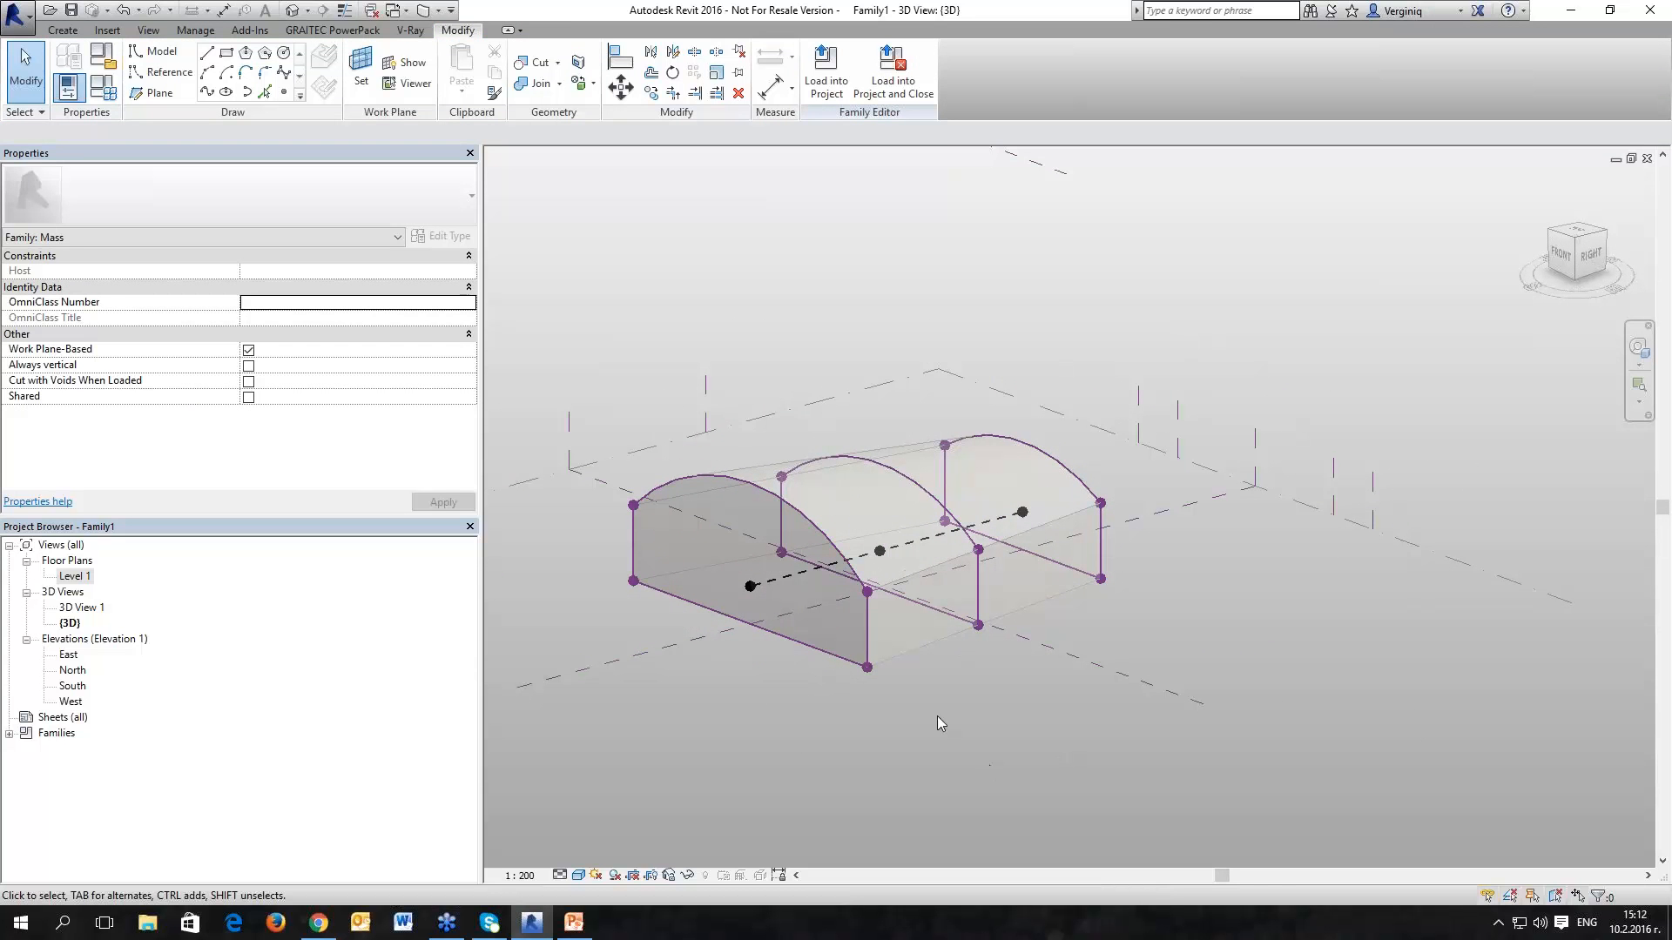
pyautogui.scroll(1, 907, 476)
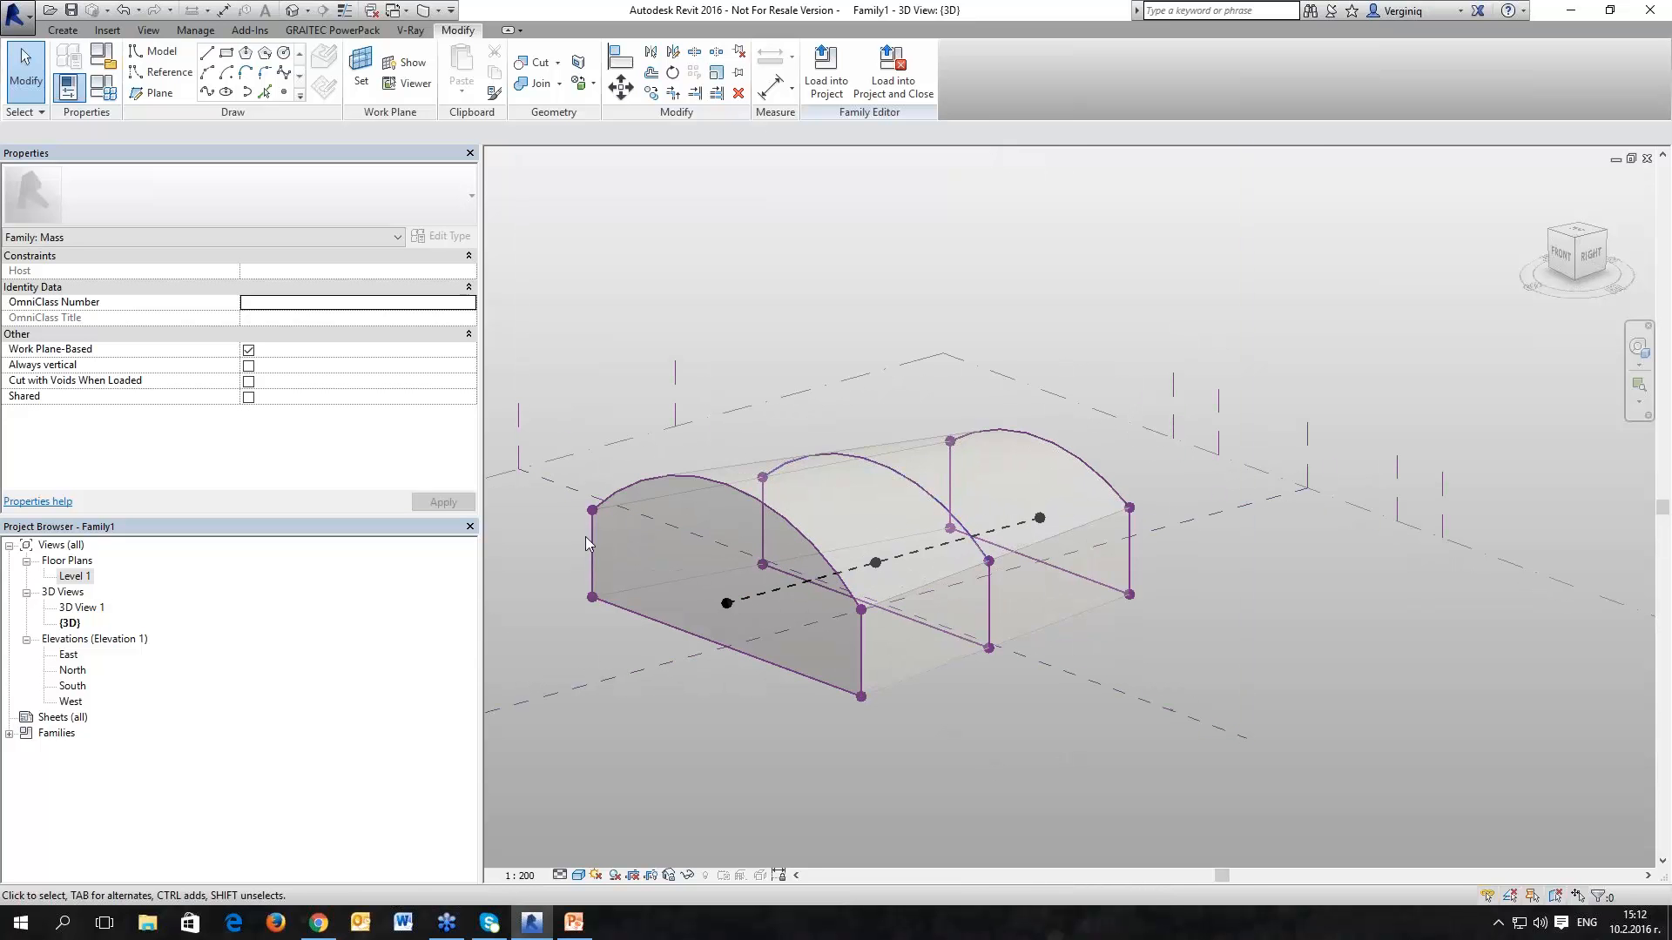
pyautogui.moveTo(925, 700); pyautogui.dragTo(929, 728, button='middle')
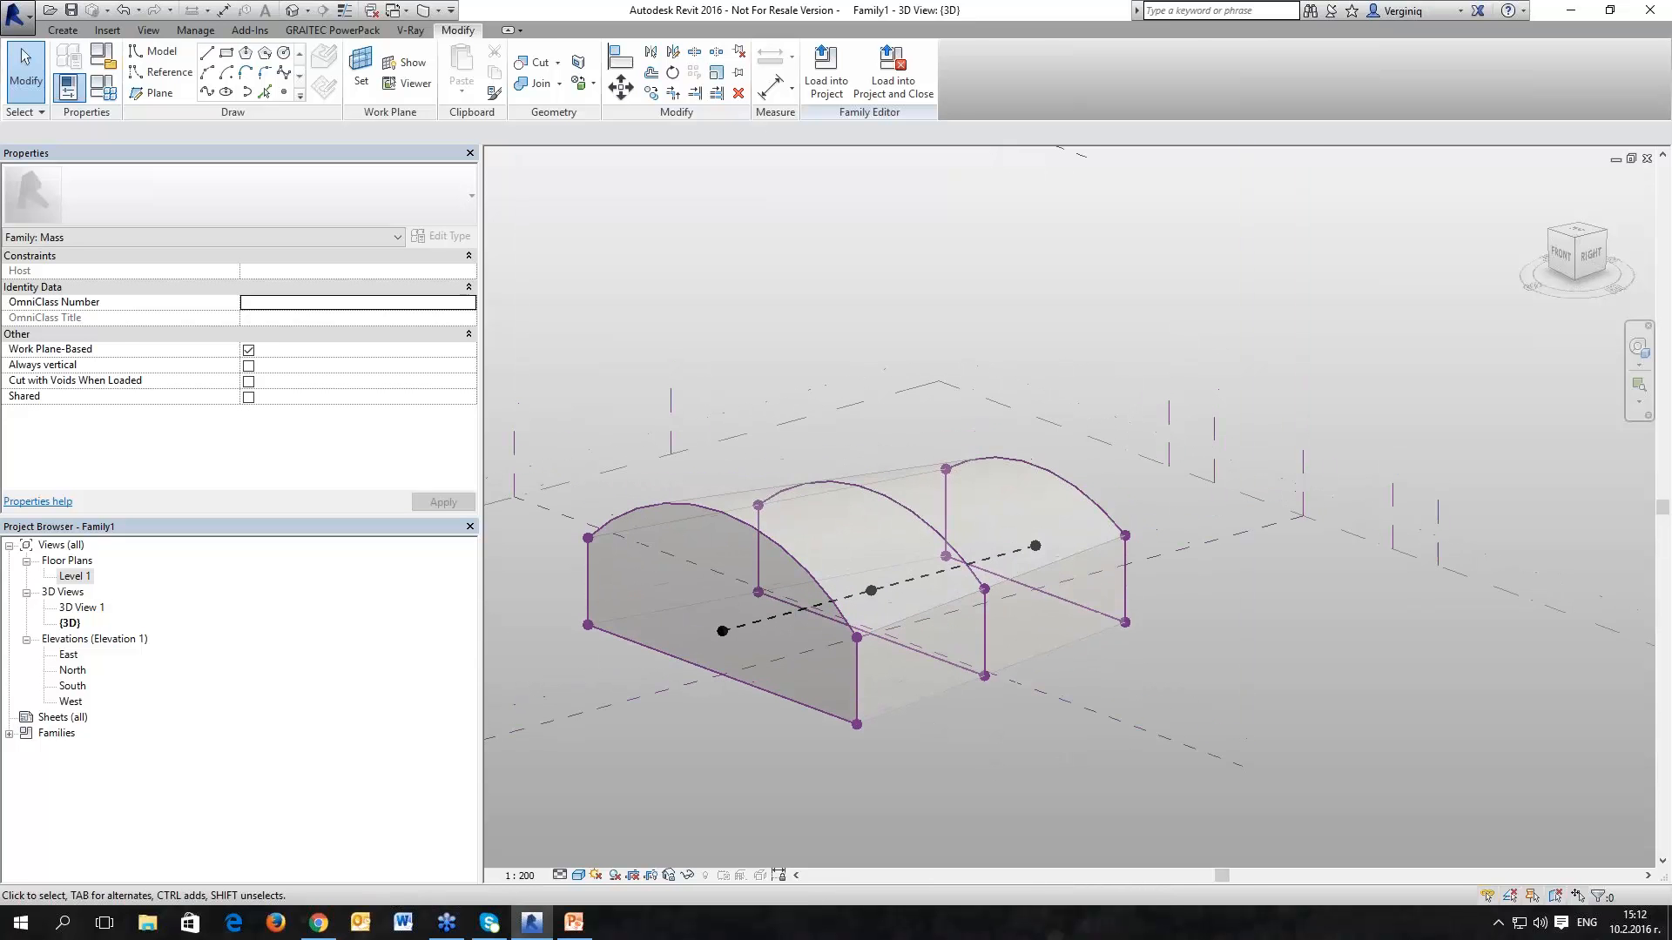
pyautogui.click(890, 501)
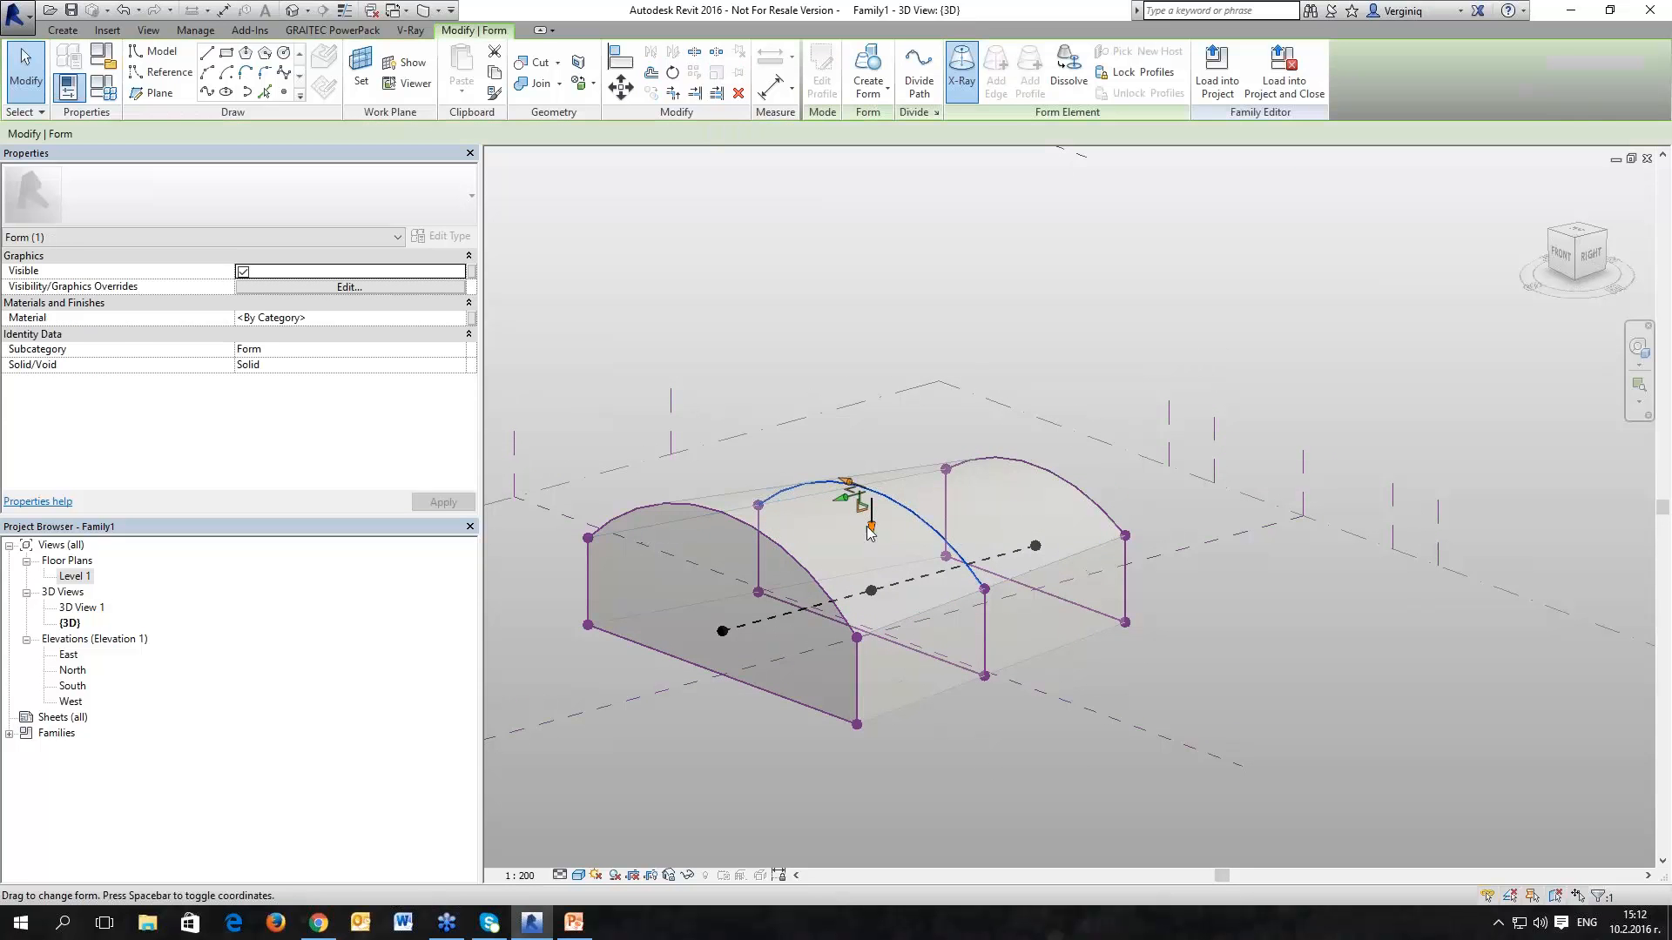
pyautogui.moveTo(871, 537); pyautogui.dragTo(877, 484)
pyautogui.click(998, 757)
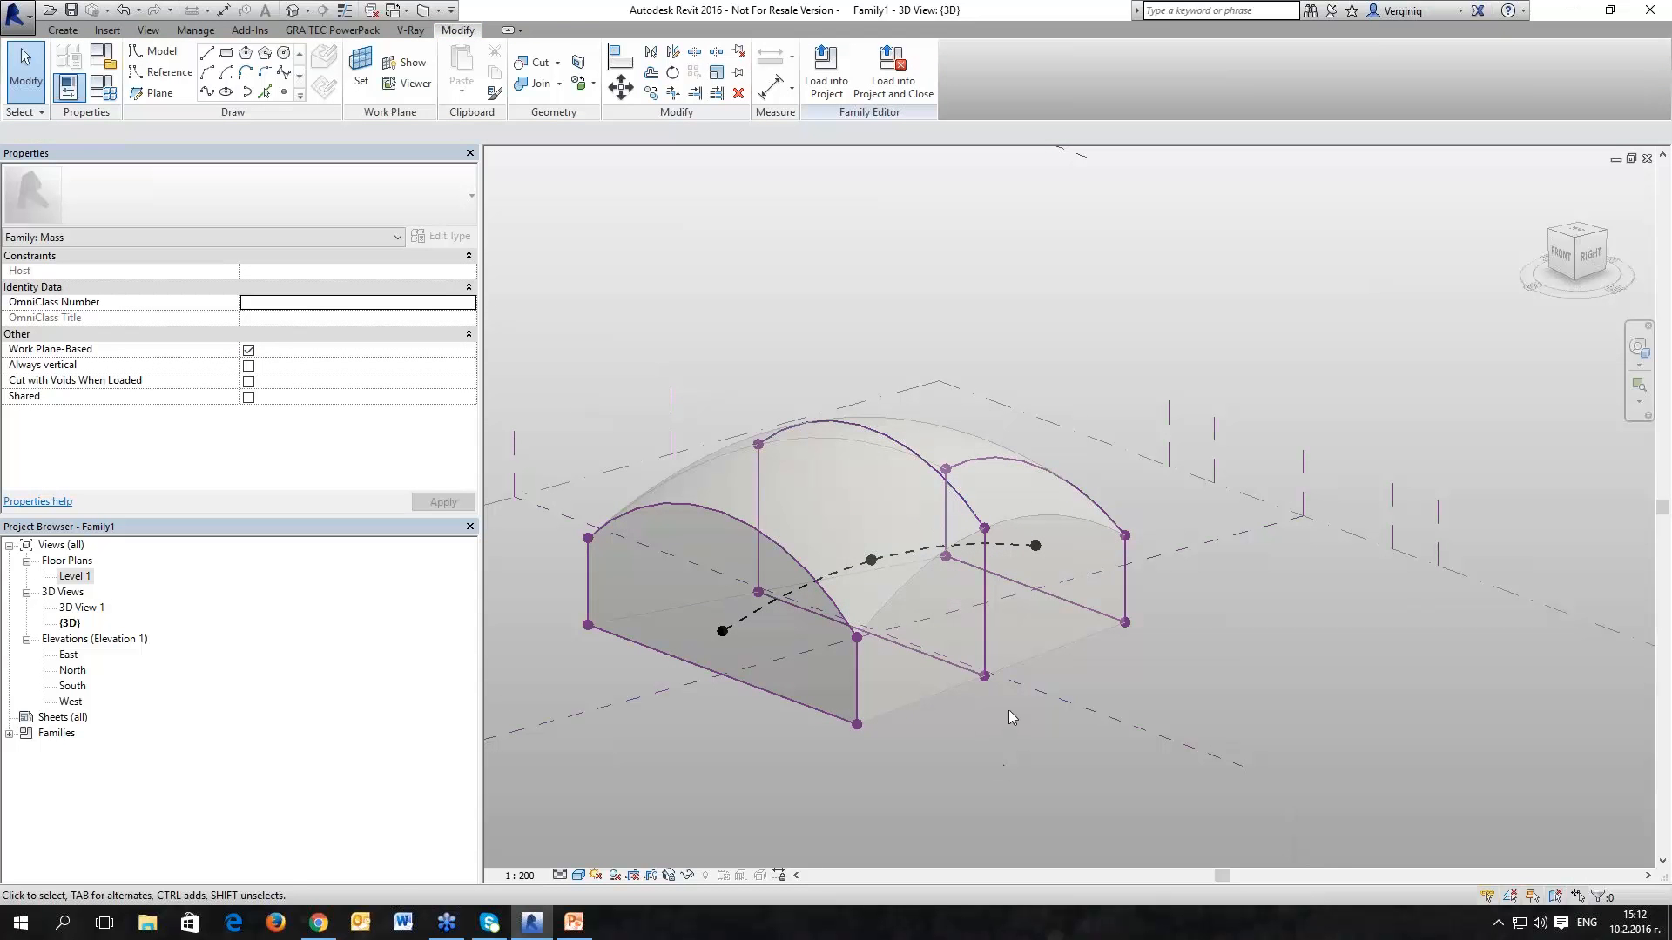
# Step: Examine the editing controls on the rear end profile's arc, base edge and vertical edge, viewing the form from several sides
pyautogui.keyDown('shift'); pyautogui.moveTo(990, 722); pyautogui.dragTo(785, 710, button='middle'); pyautogui.keyUp('shift')
pyautogui.click(1067, 555)
pyautogui.scroll(1, 1052, 571)
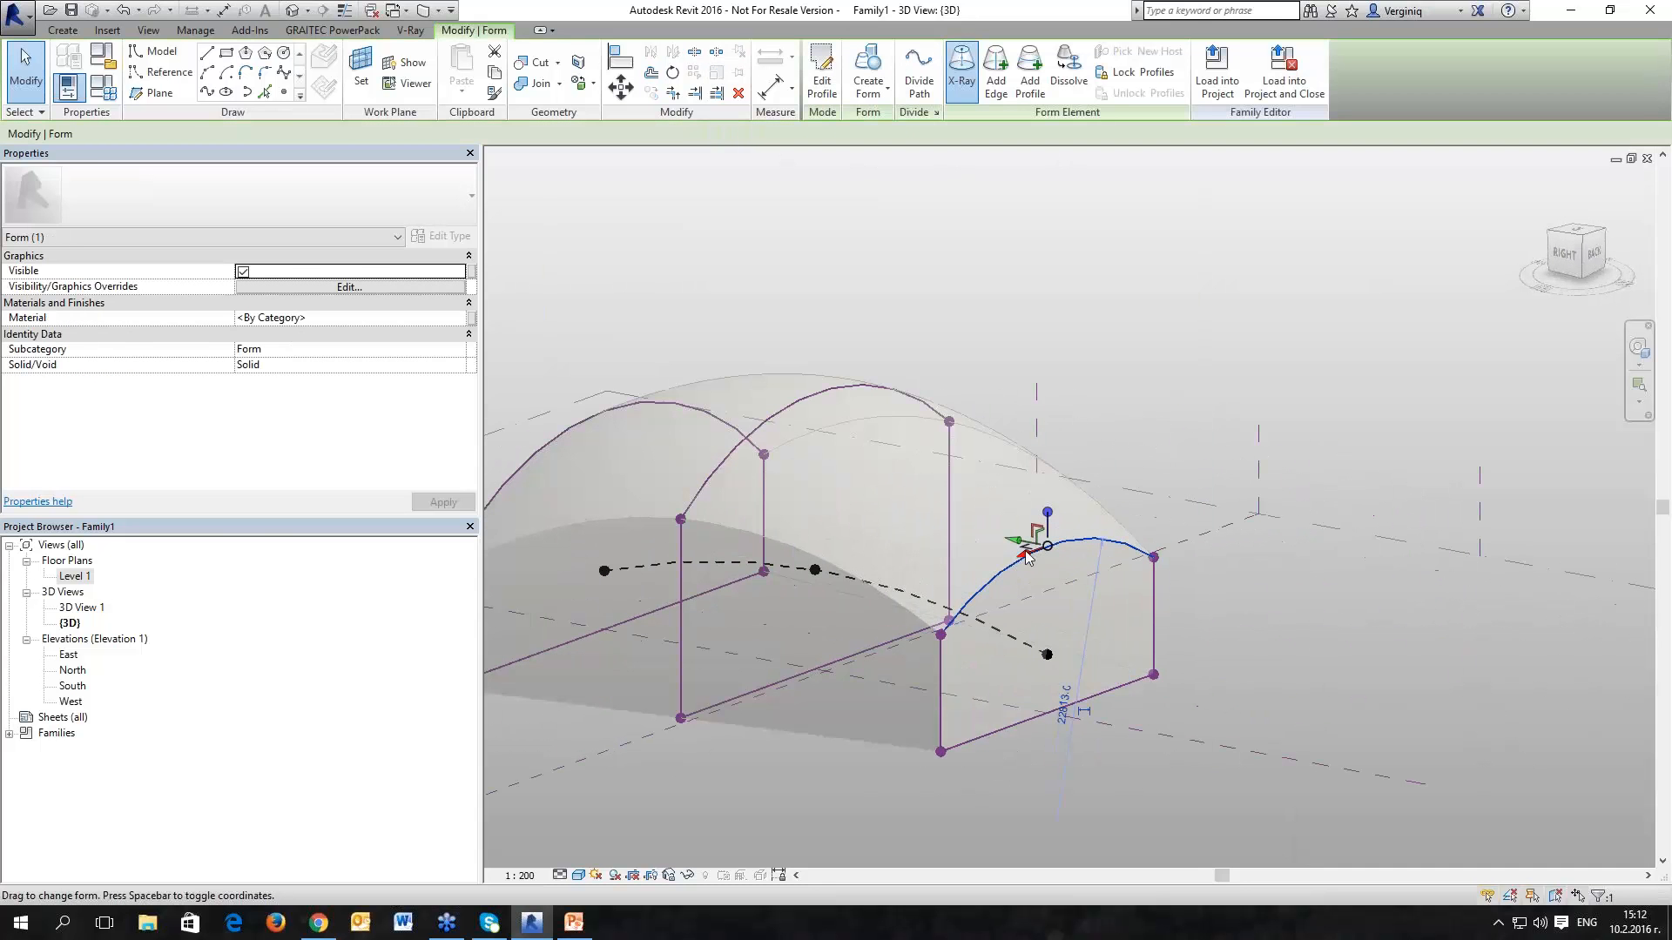
pyautogui.click(986, 734)
pyautogui.click(985, 734)
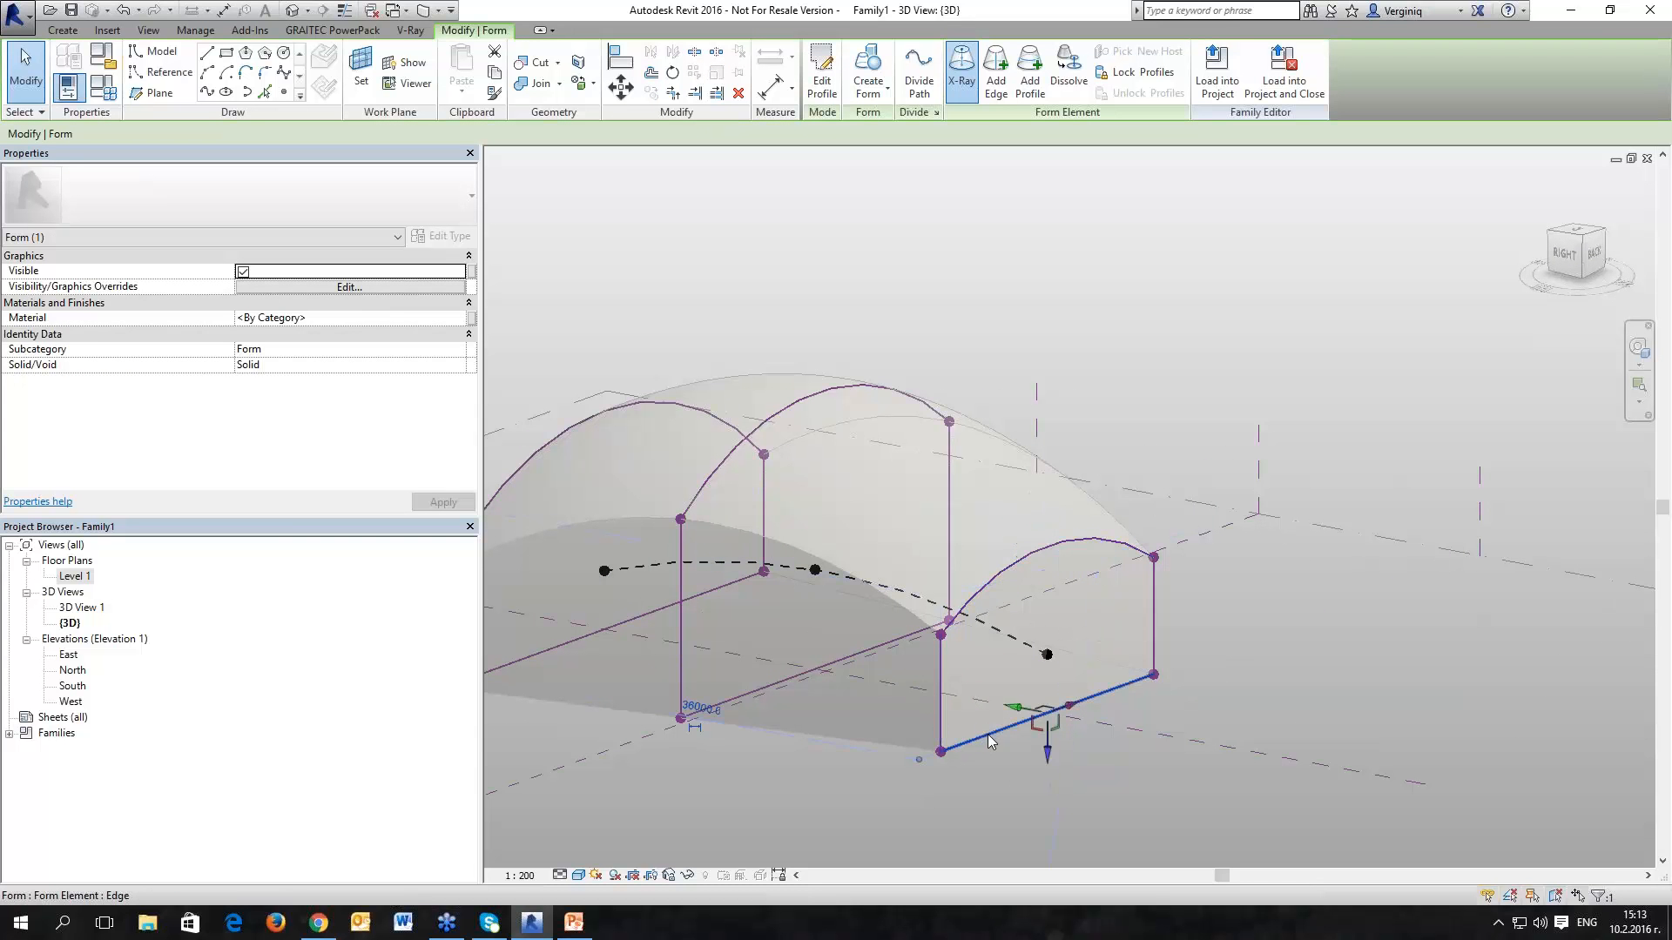
pyautogui.click(1155, 650)
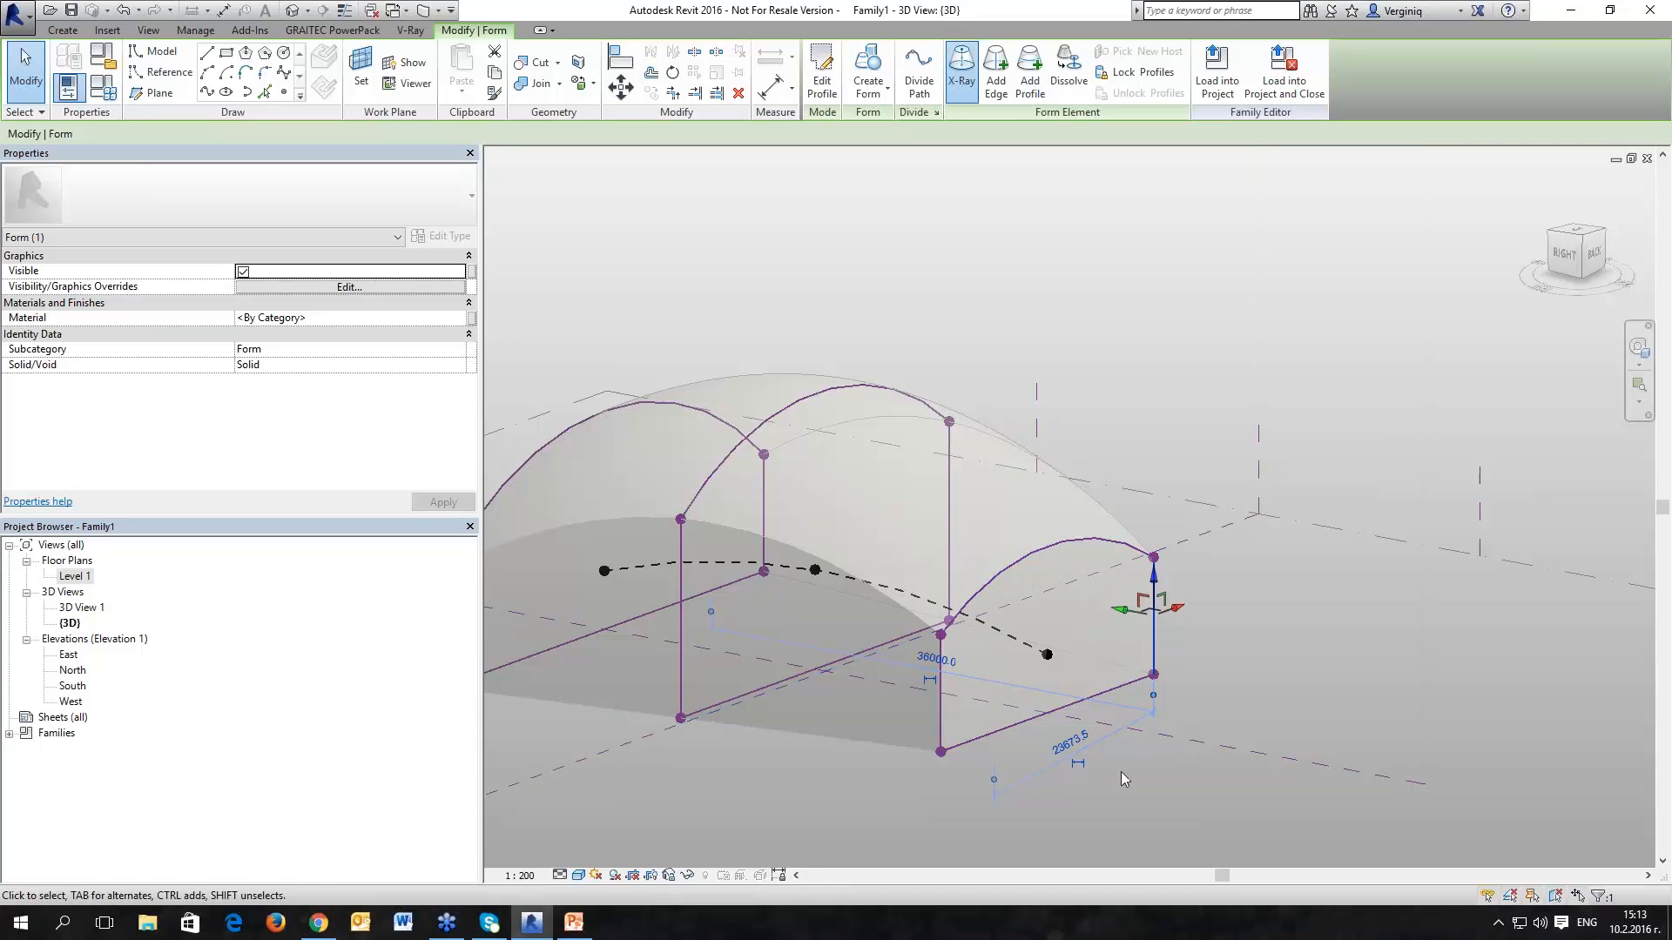
pyautogui.scroll(-1, 1049, 716)
pyautogui.click(917, 735)
pyautogui.scroll(-1, 914, 735)
pyautogui.keyDown('shift'); pyautogui.moveTo(863, 671); pyautogui.dragTo(810, 557, button='middle'); pyautogui.keyUp('shift')
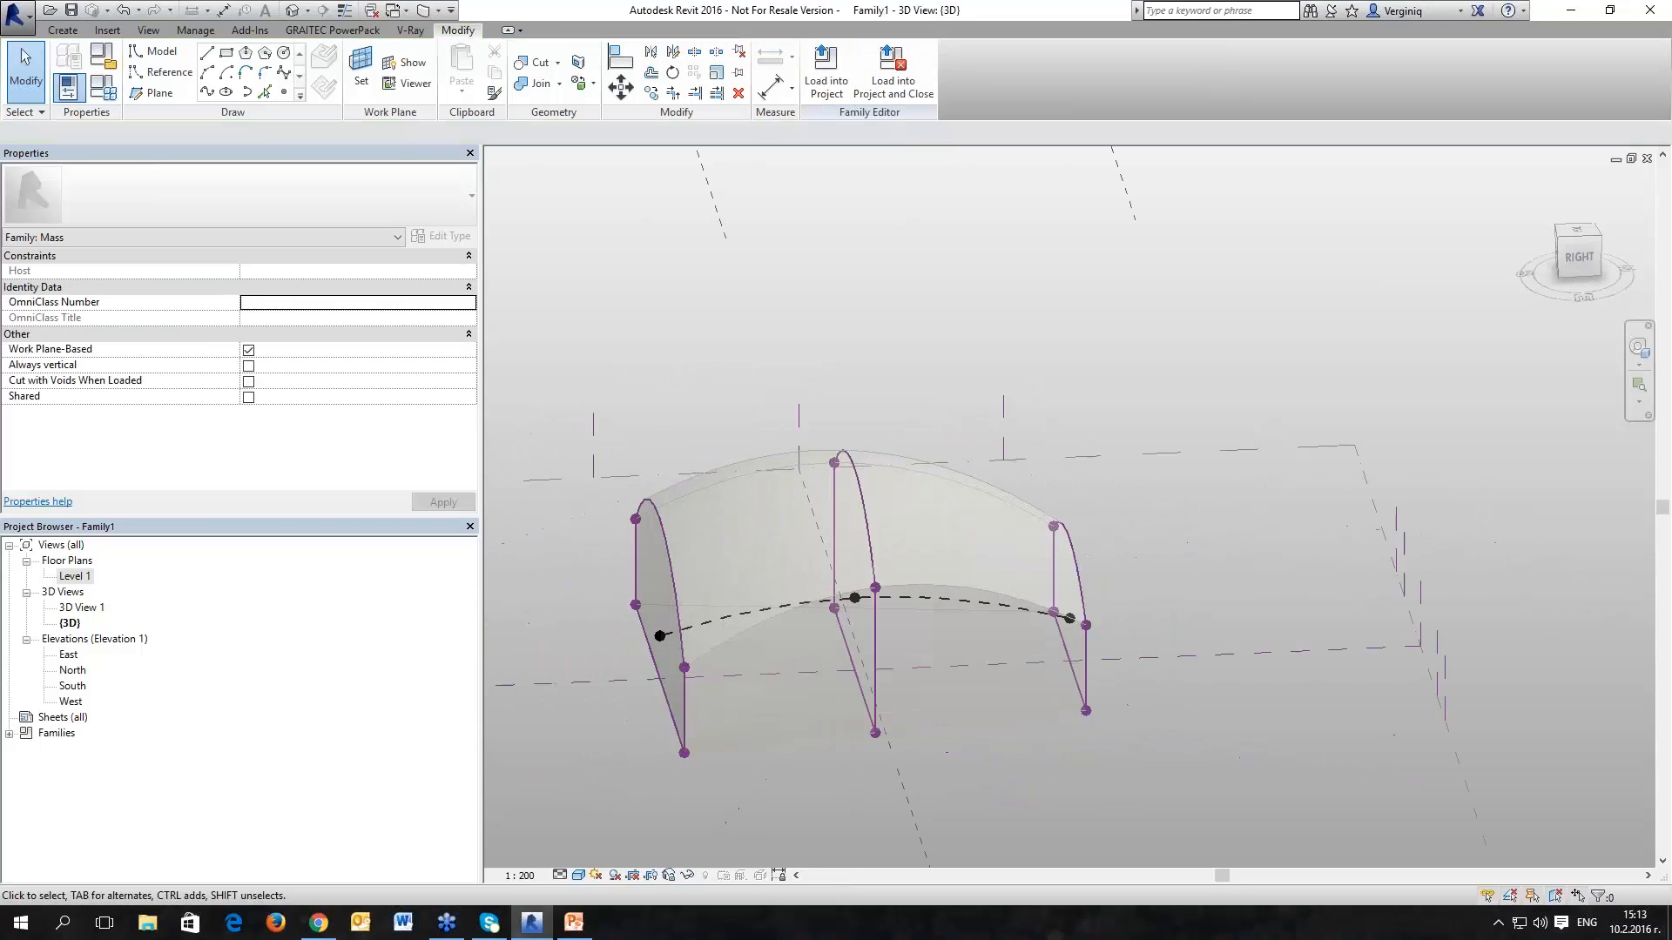
# Step: Select the form's curved roof surface and turn off X-Ray to return to the solid display
pyautogui.click(786, 453)
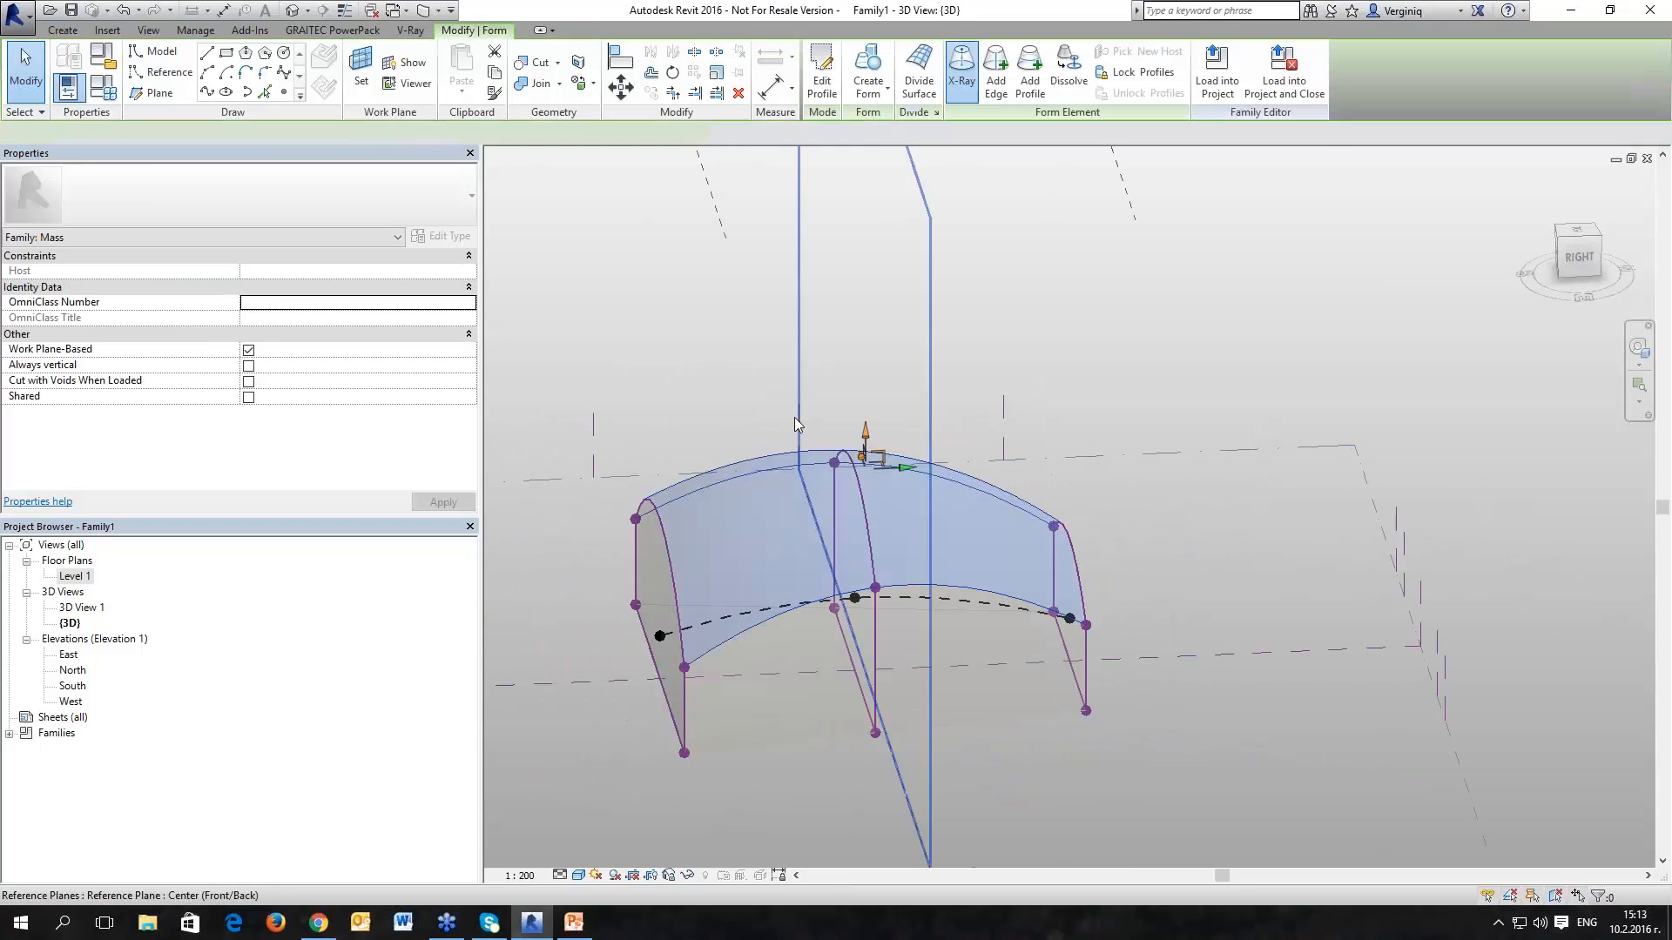
pyautogui.click(964, 79)
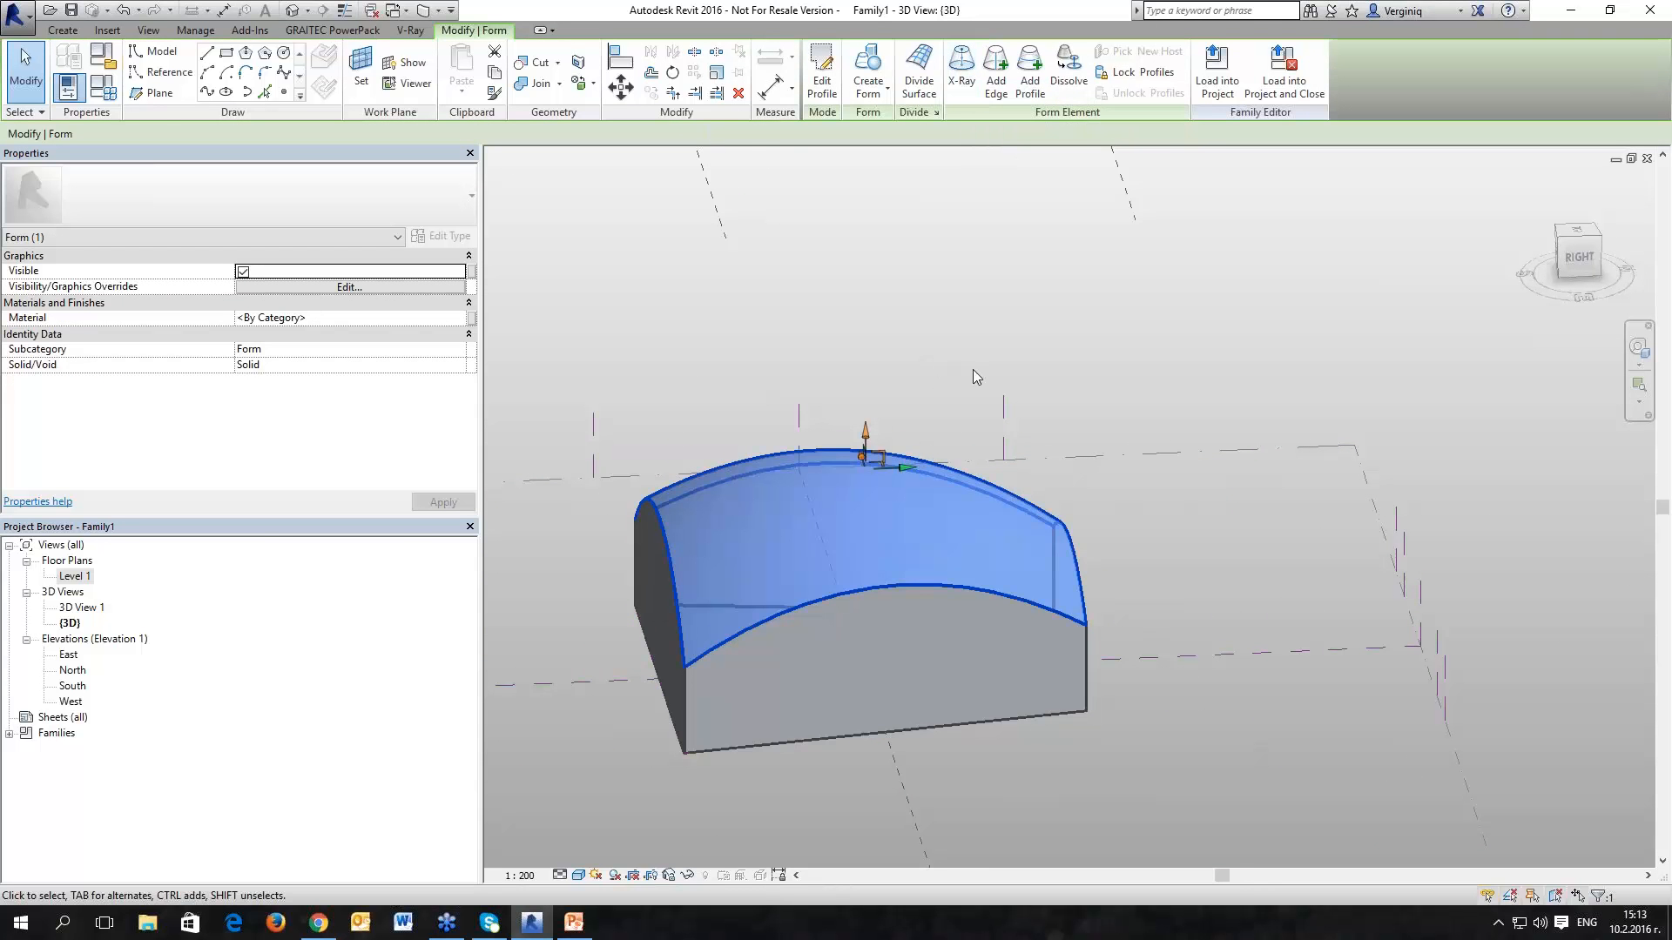
pyautogui.scroll(-2, 958, 378)
pyautogui.keyDown('shift'); pyautogui.moveTo(756, 529); pyautogui.dragTo(900, 571, button='middle'); pyautogui.keyUp('shift')
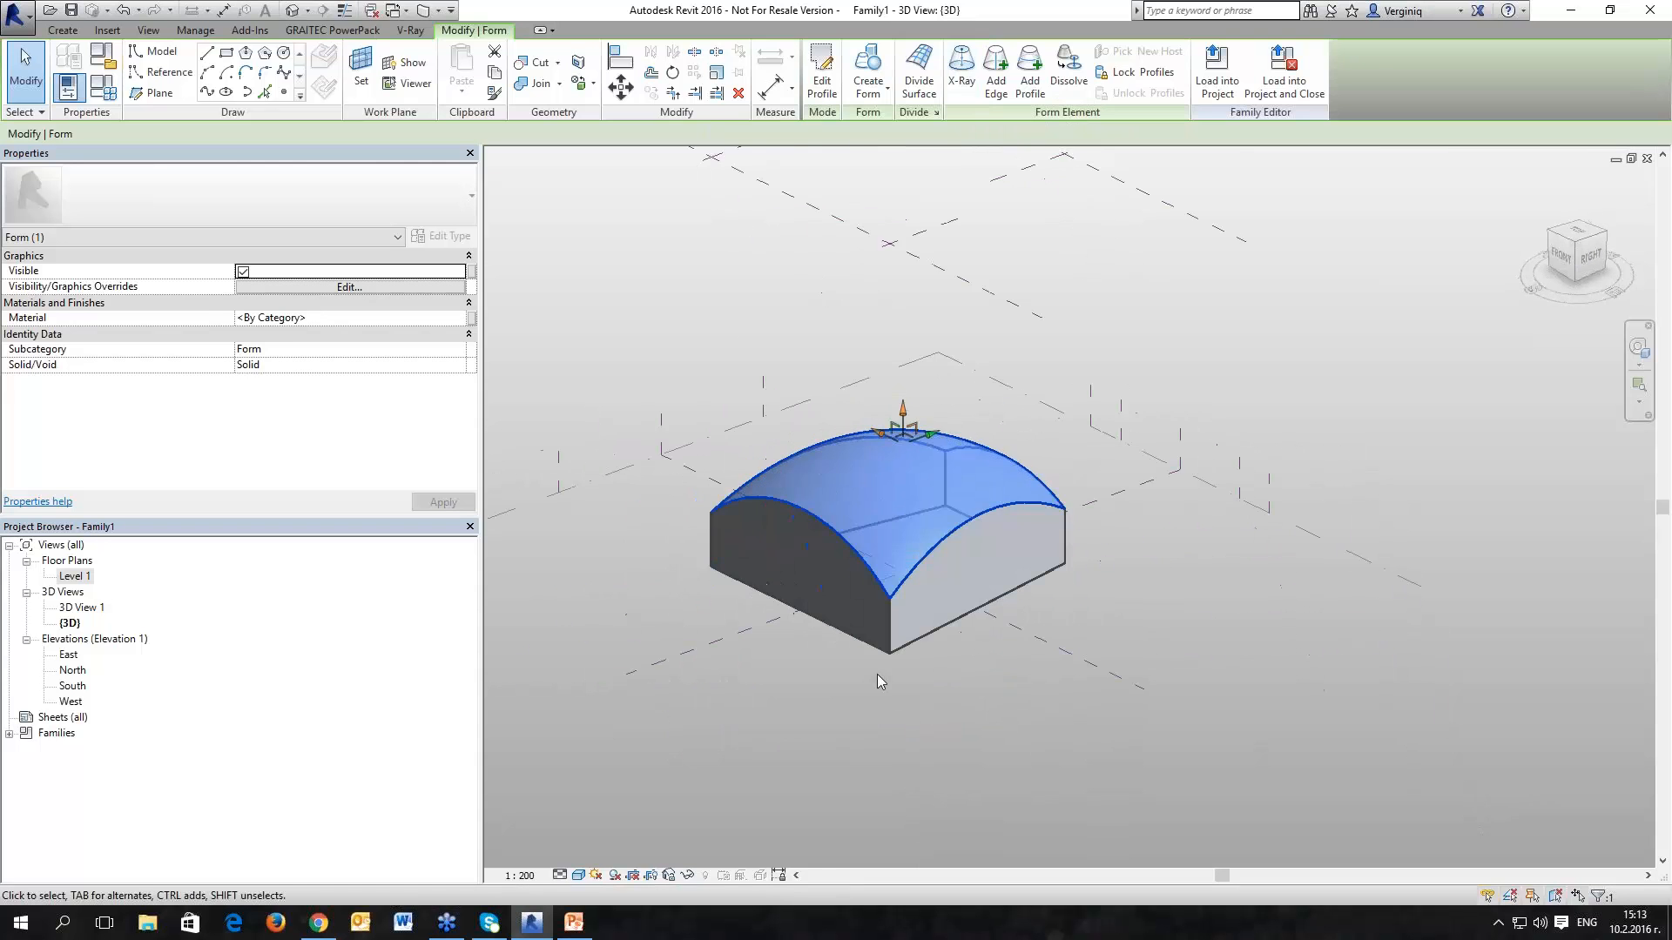
pyautogui.scroll(2, 899, 672)
pyautogui.click(902, 676)
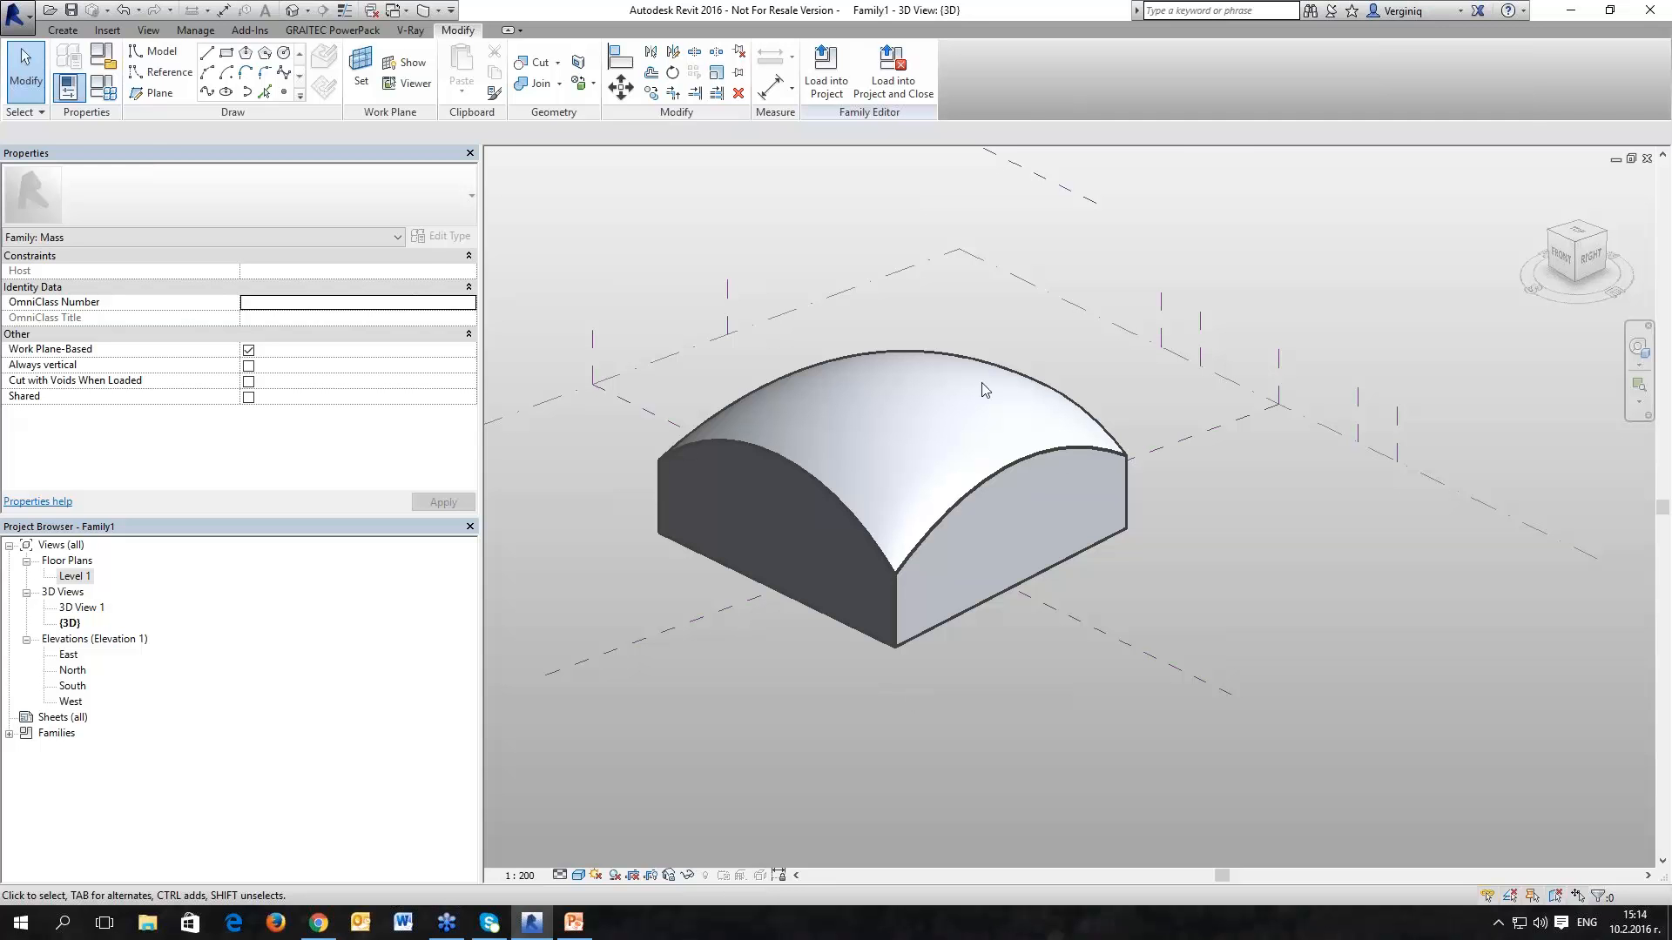
# Step: Select the form's curved roof surface and divide it into a UV grid
pyautogui.scroll(3, 655, 376)
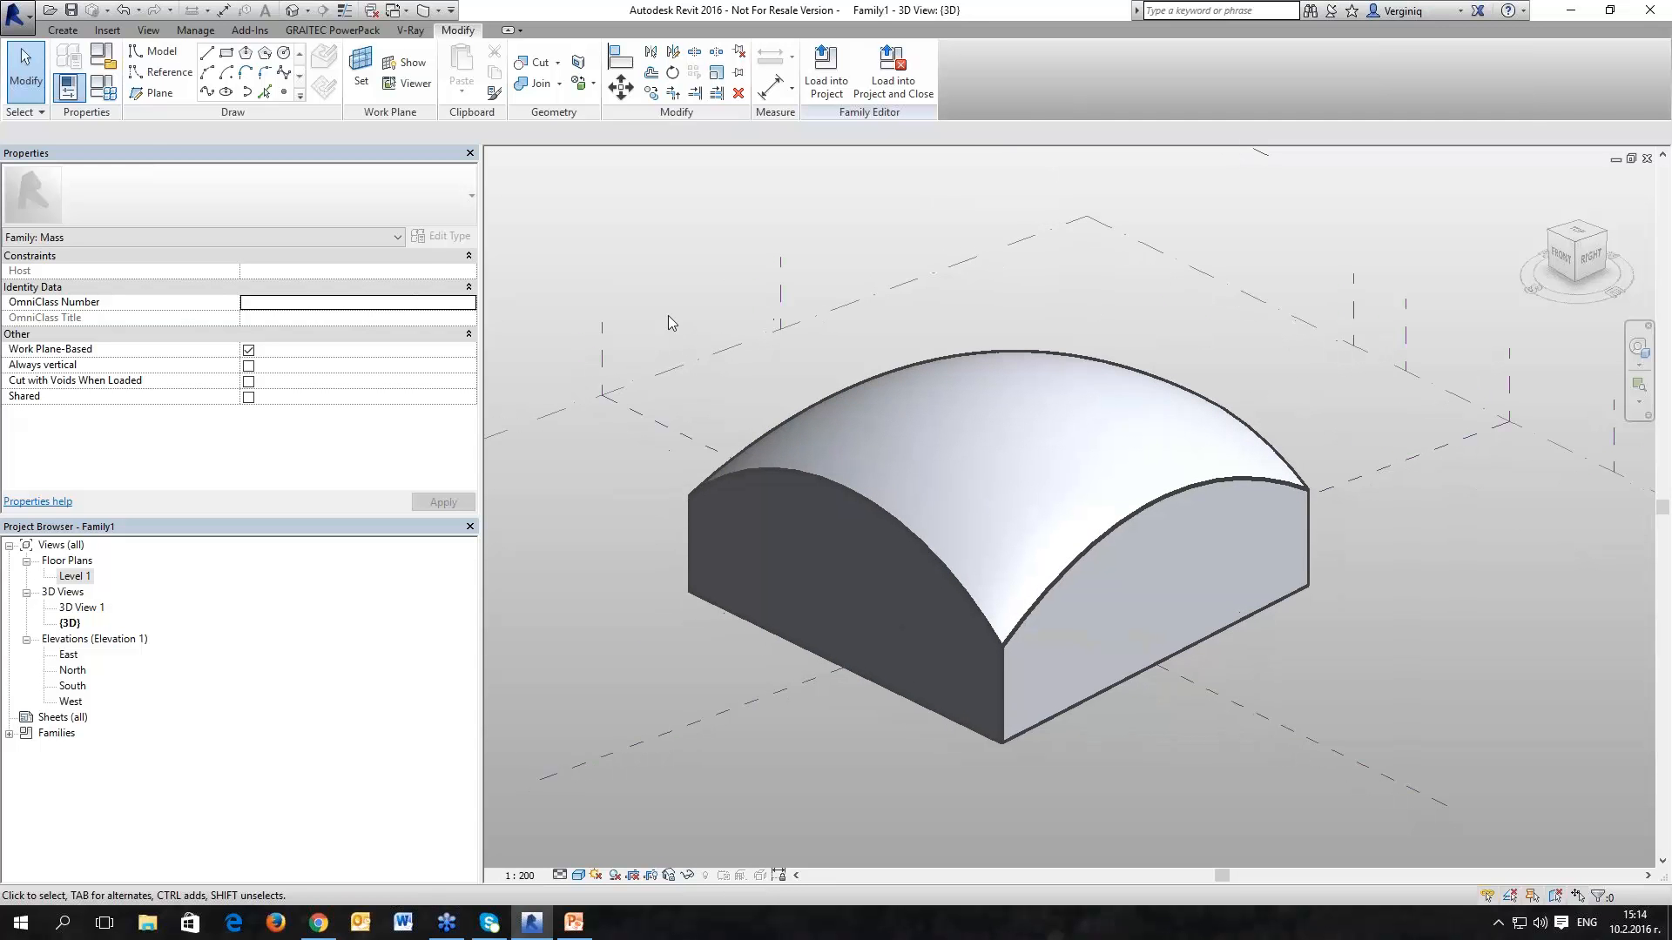
pyautogui.click(866, 494)
pyautogui.click(869, 494)
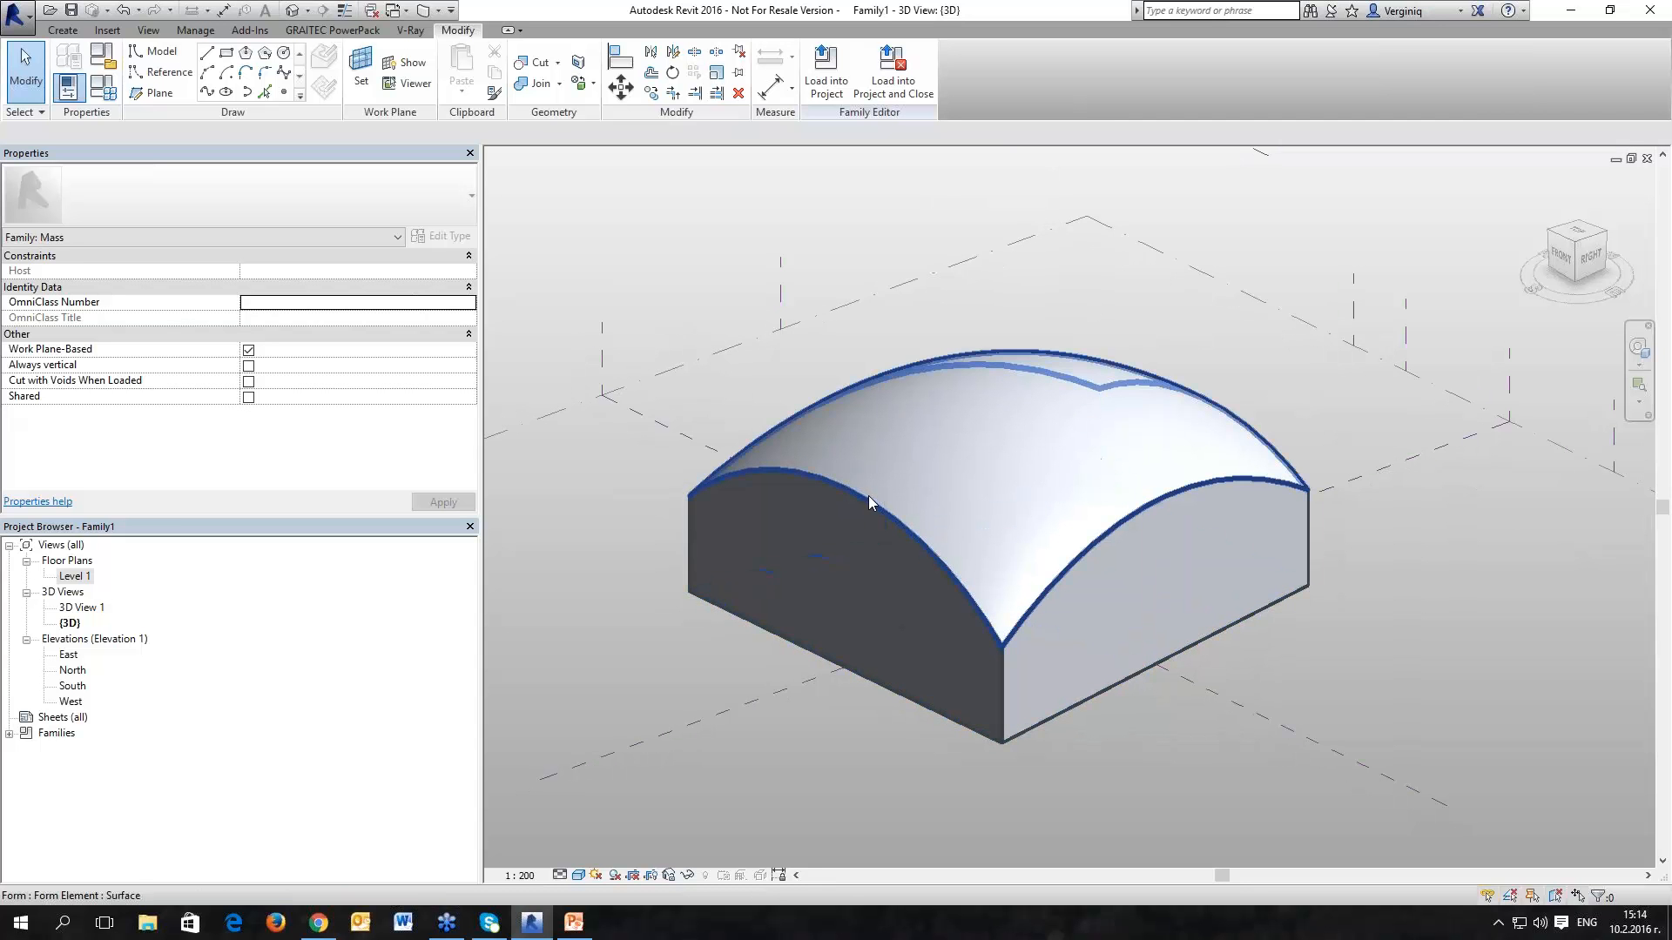
pyautogui.click(869, 494)
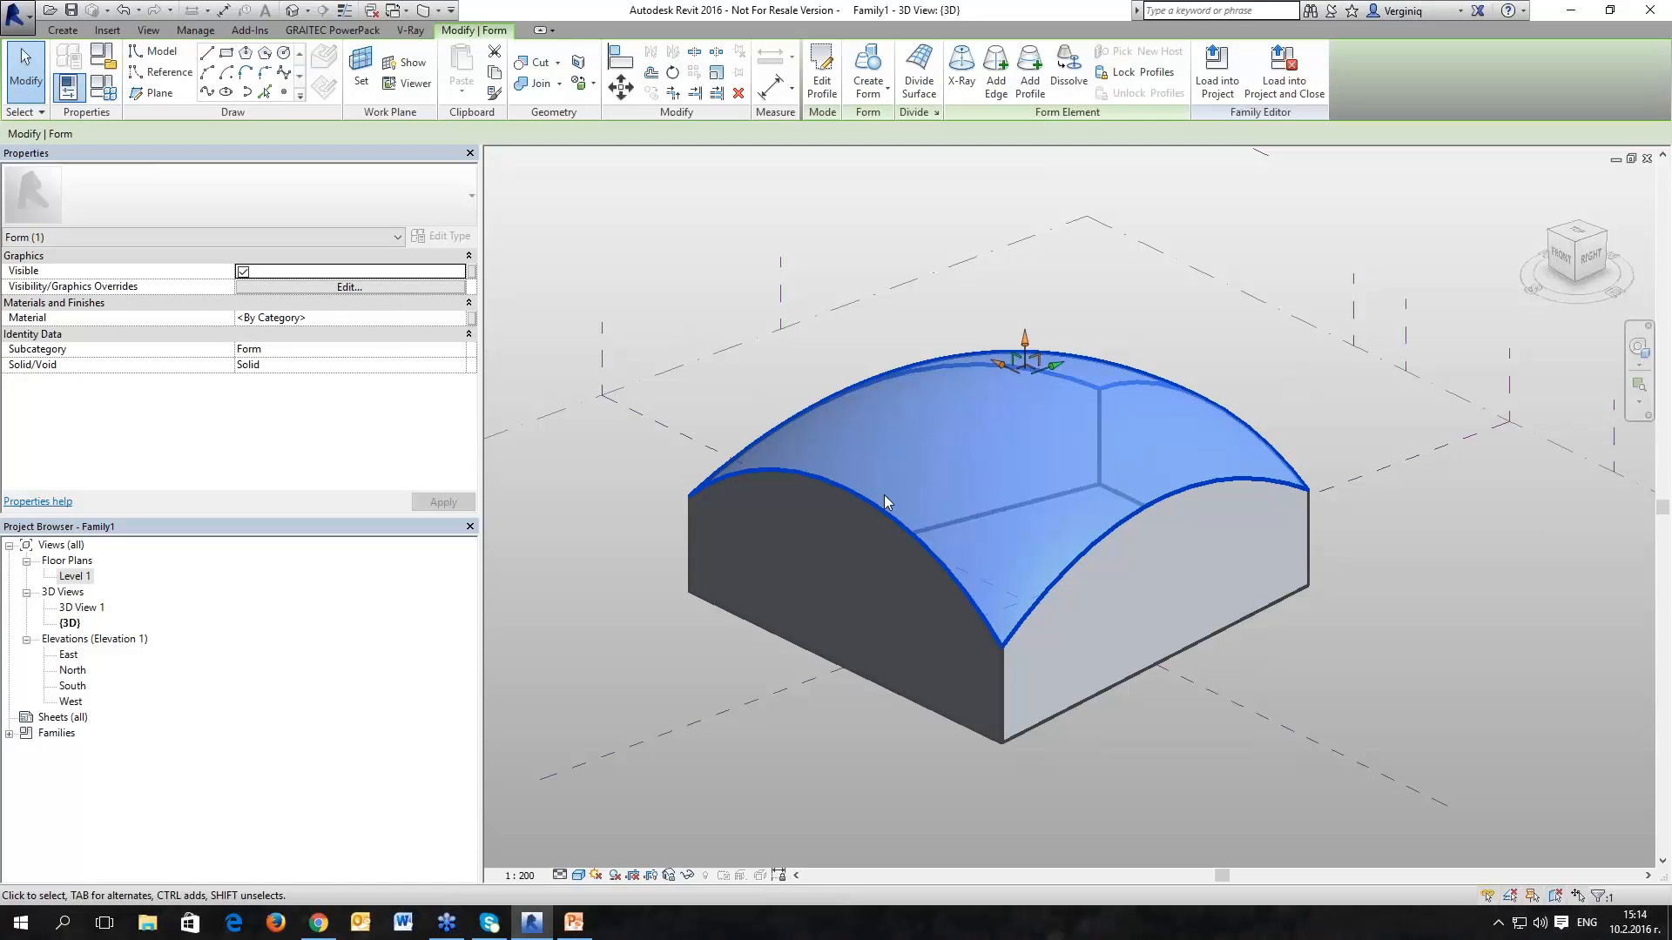
pyautogui.click(916, 78)
pyautogui.keyDown('shift'); pyautogui.moveTo(844, 536); pyautogui.dragTo(750, 497, button='middle'); pyautogui.keyUp('shift')
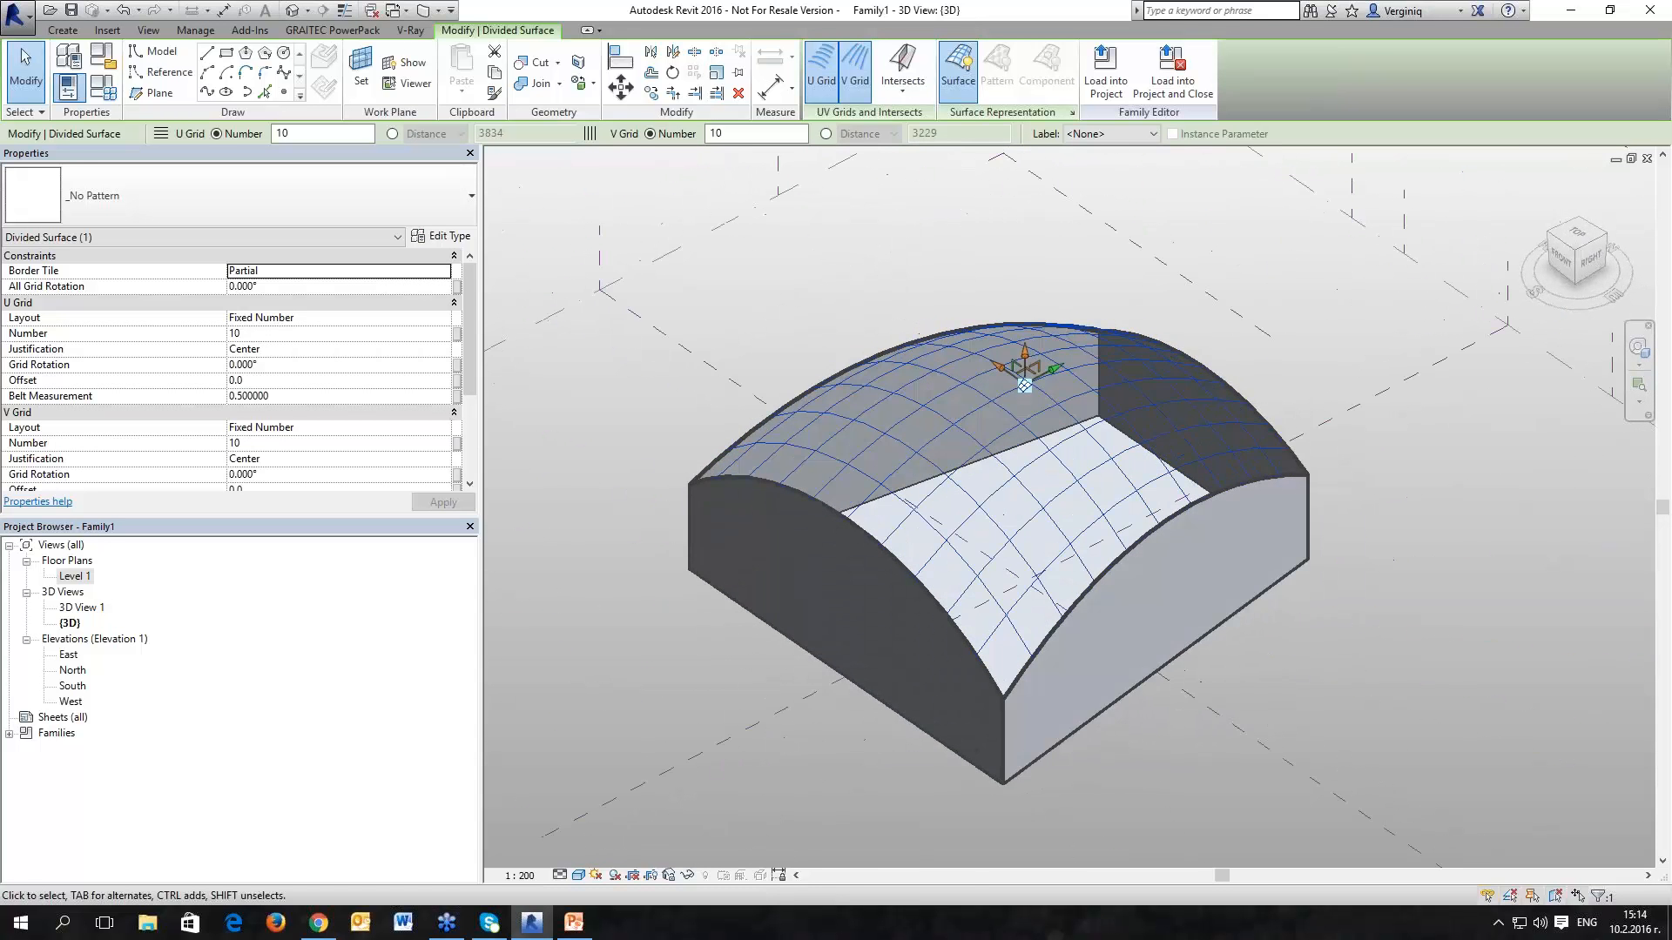
pyautogui.scroll(2, 953, 505)
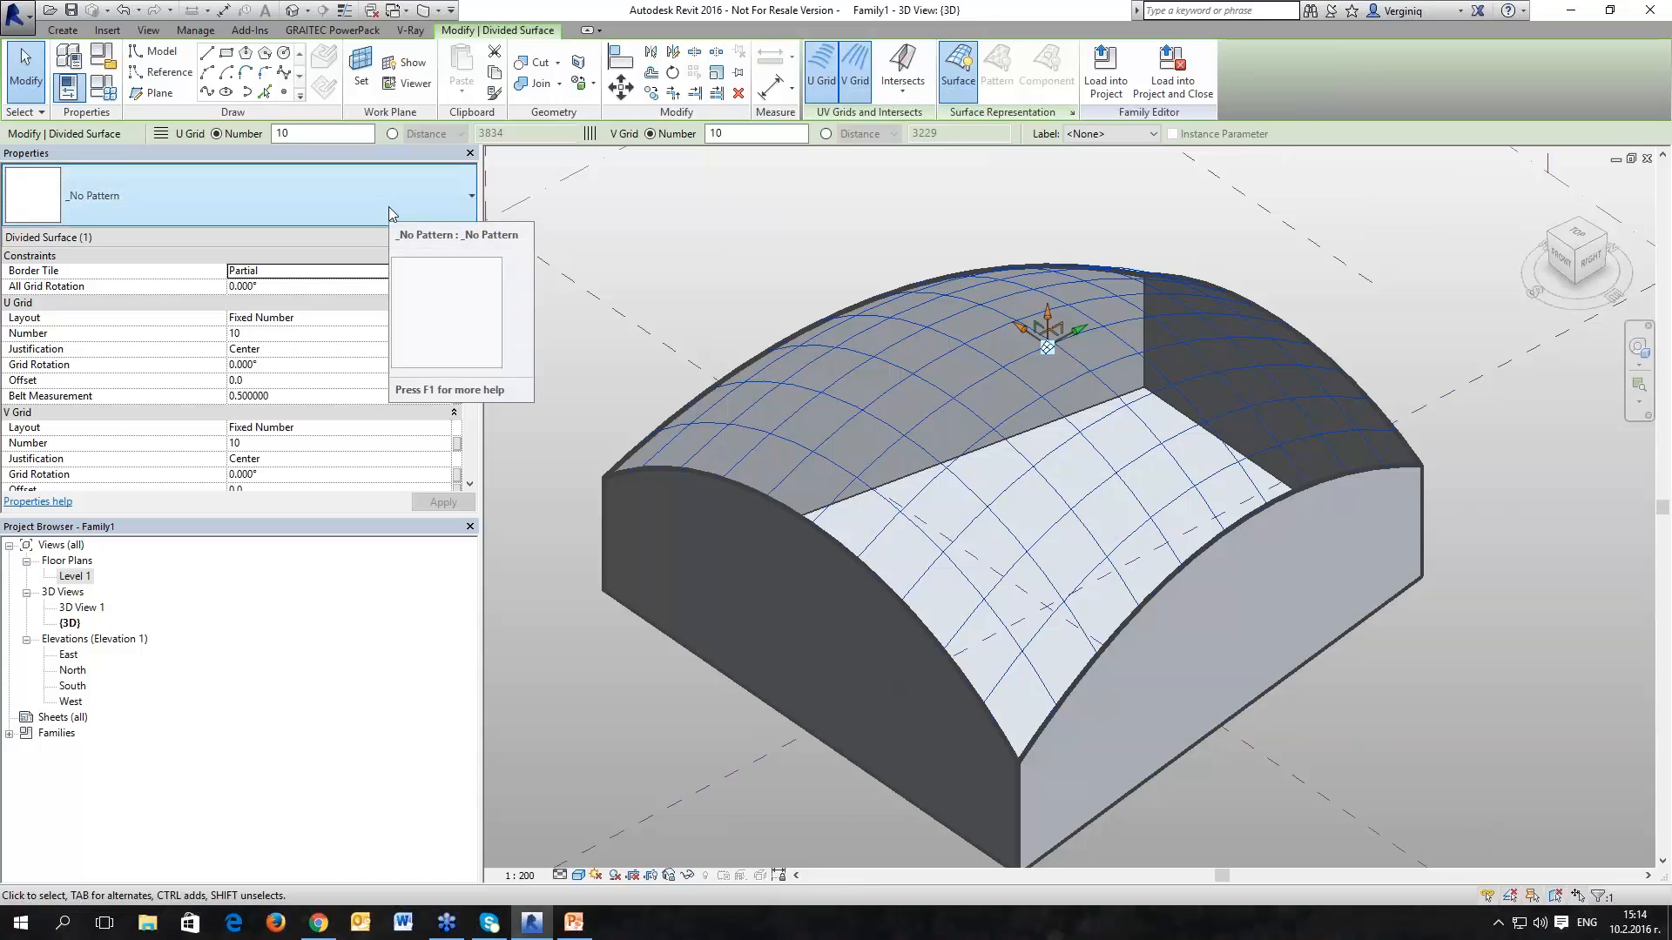
# Step: Apply the Rhomboid pattern to the divided roof surface
pyautogui.click(246, 193)
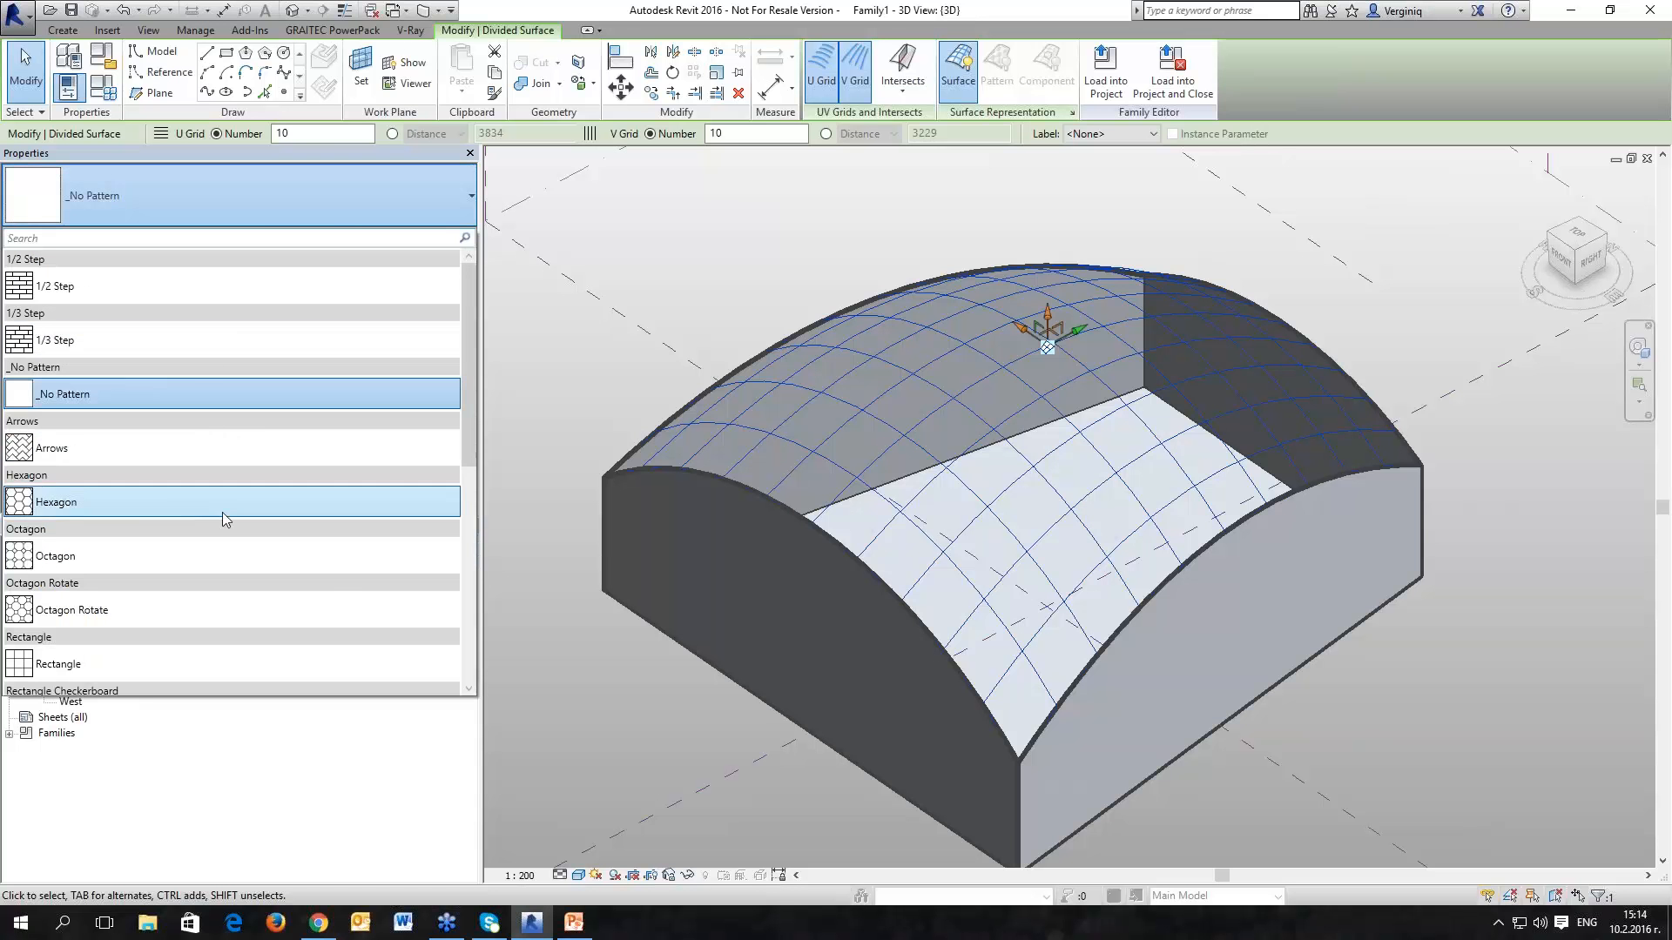
pyautogui.scroll(-2, 229, 523)
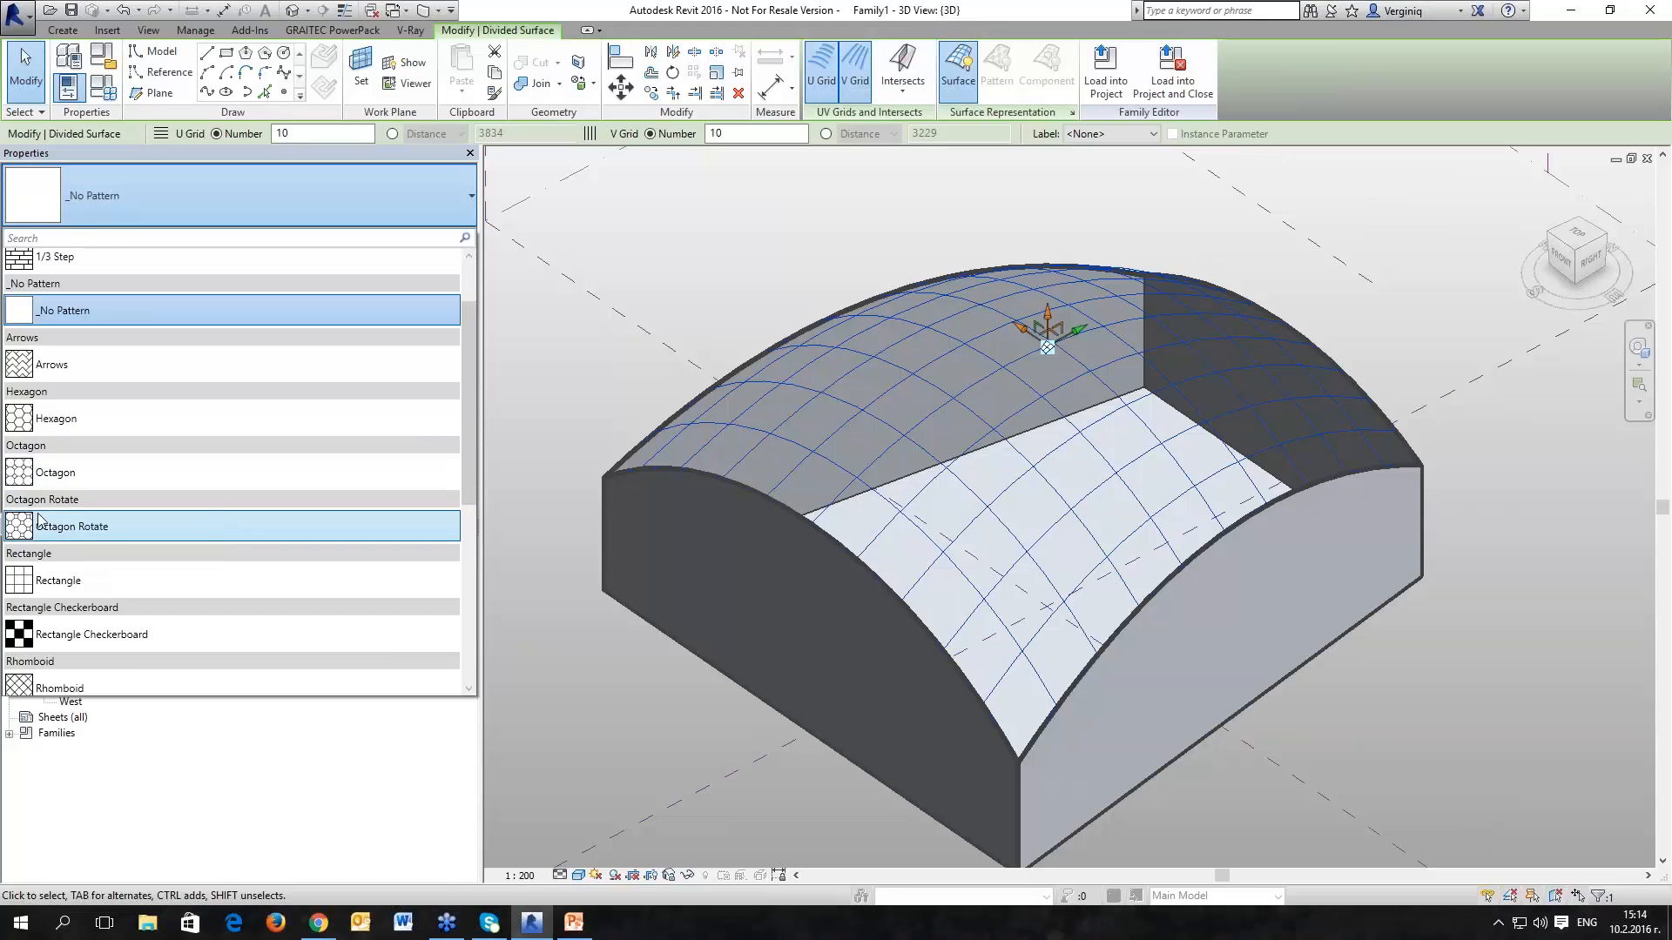
pyautogui.scroll(-2, 116, 564)
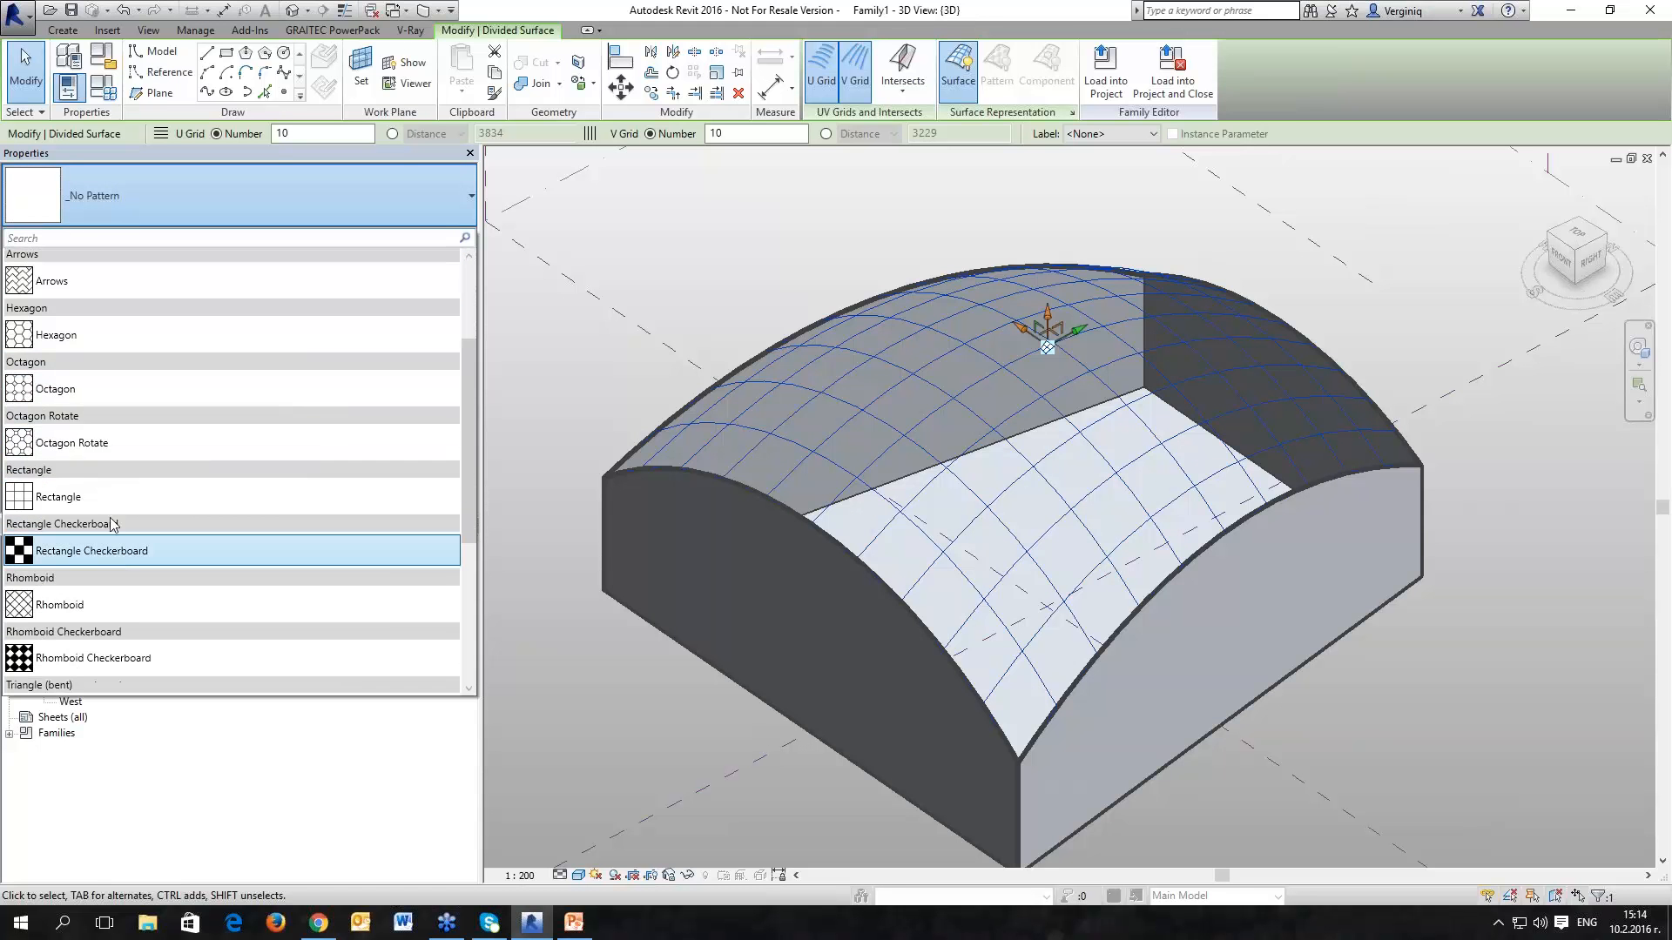
pyautogui.click(109, 607)
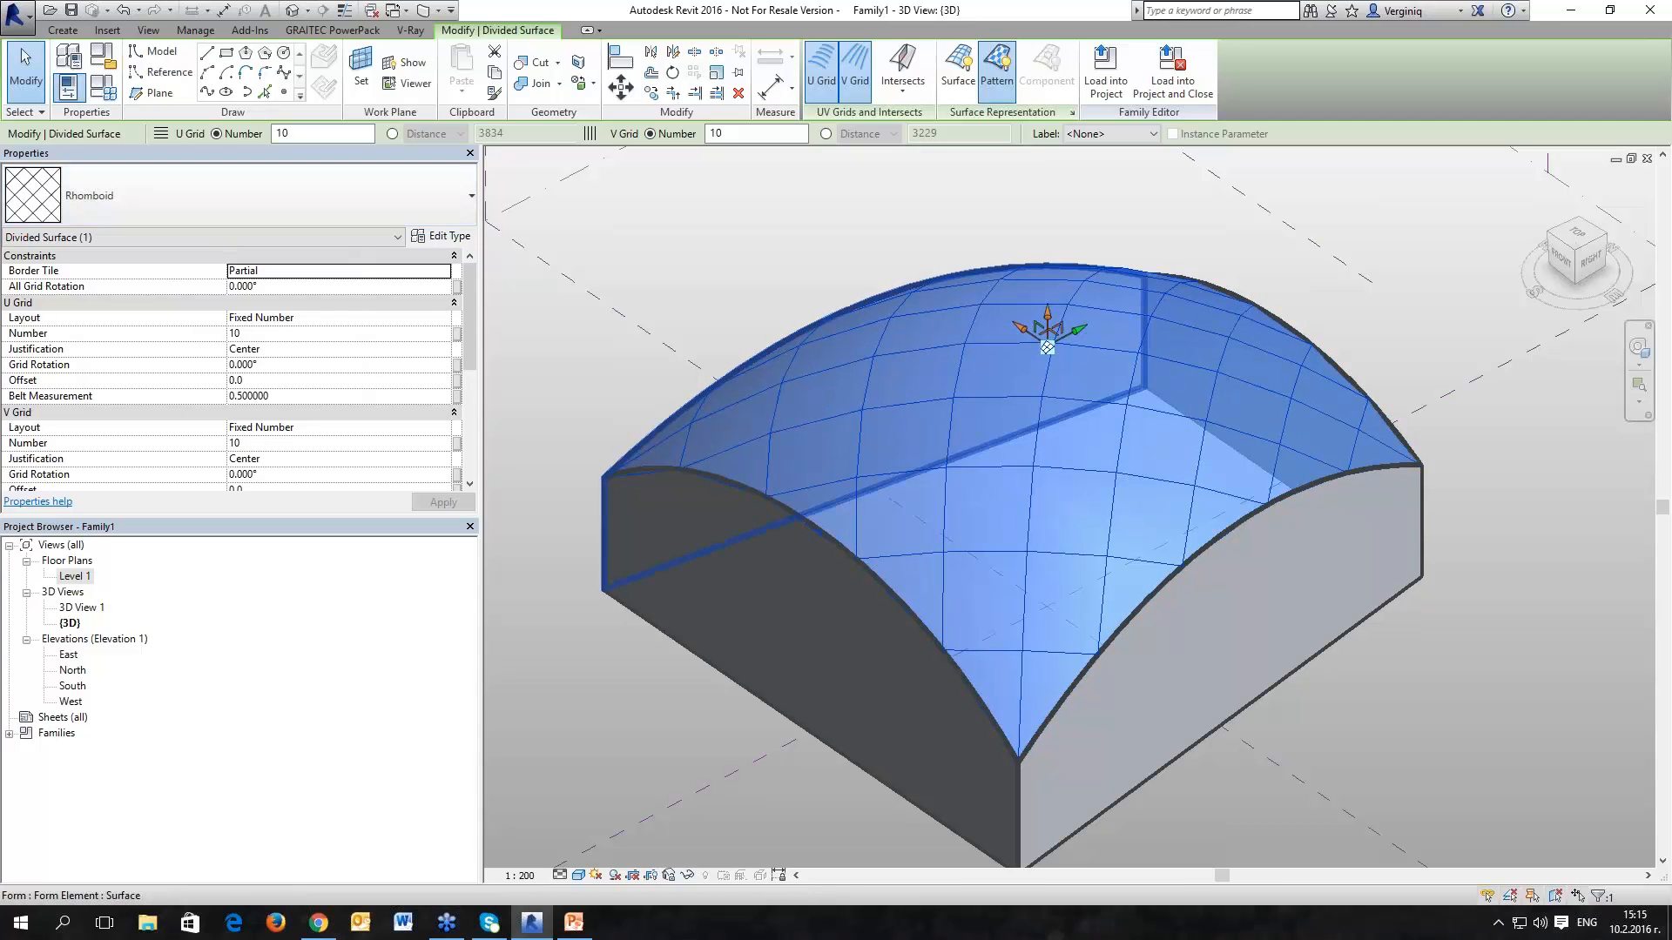
# Step: Set the divided surface's U grid layout to Maximum Spacing with a distance of 2000 mm
pyautogui.click(431, 321)
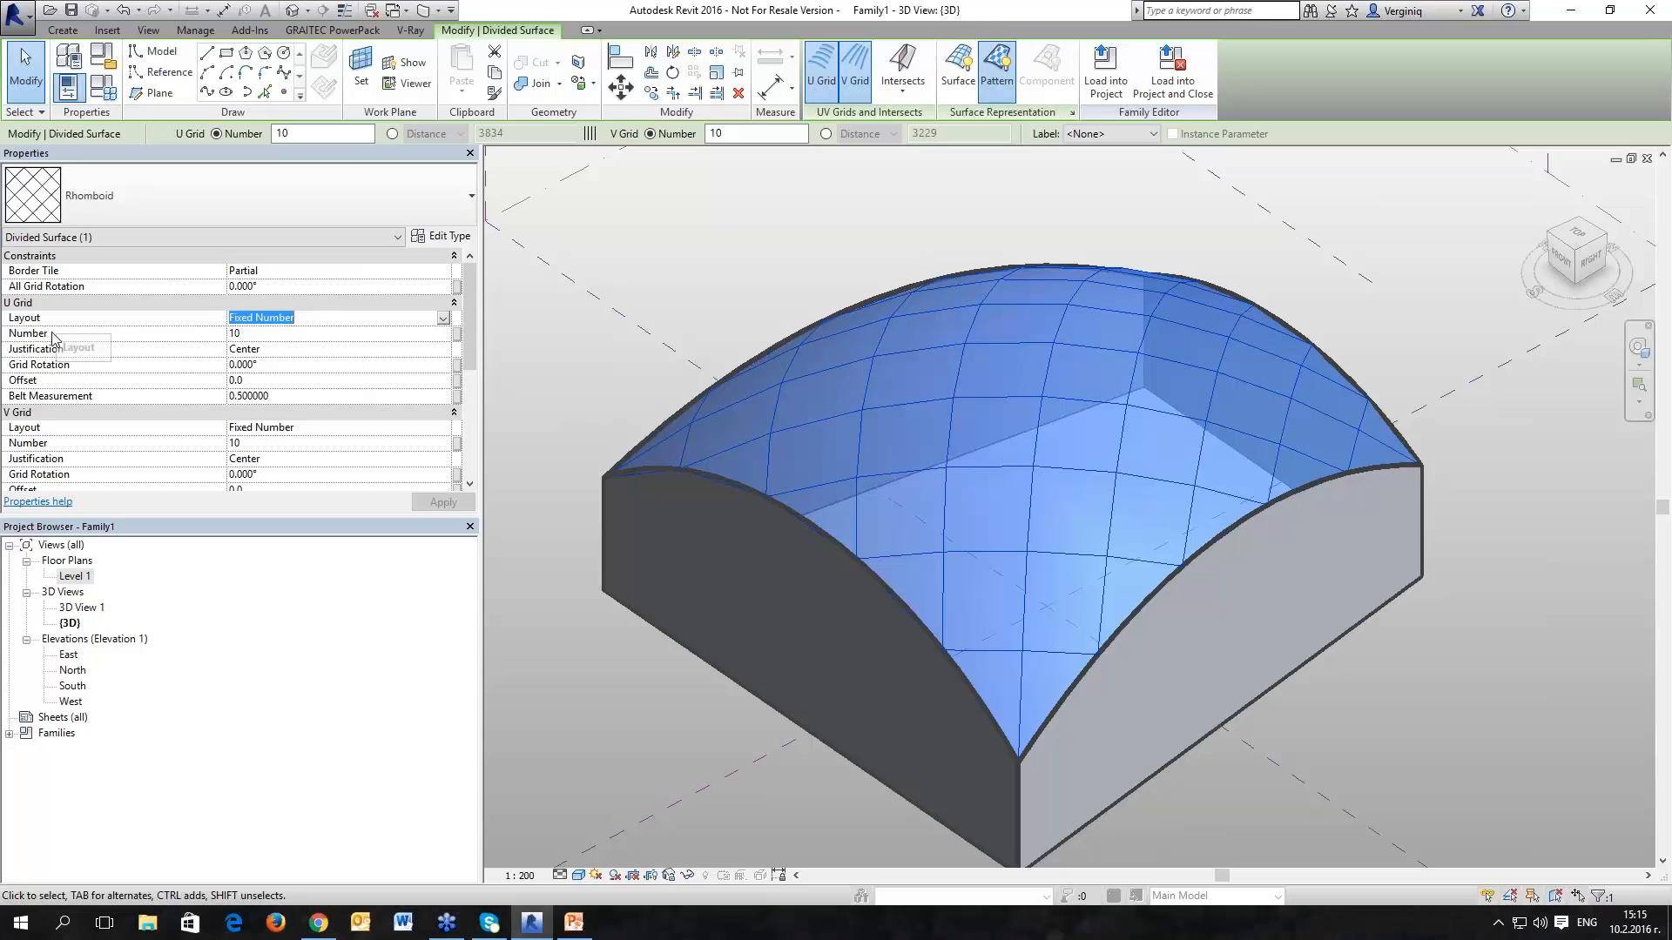
pyautogui.click(443, 319)
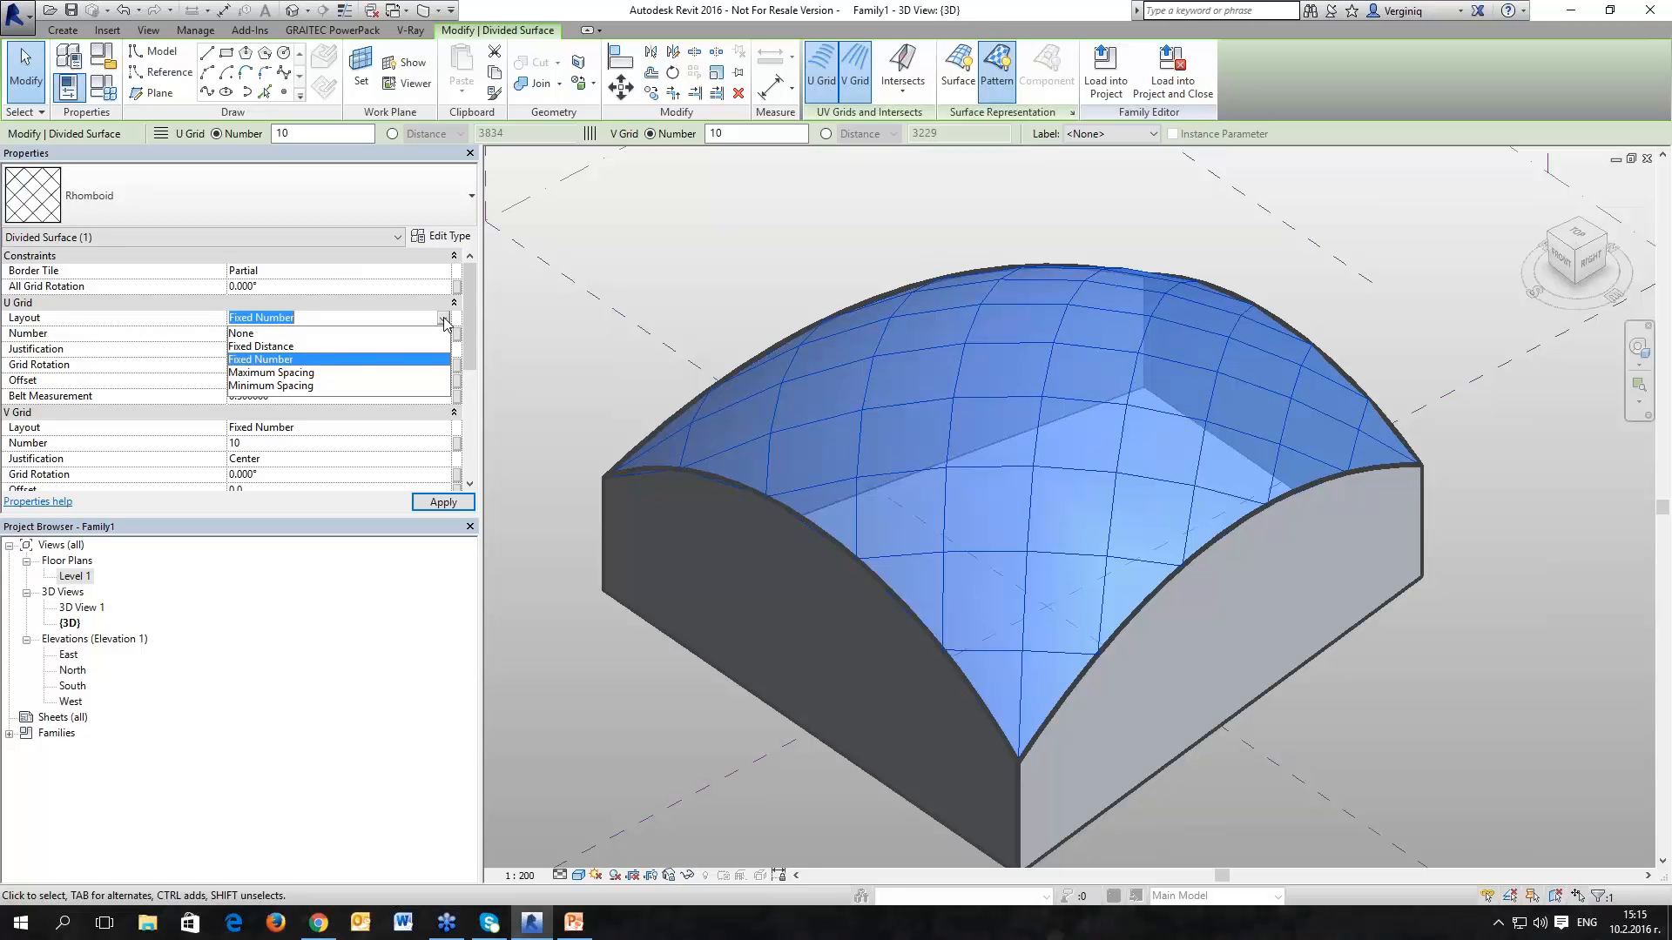
pyautogui.click(270, 373)
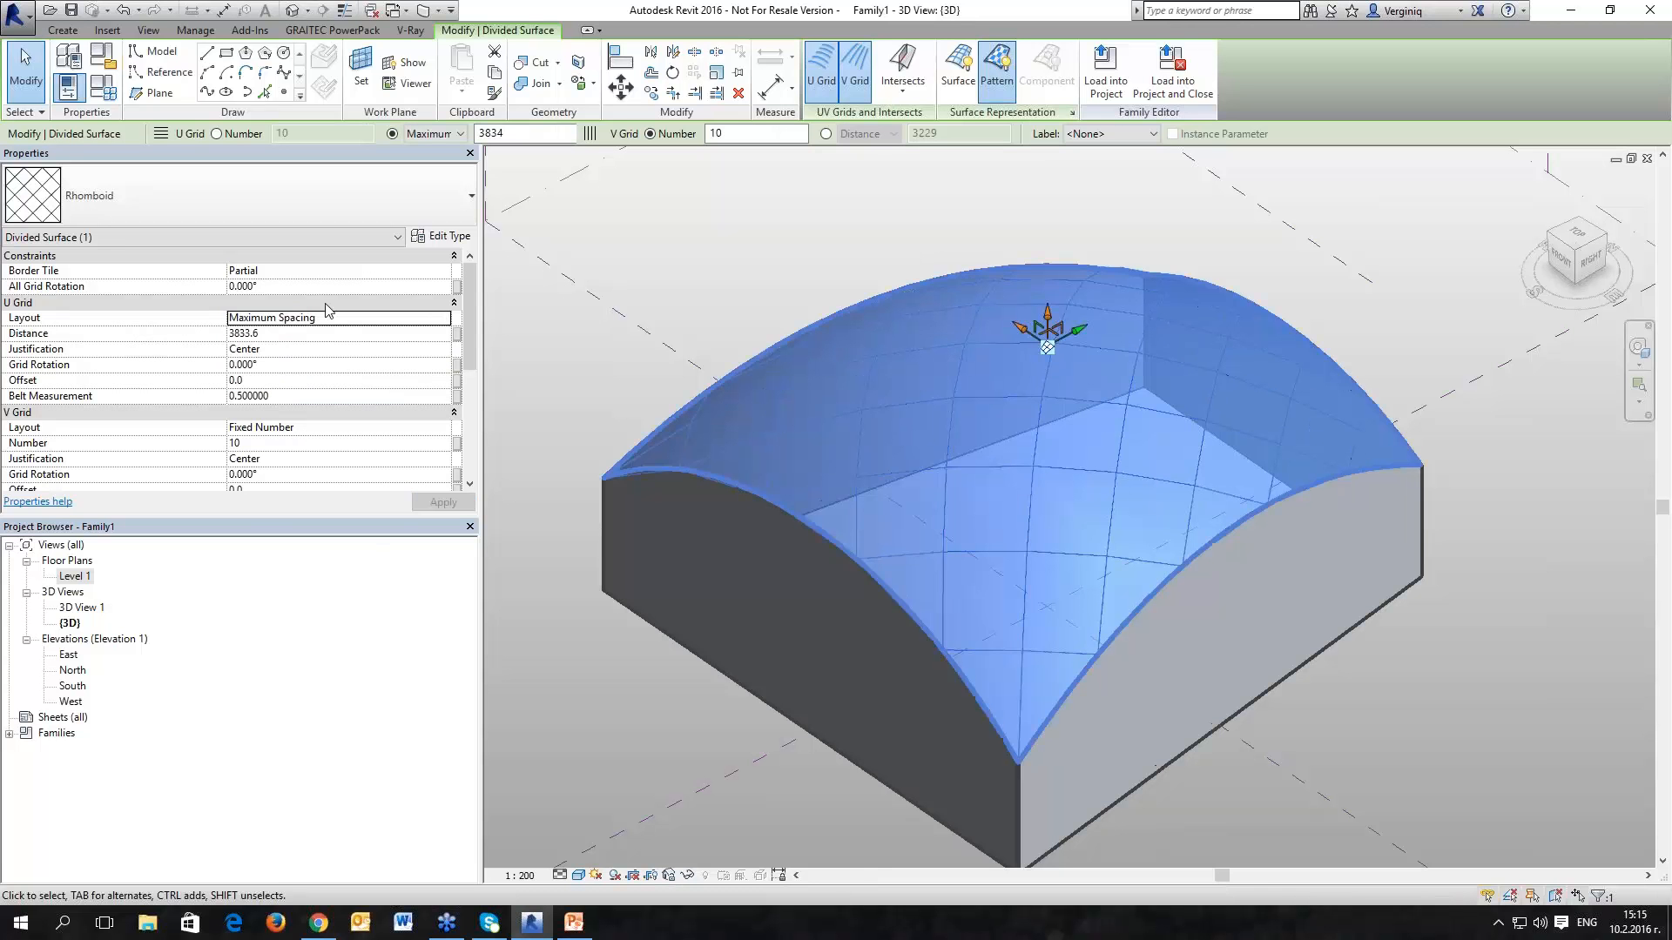
pyautogui.click(302, 333)
pyautogui.write('200')
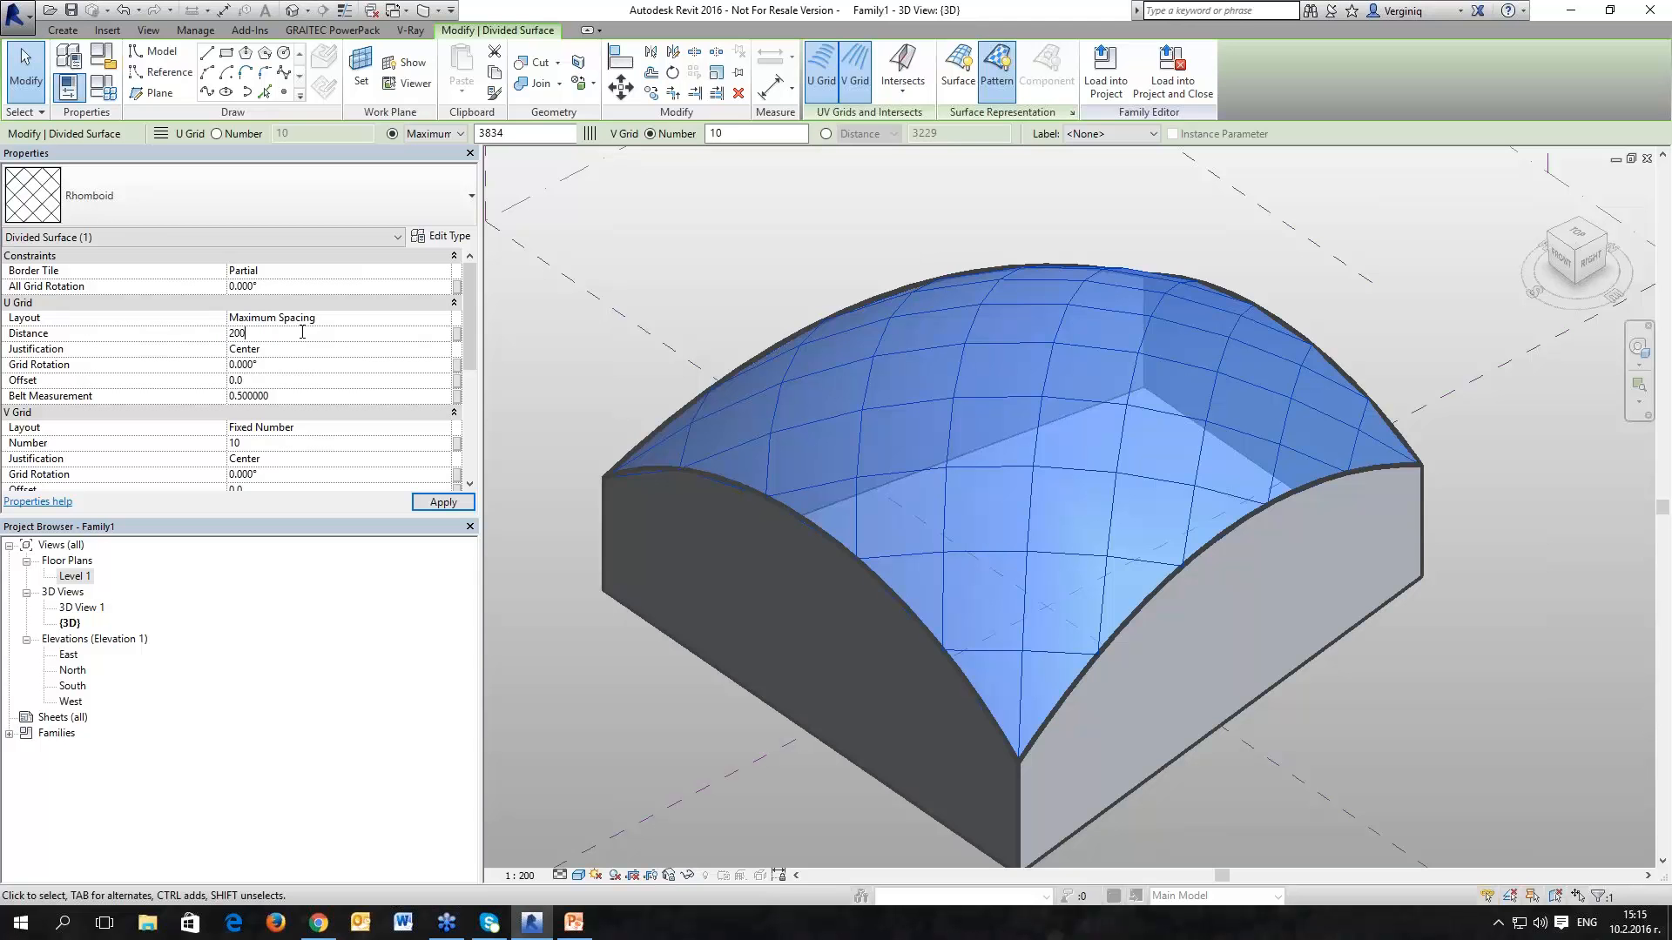
pyautogui.press('Return')
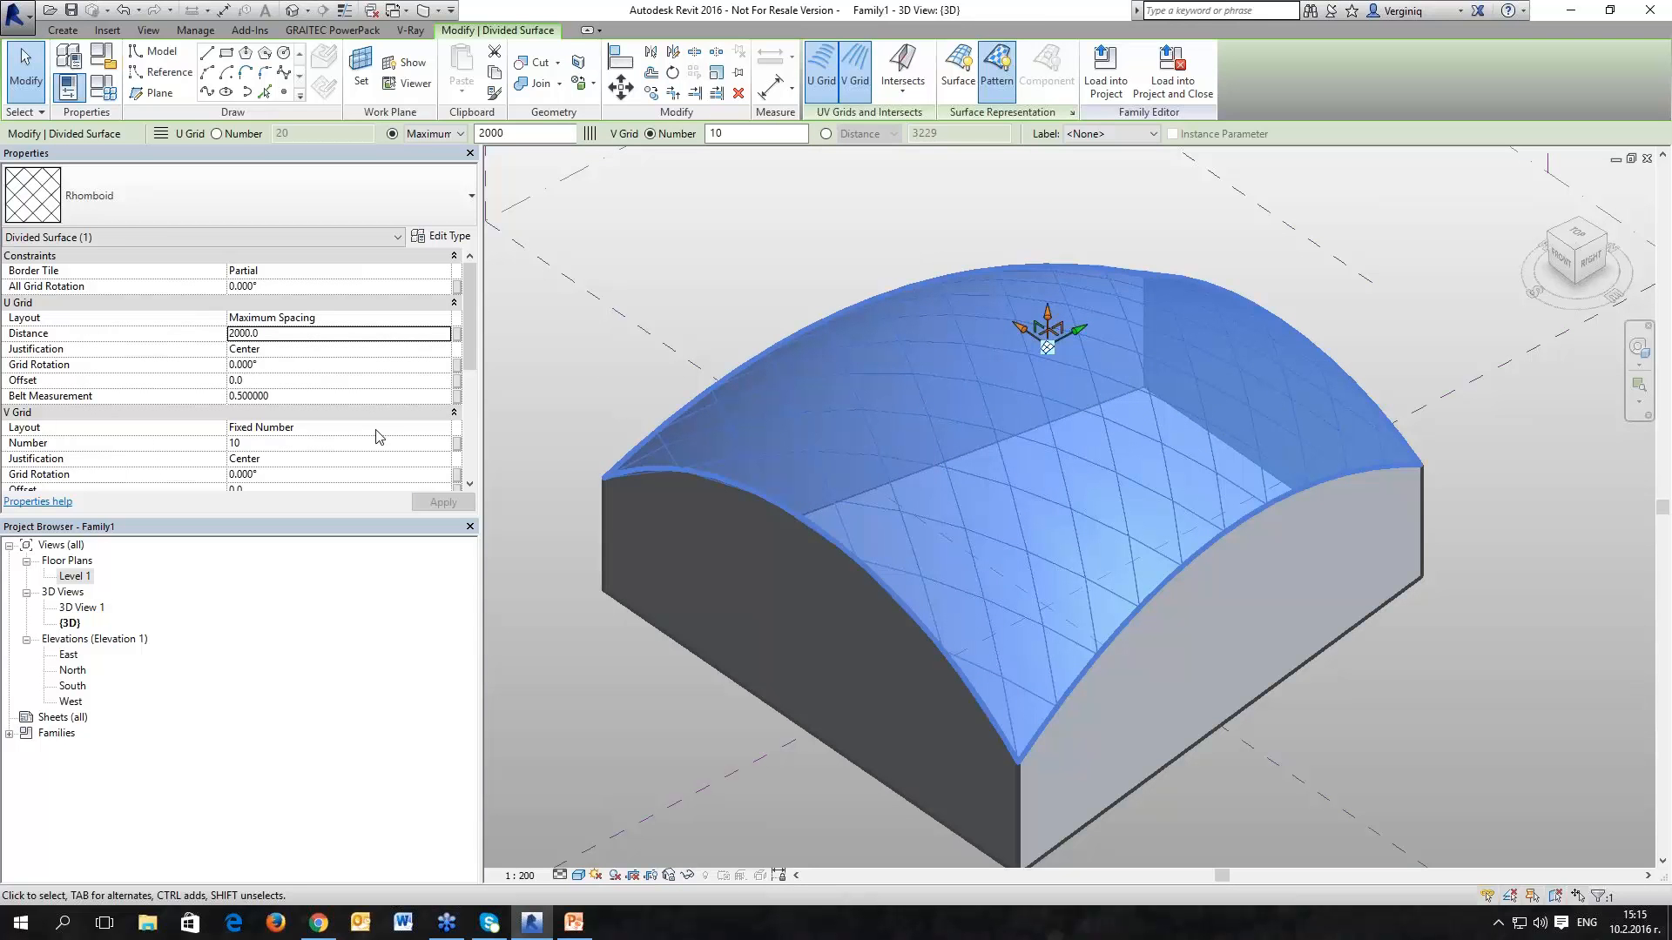
# Step: Set the divided surface's V grid layout to Maximum Spacing with a distance of 2000 mm
pyautogui.click(417, 431)
pyautogui.click(442, 428)
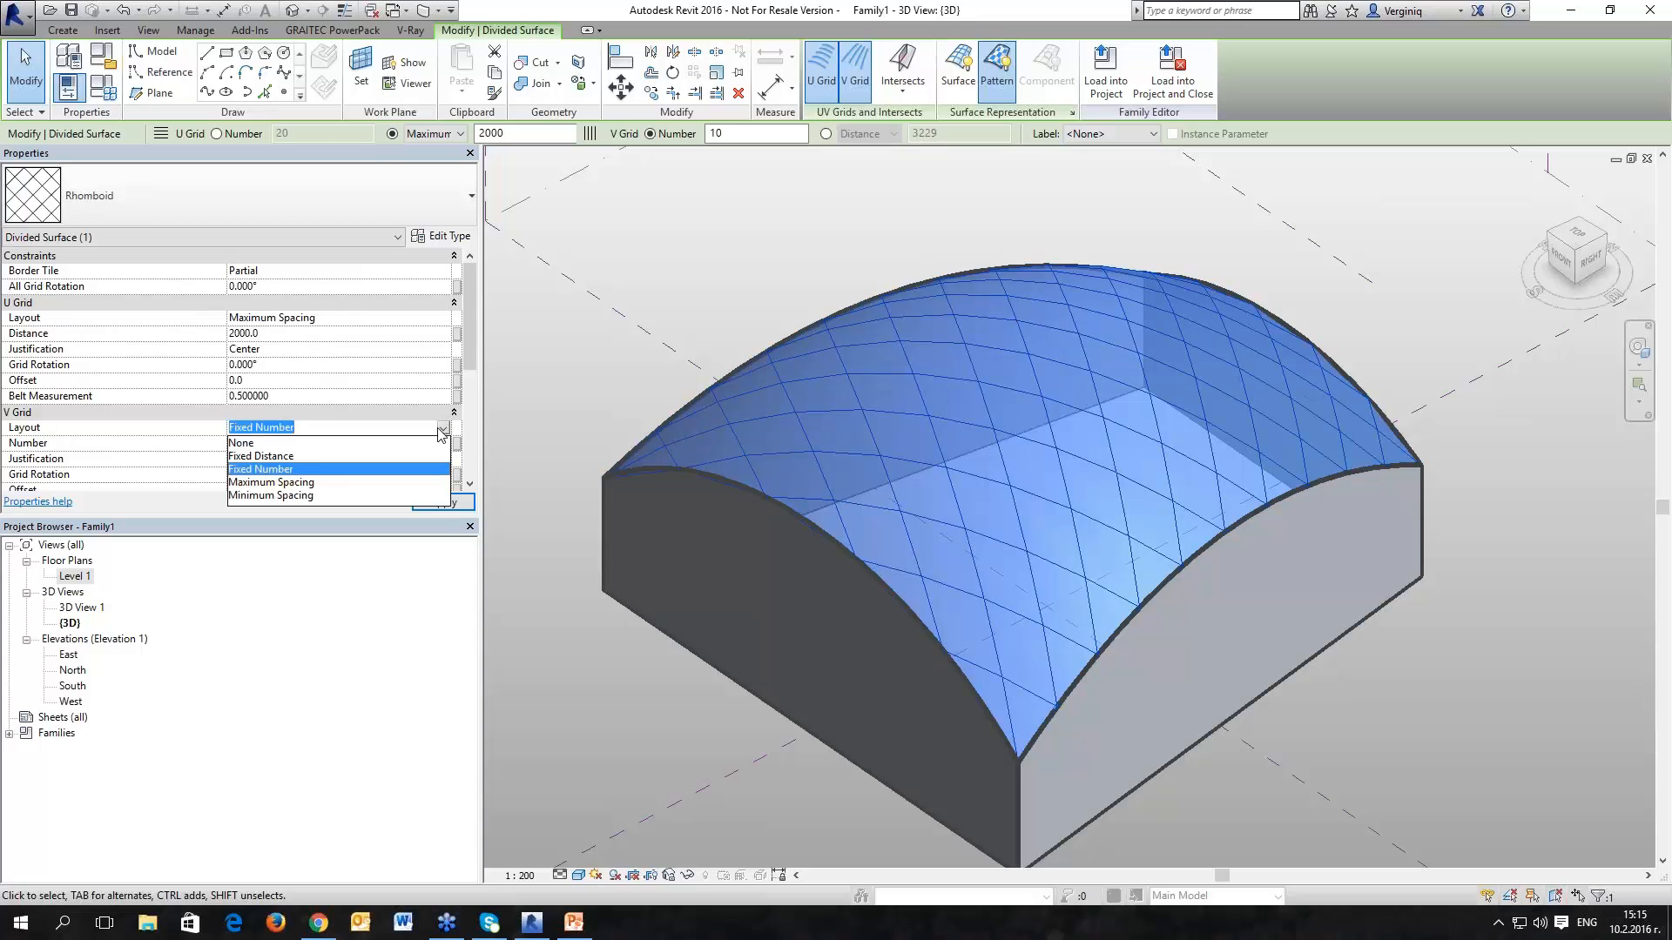
pyautogui.click(252, 482)
pyautogui.click(347, 444)
pyautogui.write('2000')
pyautogui.press('Return')
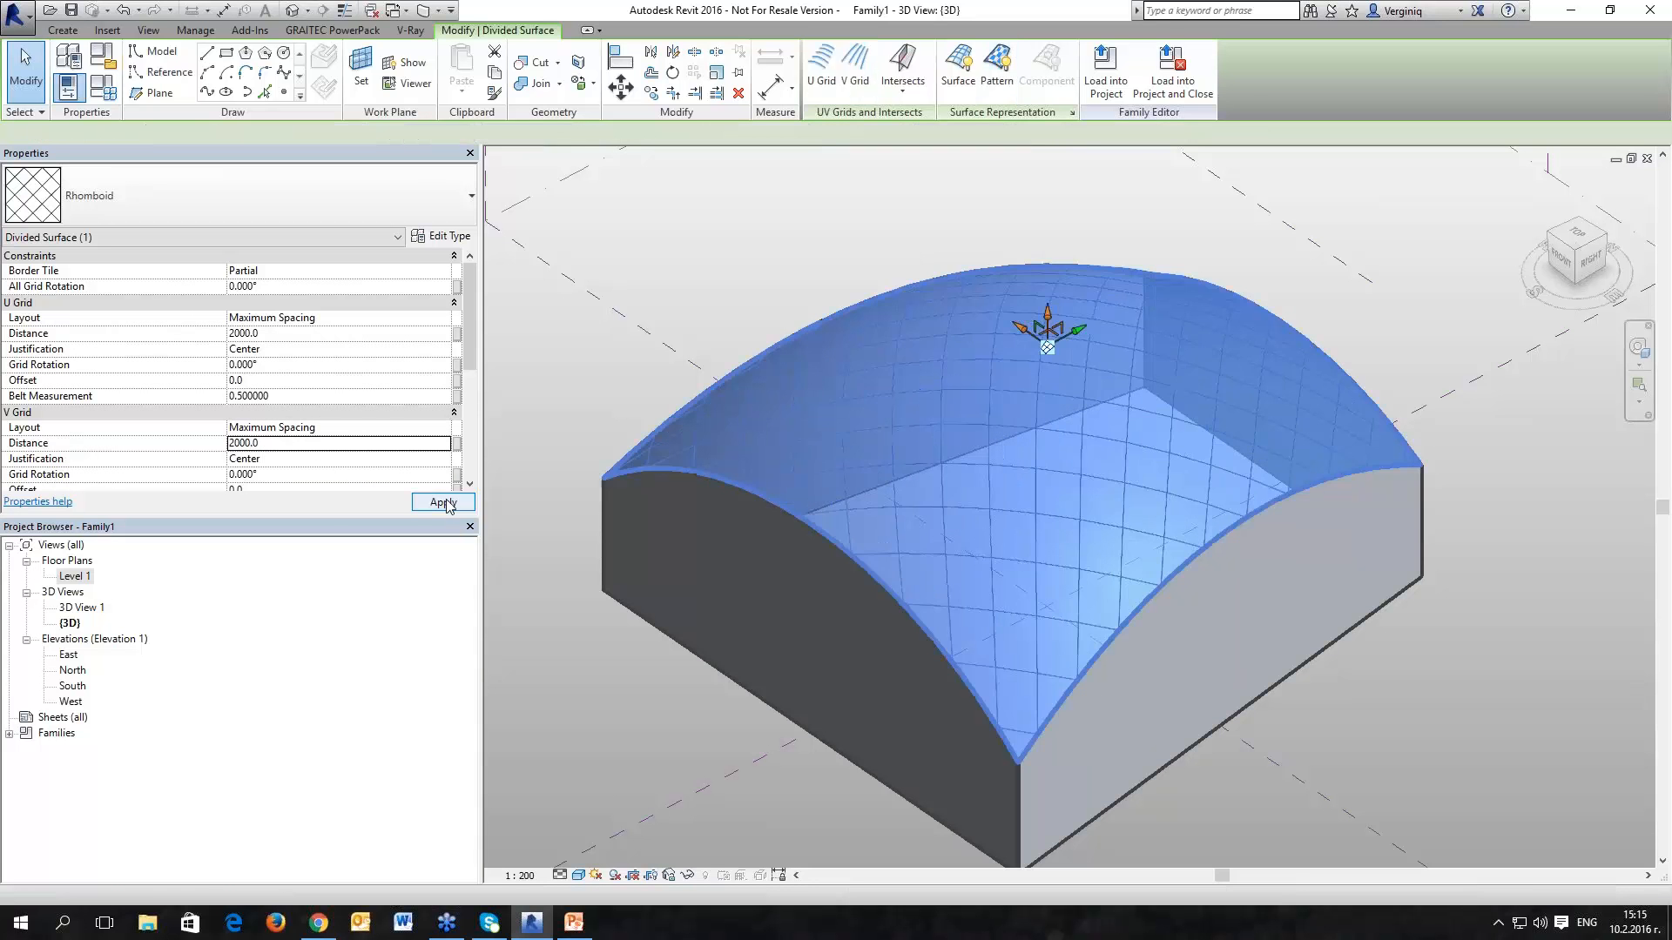
# Step: Clear the selection and examine the rhomboid pattern on the domed roof from several angles
pyautogui.click(609, 693)
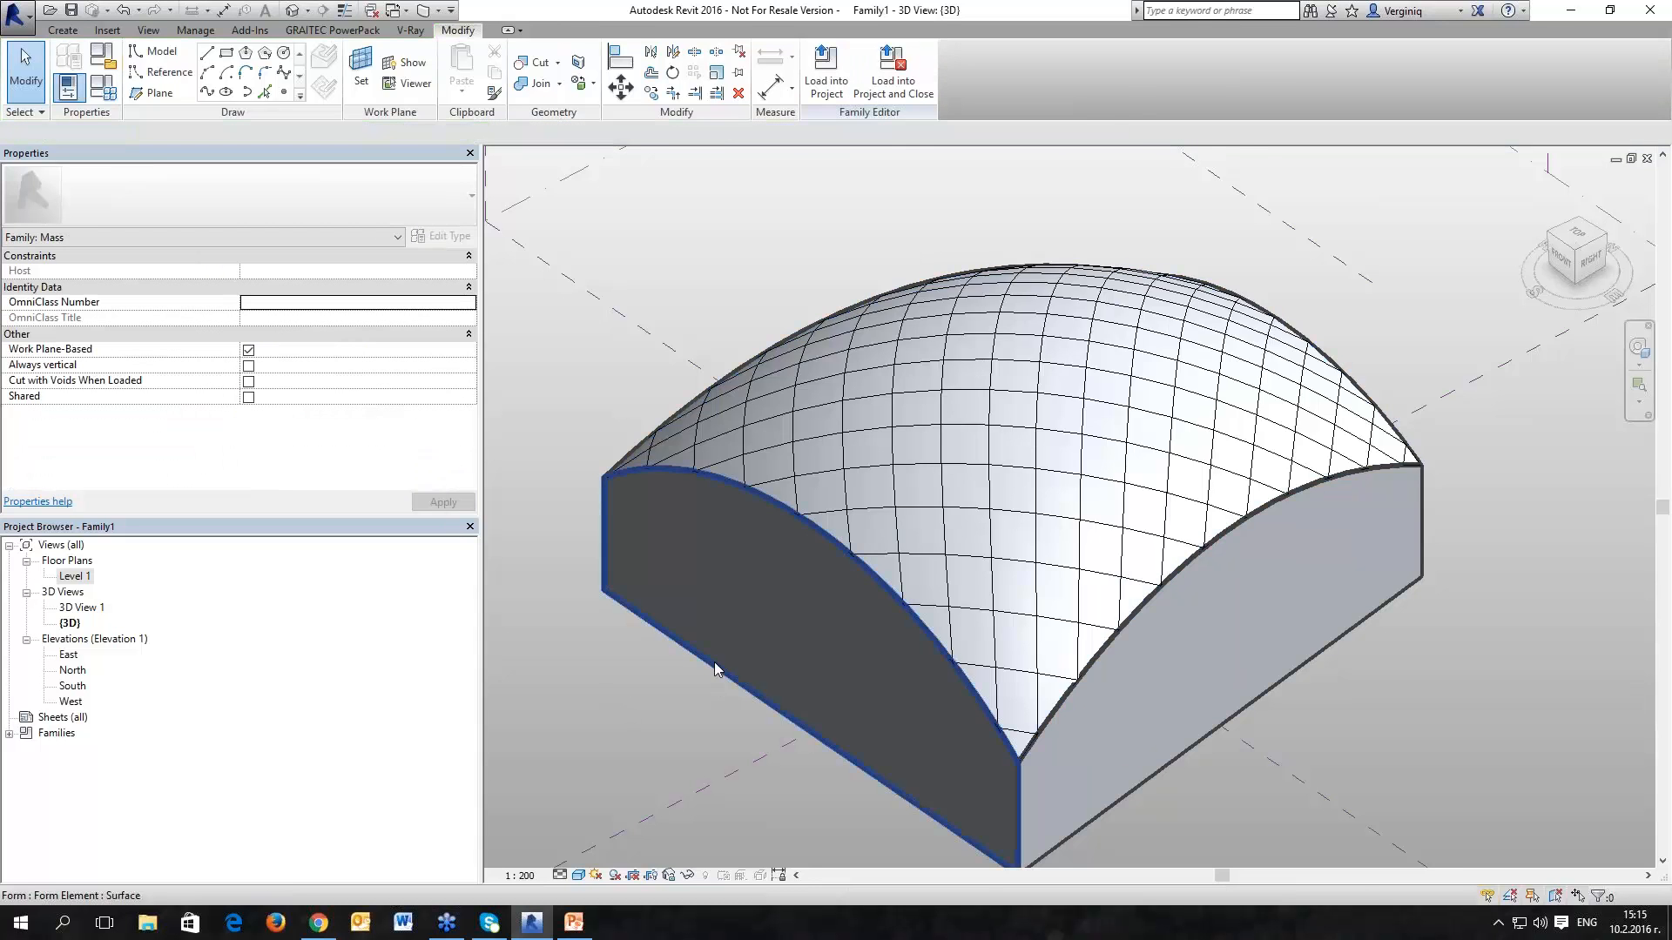
pyautogui.keyDown('shift'); pyautogui.moveTo(610, 693); pyautogui.dragTo(728, 634, button='middle'); pyautogui.keyUp('shift')
pyautogui.keyDown('shift'); pyautogui.moveTo(862, 704); pyautogui.dragTo(1024, 653, button='middle'); pyautogui.keyUp('shift')
pyautogui.scroll(2, 906, 810)
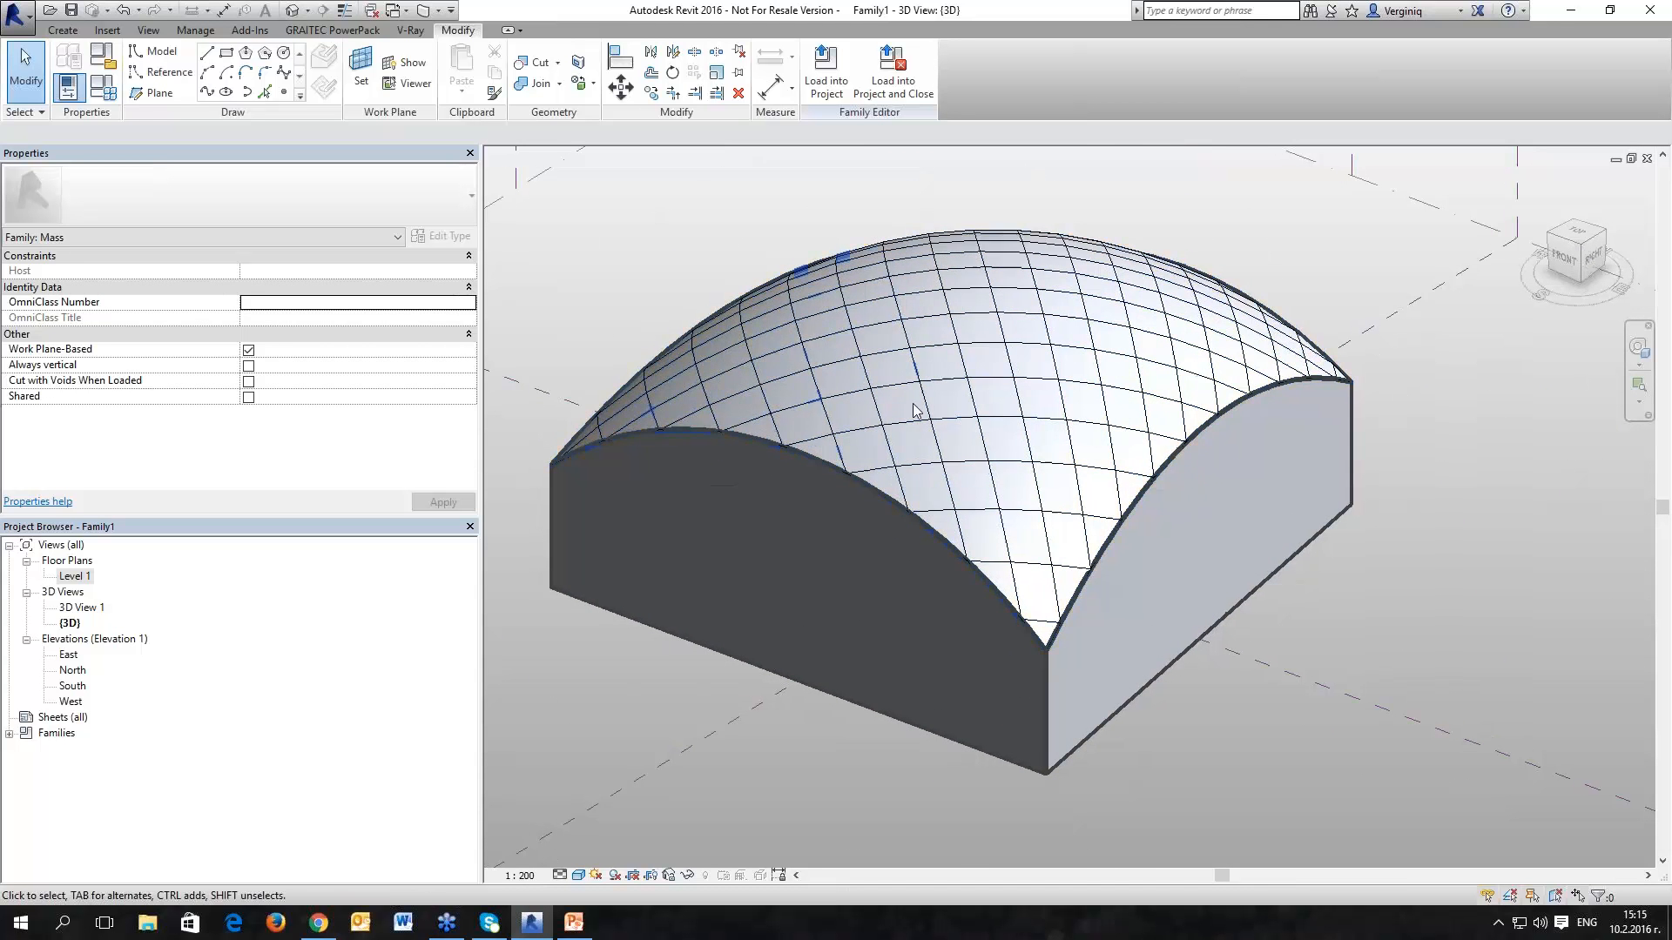
pyautogui.scroll(1, 905, 401)
pyautogui.keyDown('shift'); pyautogui.moveTo(1059, 500); pyautogui.dragTo(793, 490, button='middle'); pyautogui.keyUp('shift')
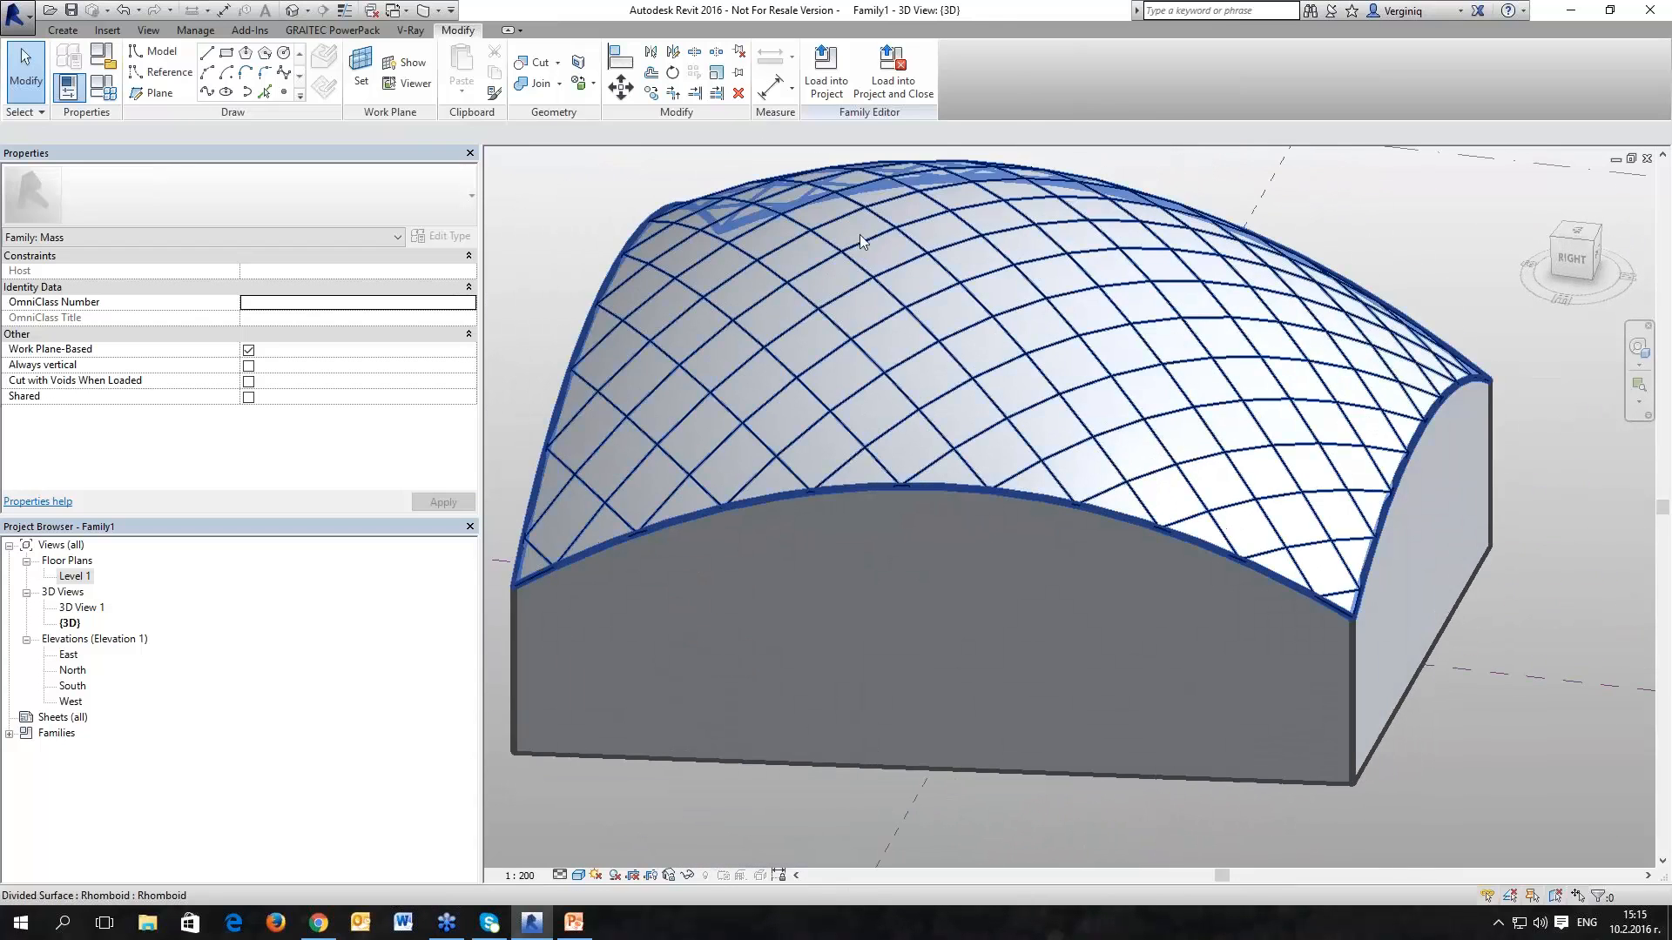
pyautogui.keyDown('shift'); pyautogui.moveTo(1045, 409); pyautogui.dragTo(1035, 432, button='middle'); pyautogui.keyUp('shift')
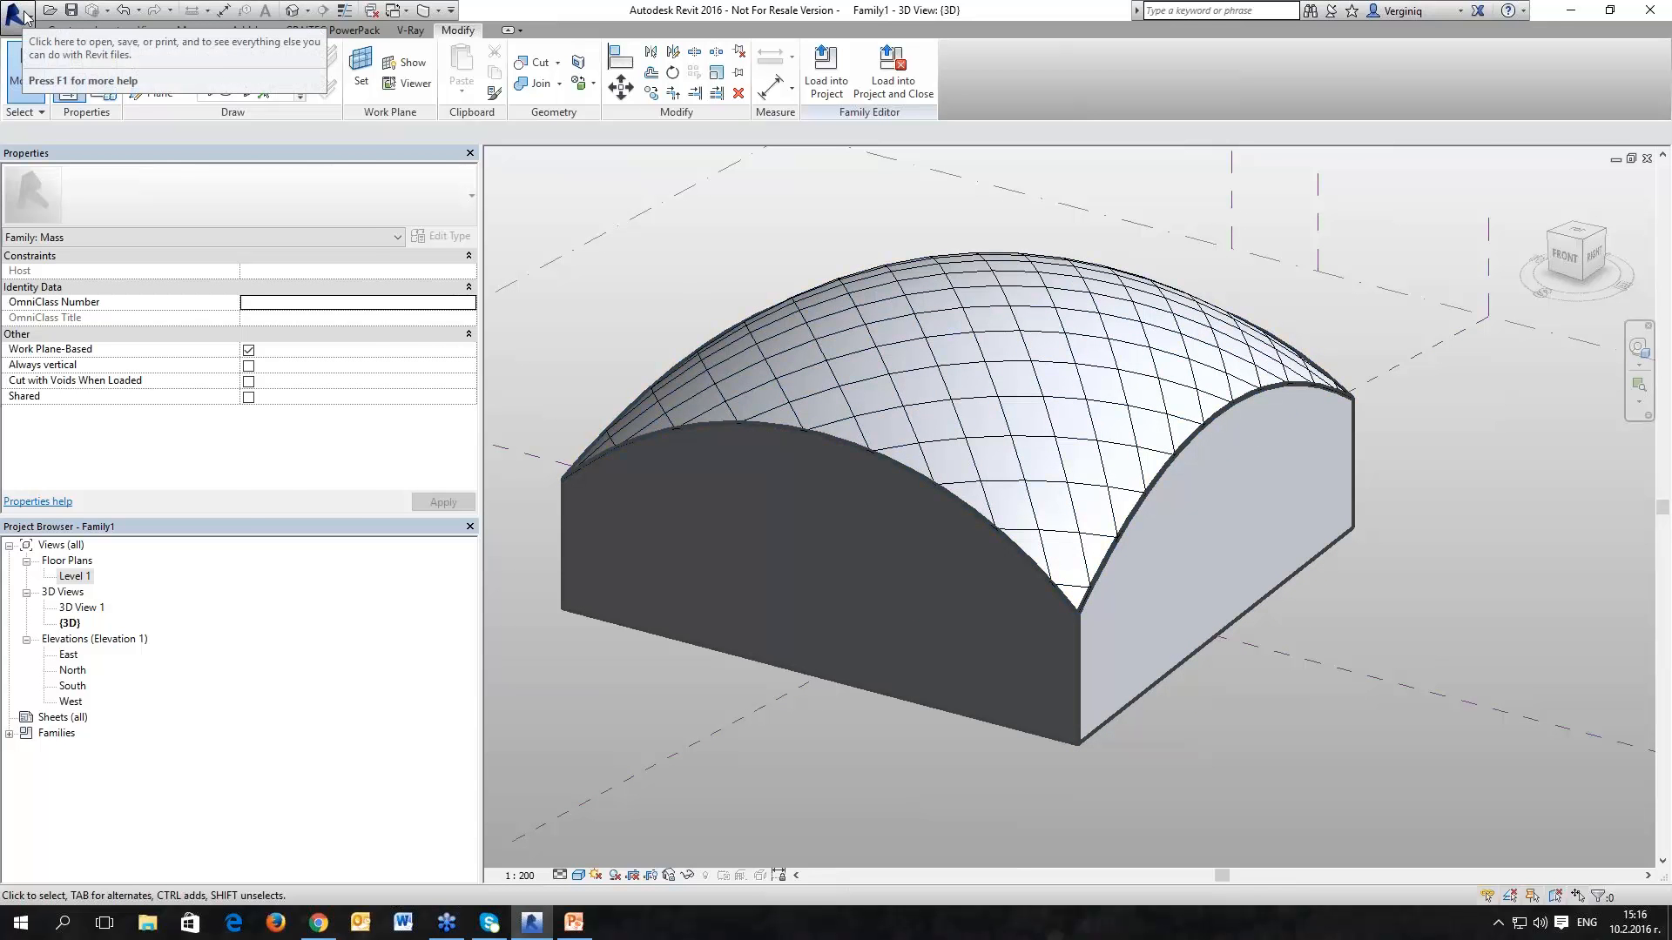
# Step: Create a new project from the Structural Template
pyautogui.click(10, 18)
pyautogui.moveTo(108, 79)
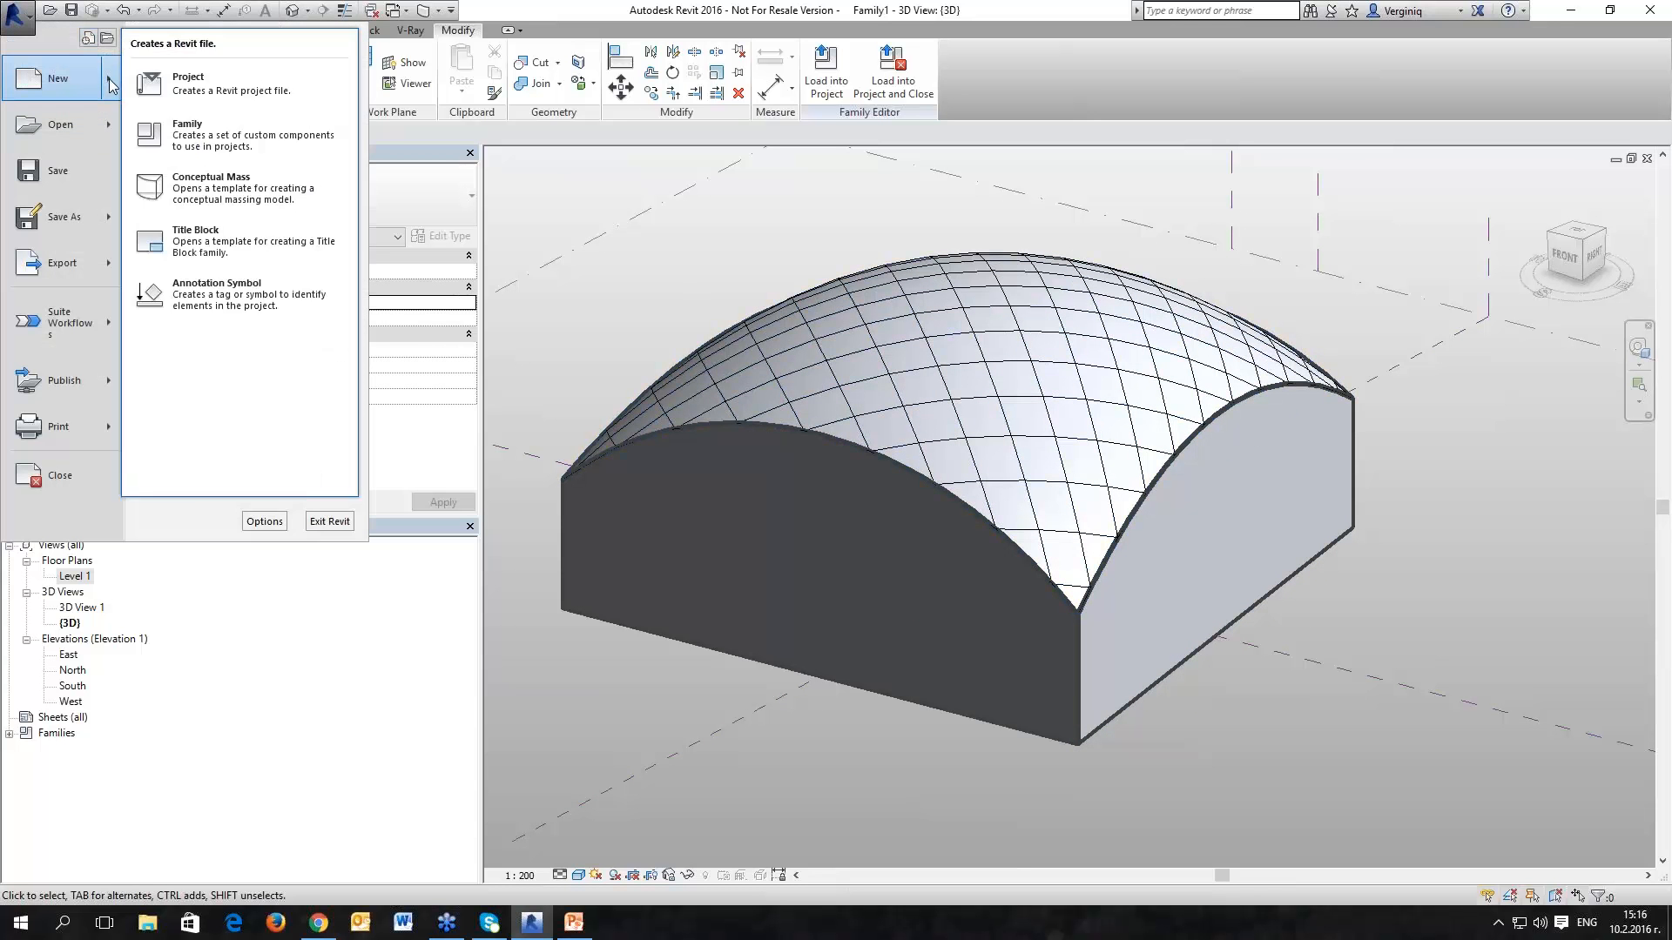
pyautogui.click(191, 85)
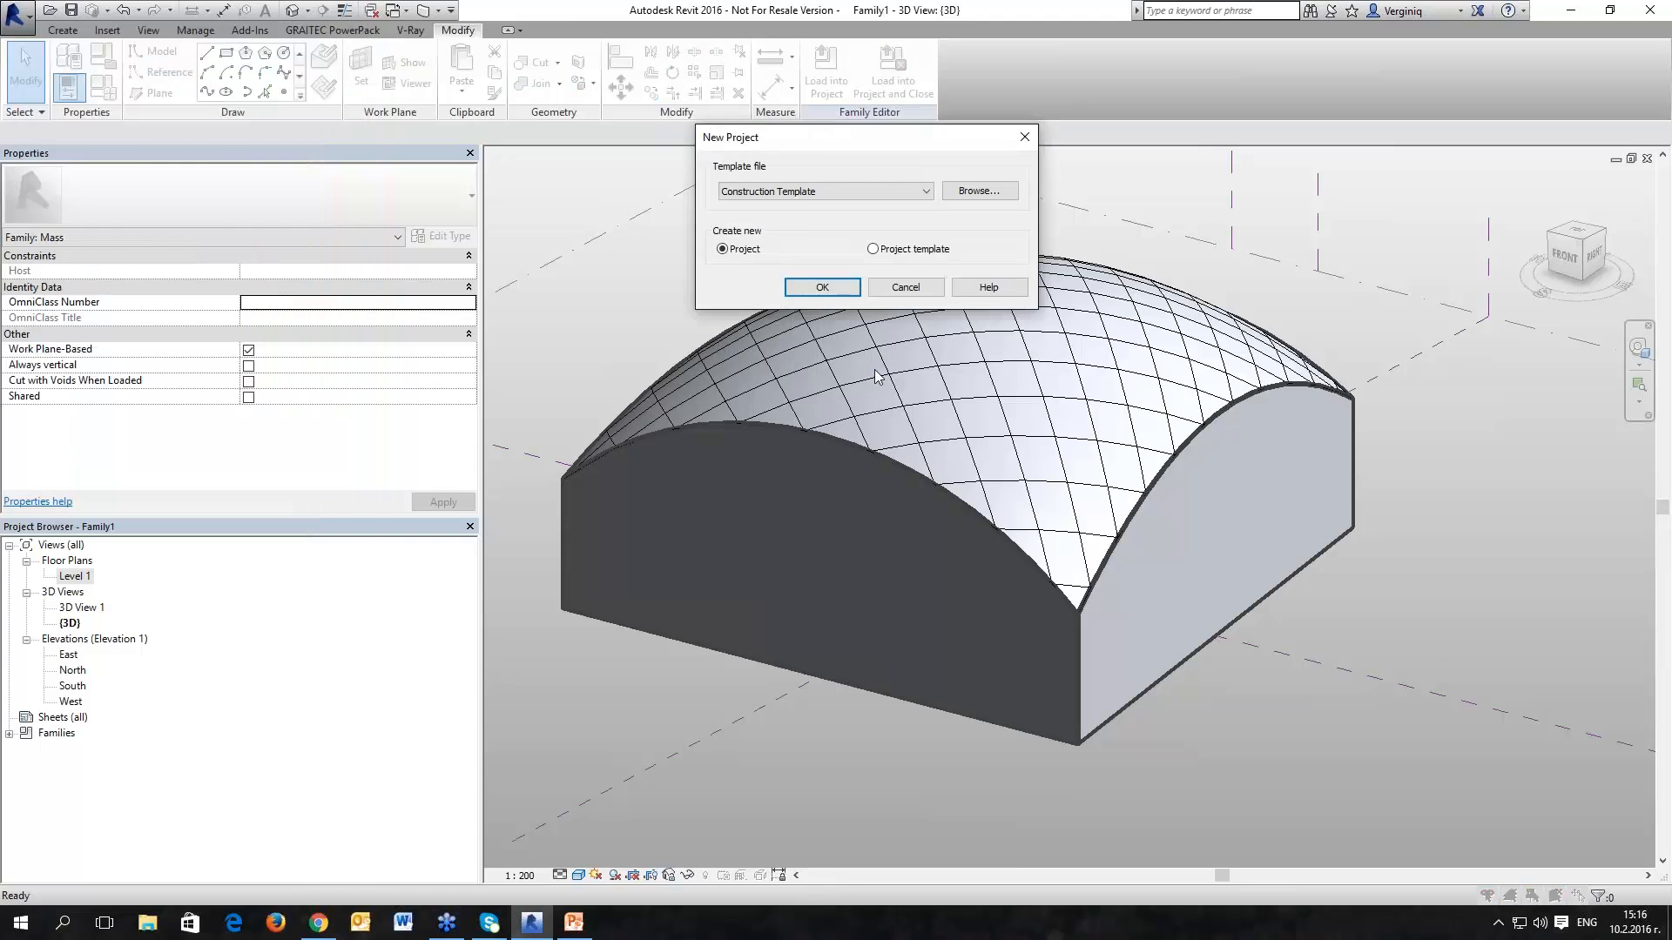
pyautogui.click(814, 192)
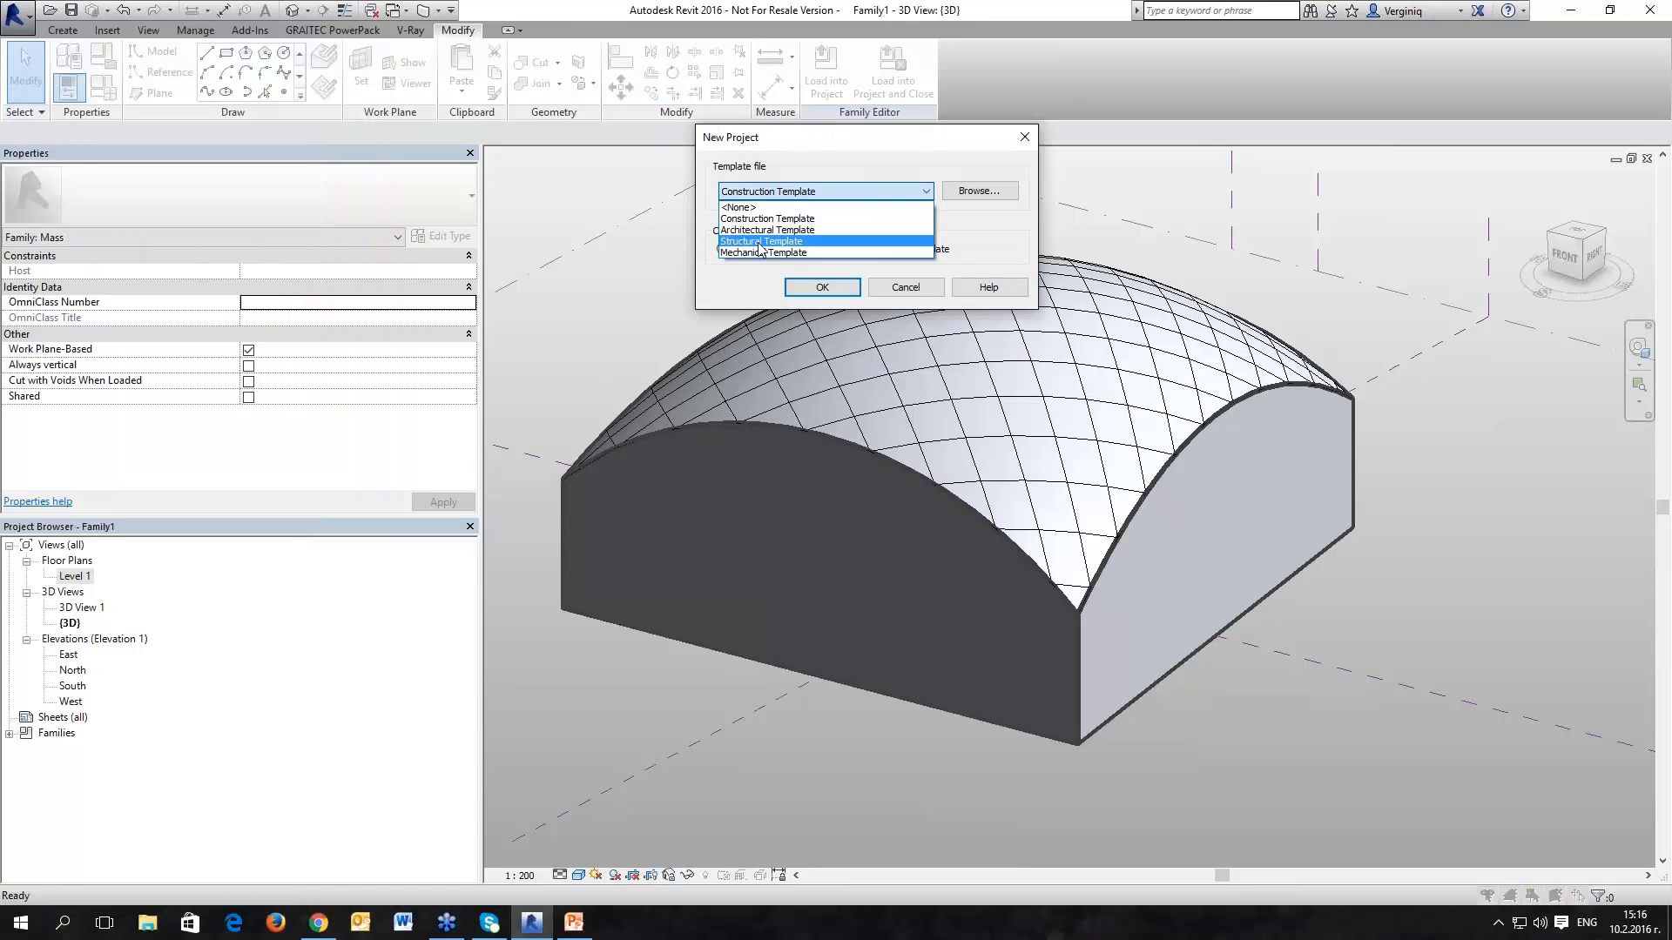
pyautogui.click(785, 242)
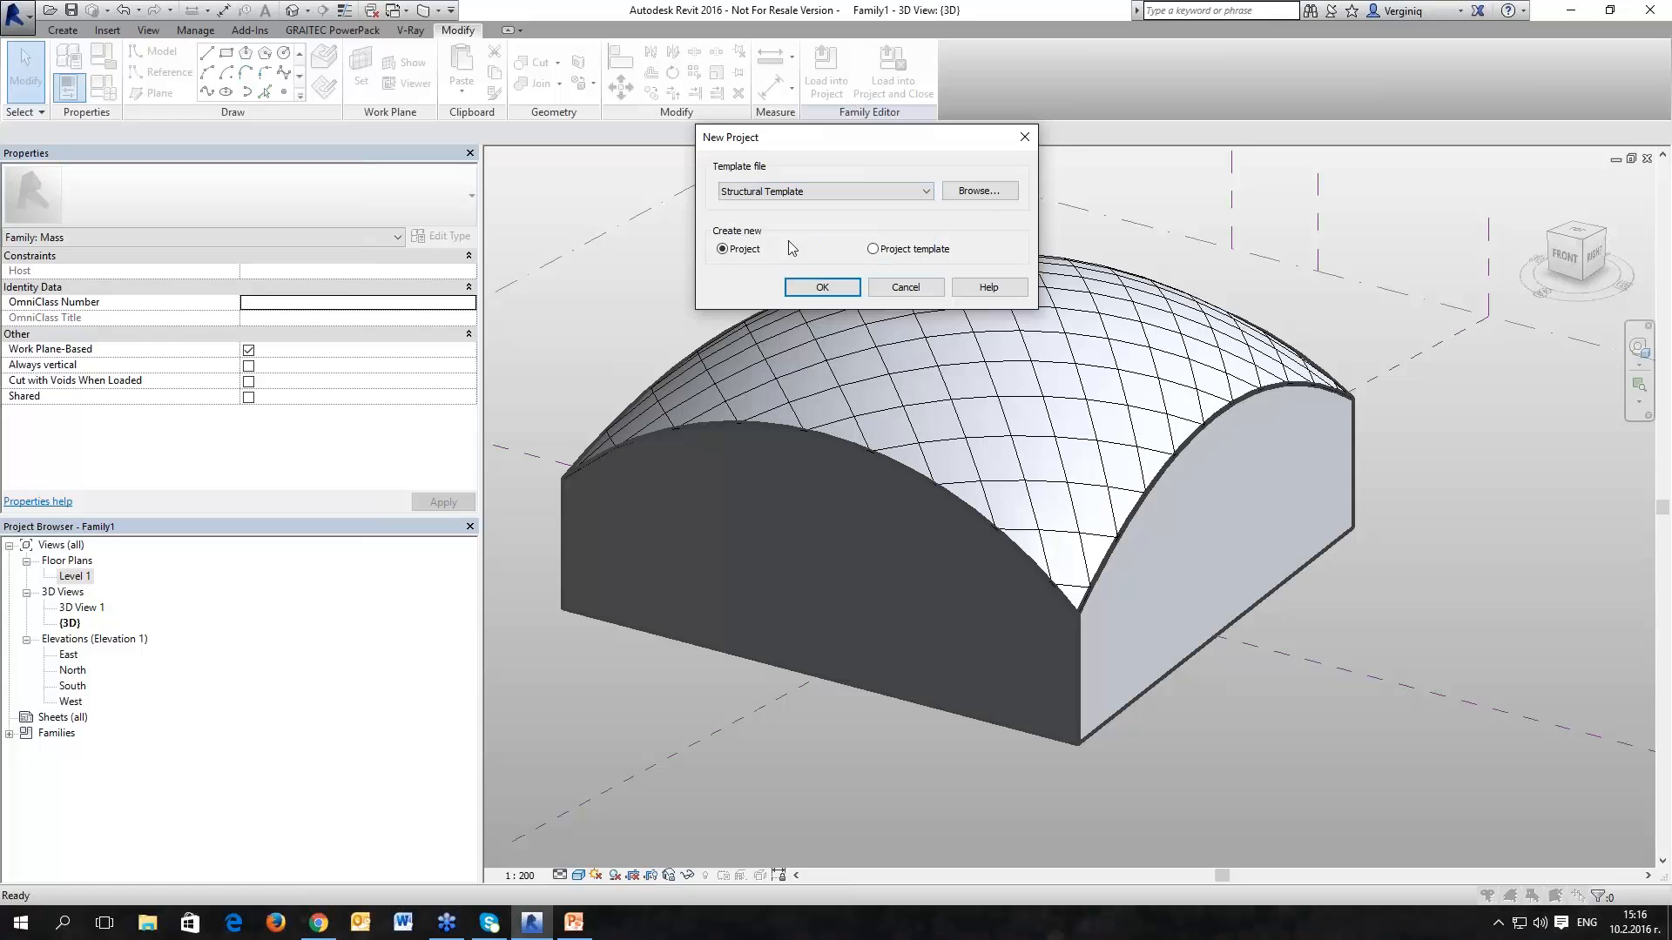
pyautogui.click(815, 291)
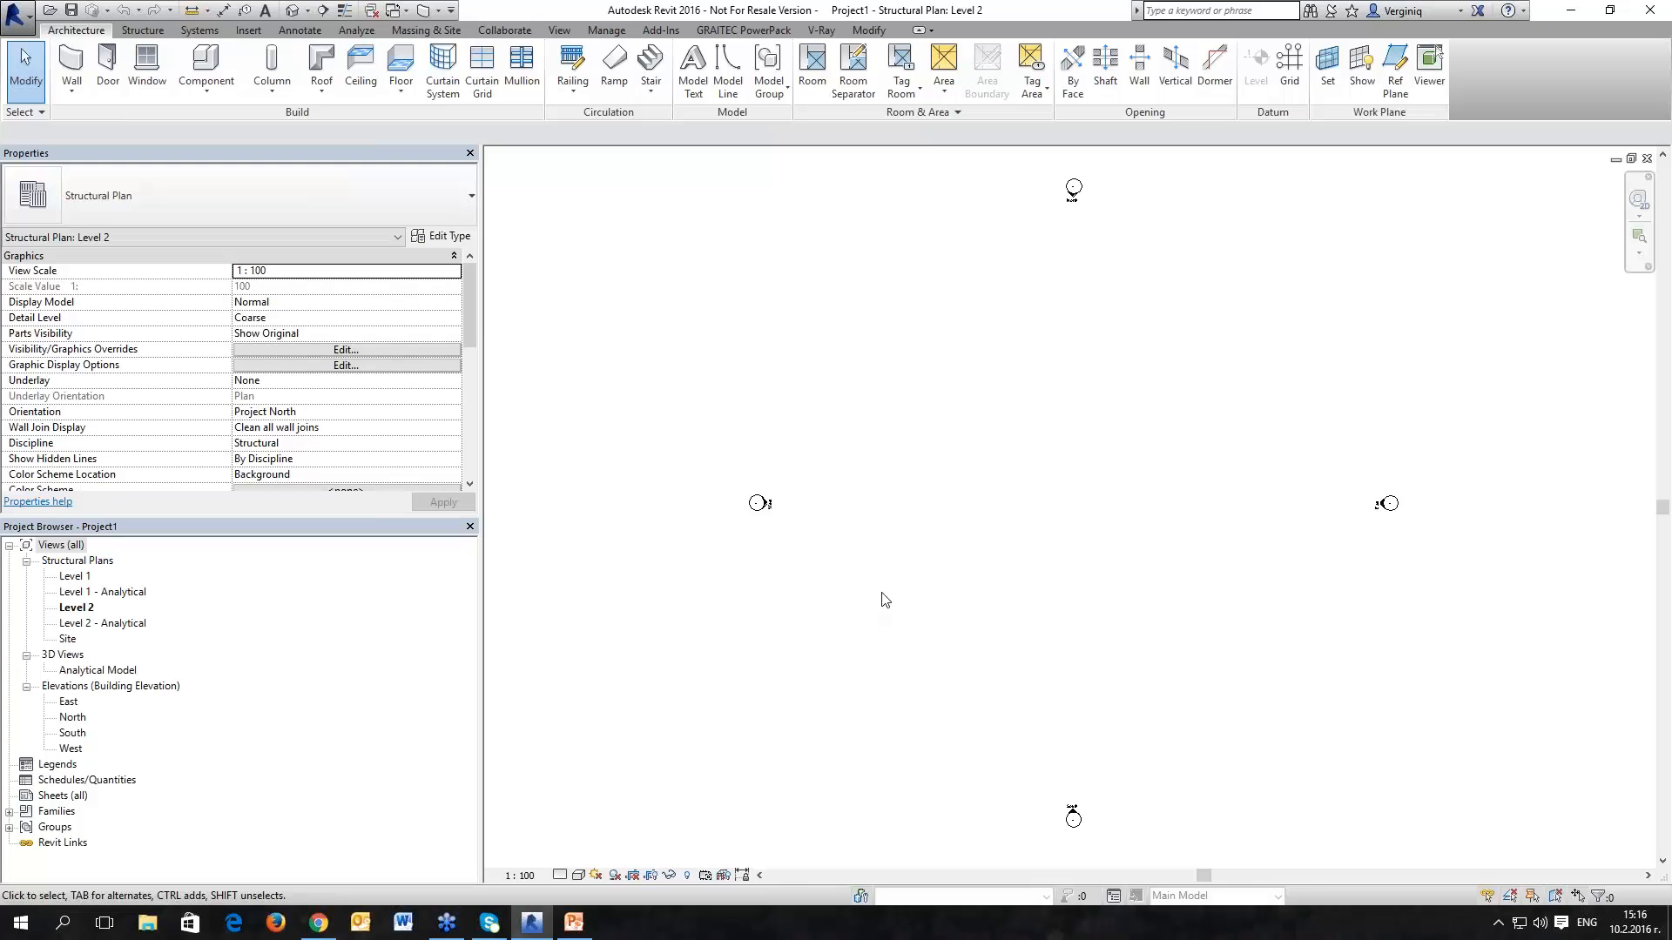
# Step: Open the new project's Site structural plan and tile it with the other open project and family views
pyautogui.press('w')
pyautogui.press('t')
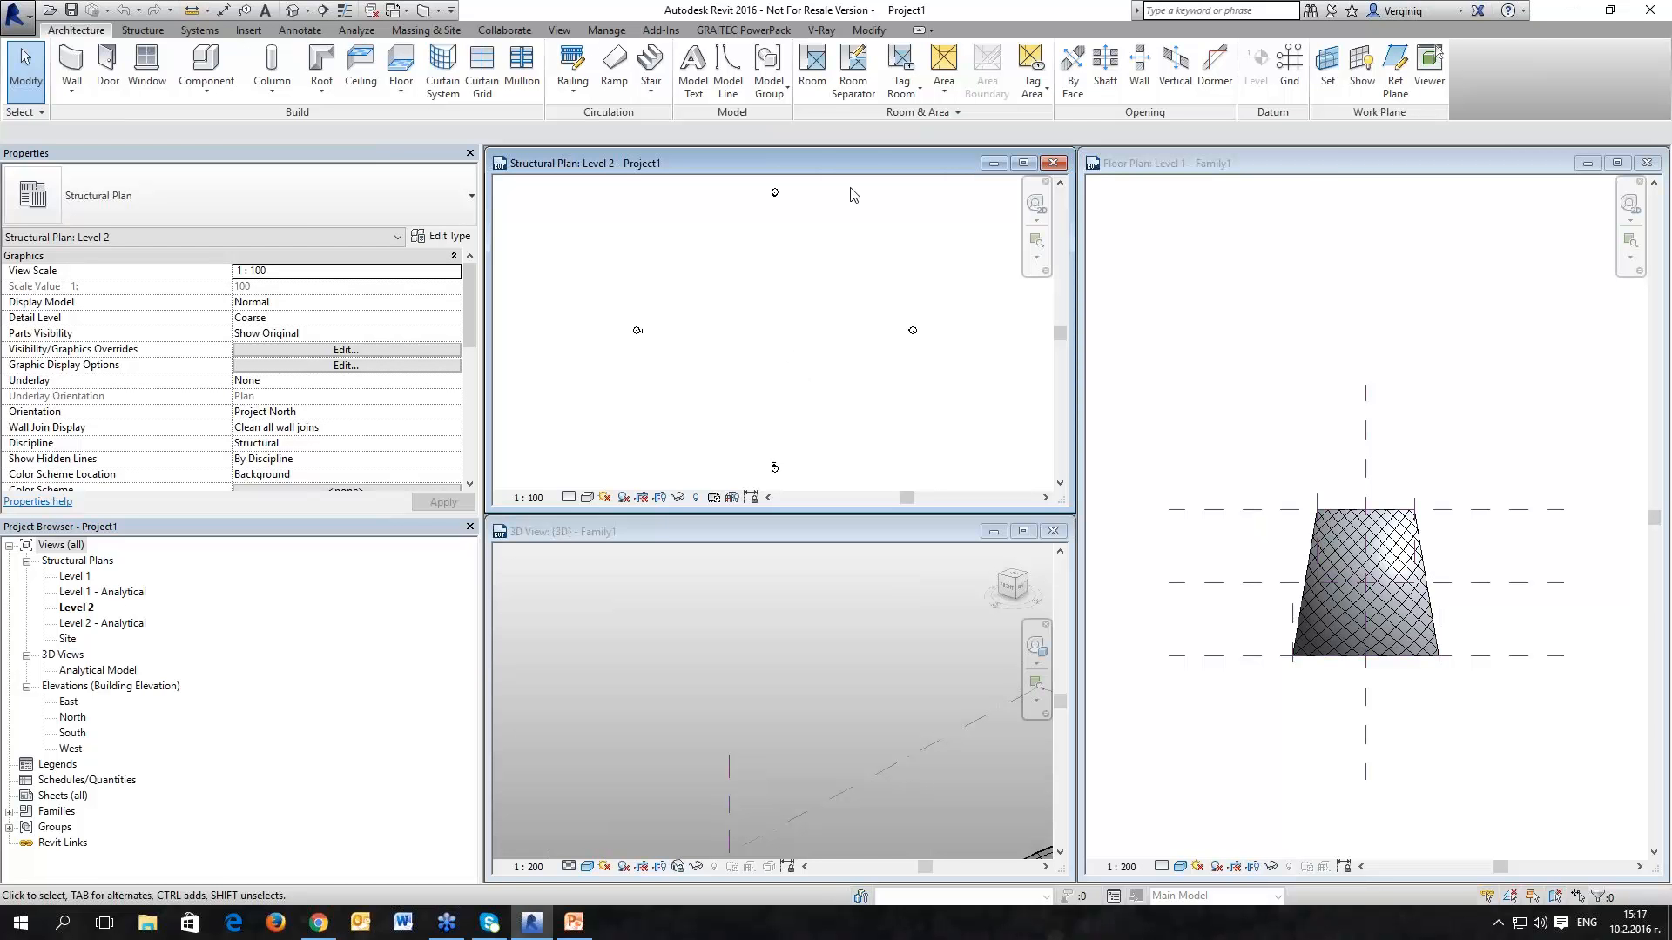
pyautogui.doubleClick(67, 641)
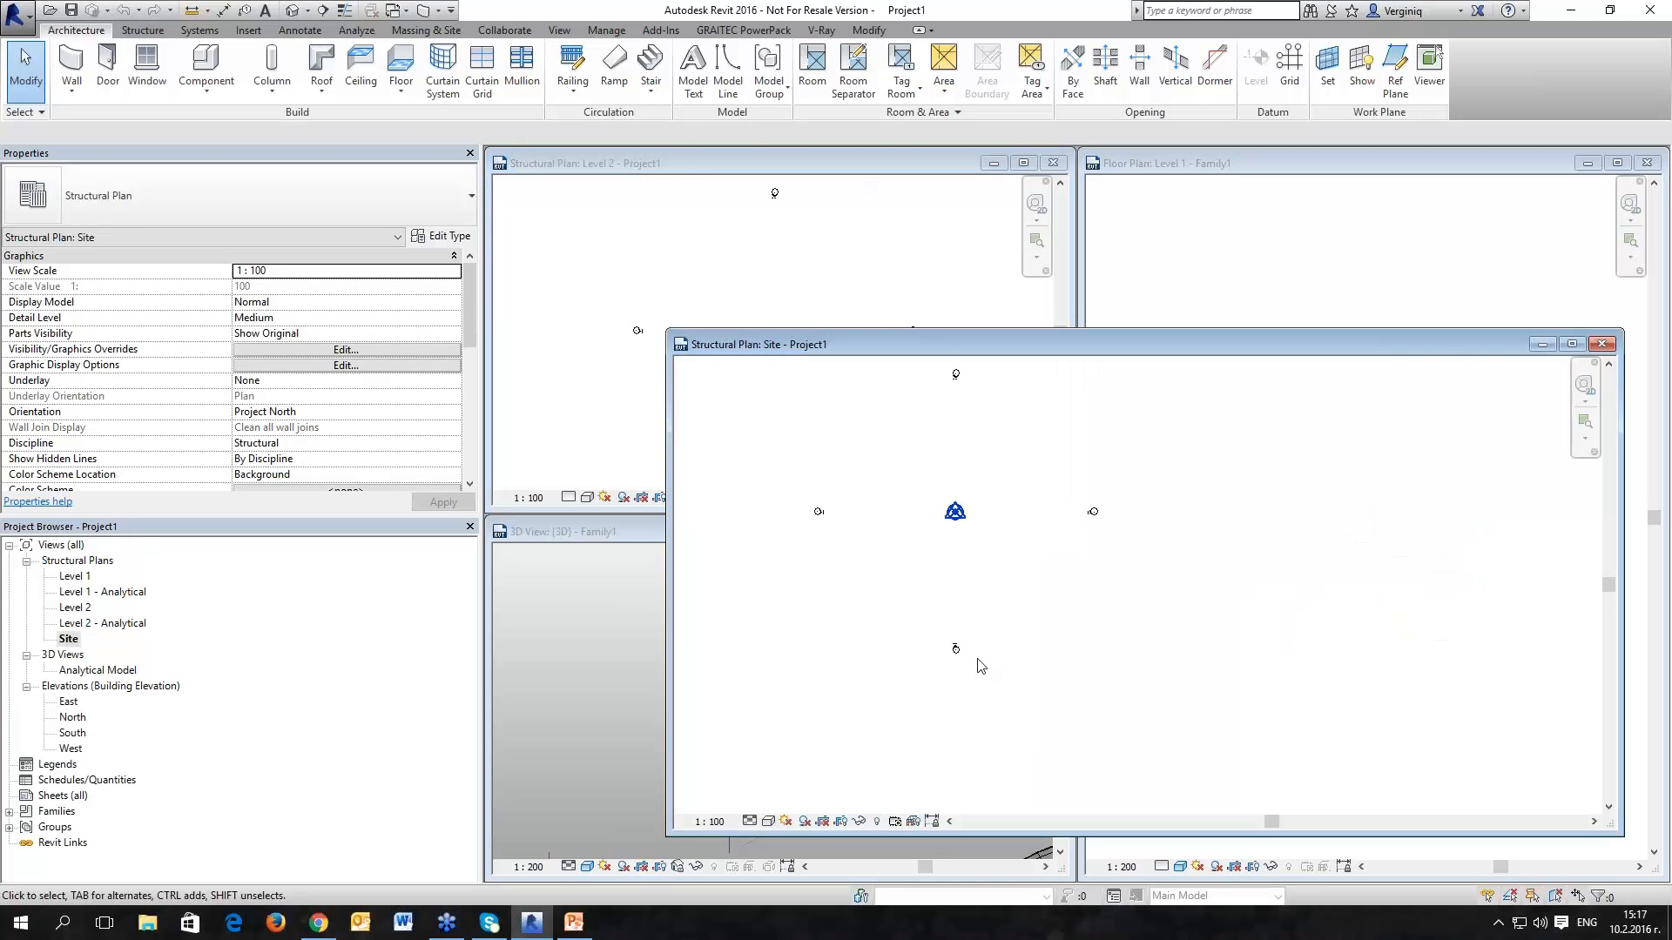
pyautogui.press('w')
pyautogui.press('t')
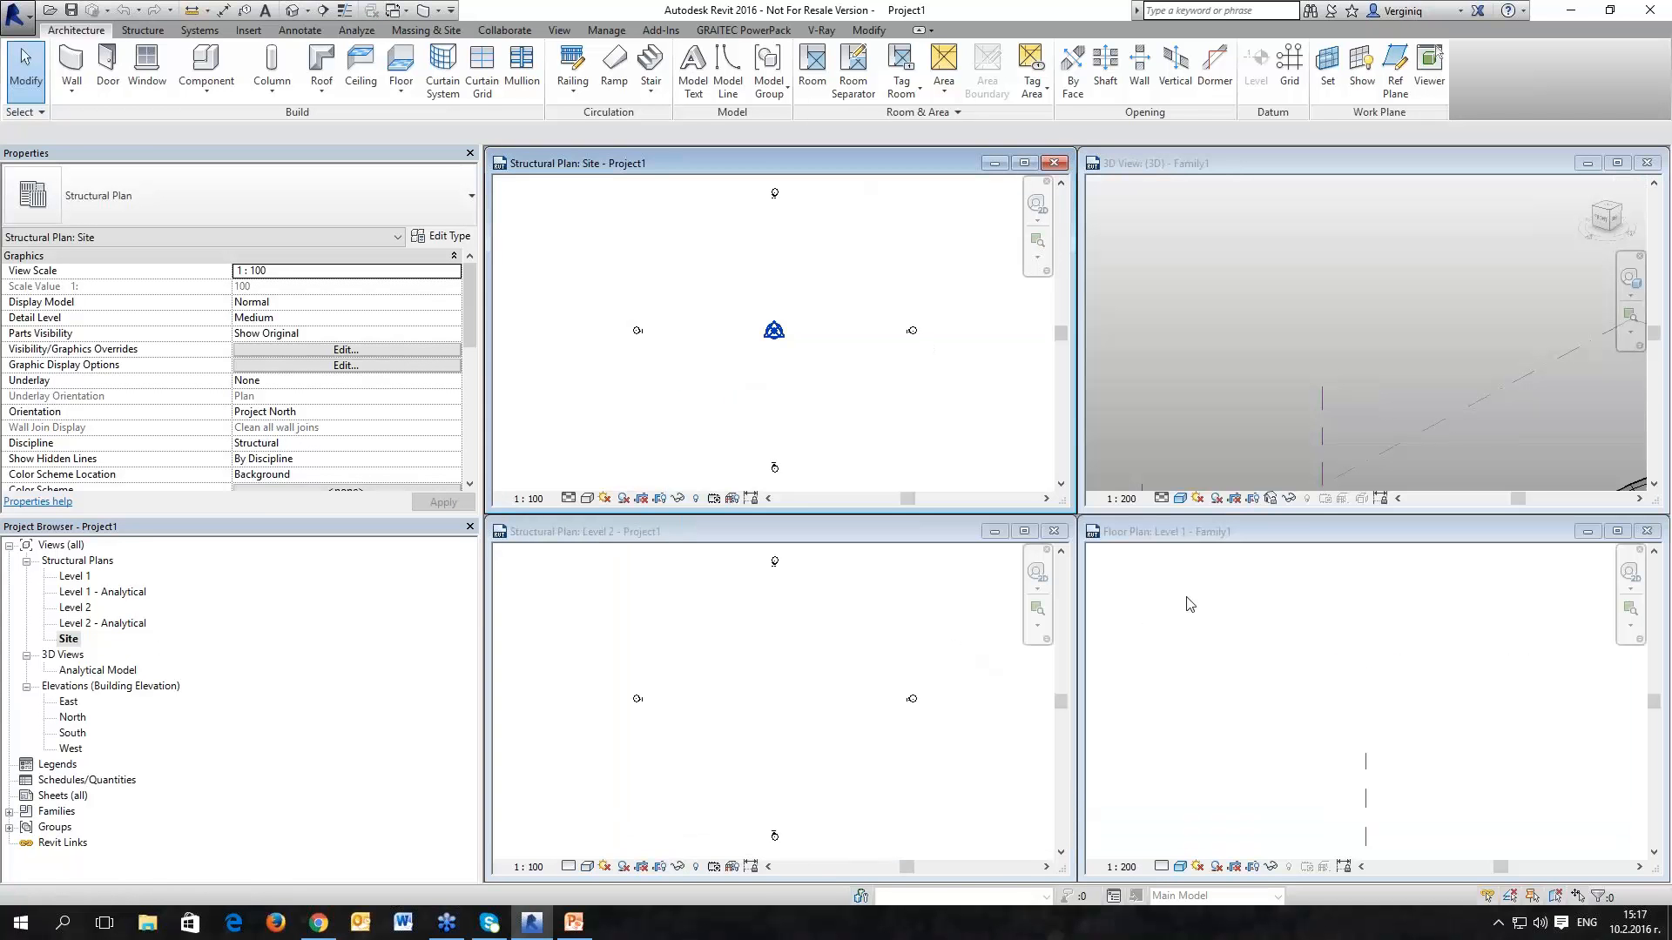
# Step: Load the domed mass family from its 3D view into the new project
pyautogui.click(1189, 409)
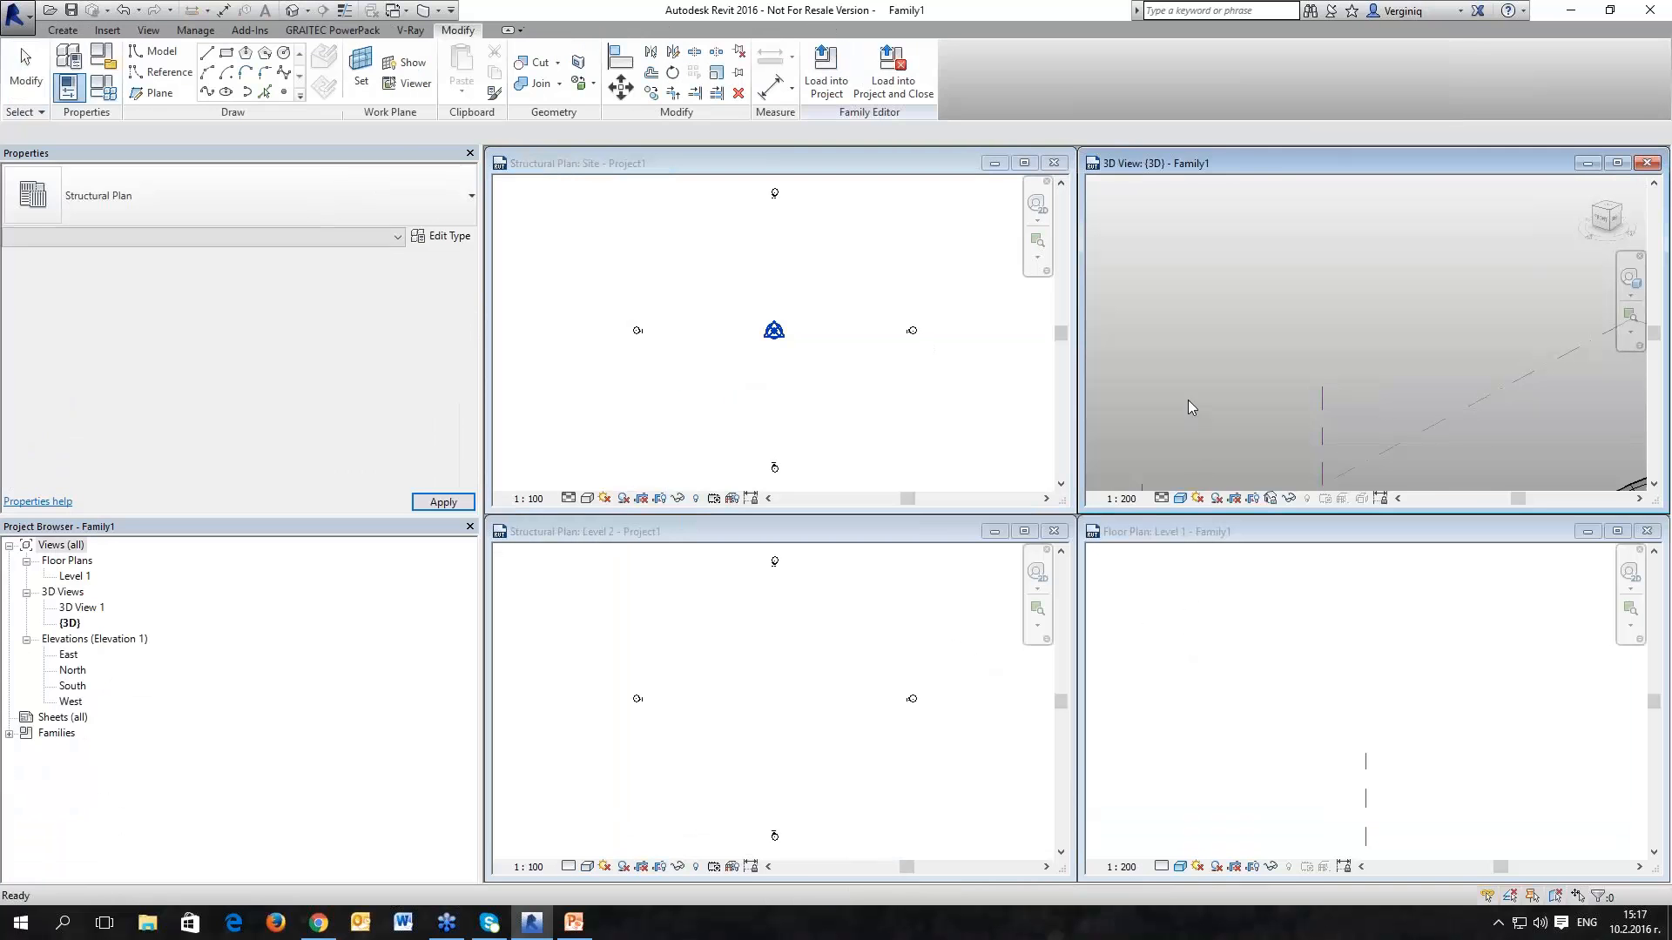
pyautogui.moveTo(1240, 418); pyautogui.dragTo(1197, 295, button='middle')
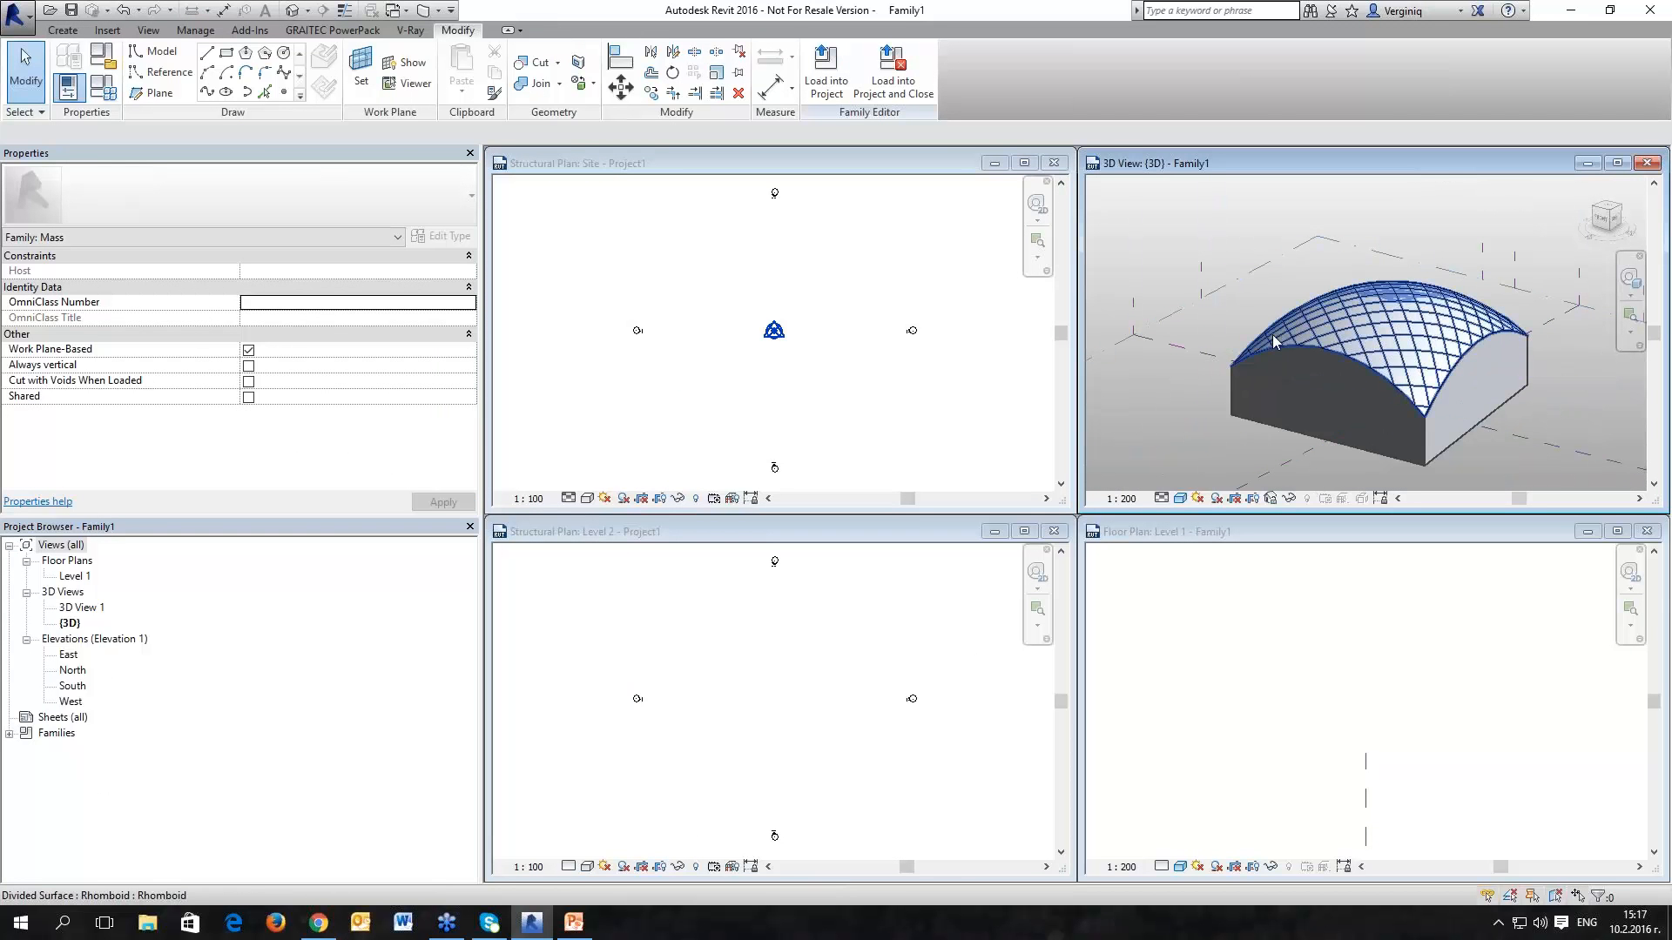
pyautogui.click(825, 75)
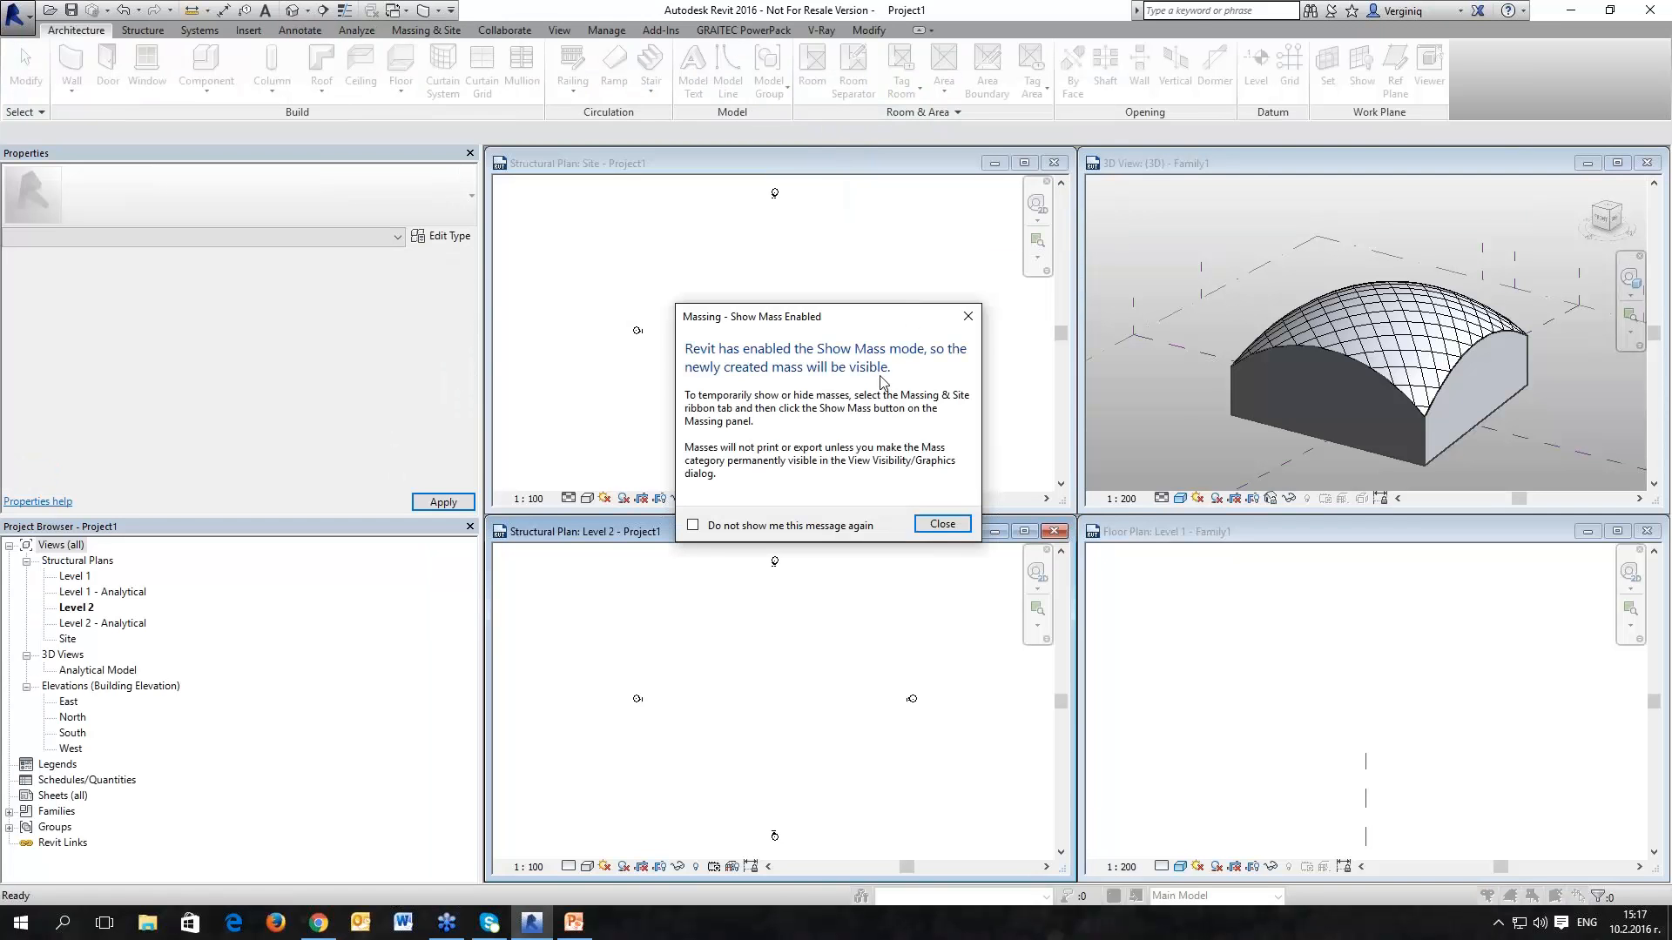
pyautogui.click(944, 524)
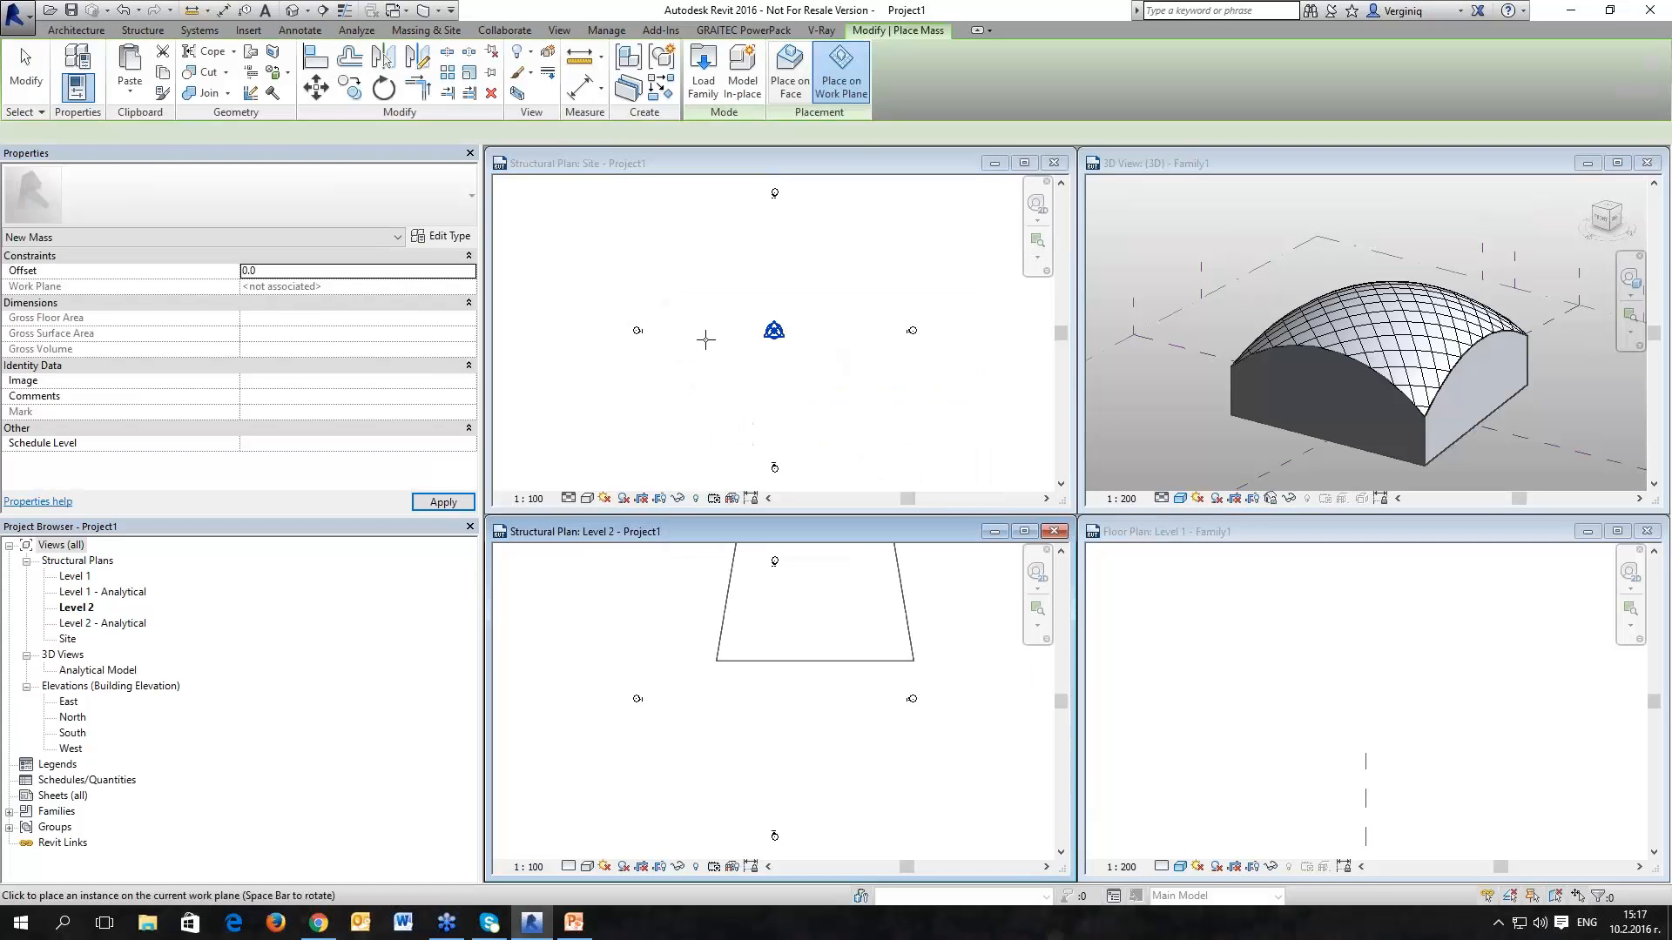
# Step: Place one instance of the mass in the Site plan, centred on the project base point
pyautogui.click(758, 460)
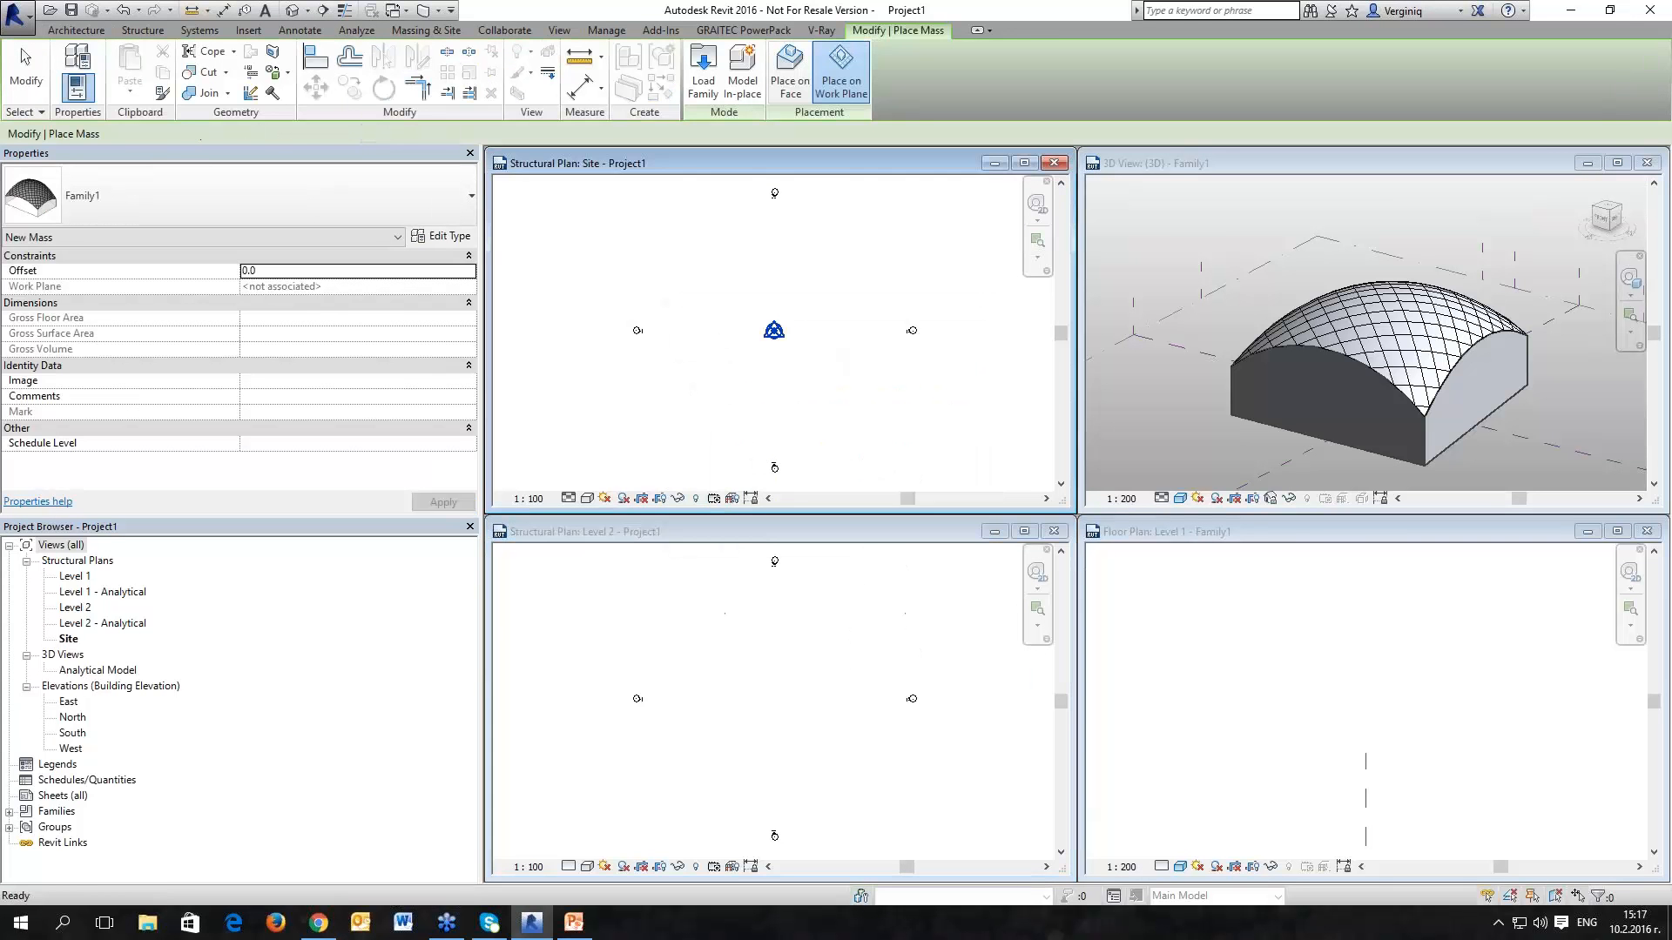
pyautogui.click(774, 331)
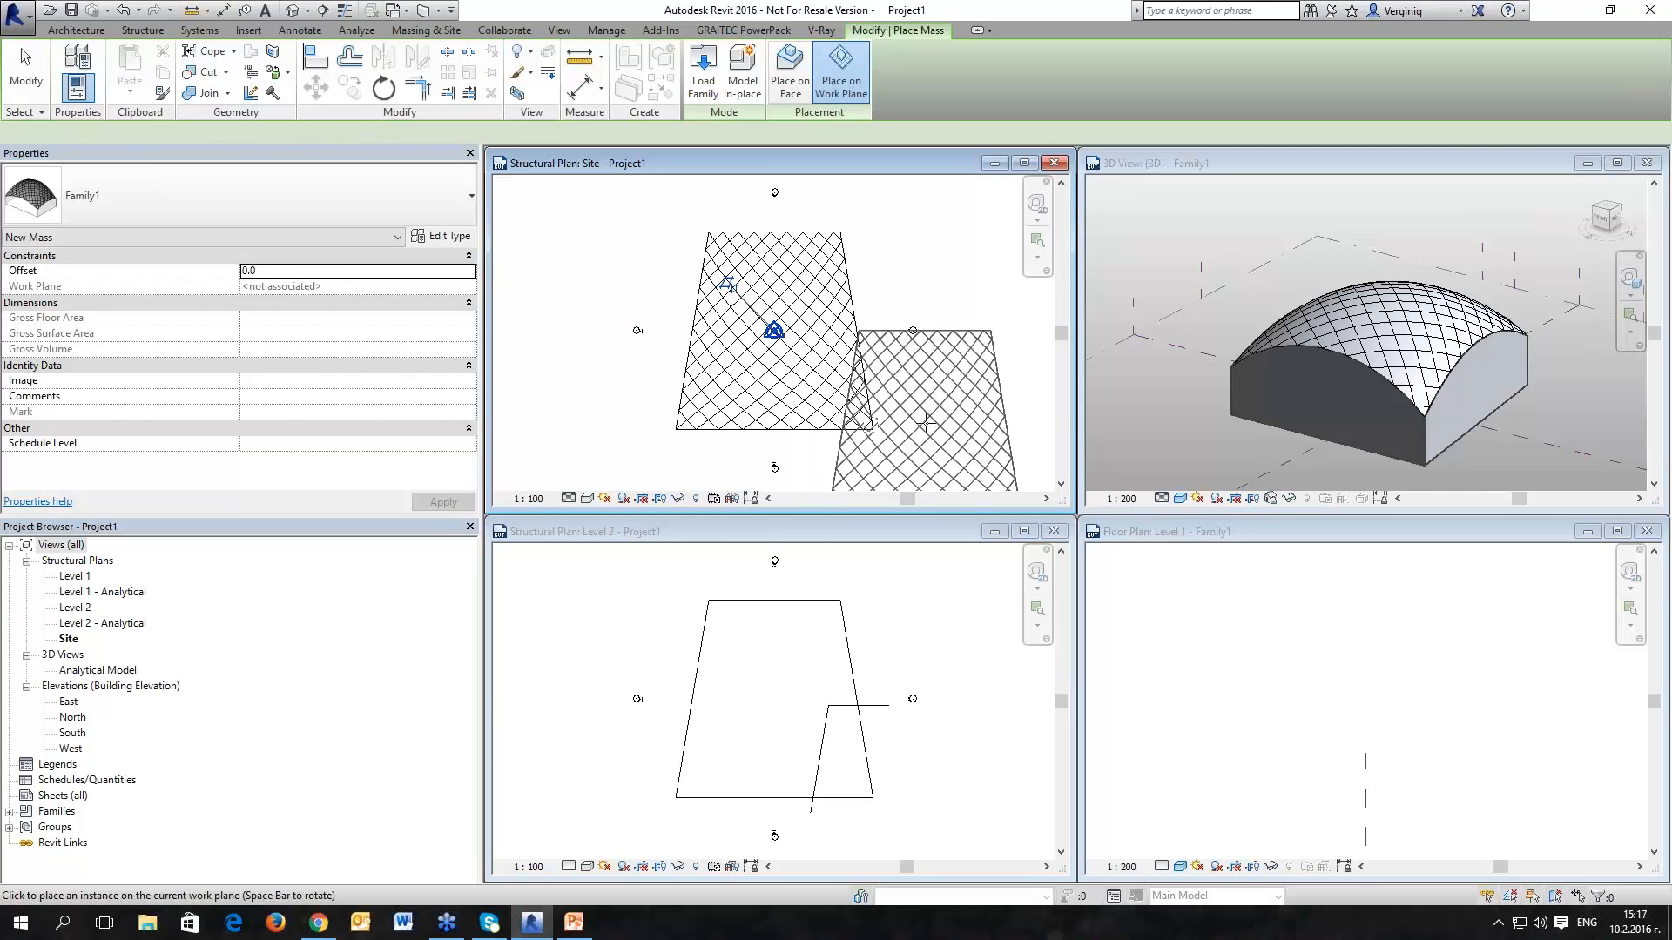
pyautogui.press('Escape')
pyautogui.press('Escape')
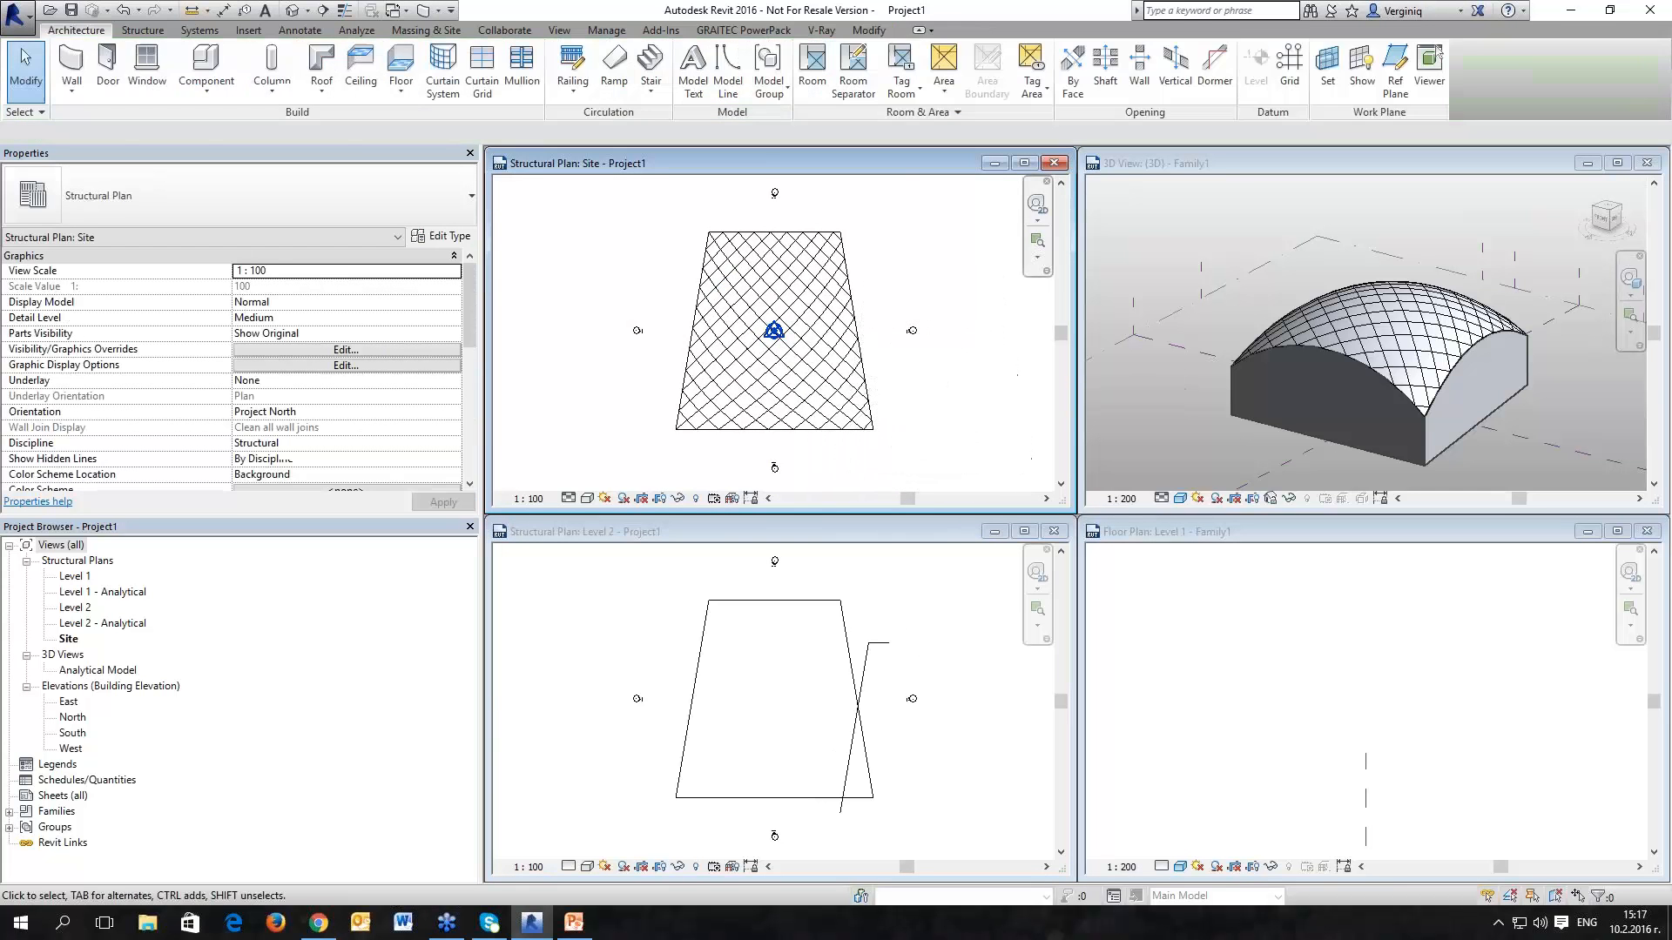
# Step: Maximize the Site plan window and open the project's default 3D view of the mass
pyautogui.scroll(2, 810, 361)
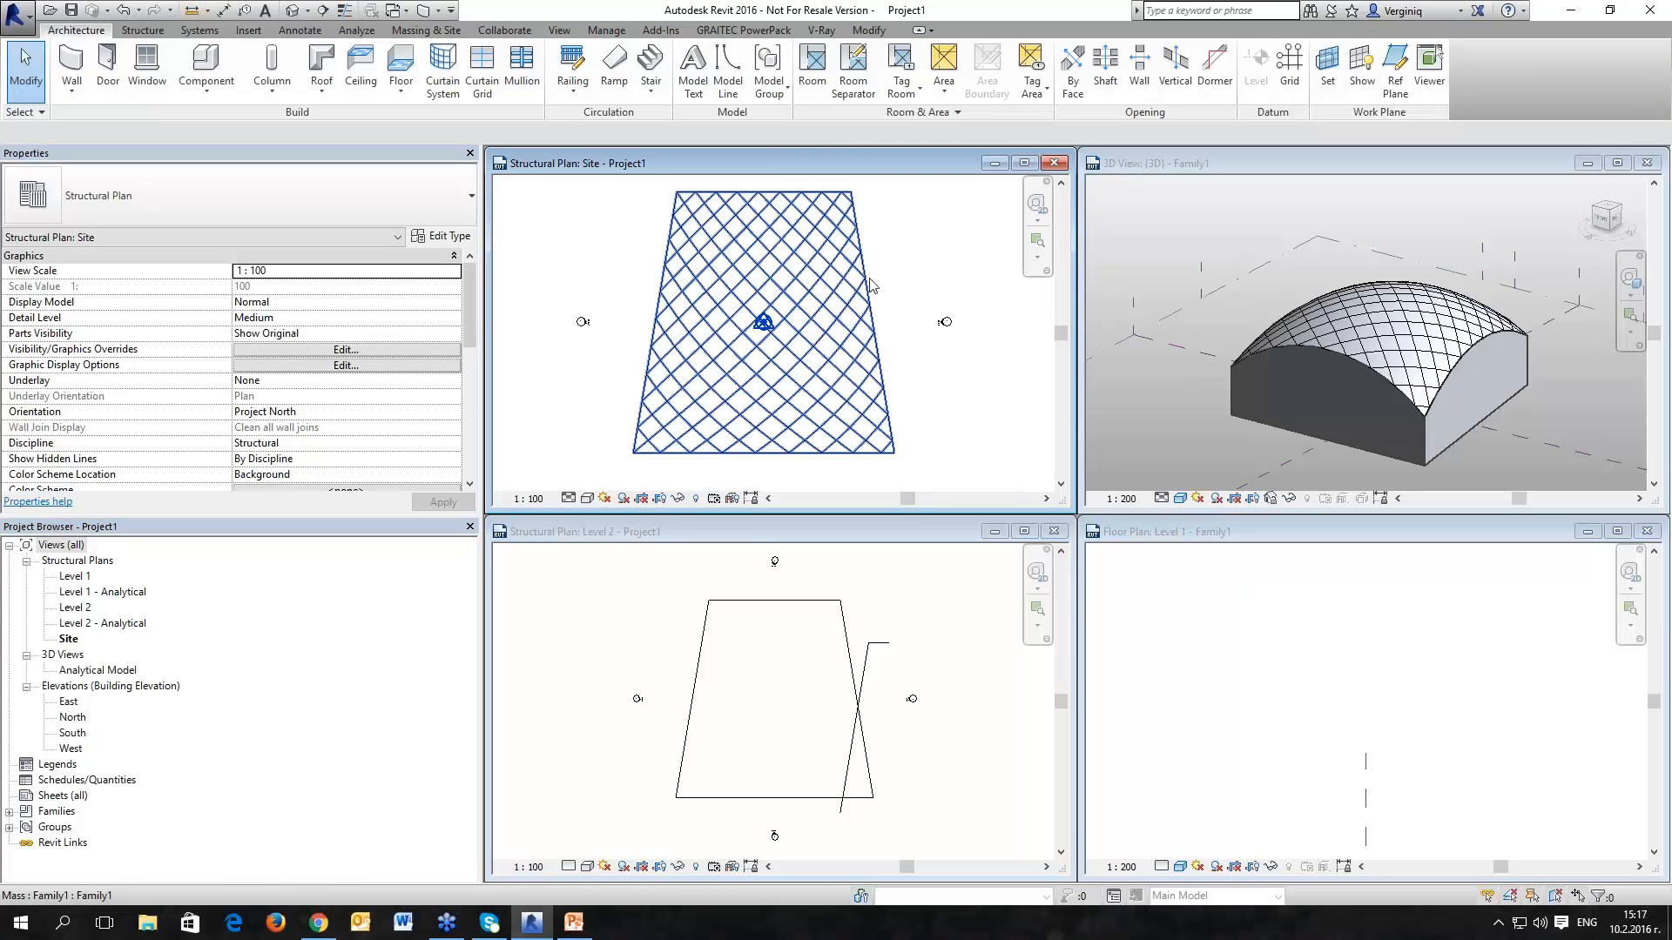
pyautogui.click(1025, 164)
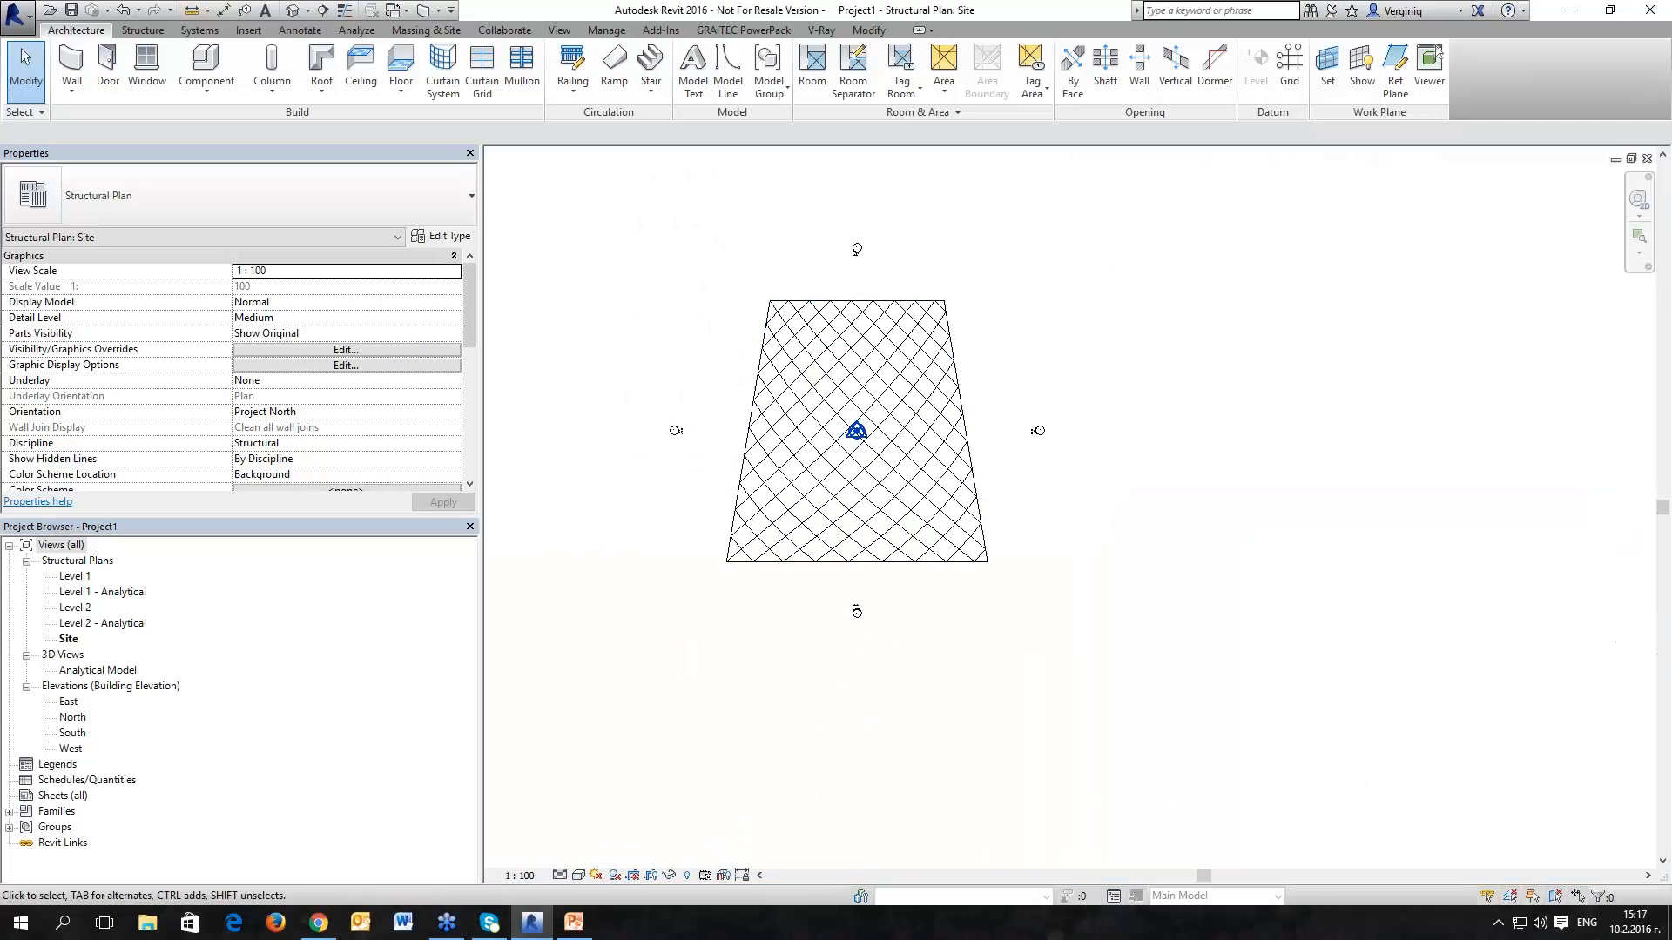
pyautogui.click(293, 12)
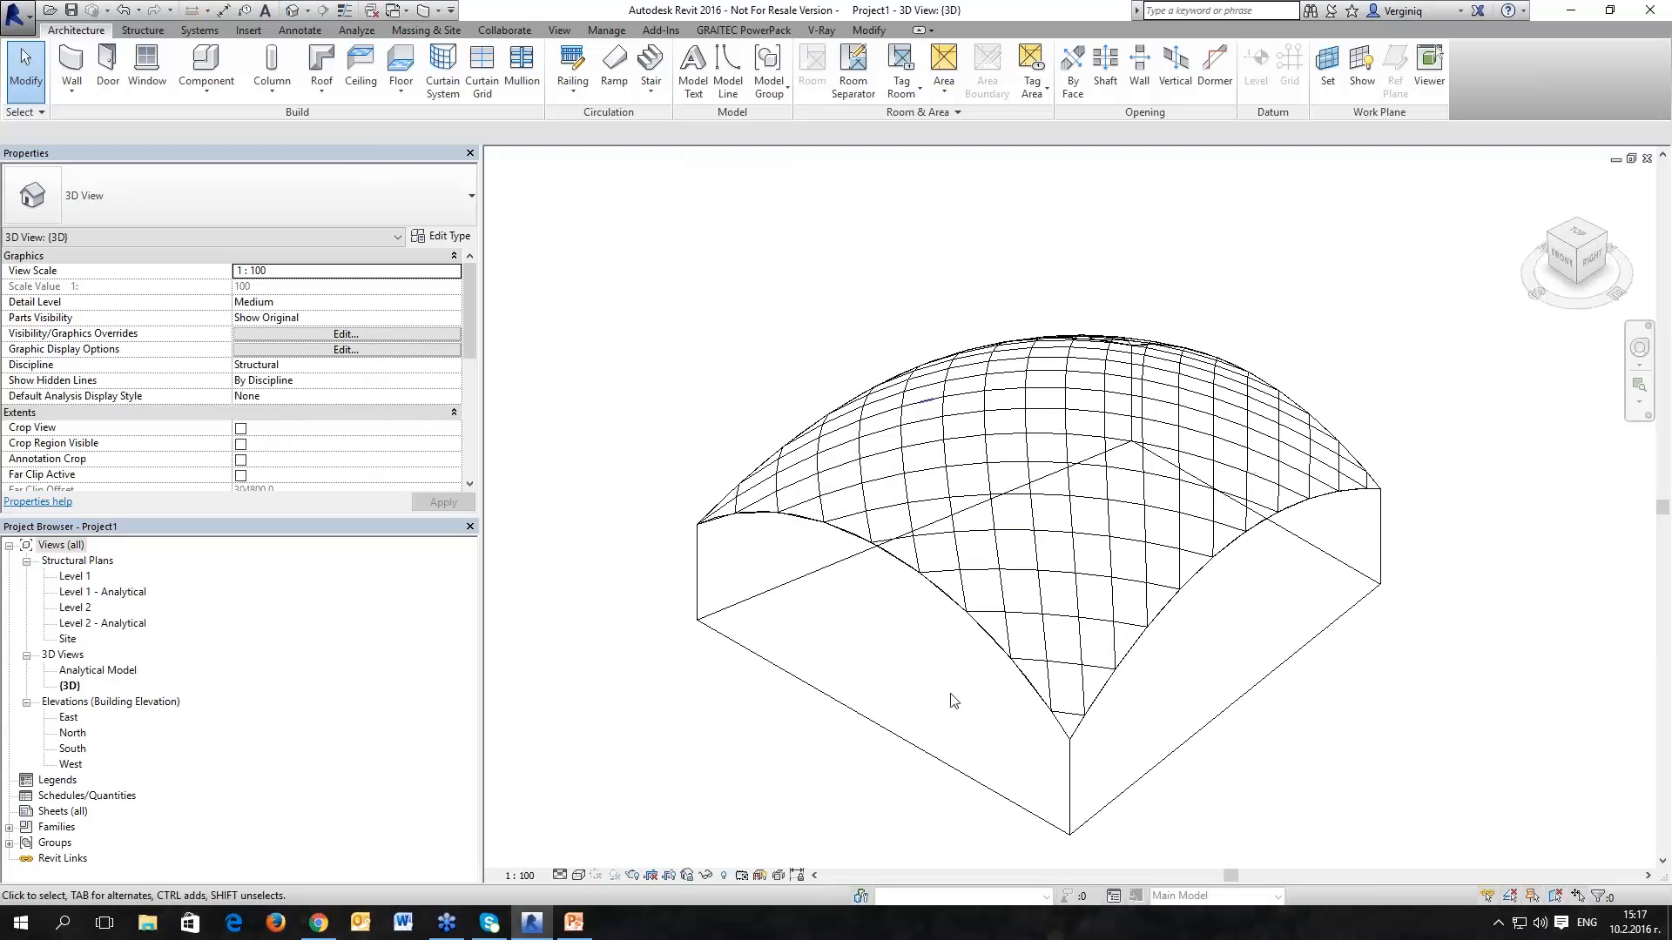
pyautogui.keyDown('shift'); pyautogui.moveTo(922, 738); pyautogui.dragTo(862, 487, button='middle'); pyautogui.keyUp('shift')
# Step: Set the 3D view's detail level to Fine and its visual style to Consistent Colors
pyautogui.click(560, 875)
pyautogui.click(573, 858)
pyautogui.click(578, 875)
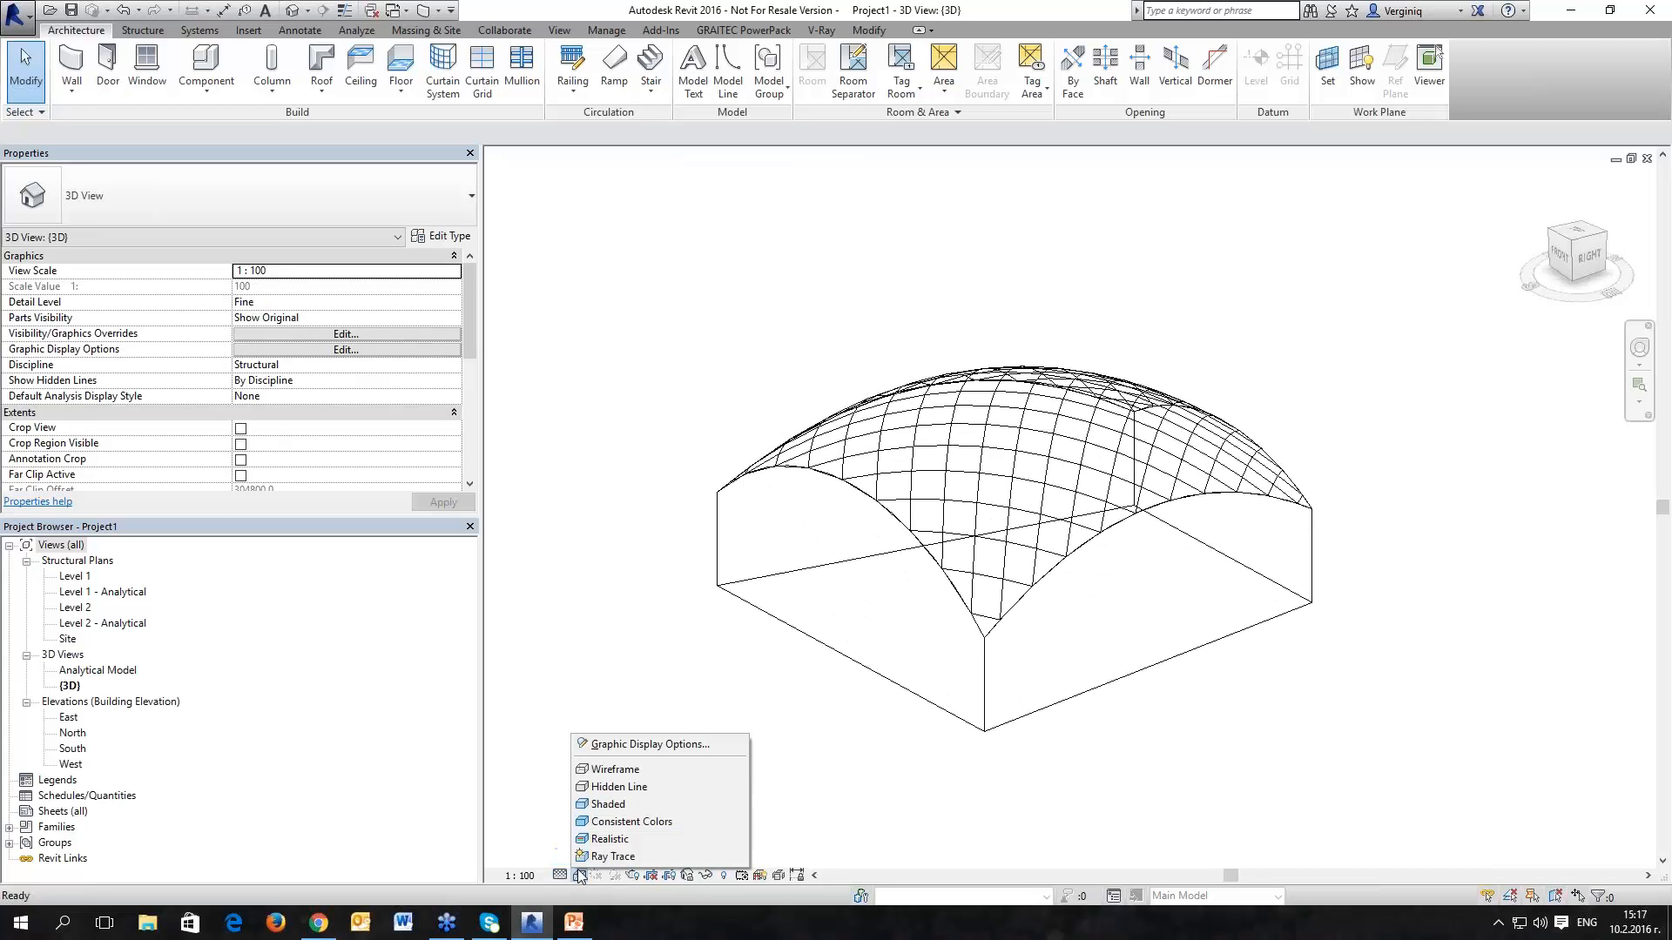
pyautogui.click(610, 822)
pyautogui.moveTo(744, 705)
pyautogui.keyDown('shift'); pyautogui.mouseDown(button='middle')
pyautogui.moveTo(753, 770)
pyautogui.moveTo(731, 720)
pyautogui.moveTo(679, 696)
pyautogui.mouseUp(button='middle'); pyautogui.keyUp('shift')
pyautogui.scroll(2, 784, 682)
pyautogui.moveTo(877, 714); pyautogui.dragTo(844, 731, button='middle')
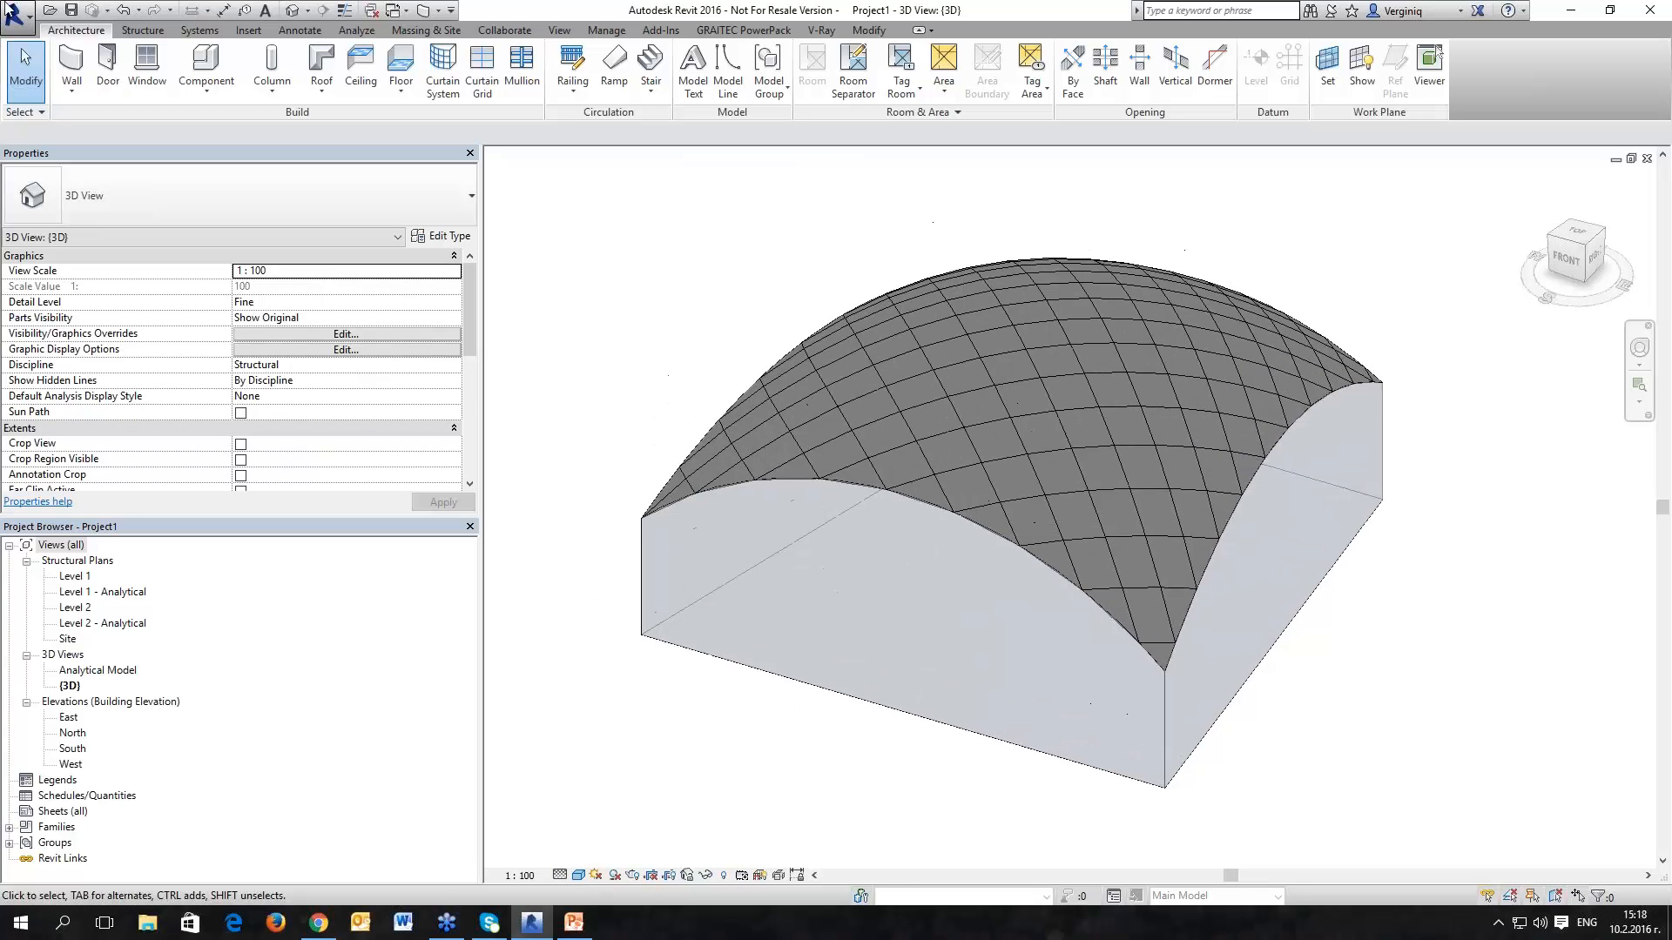
# Step: Place UB305x165x40 beams with Pick Lines from a roof pattern panel, using Level 1 as the placement plane without 3D snapping
pyautogui.click(143, 31)
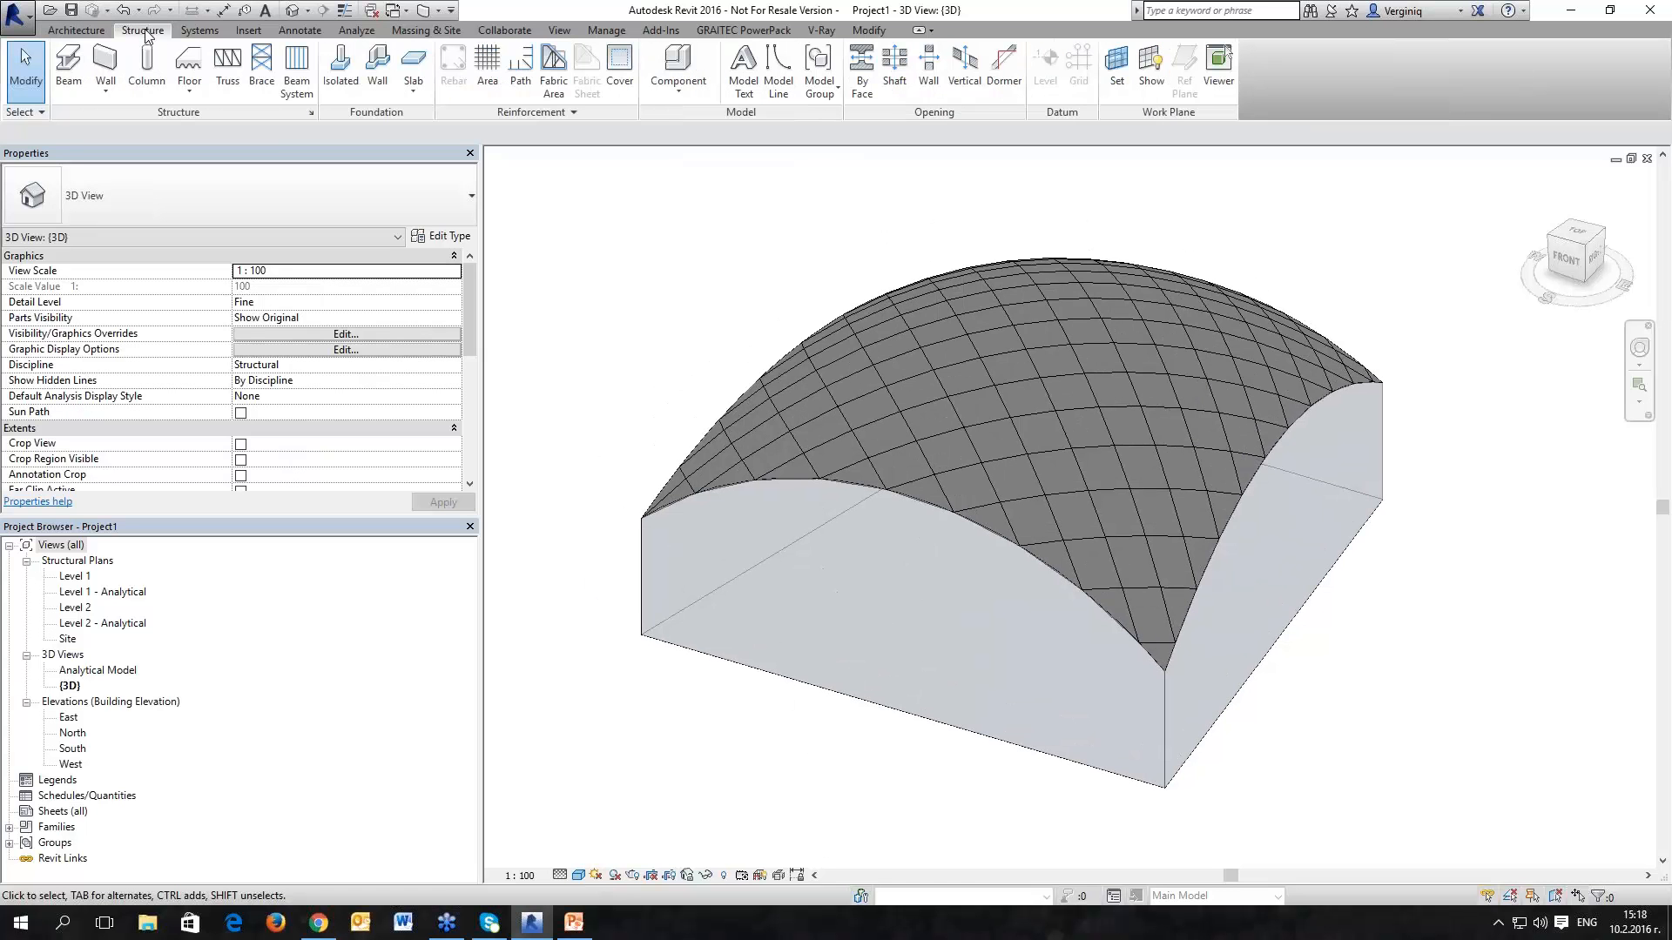
pyautogui.click(72, 63)
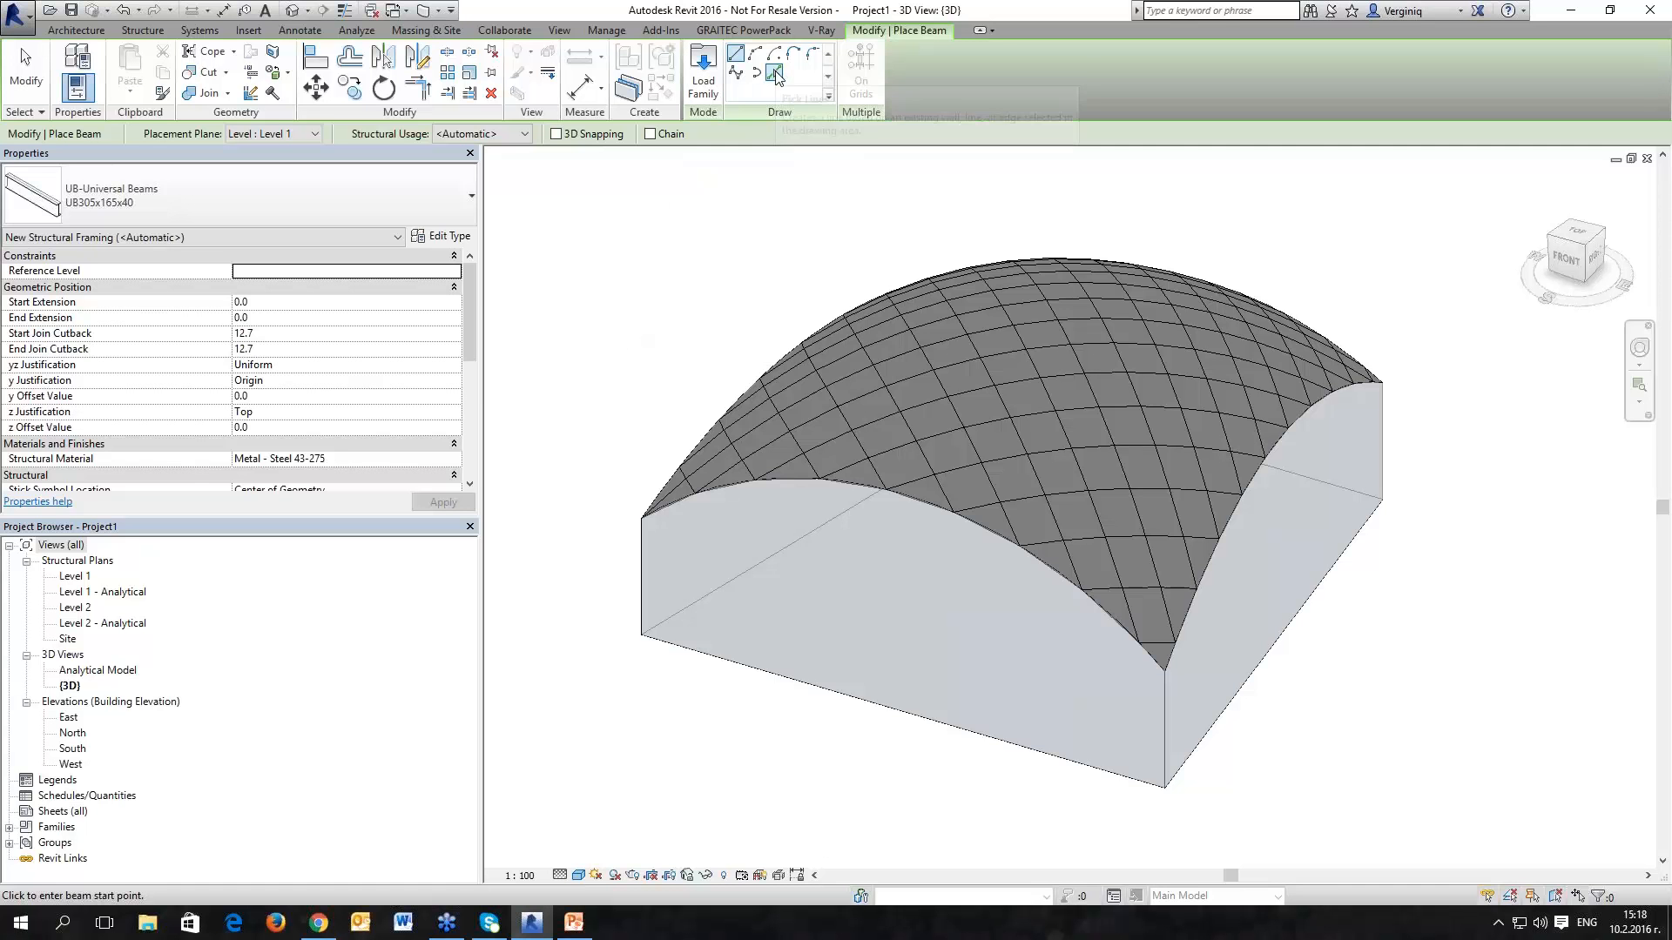
pyautogui.click(774, 74)
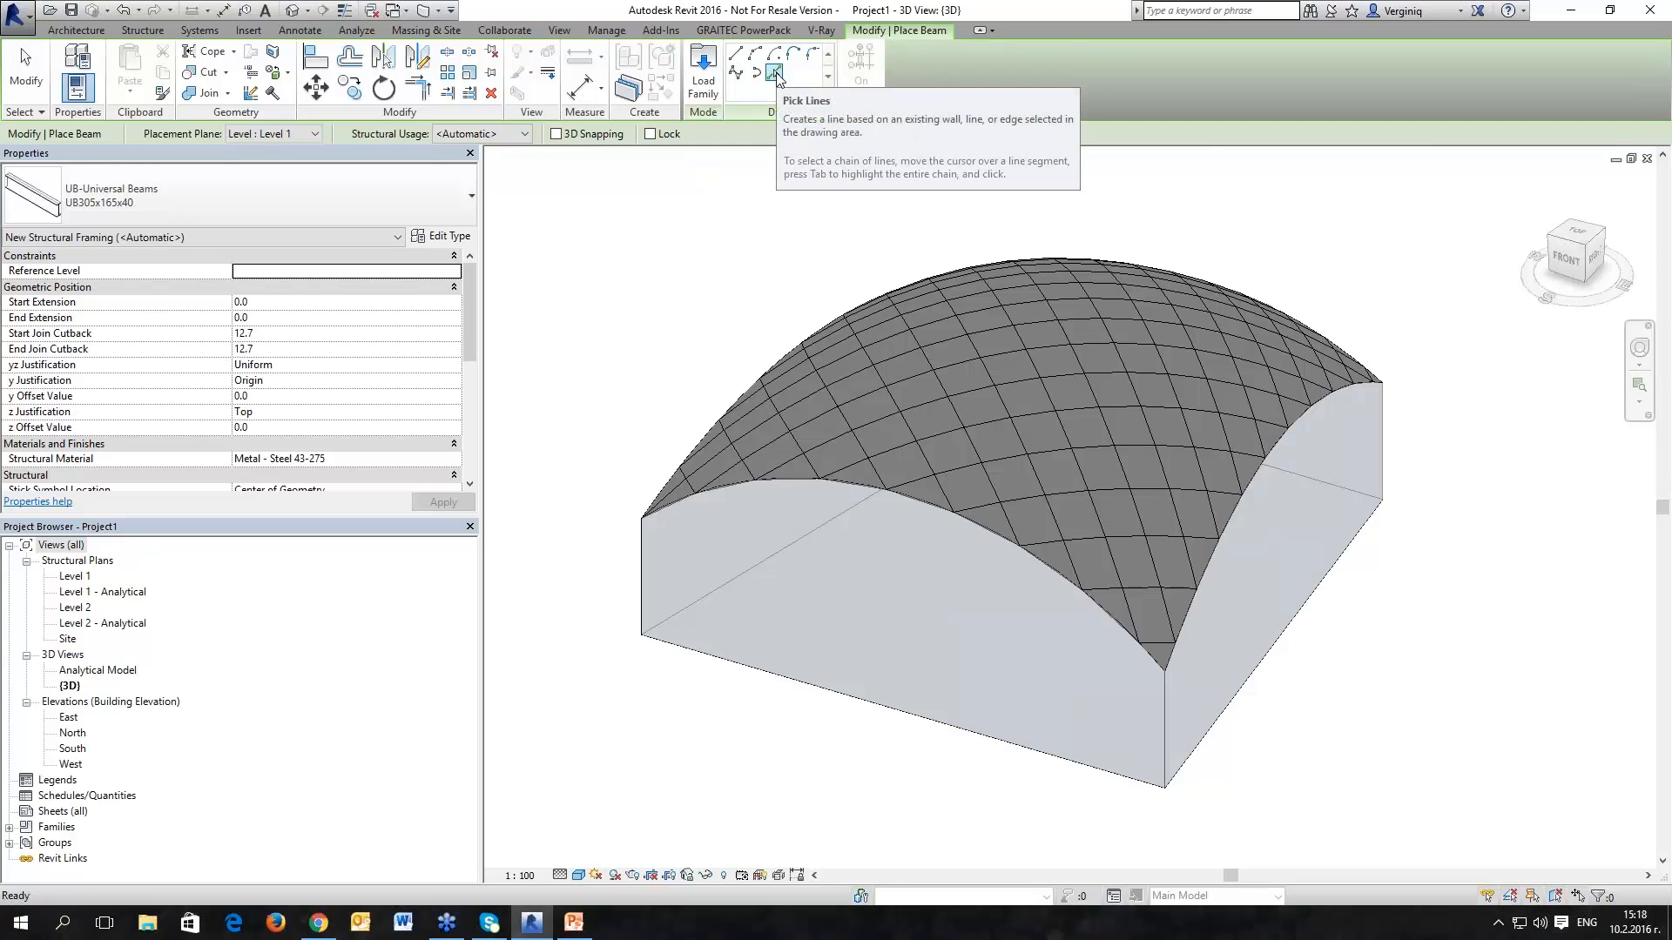
pyautogui.click(761, 448)
pyautogui.scroll(3, 743, 715)
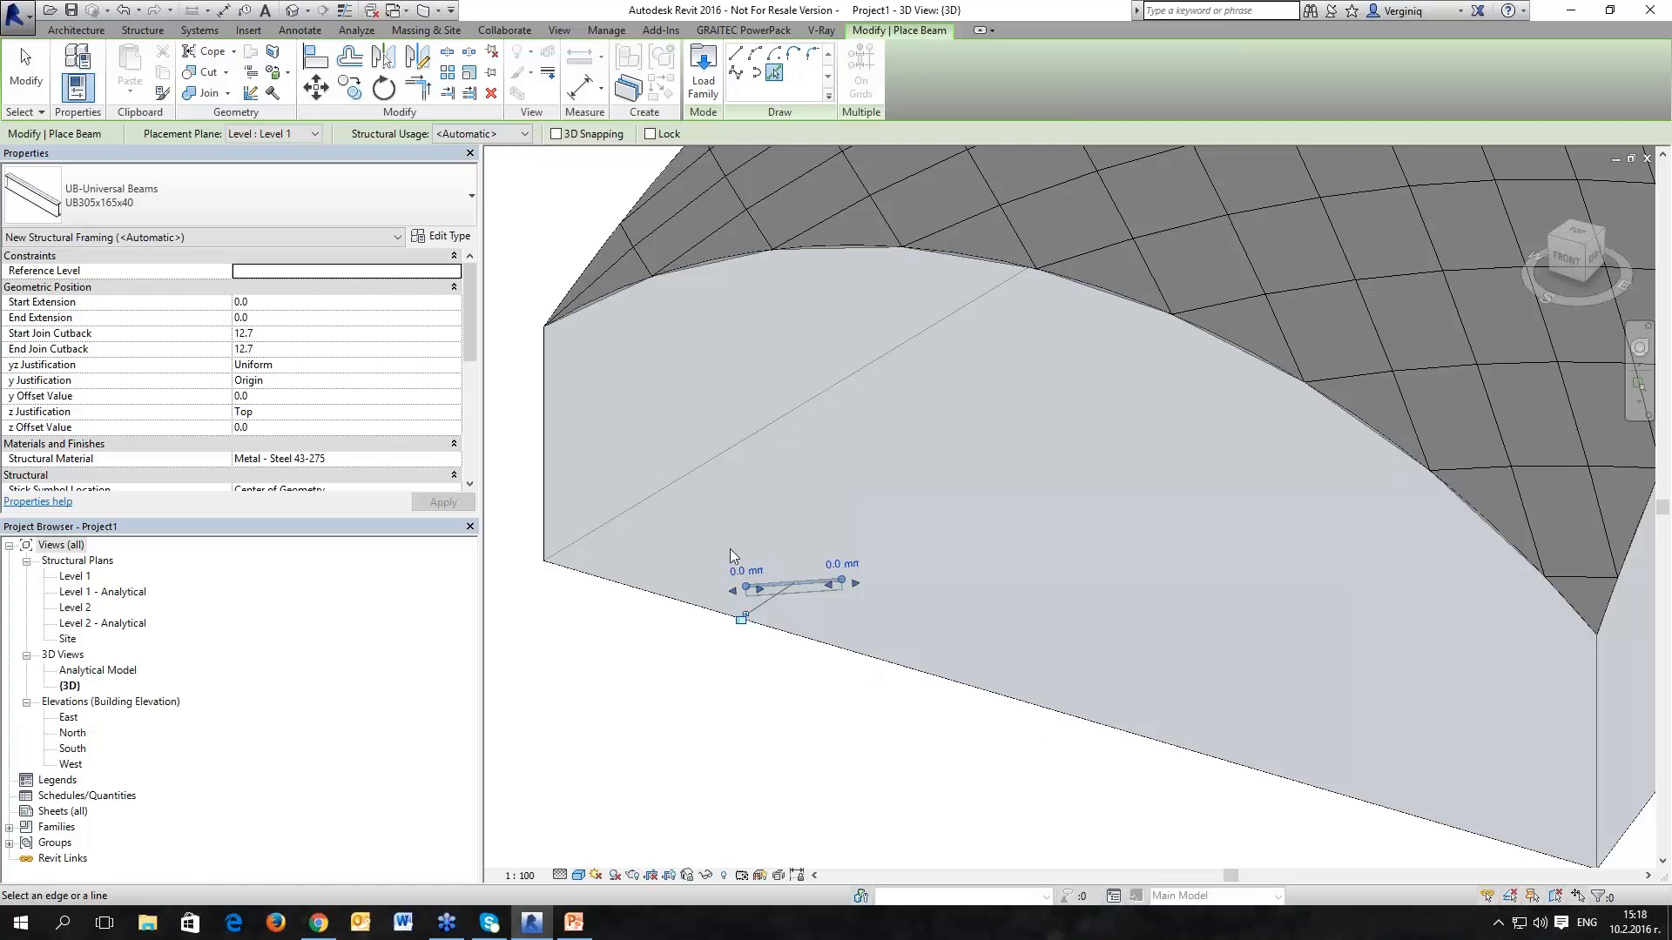
# Step: Enable 3D Snapping and place UB305x165x40 beams along all four edges of a rhomboid panel on the roof
pyautogui.click(556, 134)
pyautogui.scroll(-3, 542, 237)
pyautogui.moveTo(541, 237); pyautogui.dragTo(564, 313, button='middle')
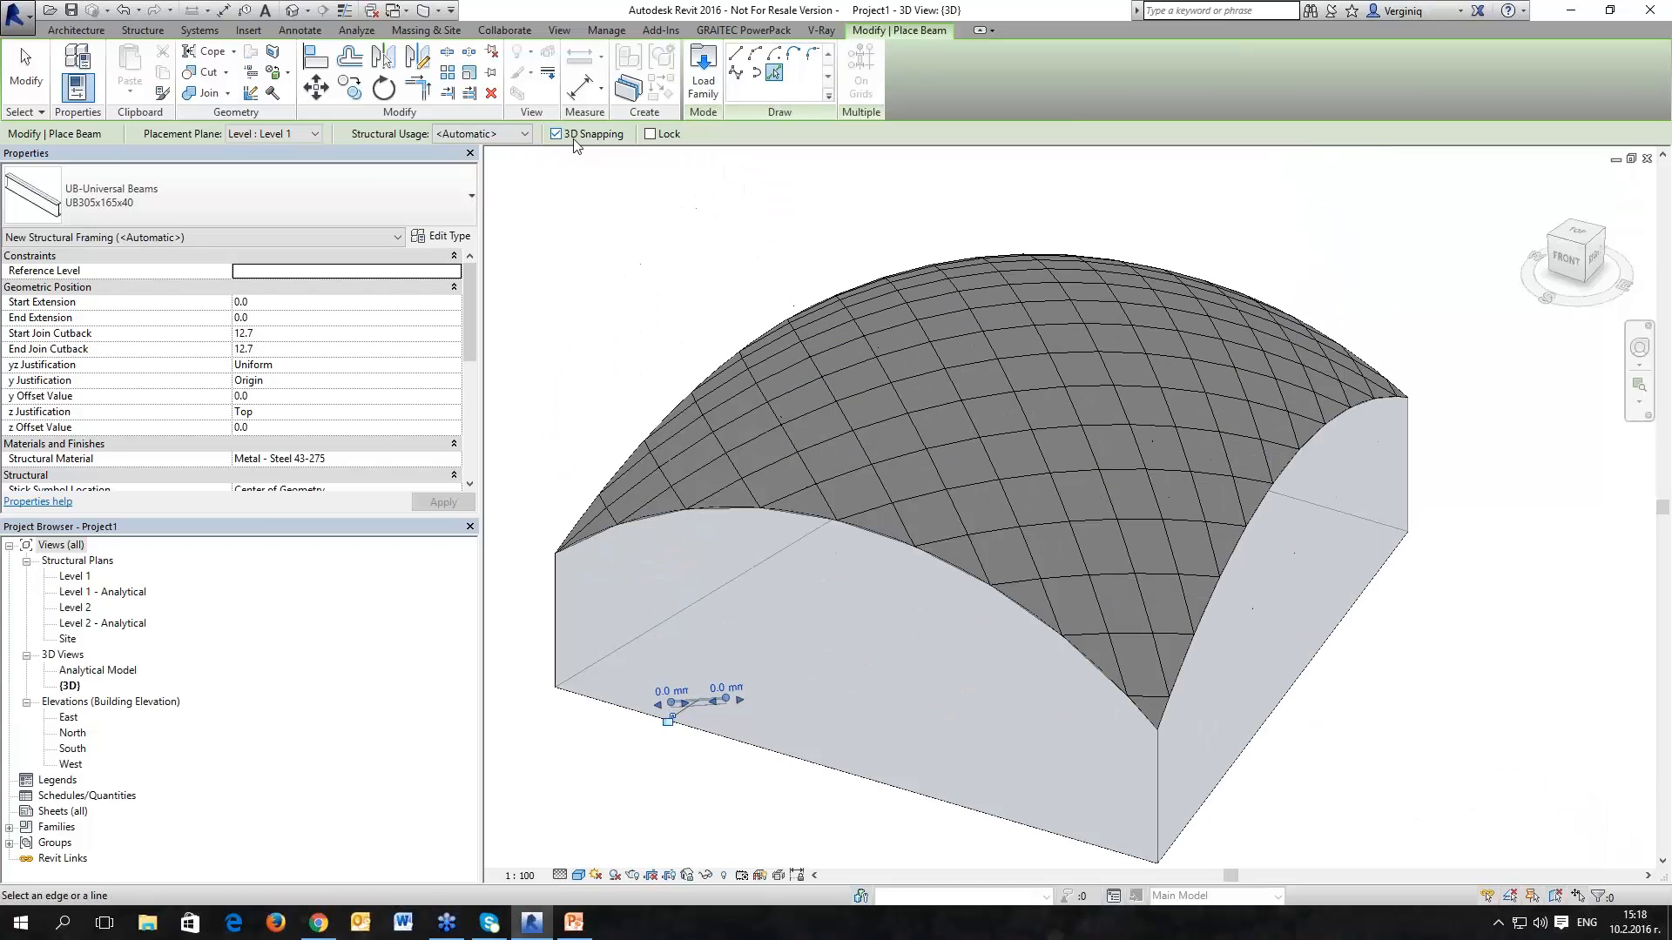
pyautogui.click(790, 421)
pyautogui.scroll(5, 794, 444)
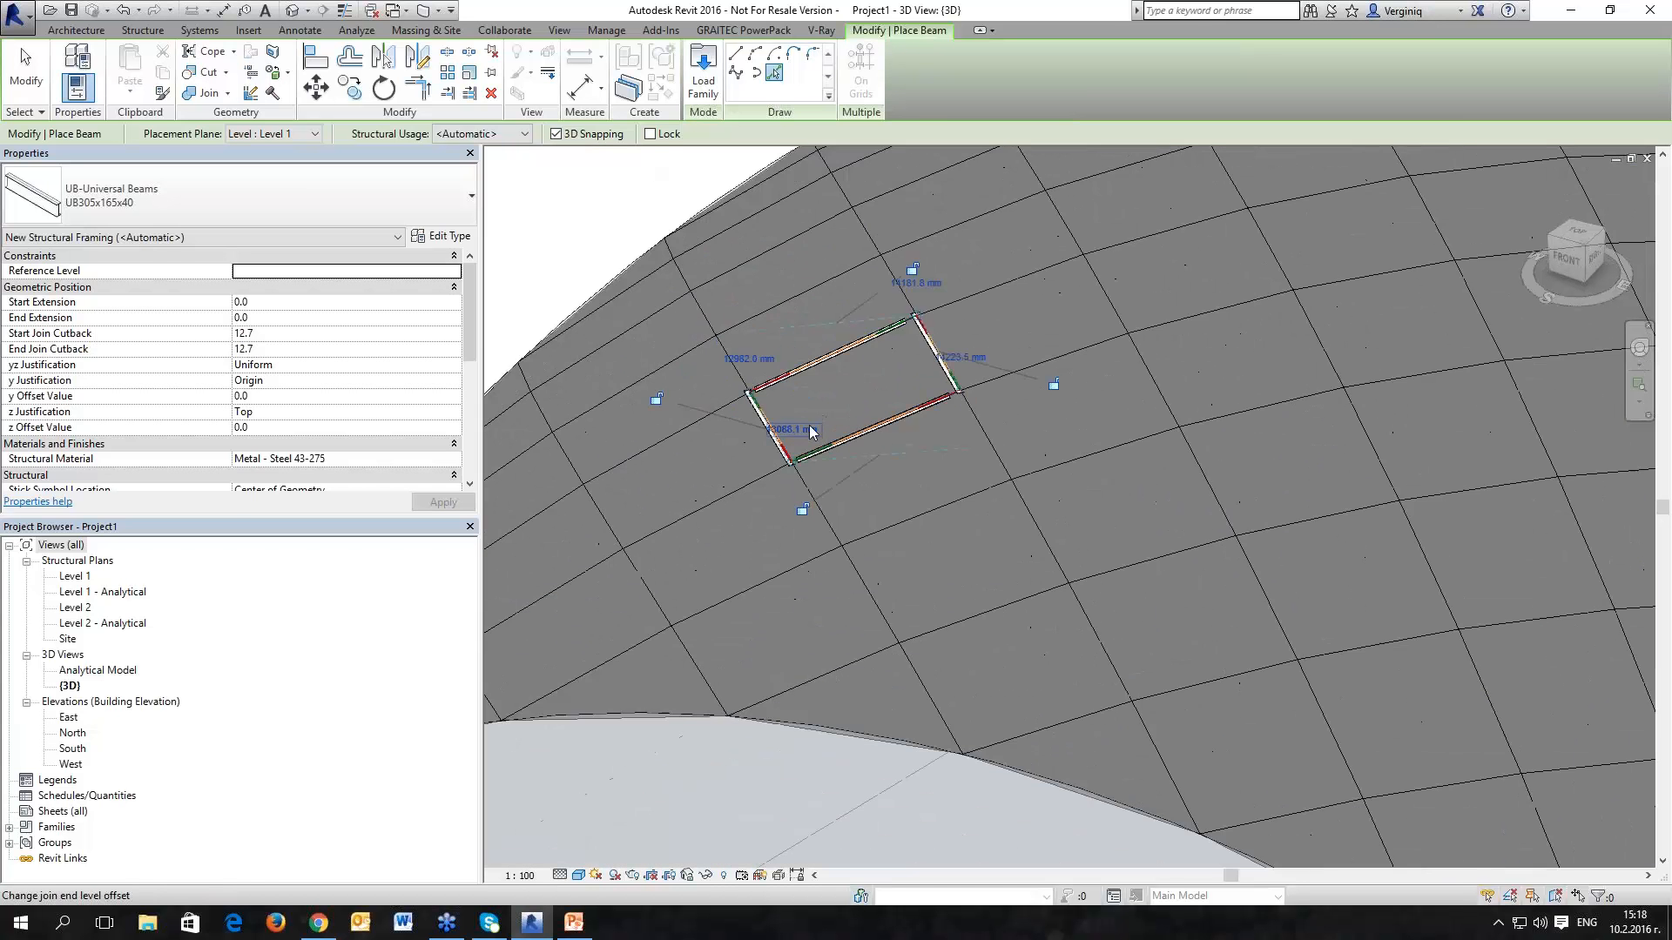
pyautogui.press('Escape')
pyautogui.press('Escape')
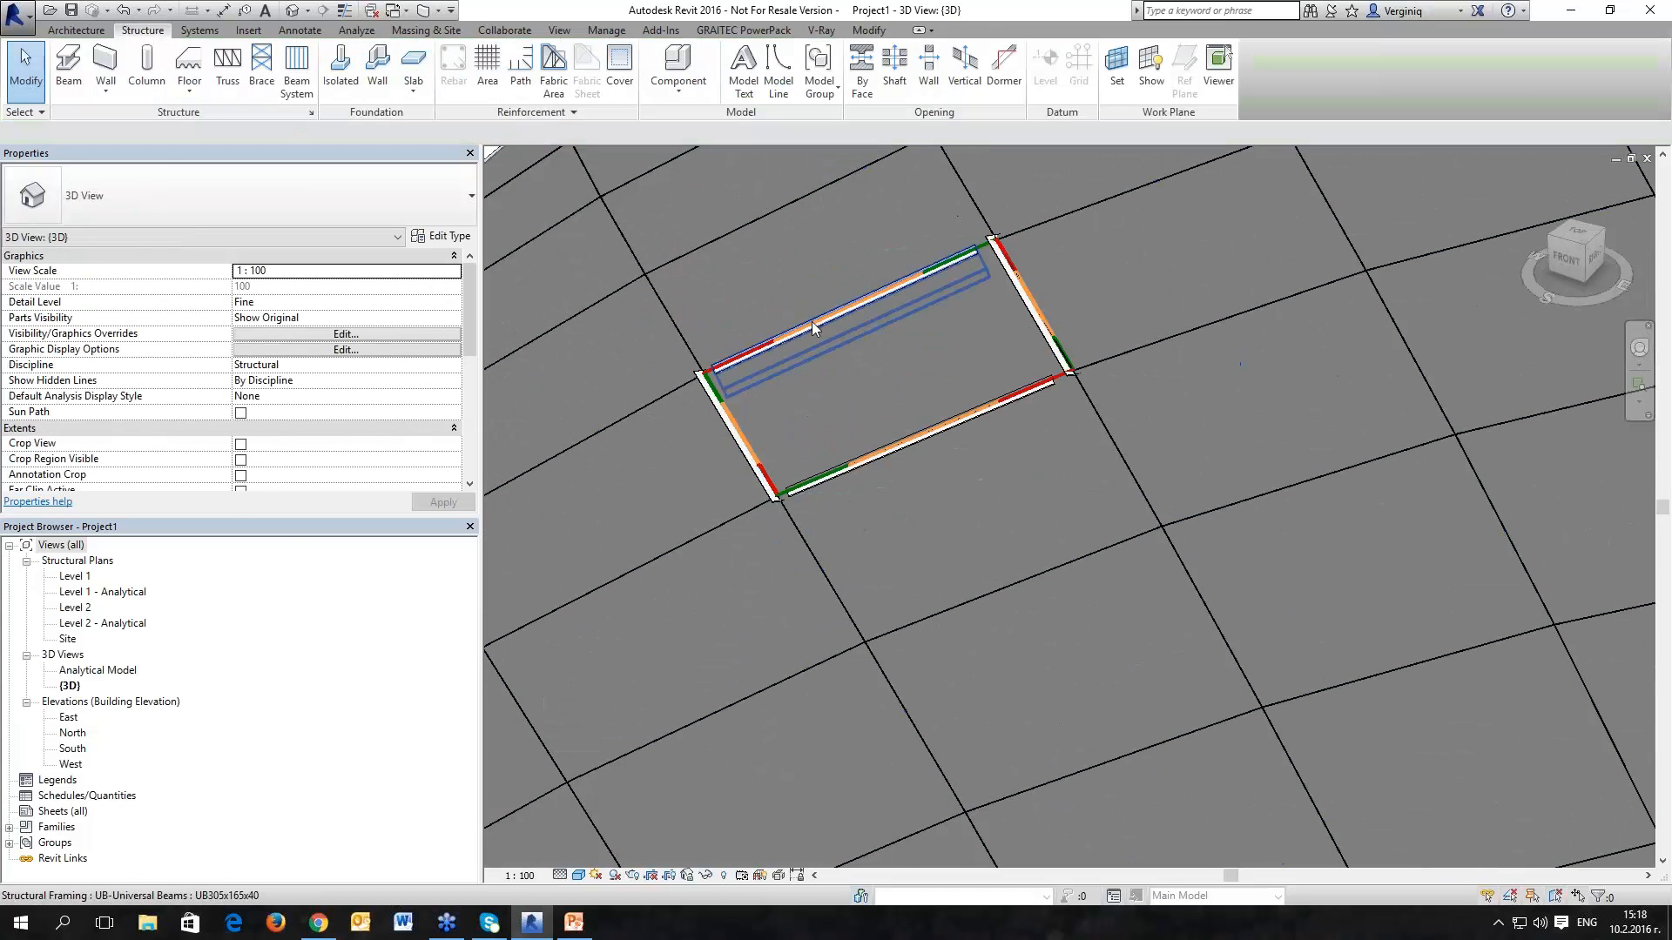
# Step: Inspect the level offsets and work plane options of one beam on the roof panel's edge
pyautogui.click(1020, 389)
pyautogui.click(1039, 324)
pyautogui.scroll(-2, 903, 443)
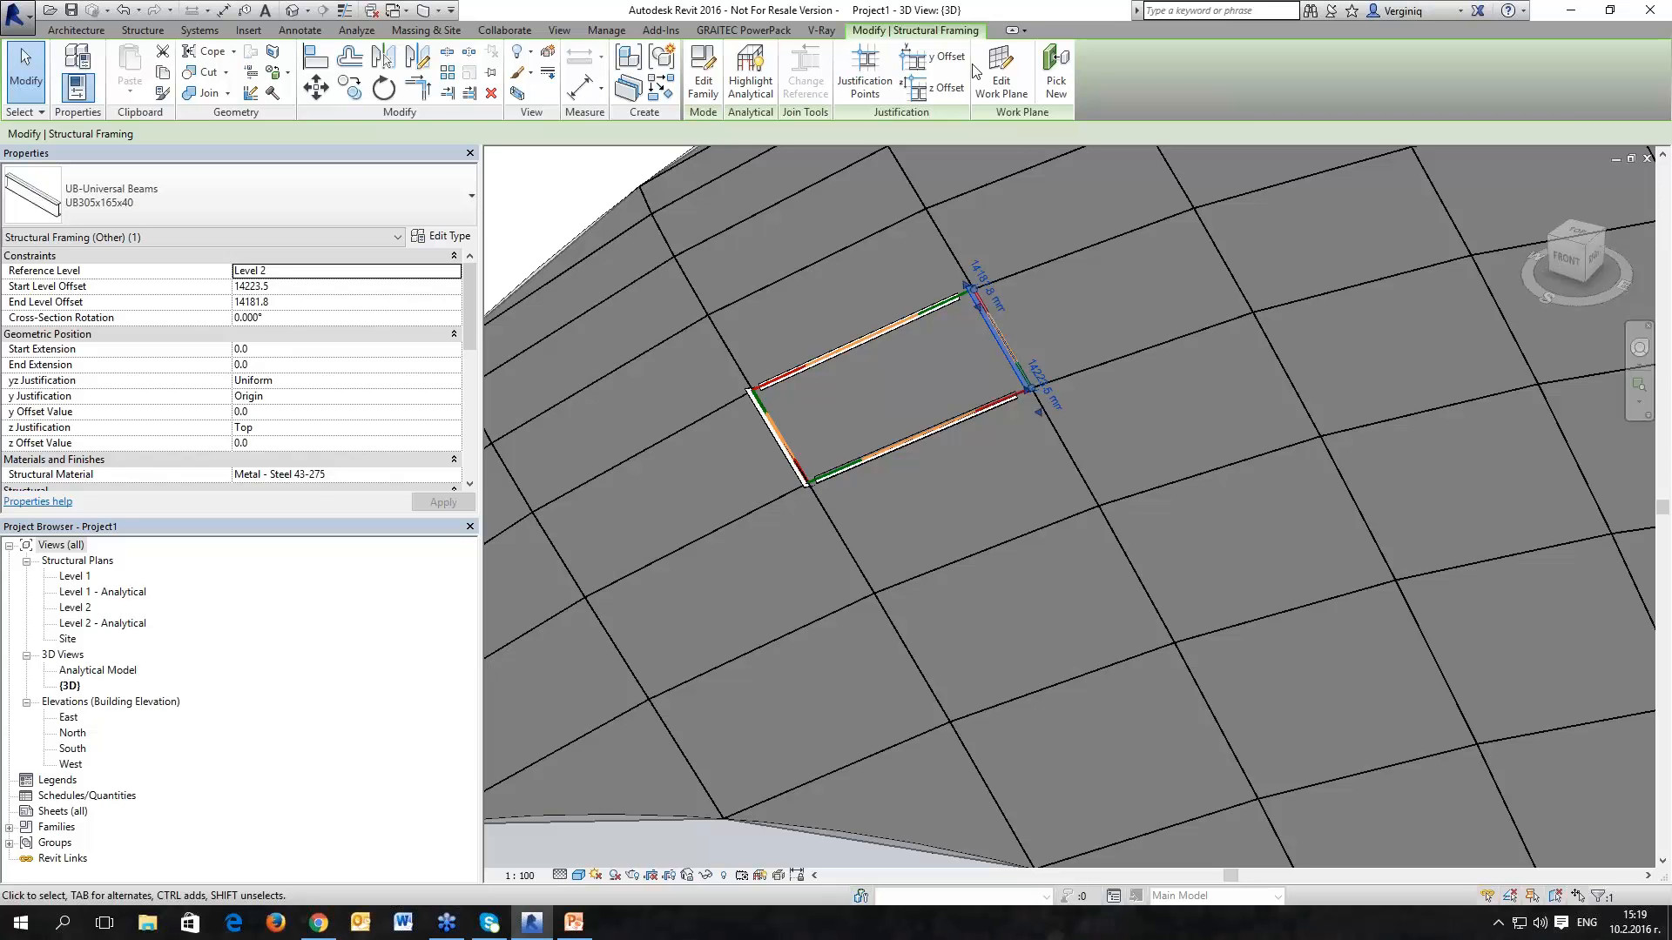
pyautogui.click(537, 206)
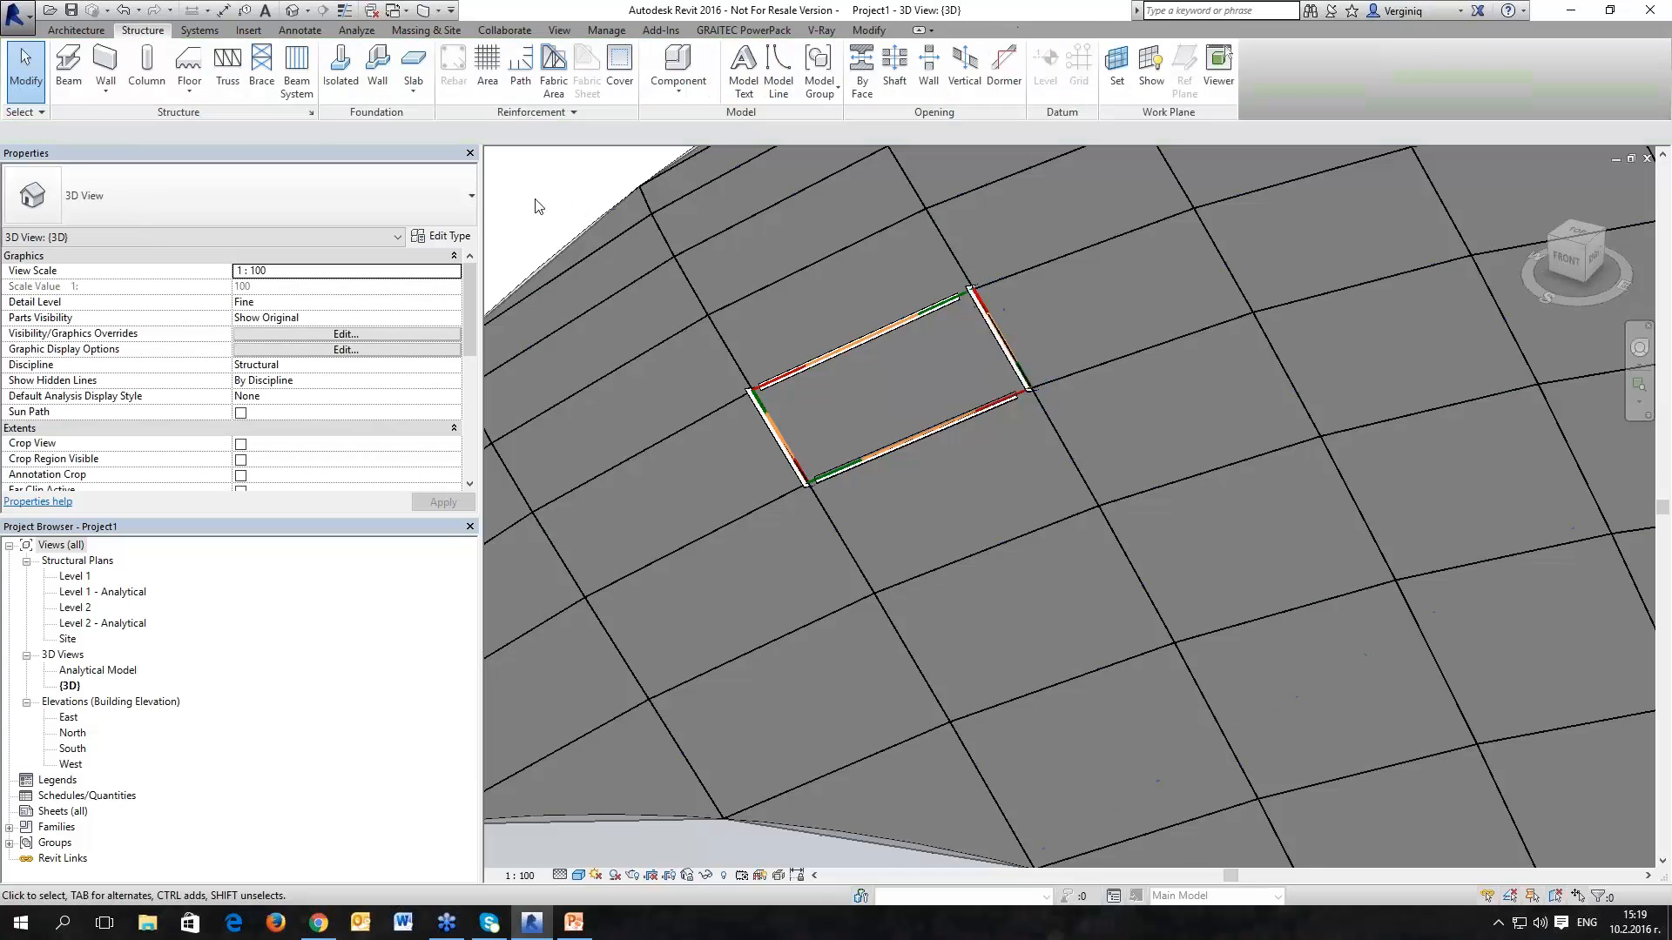
# Step: Open the M_HSS-Round Structural Tubing family from the US Metric library's Steel folder for loading as a beam
pyautogui.click(66, 63)
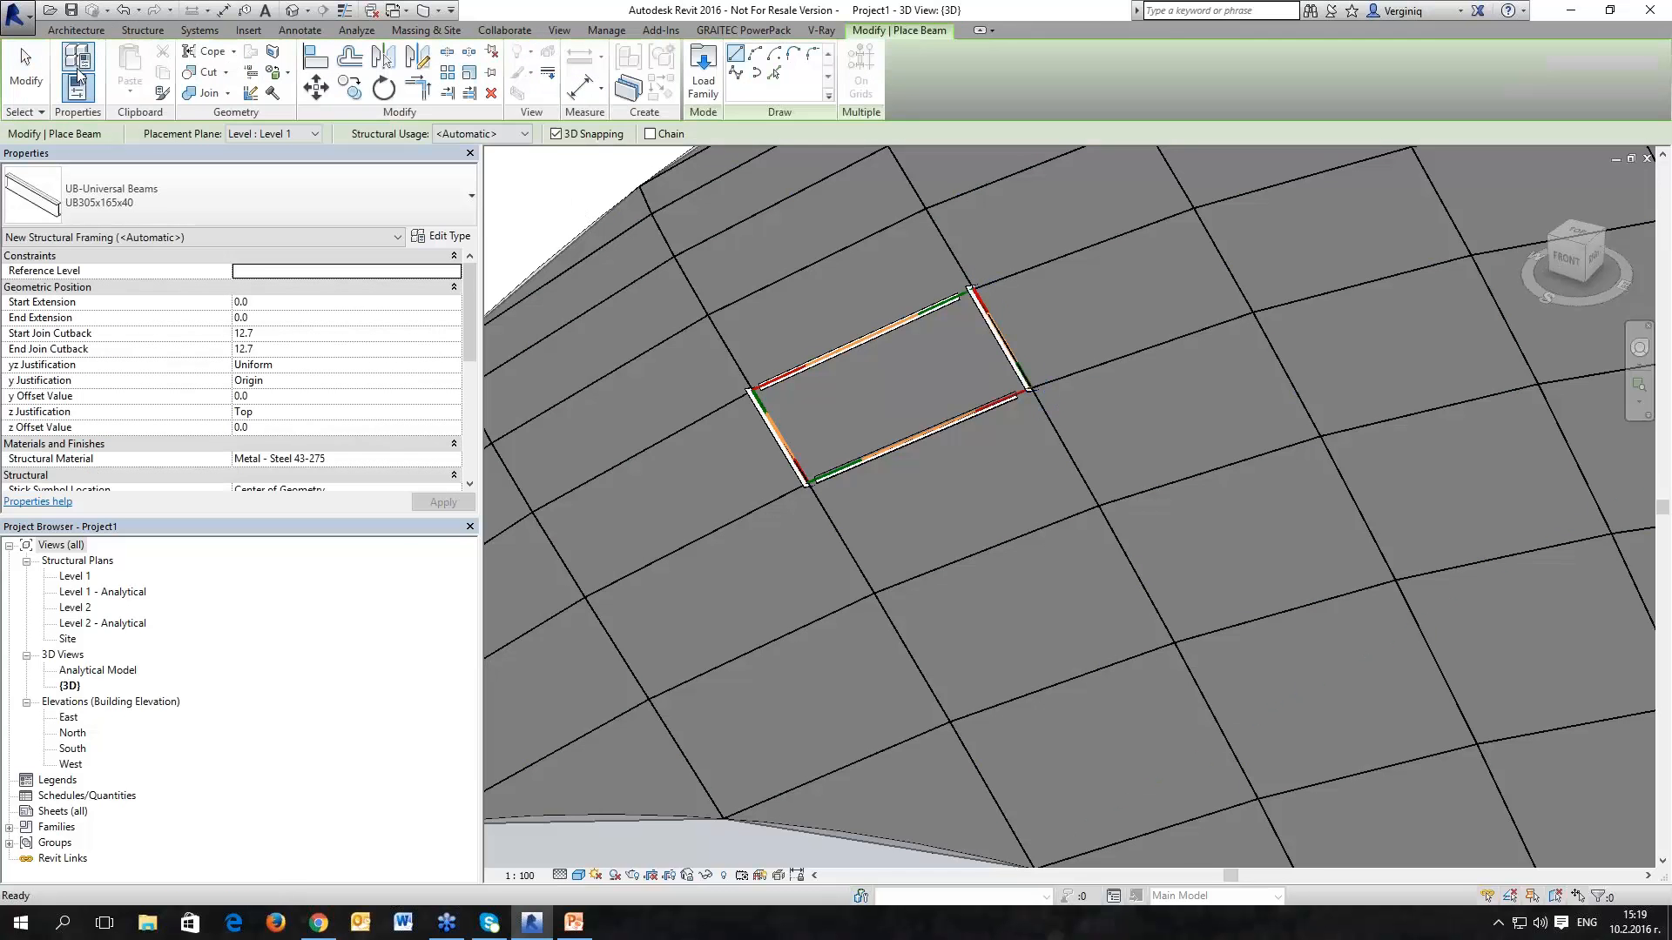
pyautogui.click(705, 74)
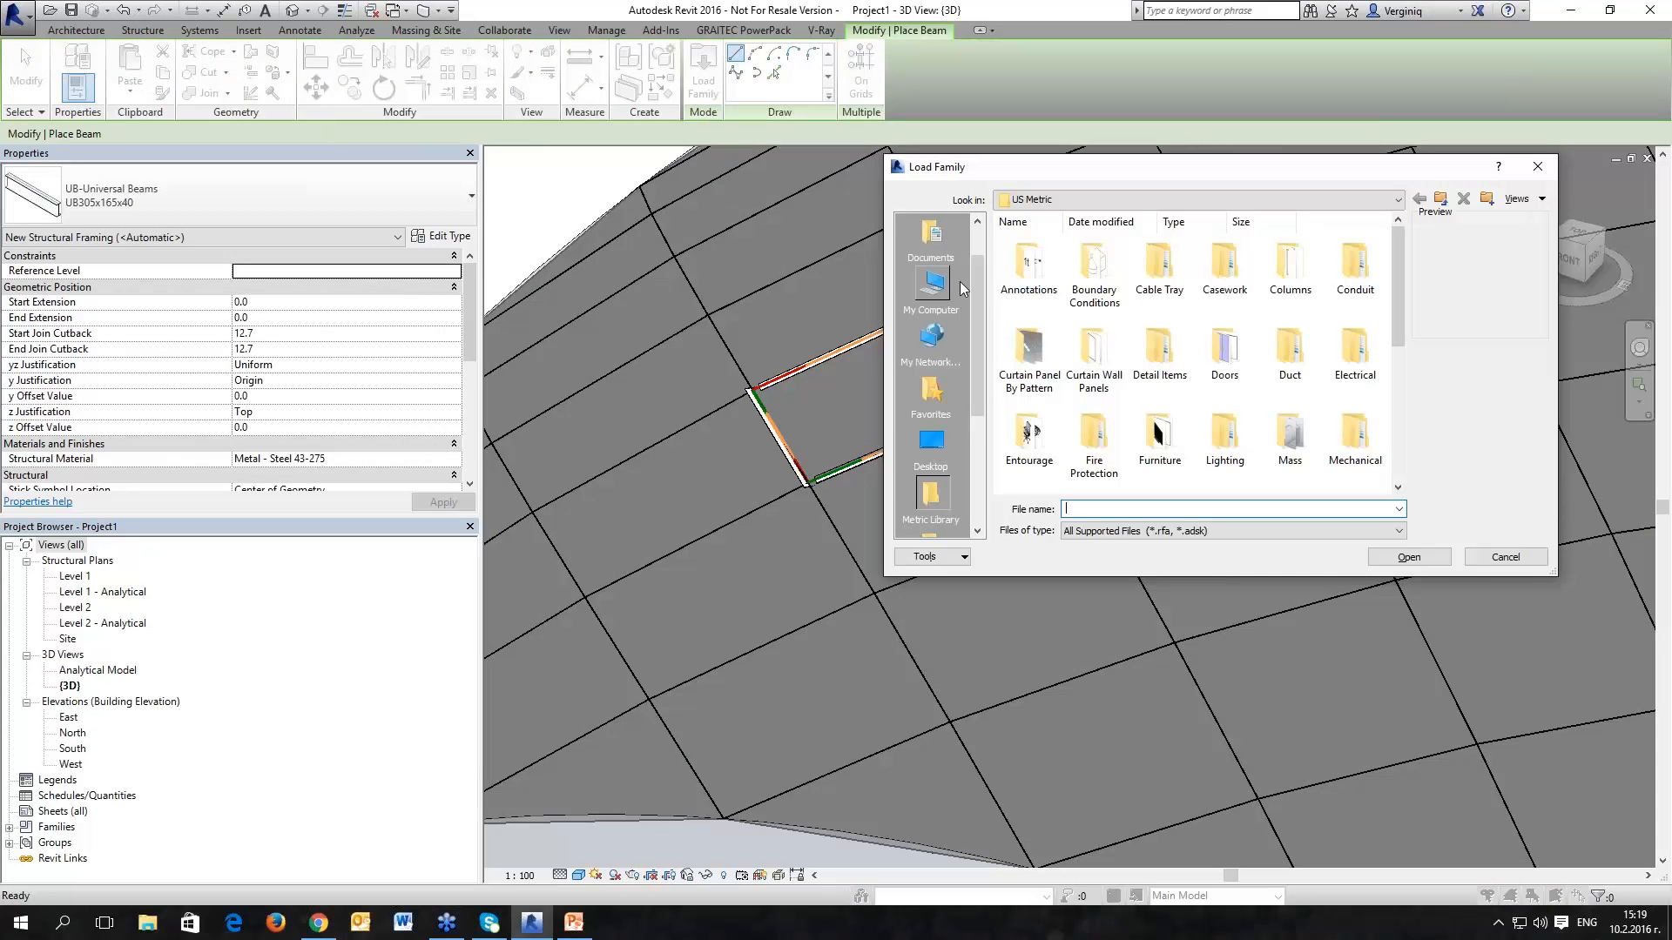
pyautogui.moveTo(1396, 317); pyautogui.dragTo(1396, 434)
pyautogui.doubleClick(1346, 335)
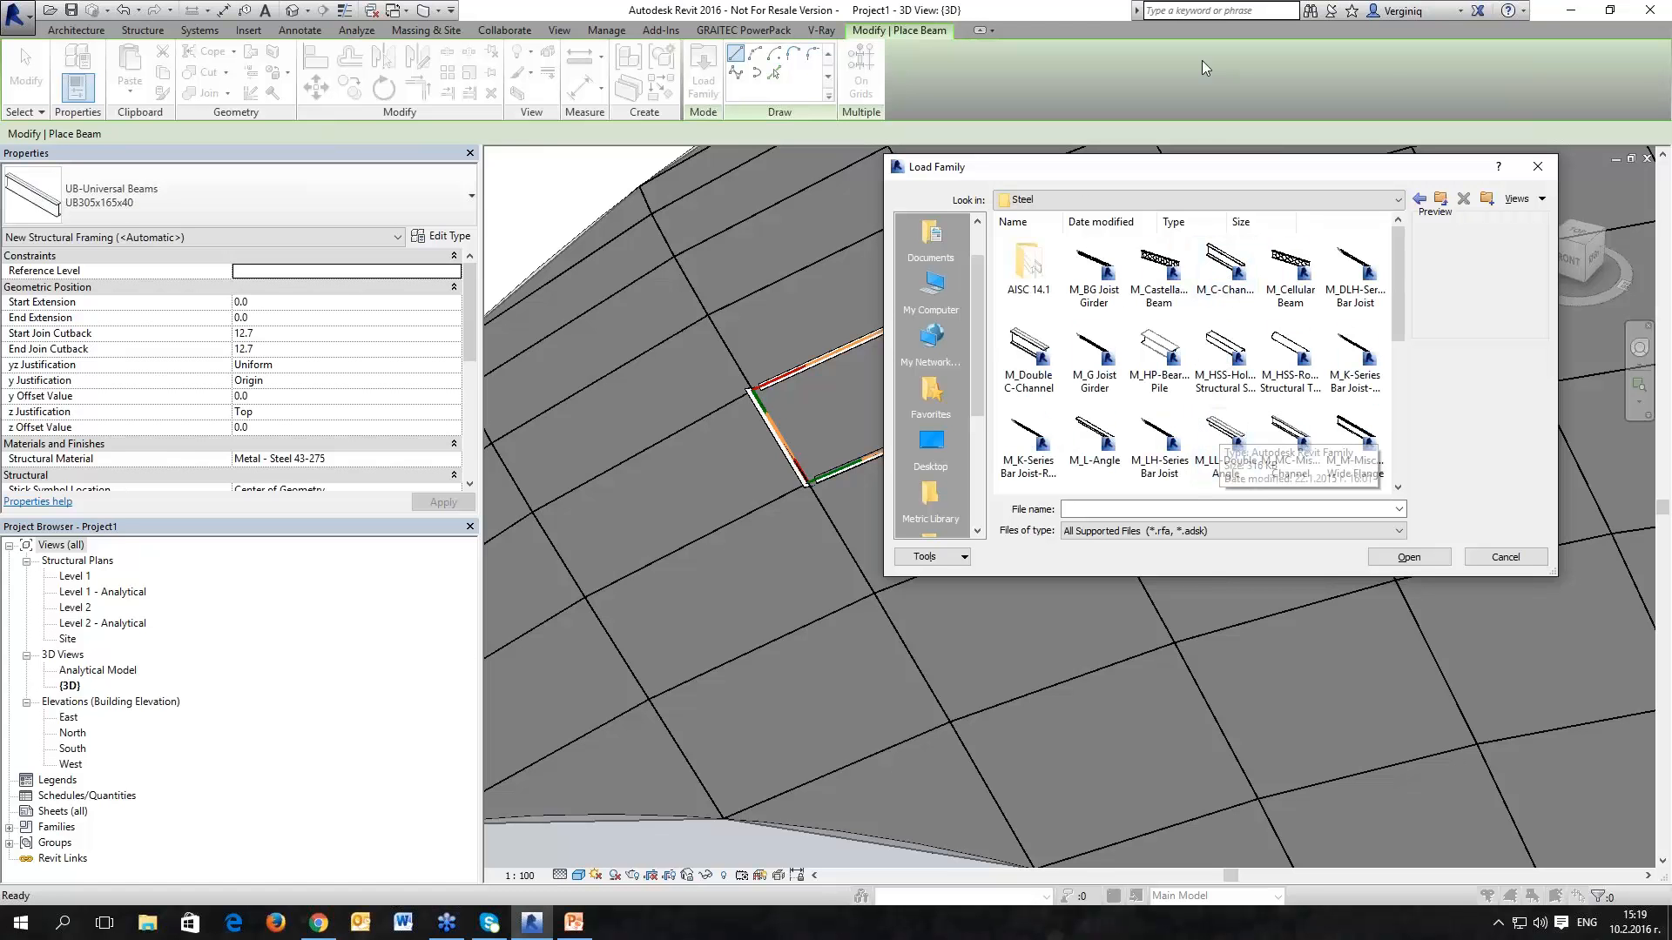
pyautogui.click(1289, 402)
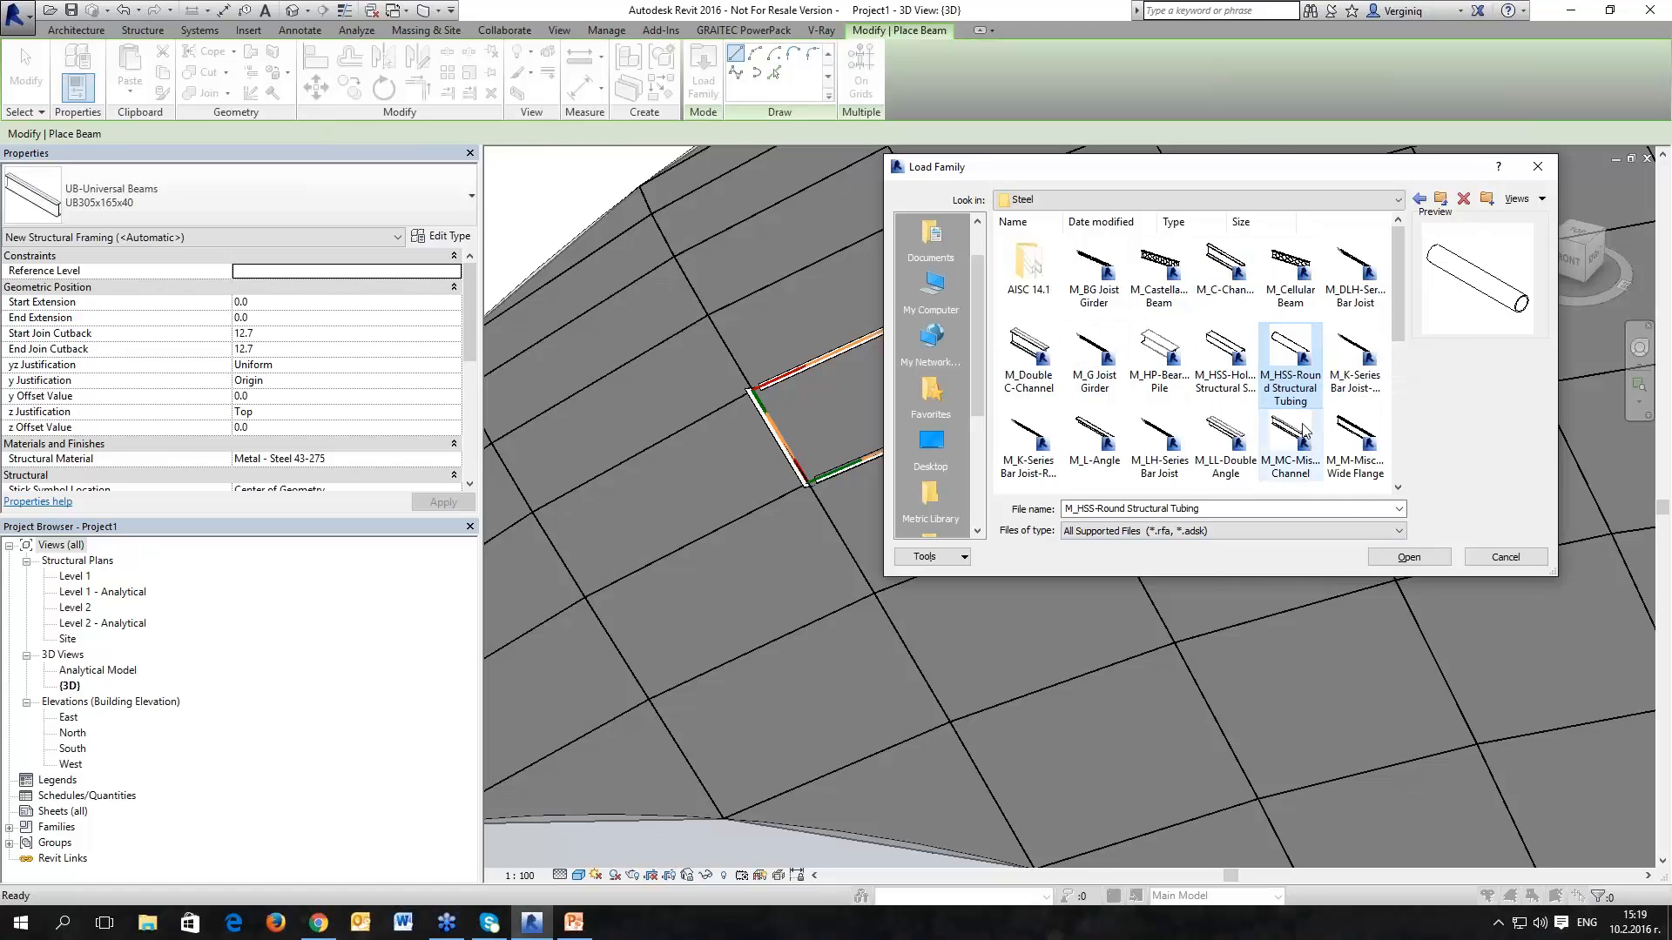
pyautogui.click(1404, 558)
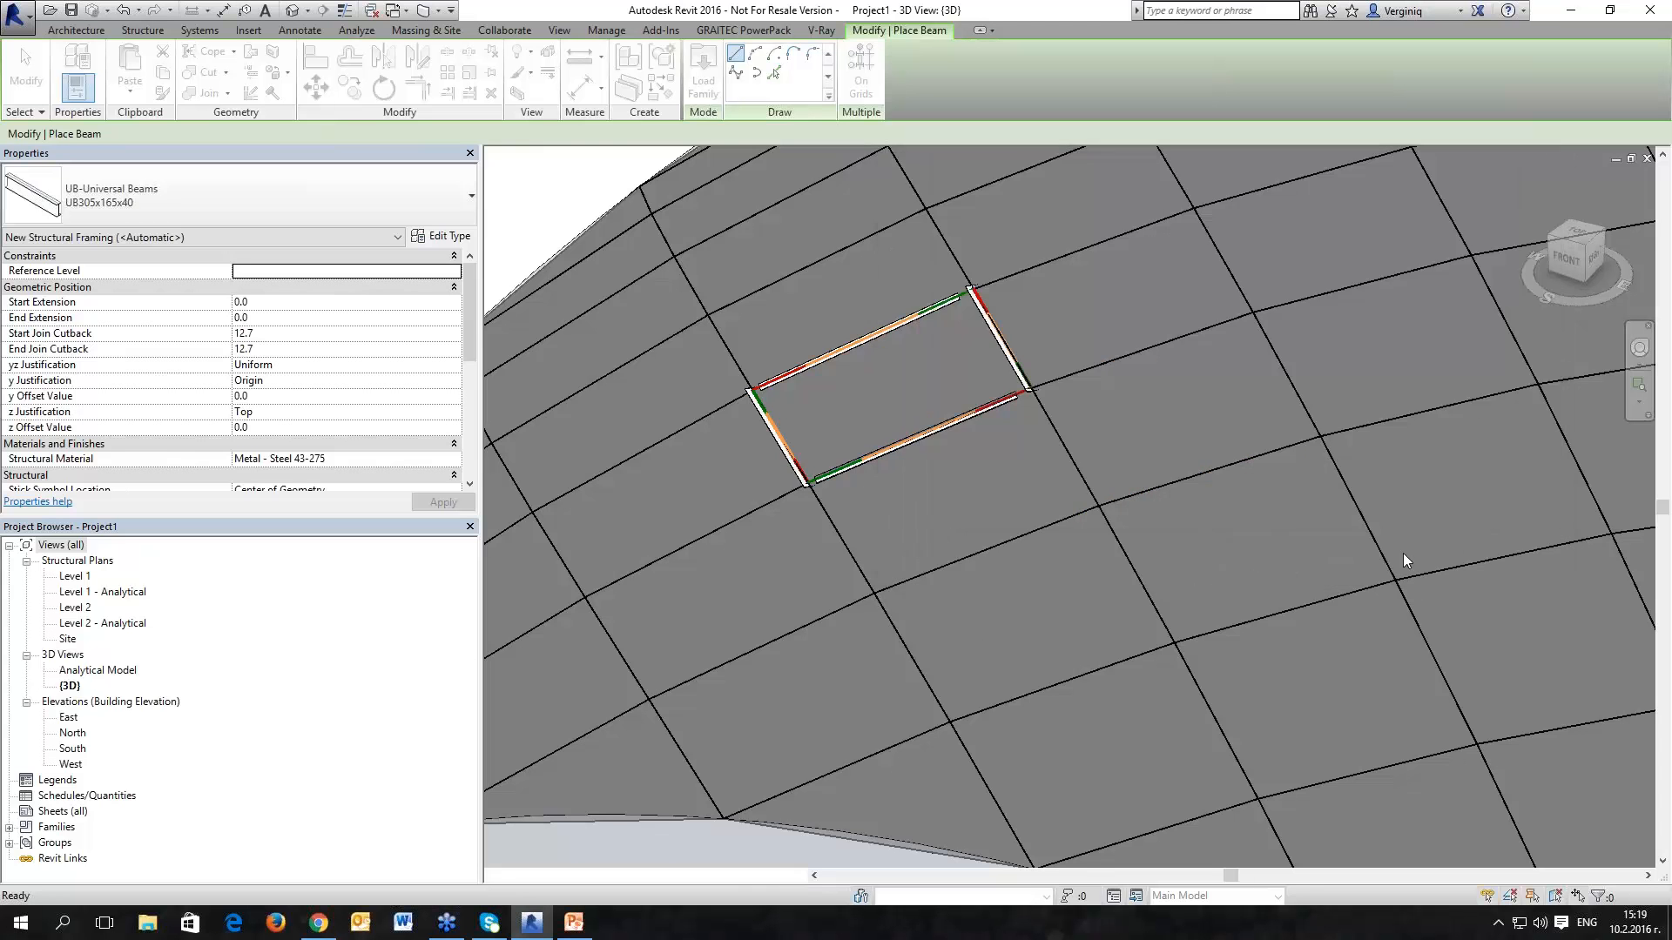
# Step: Load the round tubing types HSS190.5X7.9, HSS177.8X12.7, HSS177.8X3.2 and HSS168.3X12.7 into the project
pyautogui.moveTo(965, 332); pyautogui.dragTo(1131, 328)
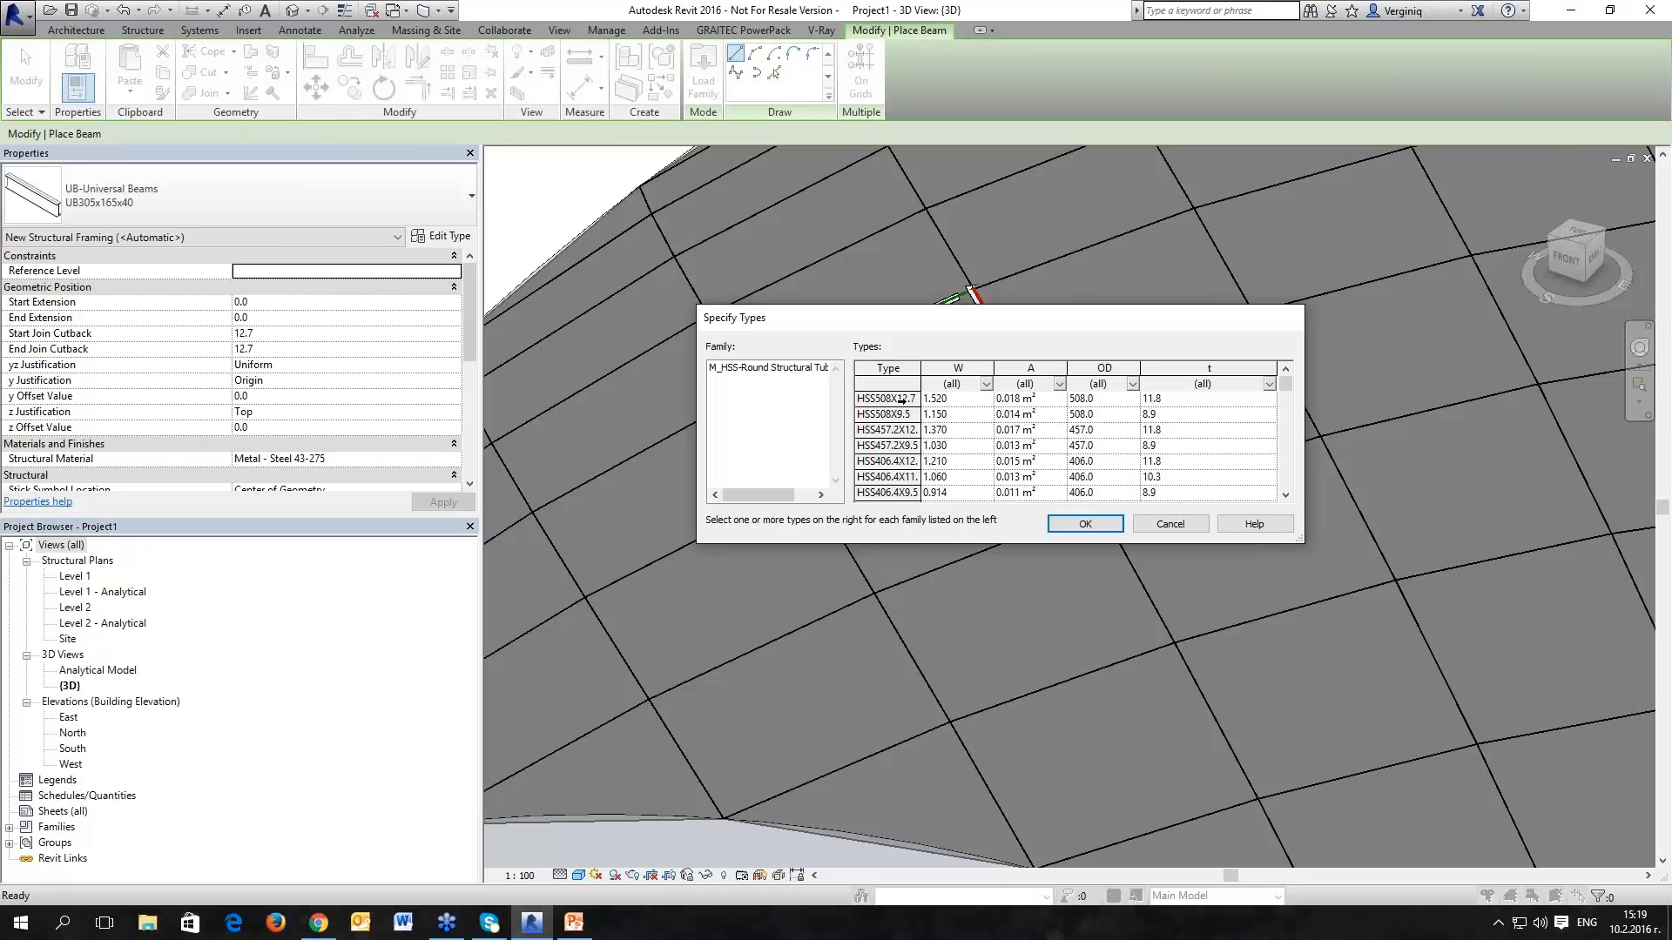
pyautogui.click(894, 494)
pyautogui.scroll(-5, 901, 479)
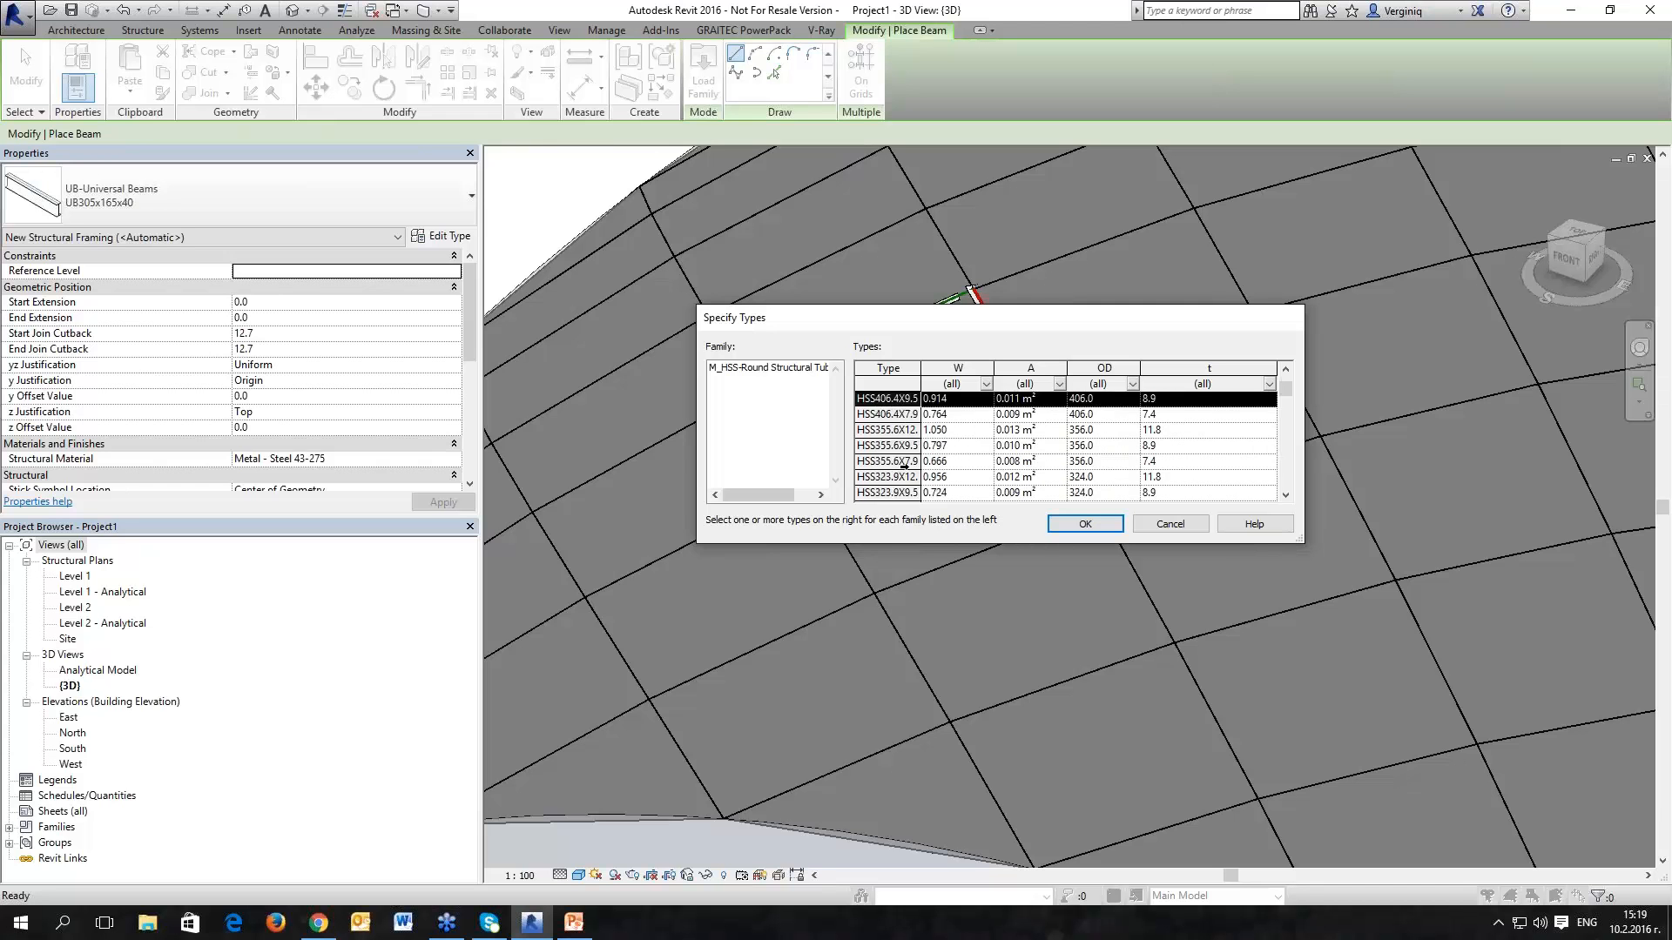
pyautogui.scroll(-2, 906, 465)
pyautogui.scroll(-2, 906, 462)
pyautogui.click(890, 429)
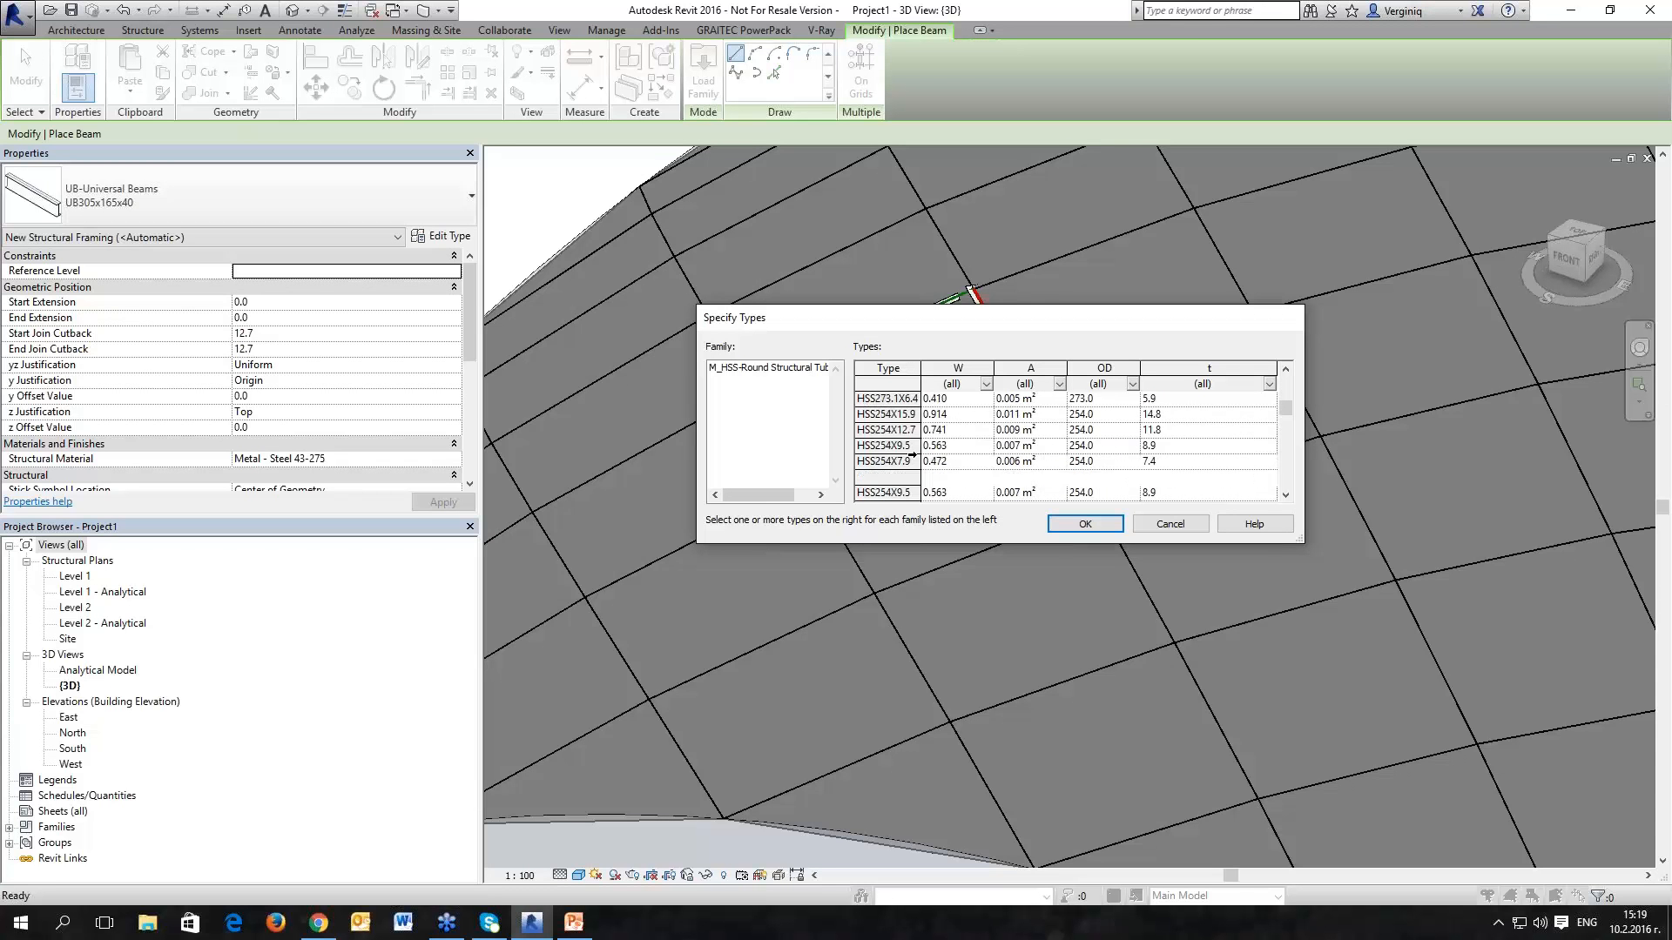
pyautogui.scroll(-5, 905, 462)
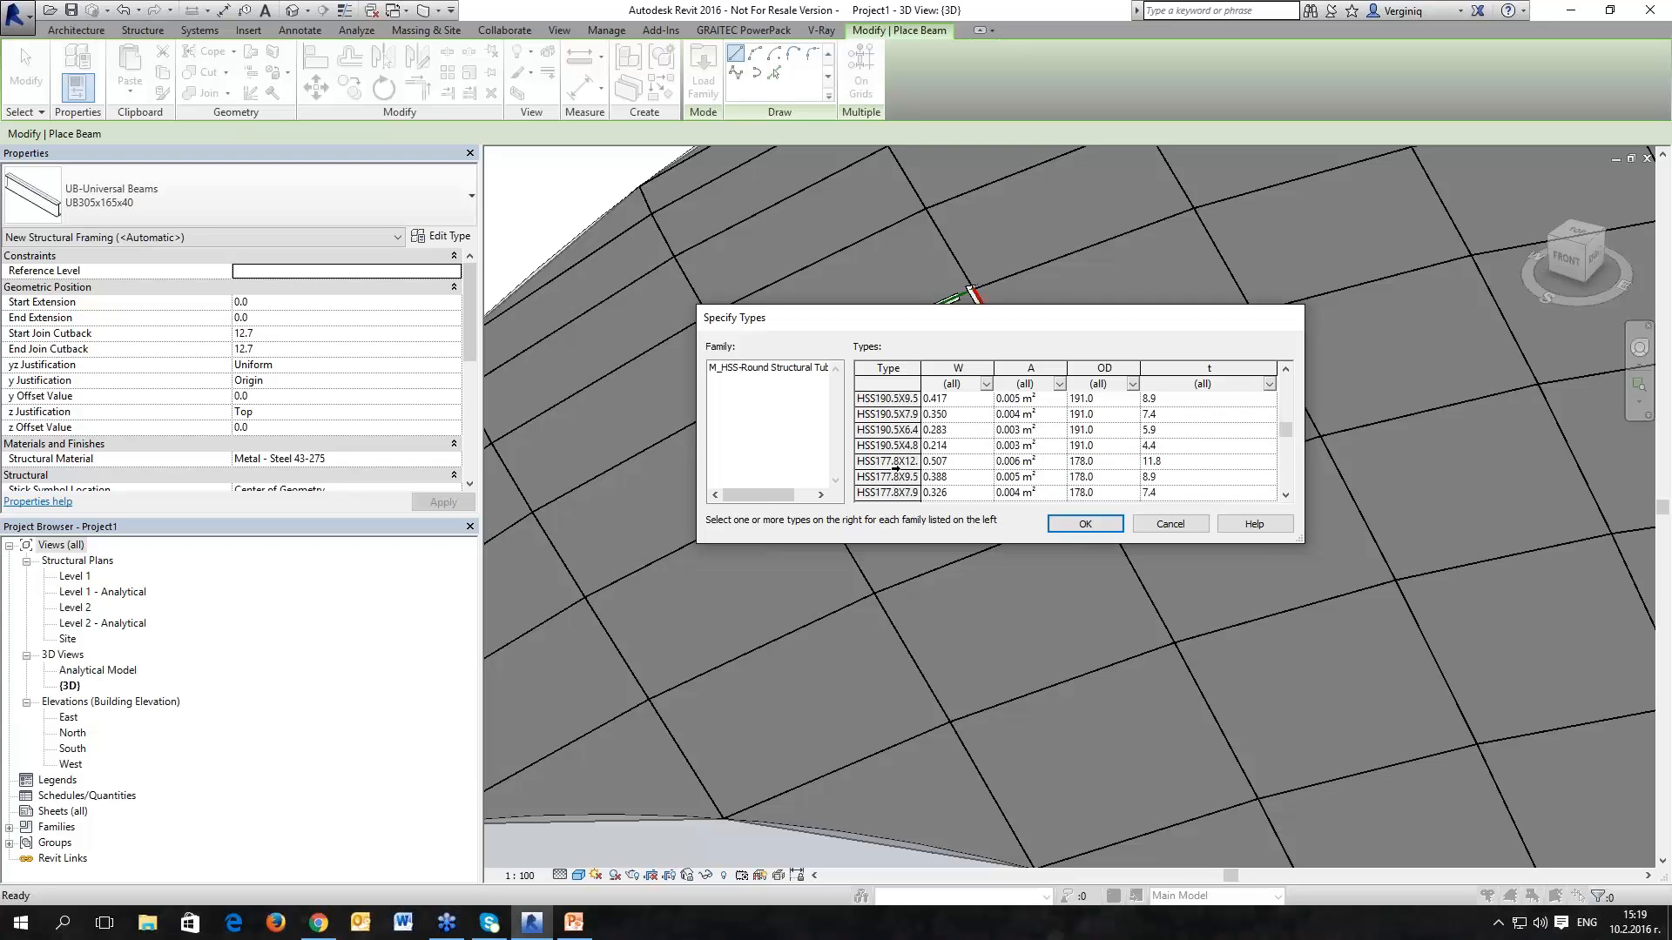
pyautogui.click(898, 462)
pyautogui.scroll(3, 894, 411)
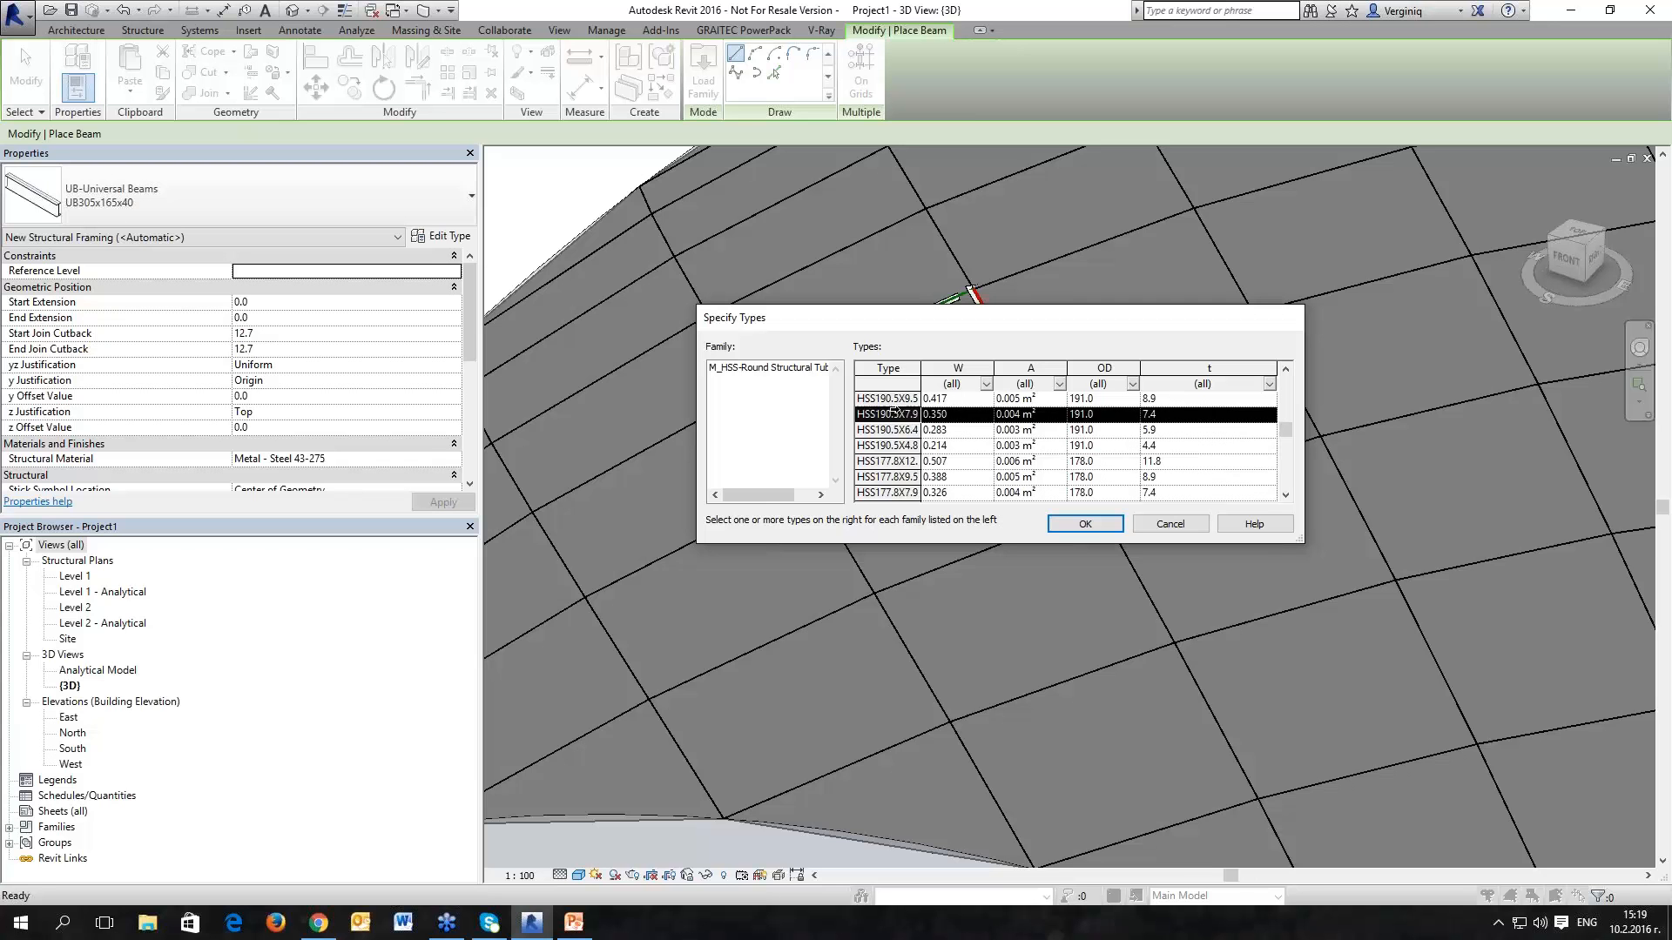
pyautogui.scroll(-2, 901, 444)
pyautogui.click(900, 457)
pyautogui.scroll(-2, 899, 455)
pyautogui.scroll(1, 900, 452)
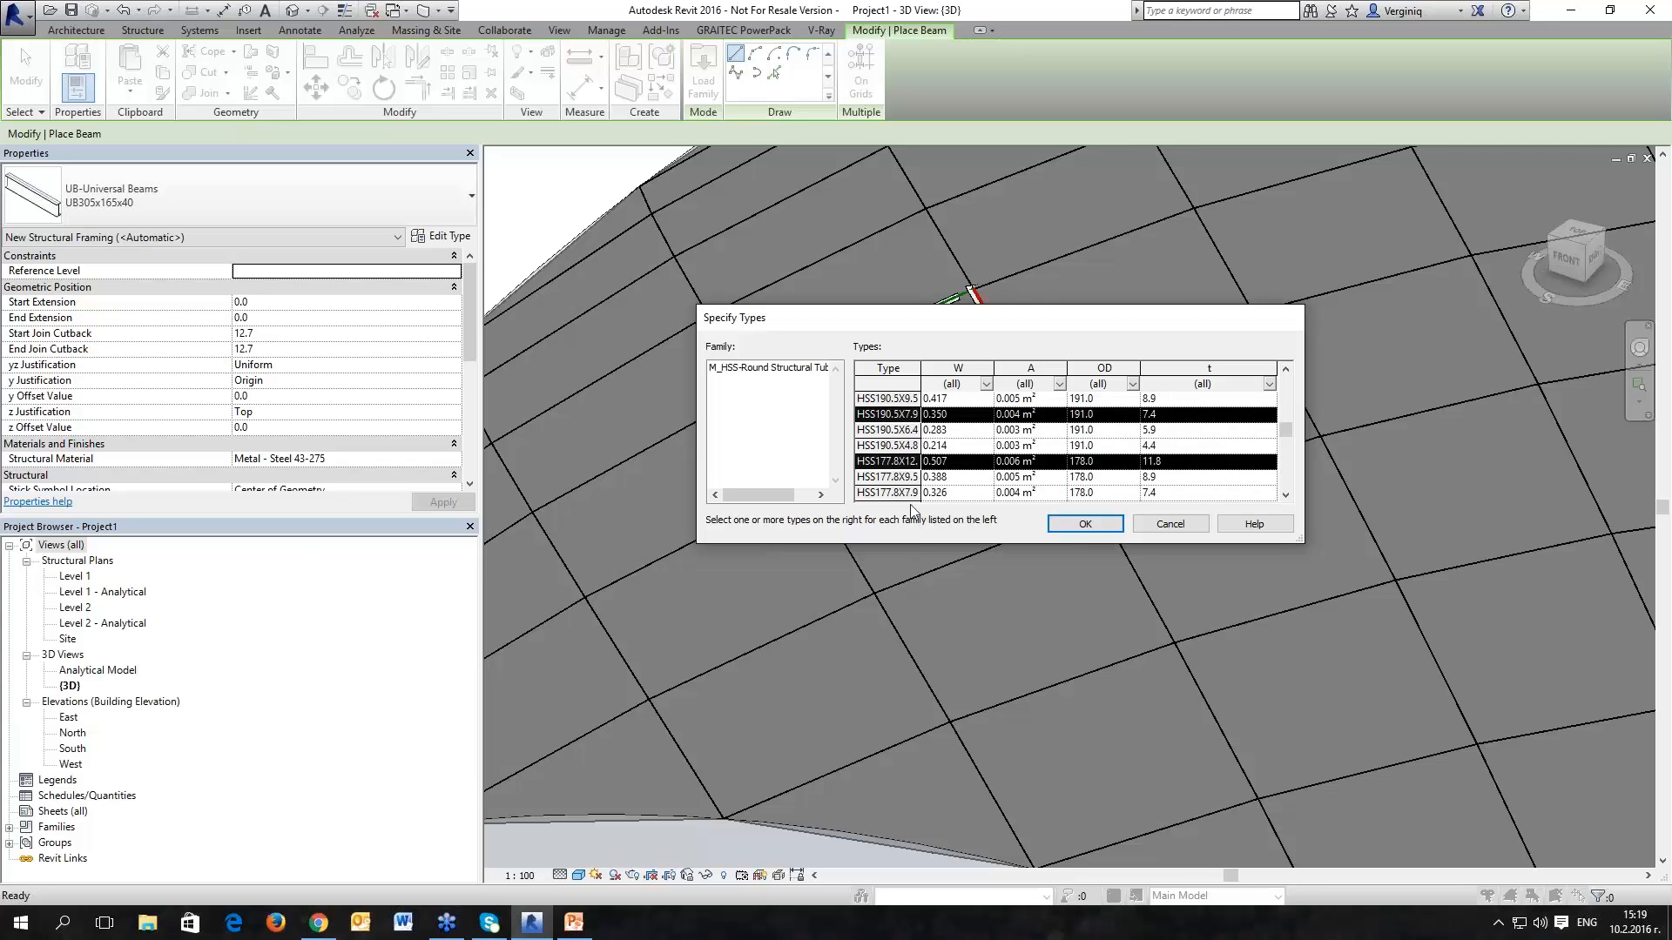
pyautogui.scroll(-2, 908, 477)
pyautogui.click(896, 446)
pyautogui.scroll(-2, 890, 459)
pyautogui.click(890, 448)
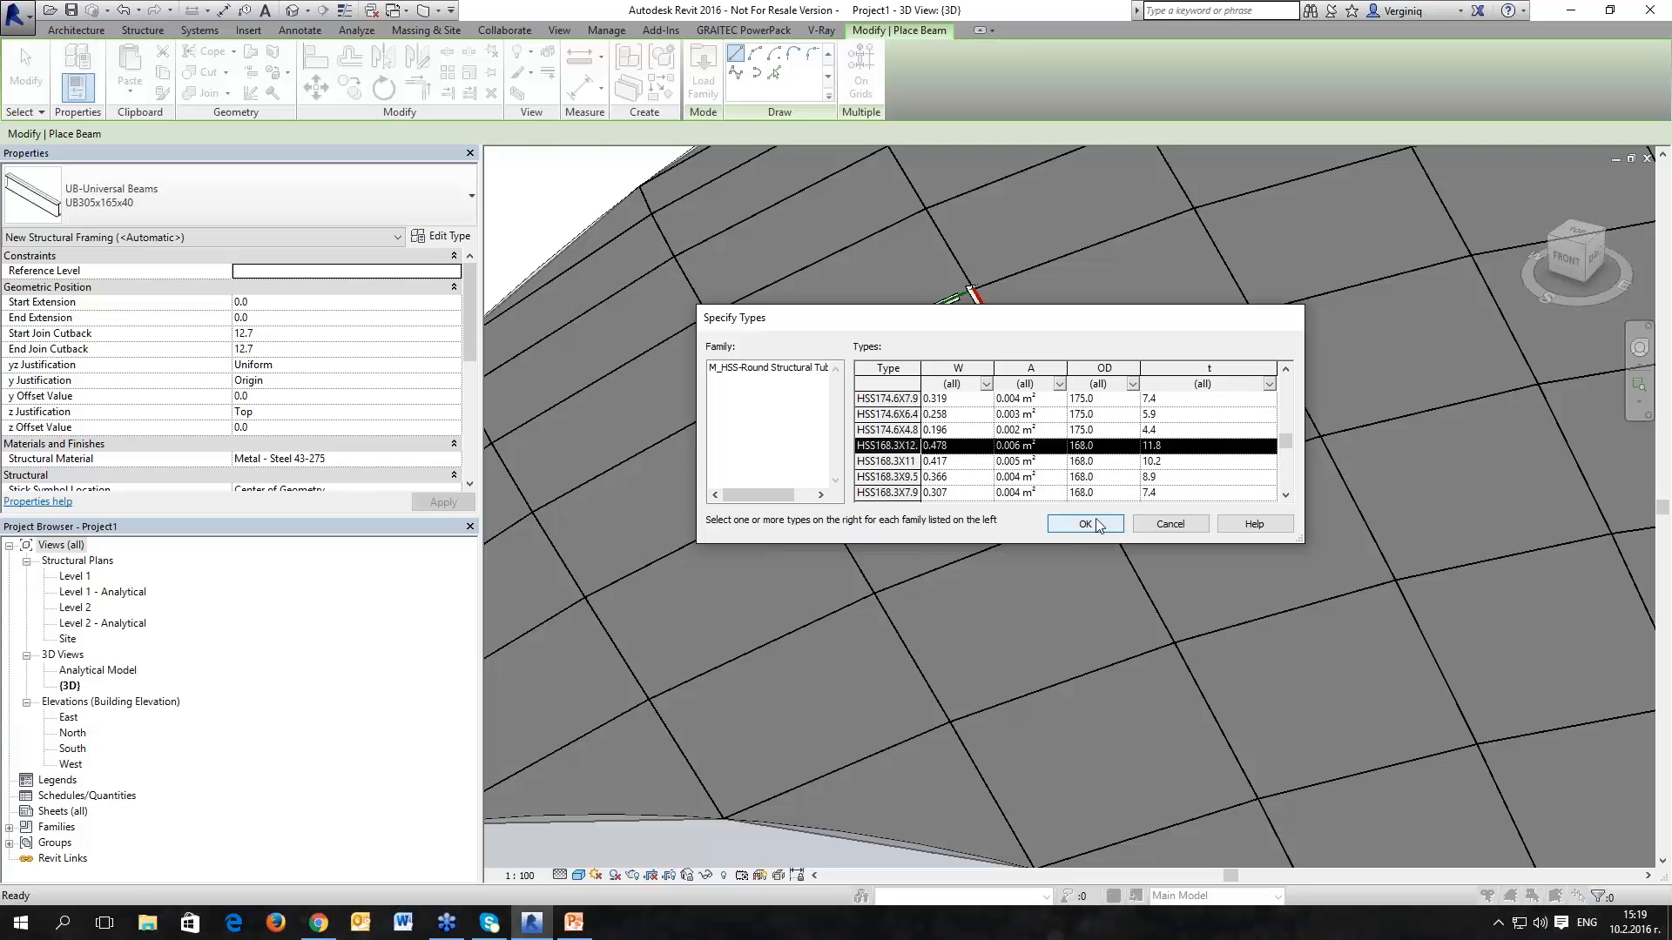
pyautogui.click(1084, 524)
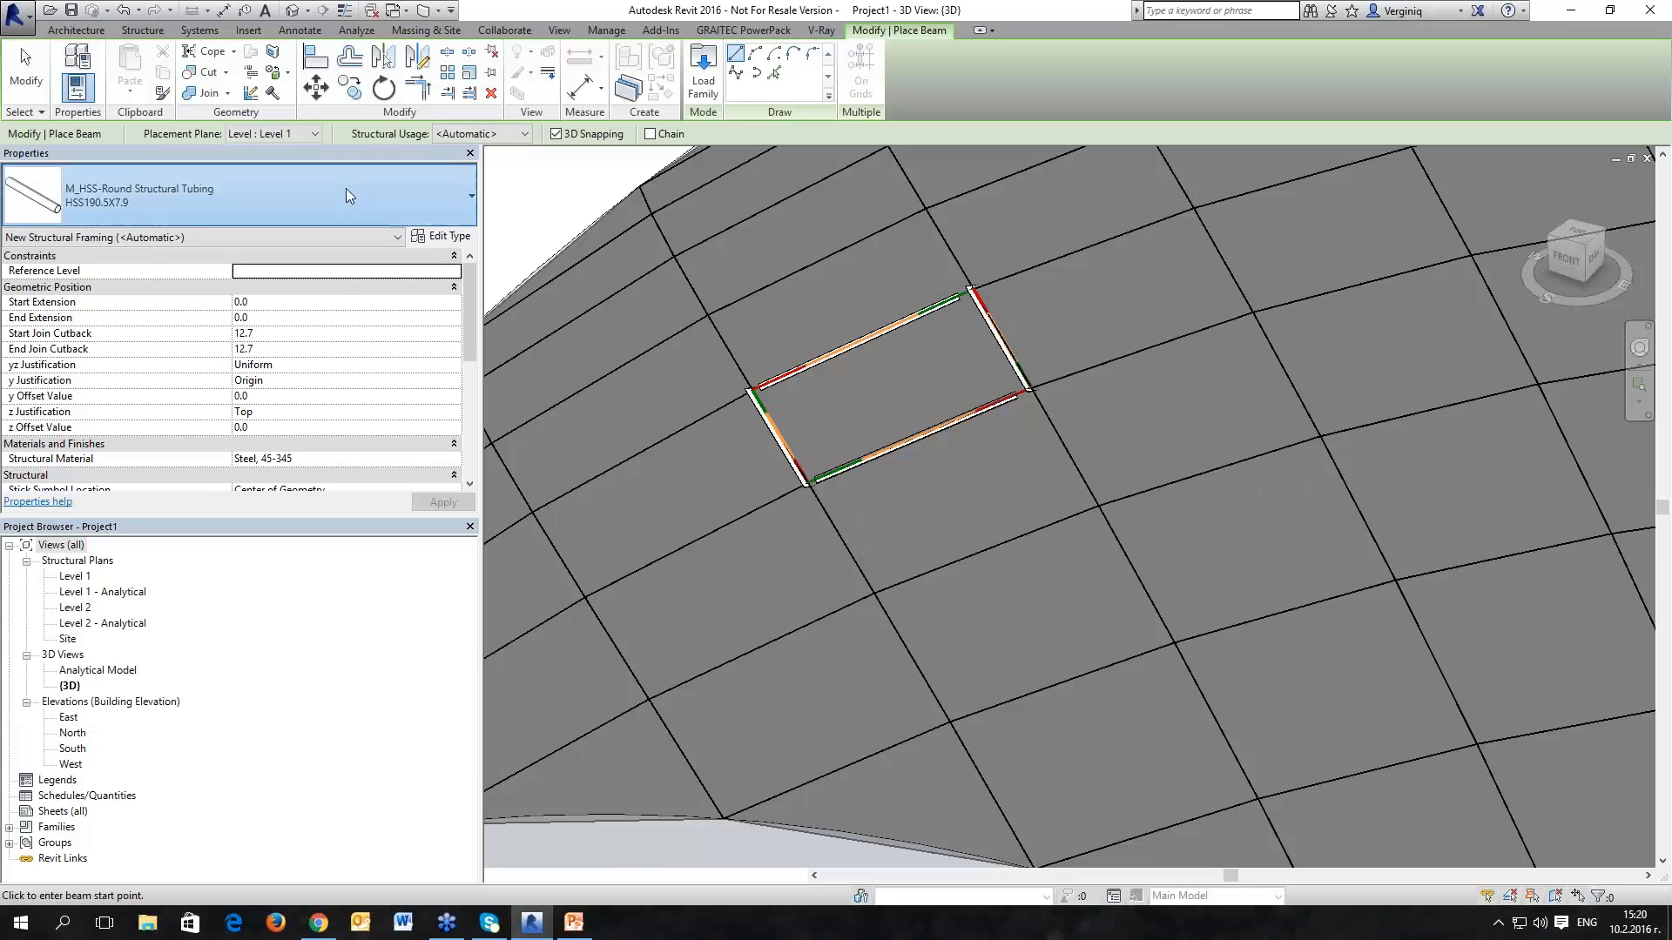
# Step: Choose the HSS177.8X3.2 round tubing type and place a beam with Pick Lines on a pattern edge near the existing beam panel
pyautogui.click(343, 186)
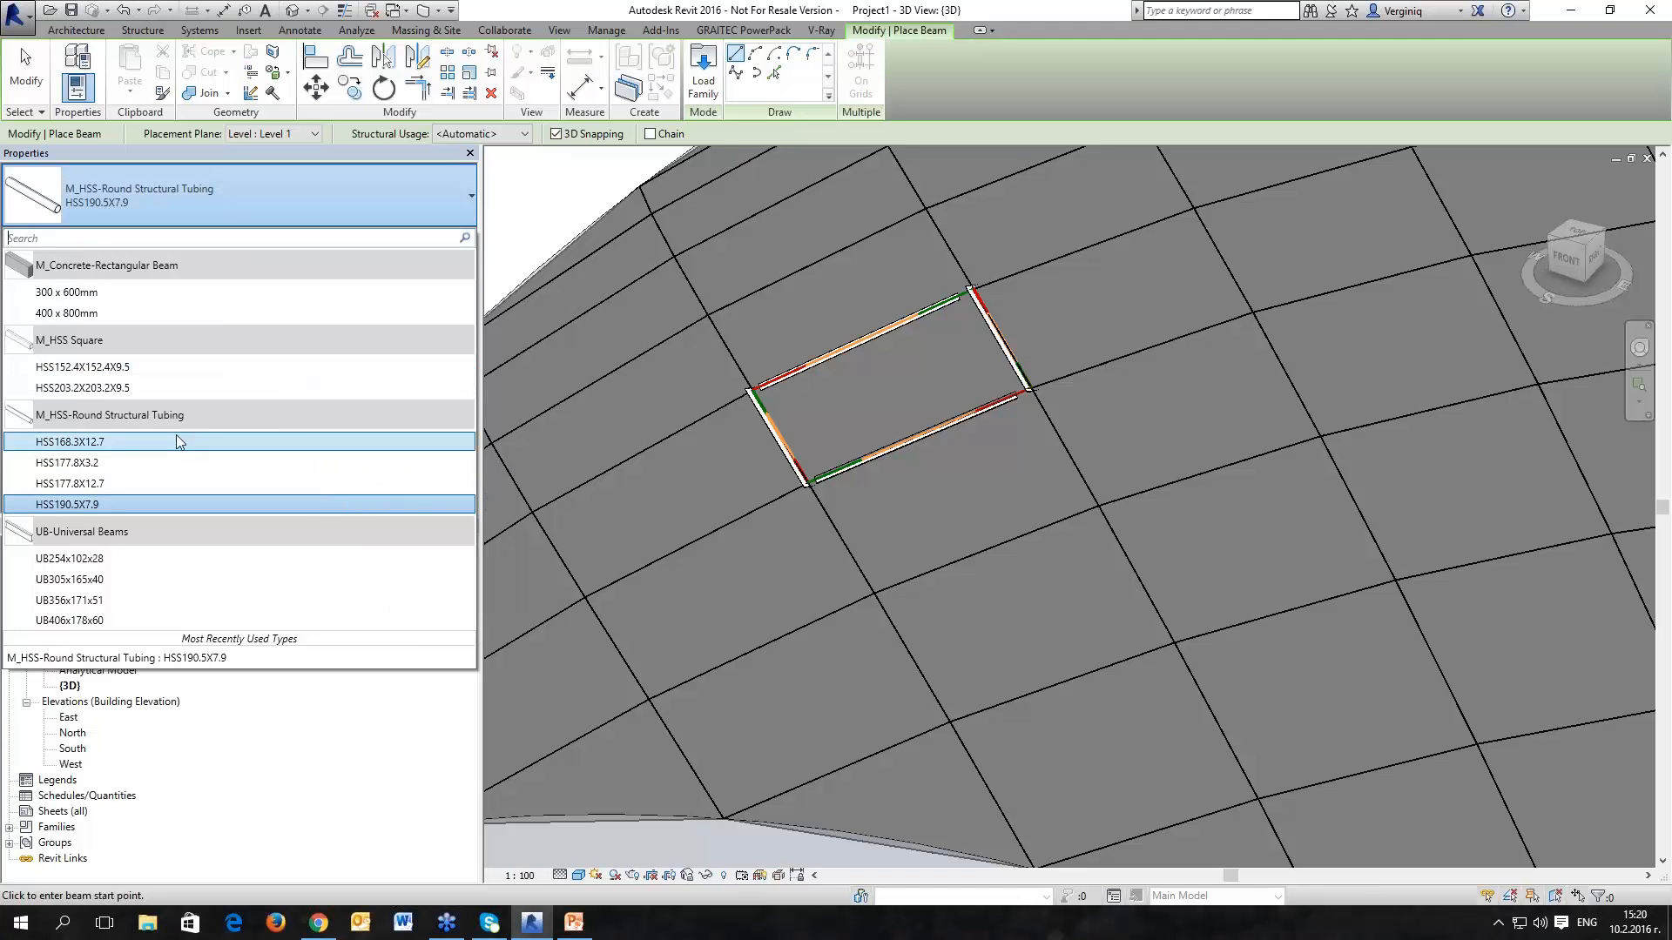
pyautogui.click(131, 462)
pyautogui.scroll(-2, 600, 479)
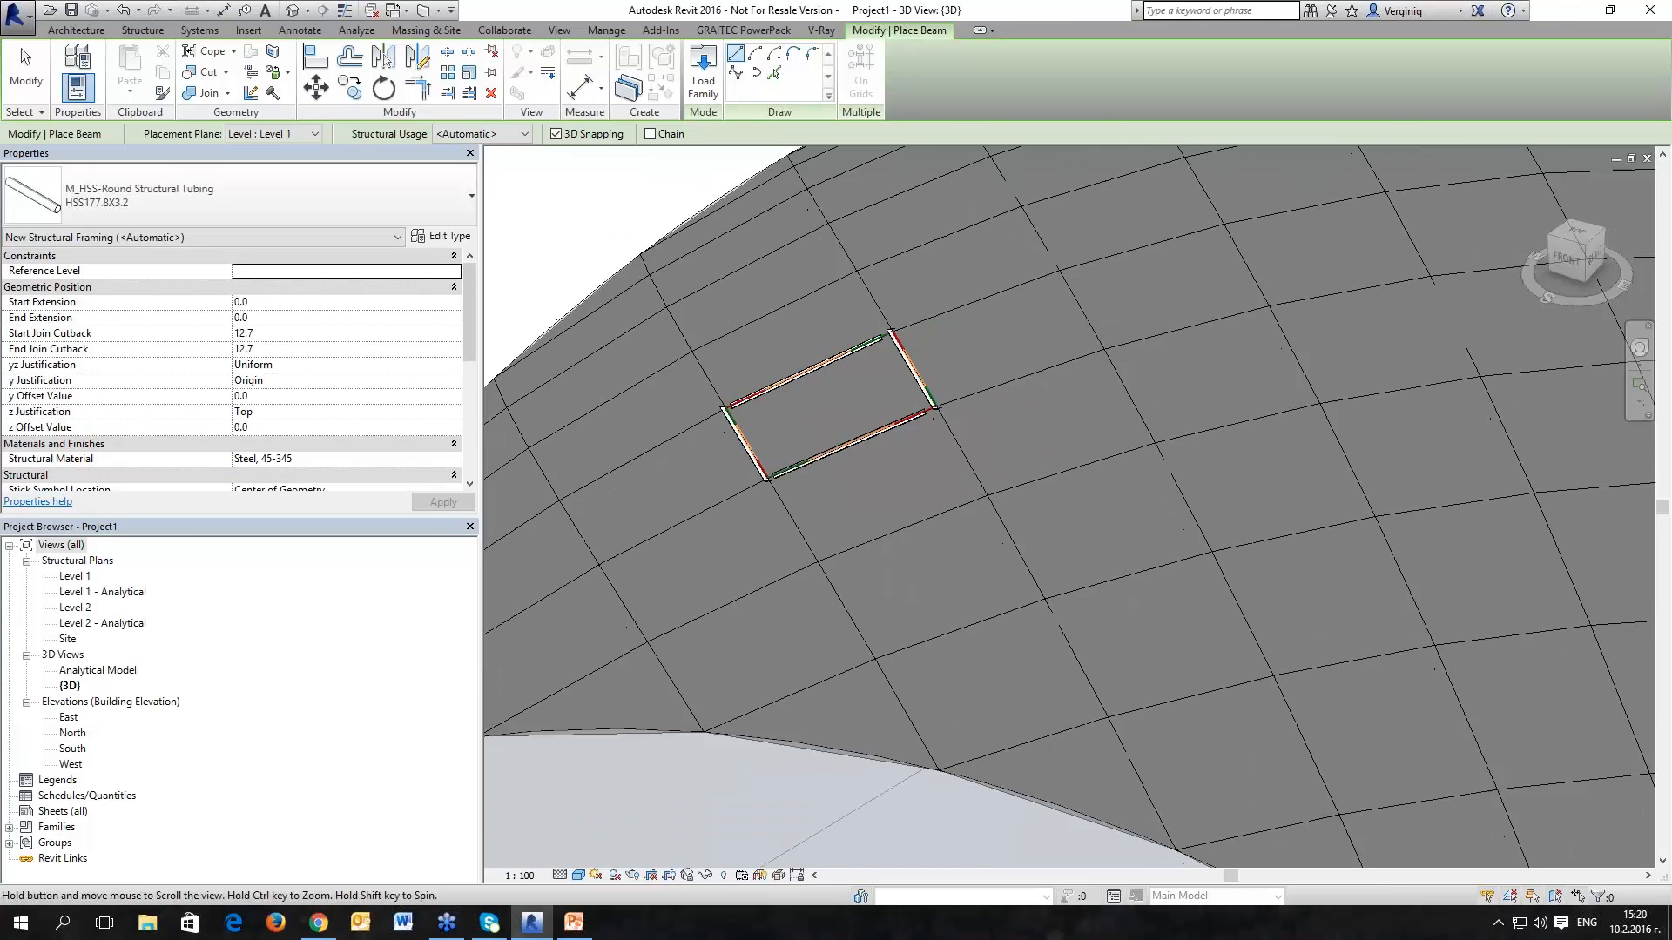
pyautogui.moveTo(599, 479); pyautogui.dragTo(805, 433, button='middle')
pyautogui.scroll(1, 805, 418)
pyautogui.click(770, 74)
pyautogui.click(739, 365)
pyautogui.scroll(3, 697, 393)
pyautogui.scroll(-3, 738, 427)
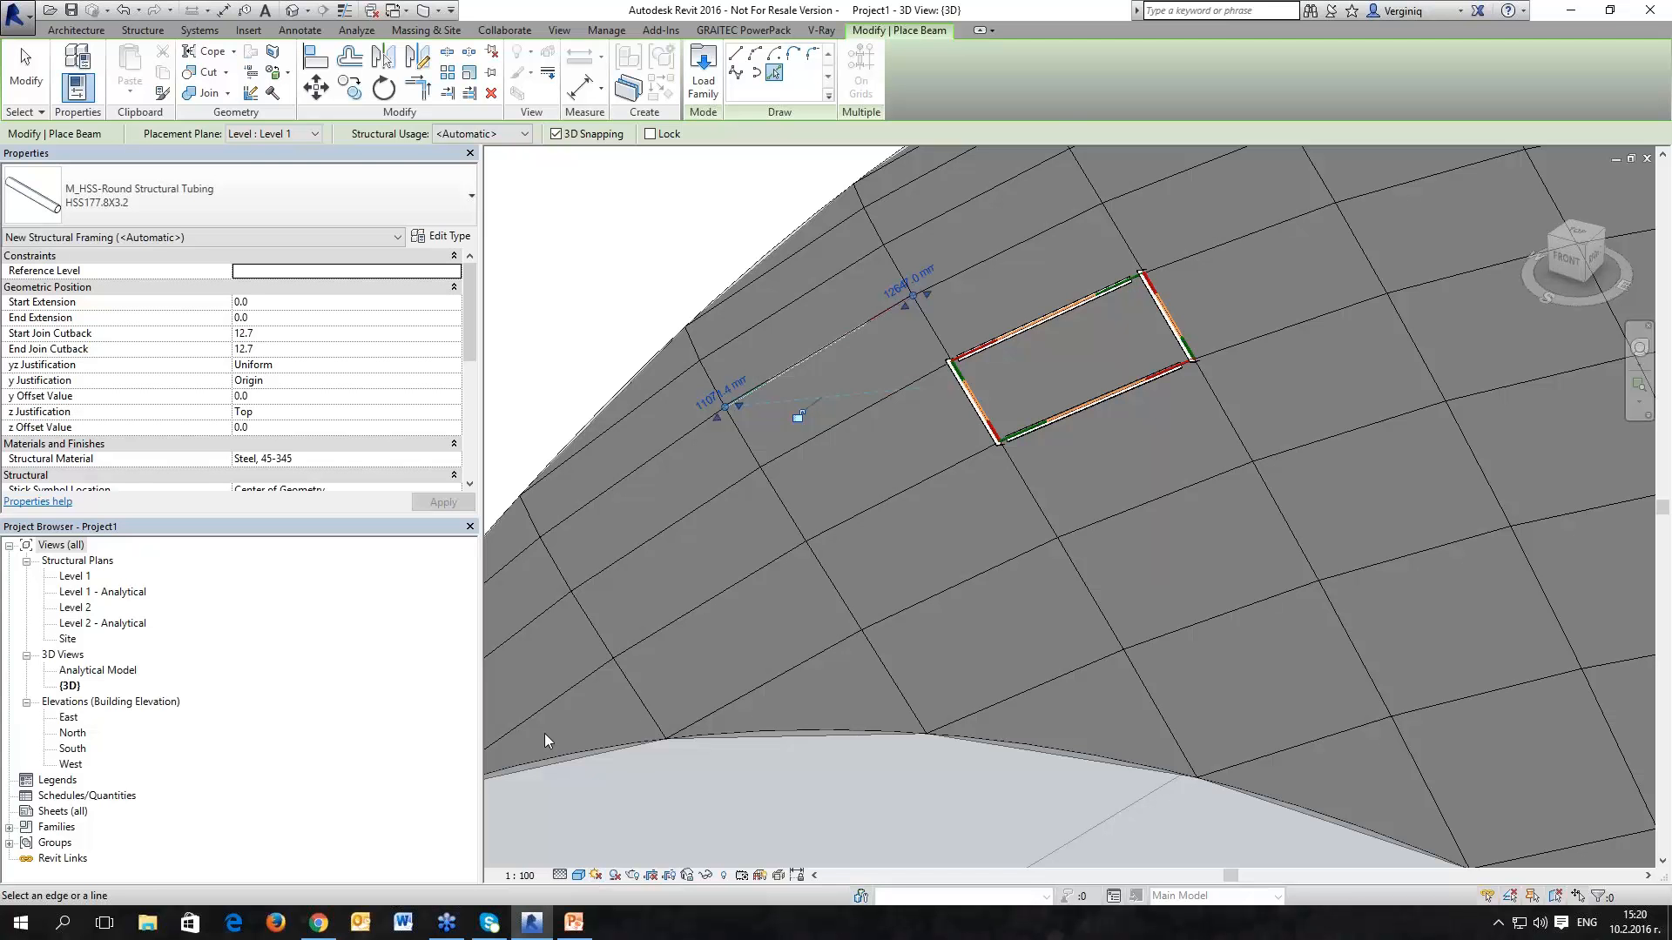
# Step: Display the 3D view in Wireframe and set the placed round tubing beam's z Justification to Center
pyautogui.click(578, 875)
pyautogui.click(621, 771)
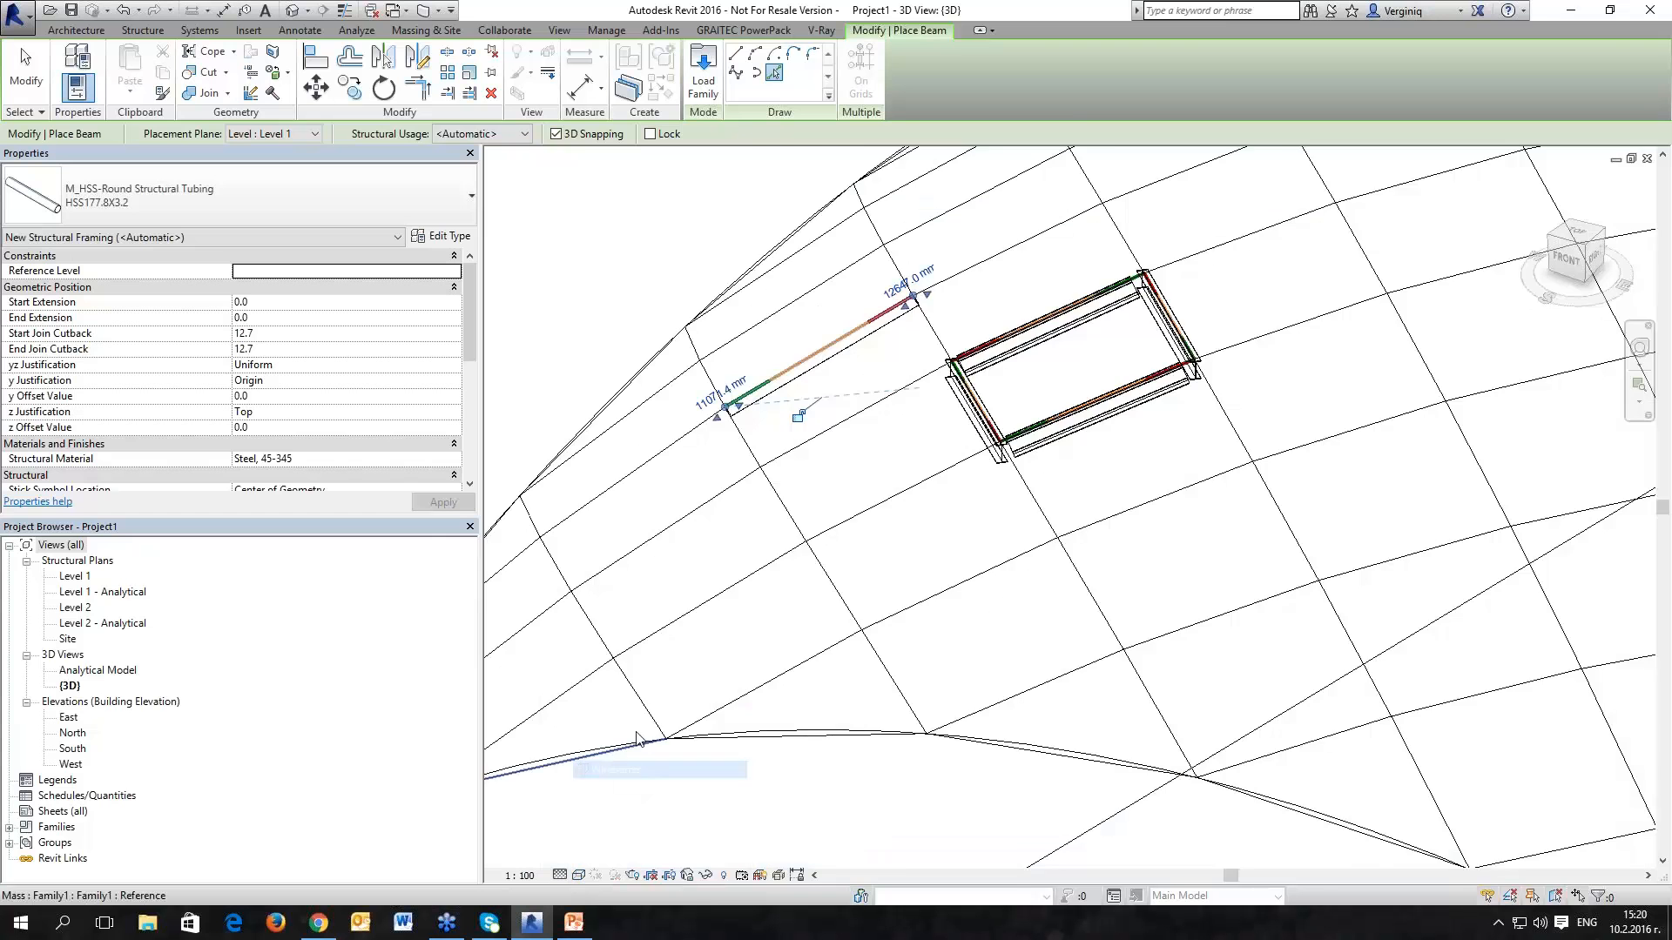
pyautogui.scroll(4, 754, 591)
pyautogui.scroll(1, 754, 591)
pyautogui.press('Escape')
pyautogui.press('Escape')
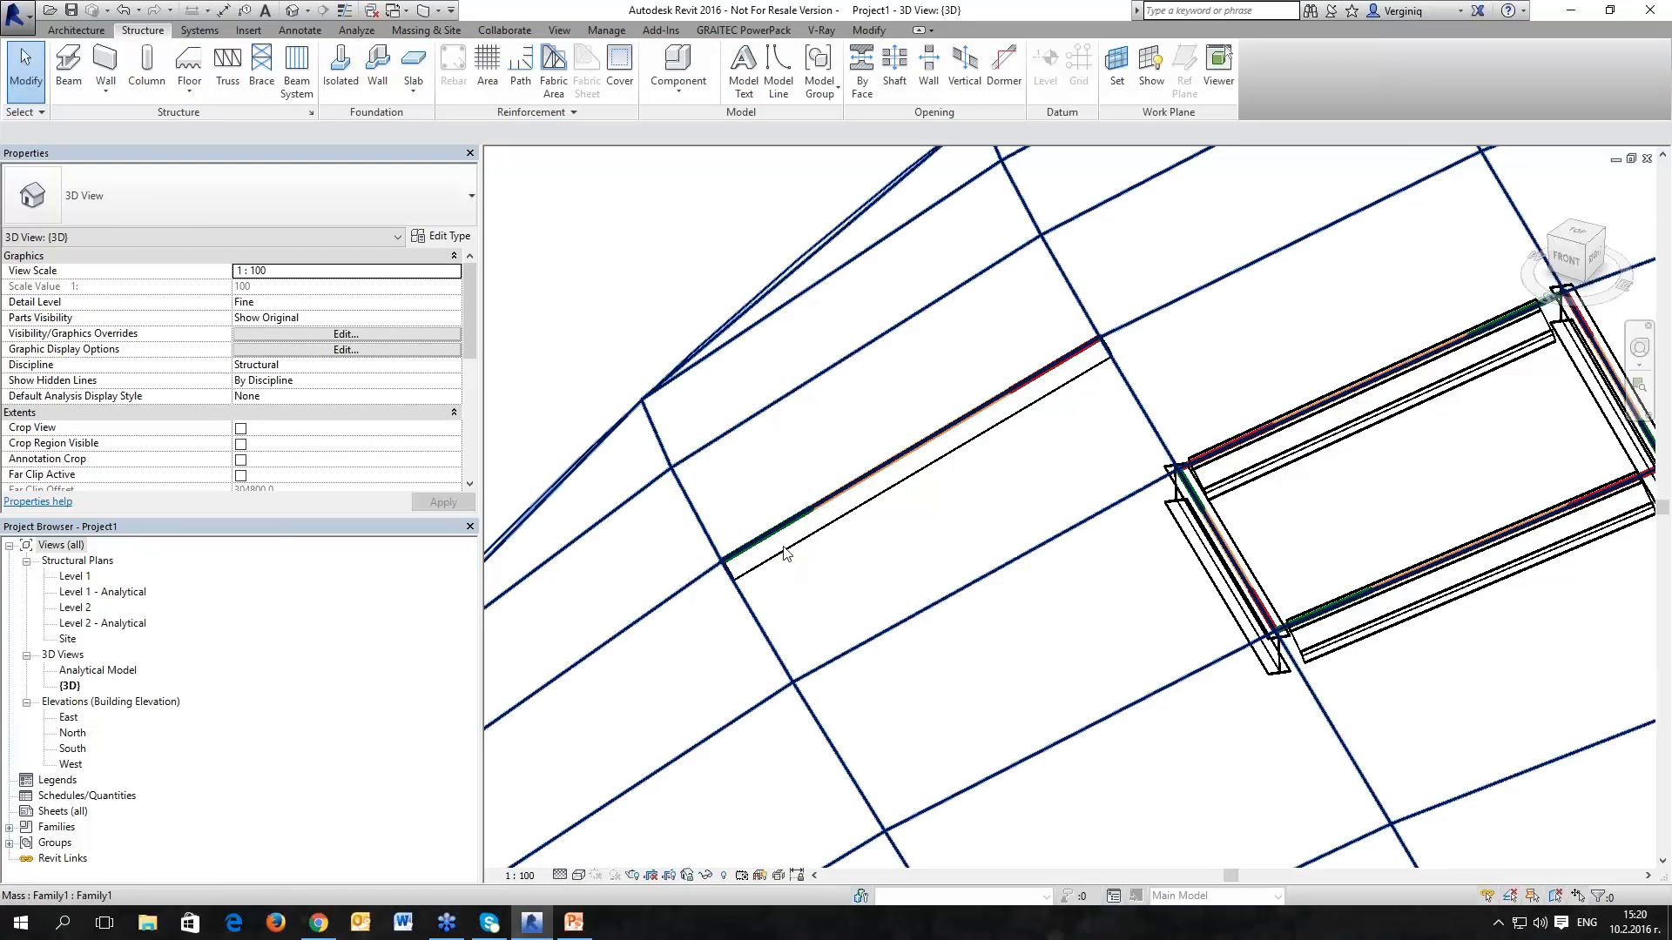
pyautogui.click(784, 552)
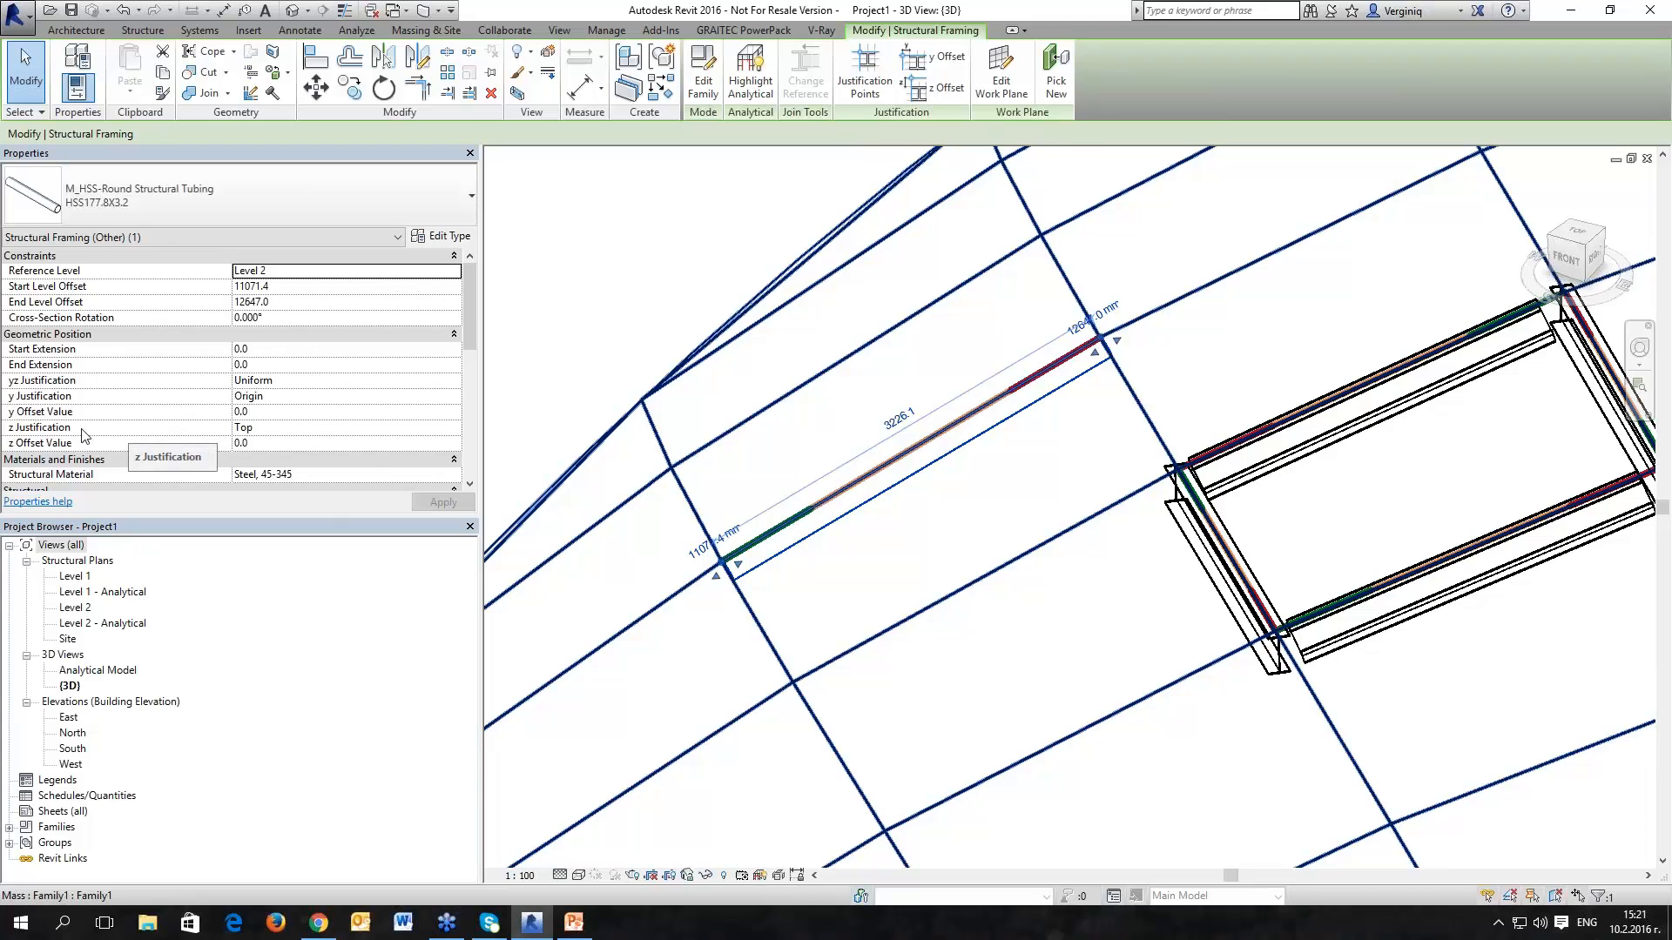
pyautogui.click(324, 427)
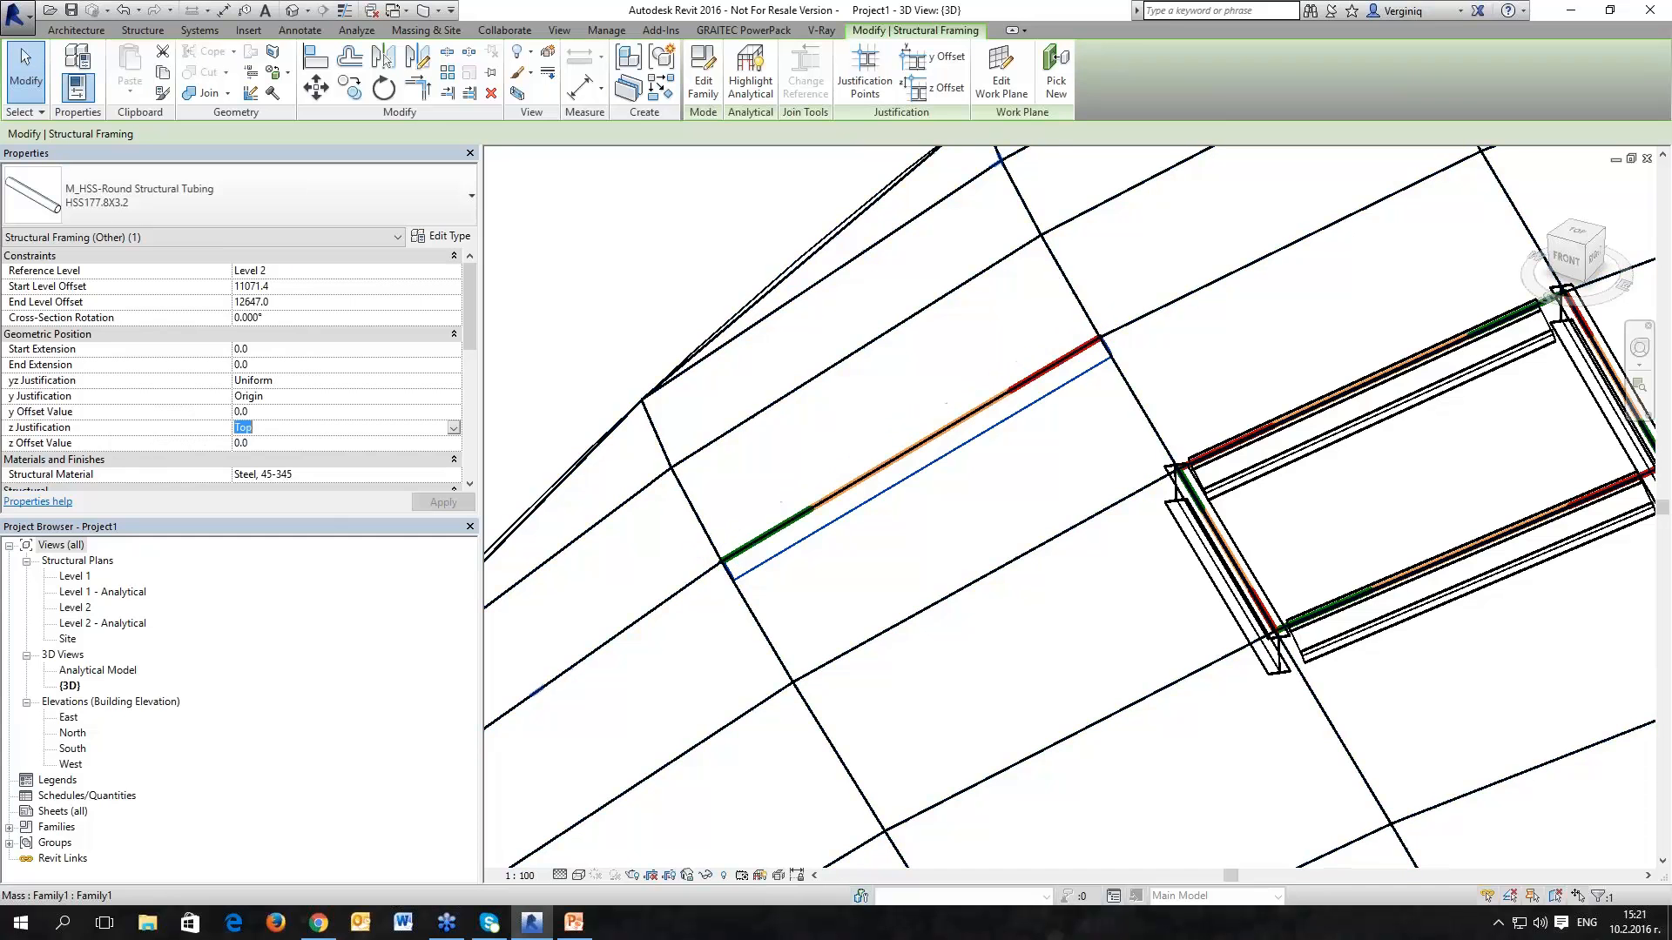
pyautogui.click(454, 428)
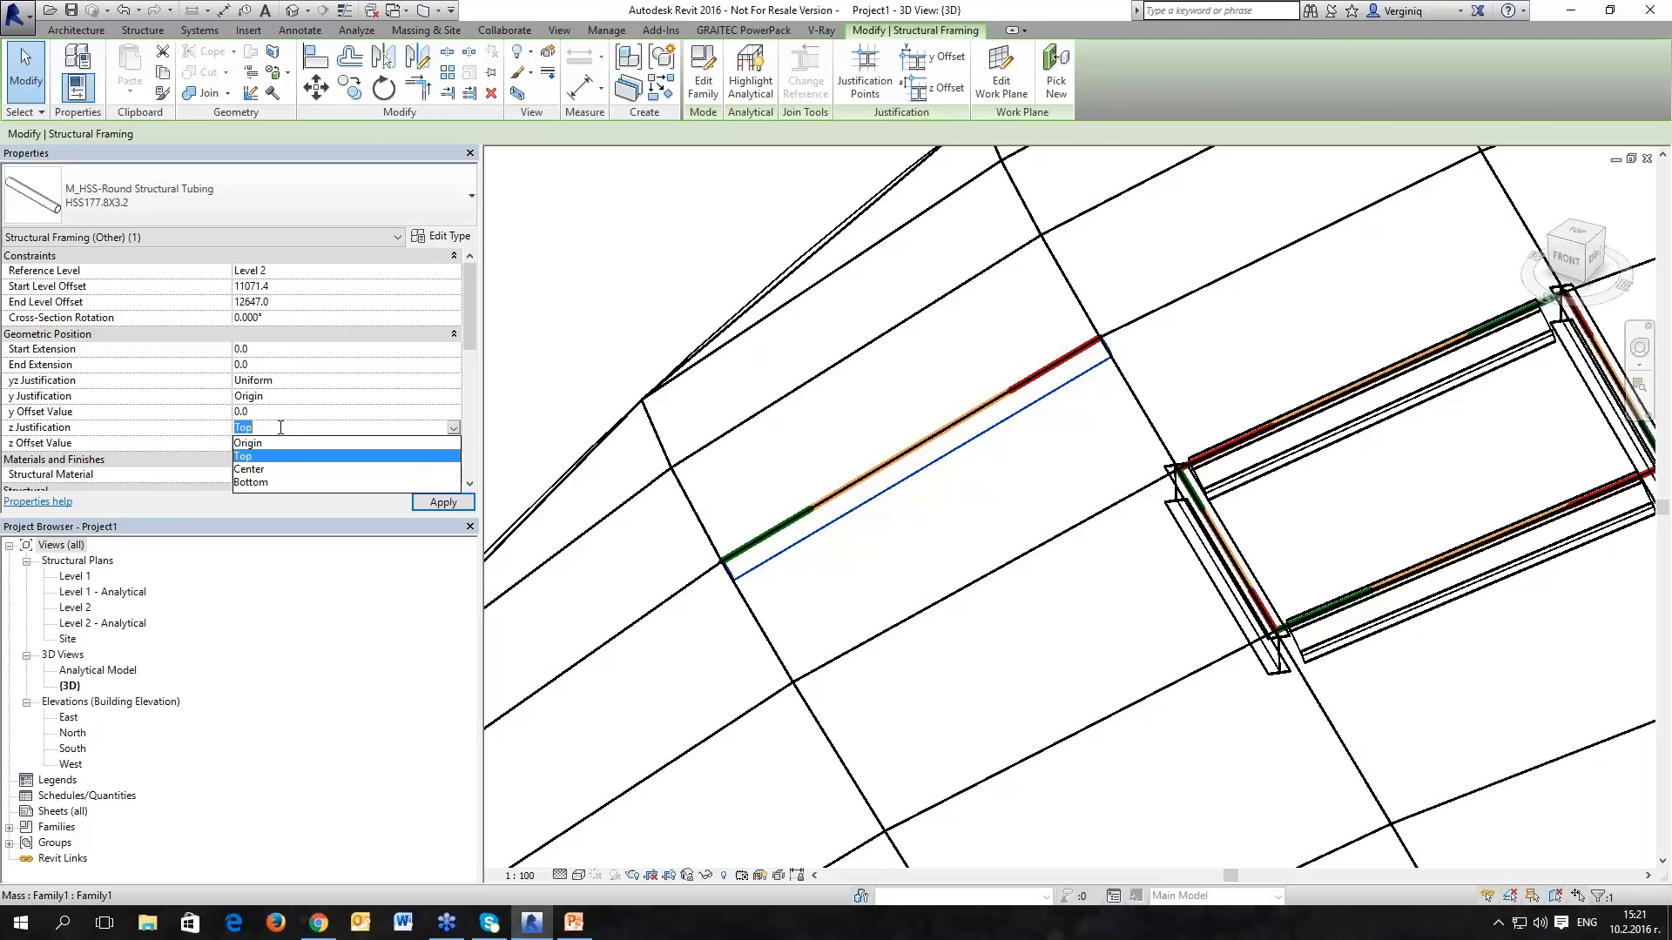
pyautogui.click(252, 469)
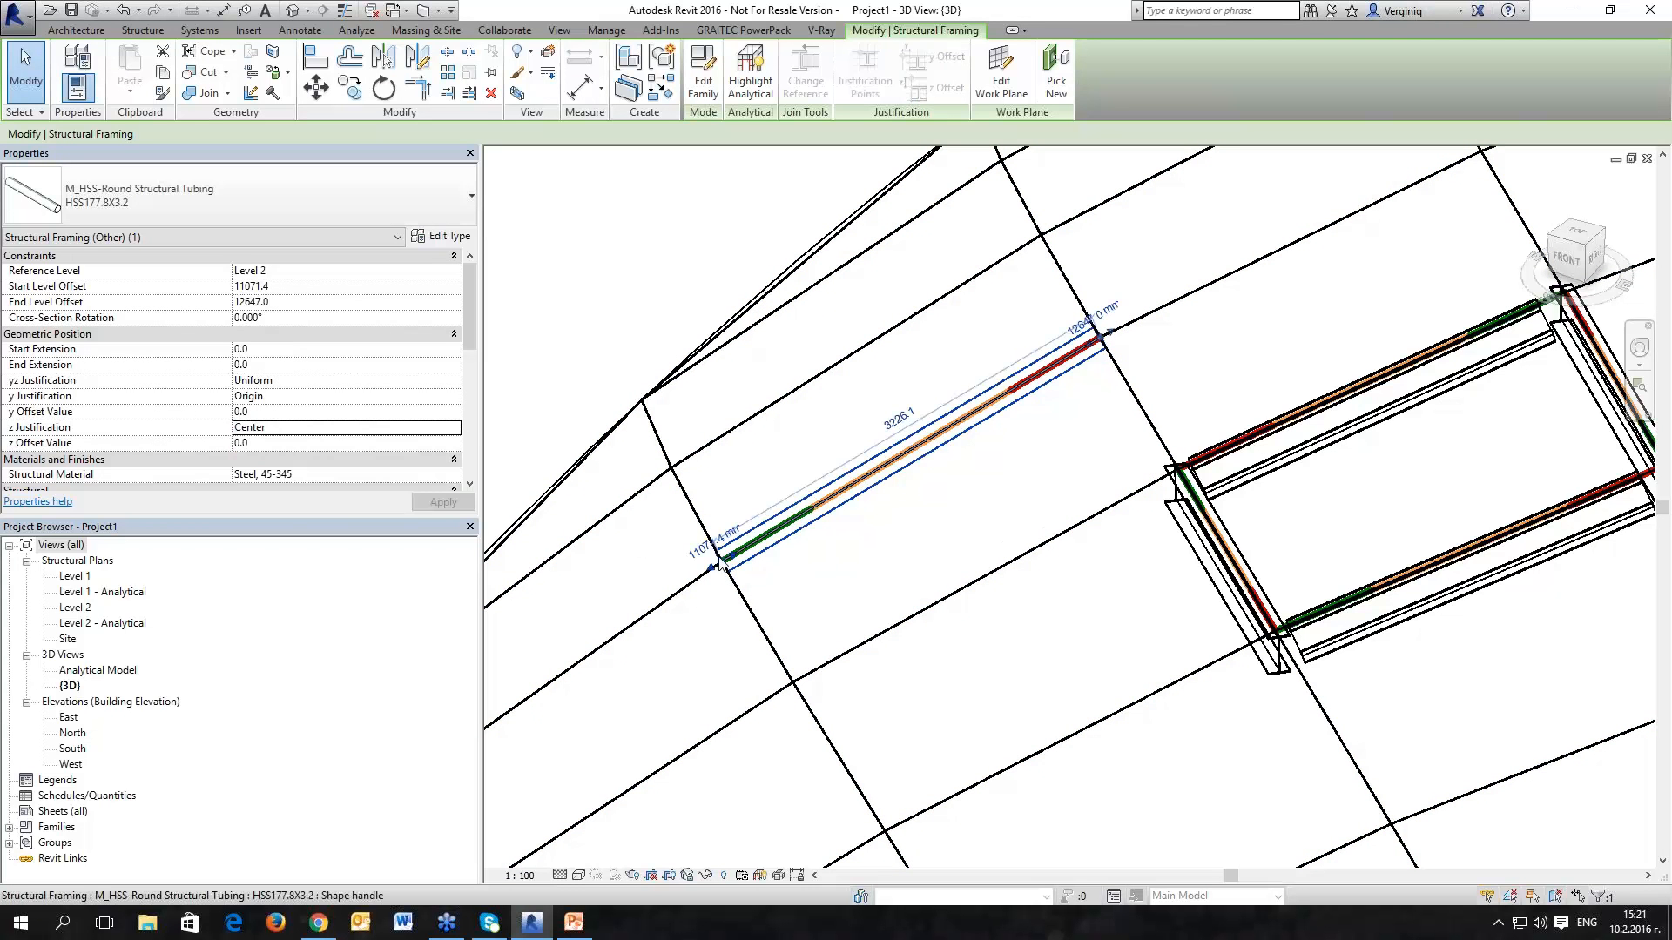
pyautogui.scroll(-3, 847, 581)
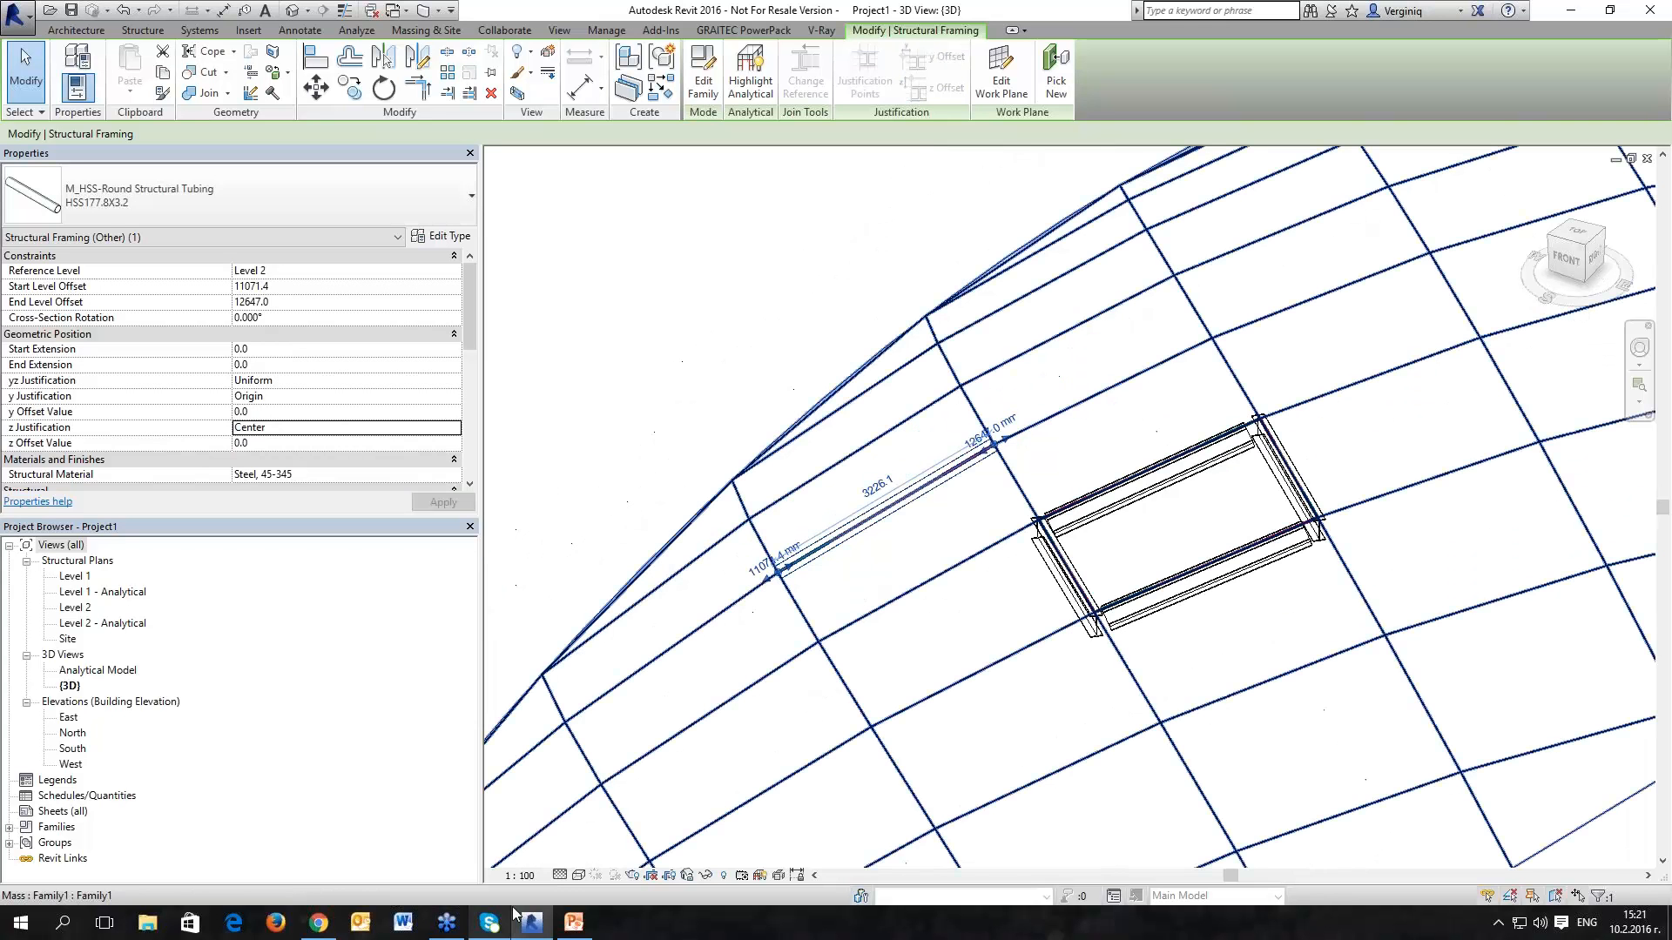
# Step: Set the 3D view's visual style to Consistent Colors and deselect the tubing beam
pyautogui.click(578, 875)
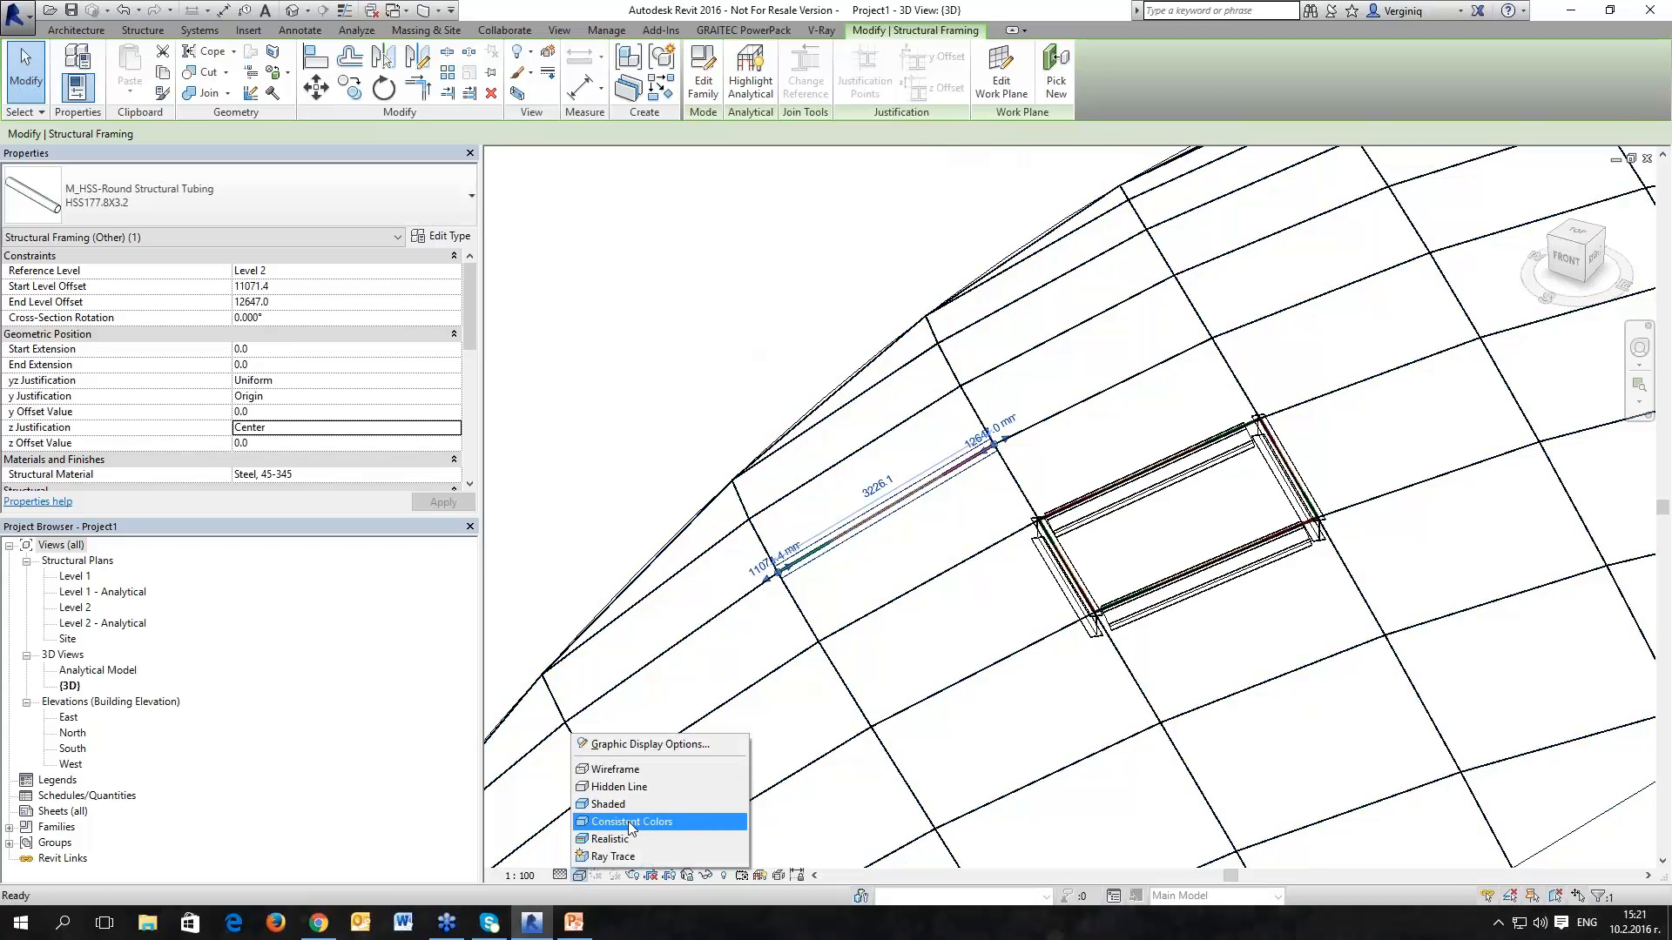
pyautogui.click(631, 826)
pyautogui.moveTo(919, 704); pyautogui.dragTo(833, 720, button='middle')
pyautogui.click(851, 698)
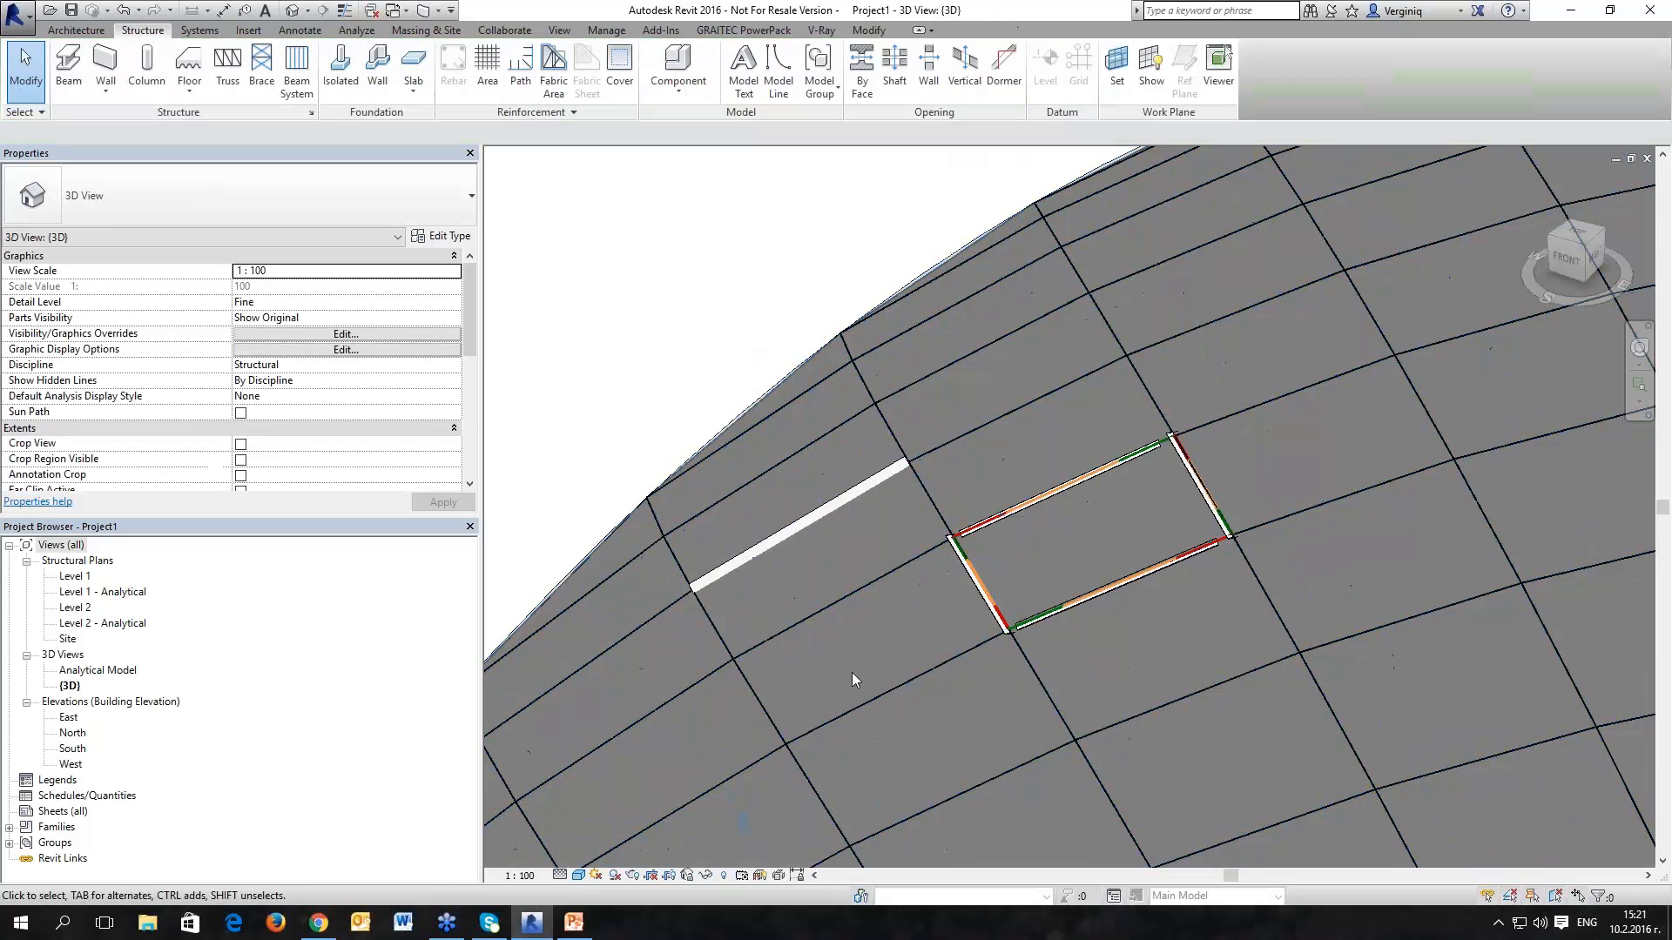
# Step: Select the chain of four UB305x165x40 beams around the rhomboid panel and delete it
pyautogui.press('Tab')
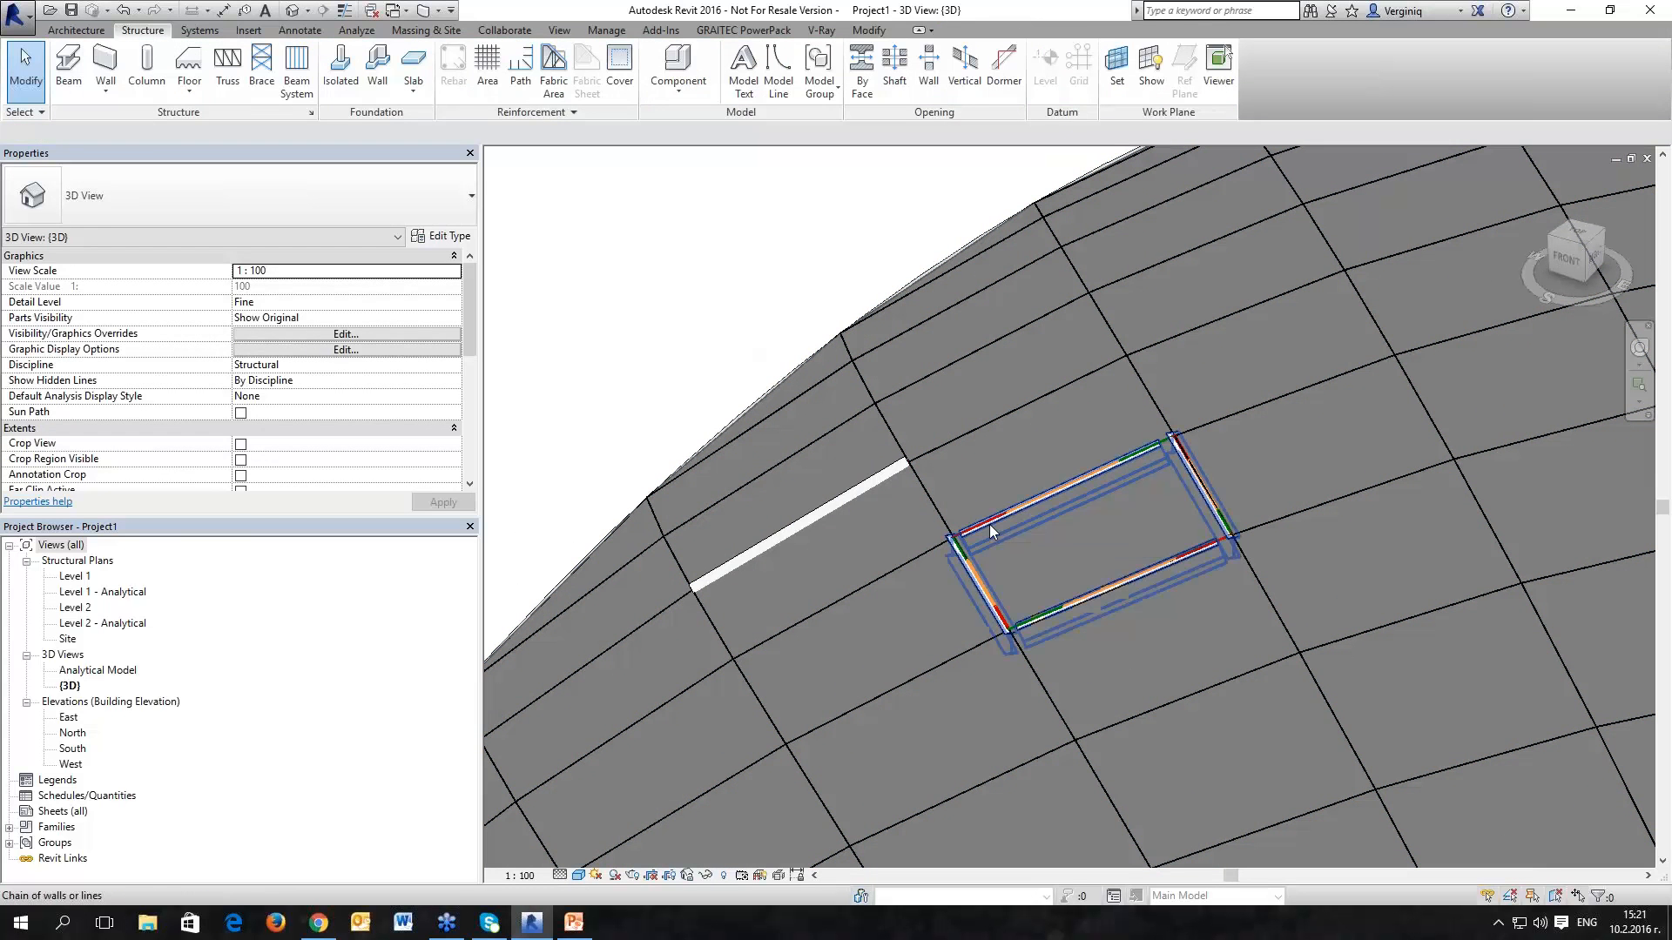
pyautogui.click(989, 524)
pyautogui.press('Delete')
pyautogui.keyDown('shift'); pyautogui.moveTo(862, 525); pyautogui.dragTo(792, 549, button='middle'); pyautogui.keyUp('shift')
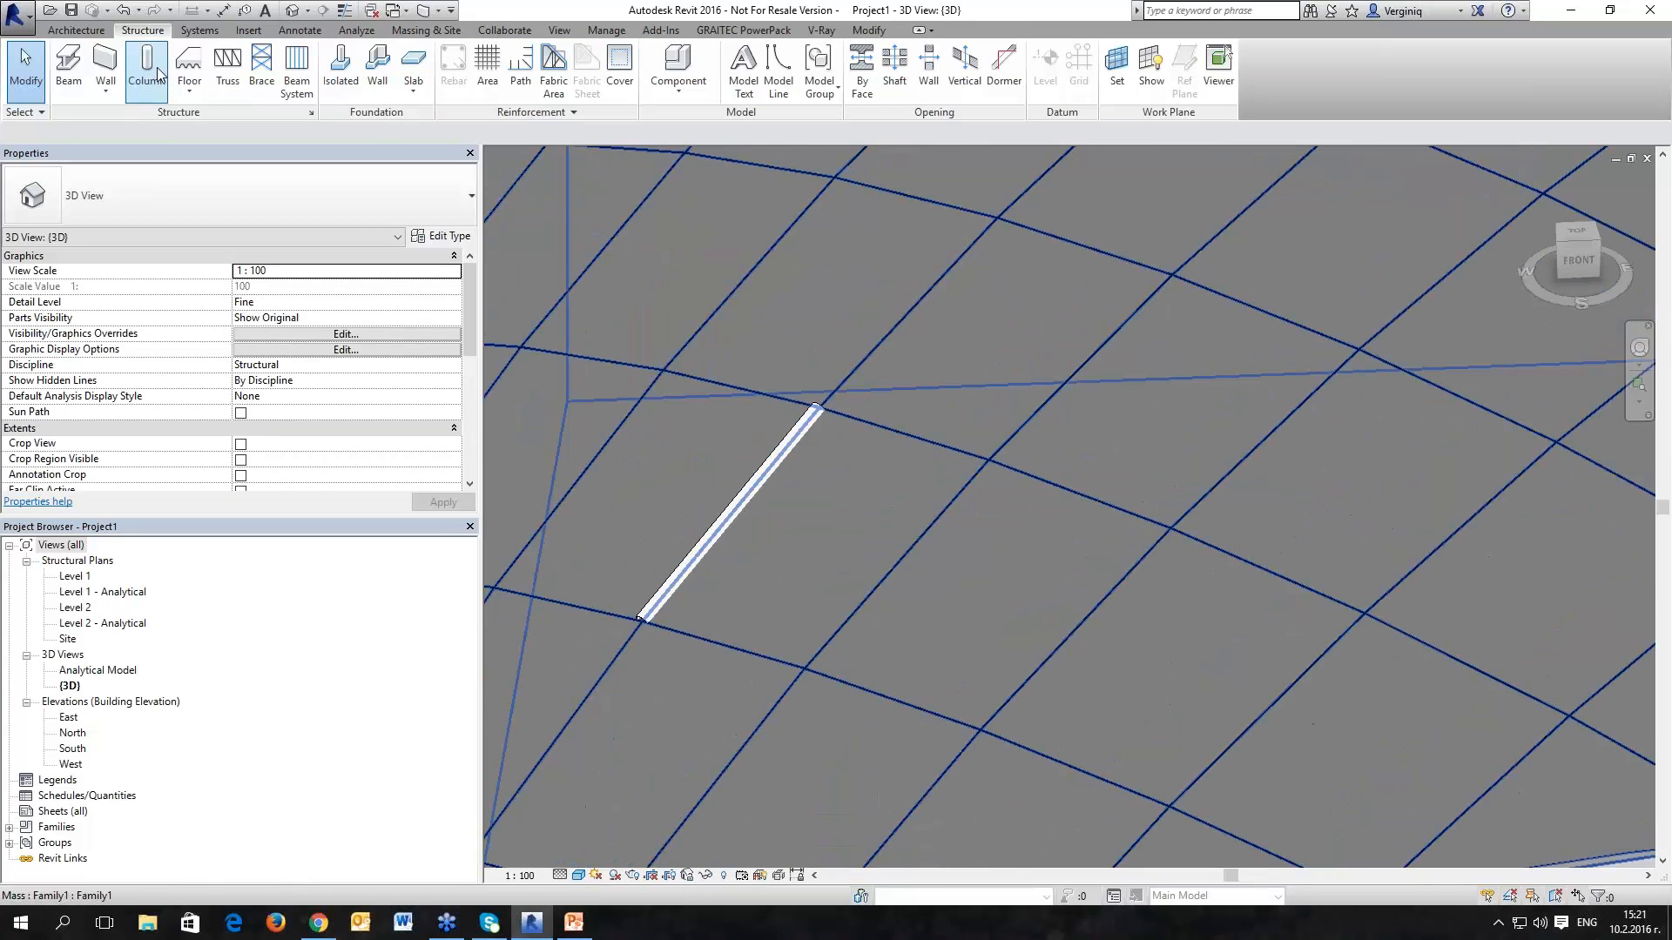
# Step: Place HSS177.8X3.2 beams with Pick Lines along two more edges of the panel bordered by the round tubing beam
pyautogui.click(70, 66)
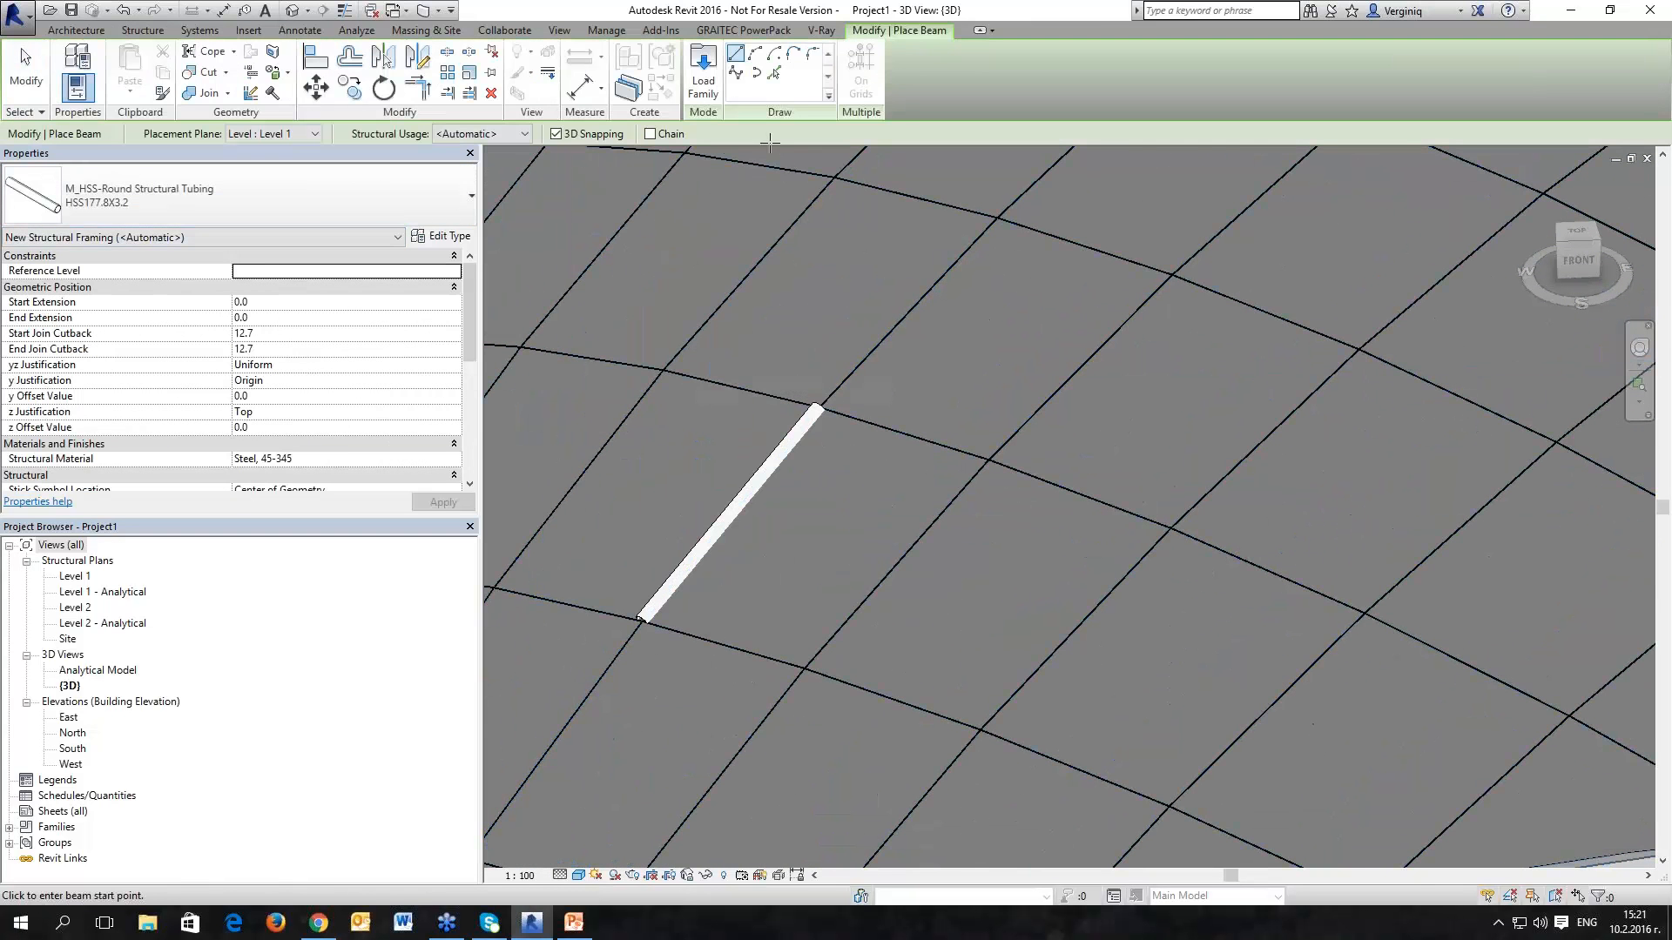
pyautogui.click(774, 78)
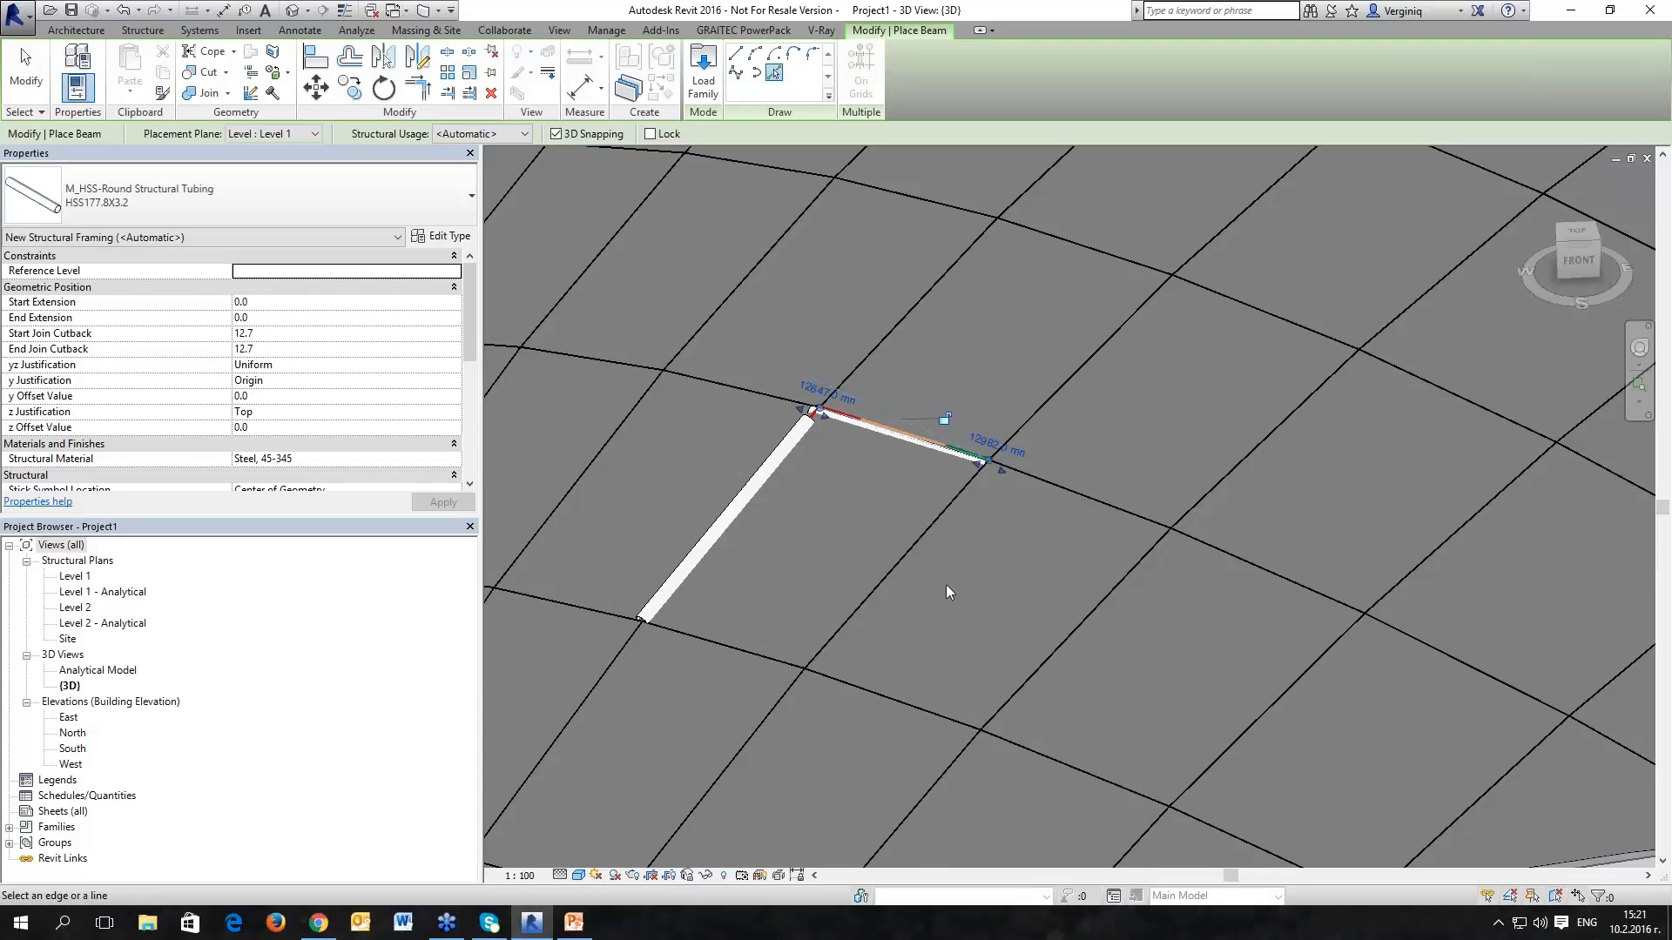
pyautogui.click(911, 550)
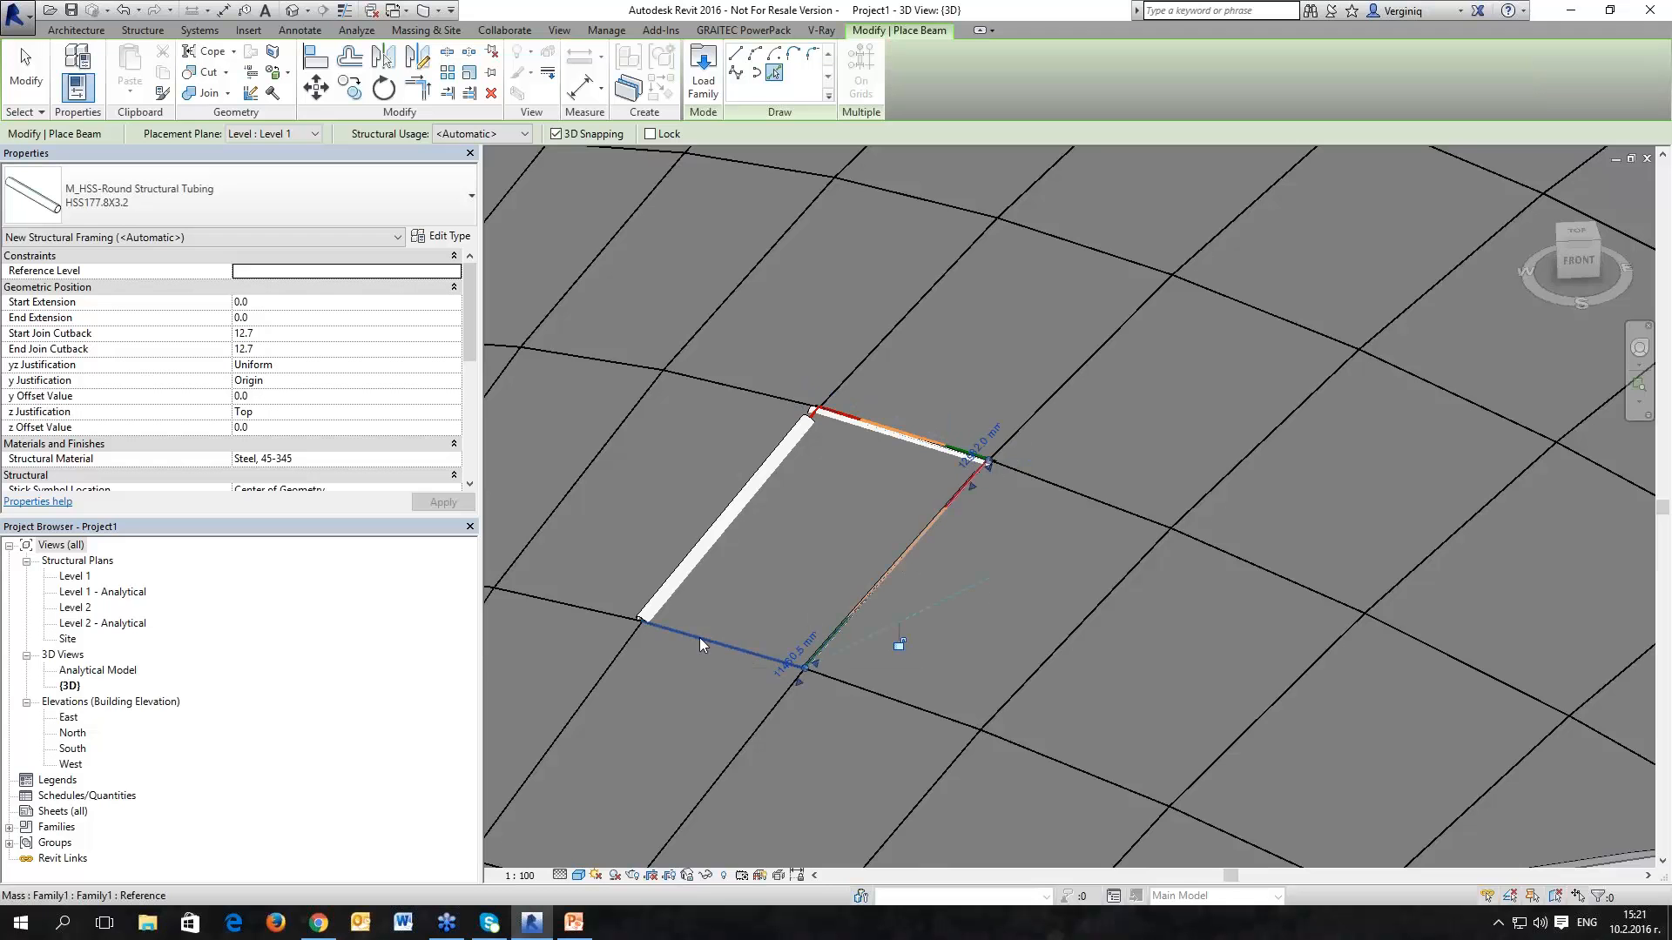
# Step: Set the new beams' z Justification to Center and place HSS177.8X3.2 beams along single pattern edges beside the started panel
pyautogui.click(452, 412)
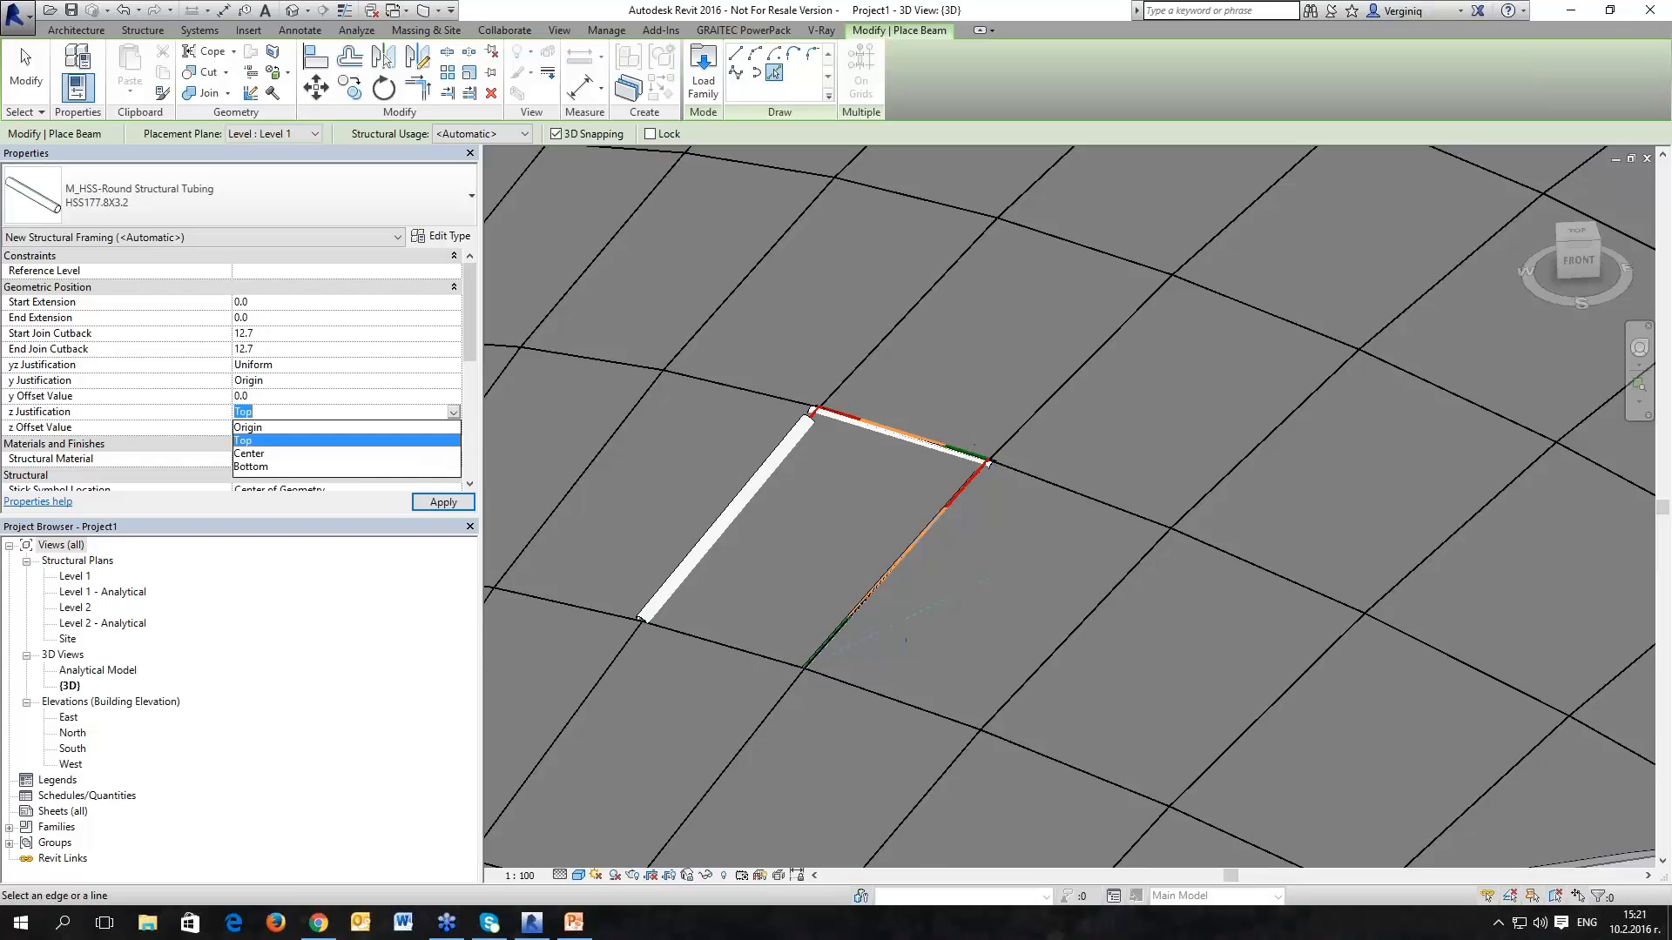
pyautogui.click(324, 454)
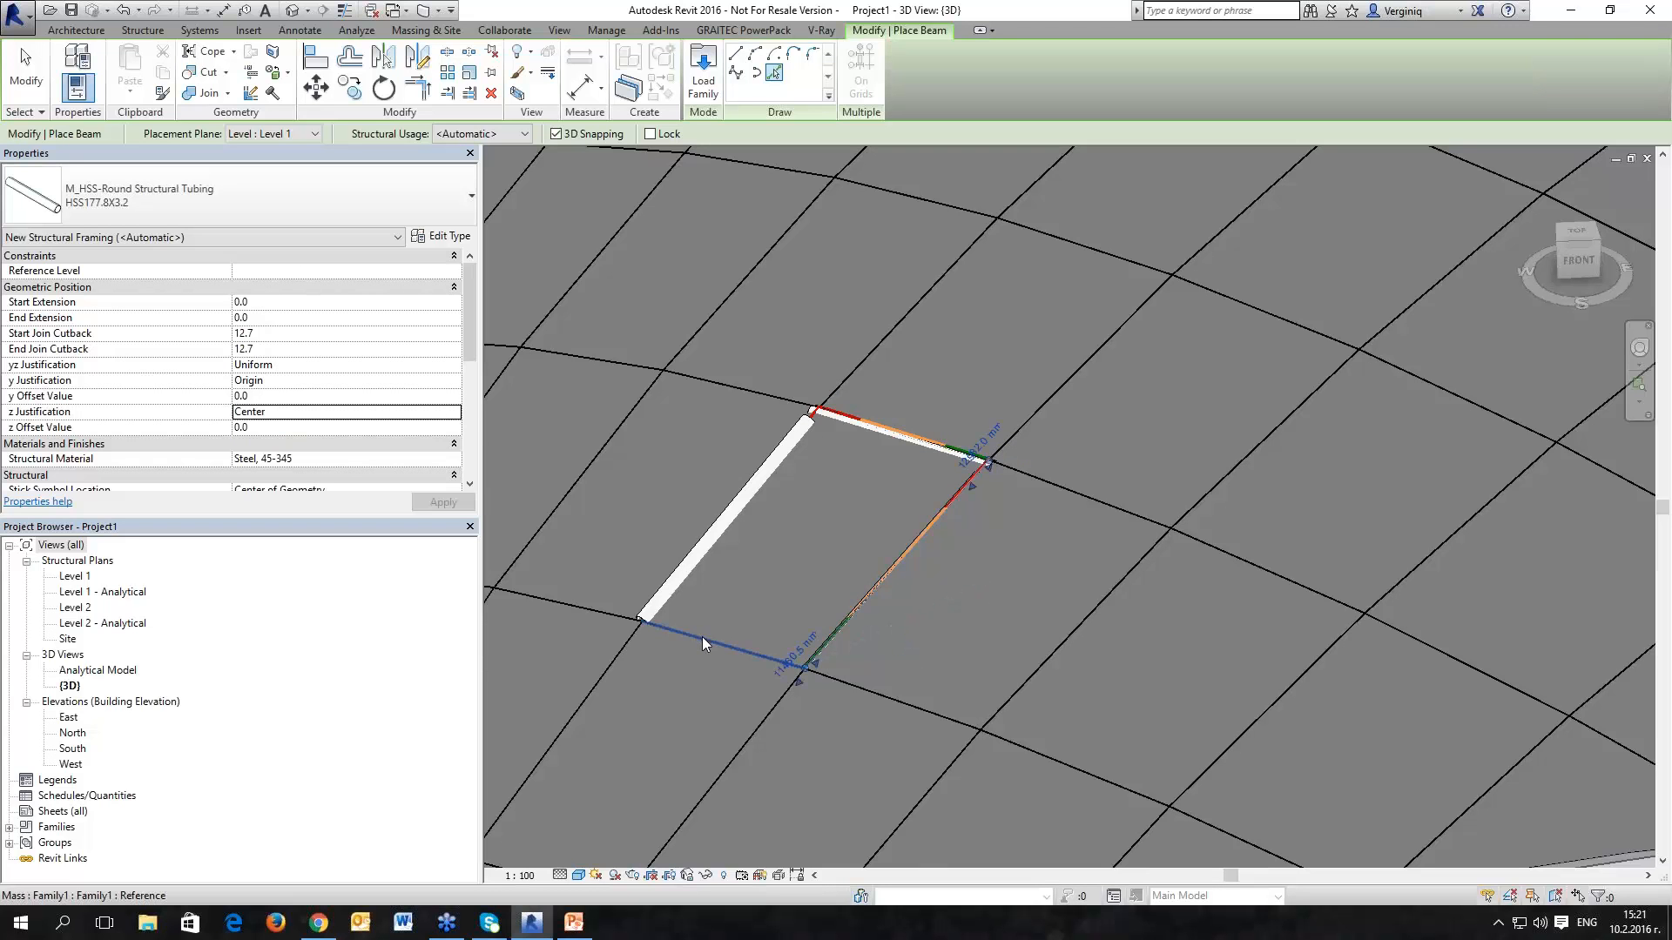
pyautogui.click(593, 610)
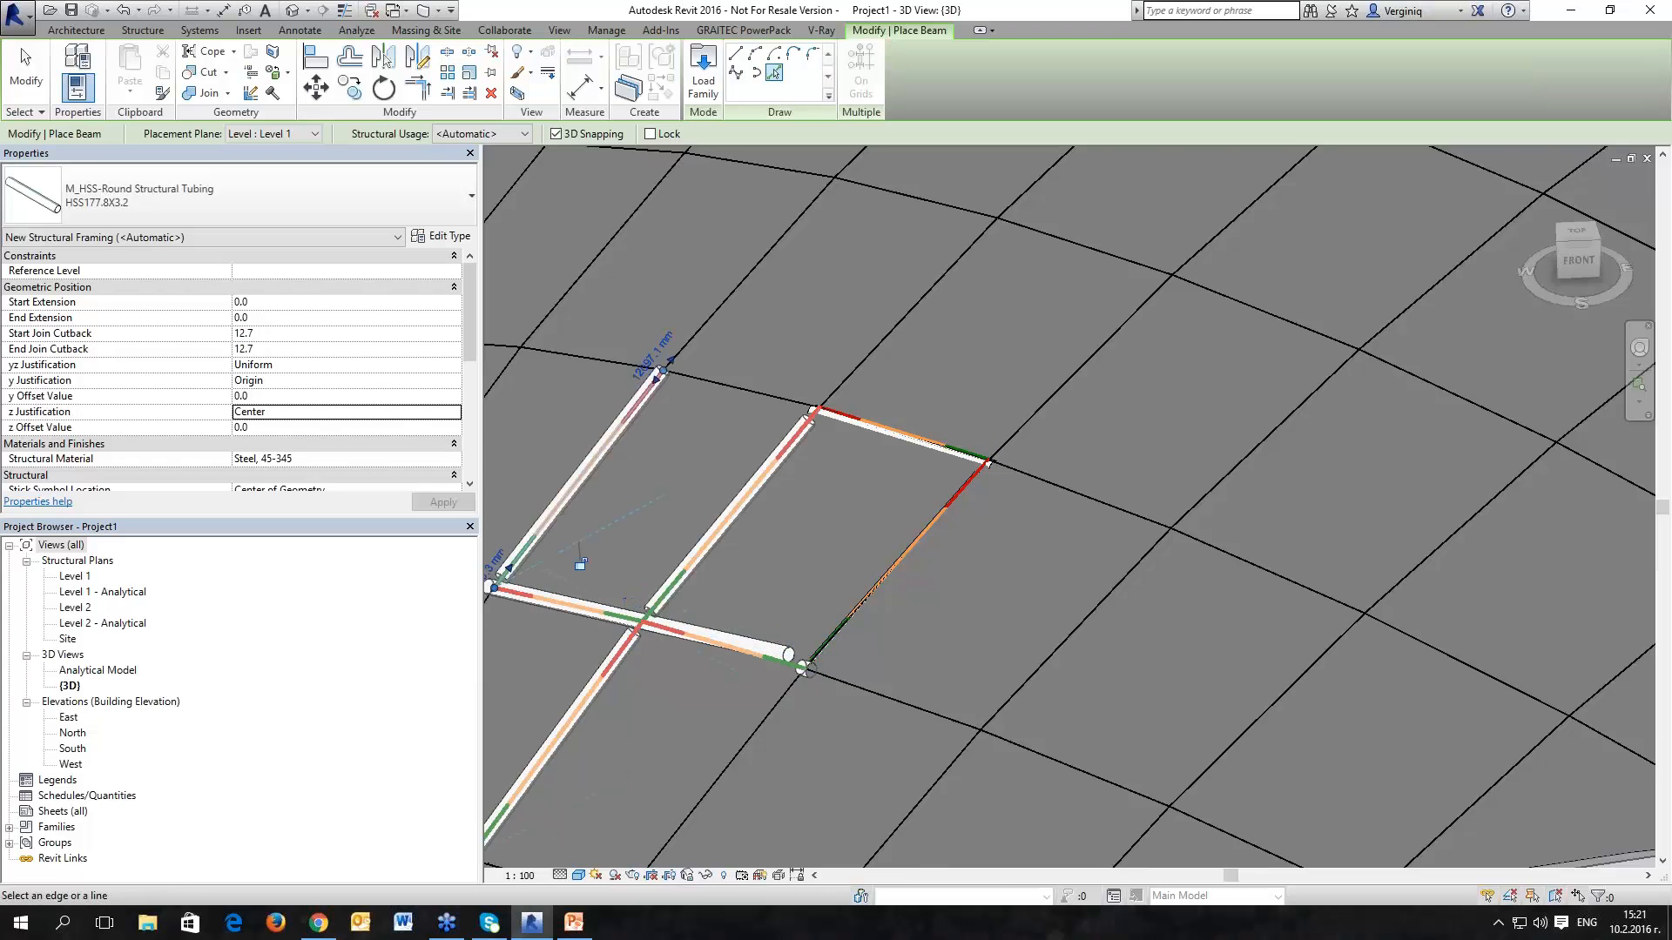
pyautogui.click(724, 381)
pyautogui.scroll(-1, 724, 382)
pyautogui.moveTo(724, 381); pyautogui.dragTo(998, 307, button='middle')
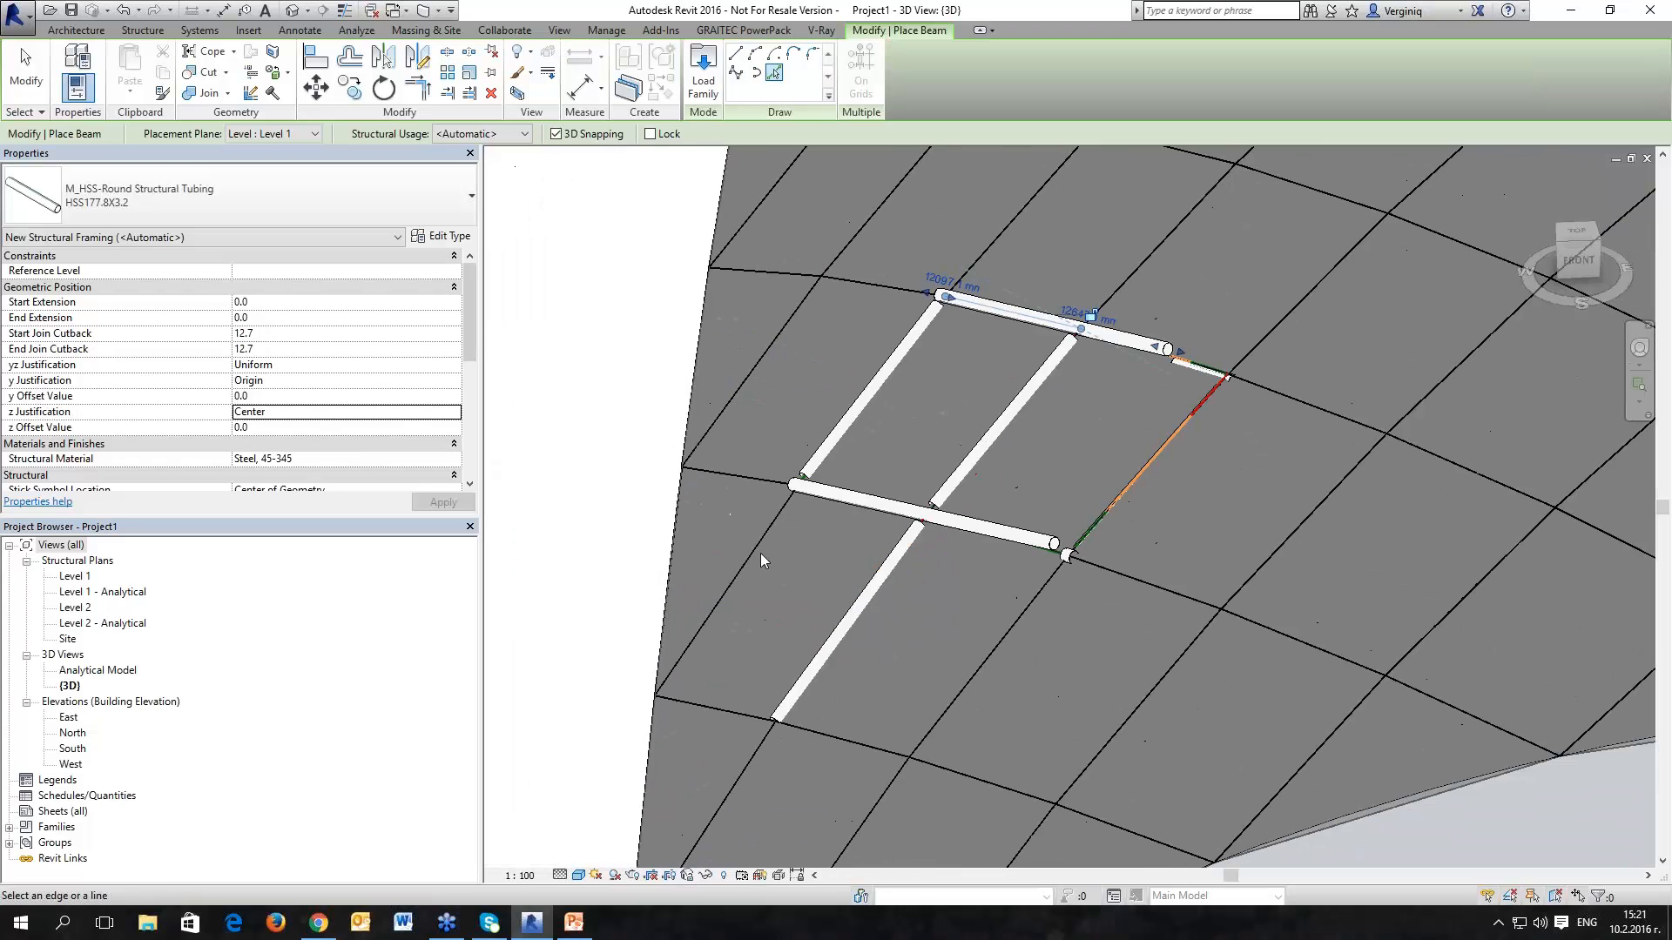
pyautogui.click(749, 557)
# Step: Place HSS177.8X3.2 beams around two whole rhomboid panels farther up the roof by picking each panel's edge chain
pyautogui.moveTo(1015, 250); pyautogui.dragTo(985, 370, button='middle')
pyautogui.press('Tab')
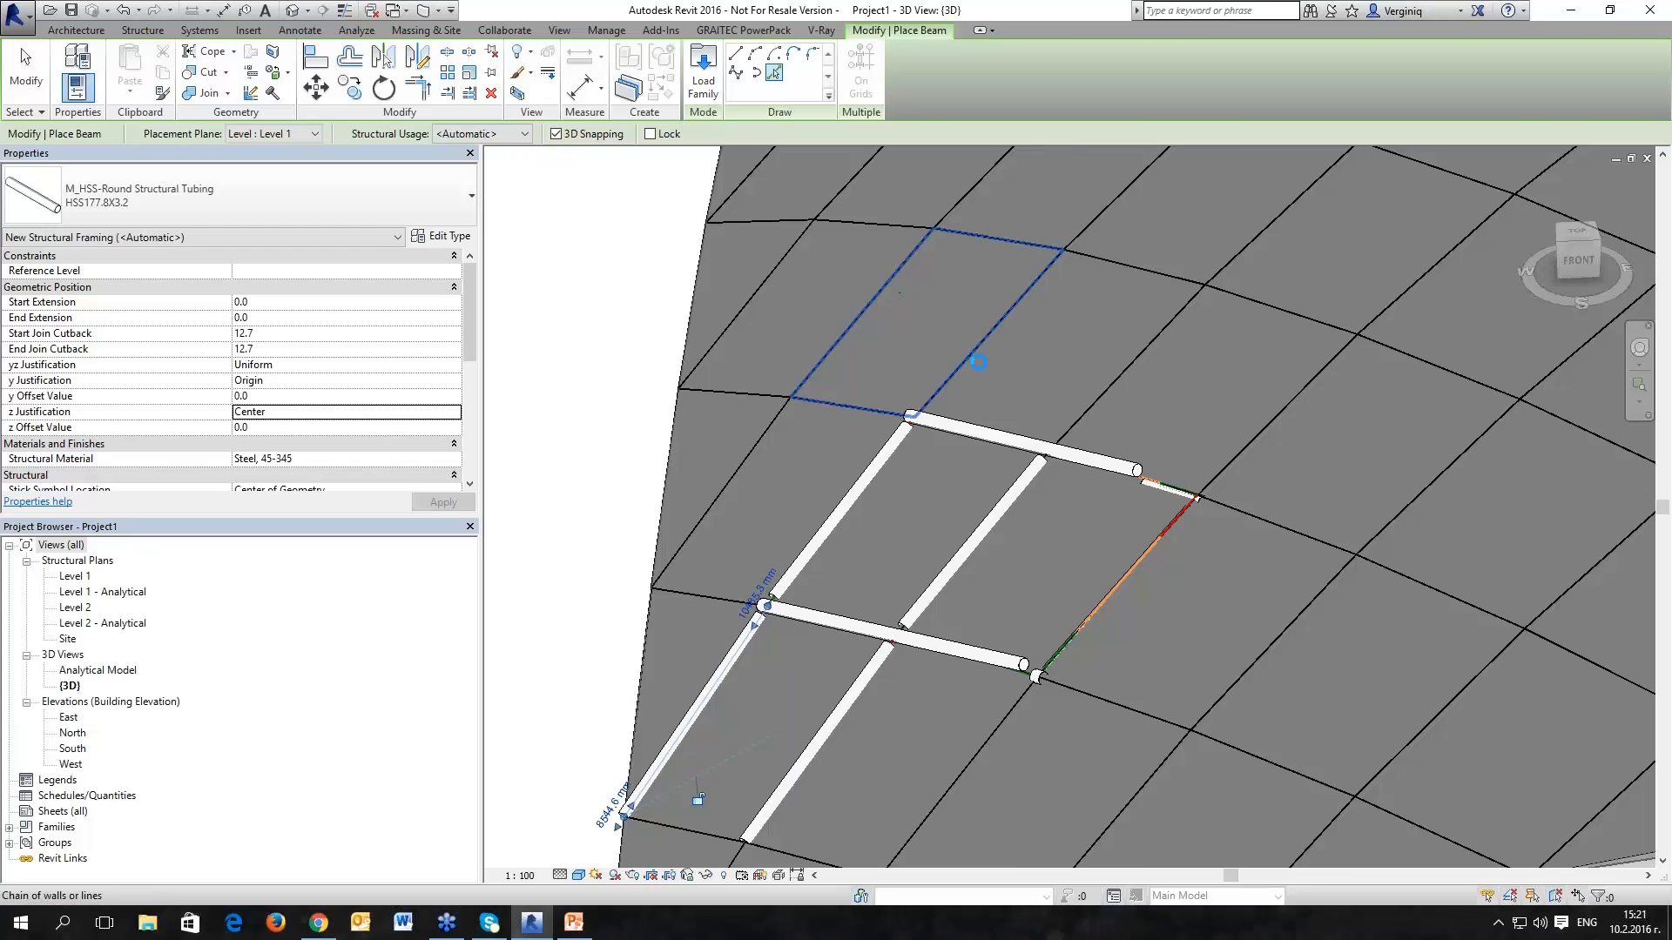
pyautogui.click(907, 286)
pyautogui.moveTo(1096, 384); pyautogui.dragTo(1028, 383, button='middle')
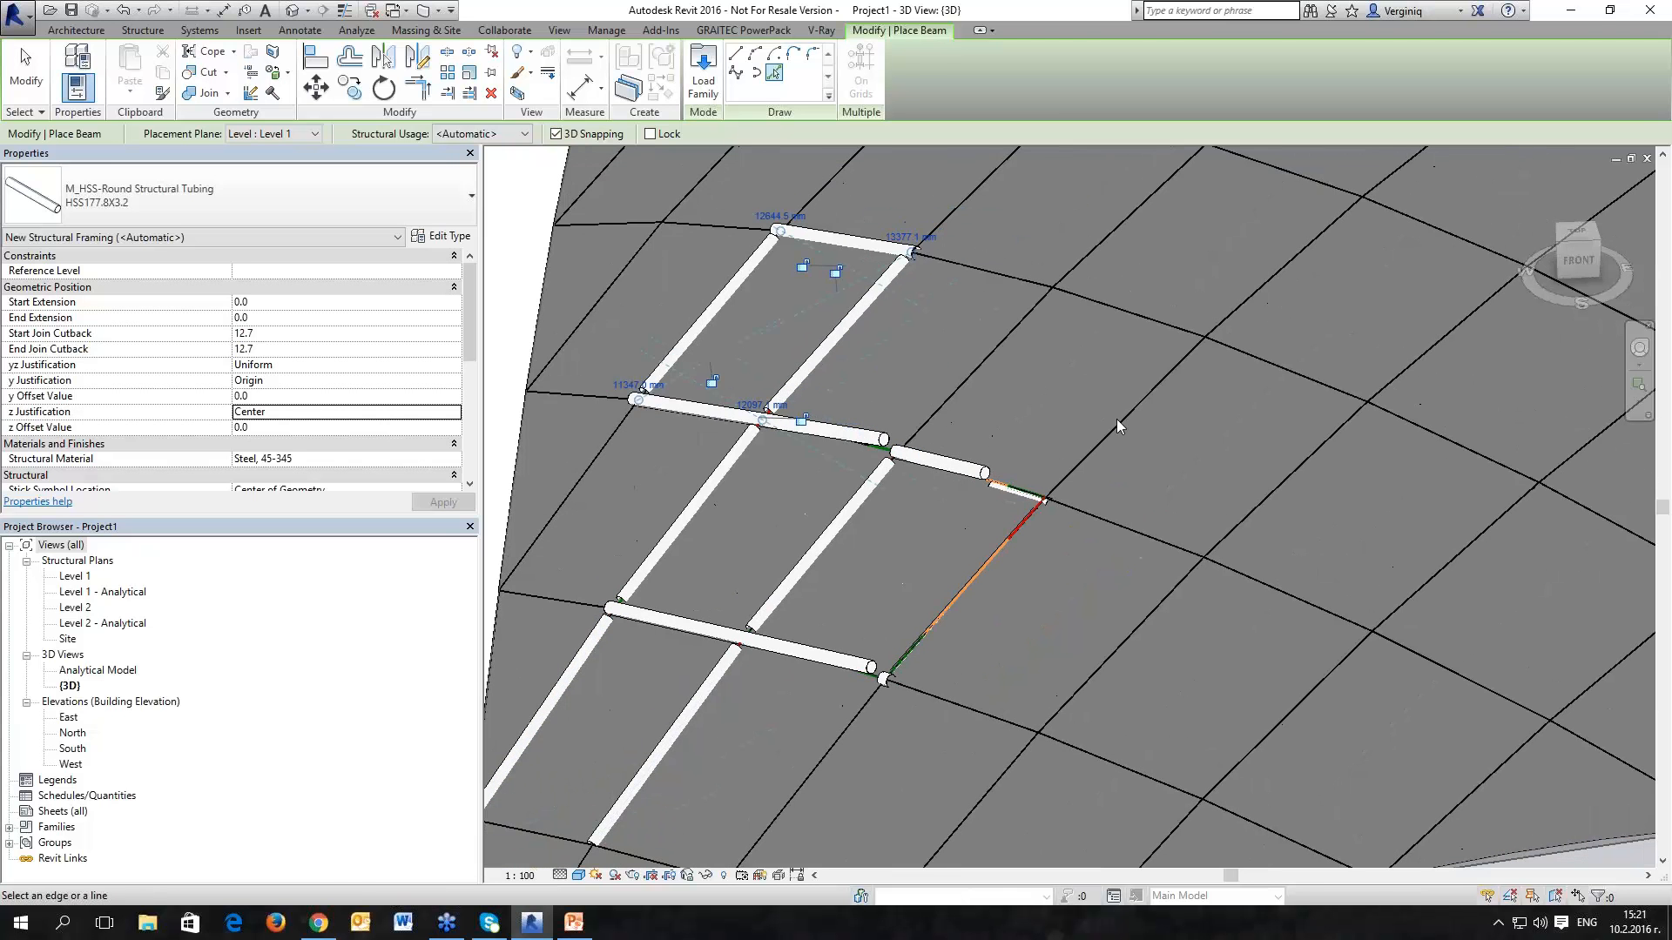
pyautogui.press('Tab')
pyautogui.click(1118, 425)
# Step: Place HSS177.8X3.2 beams along the two open edges of the panel below the last framed one and end beam placement
pyautogui.moveTo(1105, 662); pyautogui.dragTo(984, 559, button='middle')
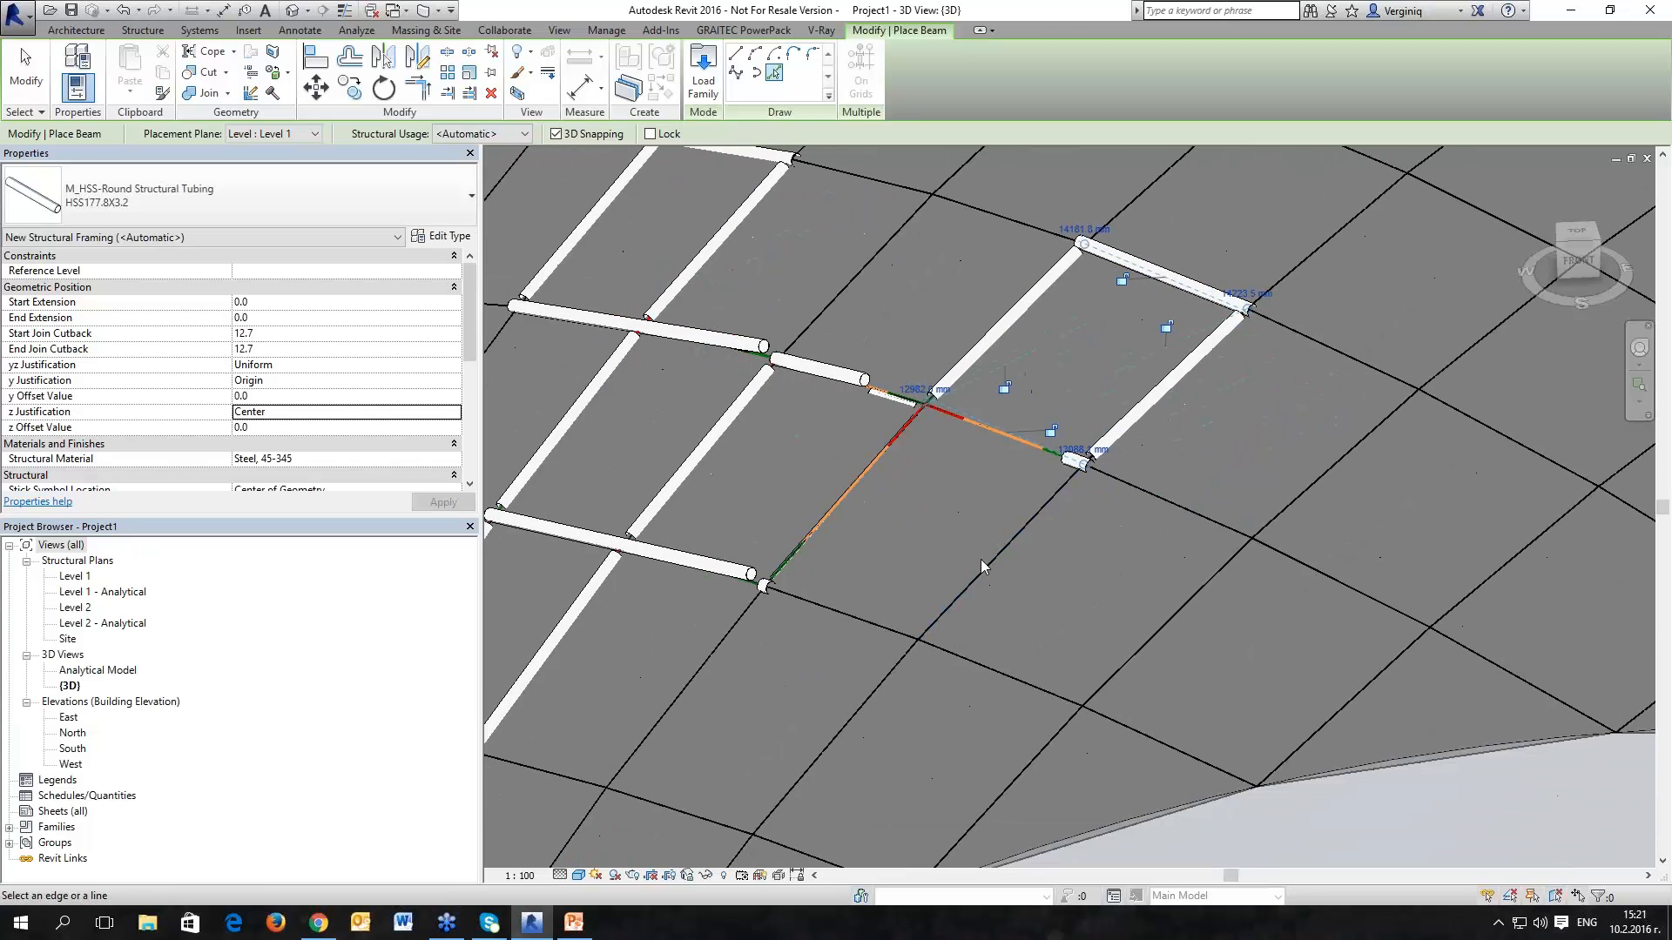
pyautogui.click(984, 567)
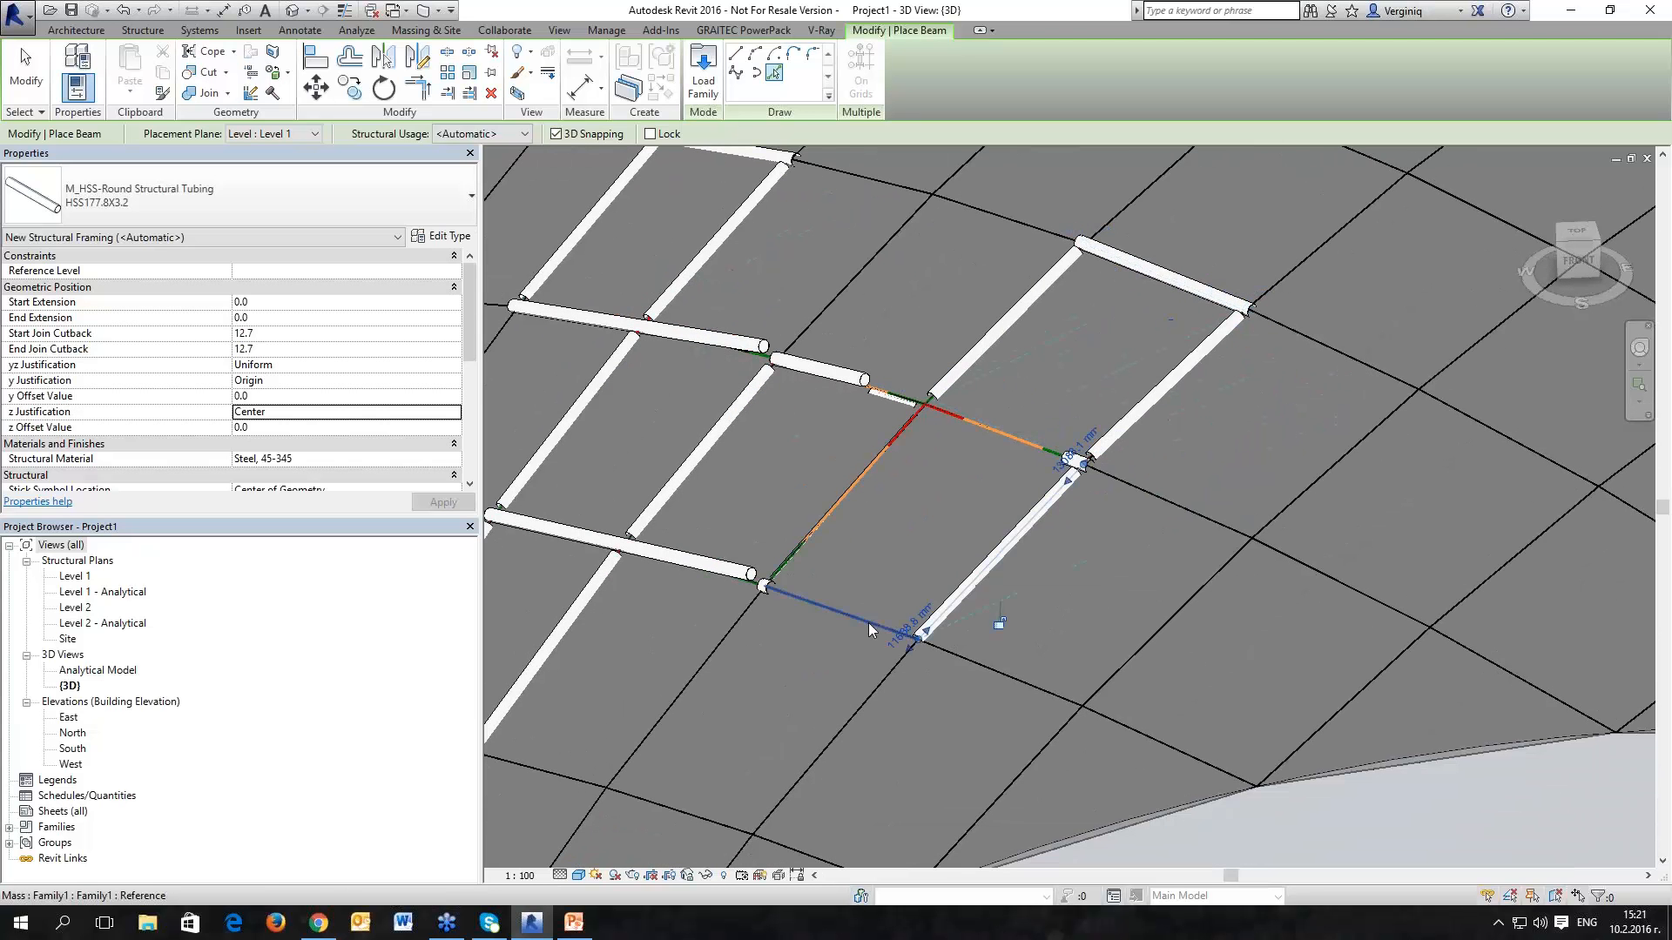
pyautogui.press('Escape')
pyautogui.press('Escape')
# Step: Set the z Justification of the two earlier beams meeting at the panel corner to Center
pyautogui.click(883, 398)
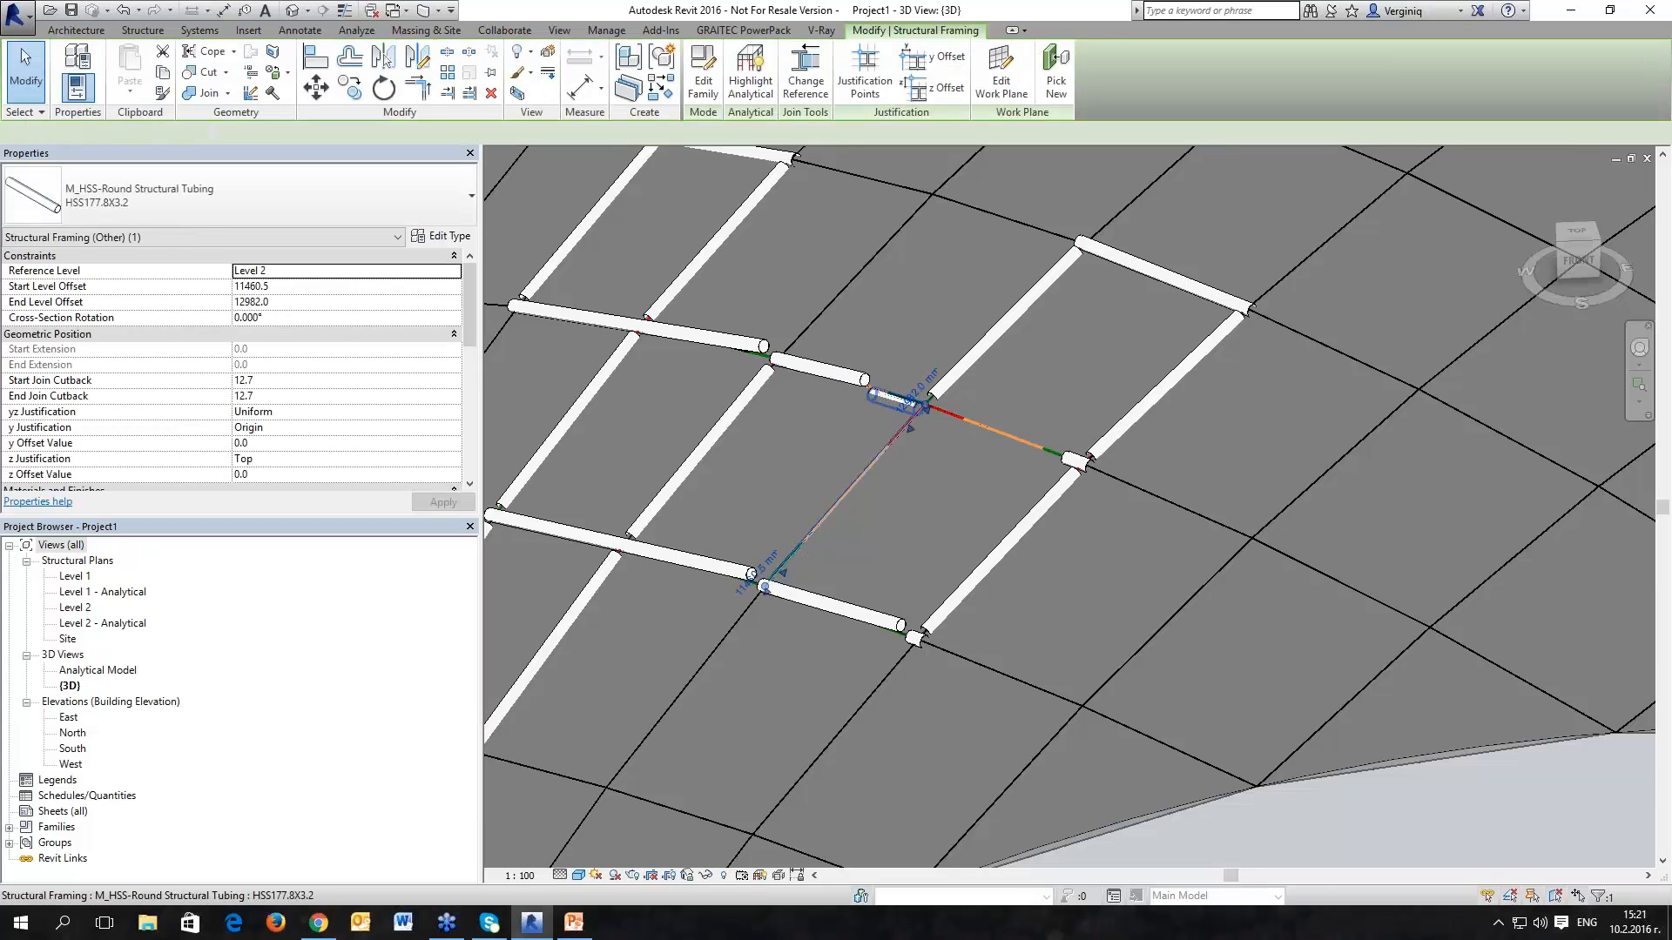
pyautogui.keyDown('ctrl'); pyautogui.click(879, 404); pyautogui.keyUp('ctrl')
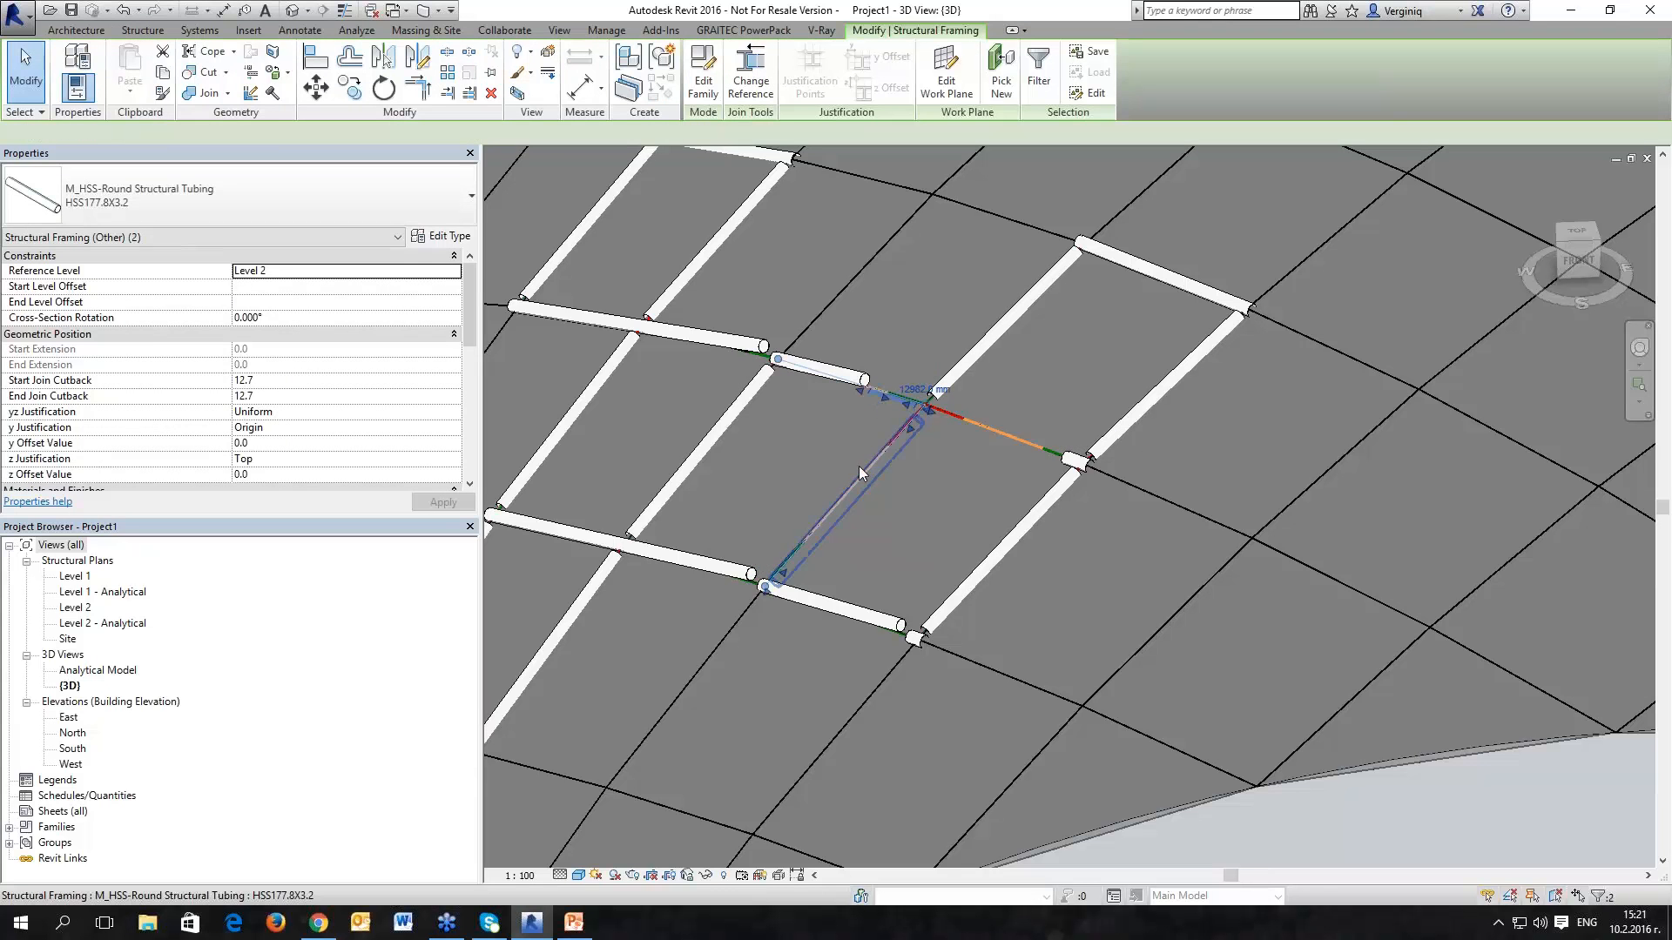
pyautogui.click(453, 459)
pyautogui.click(344, 506)
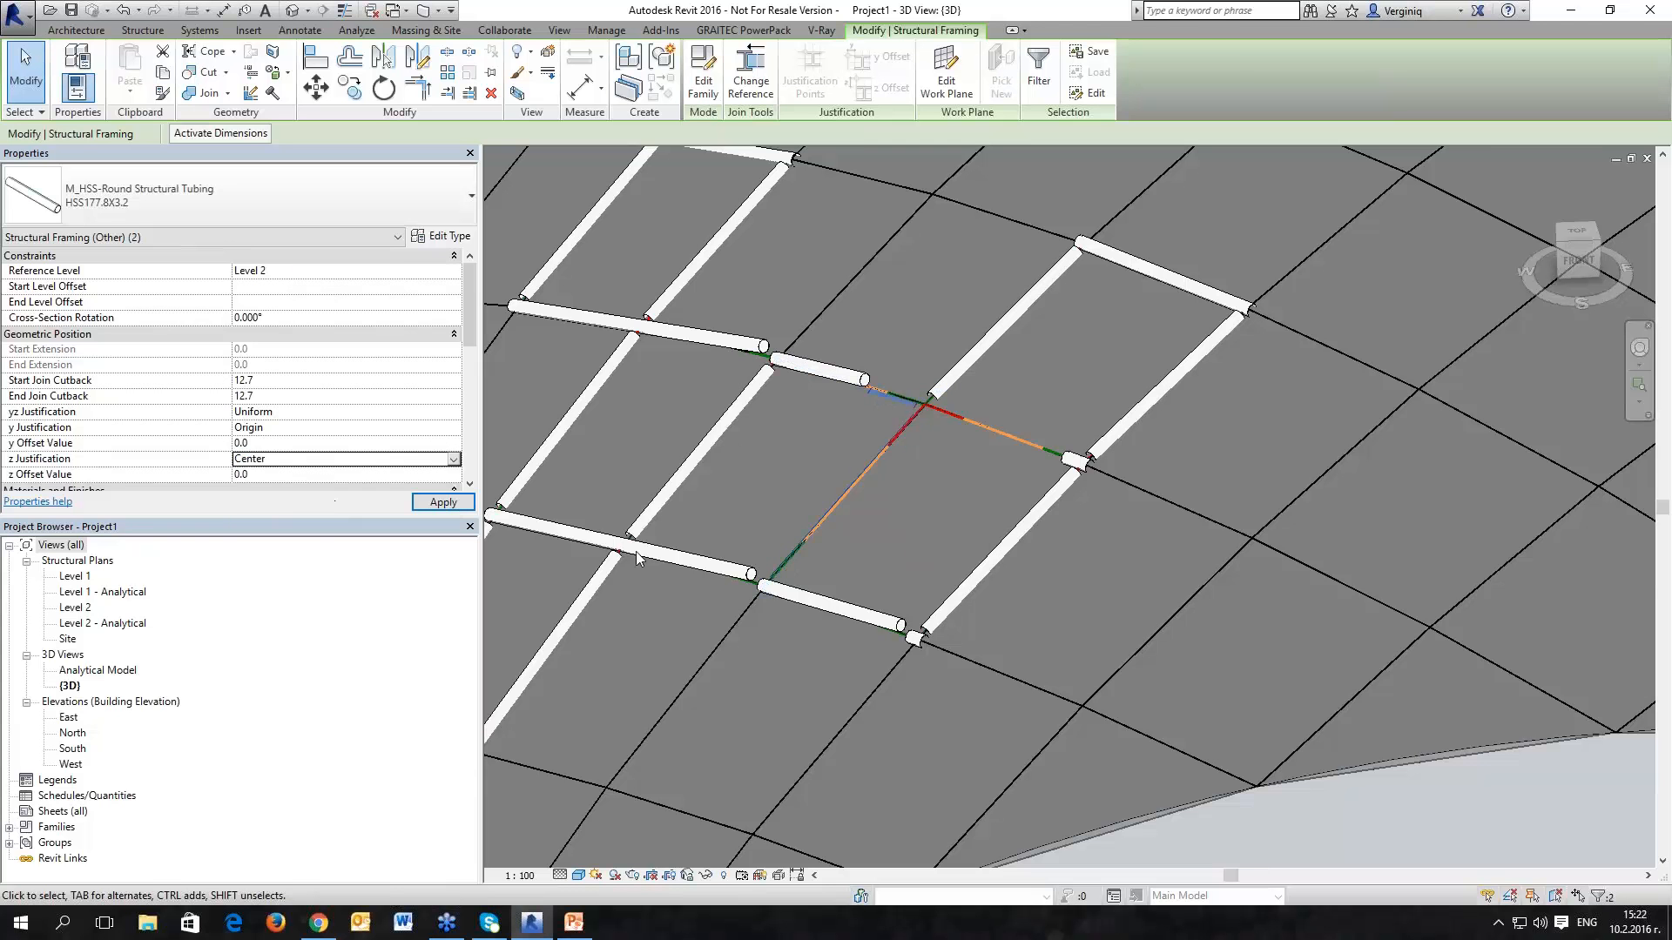
pyautogui.press('Escape')
# Step: Open the round structural tubing family of a placed beam for editing and show its Ref. Level floor plan
pyautogui.scroll(-2, 880, 588)
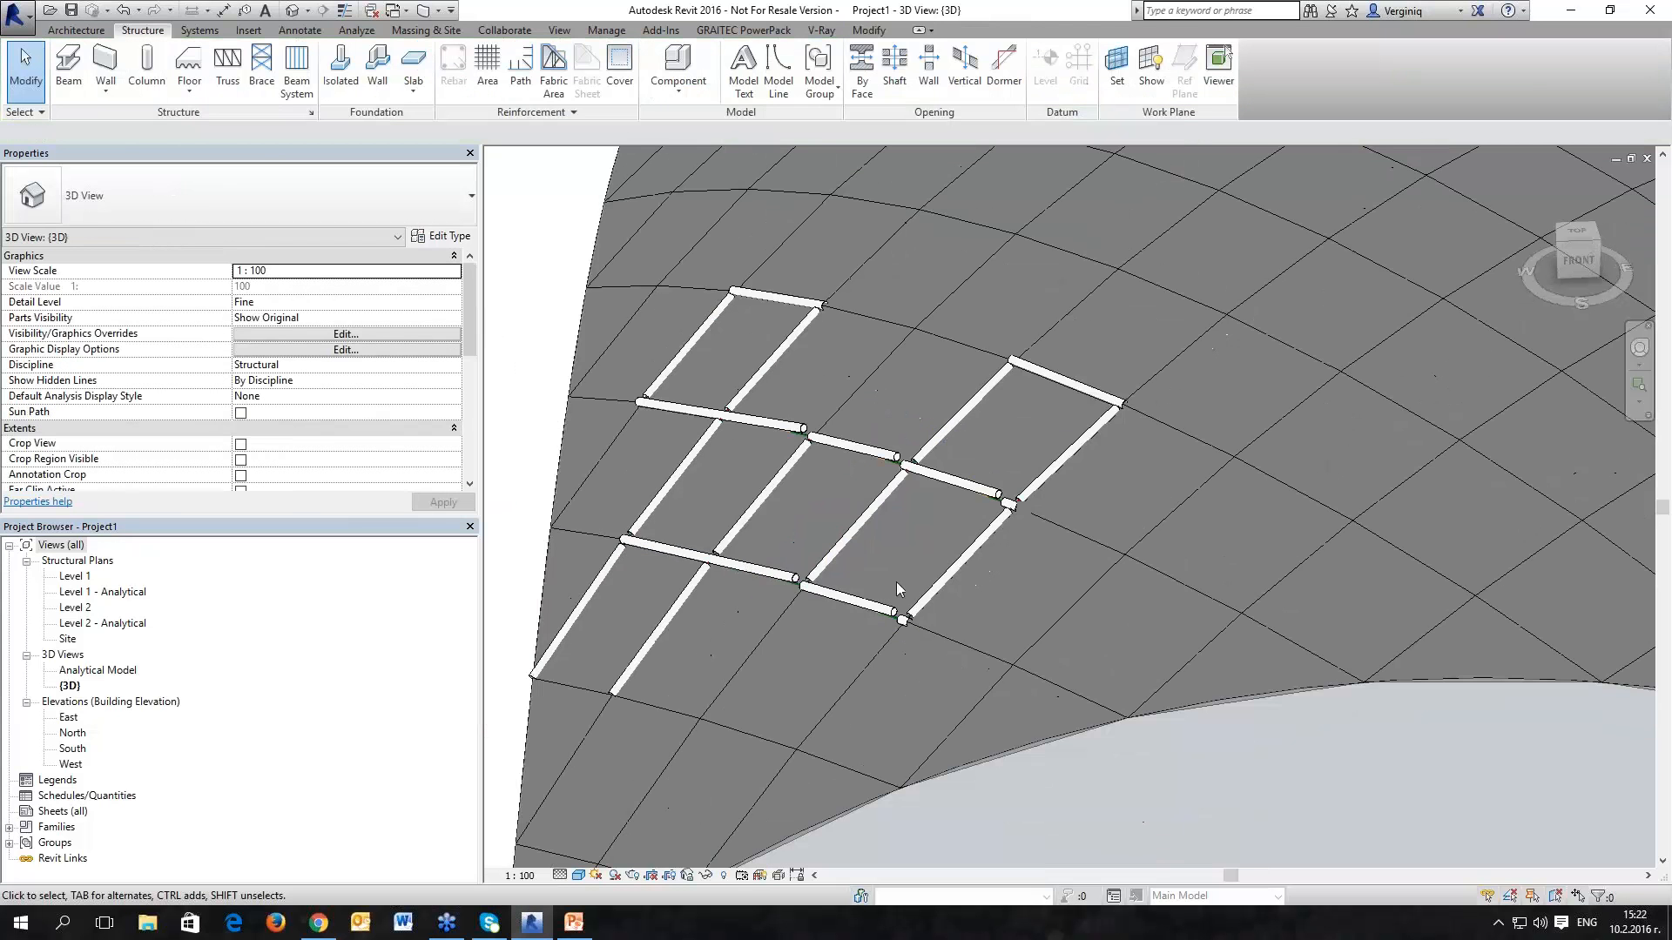
pyautogui.moveTo(860, 667)
pyautogui.keyDown('shift'); pyautogui.mouseDown(button='middle')
pyautogui.moveTo(957, 436)
pyautogui.moveTo(888, 683)
pyautogui.mouseUp(button='middle'); pyautogui.keyUp('shift')
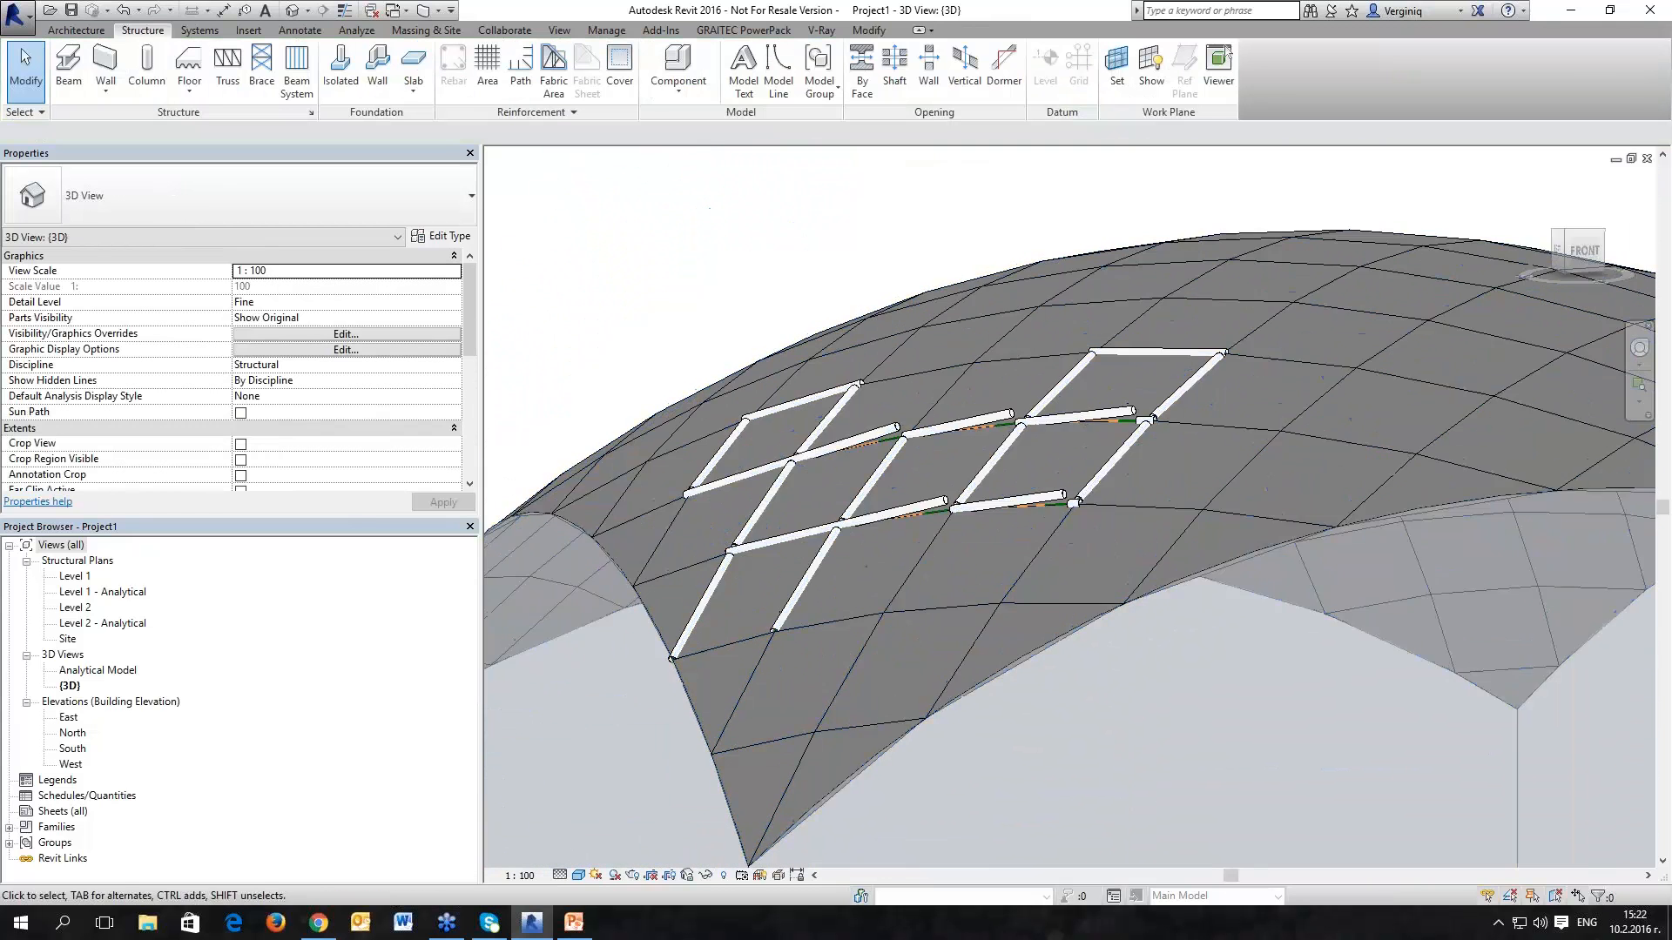
pyautogui.scroll(2, 881, 484)
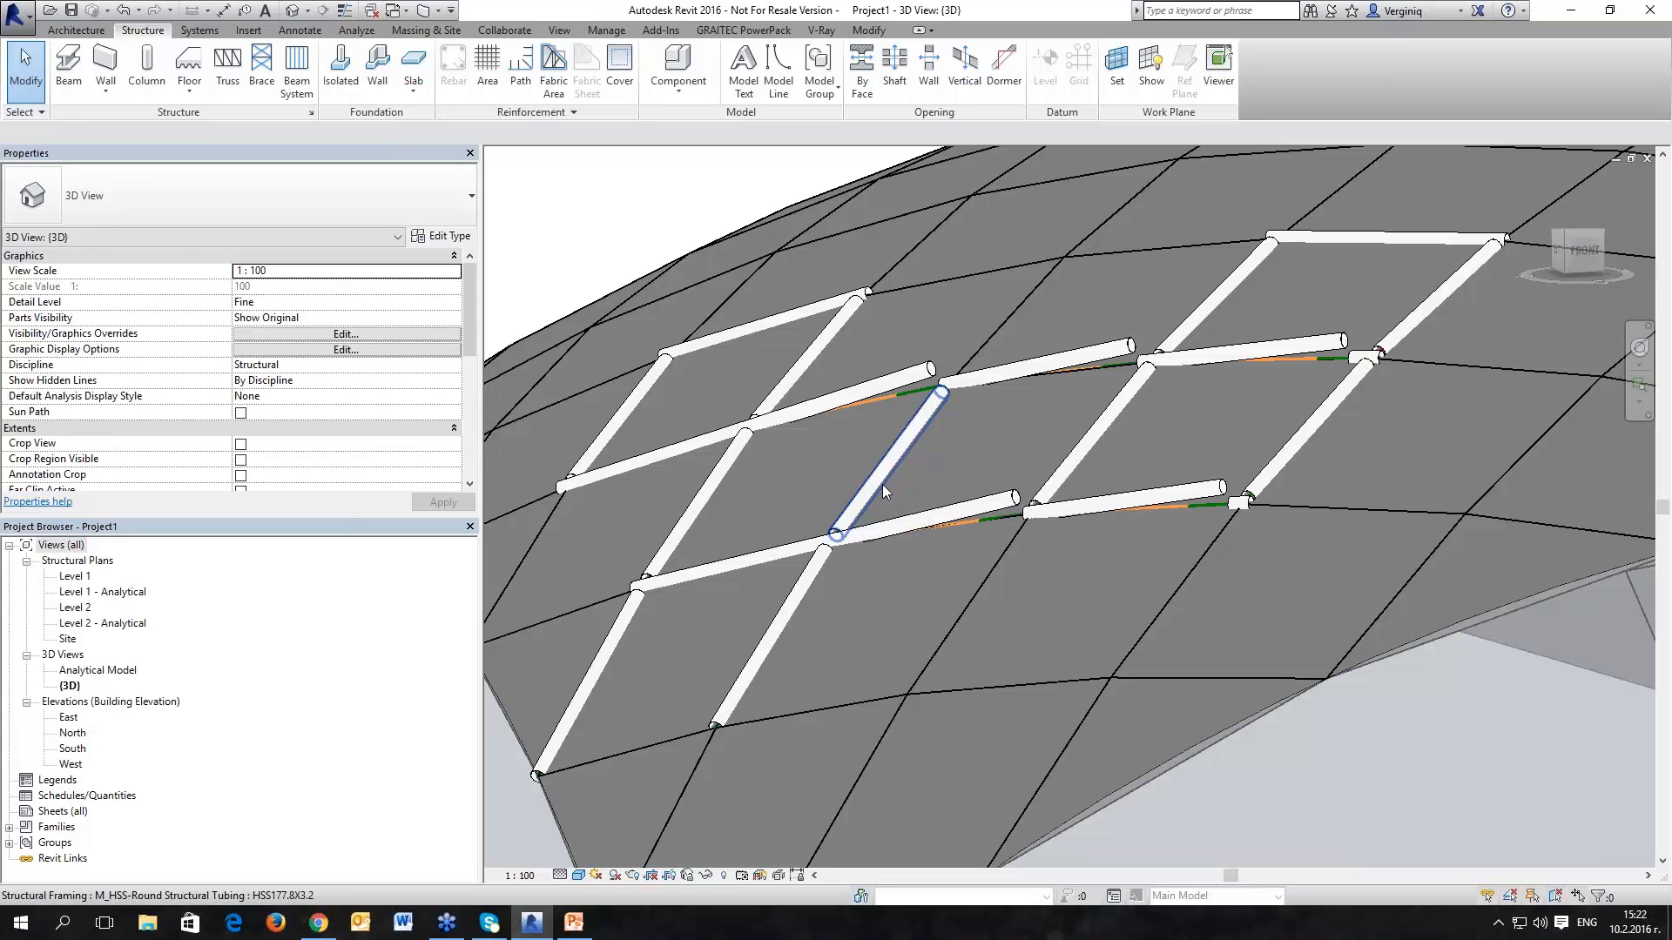
pyautogui.keyDown('shift'); pyautogui.moveTo(908, 546); pyautogui.dragTo(799, 413, button='middle'); pyautogui.keyUp('shift')
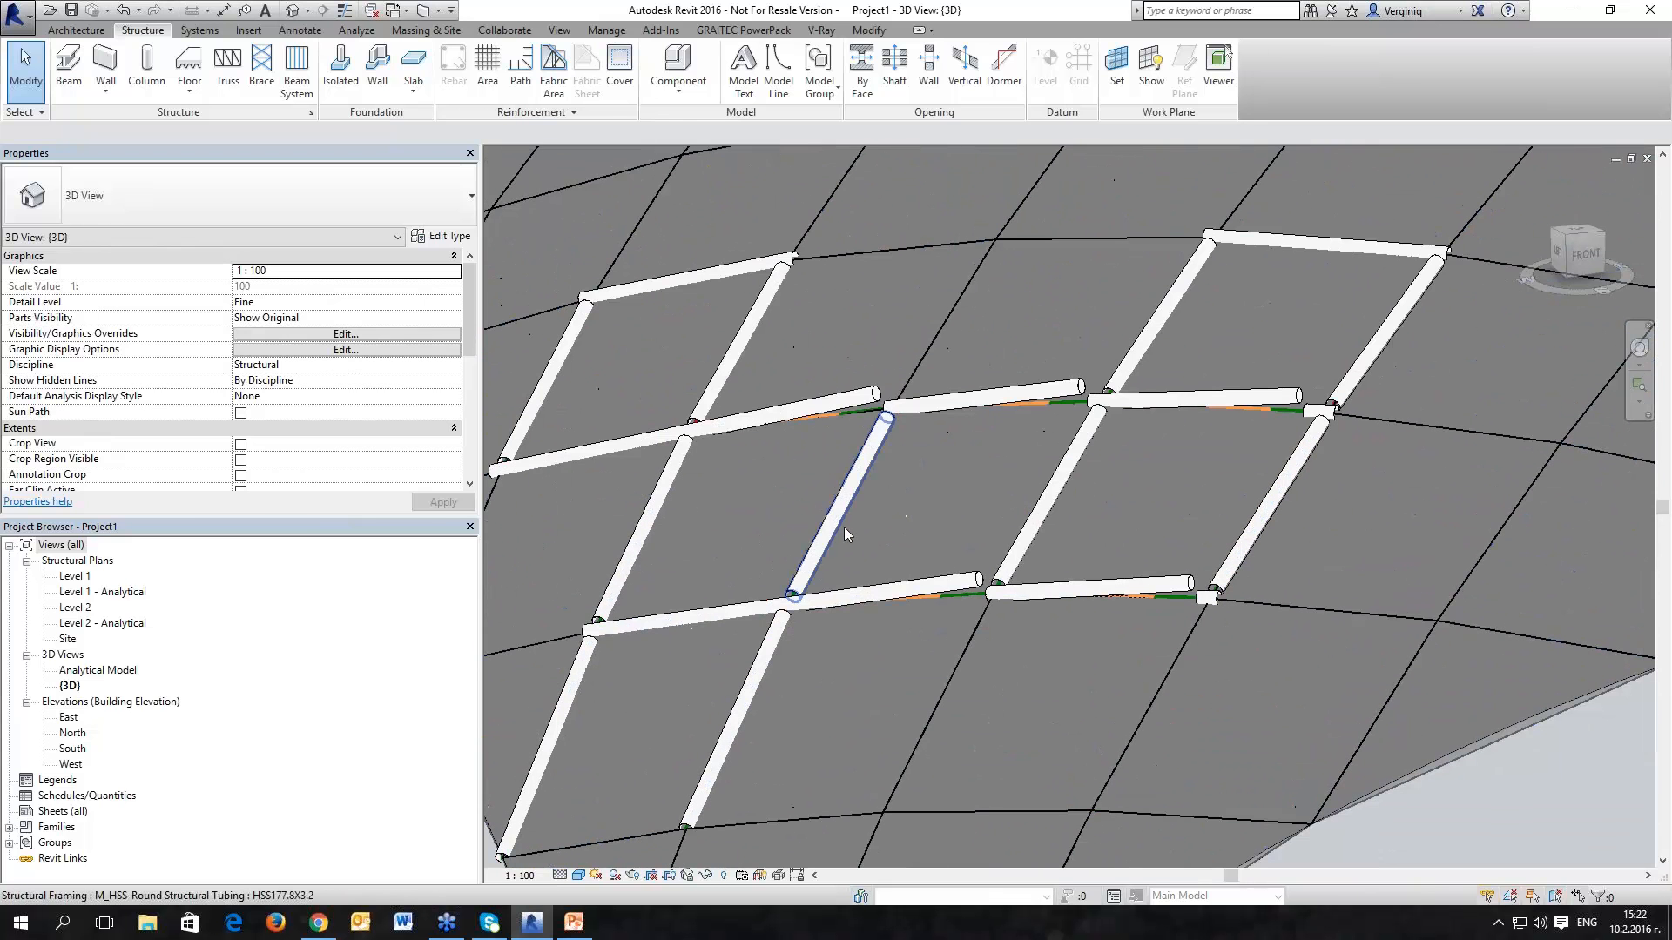
pyautogui.click(838, 524)
pyautogui.press('Escape')
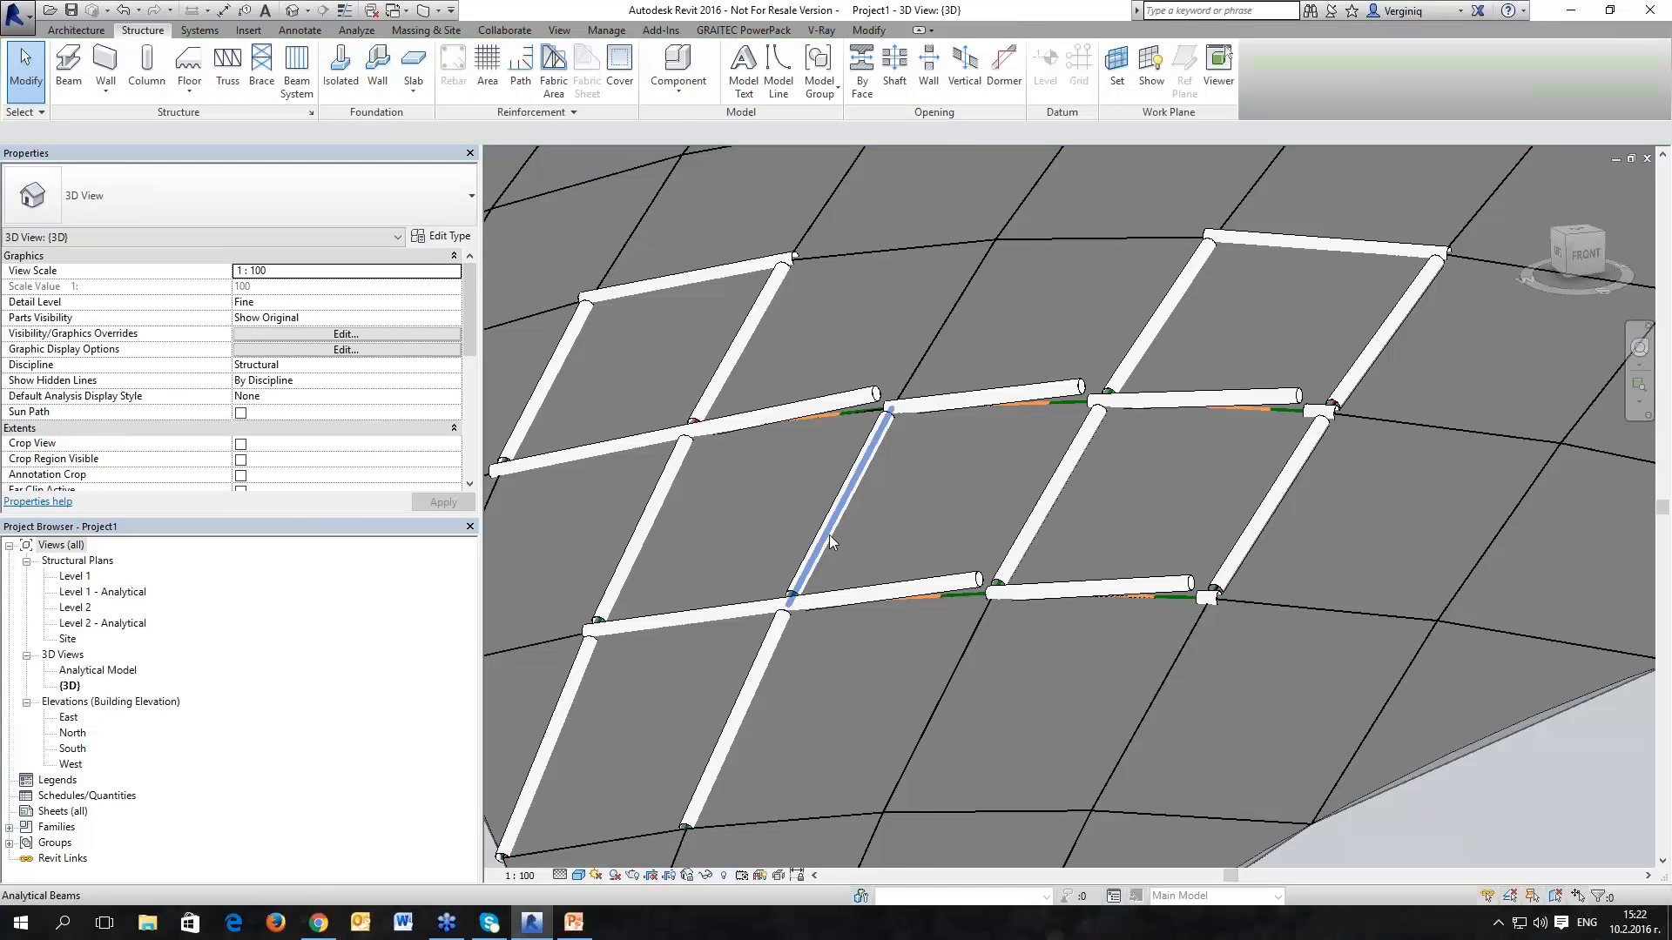
pyautogui.click(851, 589)
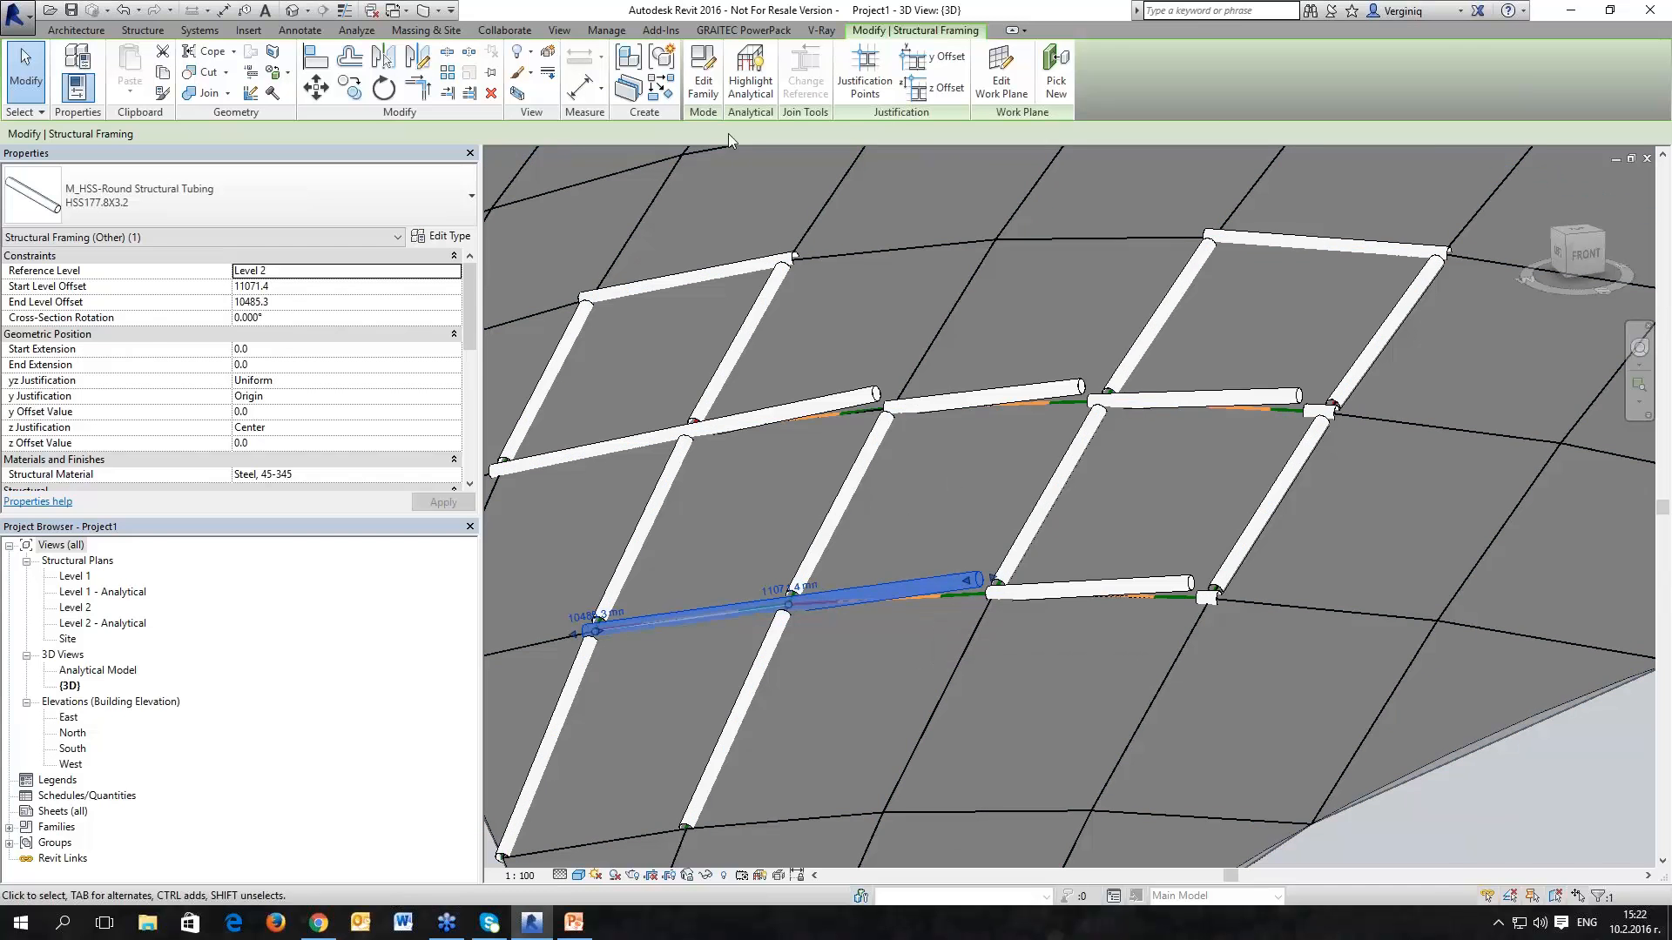
pyautogui.click(701, 80)
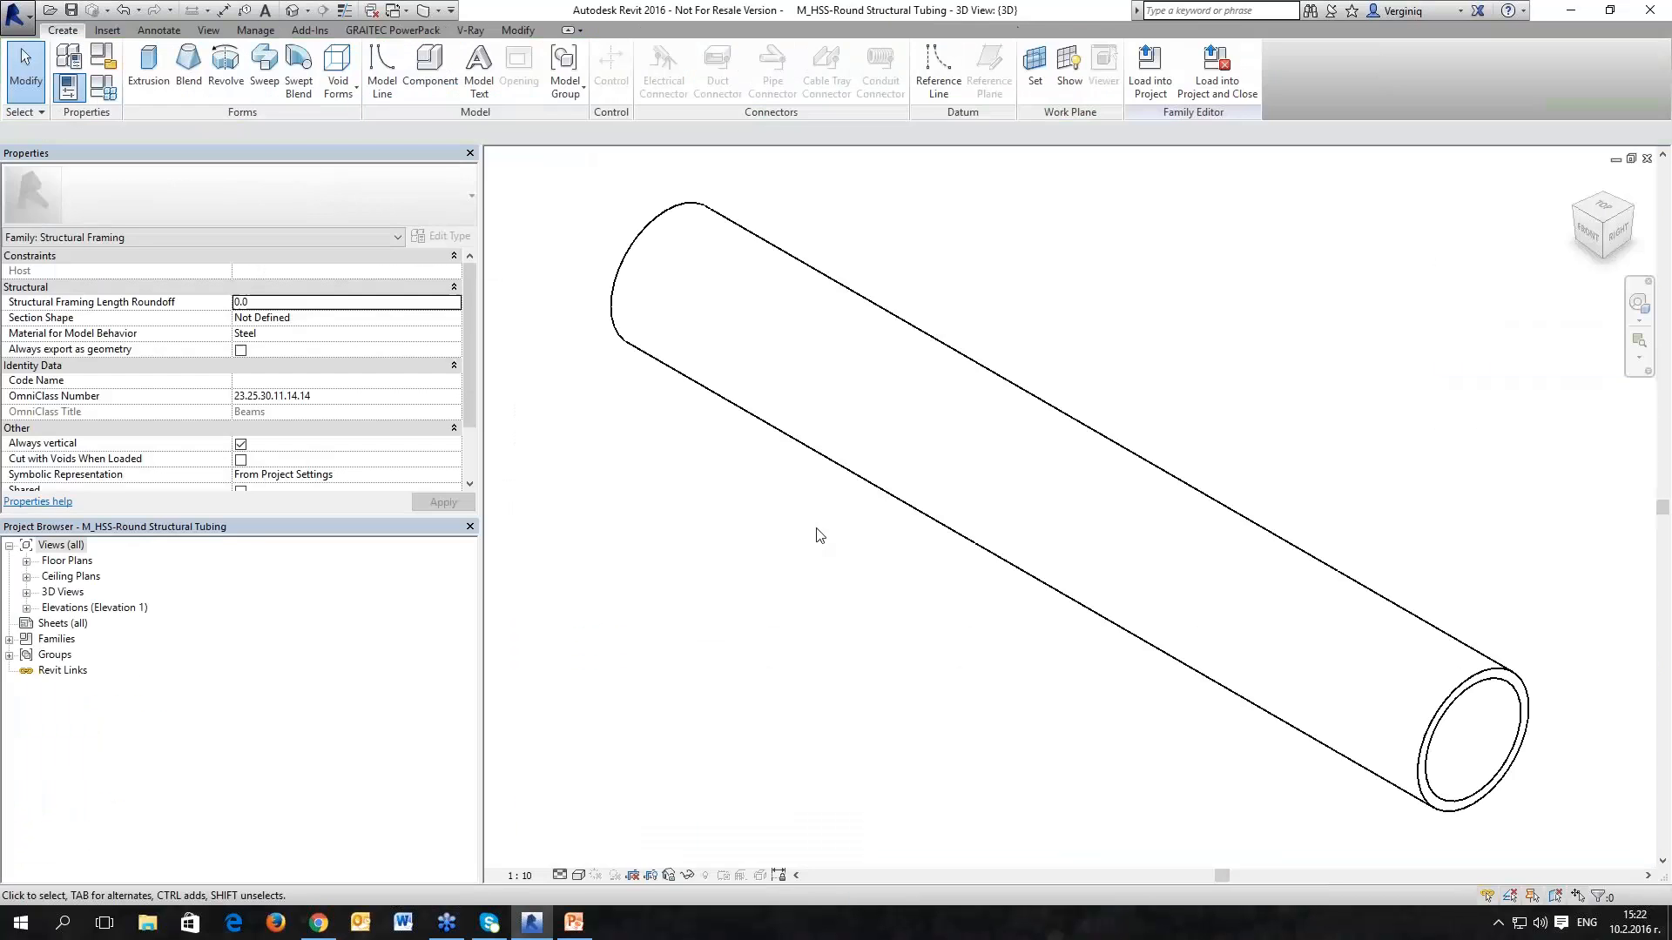
pyautogui.click(28, 566)
pyautogui.click(27, 561)
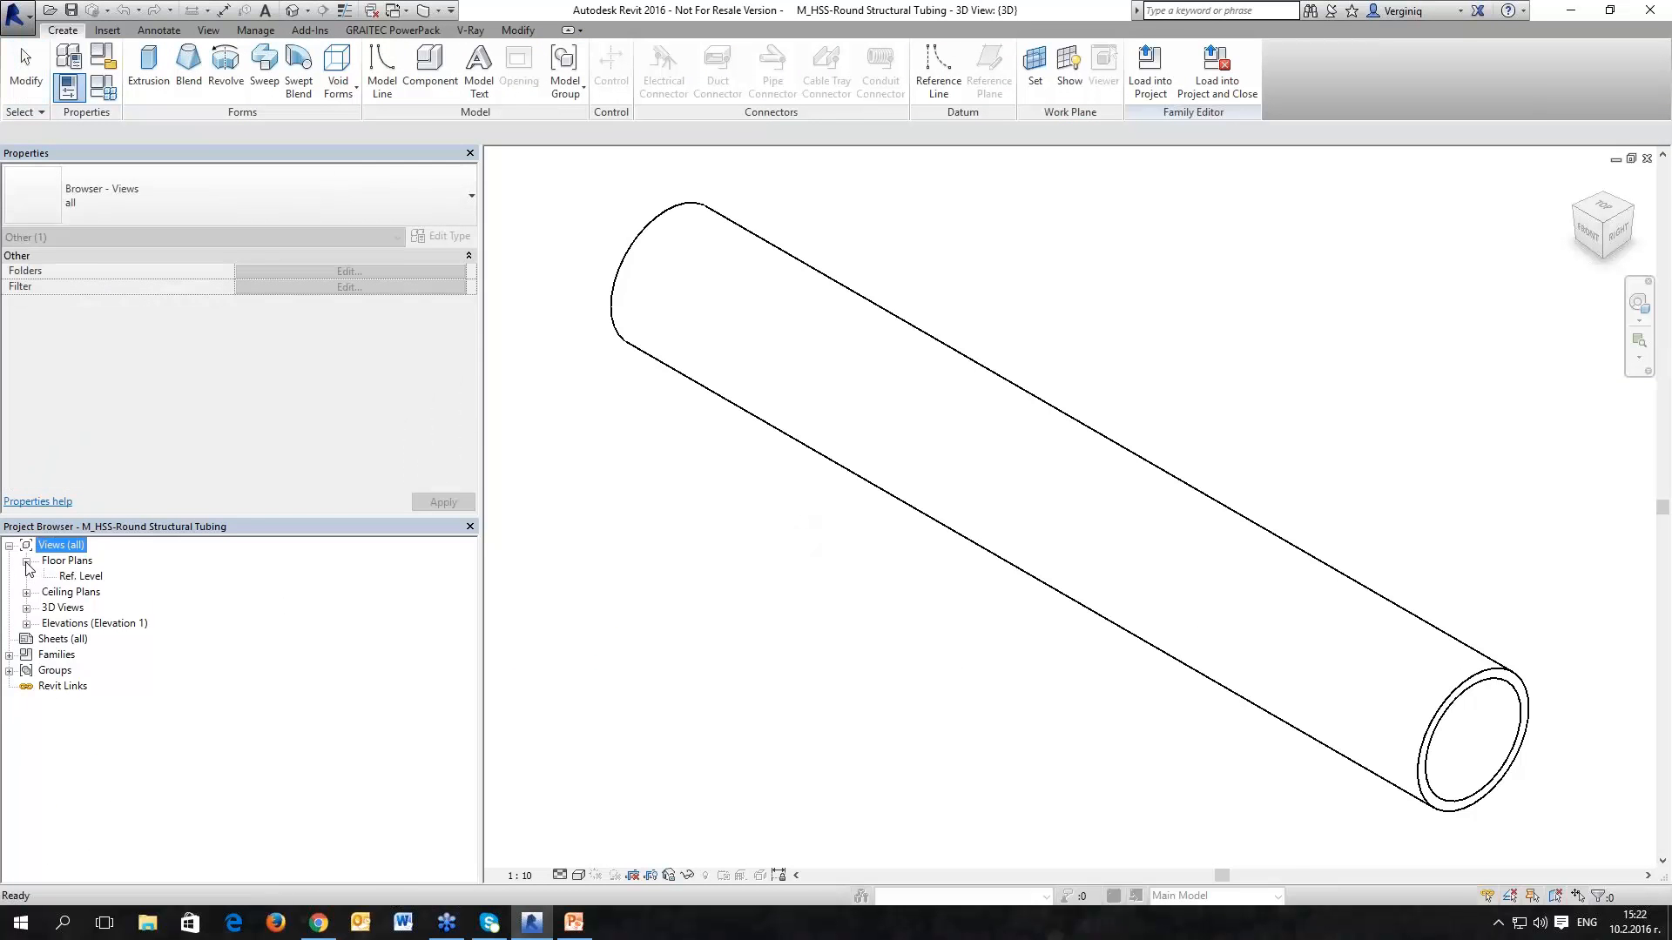
pyautogui.doubleClick(83, 575)
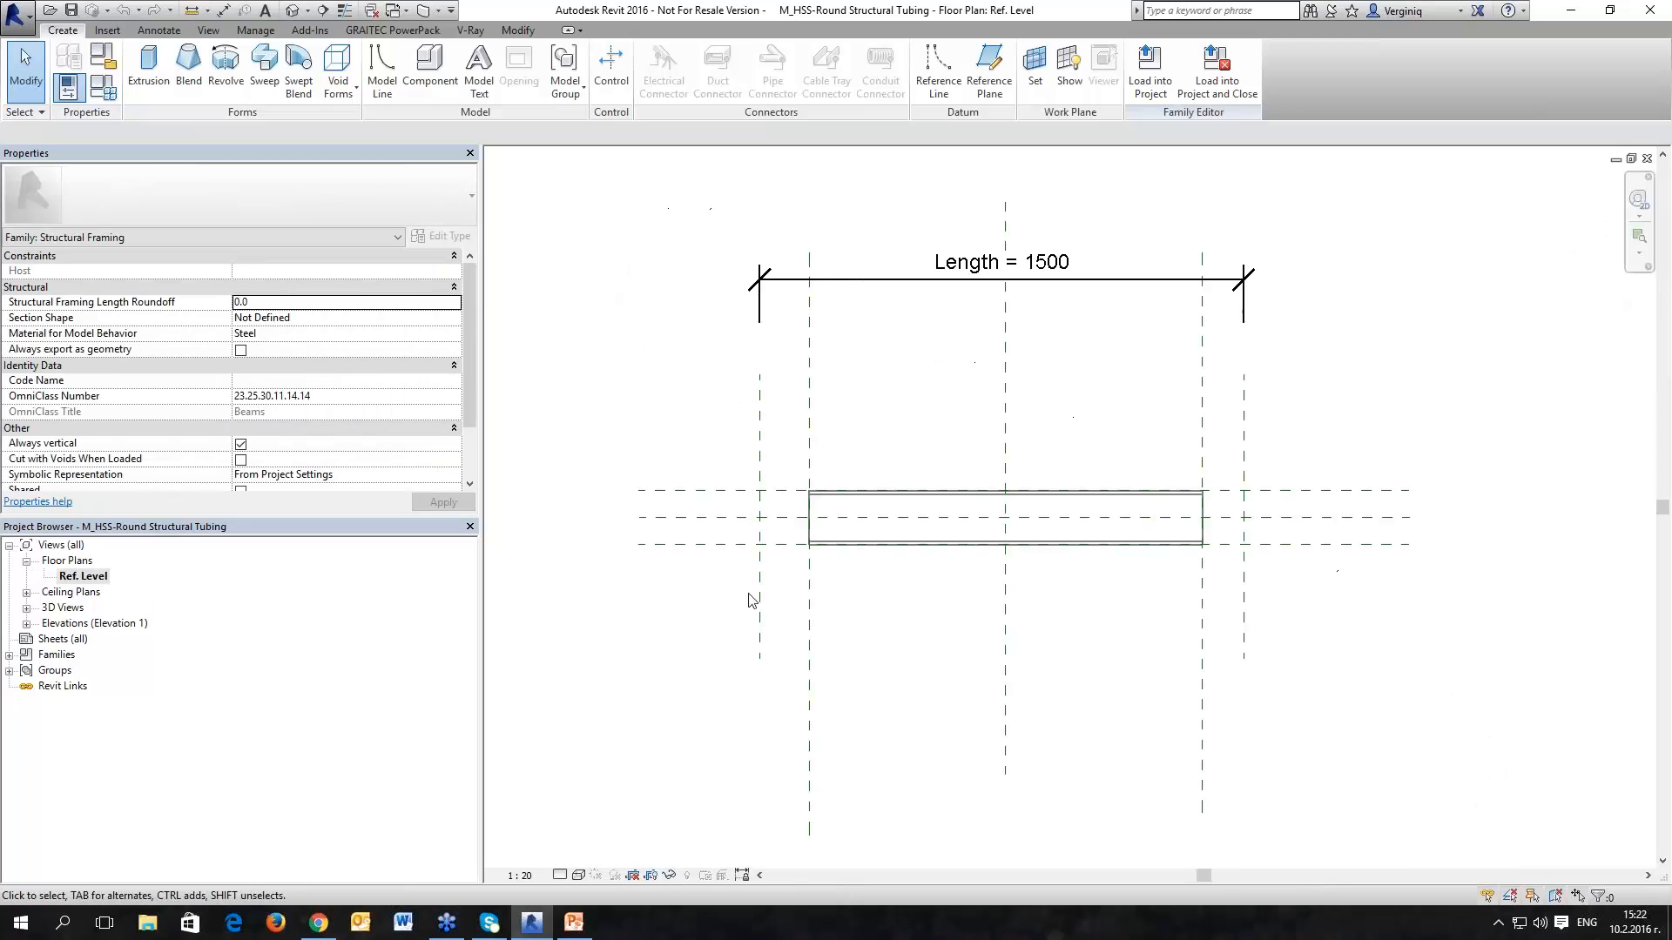
# Step: Stretch both ends of the tube extrusion to the outer reference planes of the Length dimension, removing the conflicting constraints
pyautogui.click(885, 544)
pyautogui.moveTo(1000, 626); pyautogui.dragTo(921, 719, button='middle')
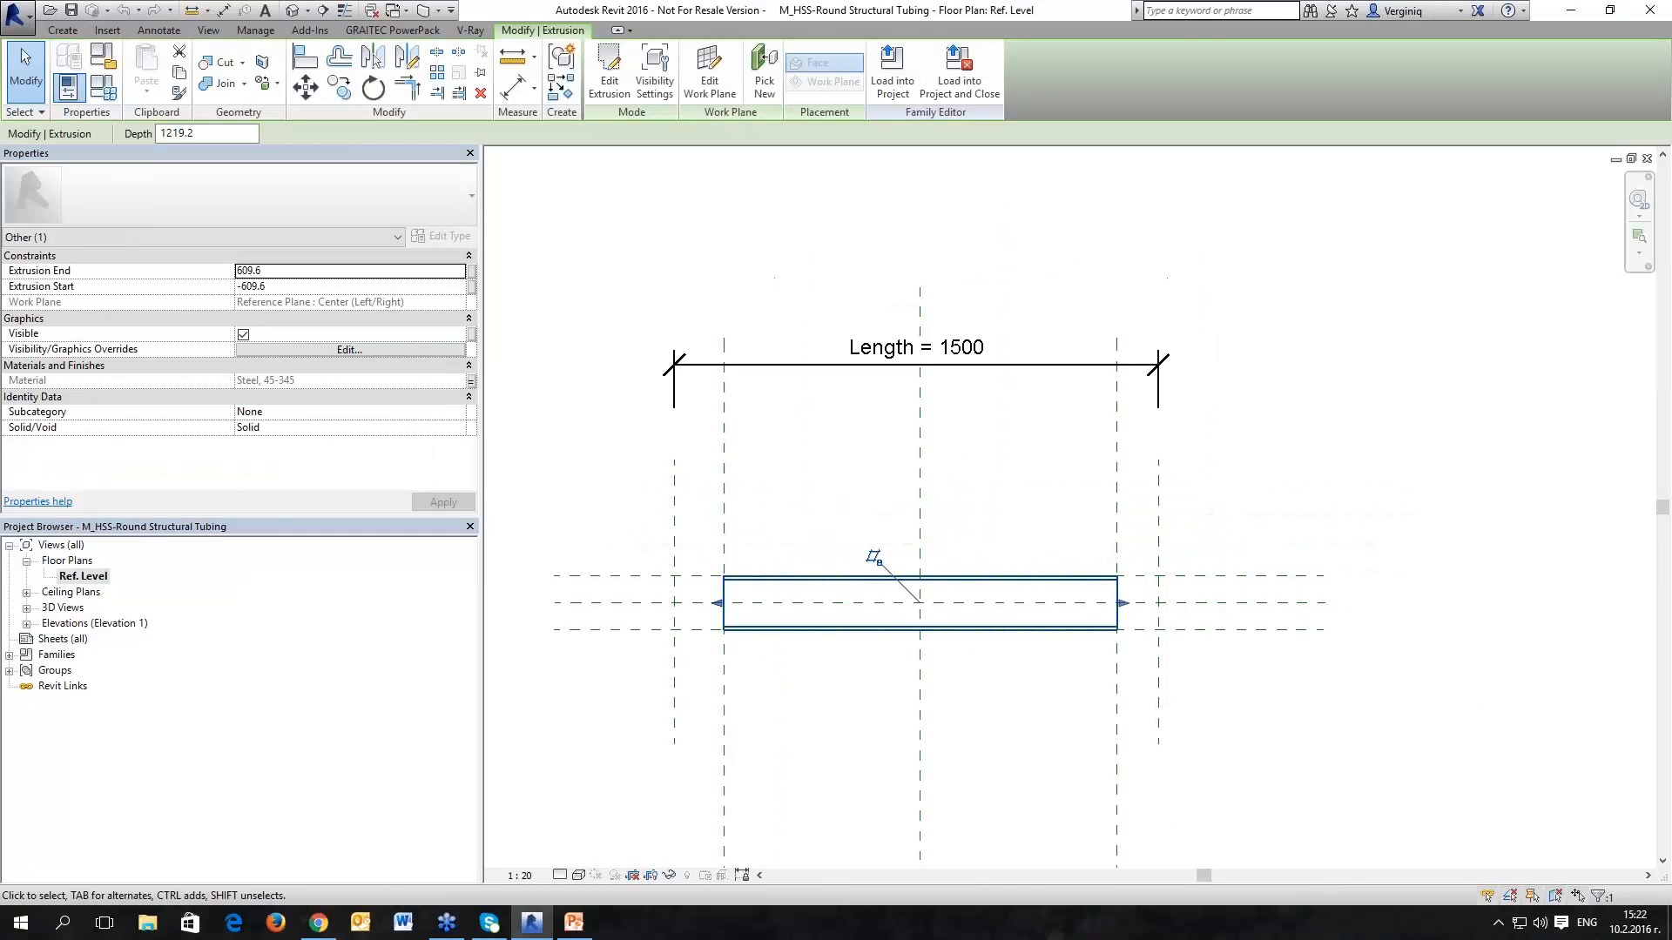
pyautogui.scroll(1, 783, 675)
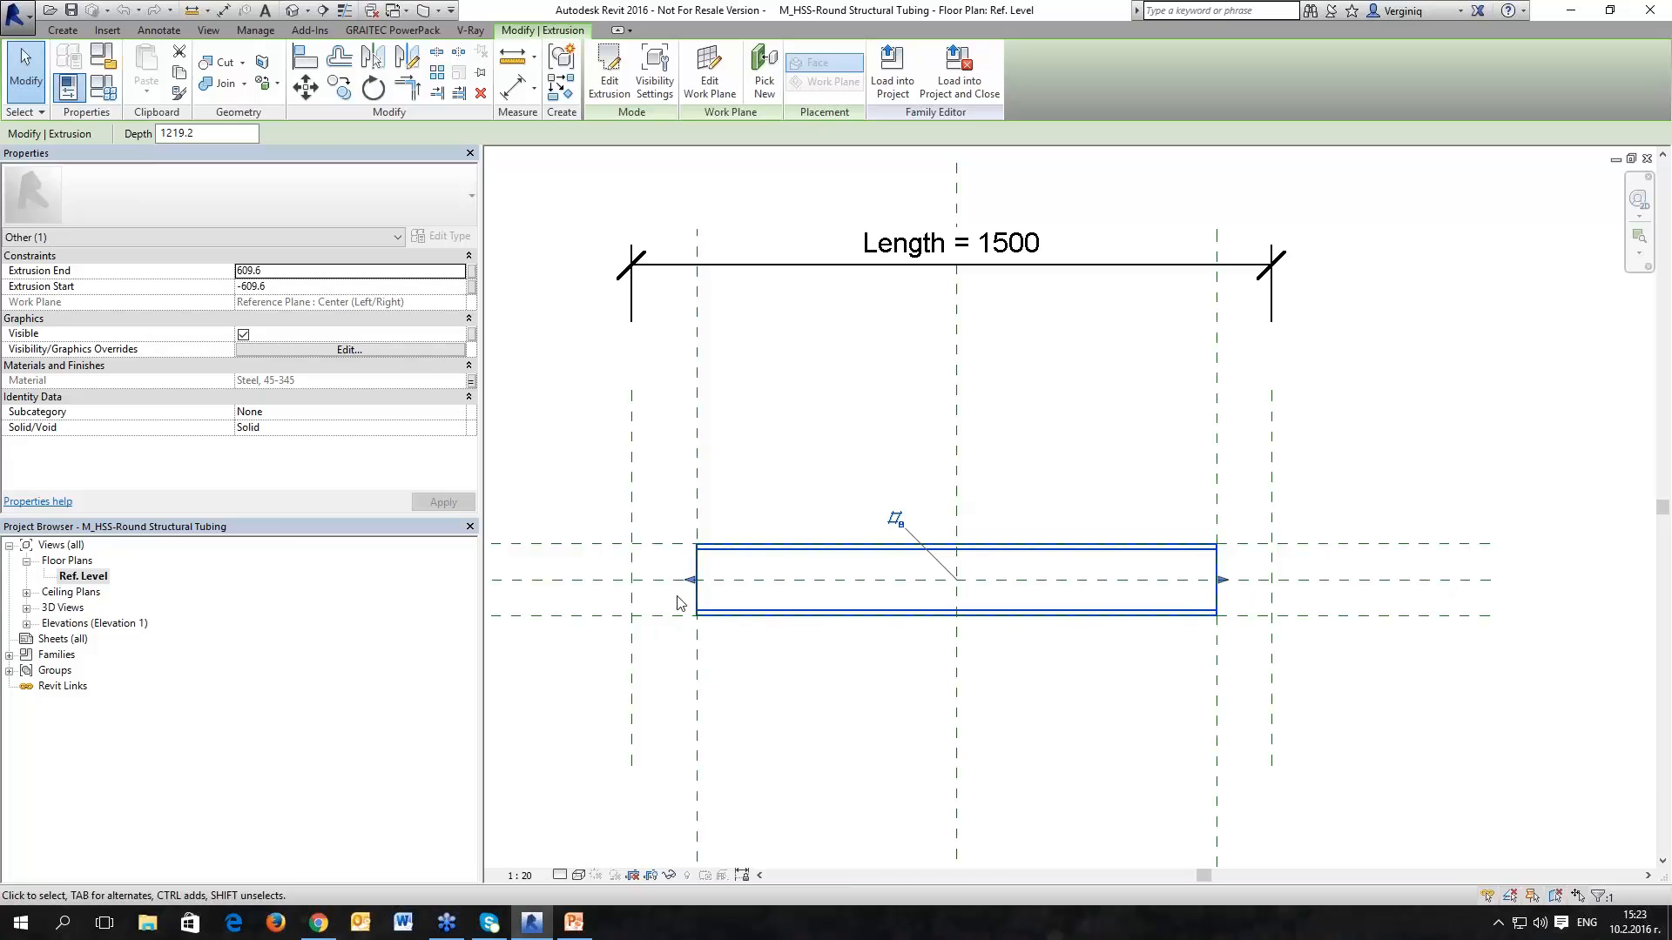
pyautogui.moveTo(692, 582); pyautogui.dragTo(632, 579)
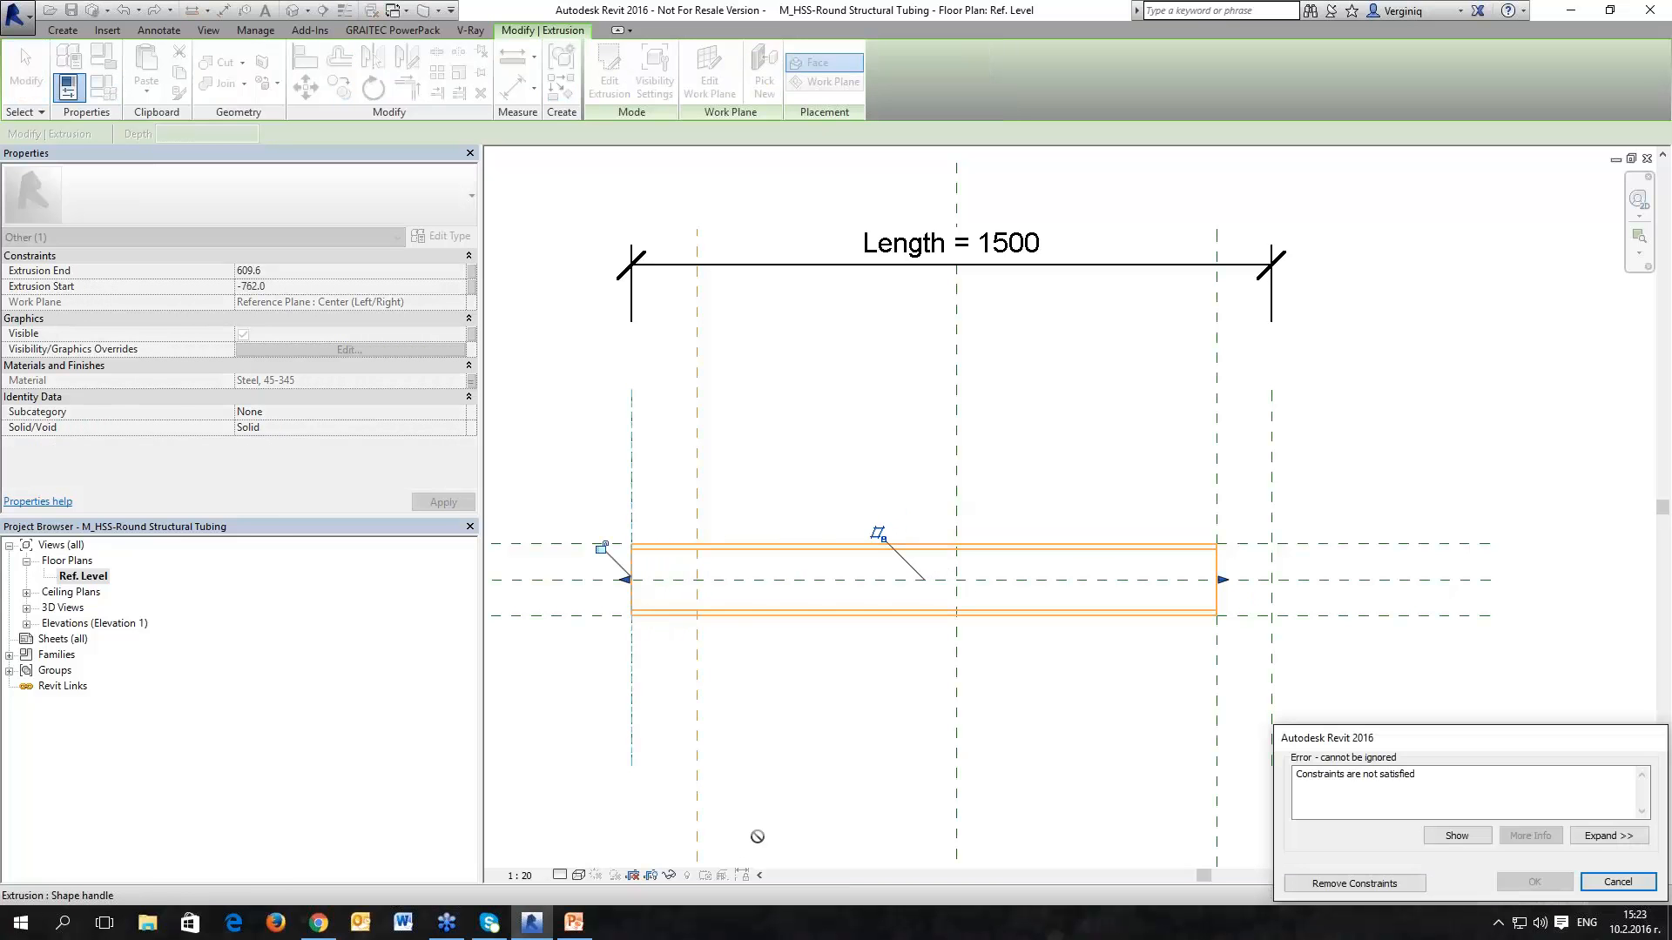
pyautogui.click(1341, 883)
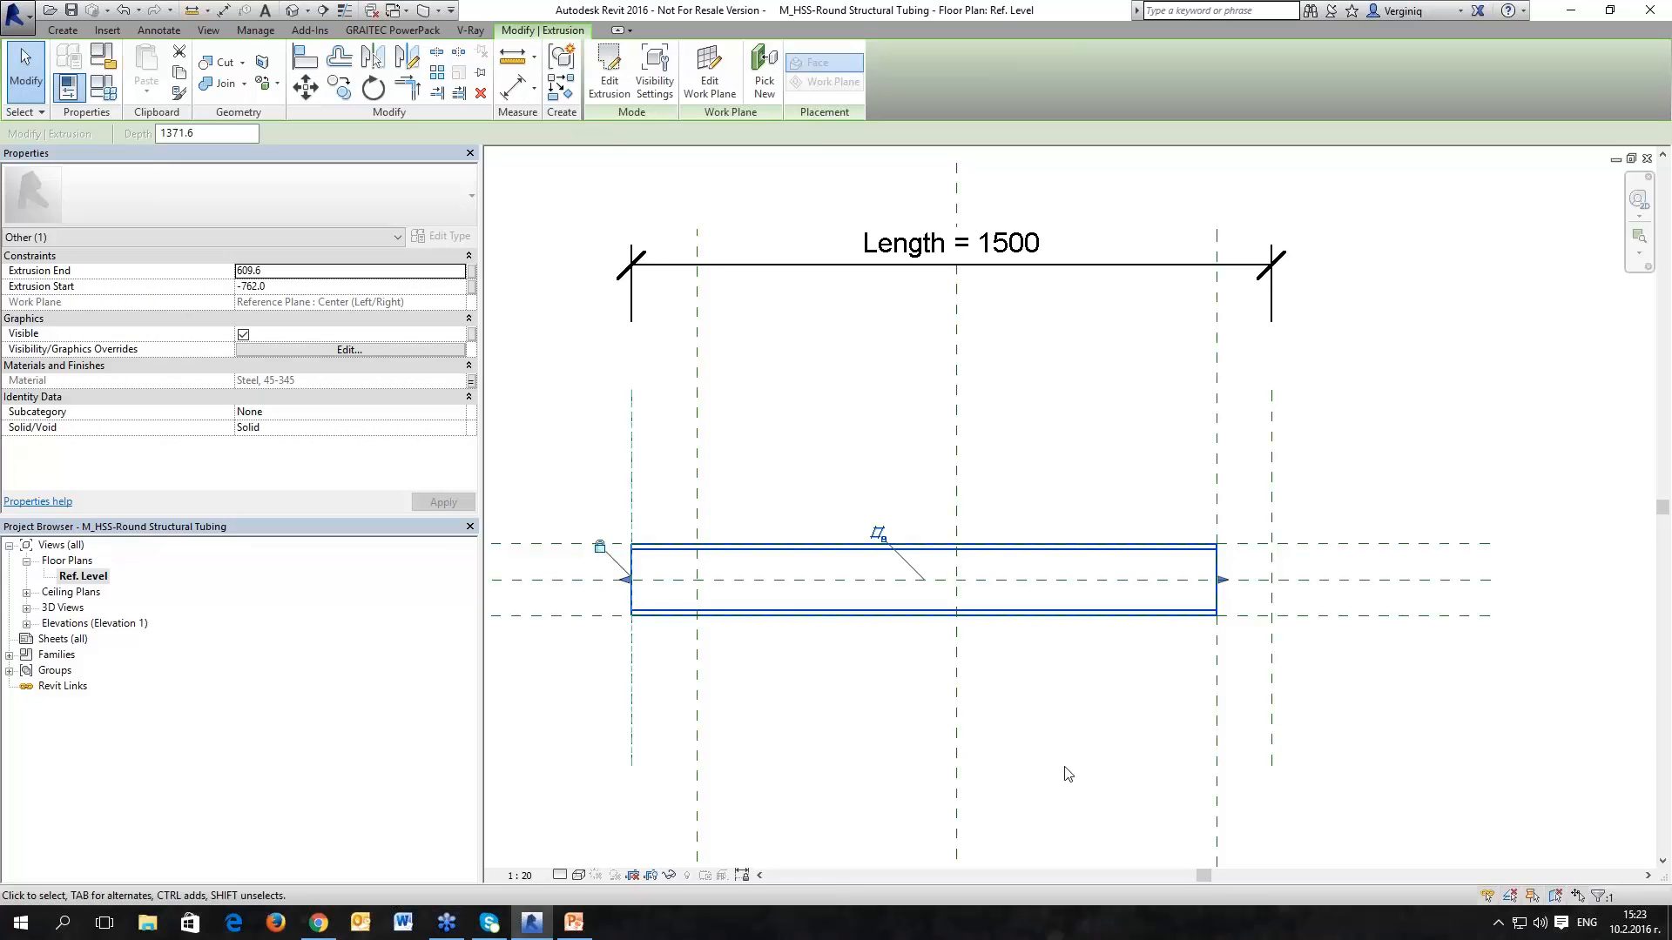
pyautogui.moveTo(1221, 582); pyautogui.dragTo(1272, 580)
pyautogui.click(1405, 885)
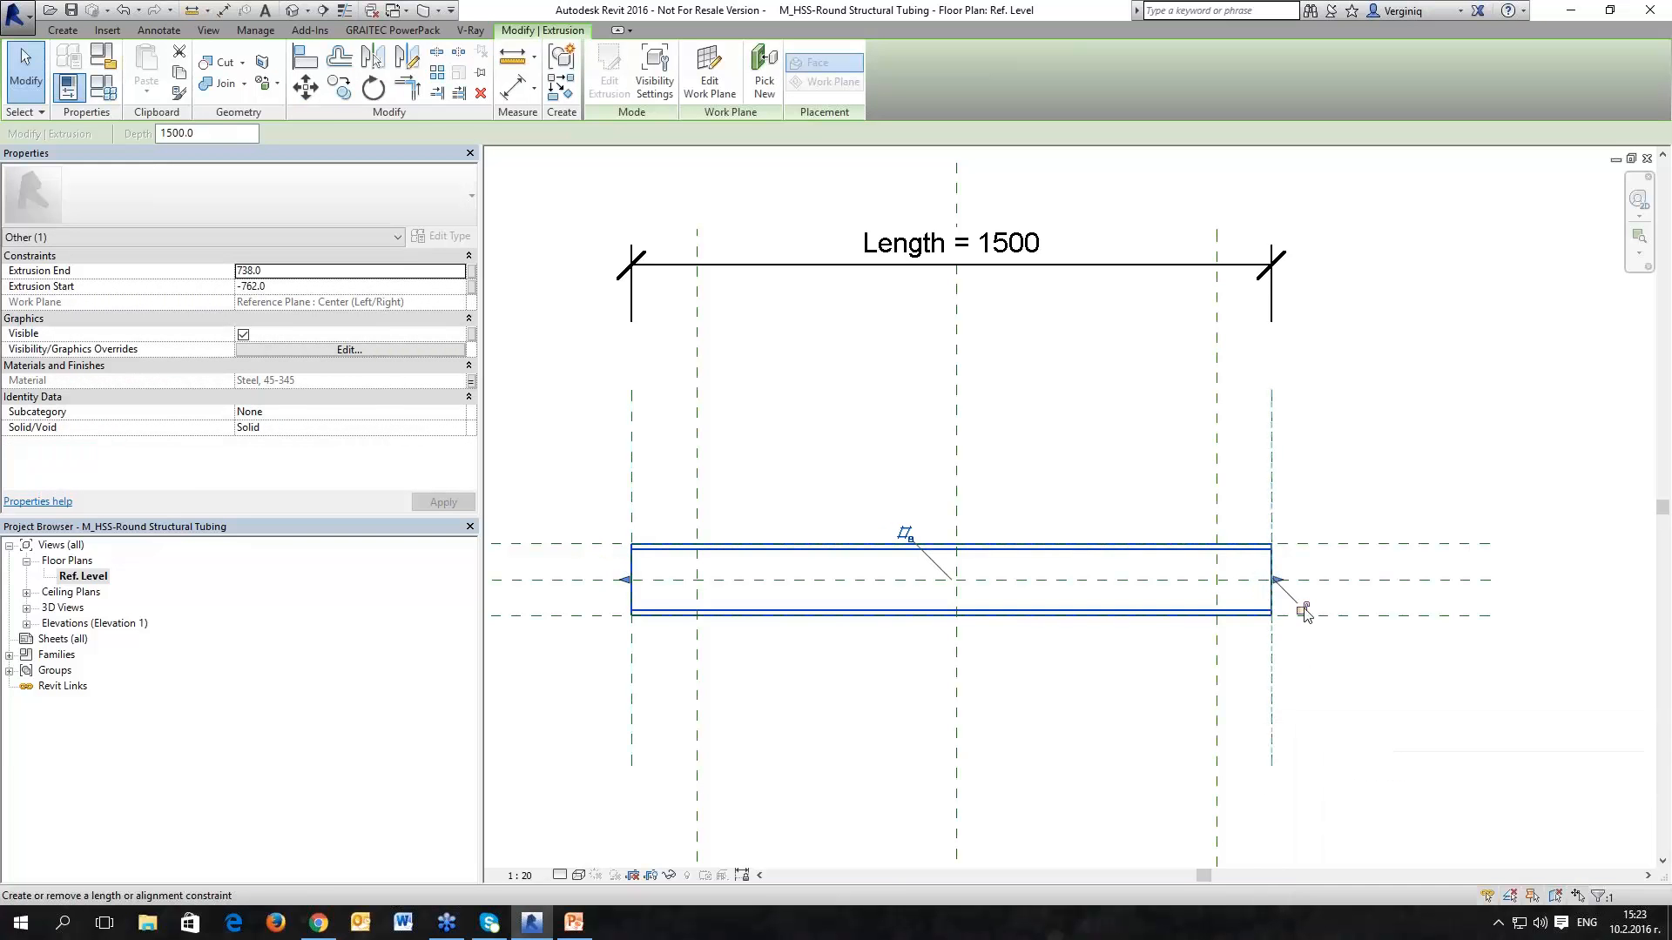
pyautogui.press('Escape')
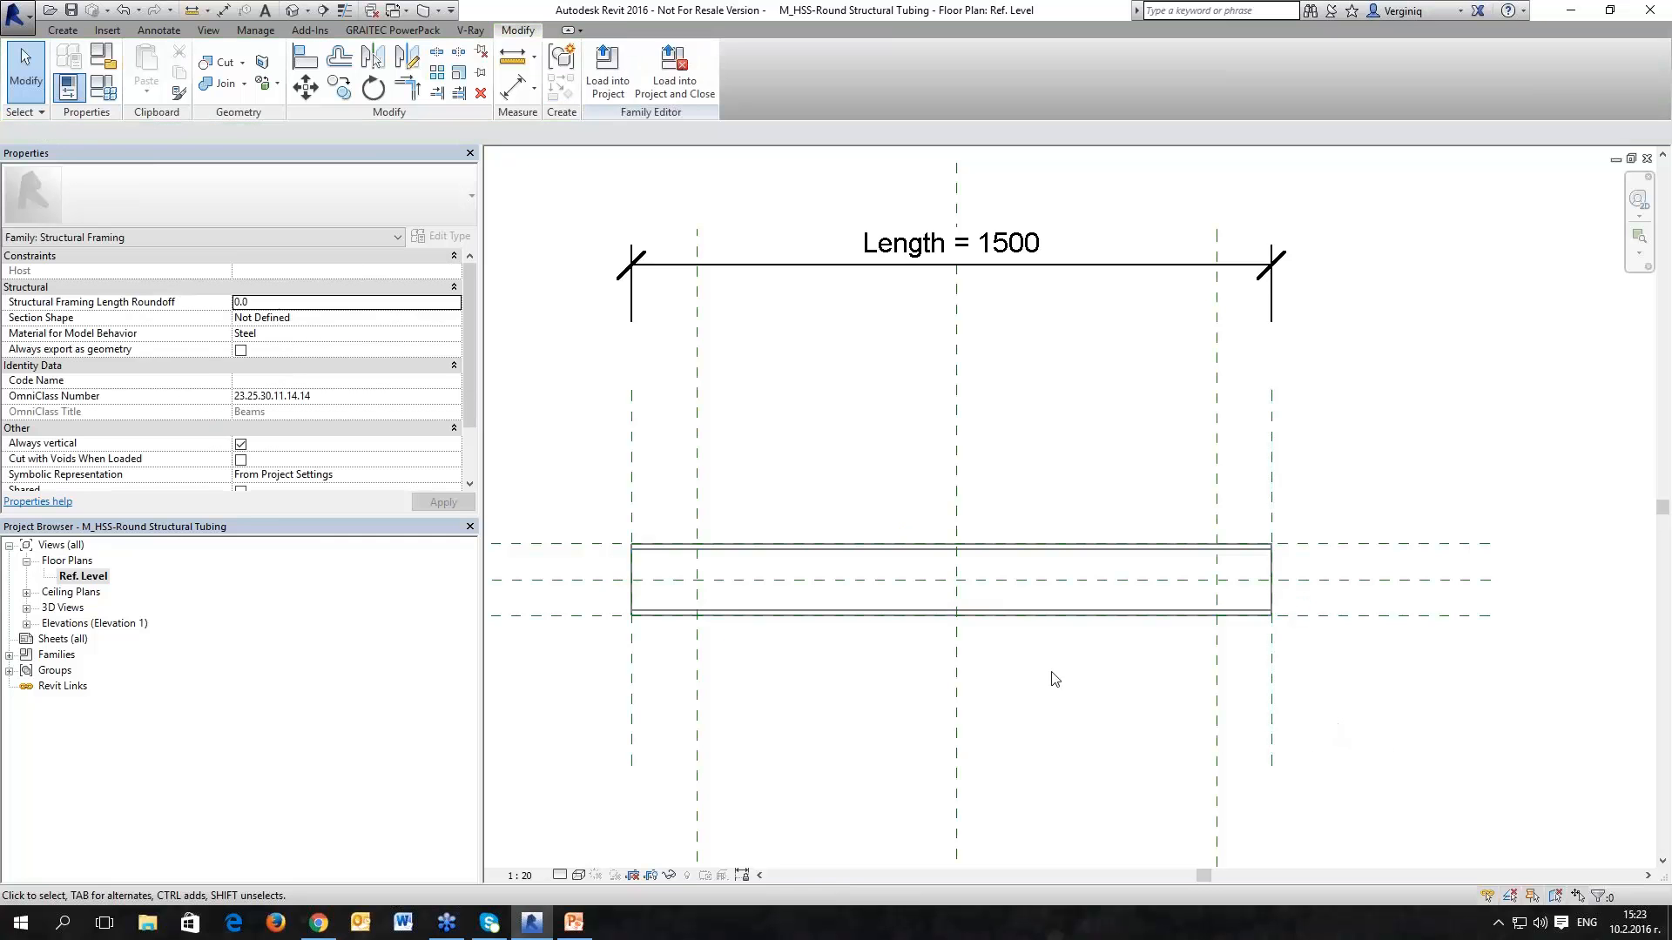
# Step: Load the edited tubing family into Project1, replacing the version already loaded there
pyautogui.click(608, 74)
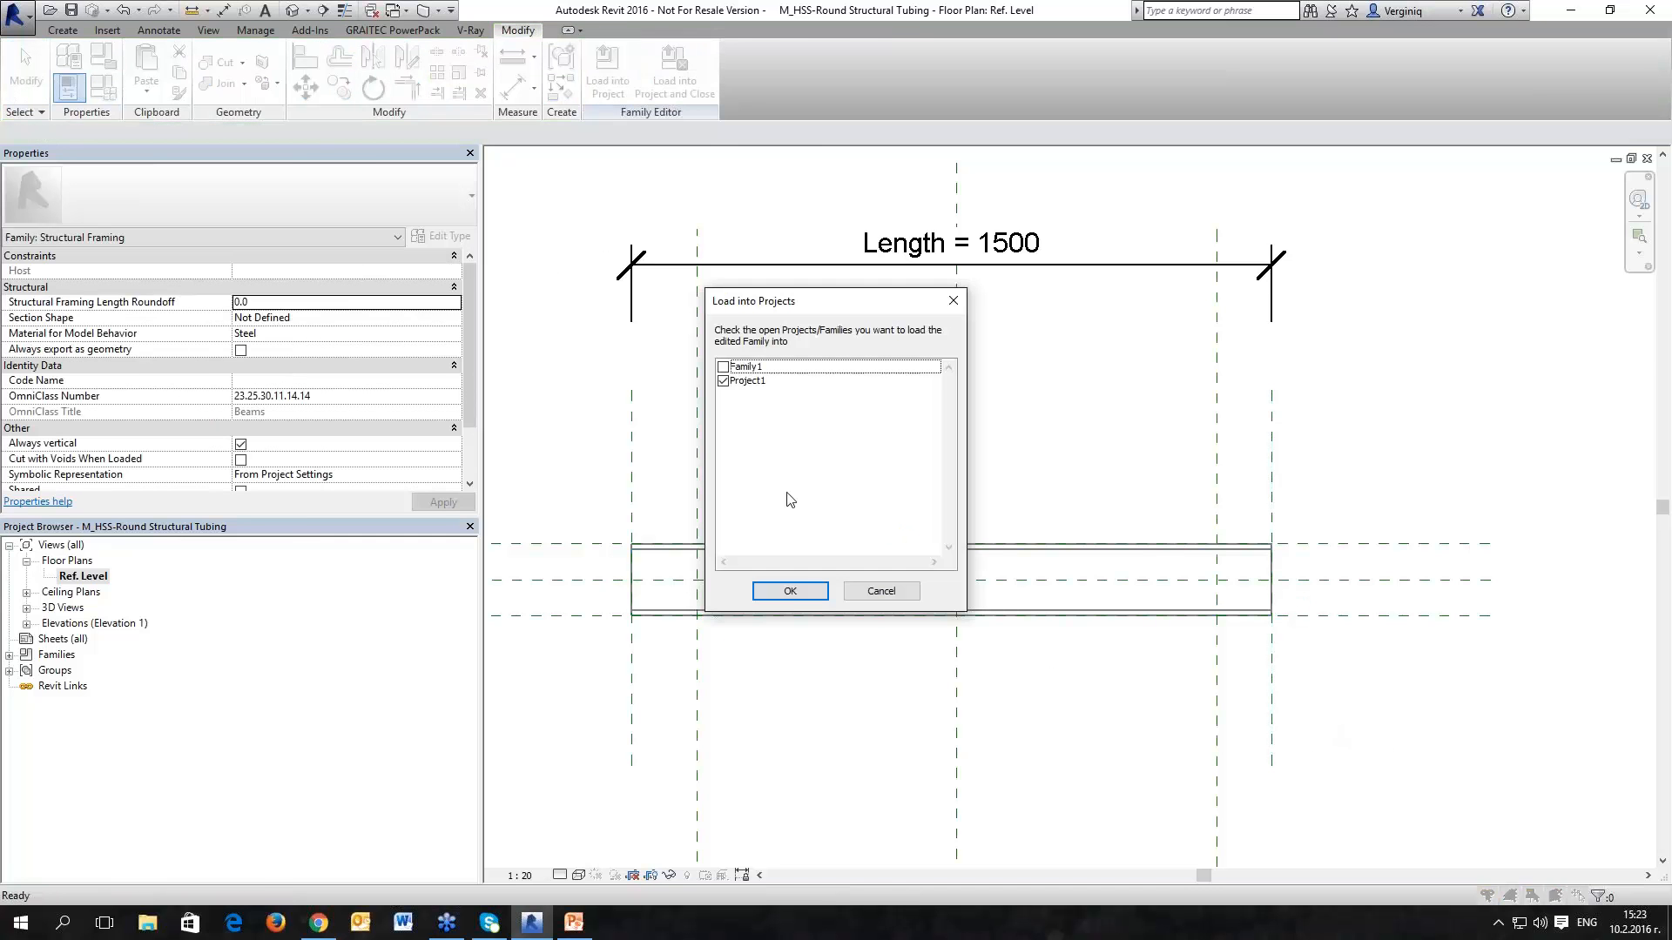
pyautogui.click(790, 595)
pyautogui.click(784, 442)
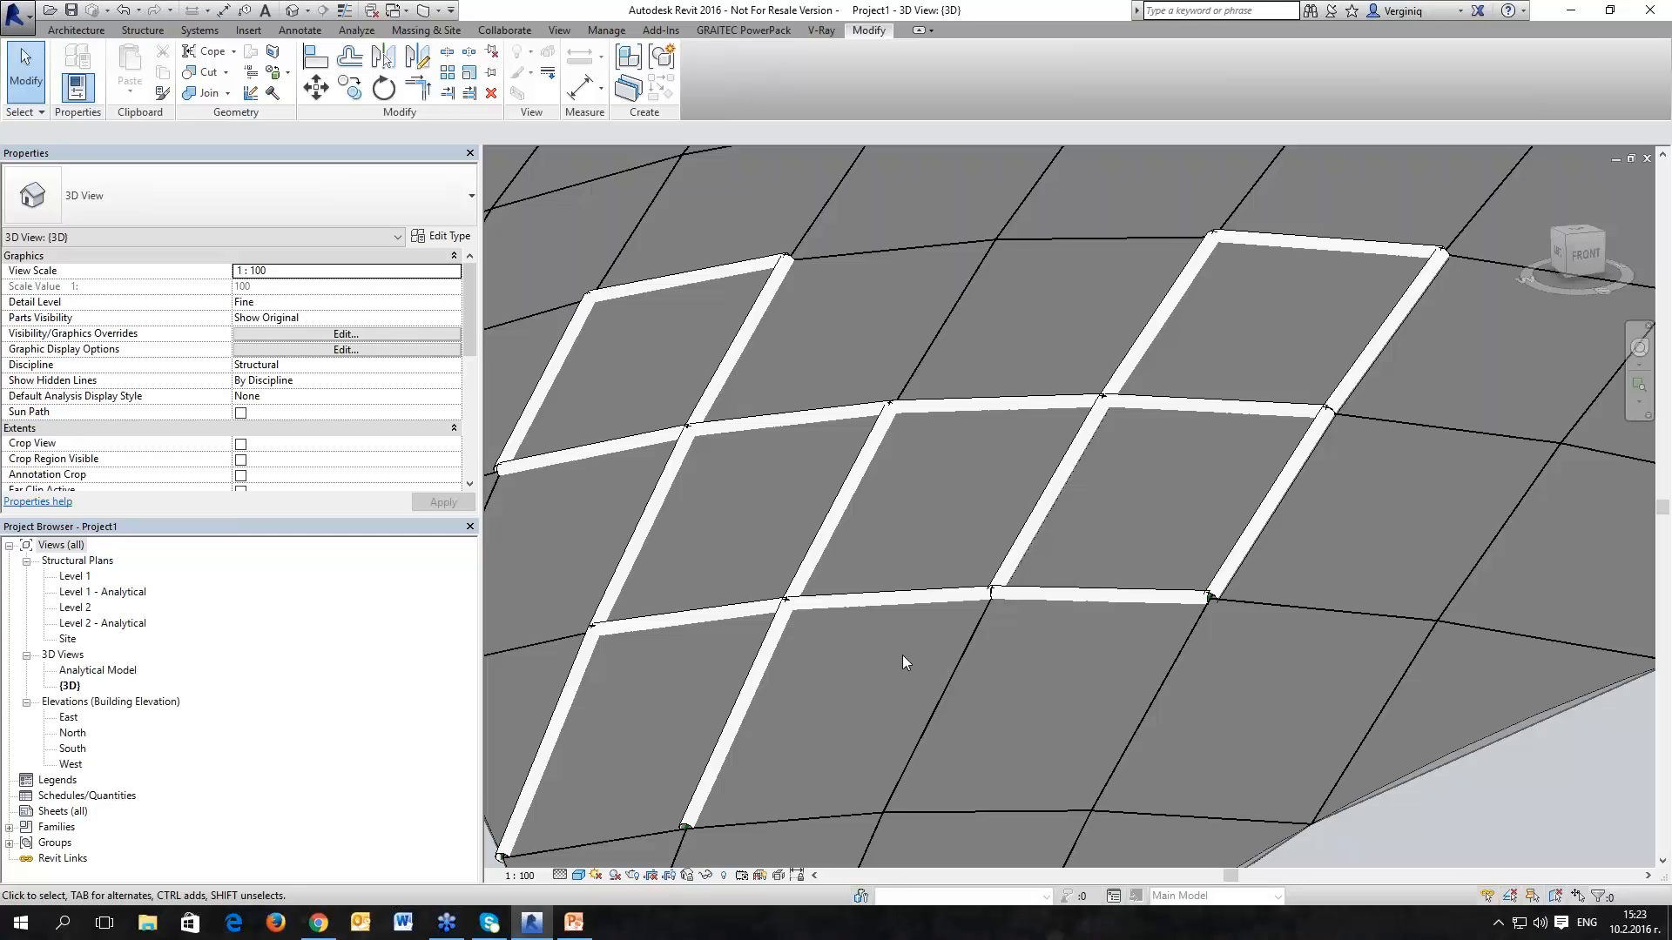
# Step: Delete the small stray element lying at ground level in front of the domed mass
pyautogui.keyDown('shift'); pyautogui.moveTo(918, 736); pyautogui.dragTo(867, 624, button='middle'); pyautogui.keyUp('shift')
pyautogui.scroll(-1, 926, 588)
pyautogui.scroll(-2, 860, 780)
pyautogui.scroll(-1, 880, 733)
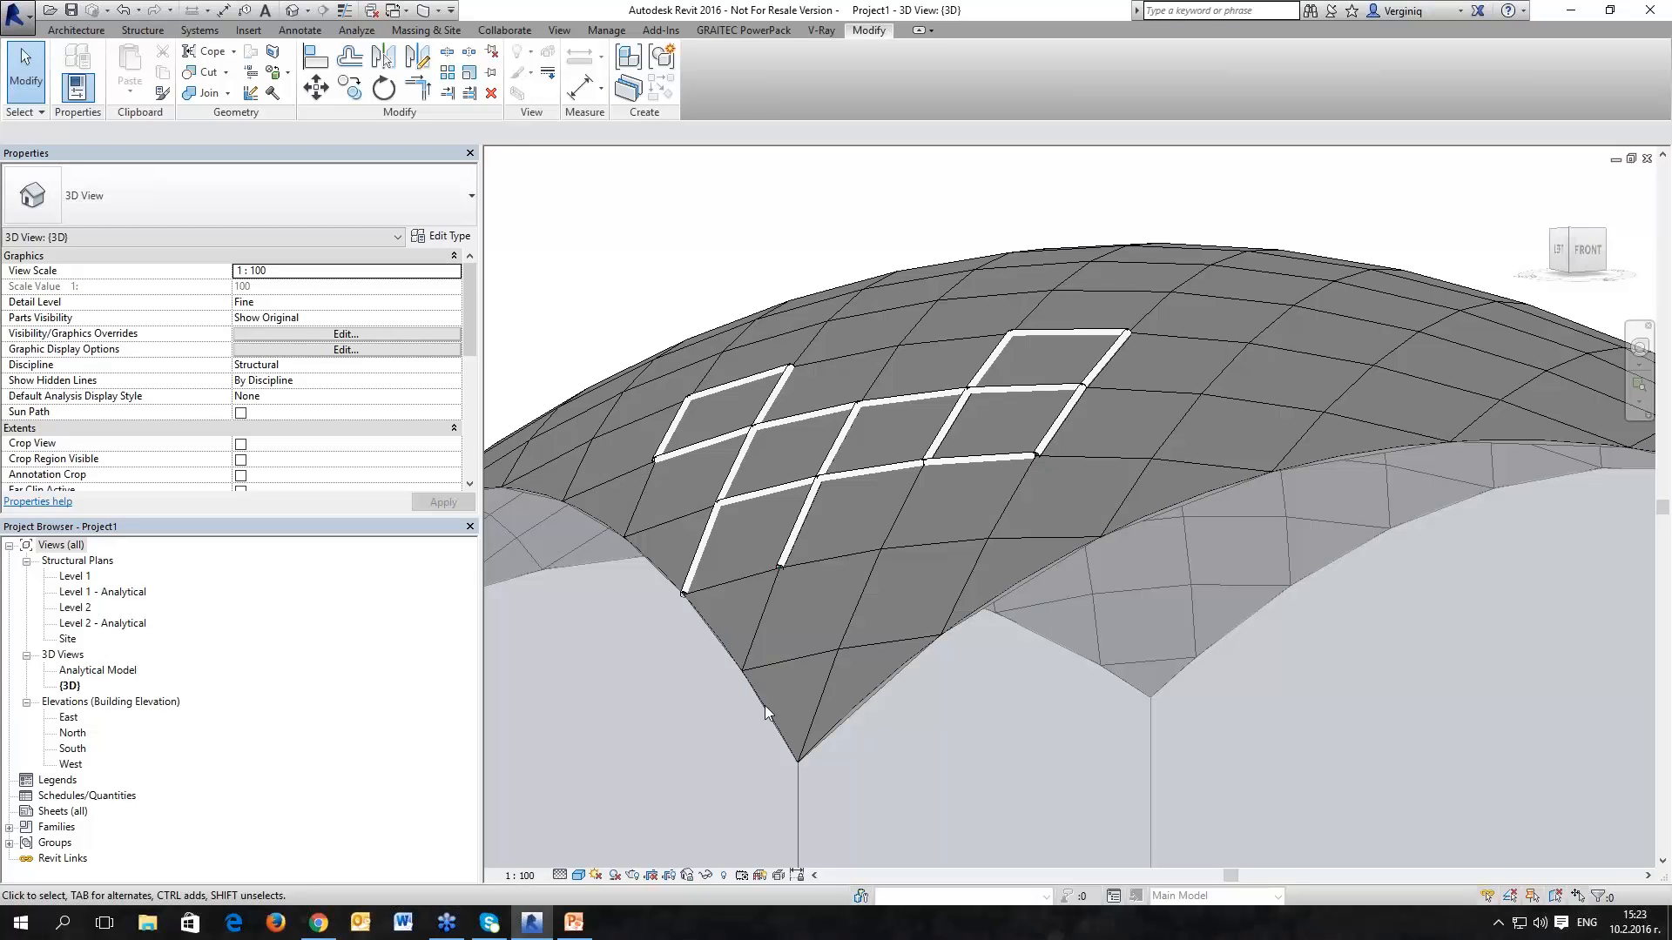
pyautogui.scroll(-4, 876, 730)
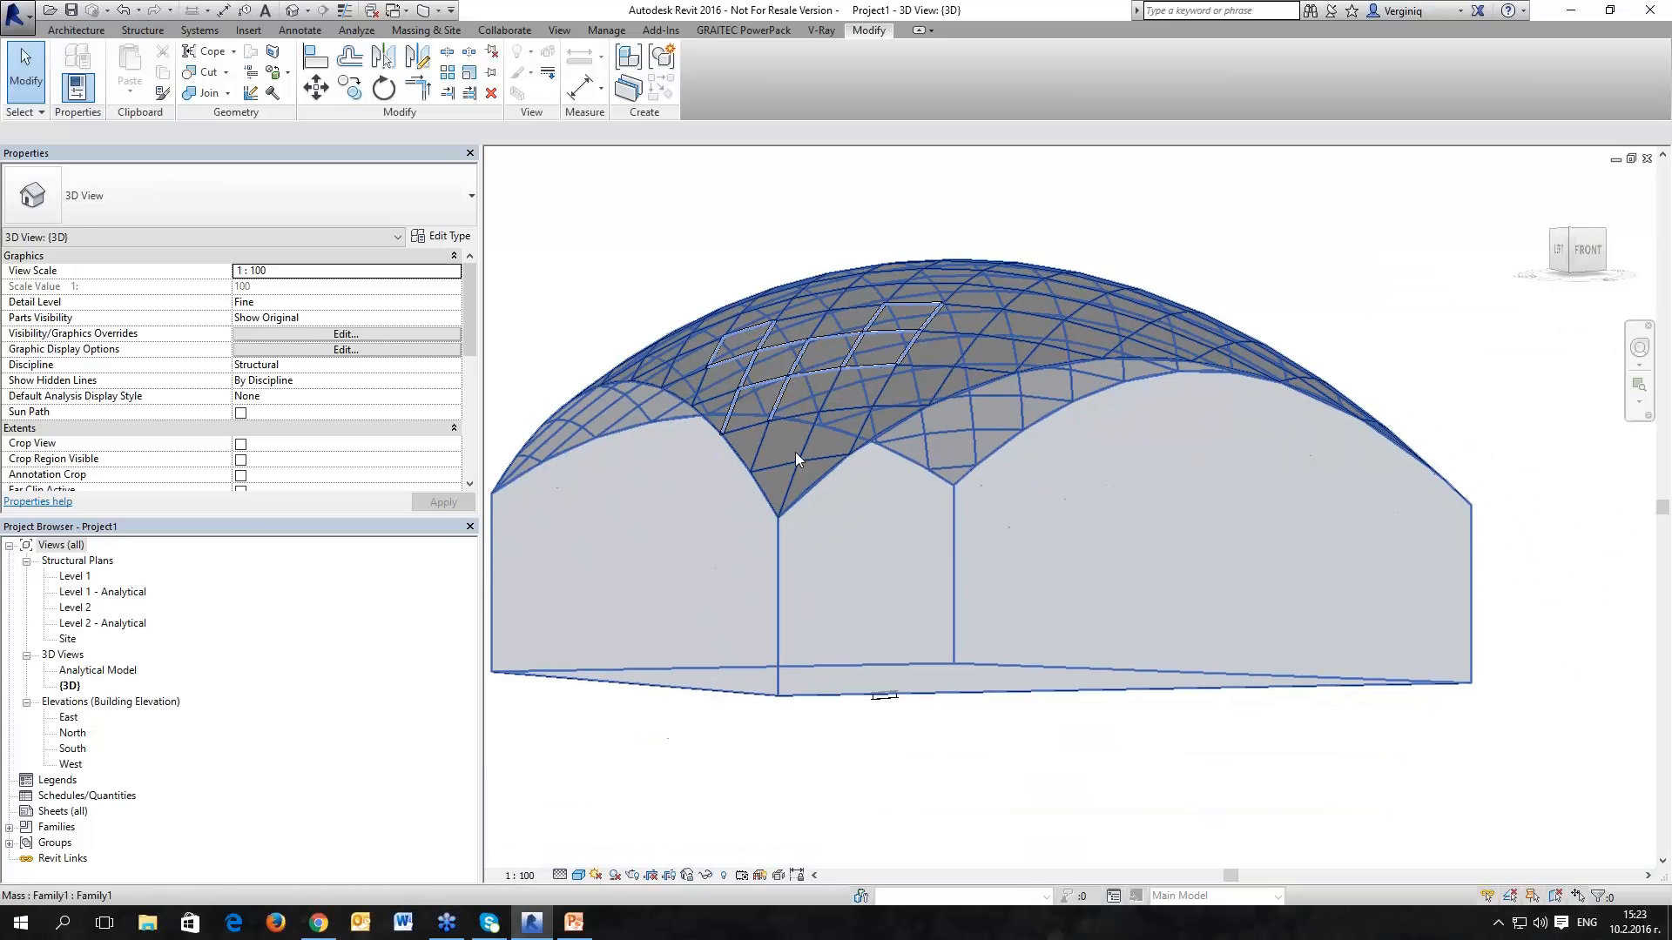
pyautogui.keyDown('shift'); pyautogui.moveTo(877, 696); pyautogui.dragTo(881, 510, button='middle'); pyautogui.keyUp('shift')
pyautogui.click(923, 760)
pyautogui.press('Delete')
pyautogui.moveTo(795, 709); pyautogui.dragTo(834, 781, button='middle')
pyautogui.click(633, 666)
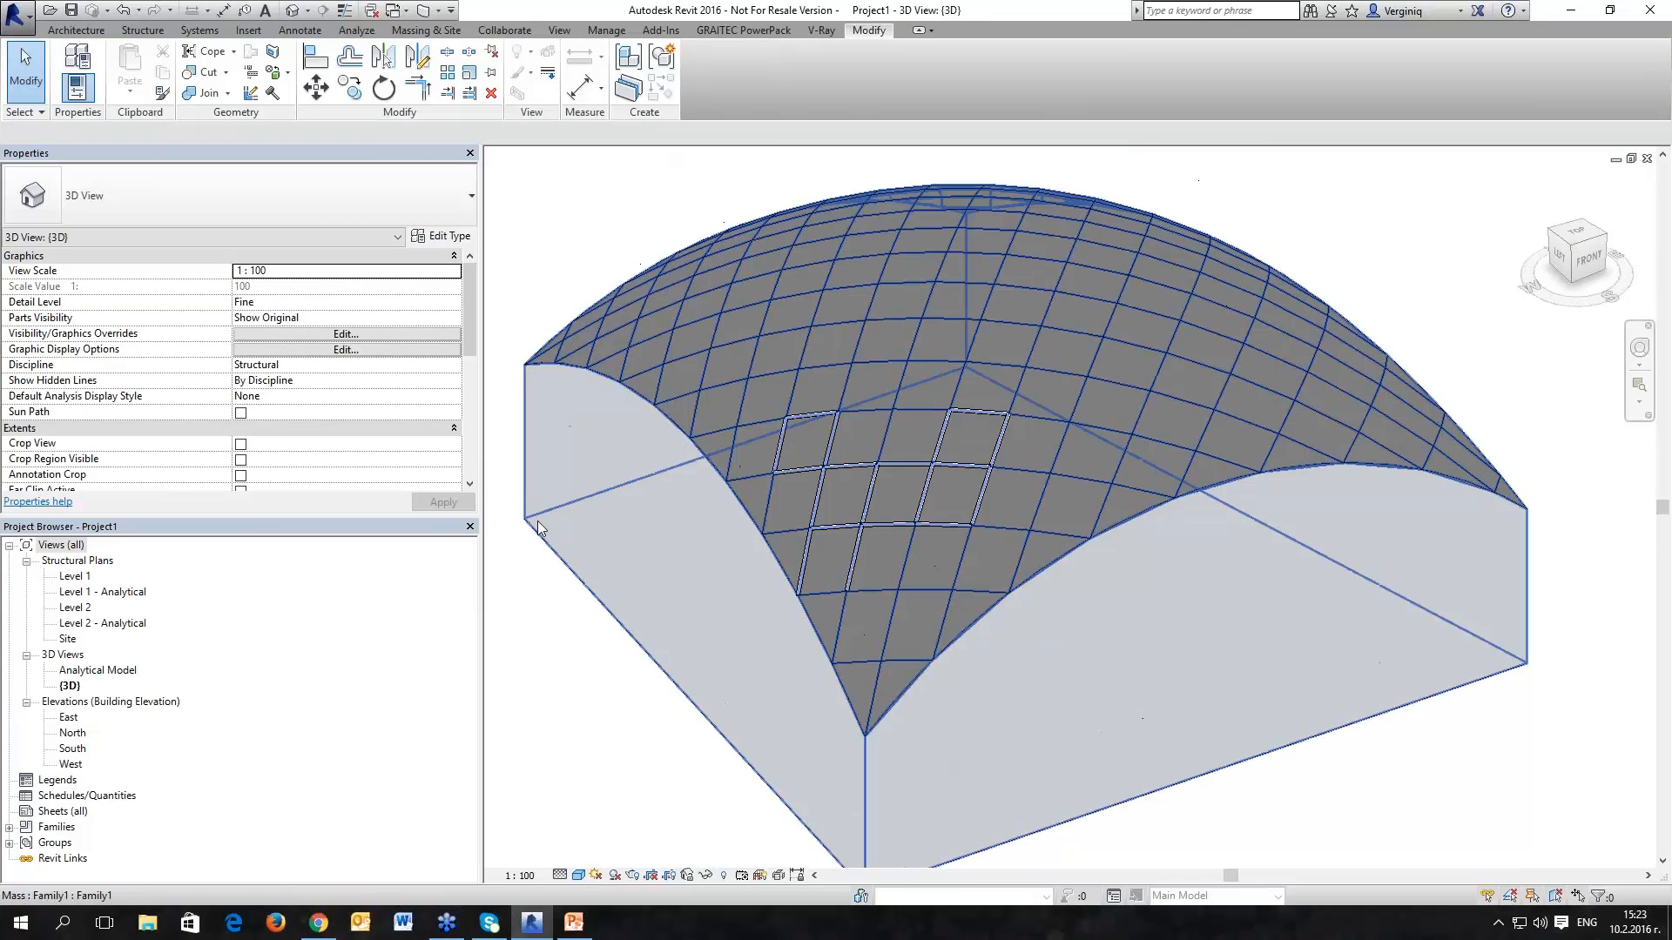
# Step: Create a new conceptual mass family from the Metric Mass template
pyautogui.click(30, 21)
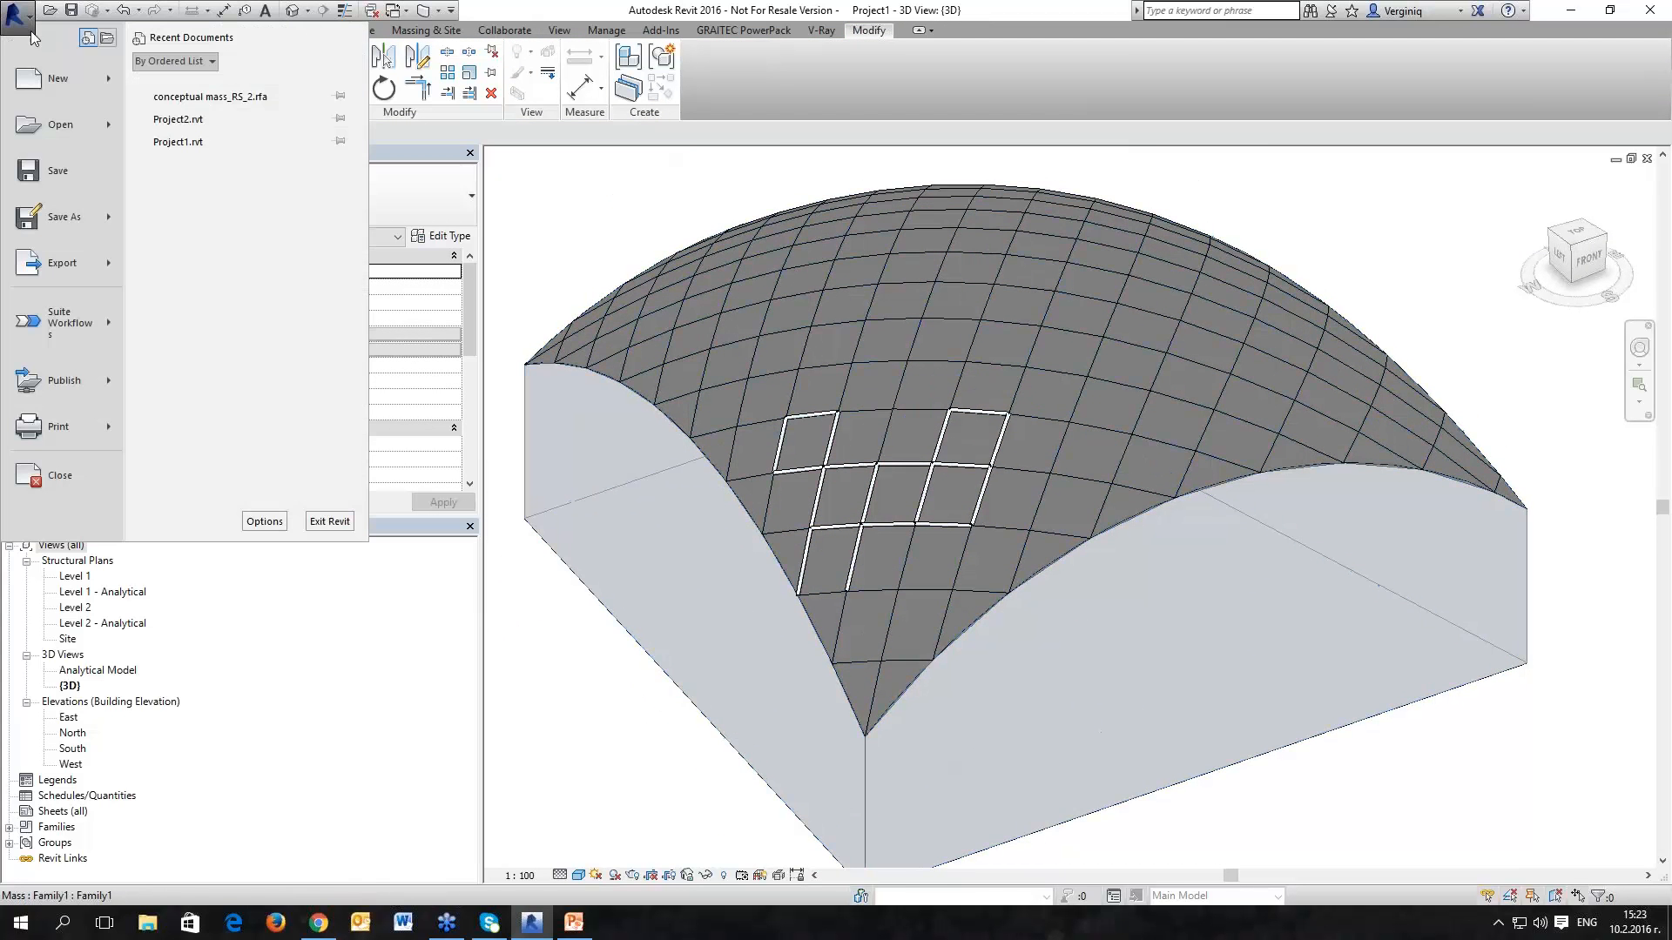
pyautogui.moveTo(64, 126)
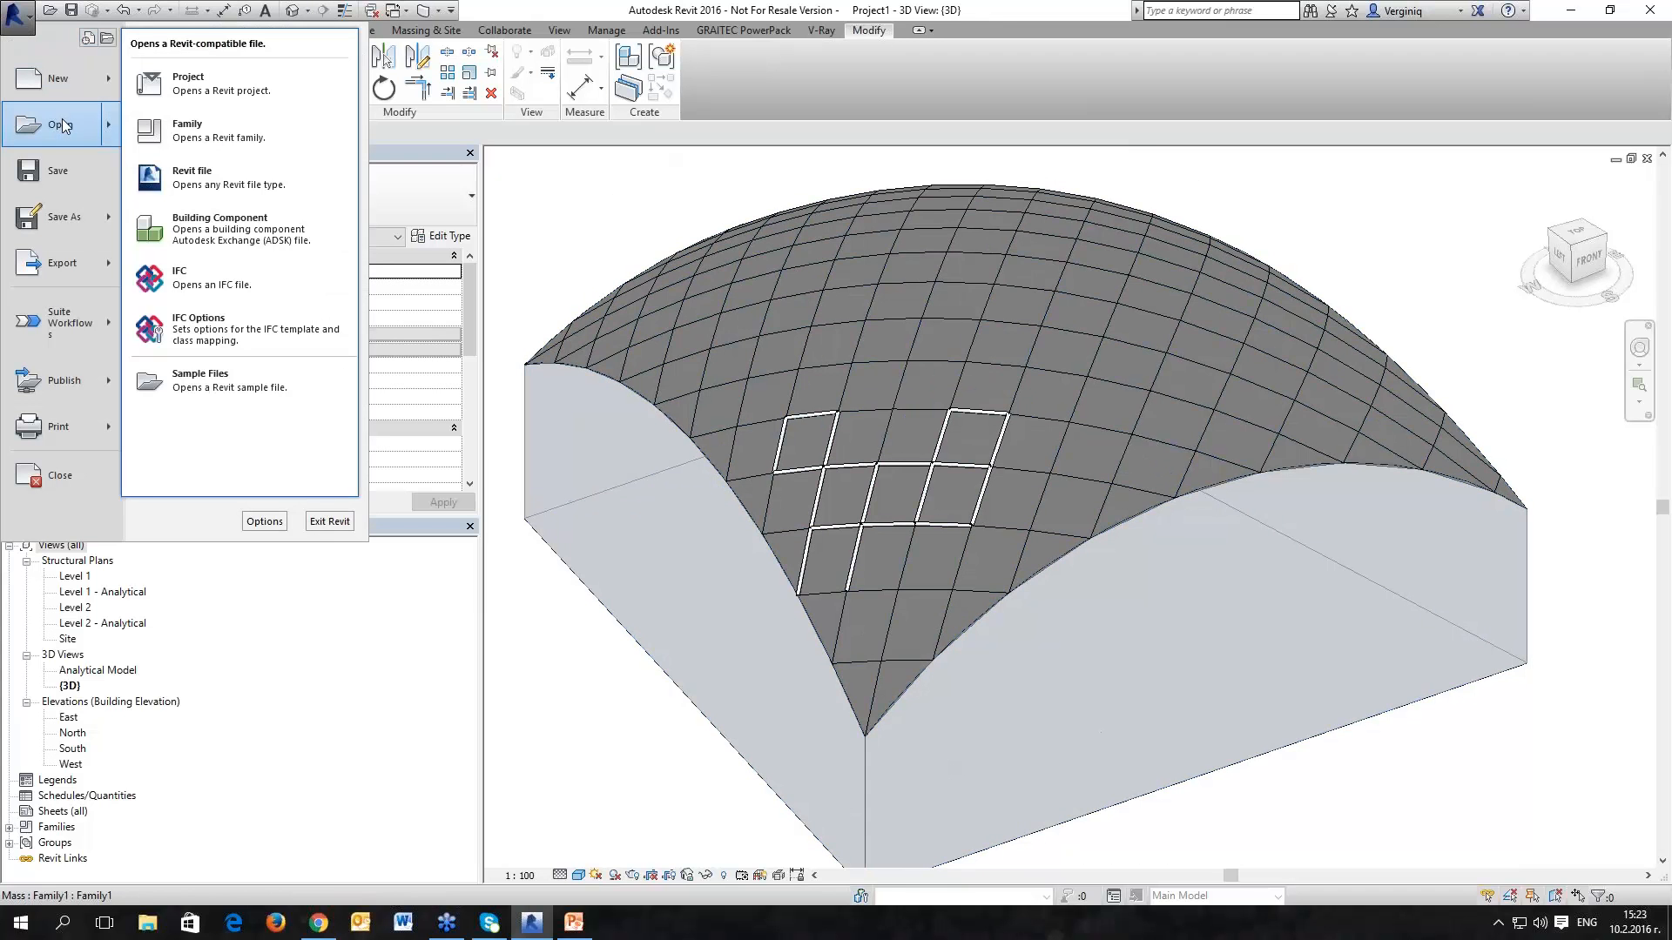
pyautogui.moveTo(58, 78)
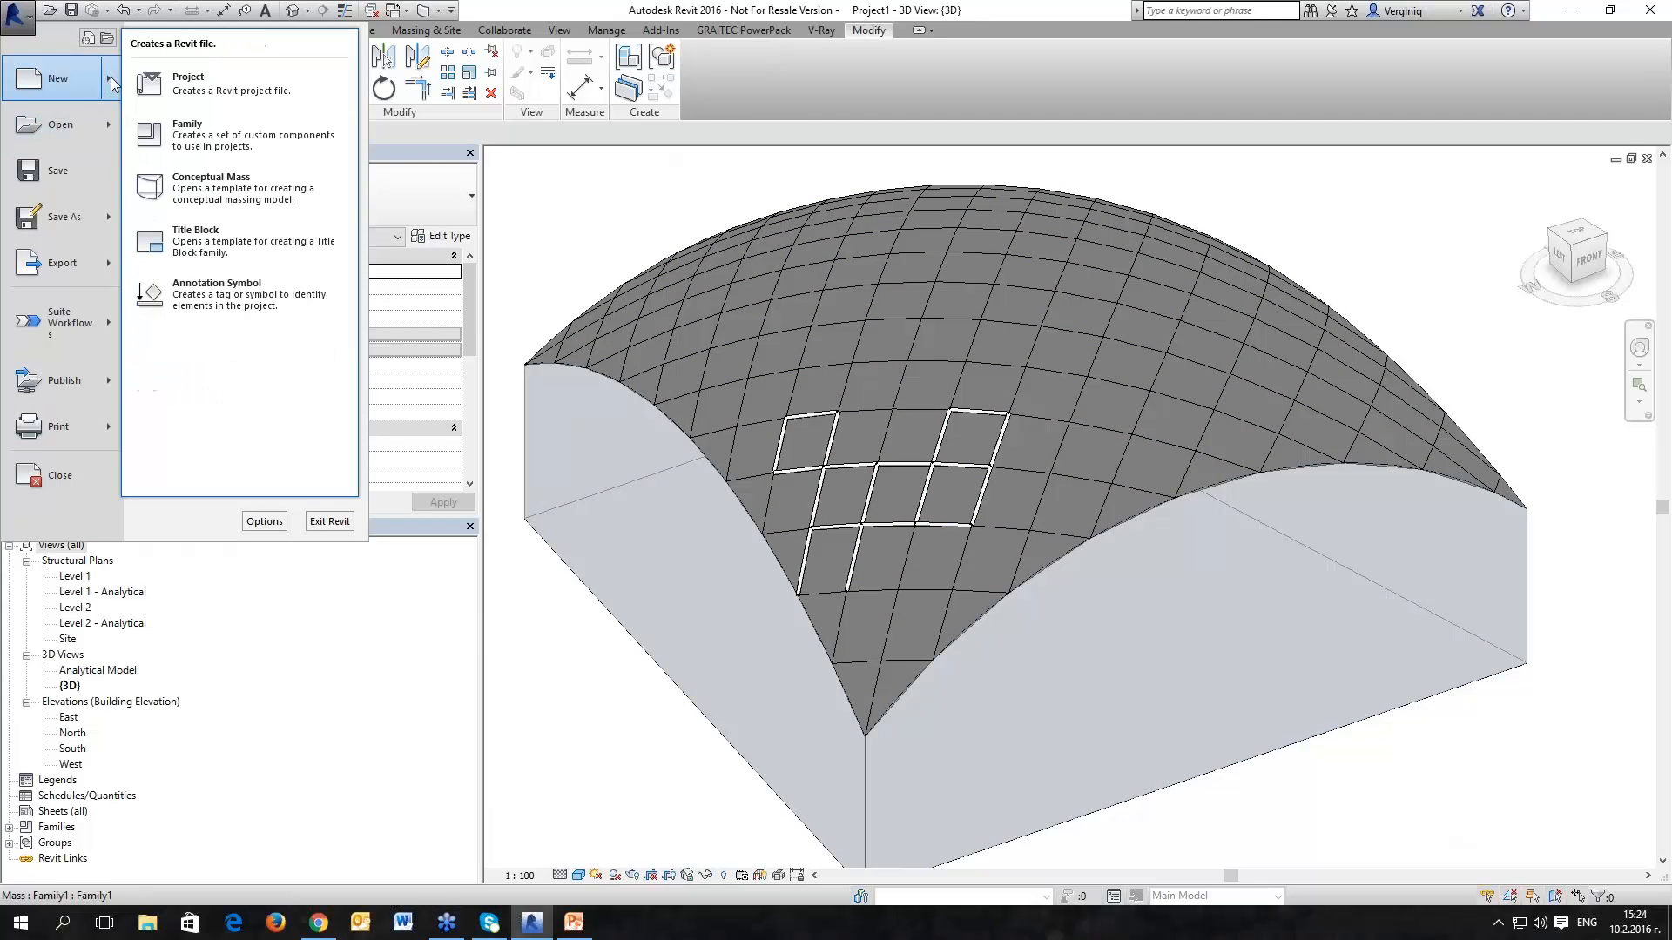
pyautogui.click(223, 190)
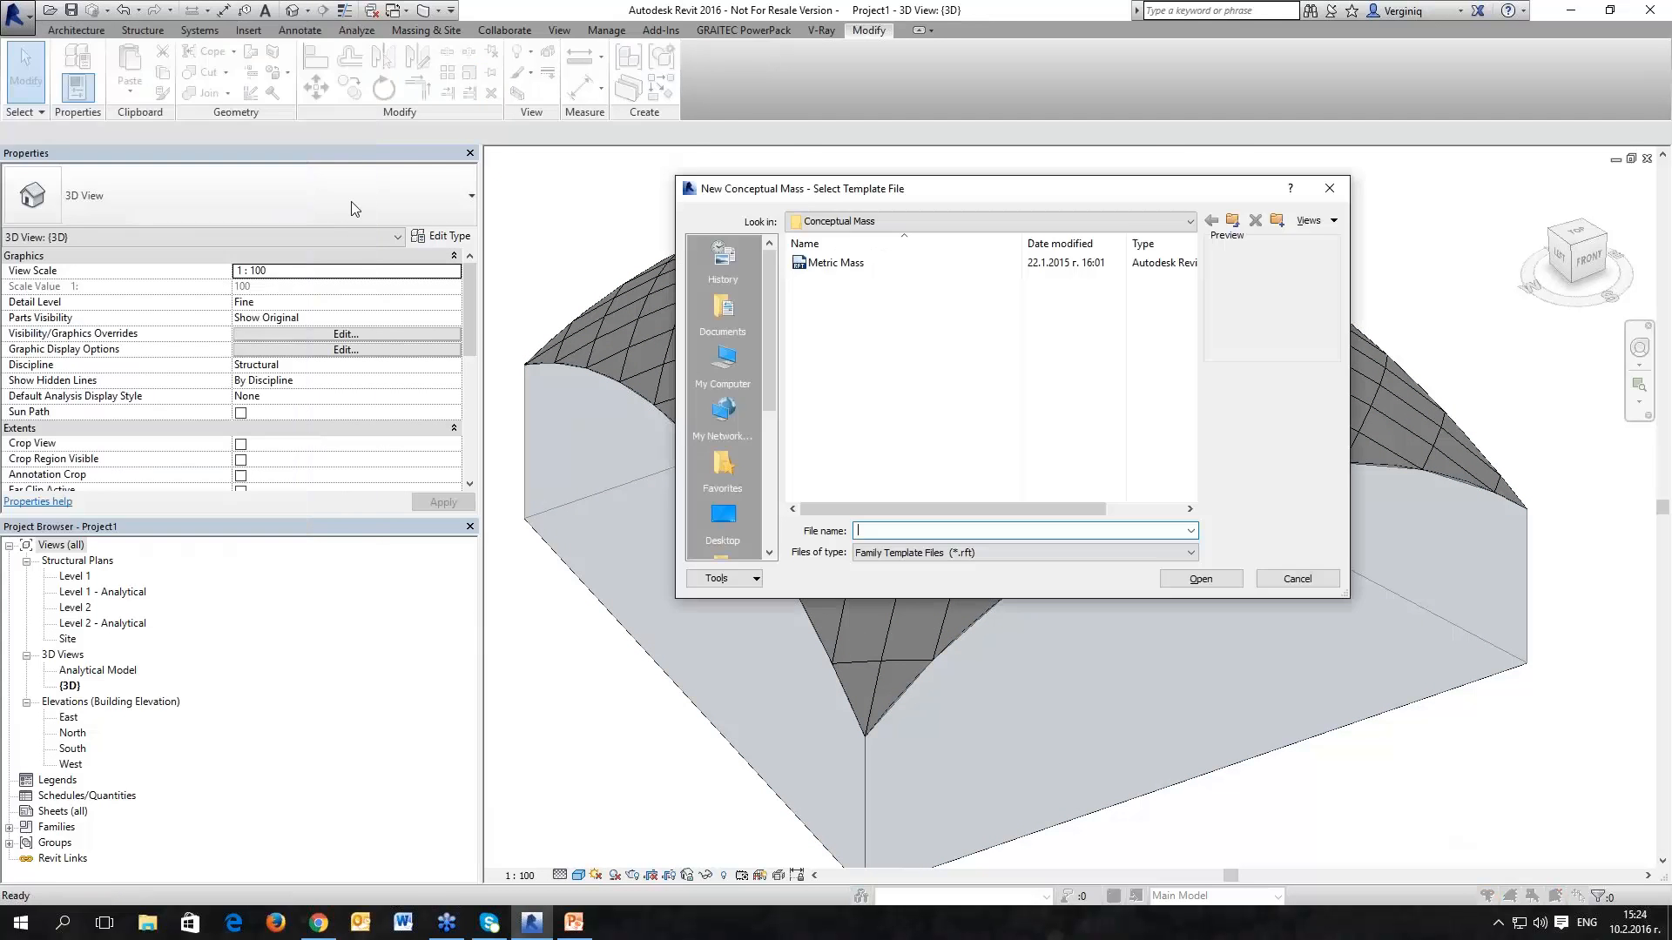
pyautogui.click(810, 262)
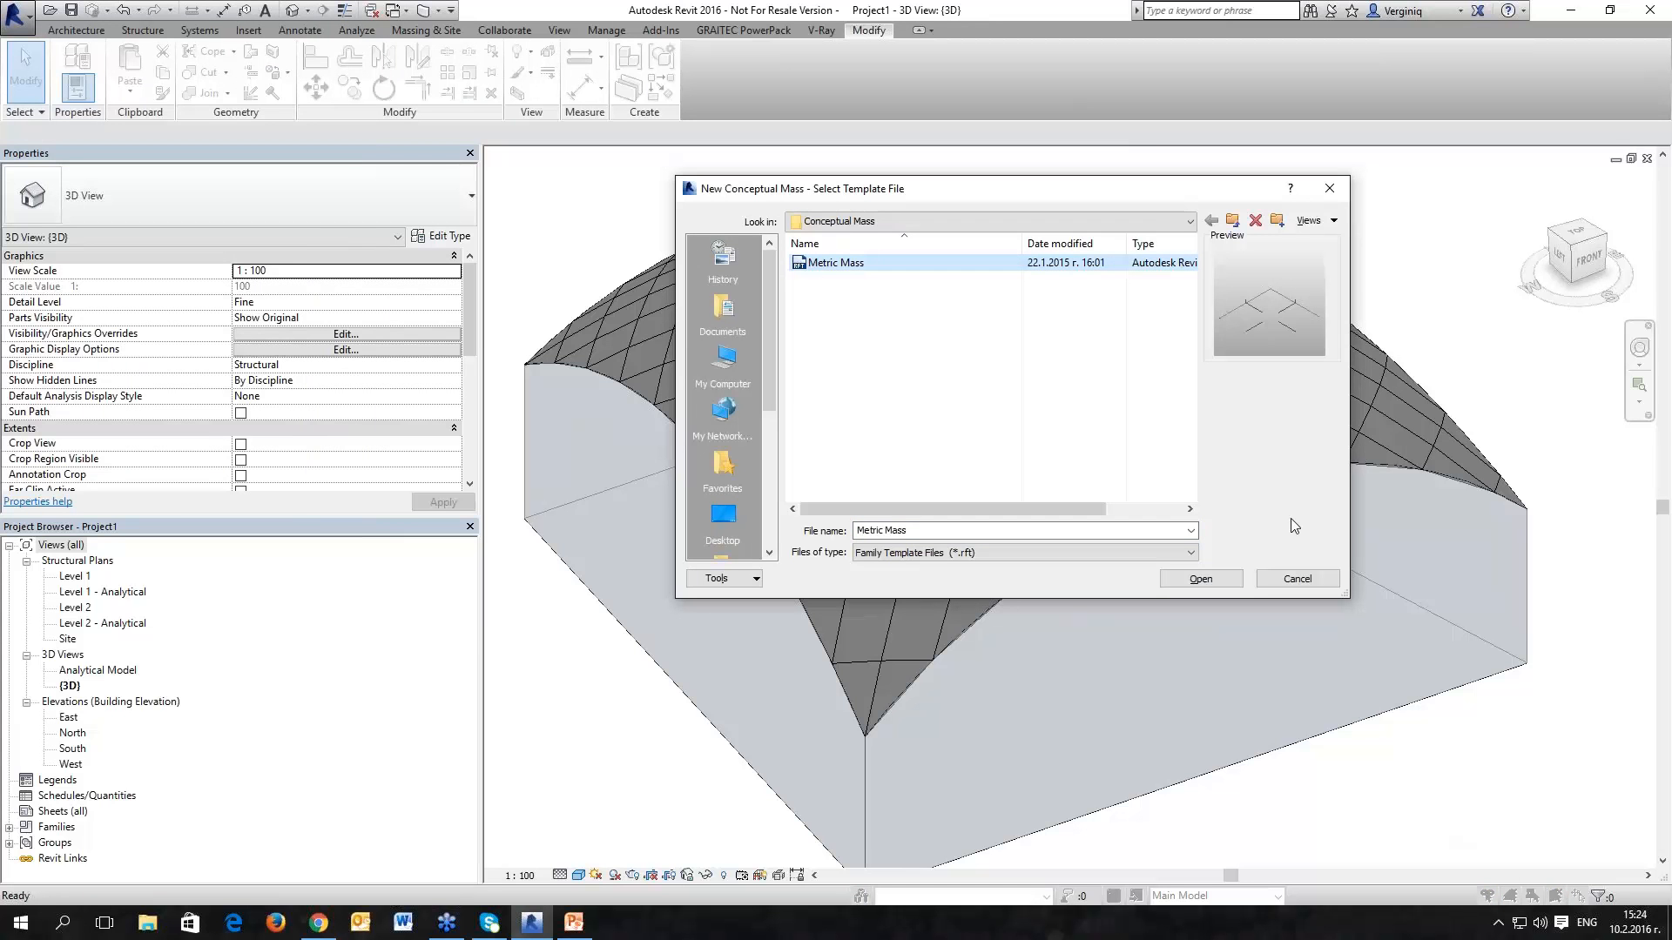
pyautogui.click(1204, 579)
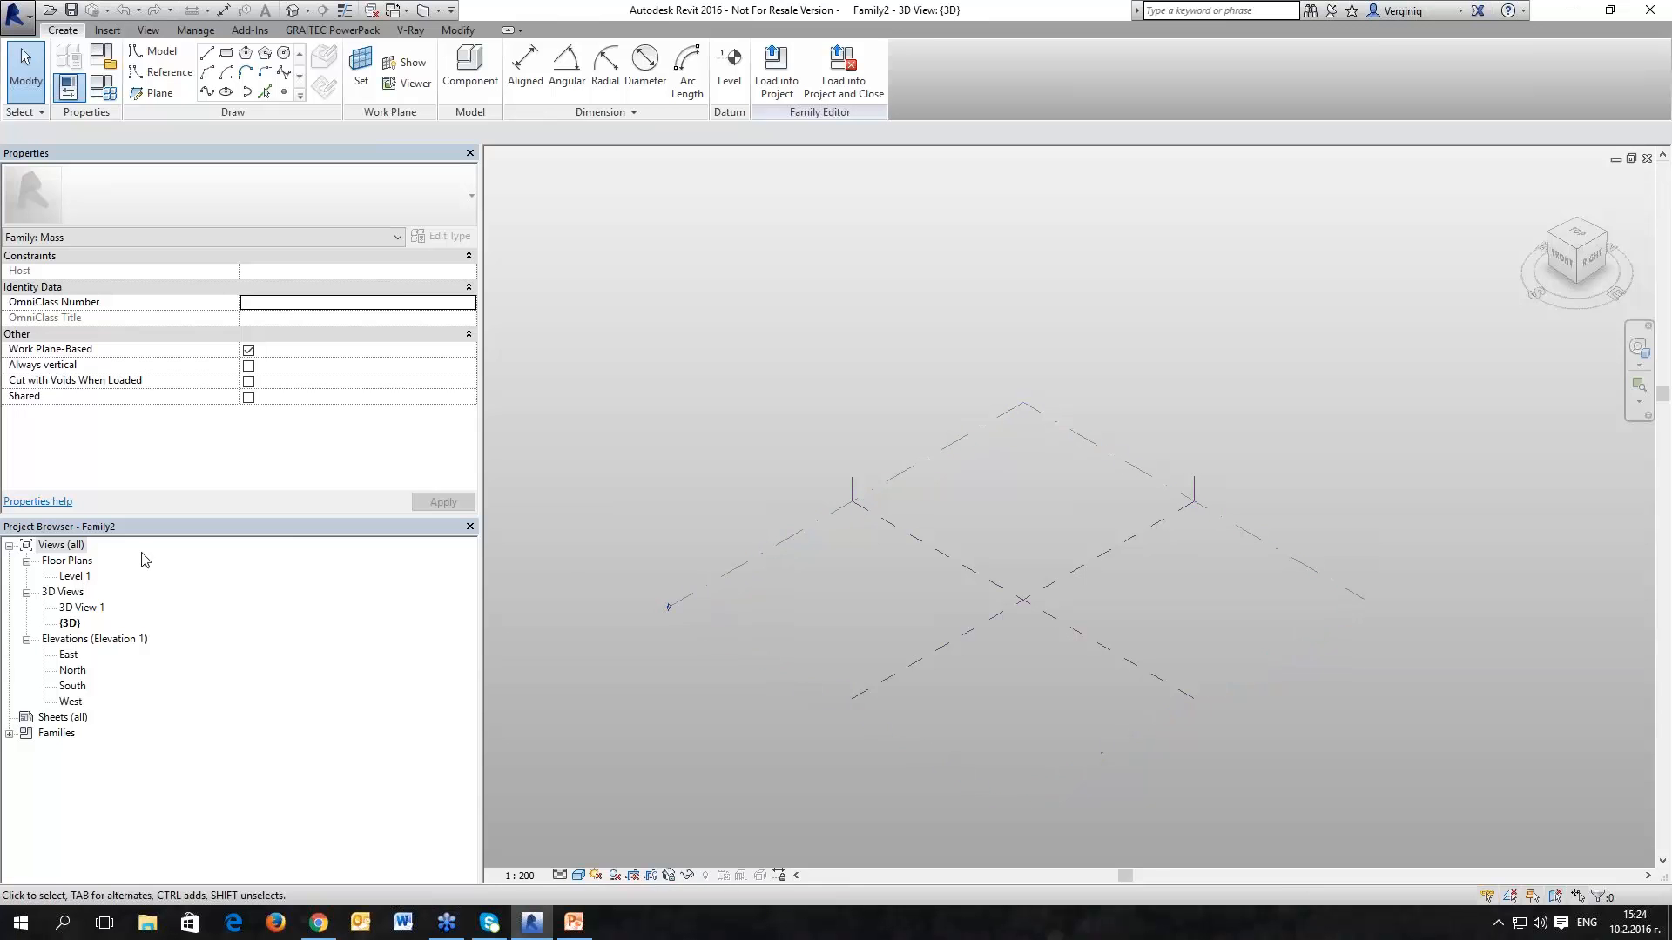
# Step: Add a second level 14000 mm above Level 1 in the East elevation, with level heads shown at both ends
pyautogui.doubleClick(67, 656)
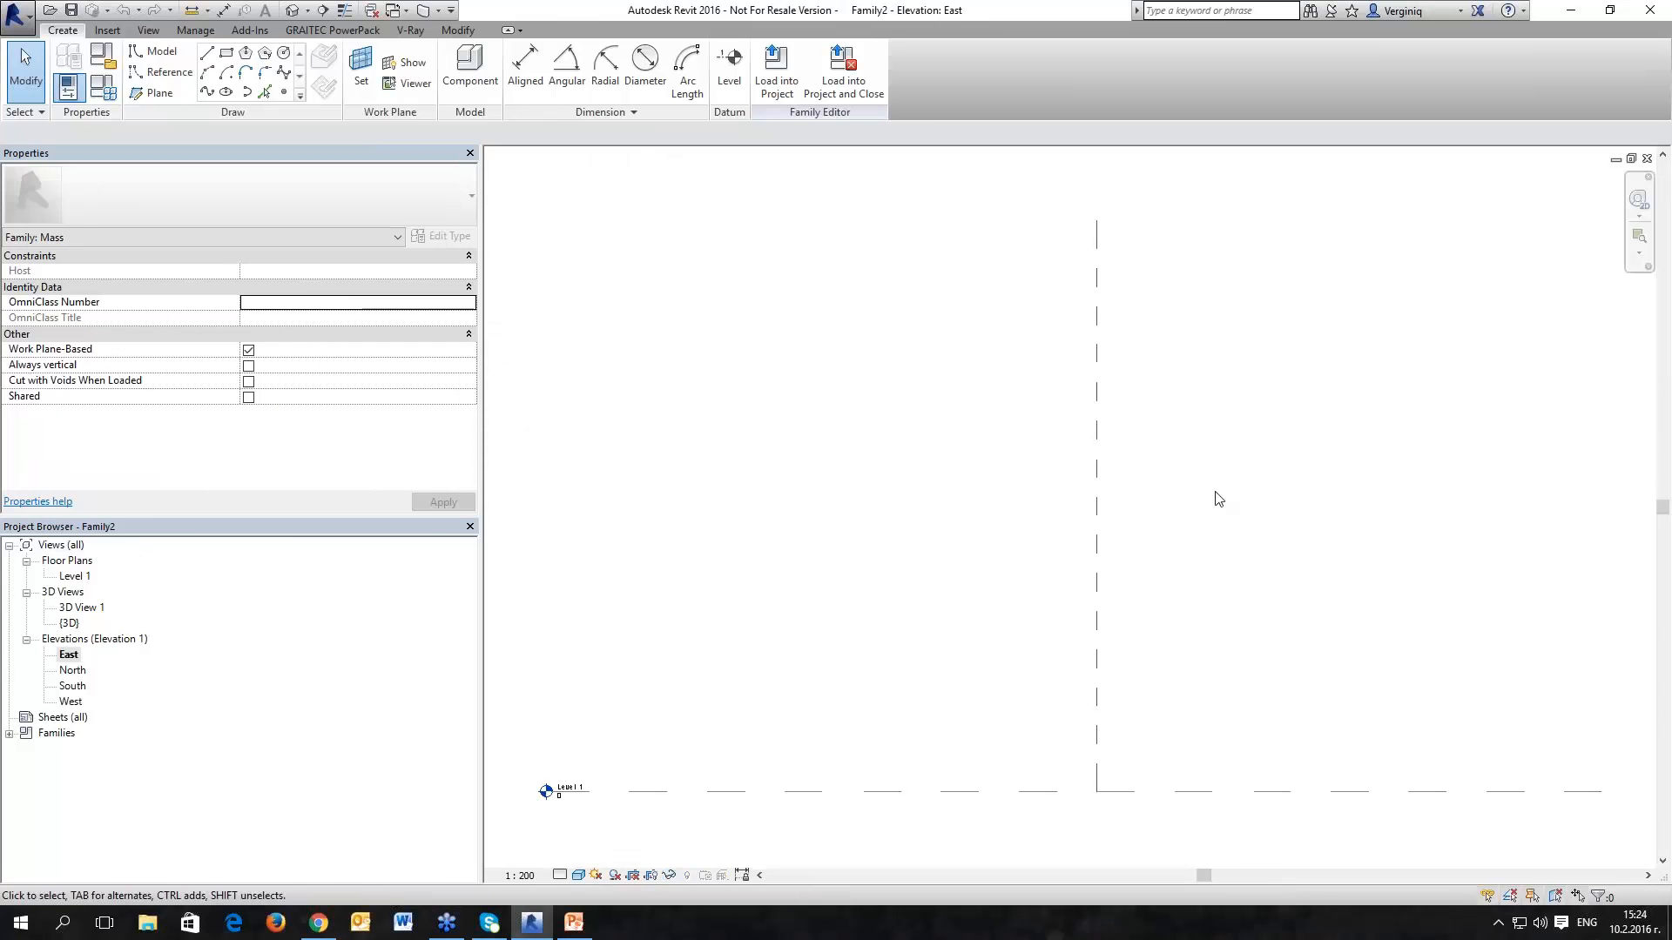
pyautogui.moveTo(756, 707); pyautogui.dragTo(749, 550, button='middle')
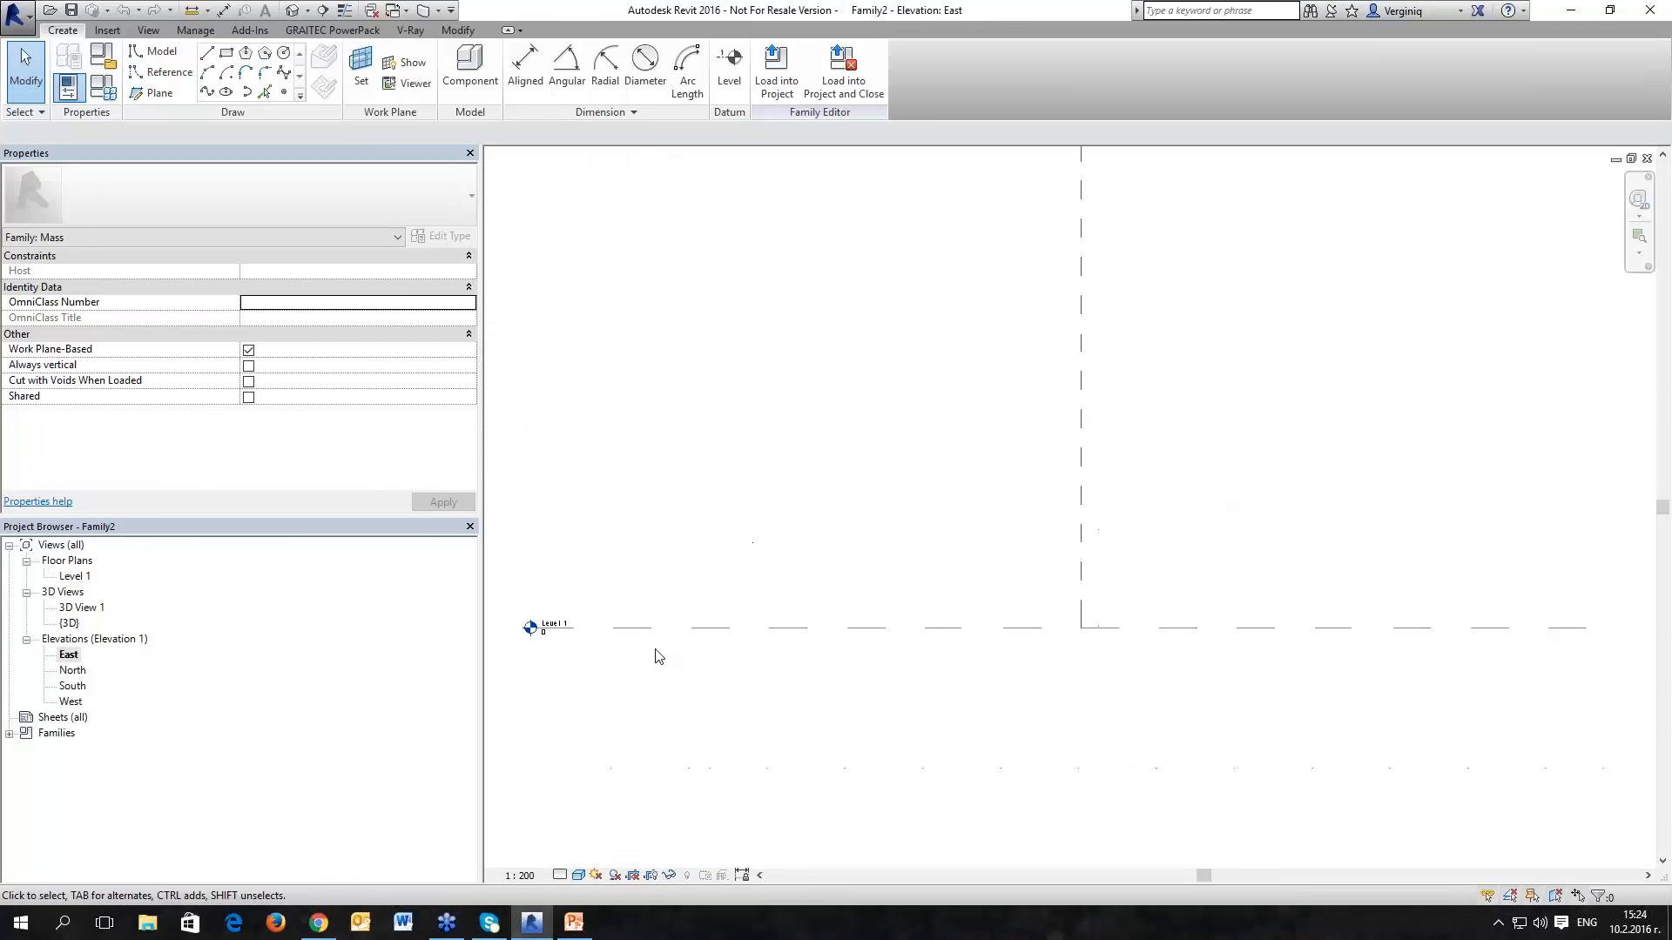
pyautogui.click(727, 67)
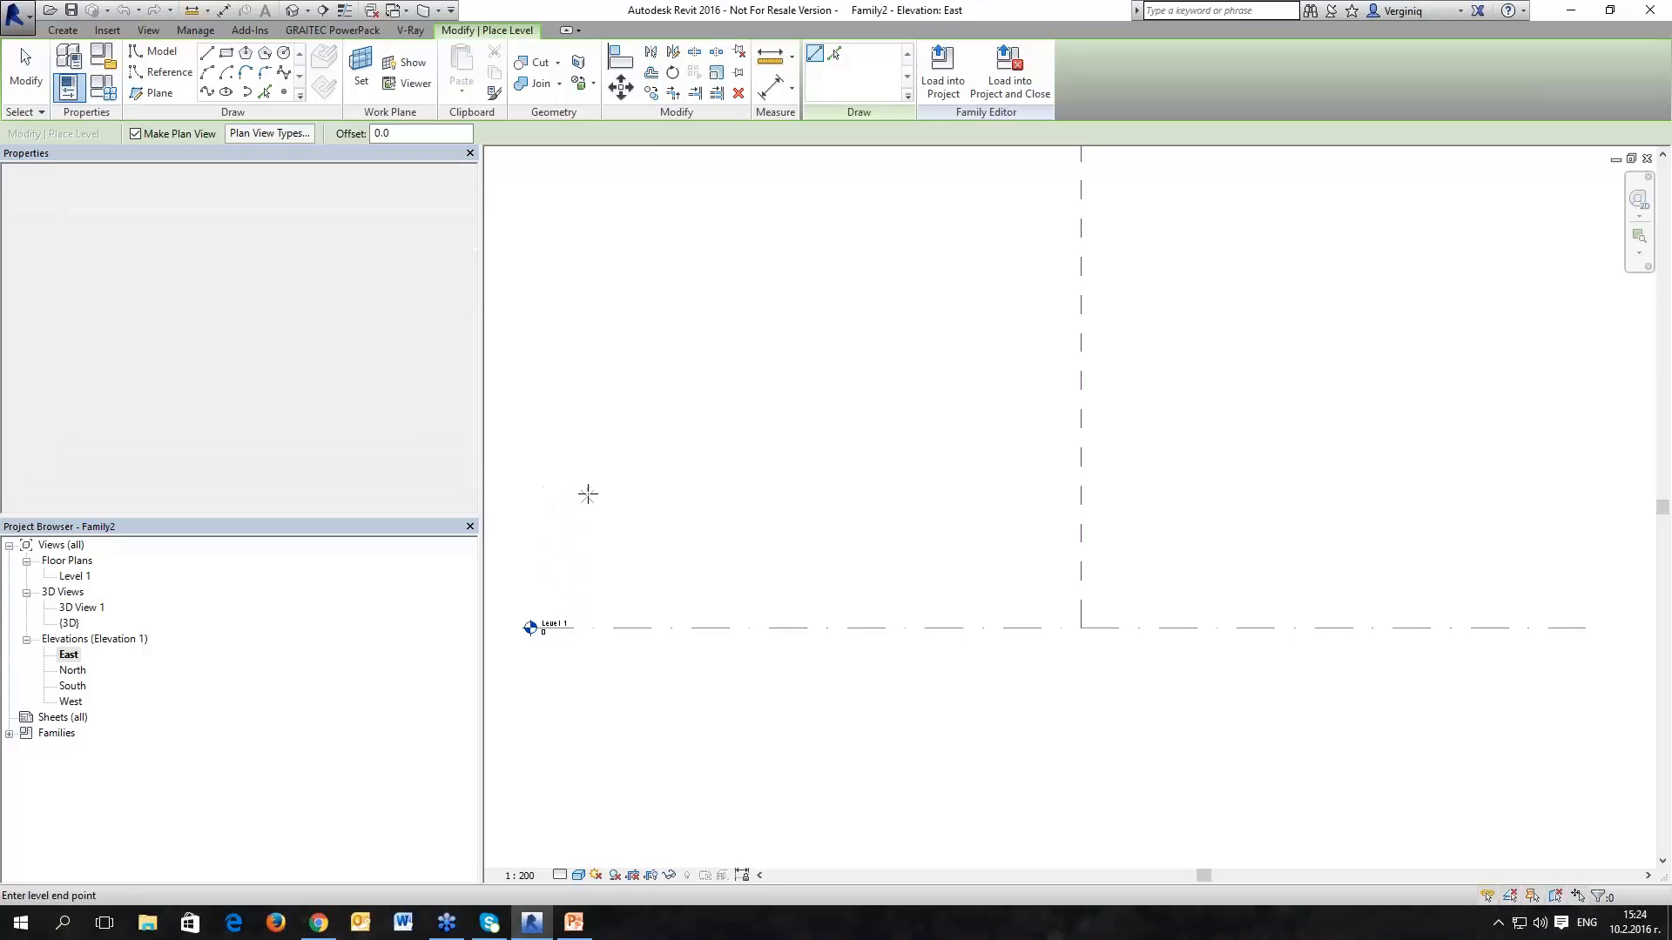
pyautogui.click(582, 492)
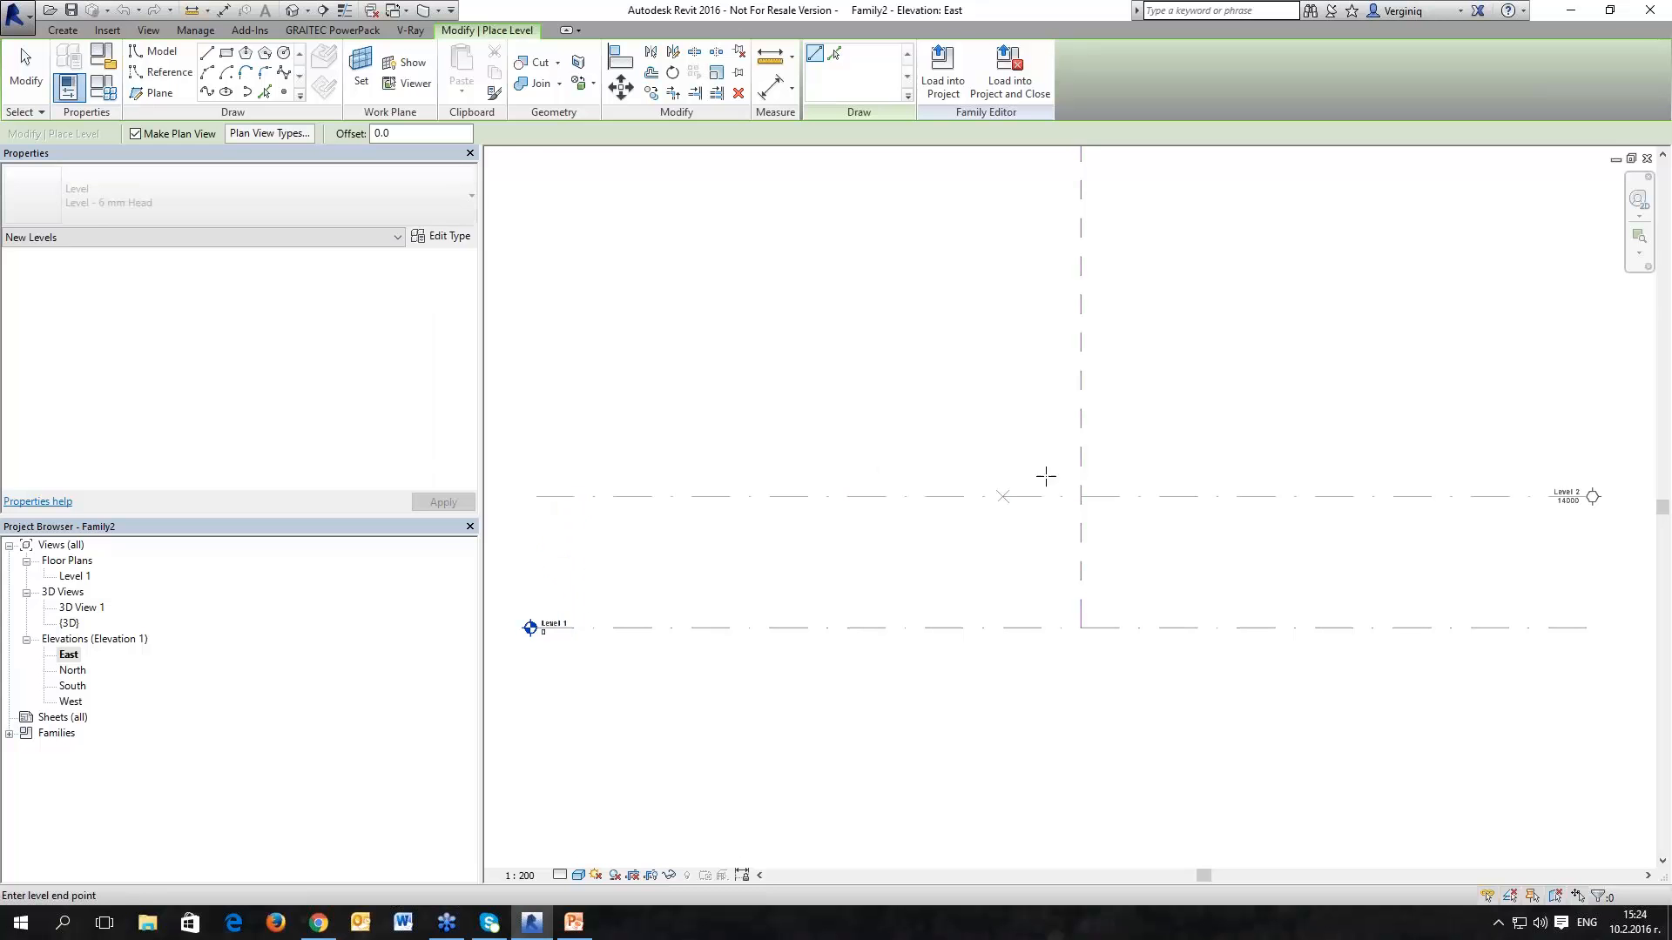
pyautogui.click(1198, 474)
pyautogui.press('Escape')
pyautogui.press('Escape')
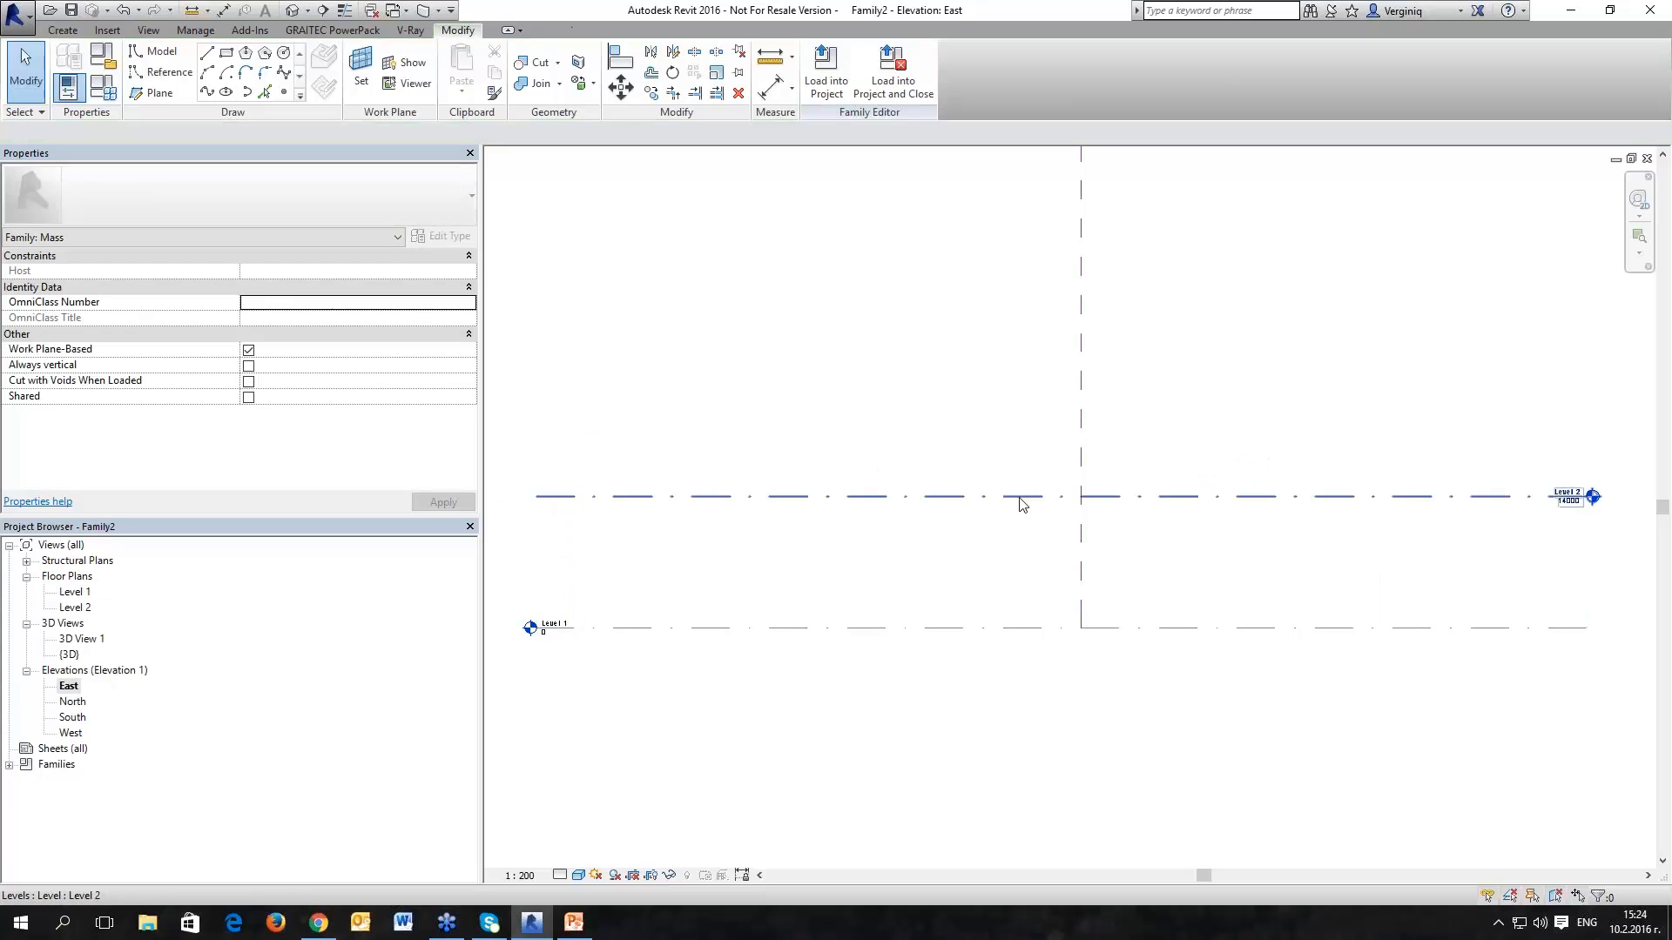
pyautogui.click(865, 497)
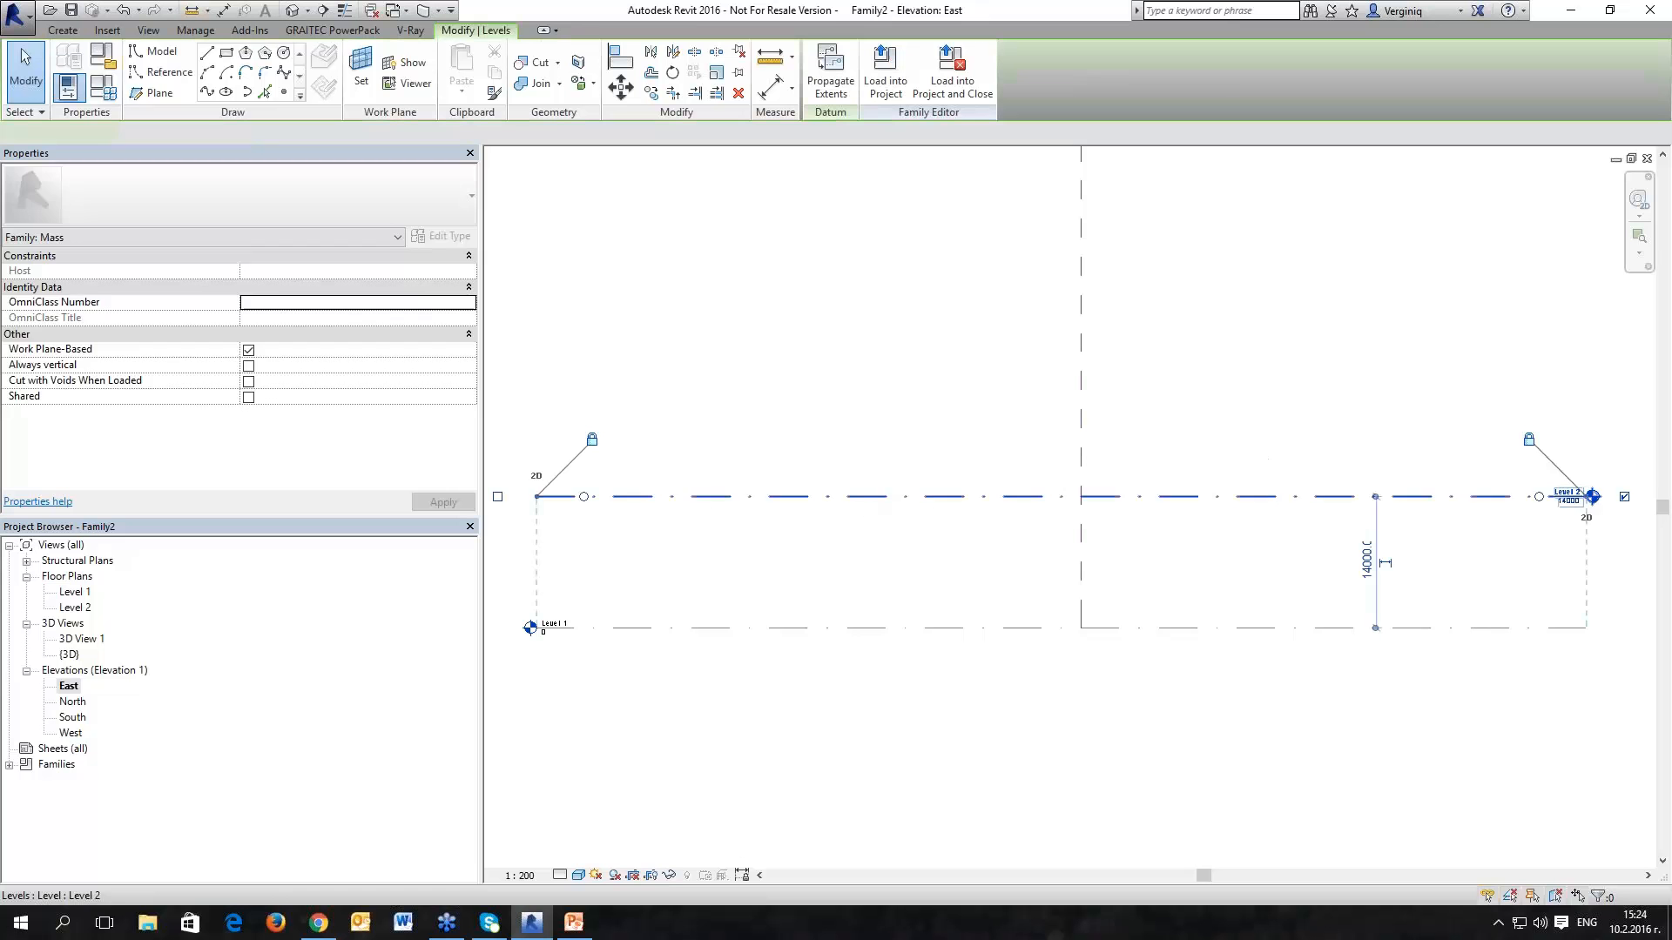
pyautogui.click(741, 460)
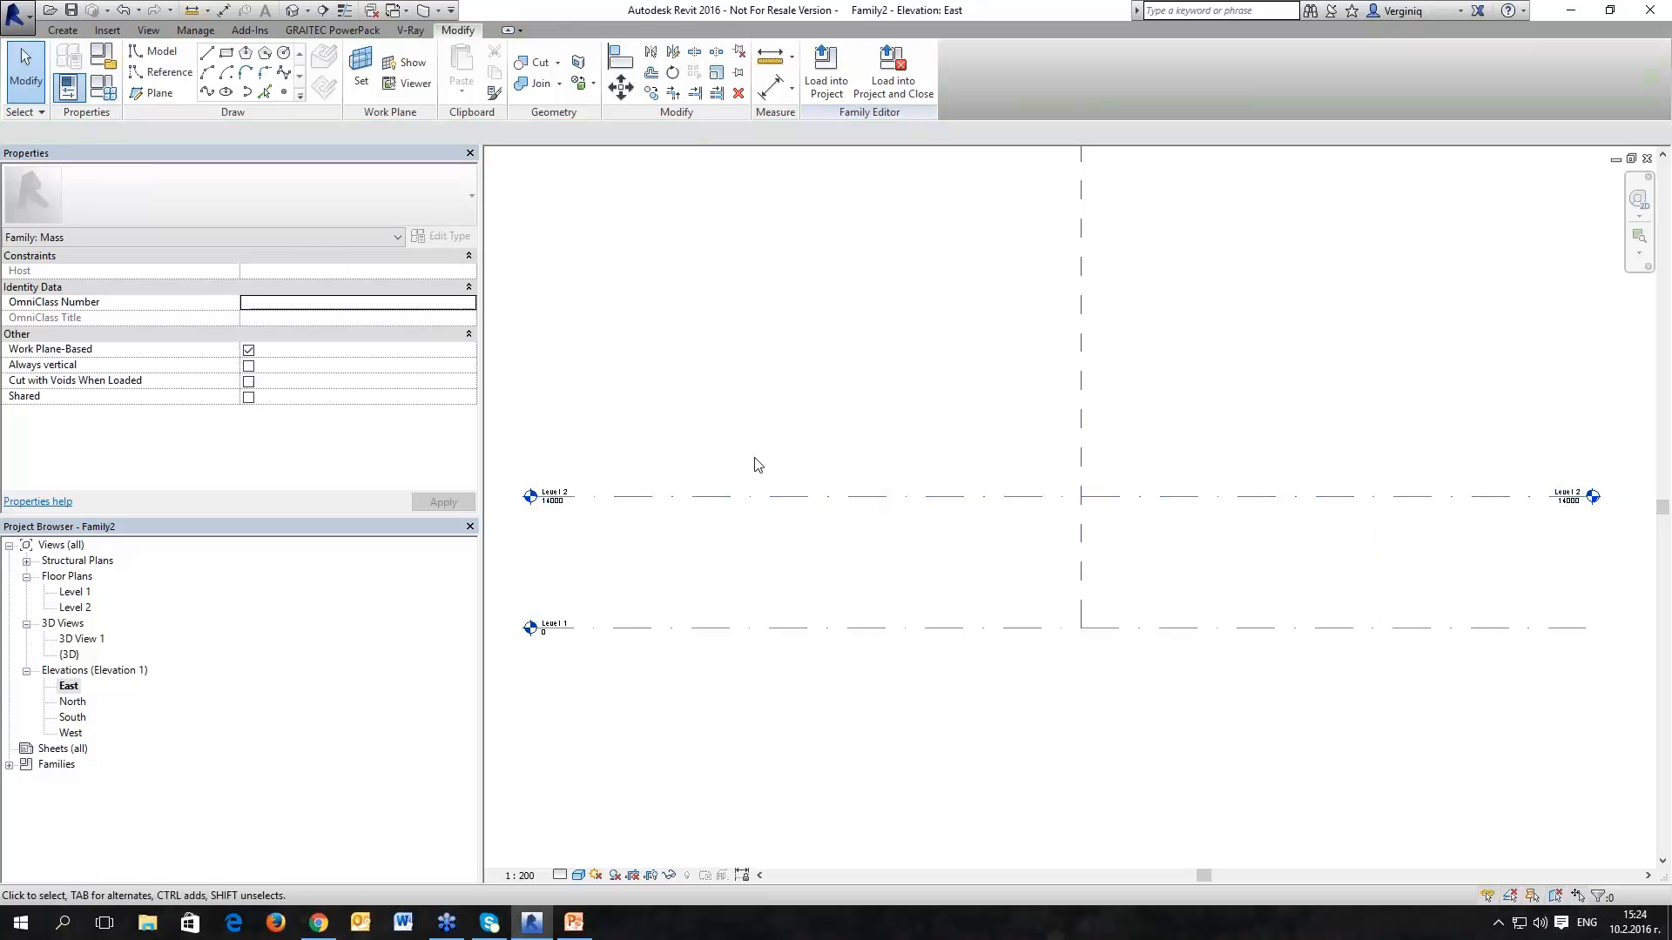
# Step: Draw a model-line rectangle about 31000 by 31000 mm around the reference plane intersection in the Level 1 floor plan
pyautogui.doubleClick(73, 593)
pyautogui.moveTo(1158, 540); pyautogui.dragTo(895, 604, button='middle')
pyautogui.click(155, 50)
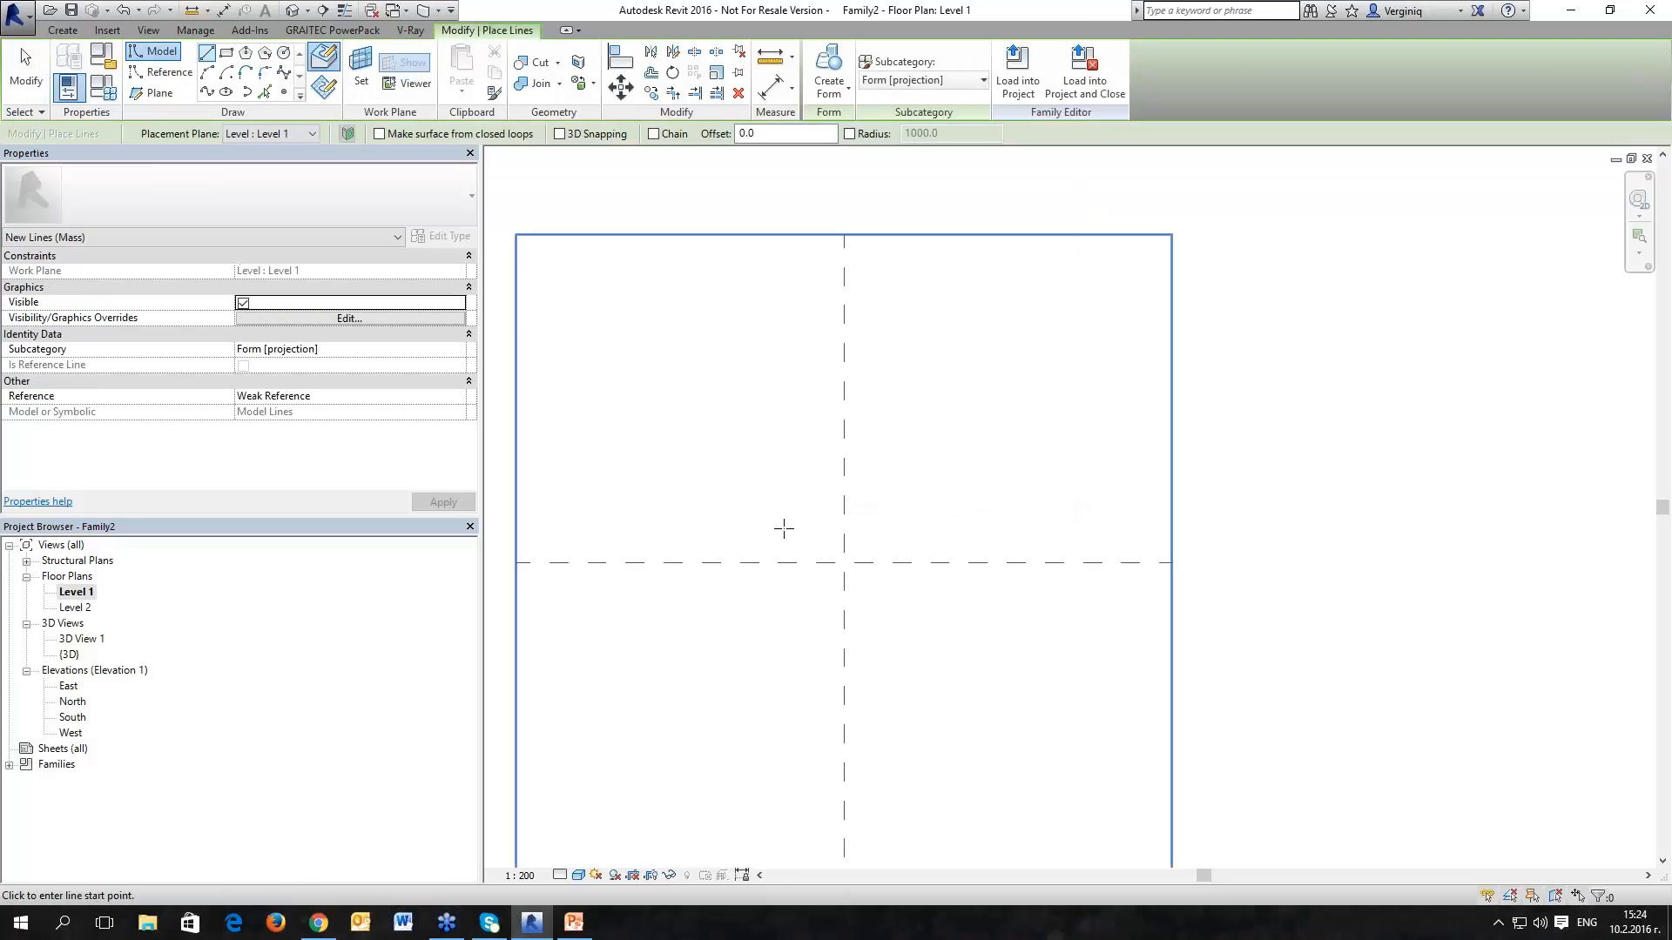
pyautogui.click(227, 55)
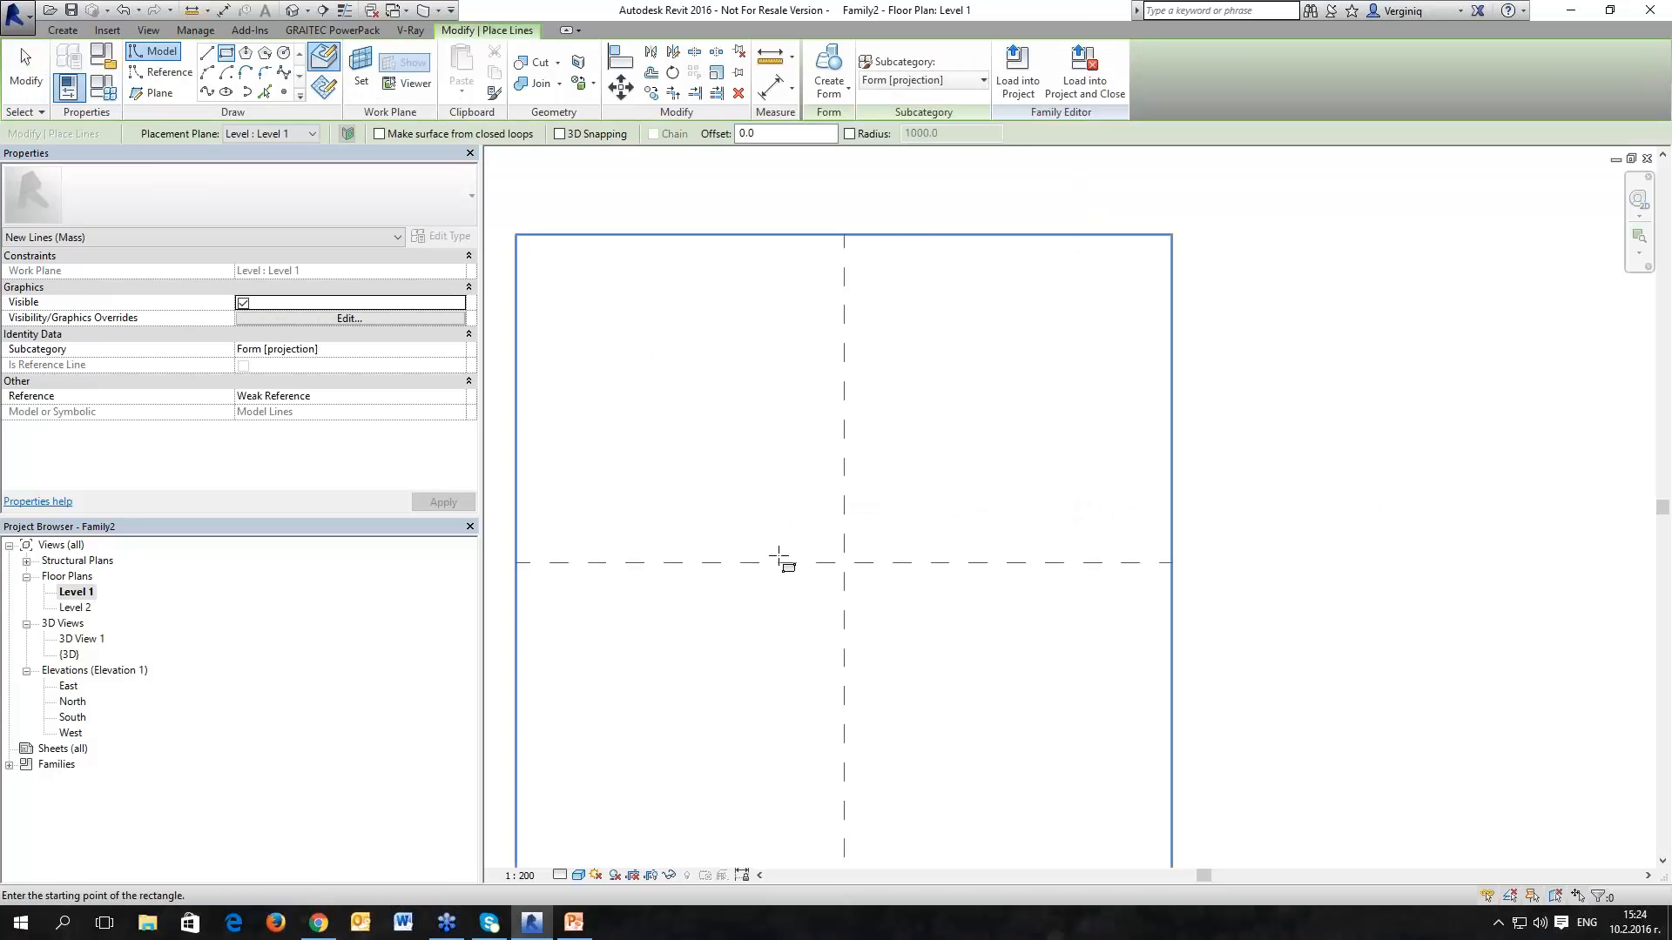
pyautogui.click(740, 477)
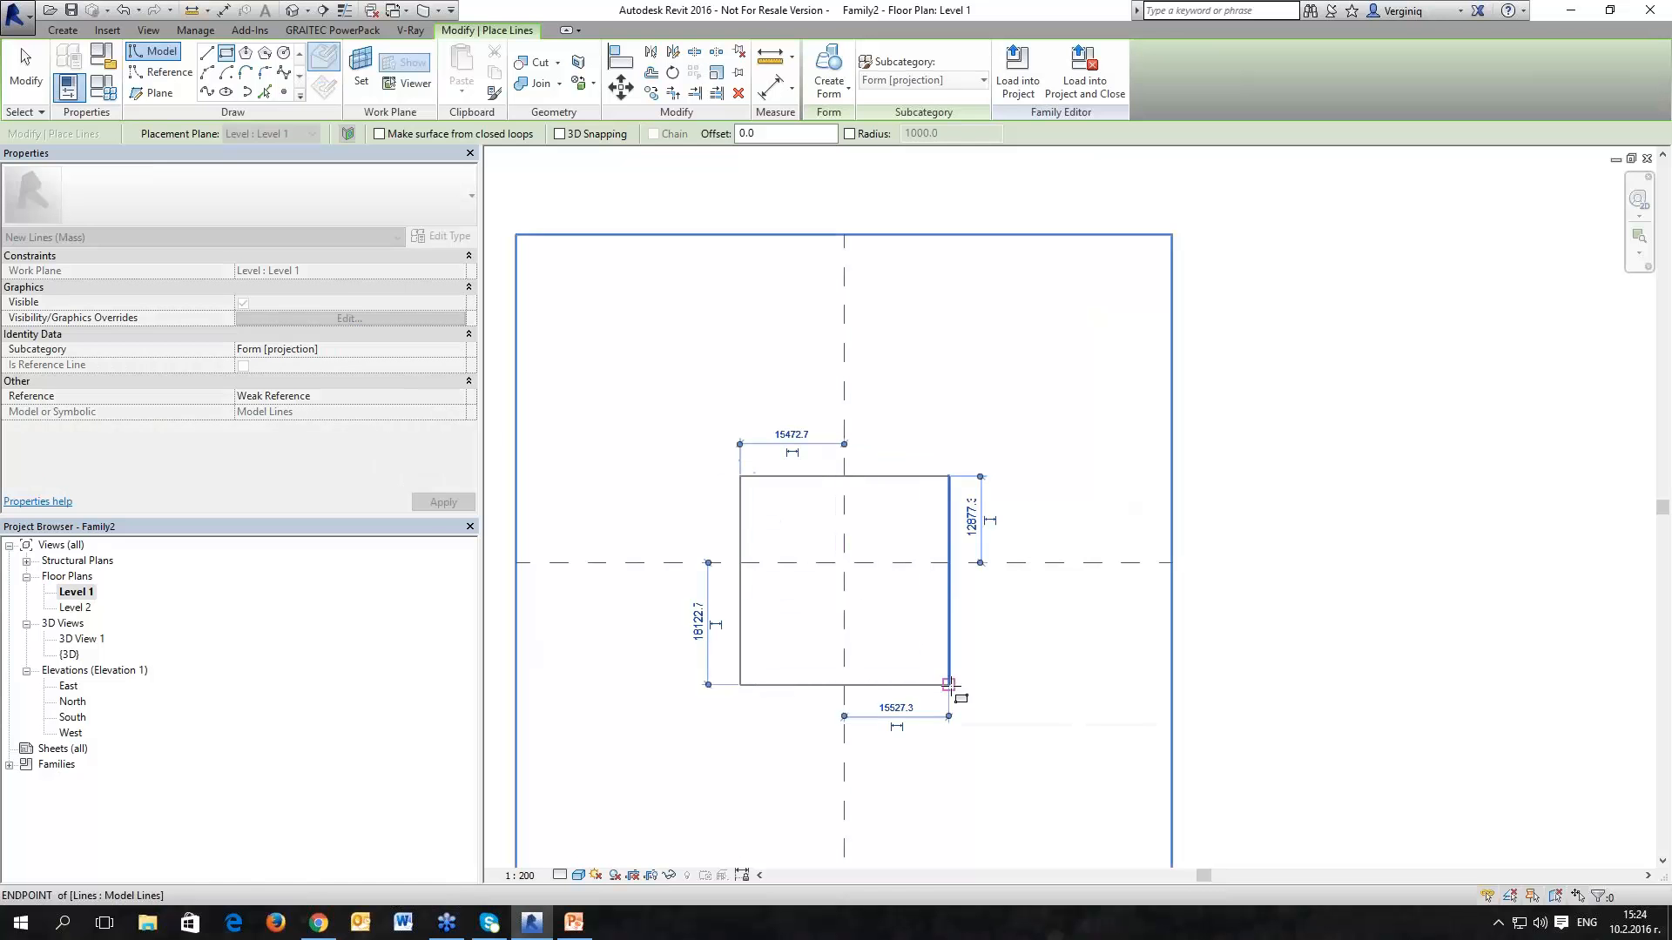
pyautogui.click(949, 685)
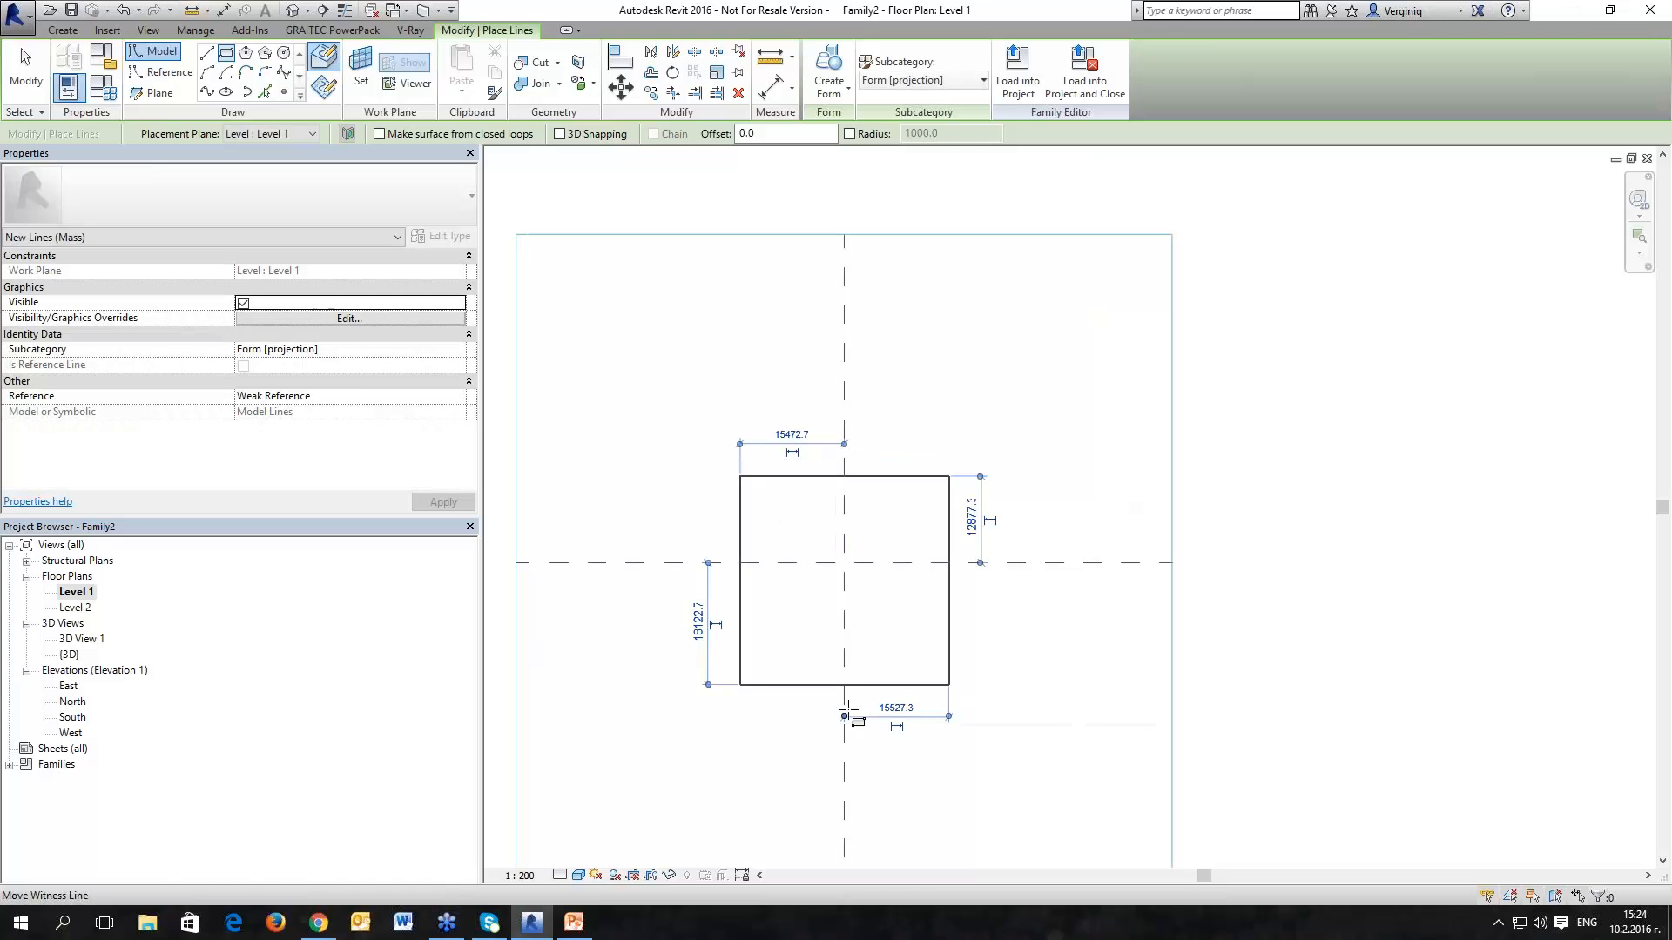
# Step: Draw a 15000 by 17000 mm model-line rectangle on Level 2, inside the outline of the larger rectangle
pyautogui.doubleClick(84, 607)
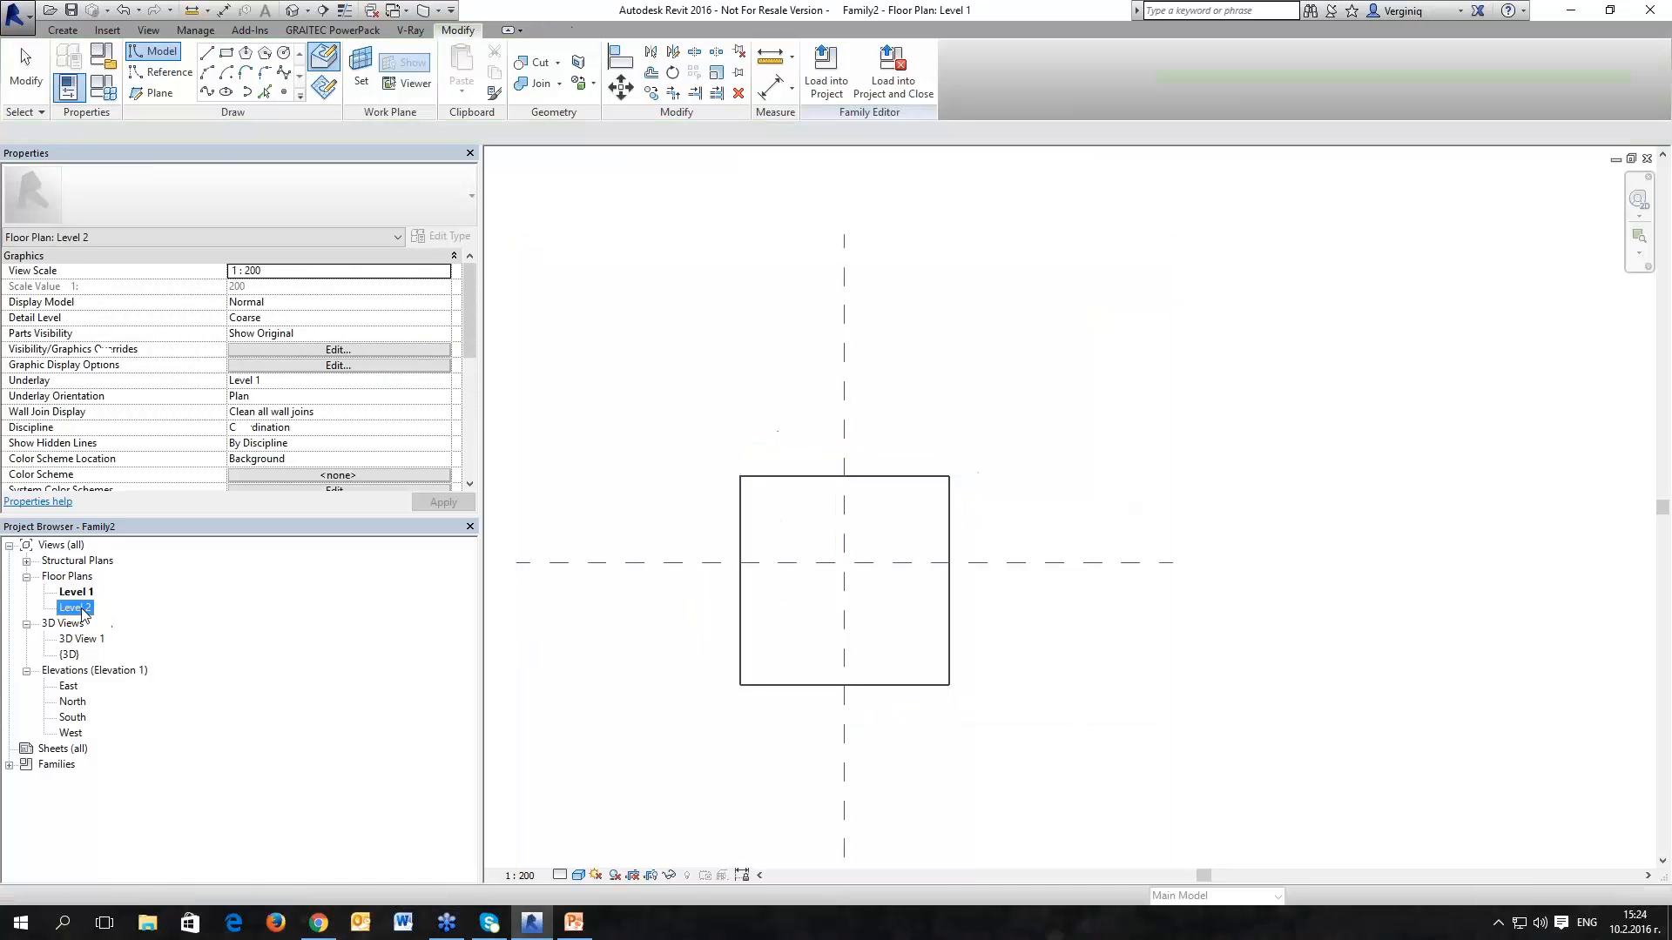
pyautogui.click(227, 55)
pyautogui.click(798, 521)
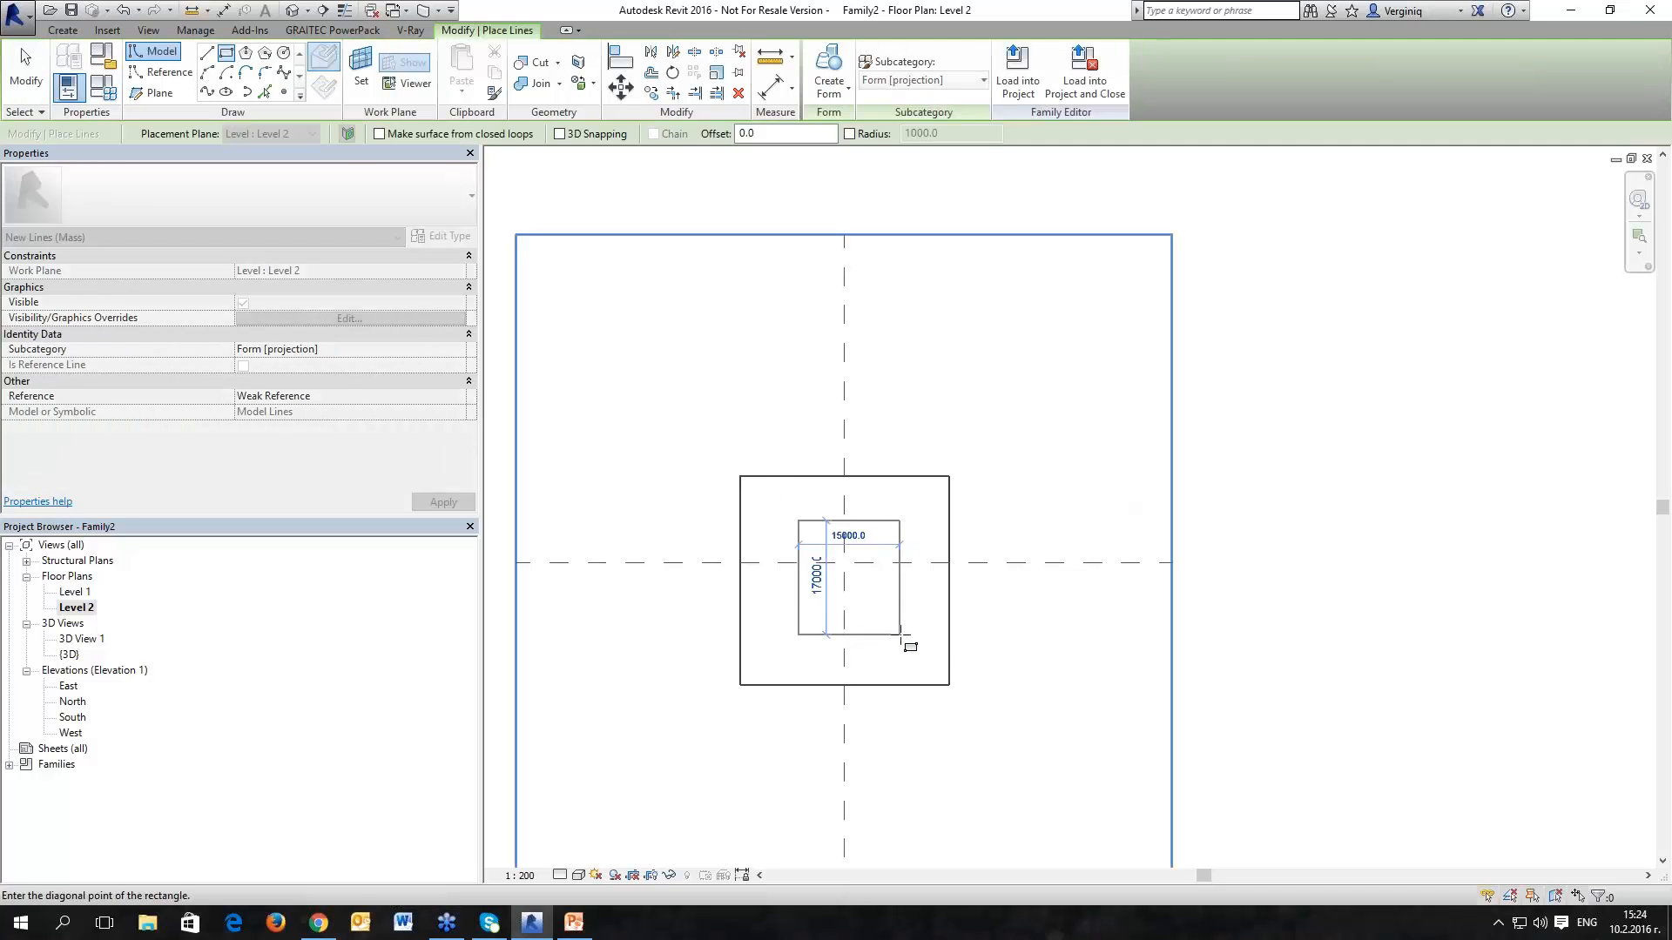
pyautogui.click(900, 635)
pyautogui.press('Escape')
pyautogui.press('Escape')
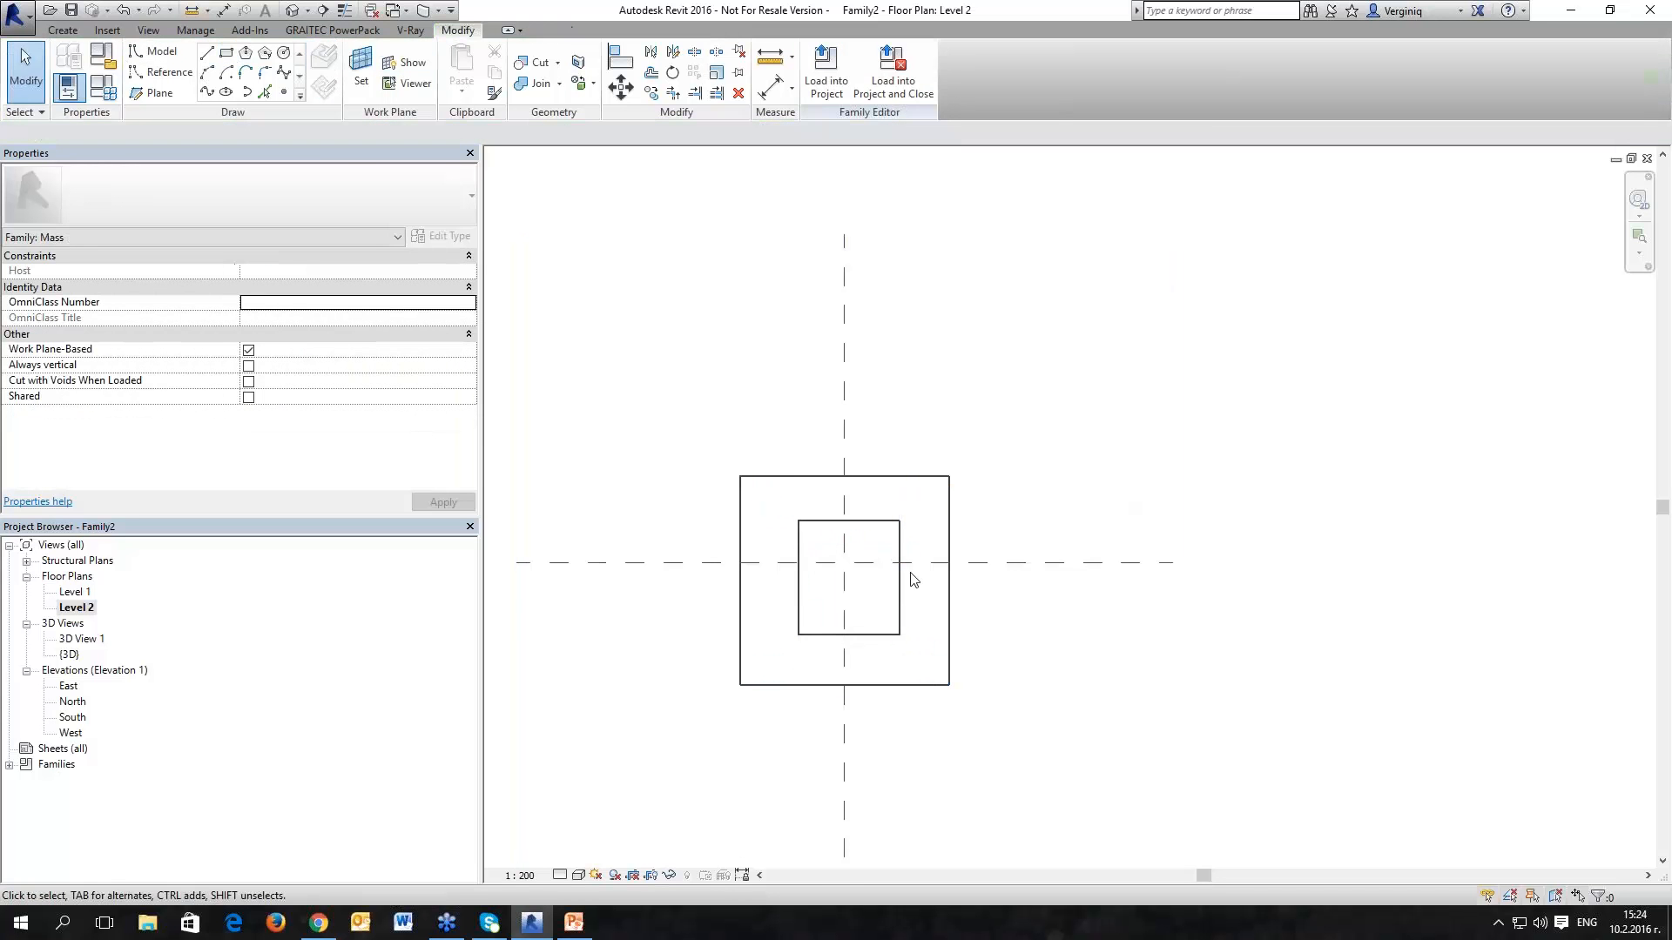
pyautogui.scroll(1, 794, 562)
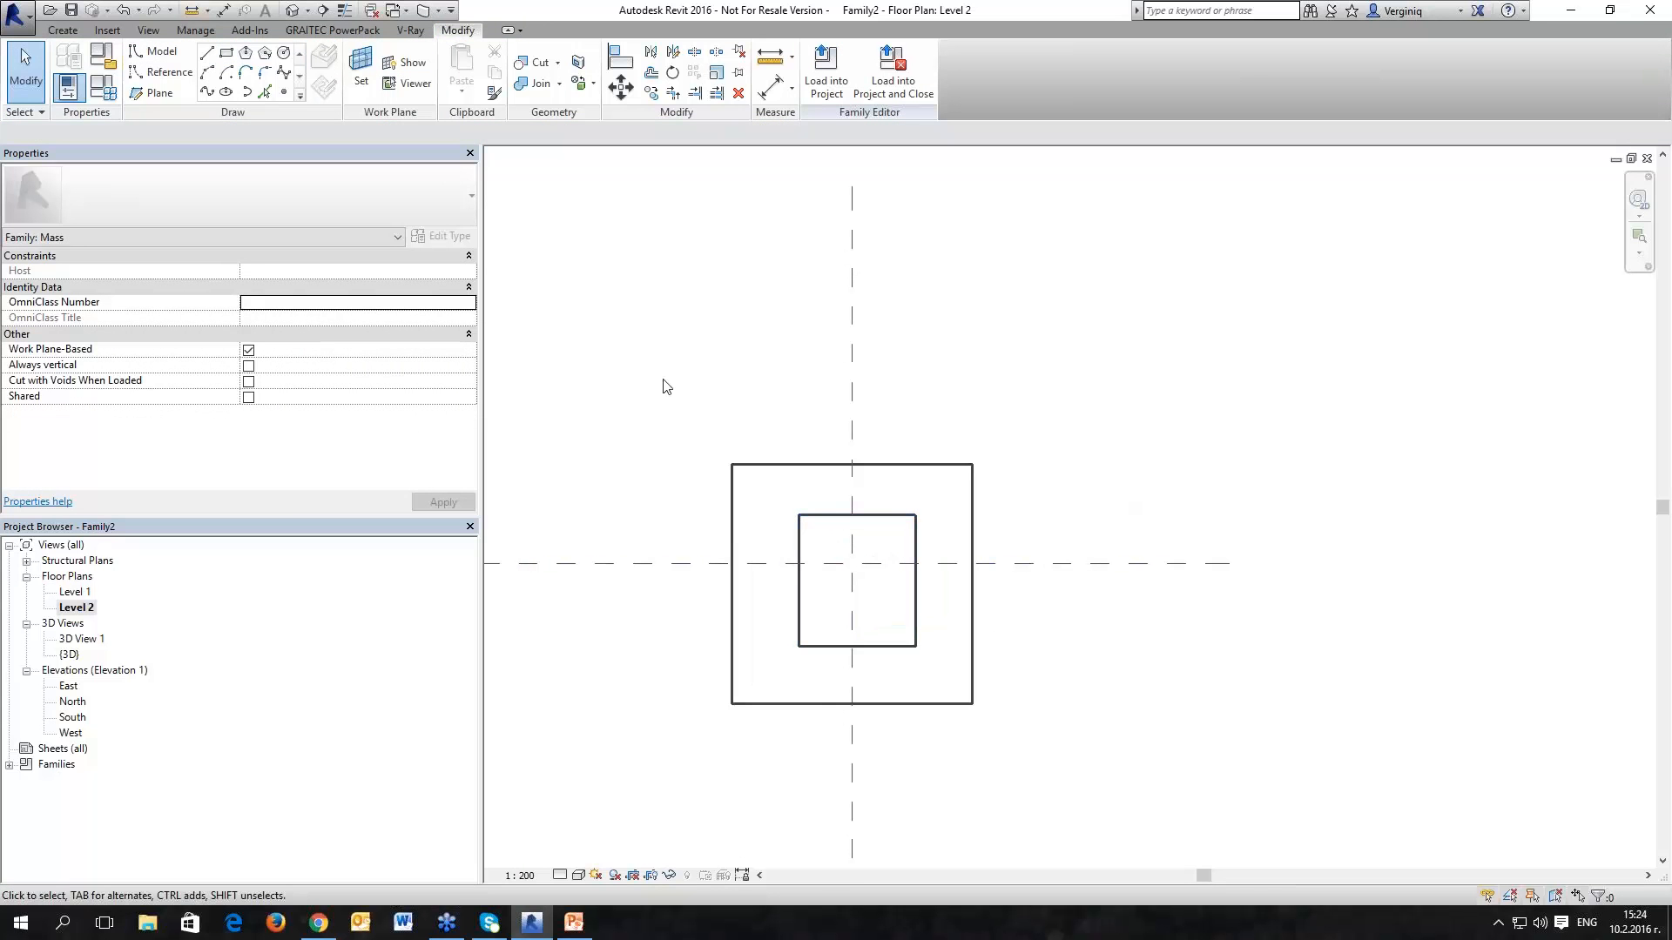
# Step: Set the height of Level 2 above Level 1 to 18000 mm in the 3D view
pyautogui.click(292, 10)
pyautogui.keyDown('shift'); pyautogui.moveTo(1147, 696); pyautogui.dragTo(928, 509, button='middle'); pyautogui.keyUp('shift')
pyautogui.click(928, 509)
pyautogui.scroll(2, 912, 549)
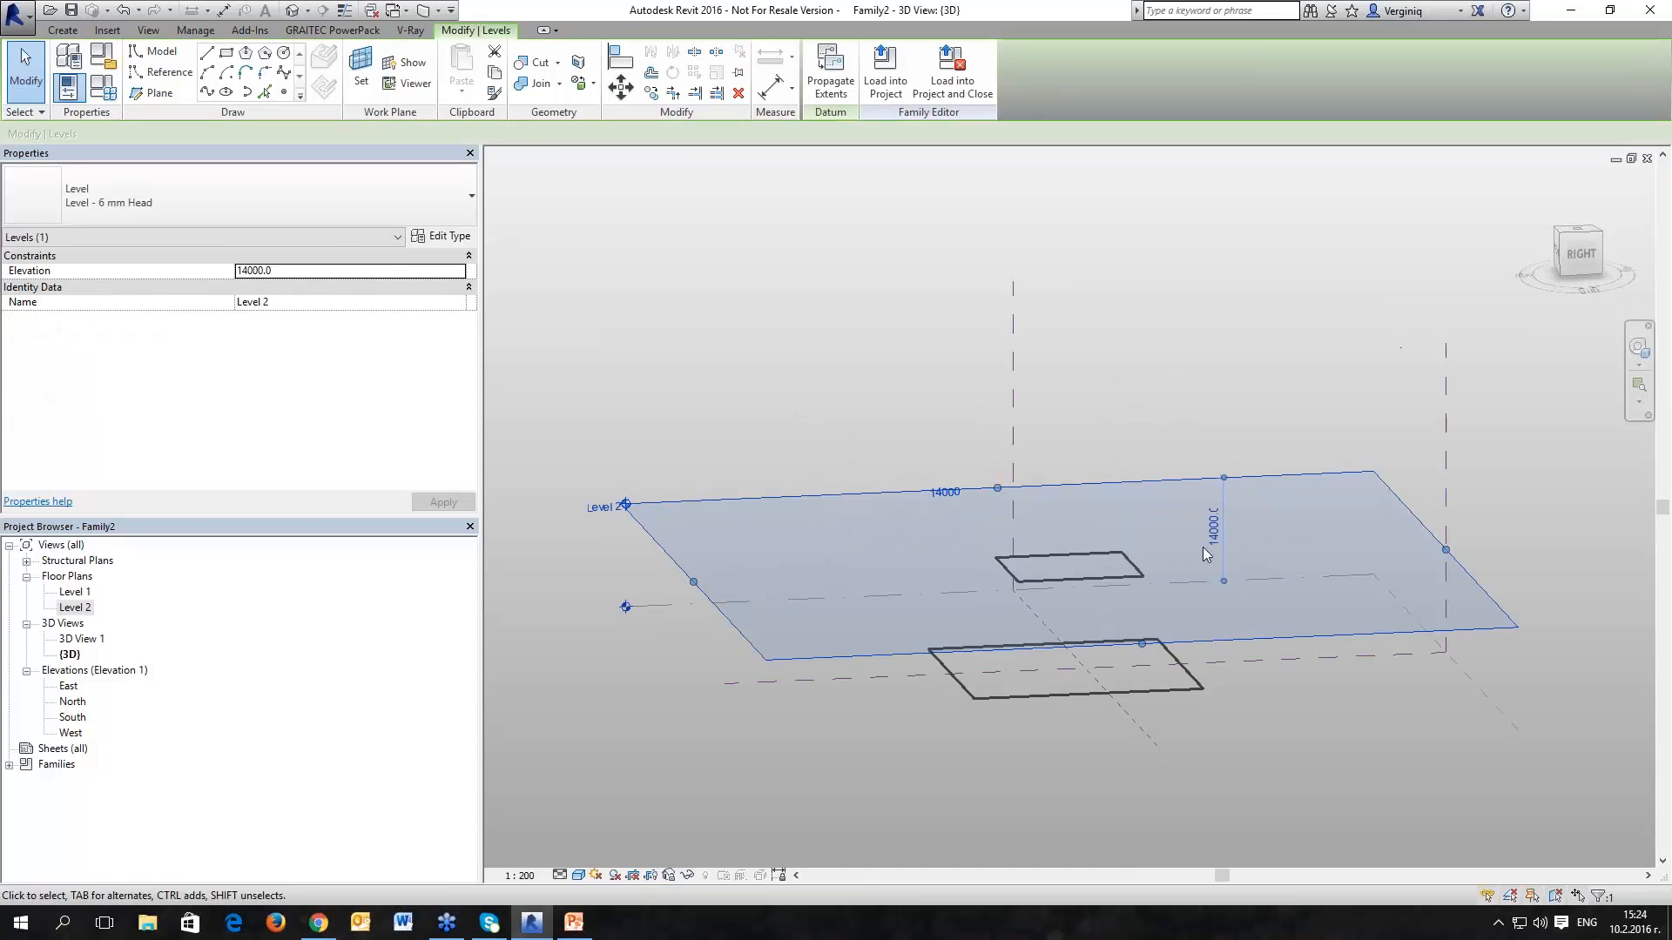
pyautogui.click(1212, 526)
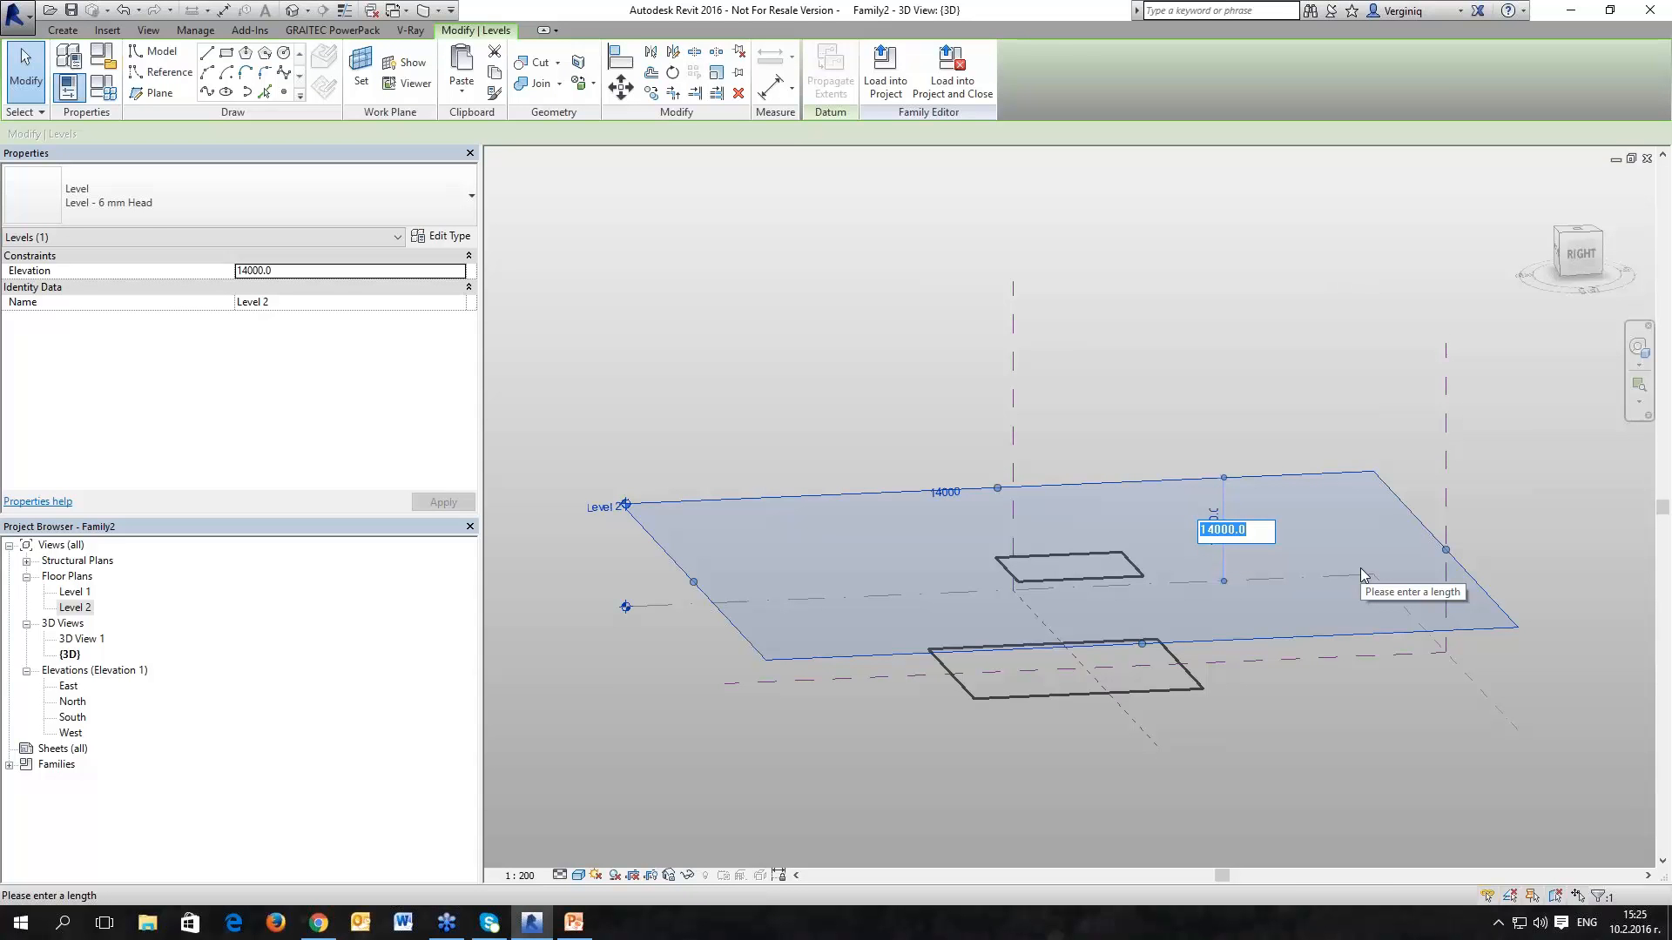
pyautogui.write('1800')
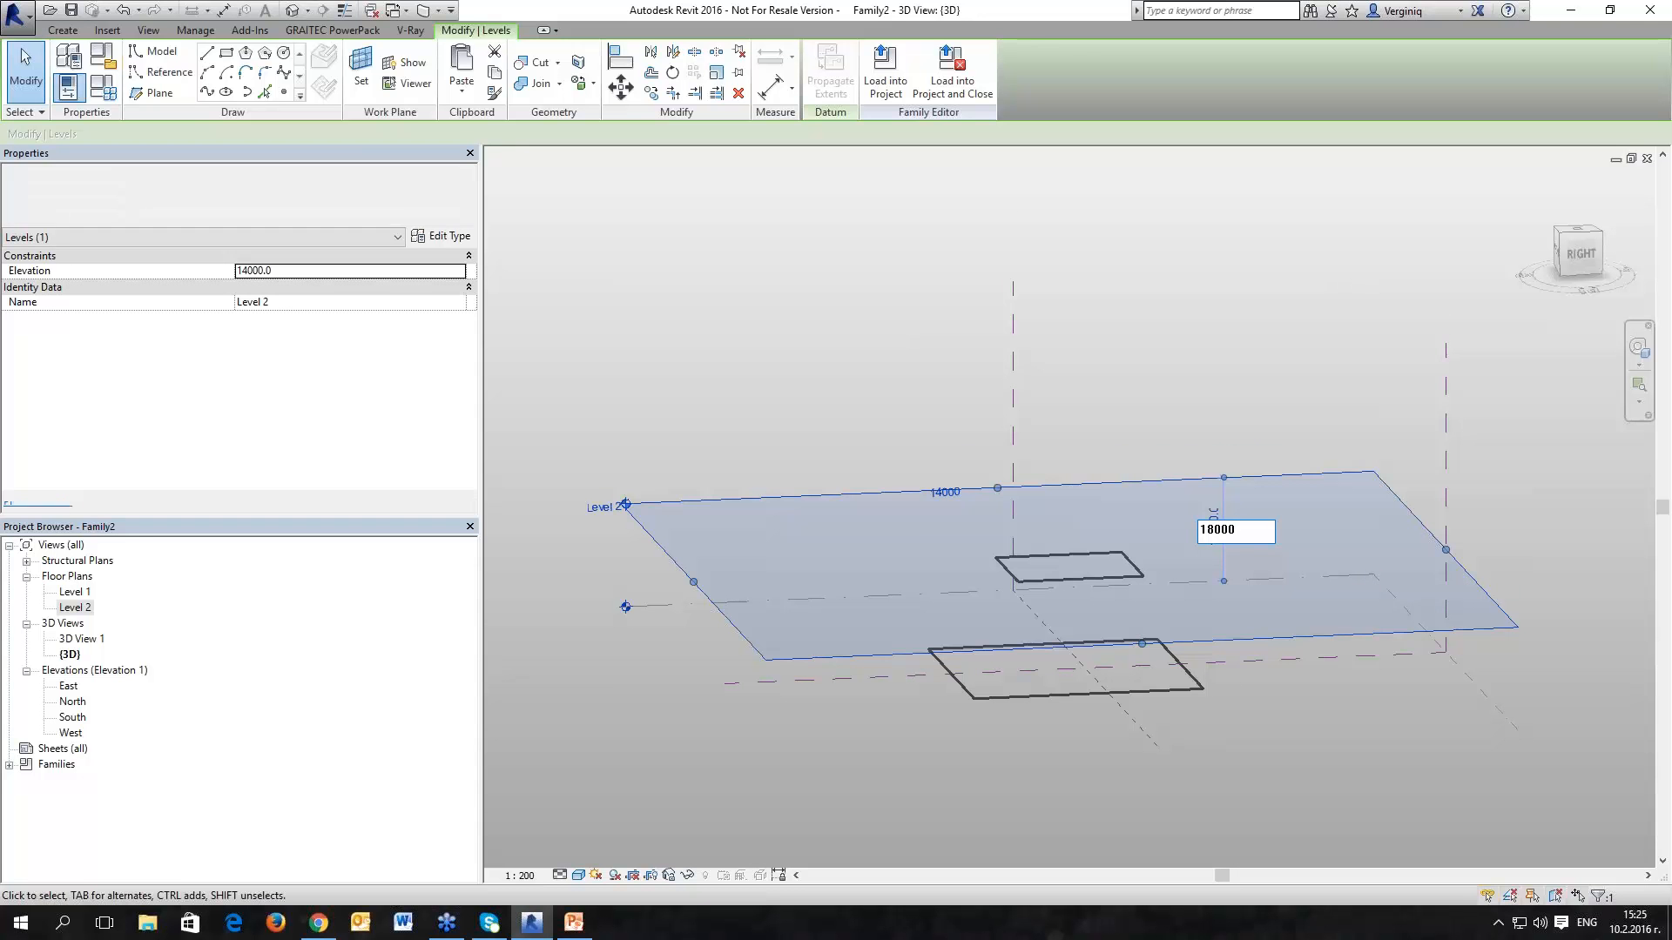
pyautogui.press('Return')
pyautogui.click(1184, 275)
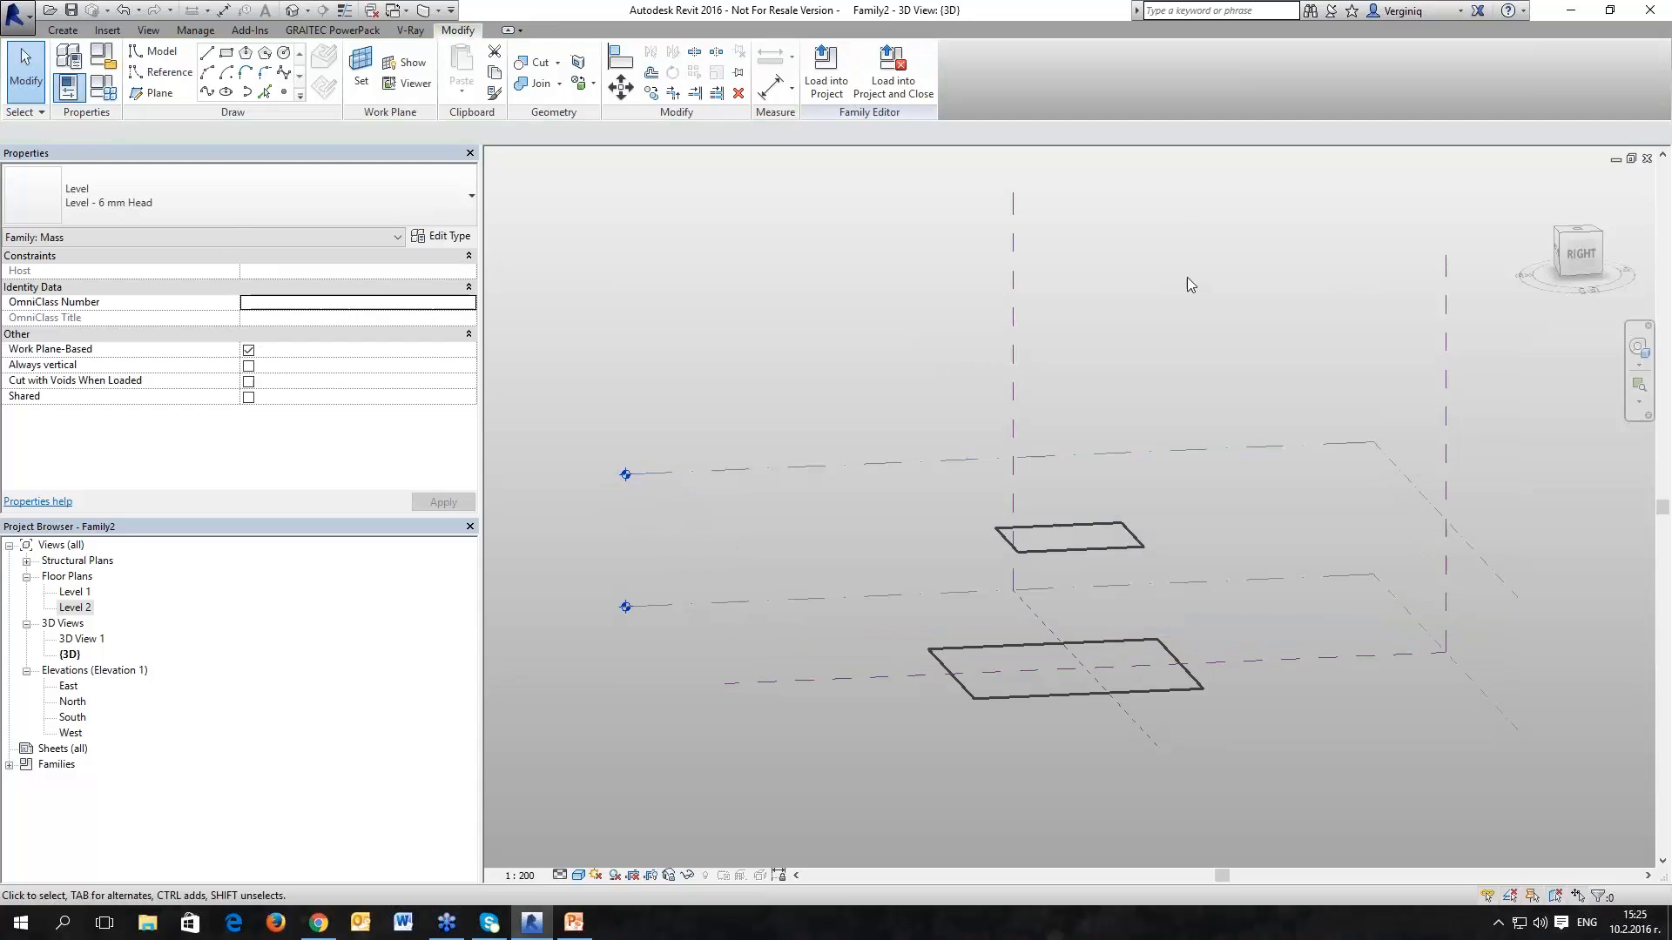
# Step: Constrain the outer rectangle's two vertical sides equally about the vertical reference plane with an aligned dimension in the Level 1 plan
pyautogui.doubleClick(75, 592)
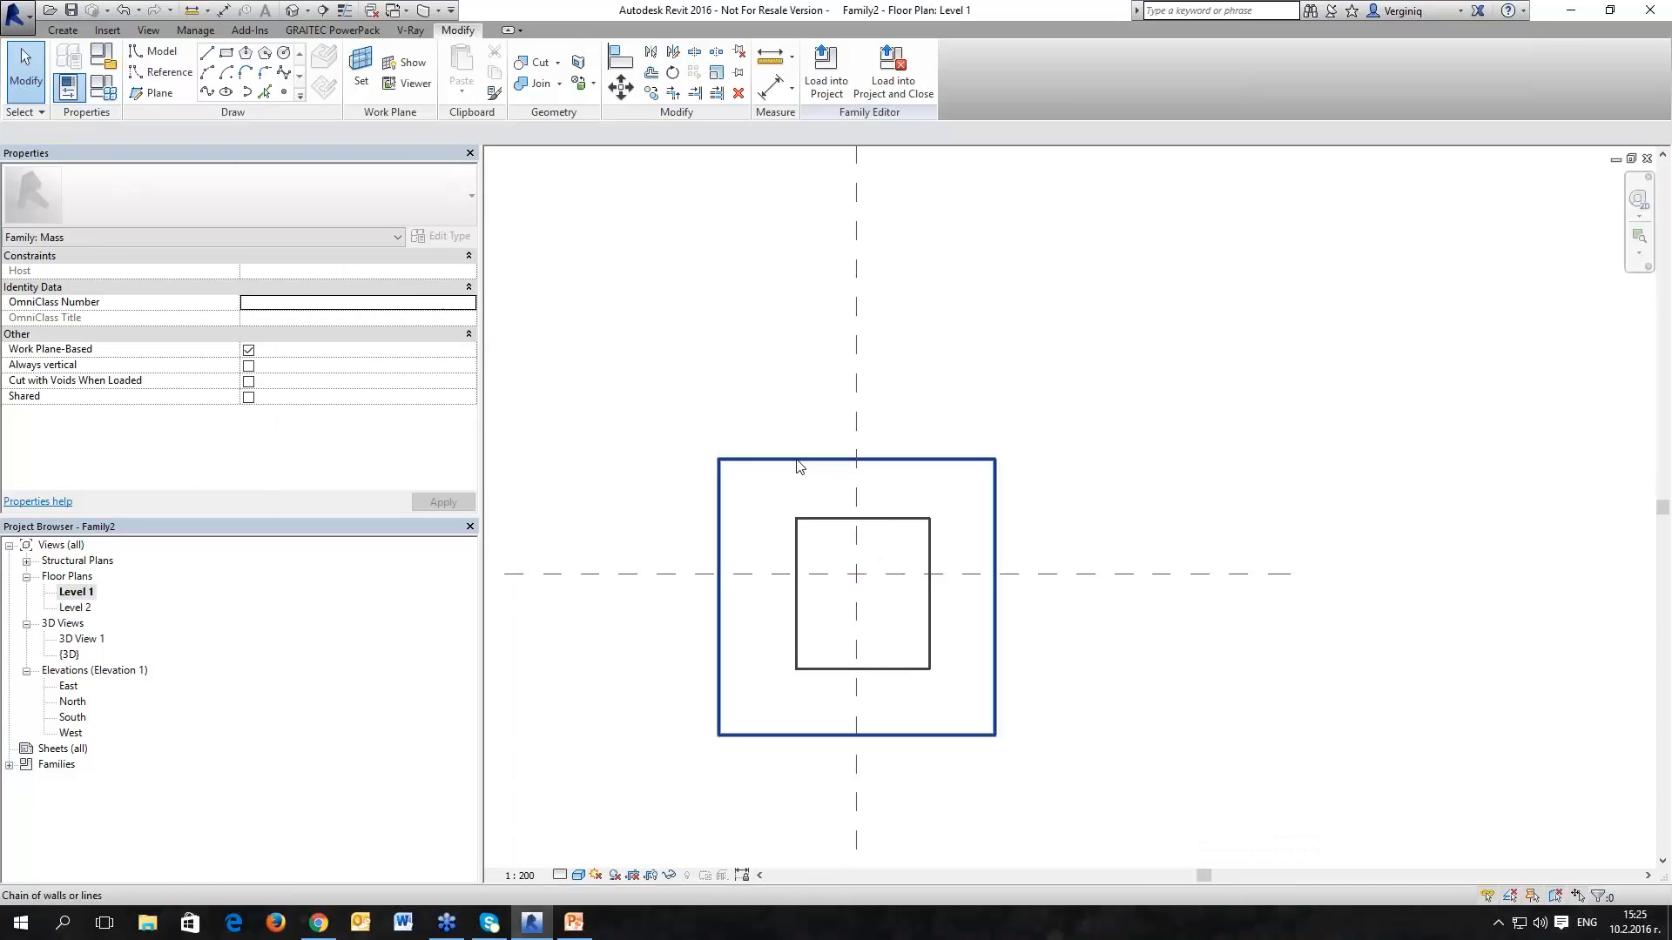
pyautogui.press('d')
pyautogui.press('i')
pyautogui.click(719, 484)
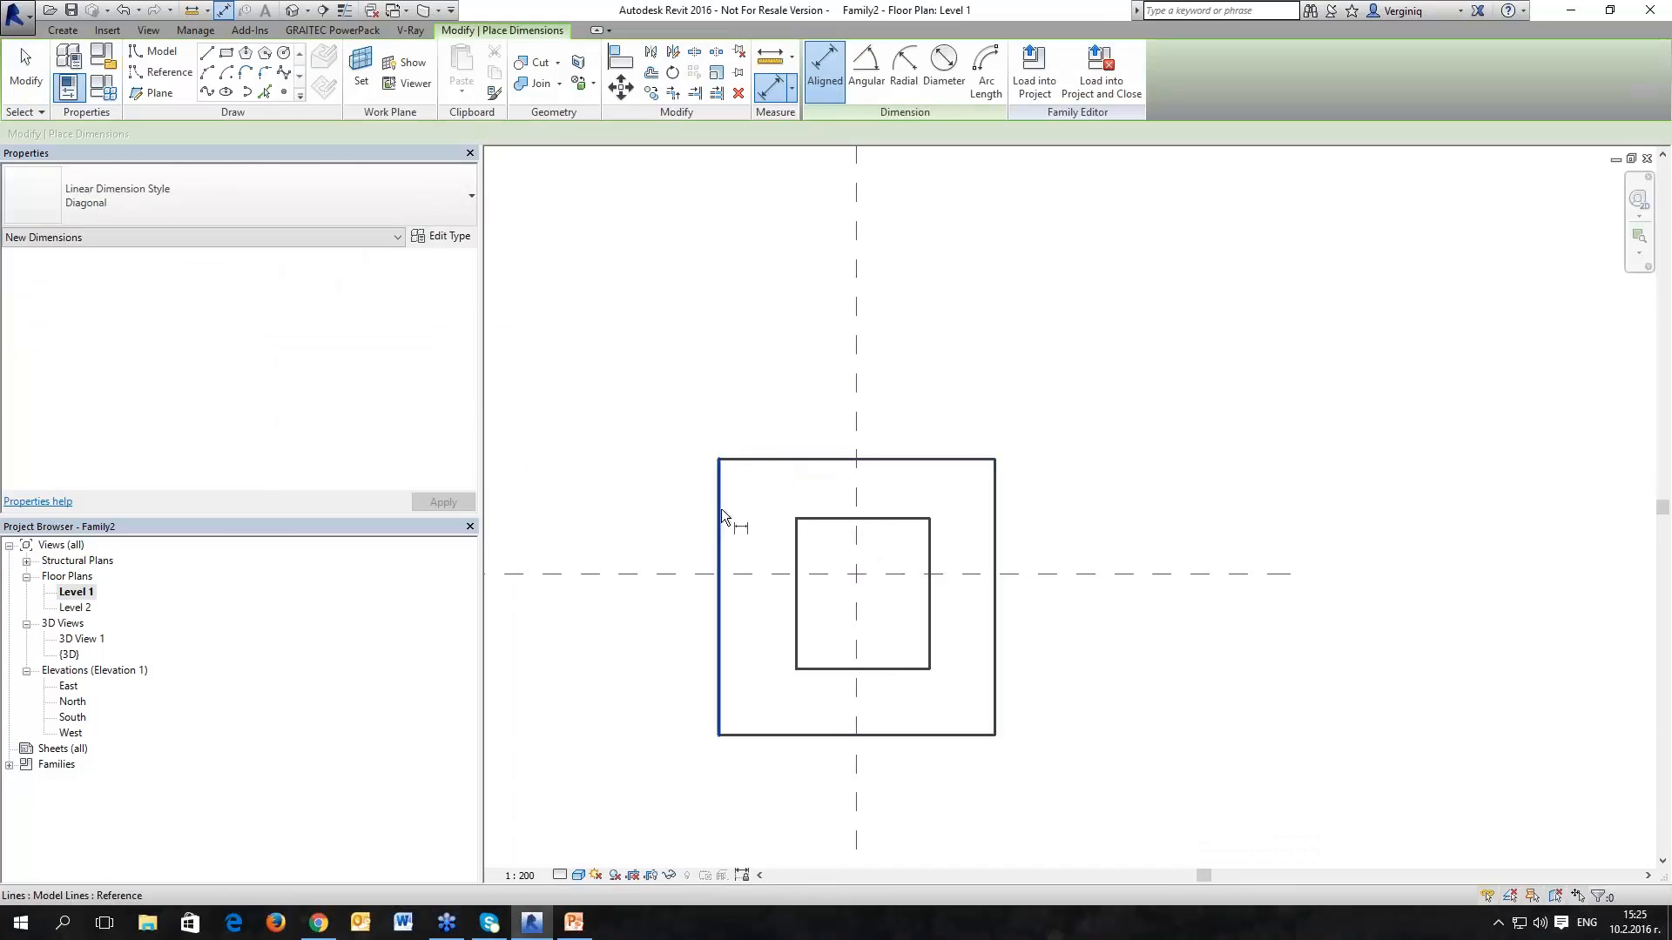
pyautogui.click(853, 446)
pyautogui.click(993, 475)
pyautogui.click(910, 396)
pyautogui.click(856, 375)
# Step: Dimension the outer rectangle's overall width above the equality dimension
pyautogui.click(718, 495)
pyautogui.click(999, 505)
pyautogui.click(912, 348)
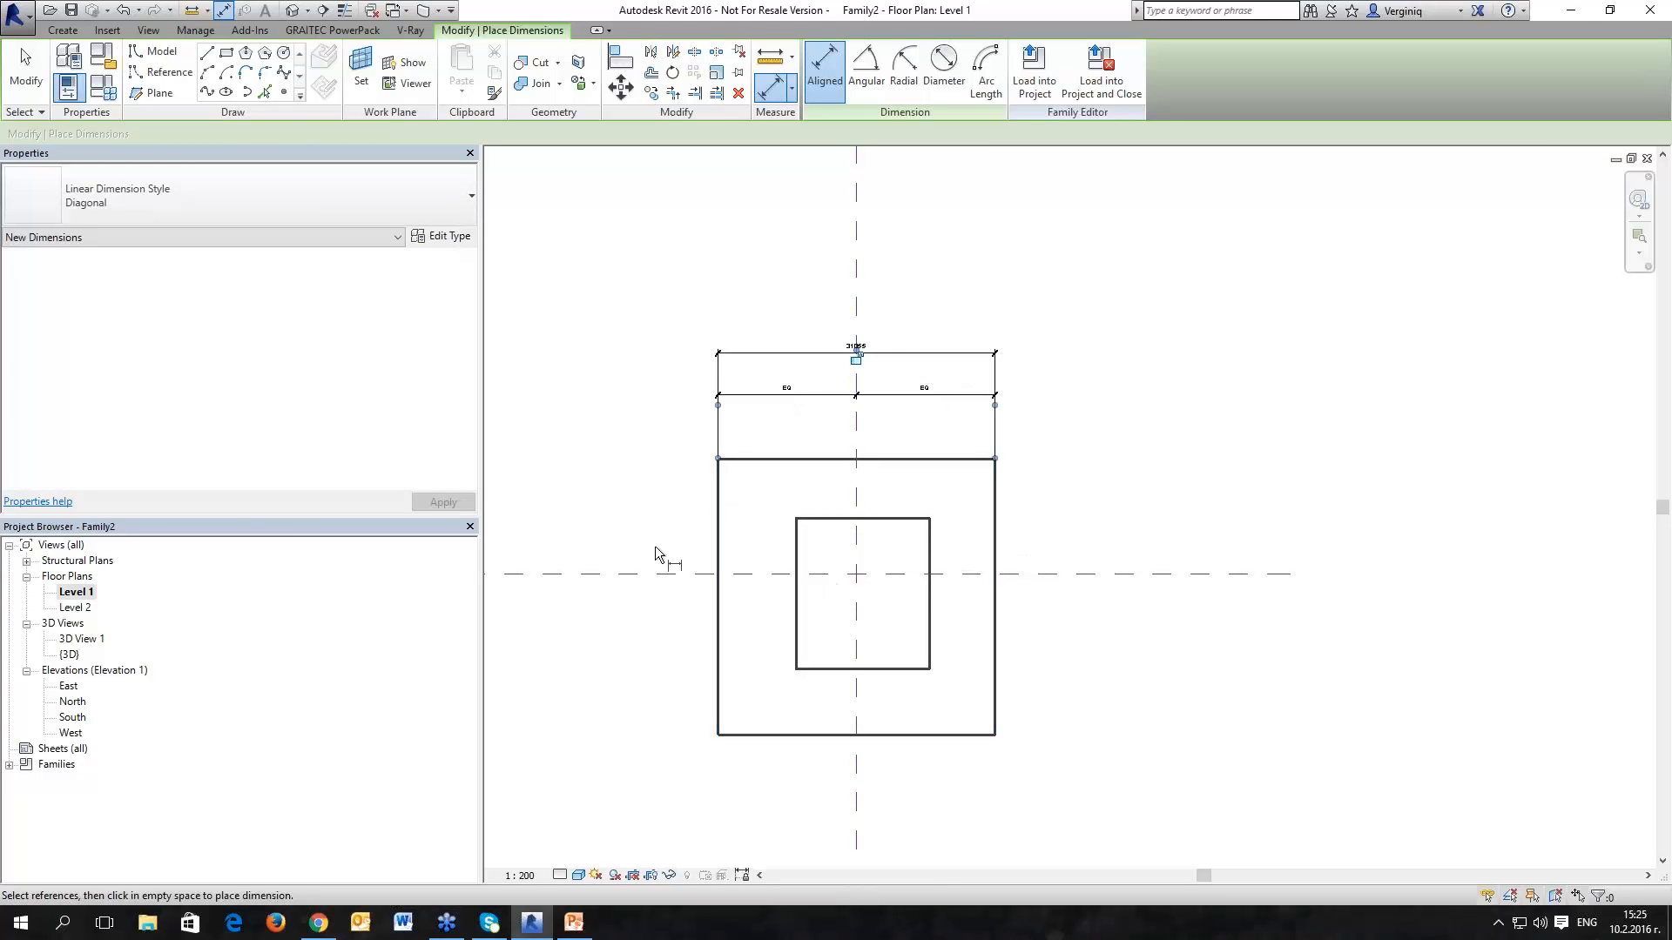
# Step: Dimension the outer rectangle's two horizontal sides to the horizontal reference plane and make the two segments equal
pyautogui.moveTo(682, 533)
pyautogui.mouseDown(button='middle')
pyautogui.moveTo(742, 544)
pyautogui.moveTo(803, 519)
pyautogui.mouseUp(button='middle')
pyautogui.click(808, 516)
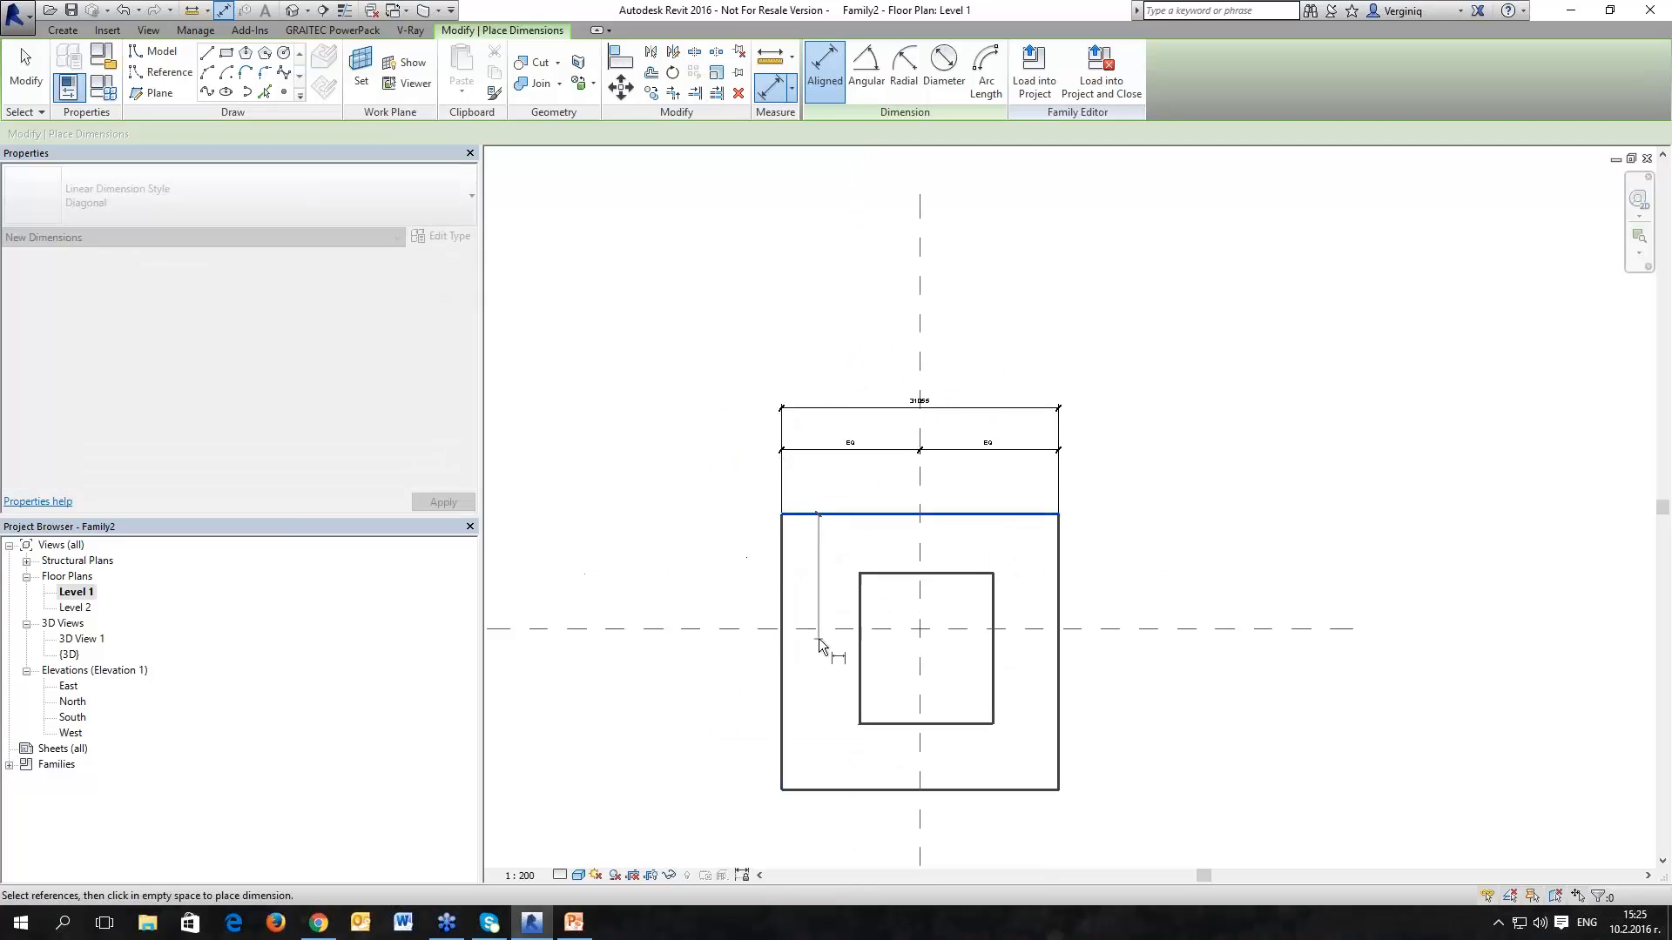
pyautogui.click(813, 629)
pyautogui.click(839, 790)
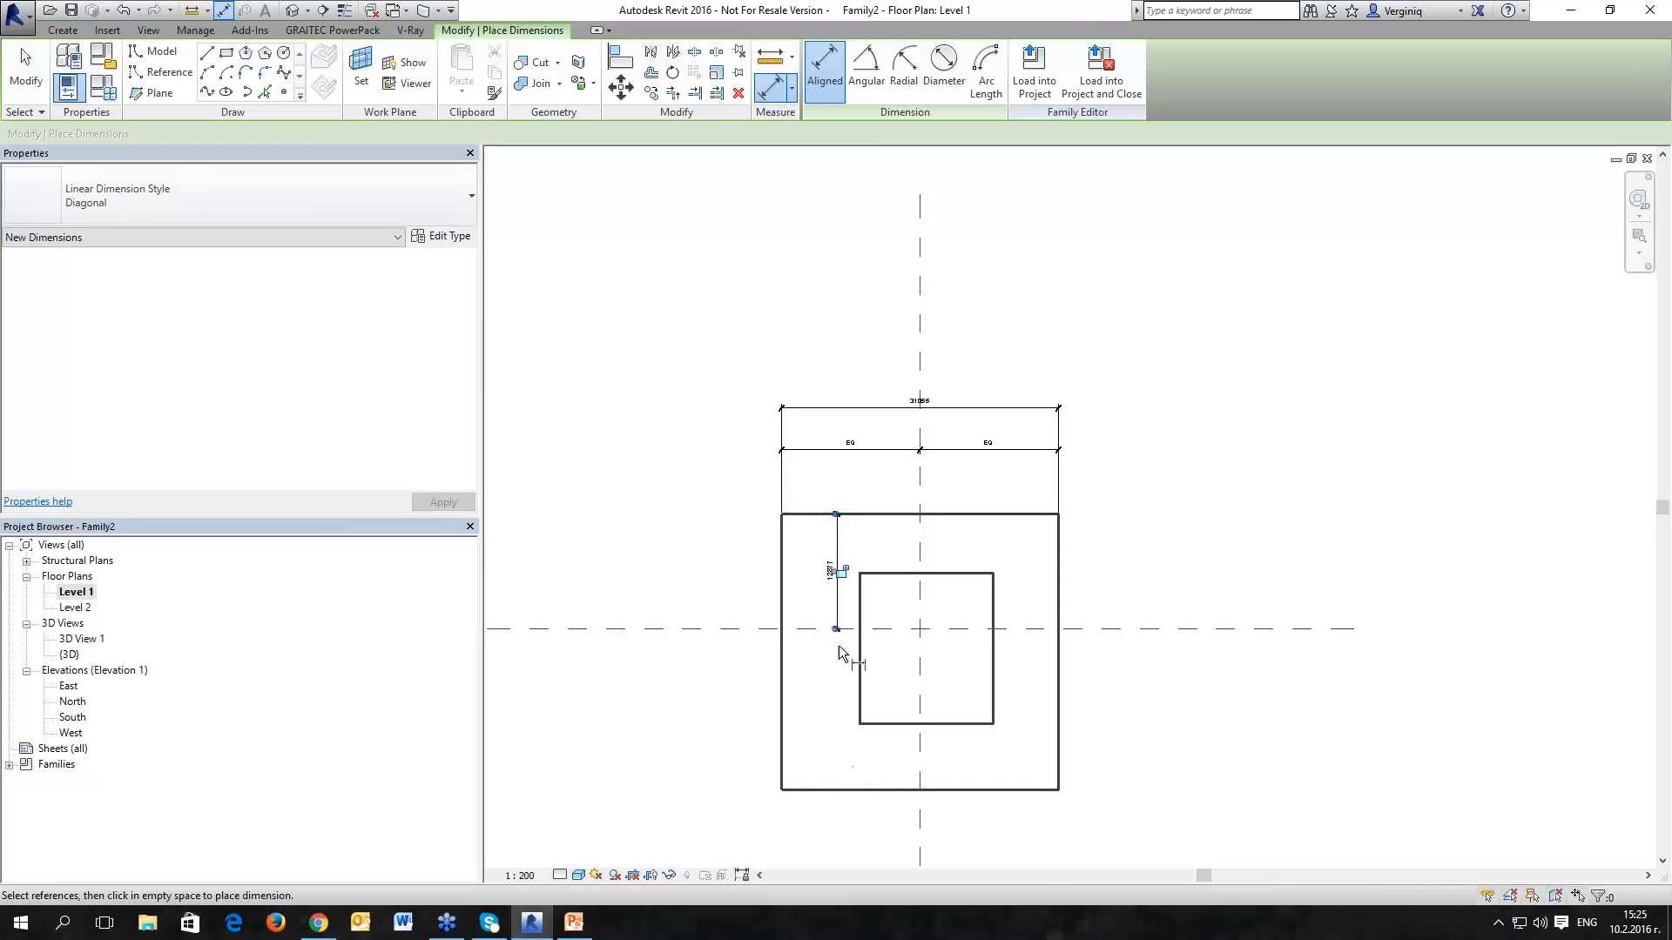
pyautogui.press('Escape')
pyautogui.press('Escape')
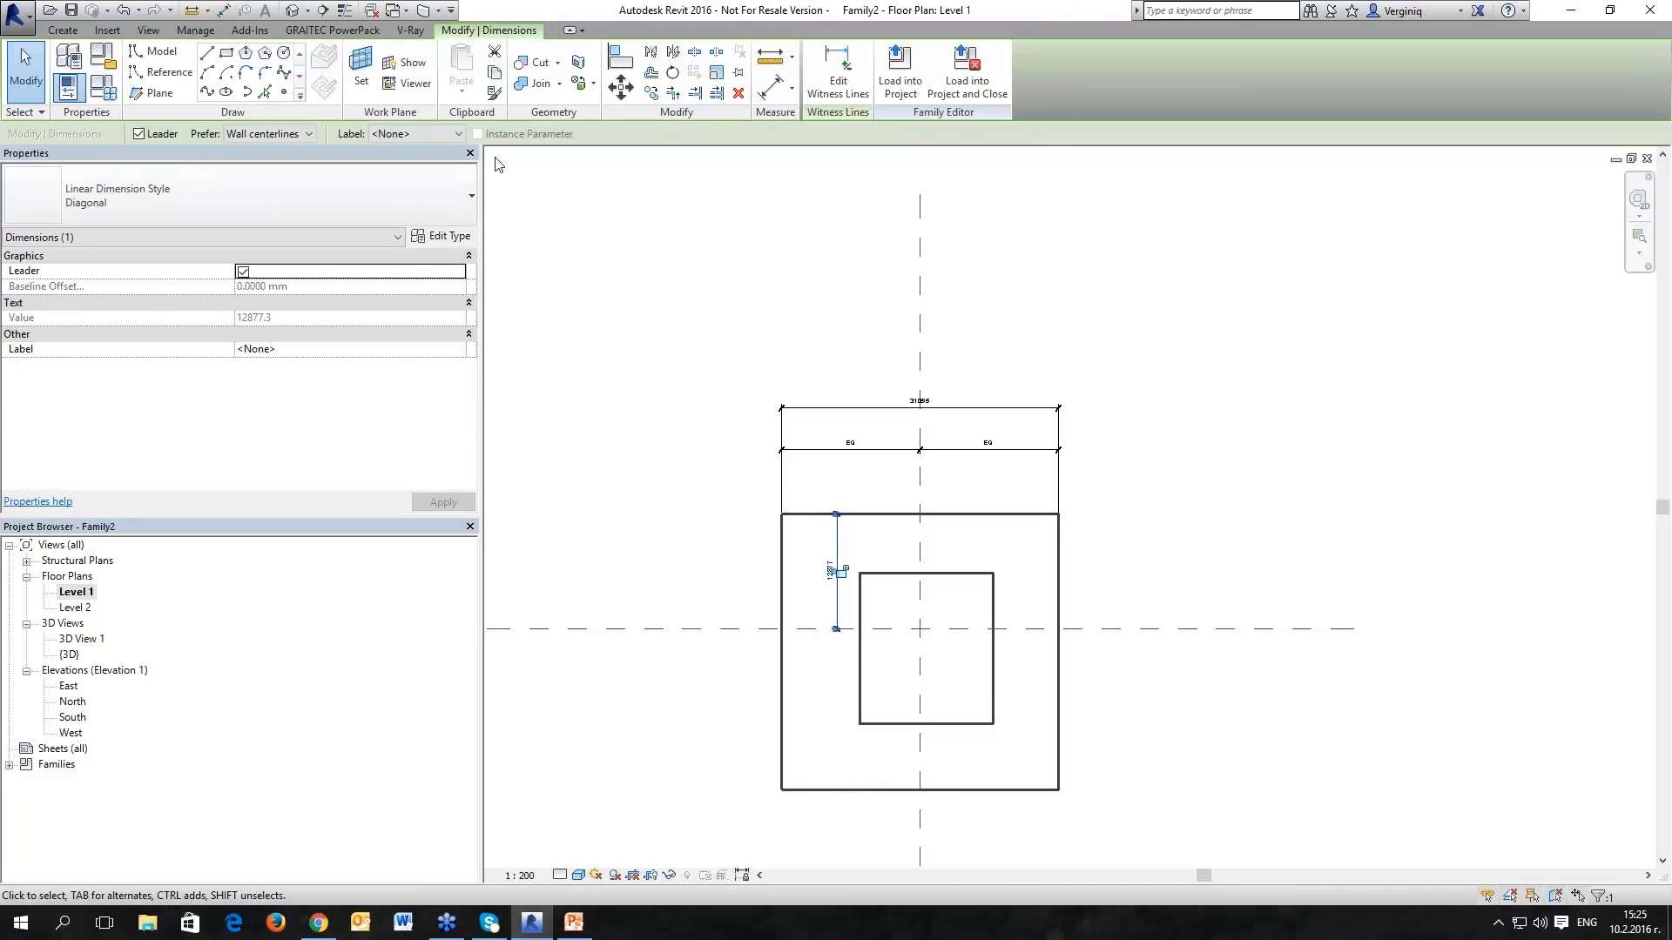
pyautogui.click(855, 80)
pyautogui.click(834, 791)
pyautogui.click(701, 766)
pyautogui.click(818, 665)
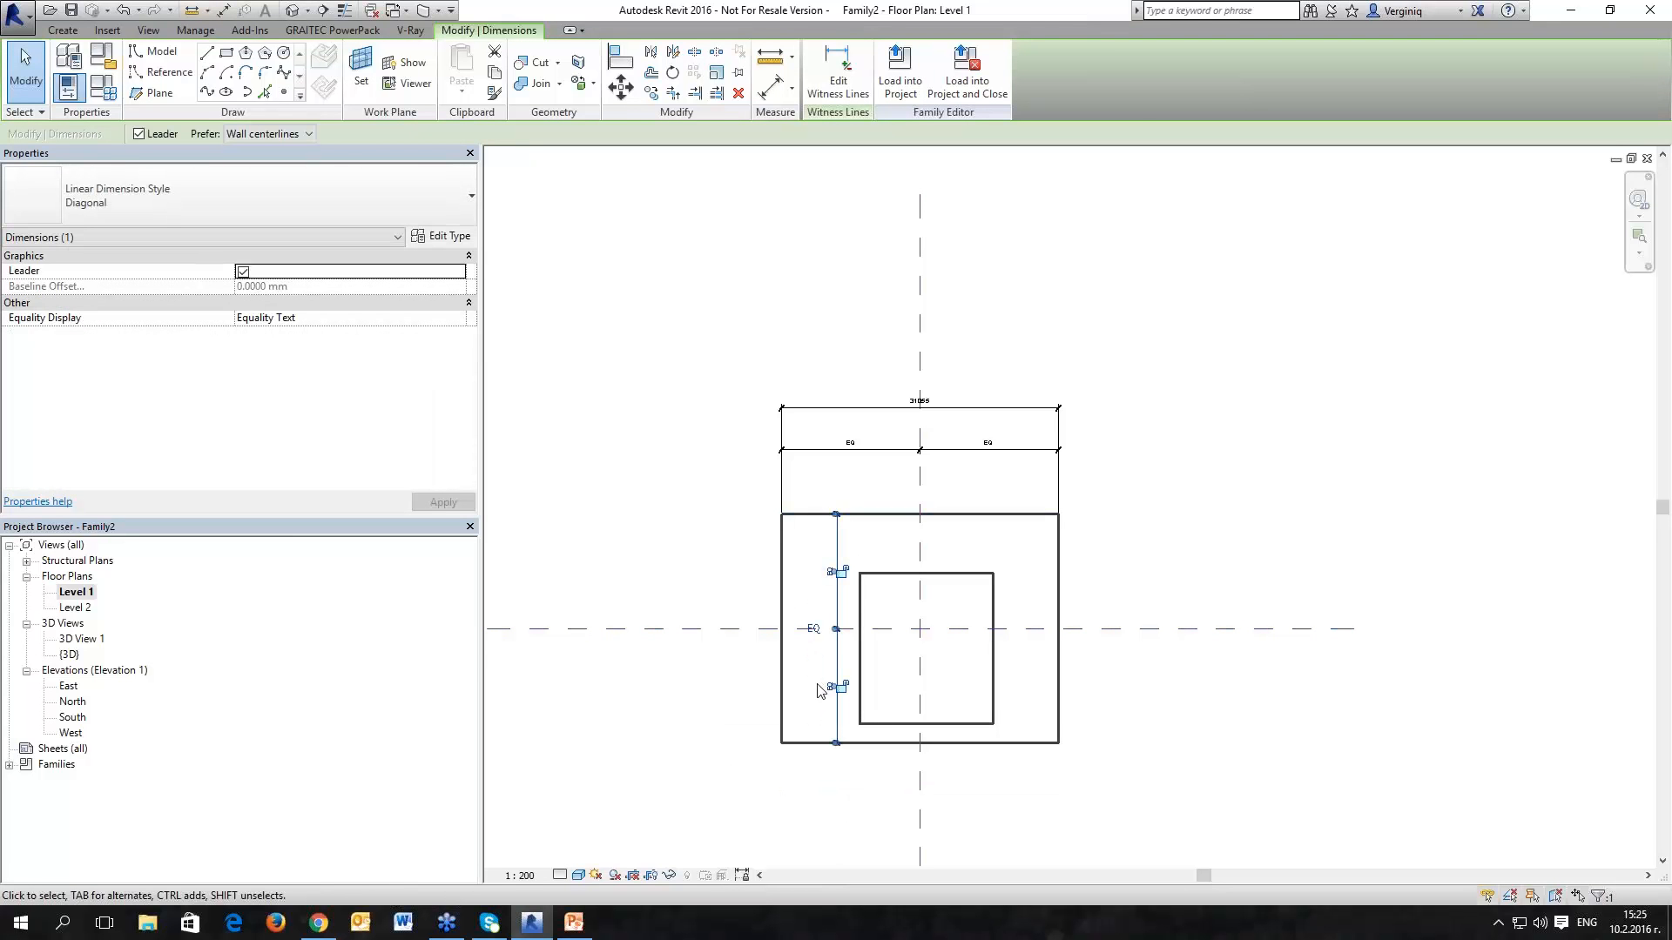
# Step: Dimension the outer rectangle's overall depth, placing the dimension outside its left side
pyautogui.press('d')
pyautogui.press('i')
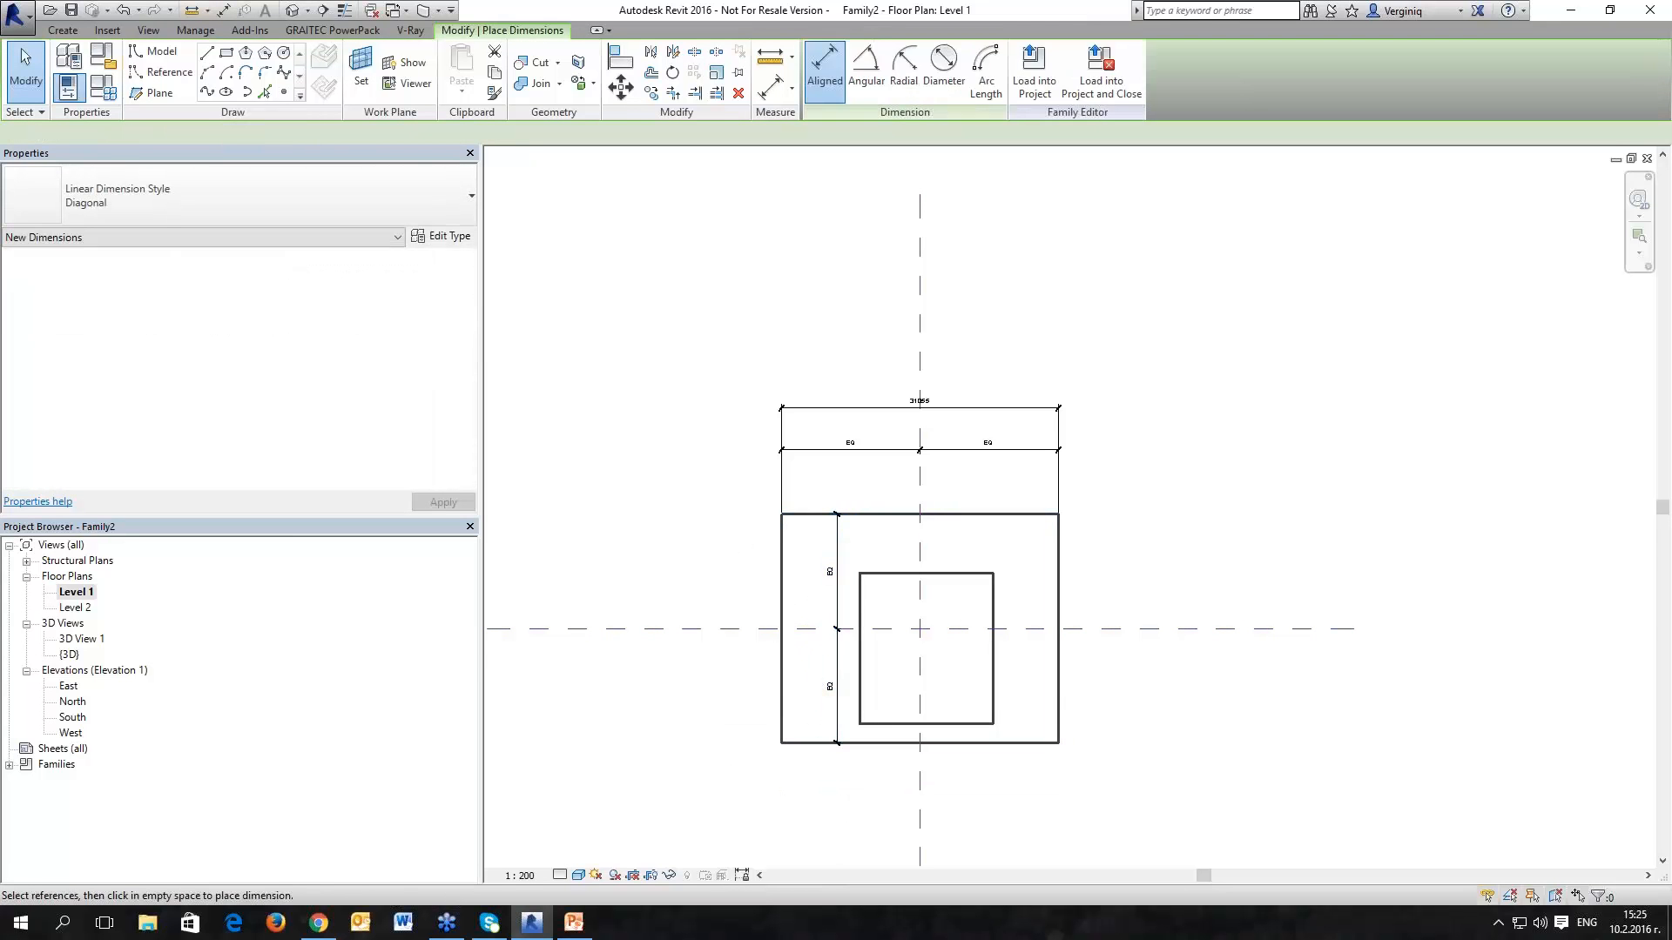
pyautogui.click(865, 514)
pyautogui.click(805, 744)
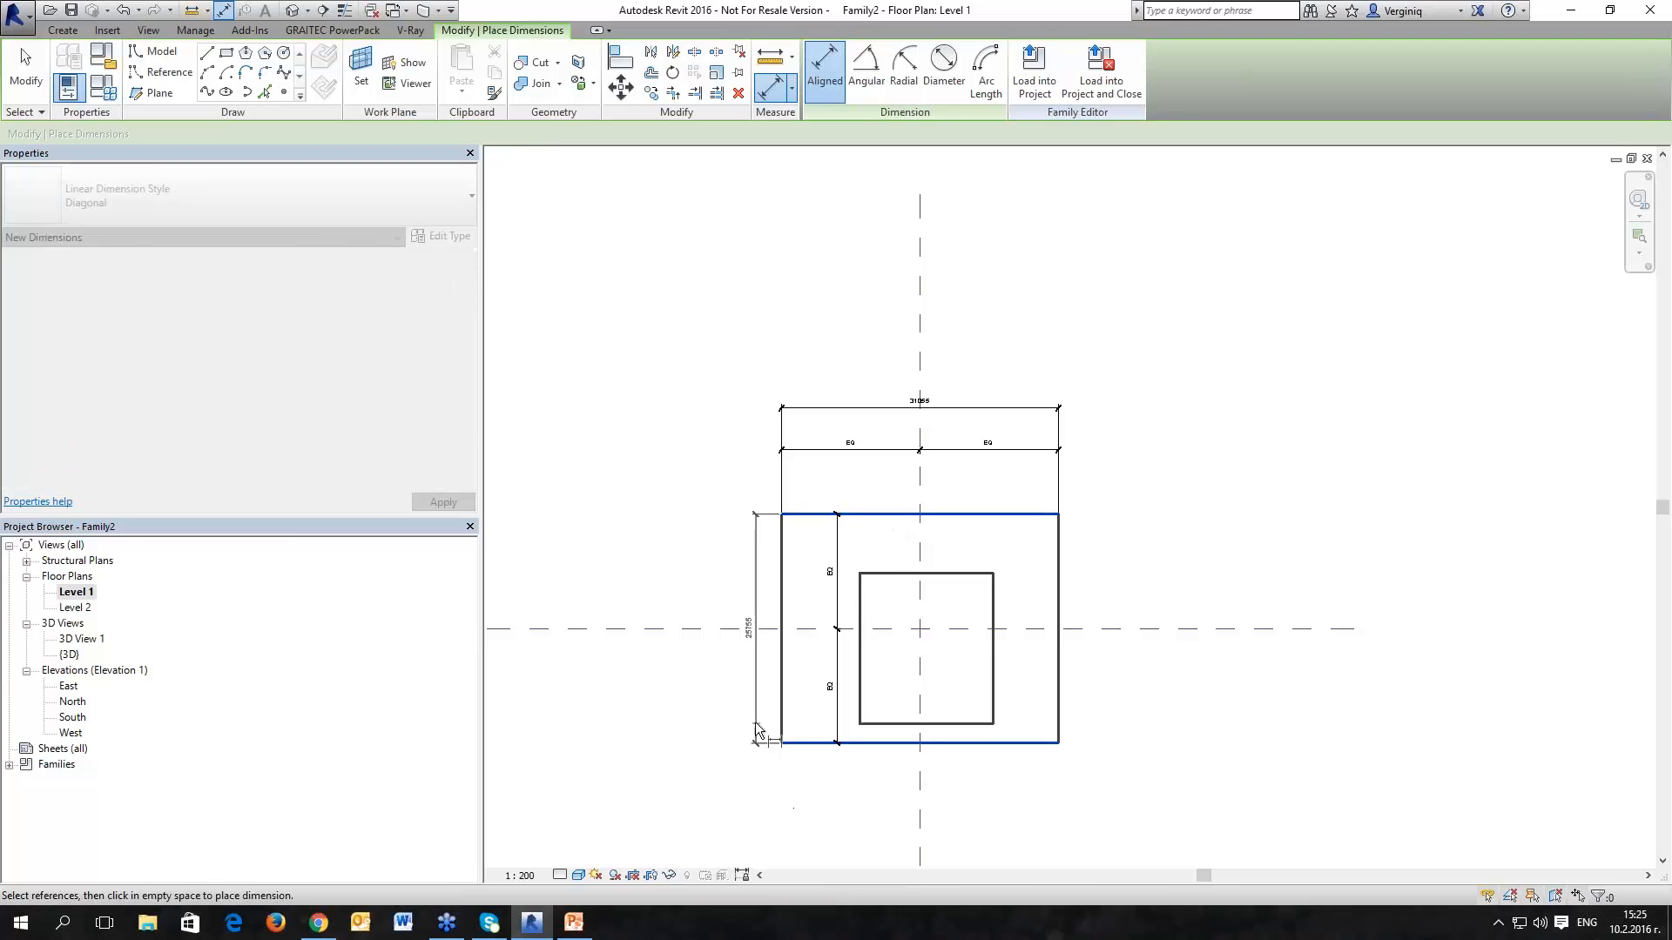
pyautogui.click(735, 707)
pyautogui.scroll(1, 740, 728)
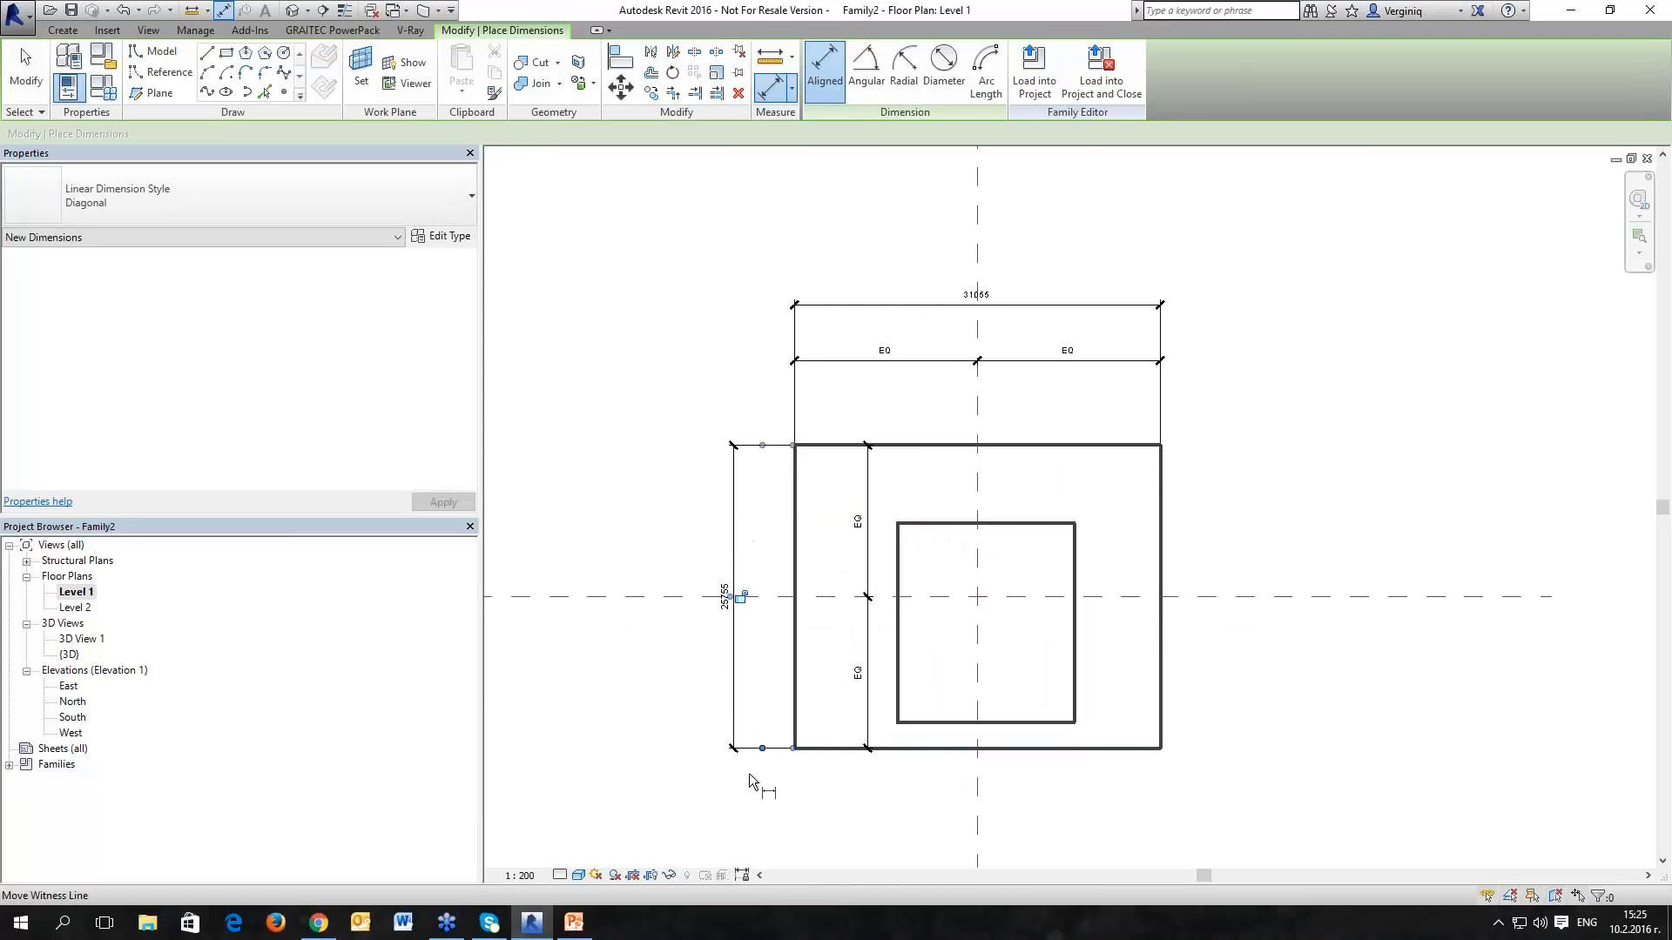
# Step: Constrain the inner rectangle's two vertical sides equally about the vertical reference plane with an aligned dimension above it
pyautogui.moveTo(1126, 776); pyautogui.dragTo(1037, 767, button='middle')
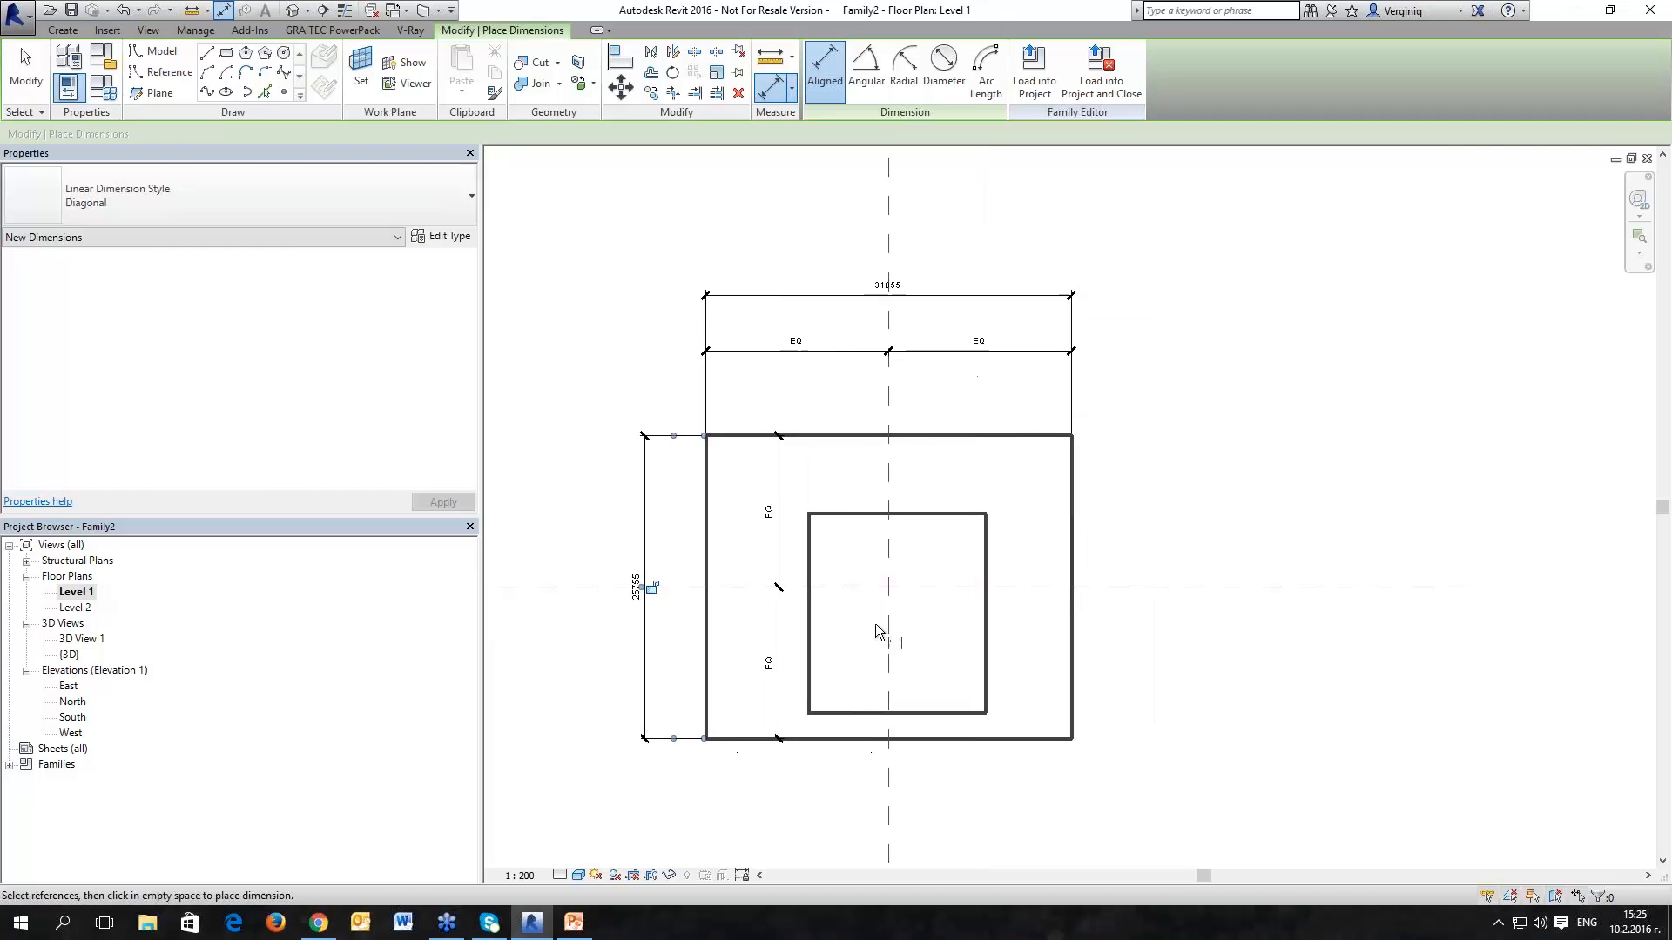
pyautogui.click(810, 553)
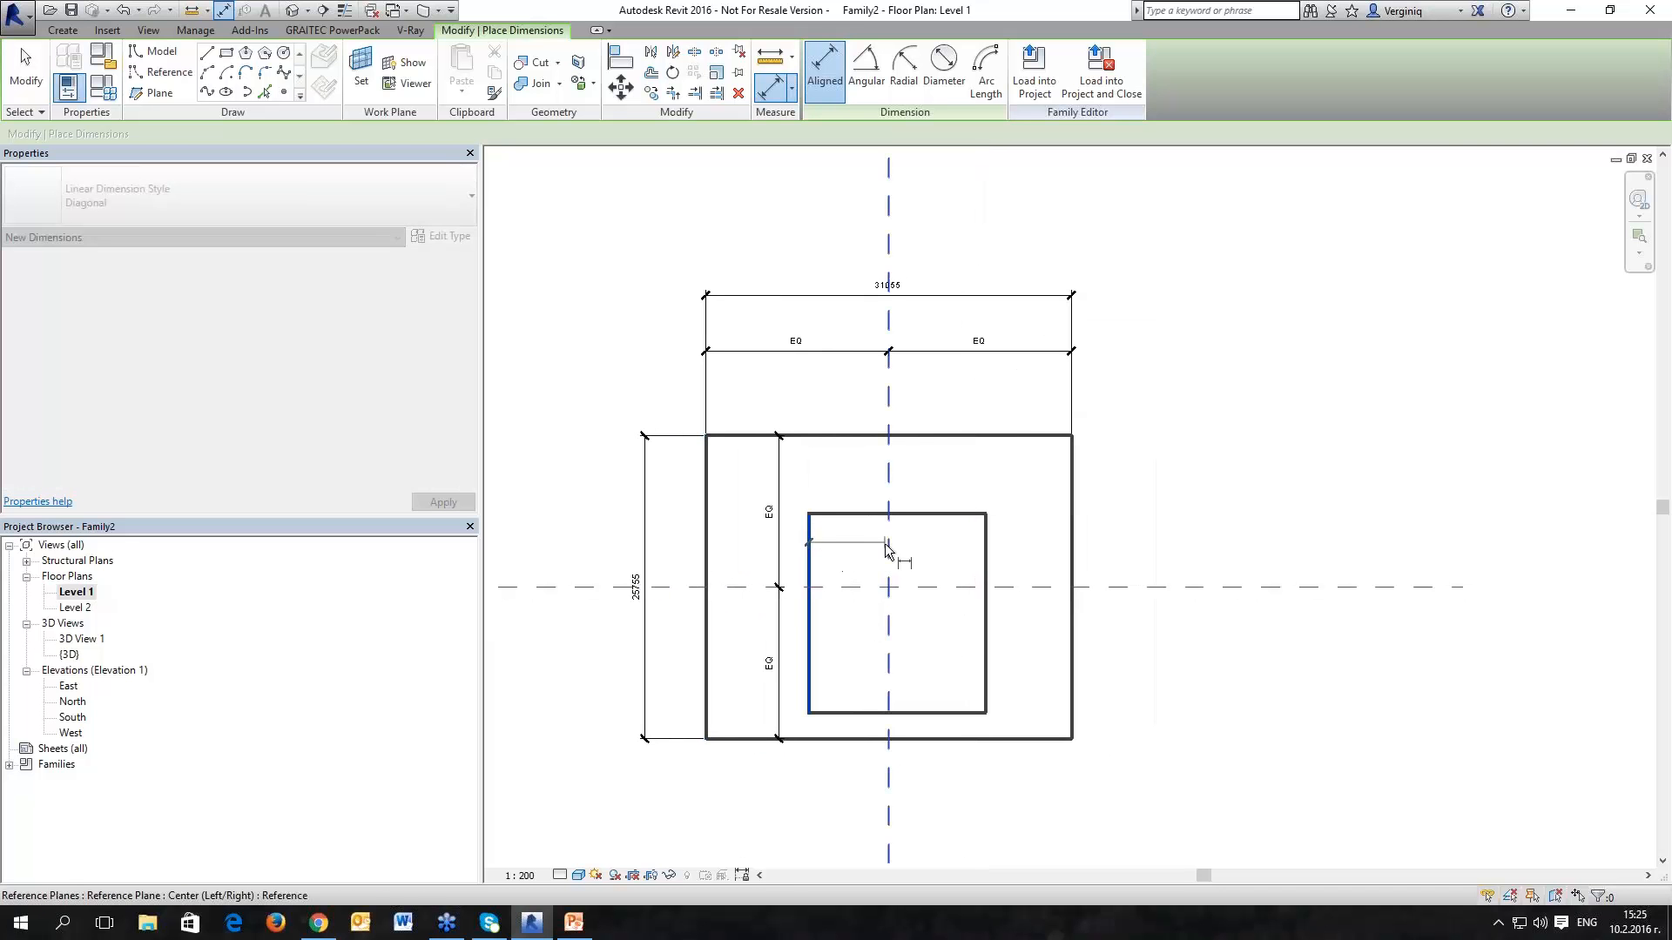
pyautogui.click(984, 553)
pyautogui.click(935, 474)
pyautogui.click(889, 451)
# Step: Dimension the inner rectangle's two horizontal sides to the horizontal reference plane and make both segments equal
pyautogui.click(932, 514)
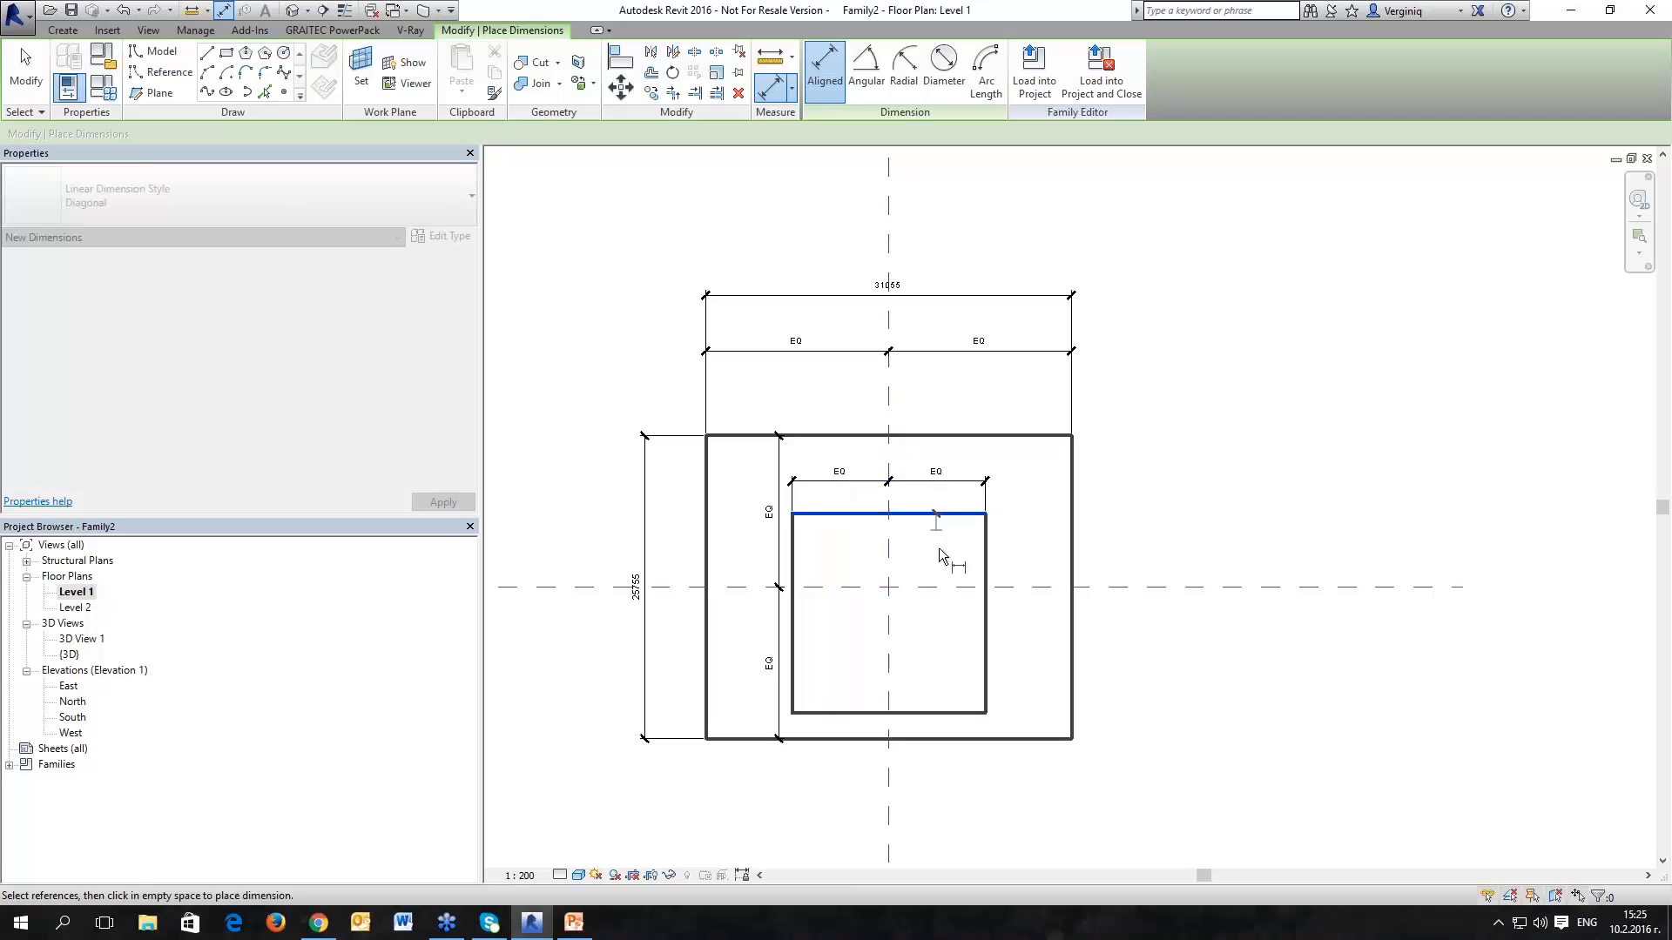
pyautogui.click(944, 588)
pyautogui.click(953, 710)
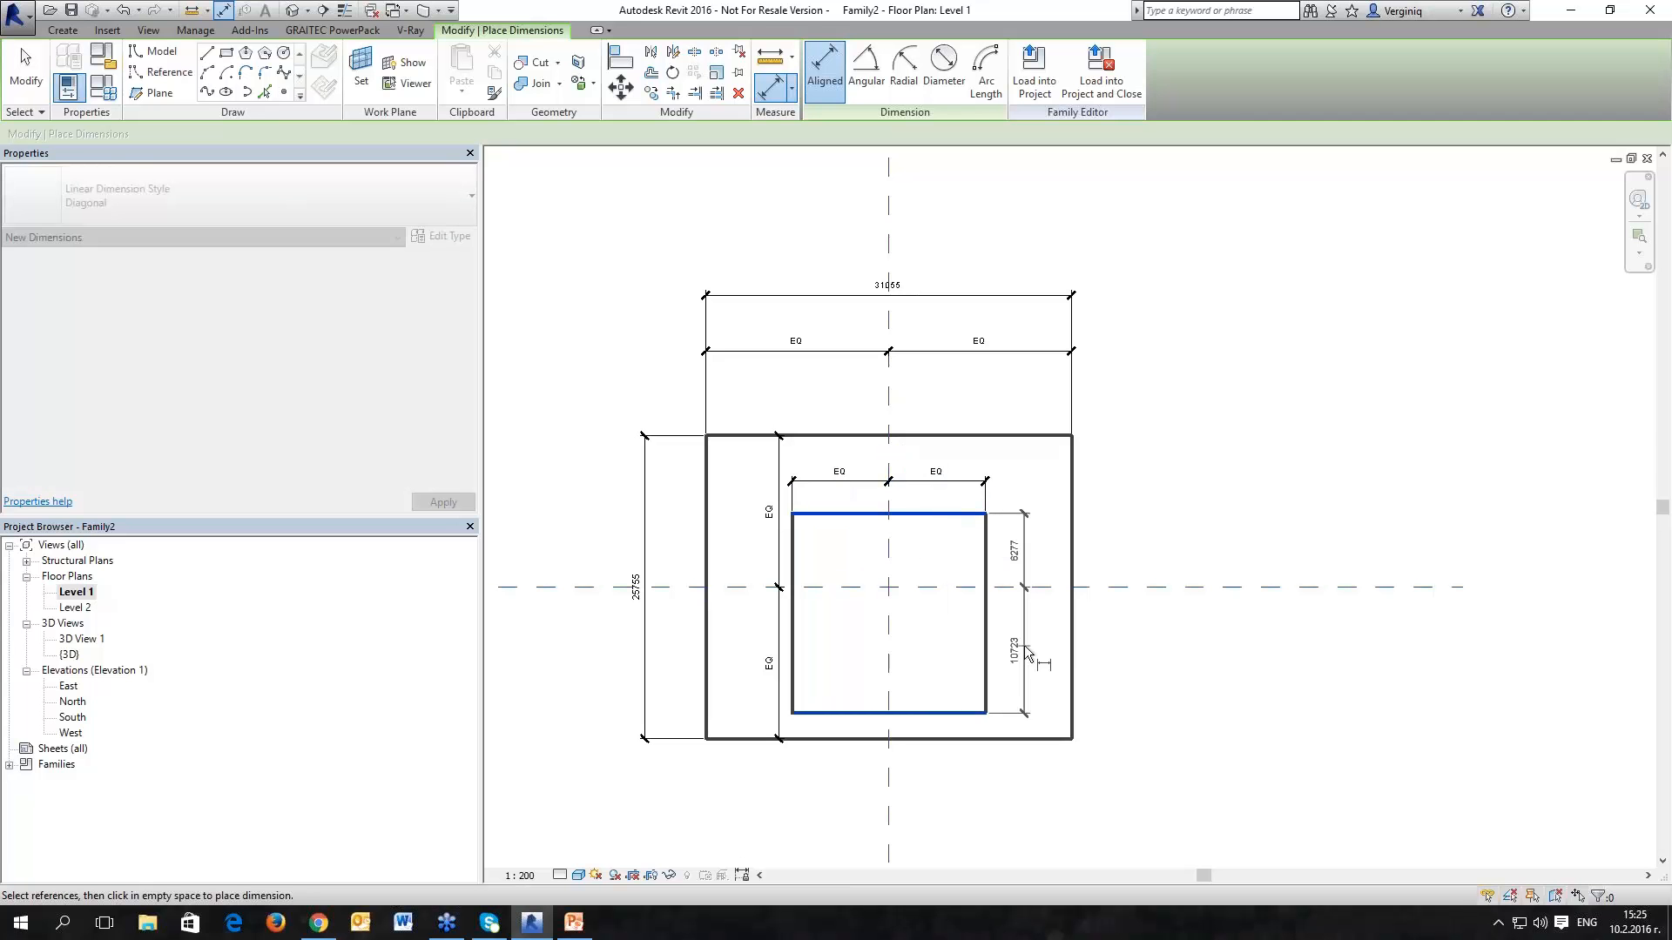
pyautogui.click(1024, 646)
pyautogui.click(993, 614)
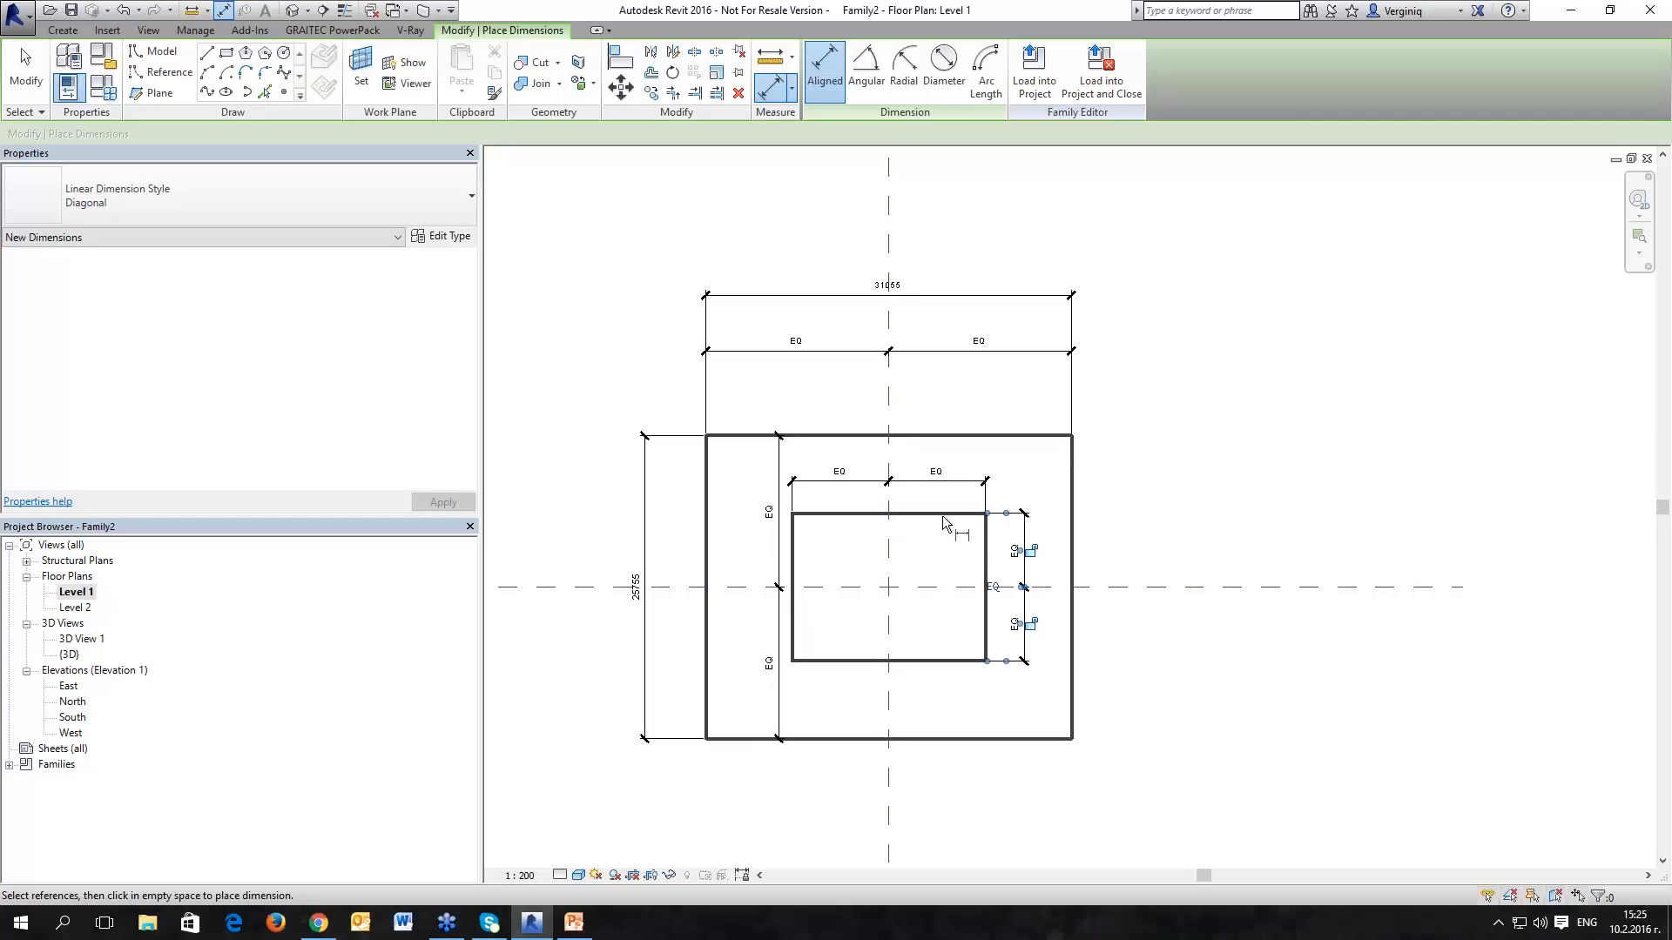
# Step: Dimension the inner rectangle's overall depth and overall width, placing each dimension beyond the matching equality dimension
pyautogui.click(938, 512)
pyautogui.click(953, 661)
pyautogui.click(1049, 585)
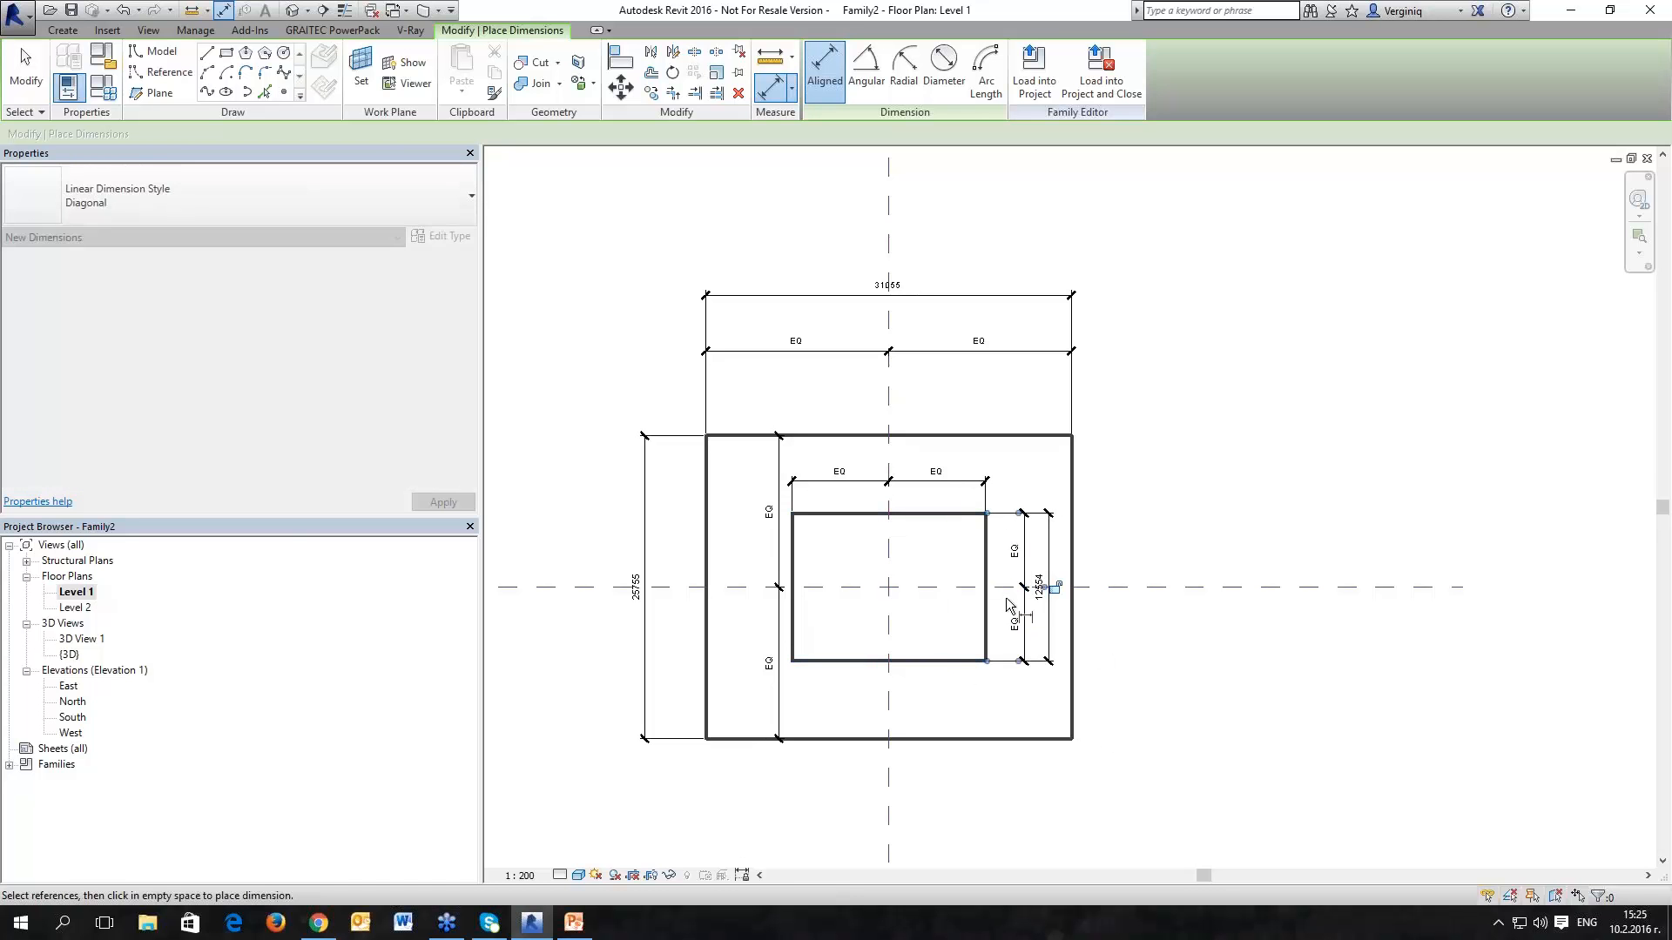
pyautogui.click(793, 532)
pyautogui.click(986, 547)
pyautogui.click(910, 459)
pyautogui.press('Escape')
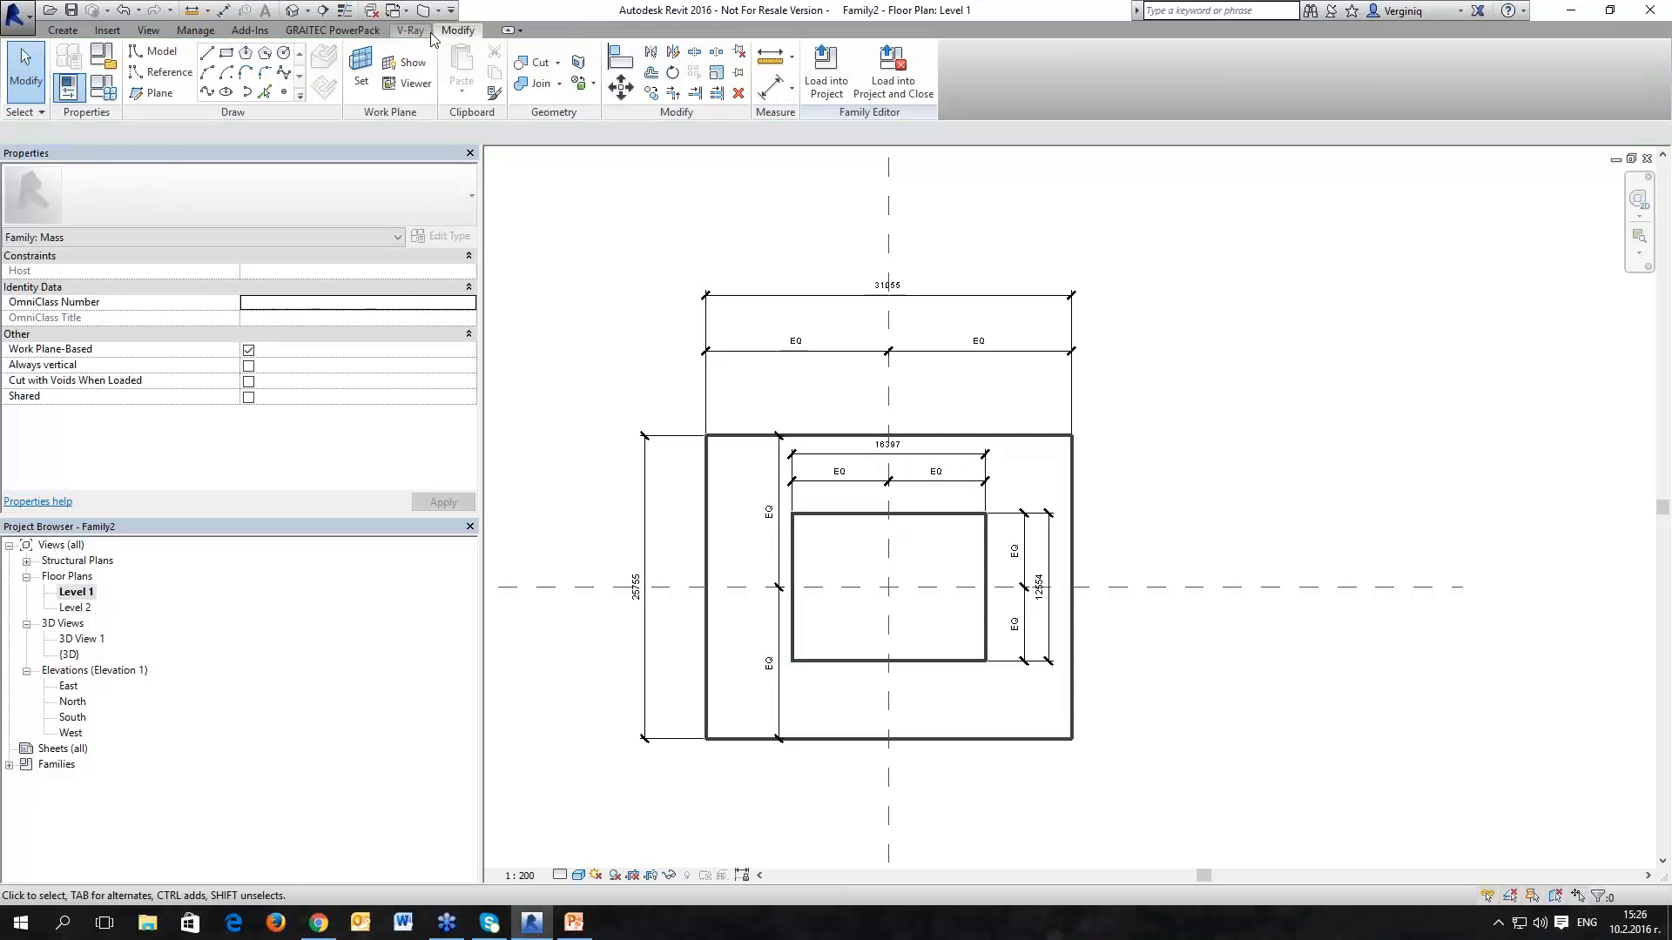
# Step: In the 3D view, draw two model lines with 3D Snapping, joining adjacent corners of the upper rectangle to the matching lower corners
pyautogui.click(293, 10)
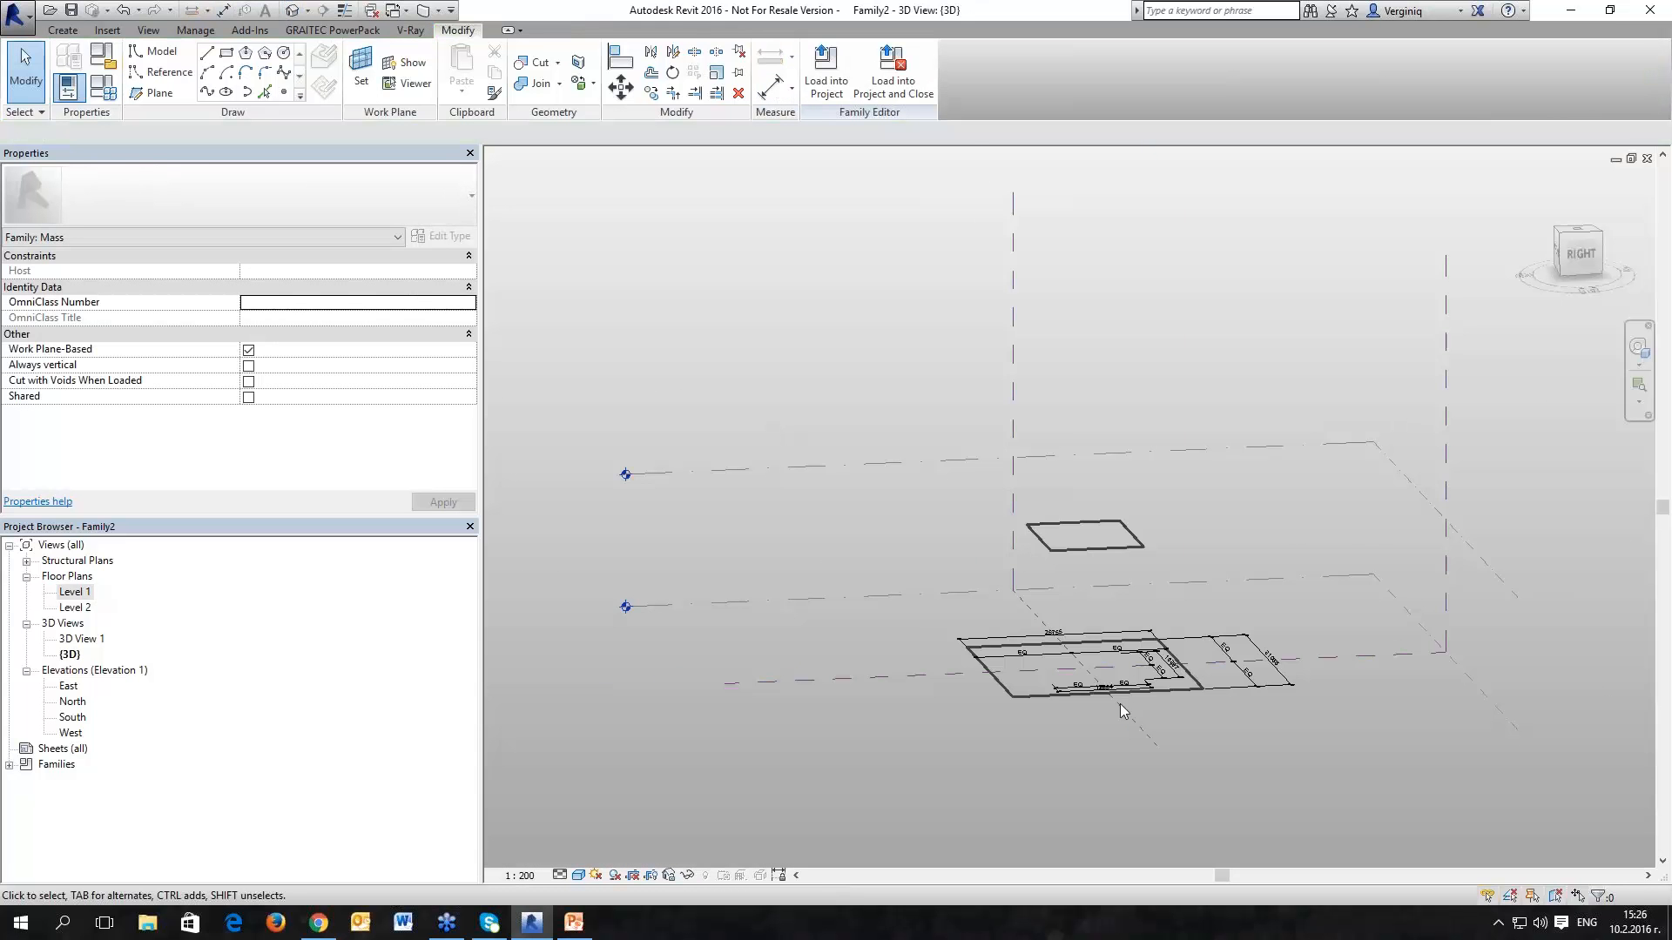
pyautogui.scroll(2, 1078, 686)
pyautogui.keyDown('shift'); pyautogui.moveTo(961, 713); pyautogui.dragTo(954, 398, button='middle'); pyautogui.keyUp('shift')
pyautogui.moveTo(1010, 286); pyautogui.dragTo(775, 241, button='middle')
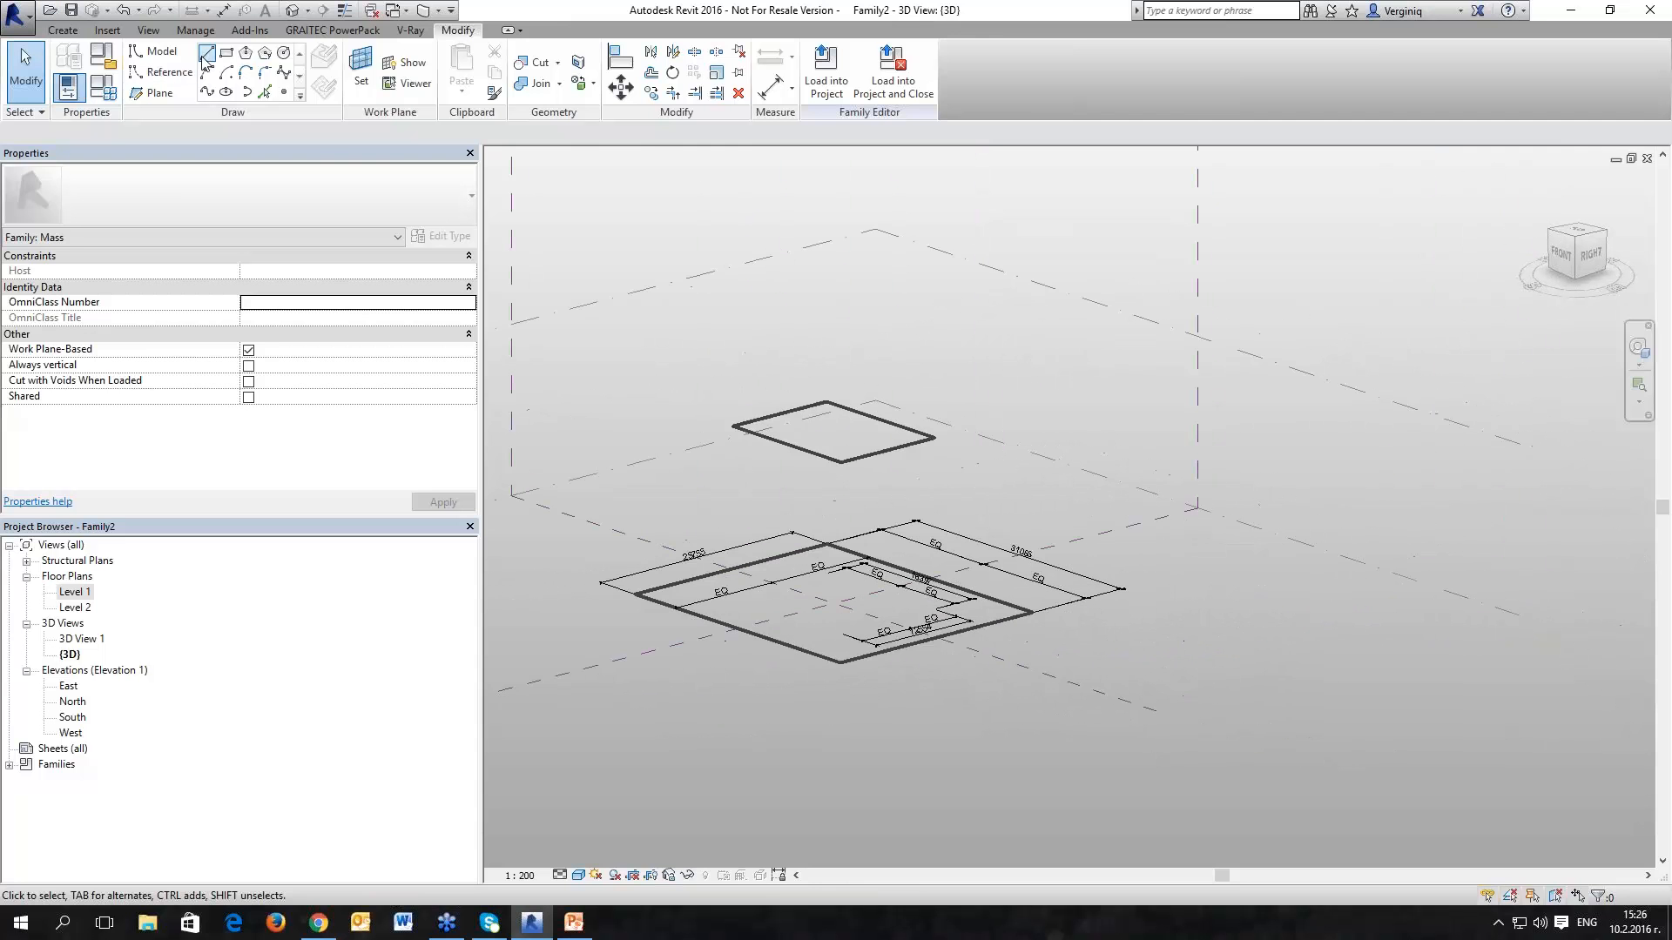
pyautogui.click(175, 58)
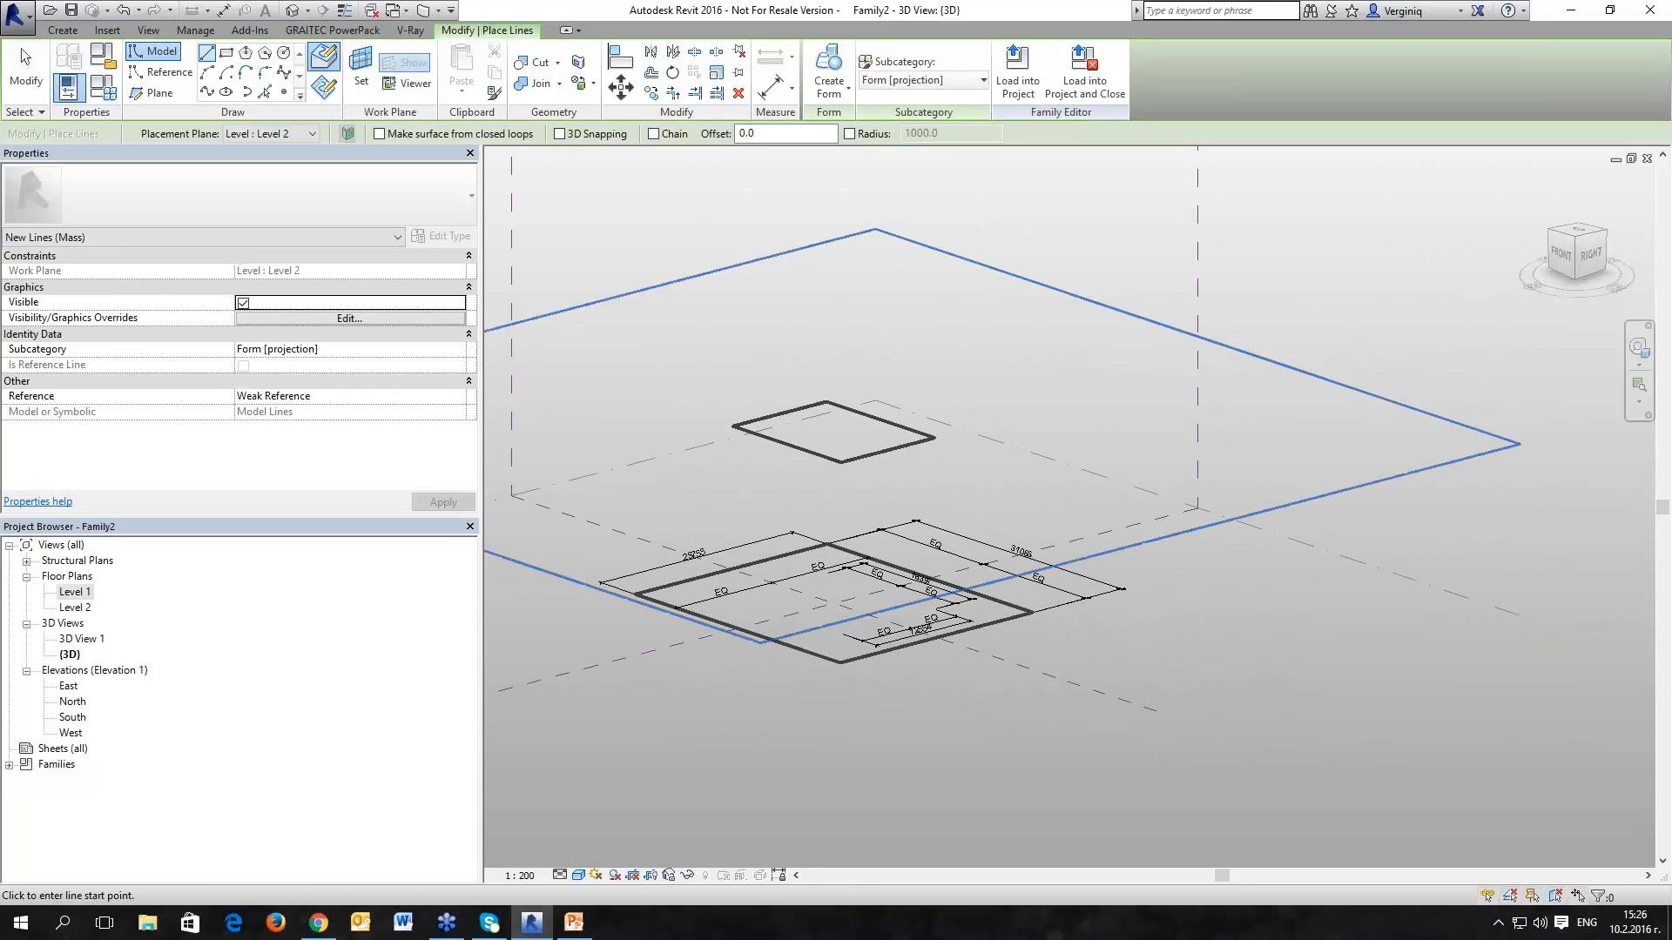
pyautogui.click(560, 134)
pyautogui.click(840, 462)
pyautogui.click(839, 653)
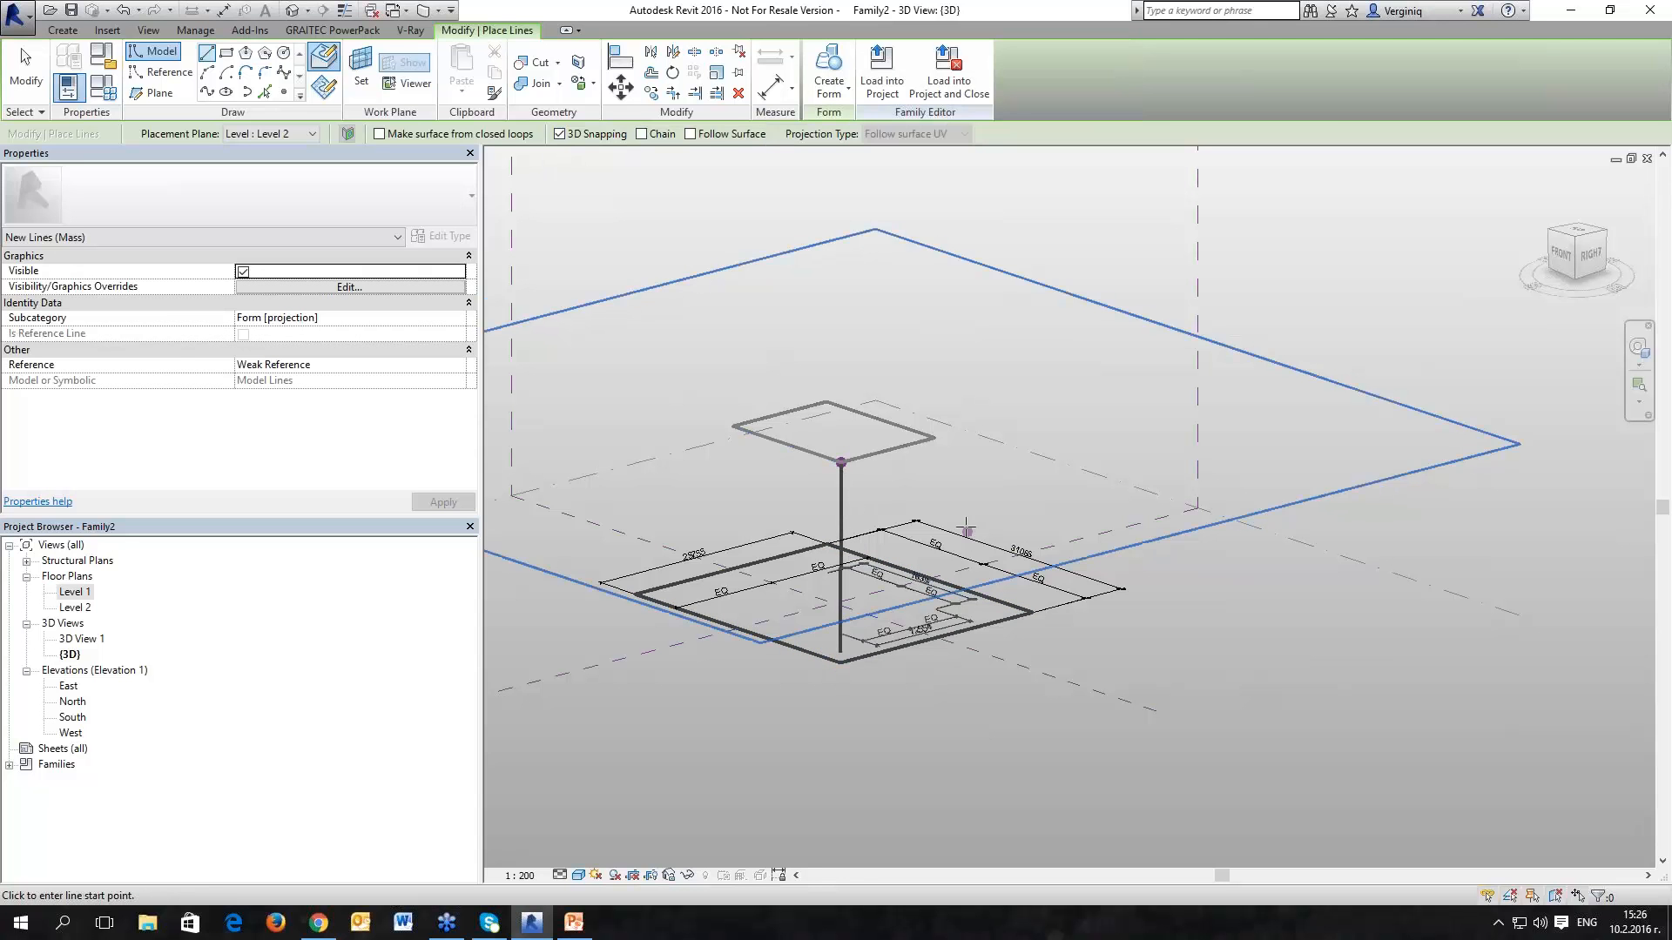
pyautogui.click(934, 438)
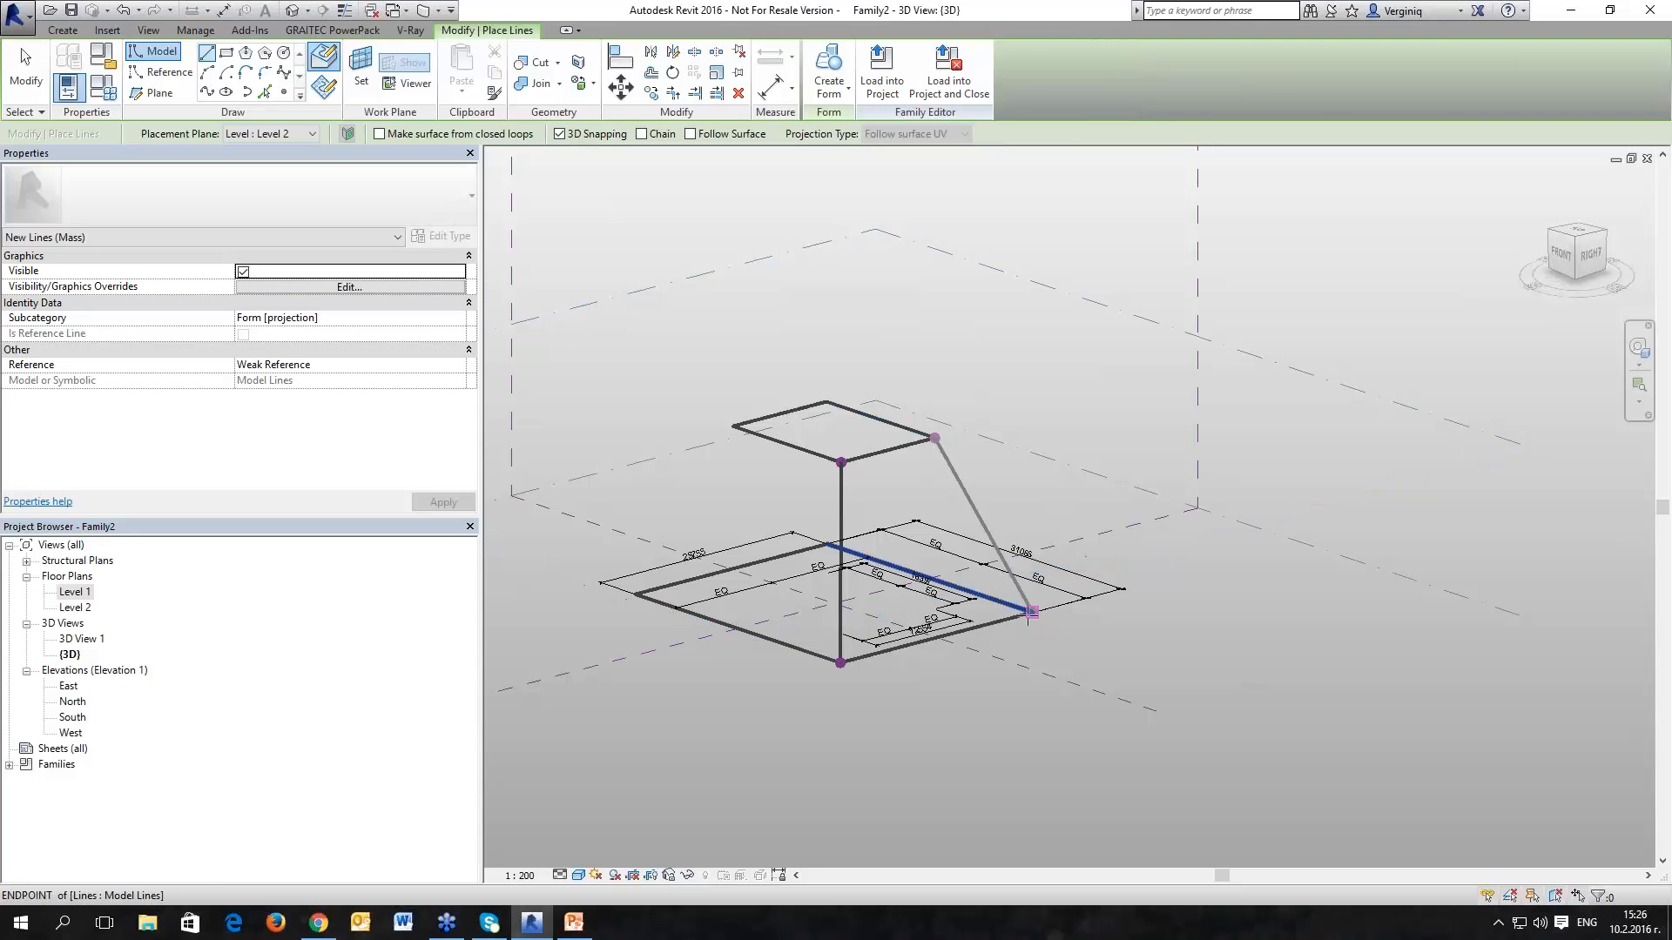
pyautogui.click(1032, 612)
# Step: Draw model lines joining the remaining two corners of the upper rectangle to the matching corners of the outer base rectangle
pyautogui.keyDown('shift'); pyautogui.moveTo(1031, 612); pyautogui.dragTo(671, 471, button='middle'); pyautogui.keyUp('shift')
pyautogui.click(718, 409)
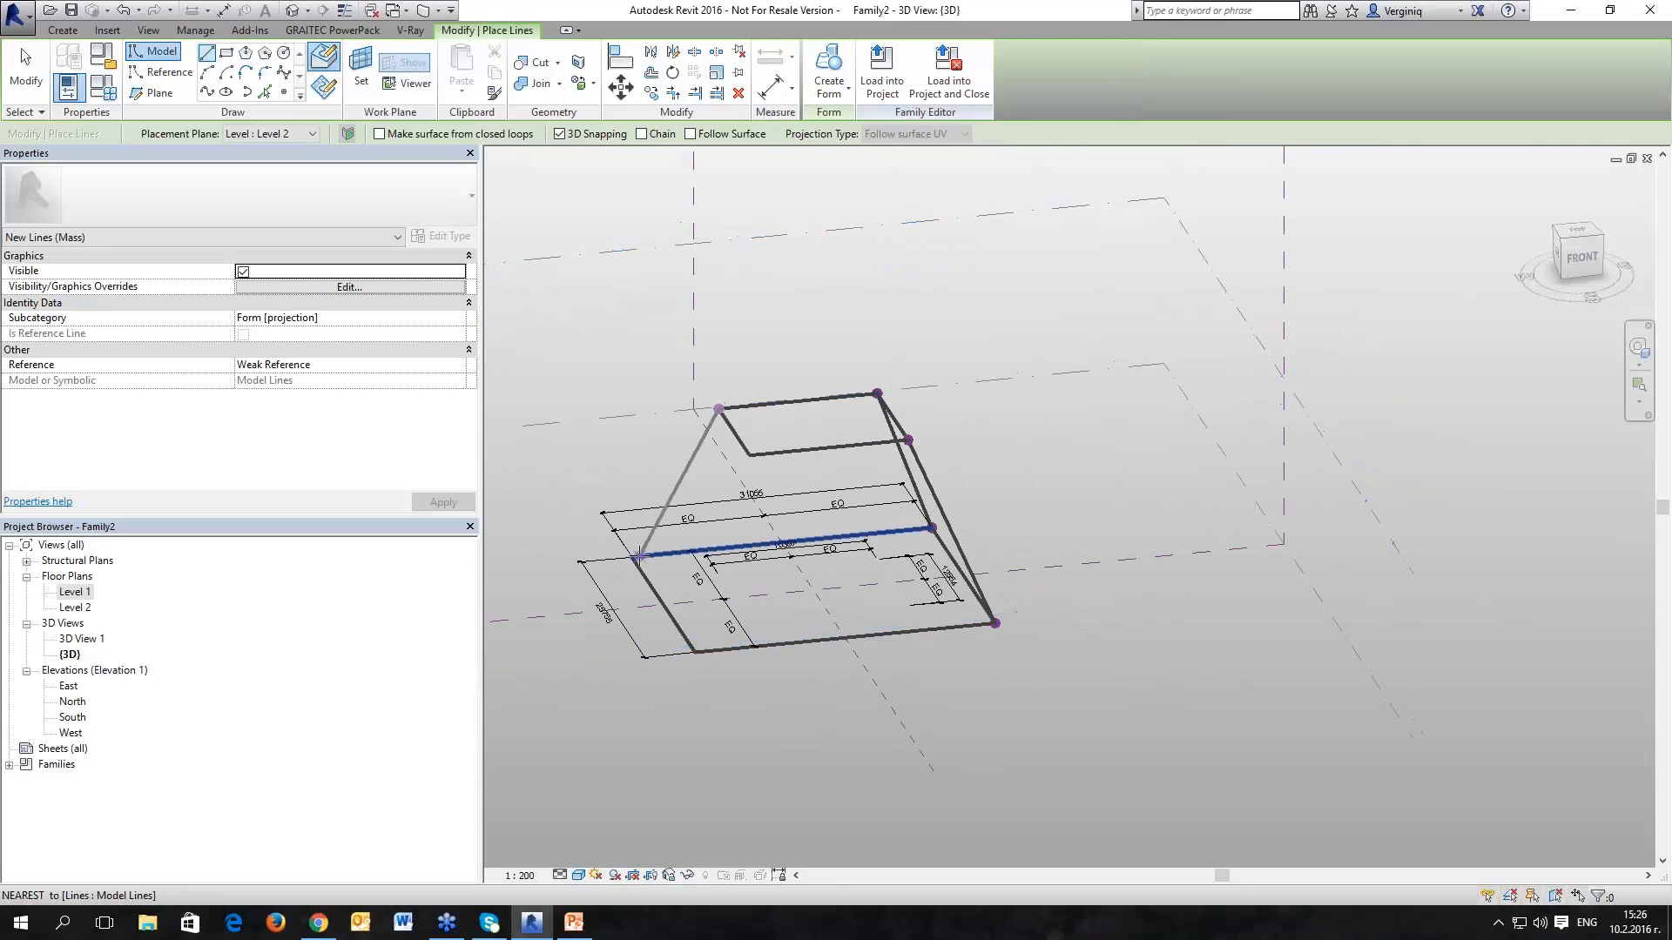
pyautogui.click(633, 556)
pyautogui.click(749, 455)
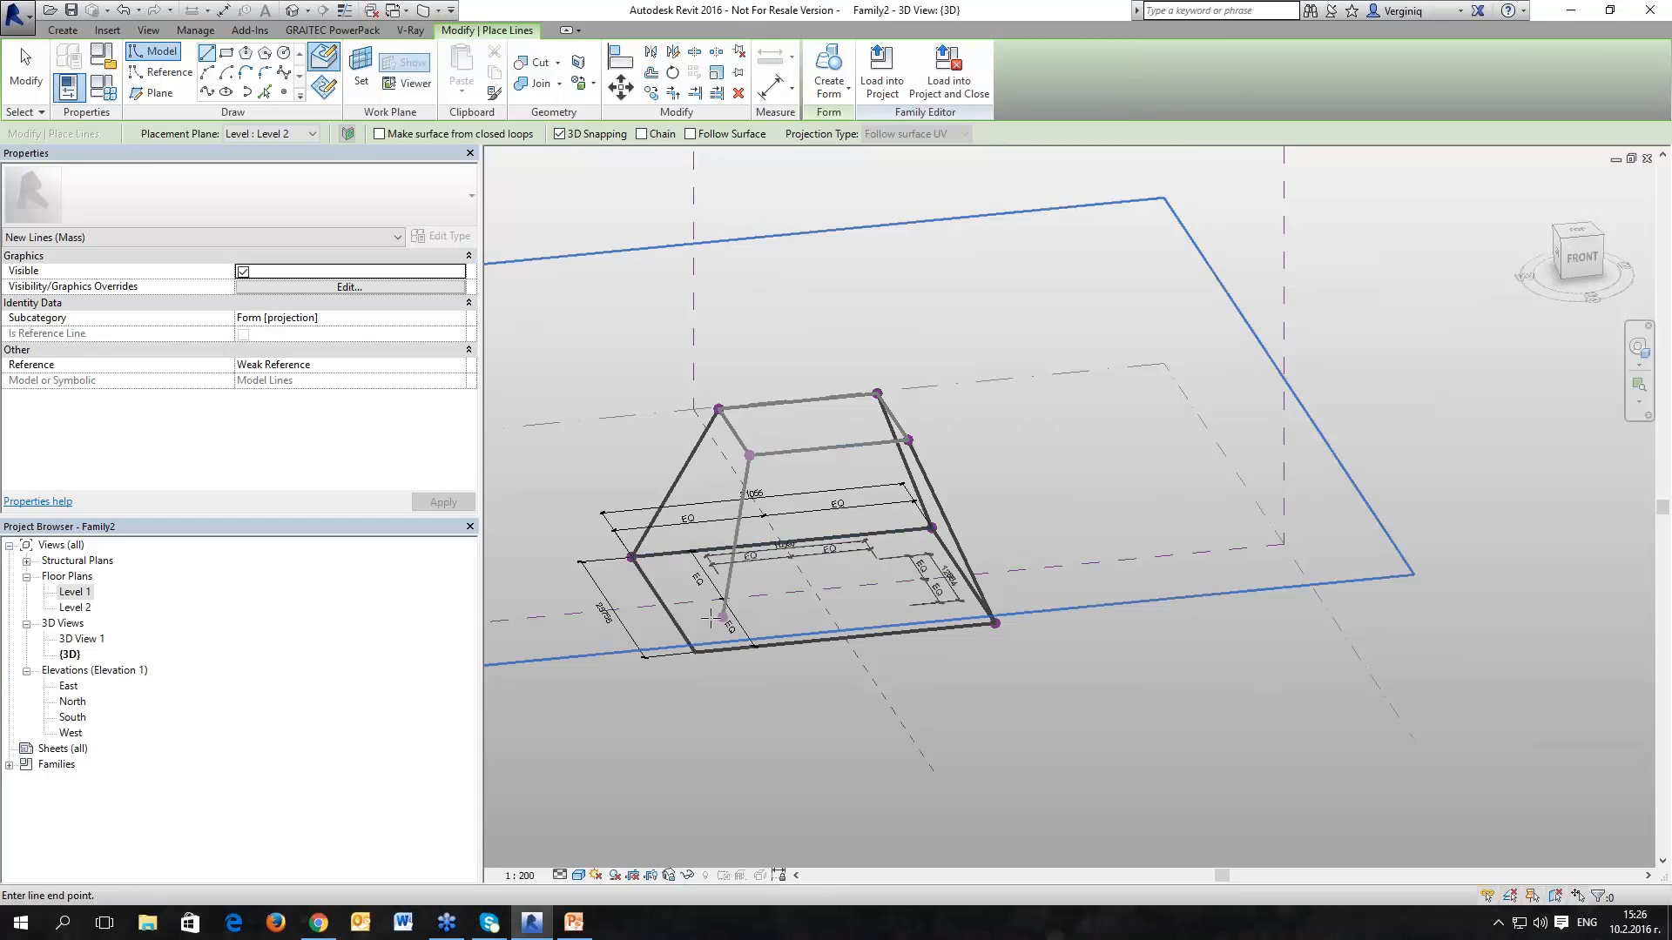
pyautogui.click(695, 651)
# Step: Draw a ring of four model lines connecting the midpoints of the four sloping corner lines
pyautogui.scroll(3, 742, 606)
pyautogui.click(713, 526)
pyautogui.click(1061, 492)
pyautogui.click(713, 526)
pyautogui.click(640, 417)
pyautogui.scroll(-3, 676, 497)
pyautogui.keyDown('shift'); pyautogui.moveTo(671, 567); pyautogui.dragTo(1193, 566, button='middle'); pyautogui.keyUp('shift')
pyautogui.click(817, 542)
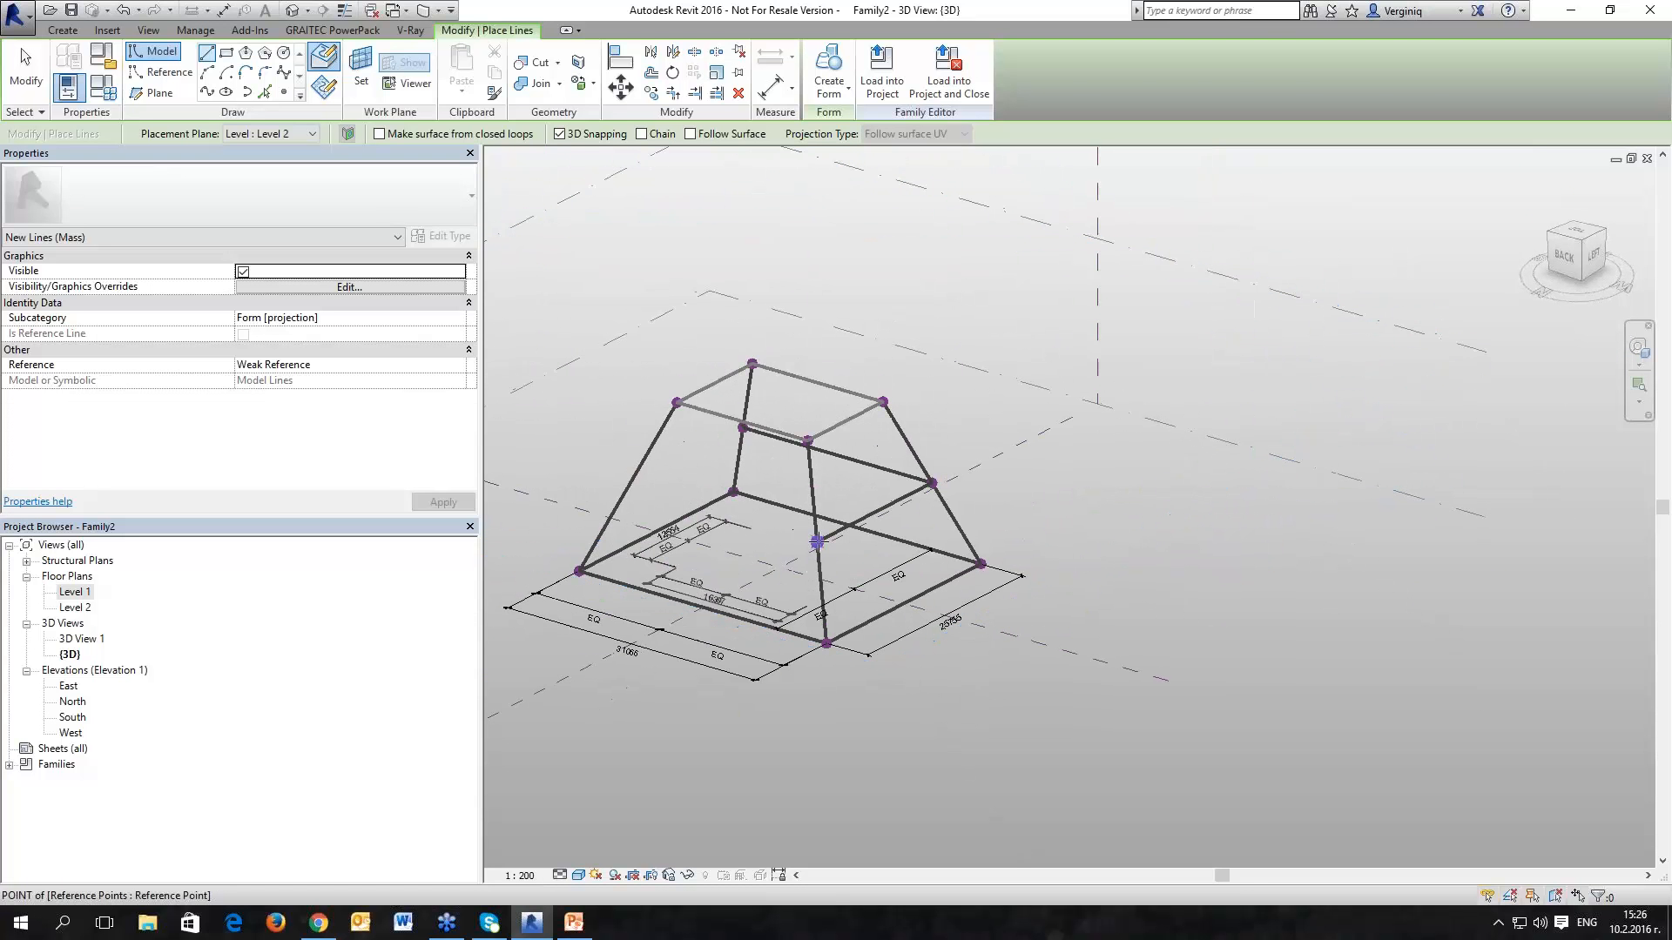
pyautogui.click(638, 495)
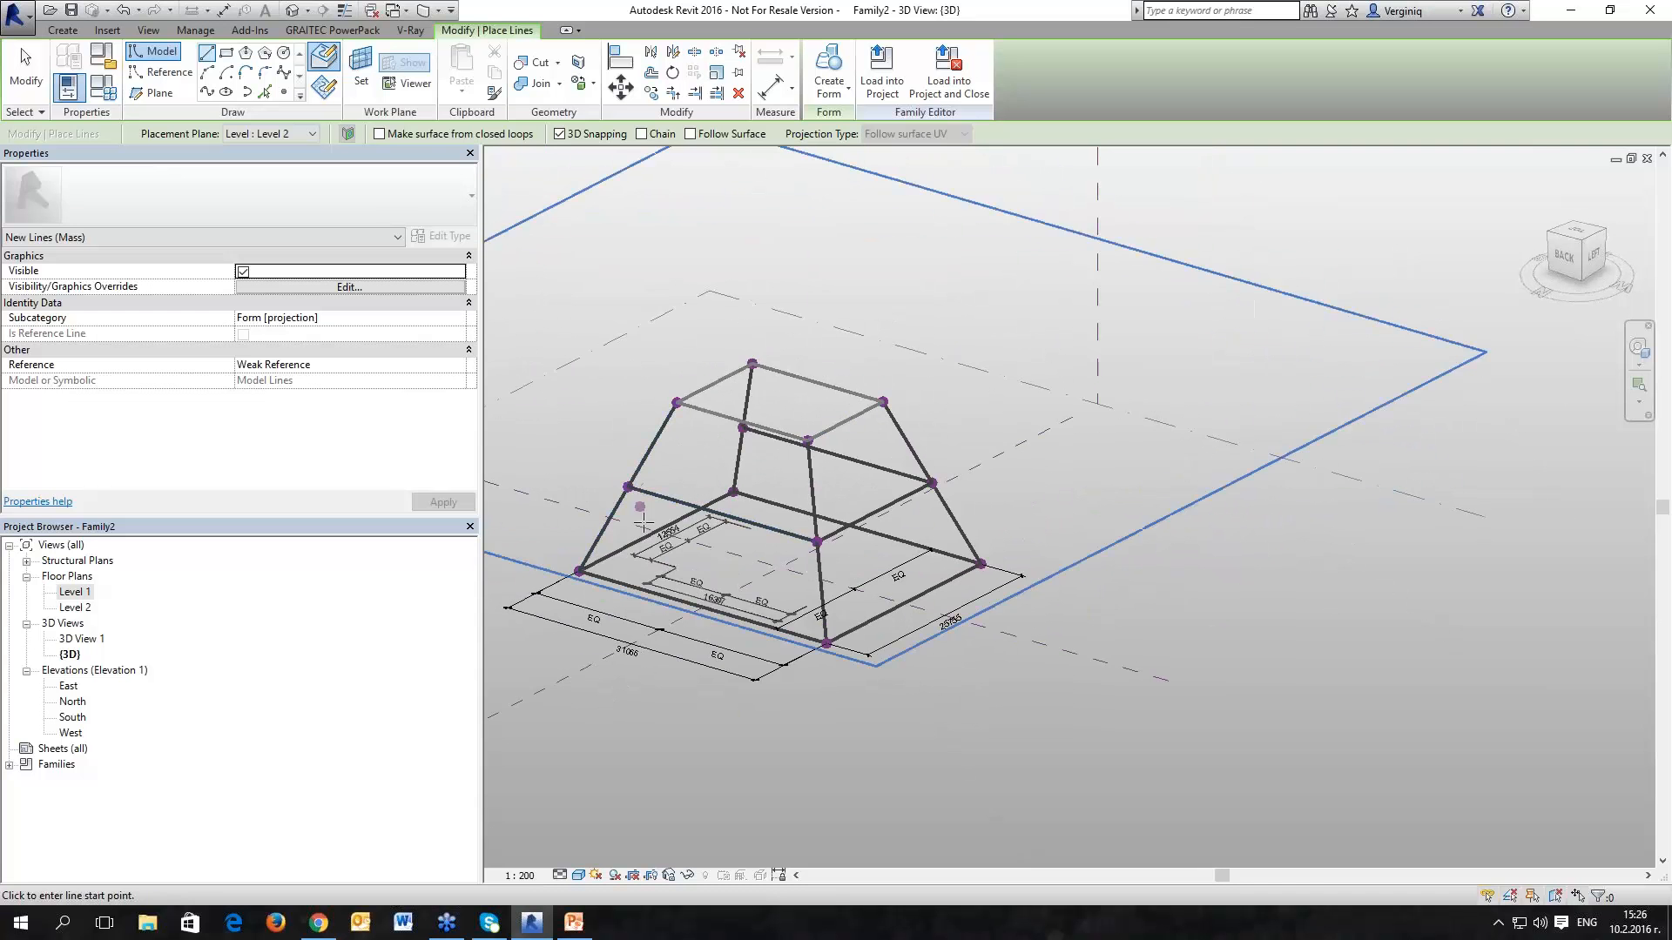
pyautogui.keyDown('shift'); pyautogui.moveTo(643, 570); pyautogui.dragTo(1150, 515, button='middle'); pyautogui.keyUp('shift')
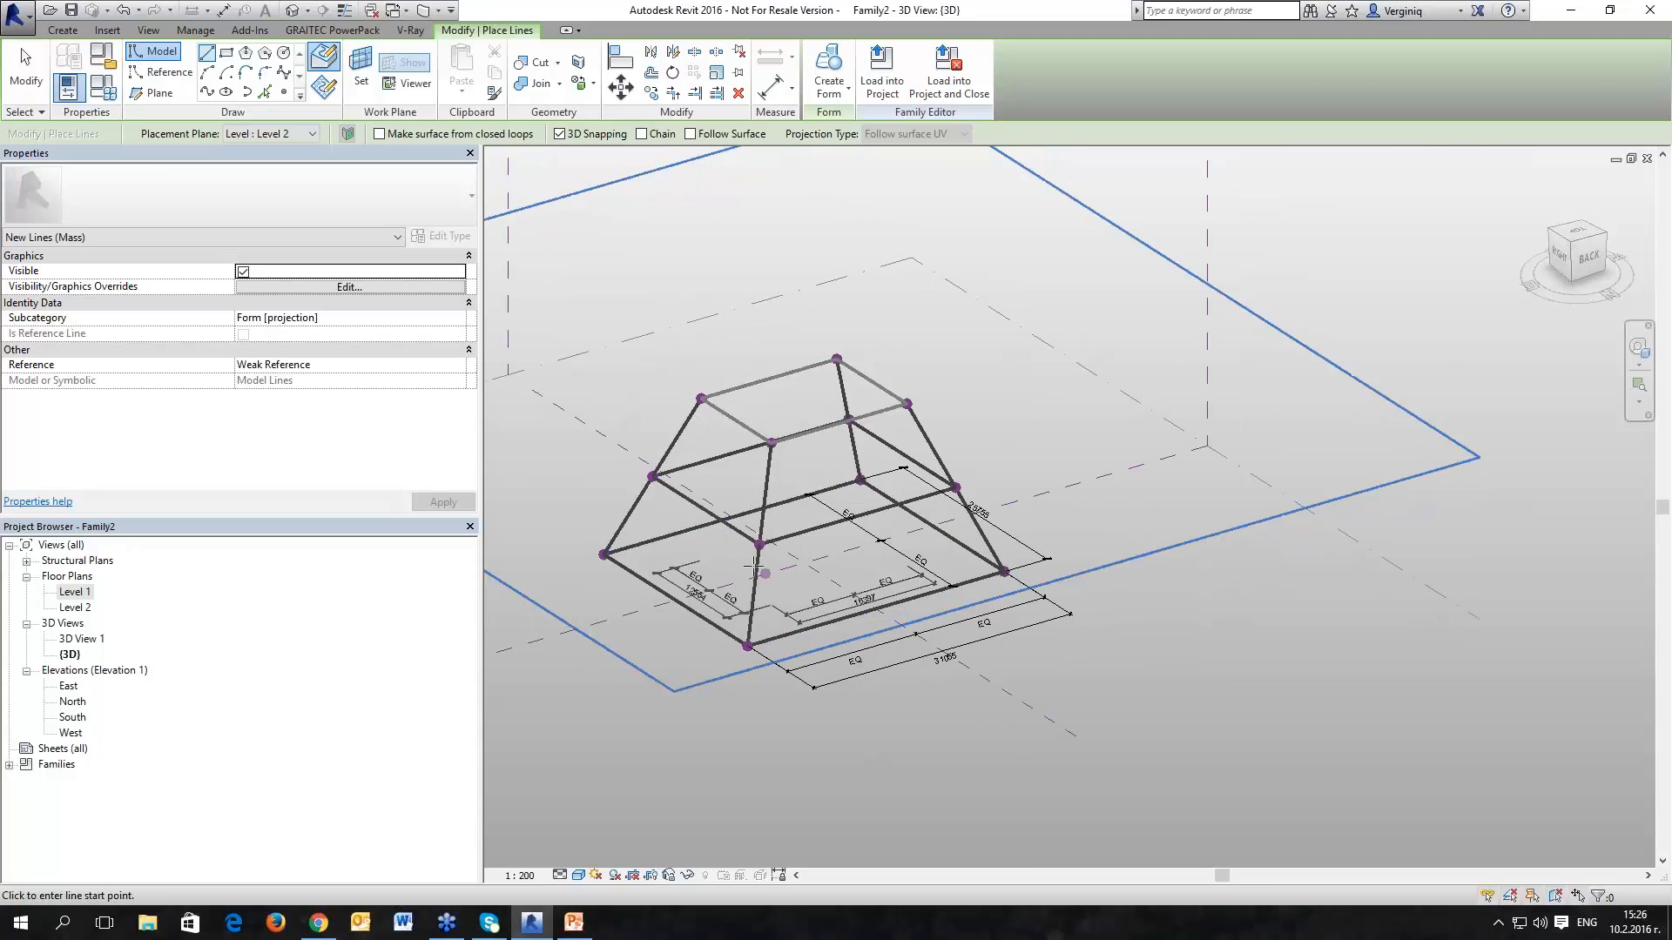
pyautogui.press('Escape')
pyautogui.moveTo(698, 552)
pyautogui.mouseDown(button='middle')
pyautogui.moveTo(665, 518)
pyautogui.moveTo(685, 544)
pyautogui.mouseUp(button='middle')
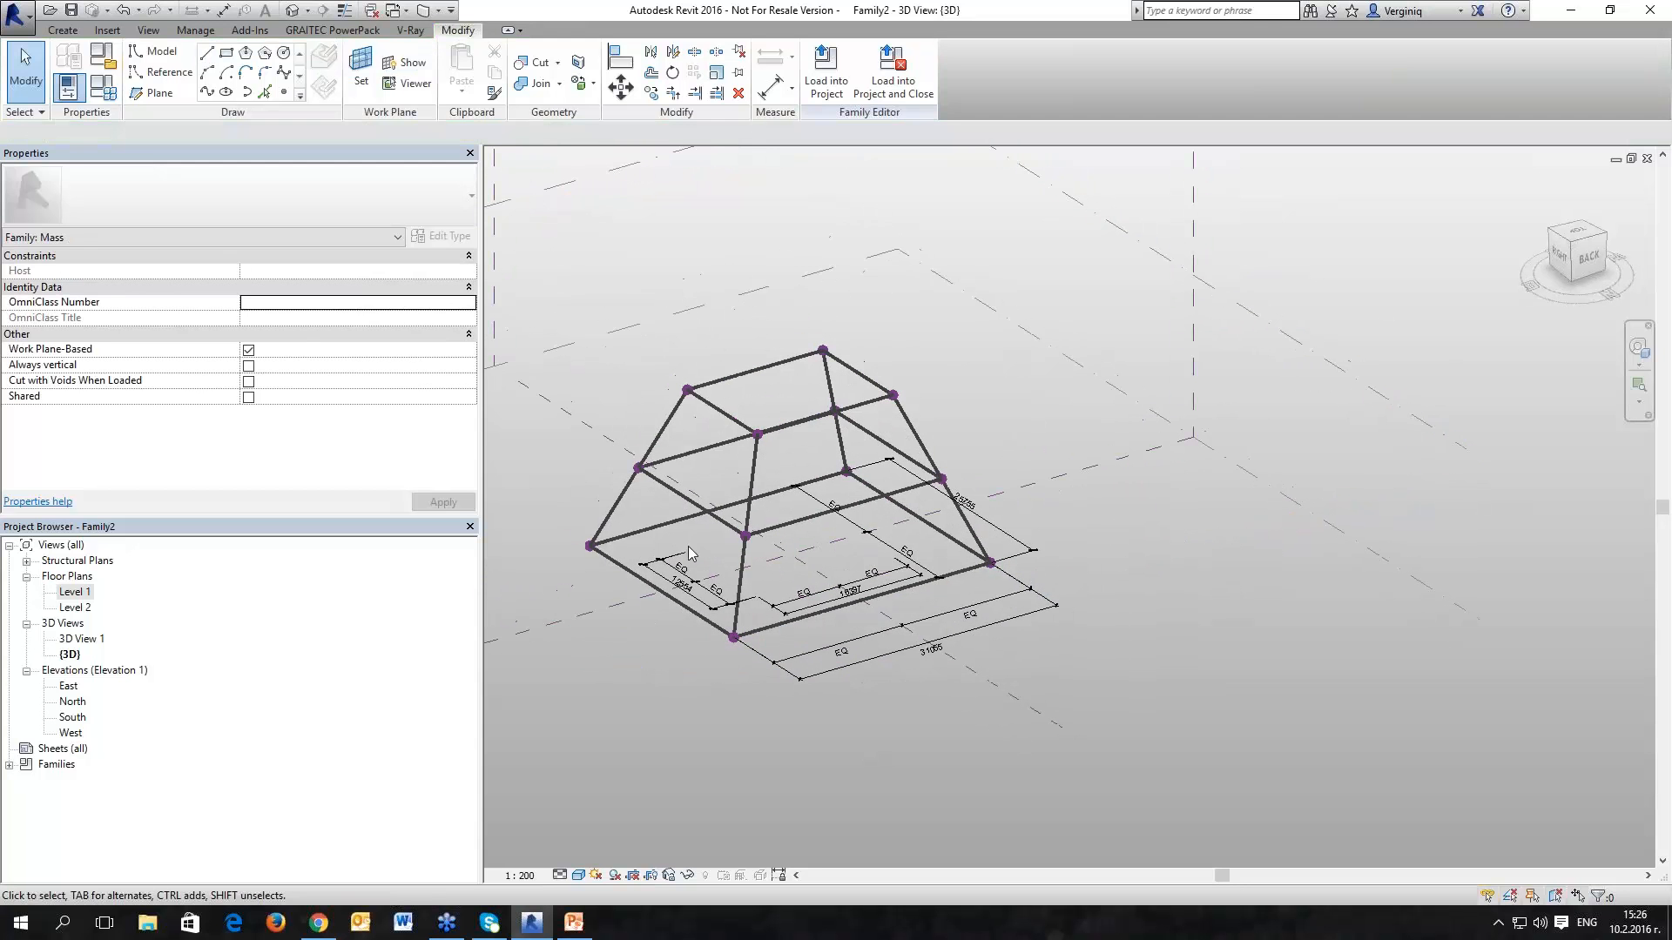
# Step: Draw crossing diagonal model lines in the upper and lower panels of the frame's two opposite short end faces
pyautogui.click(155, 51)
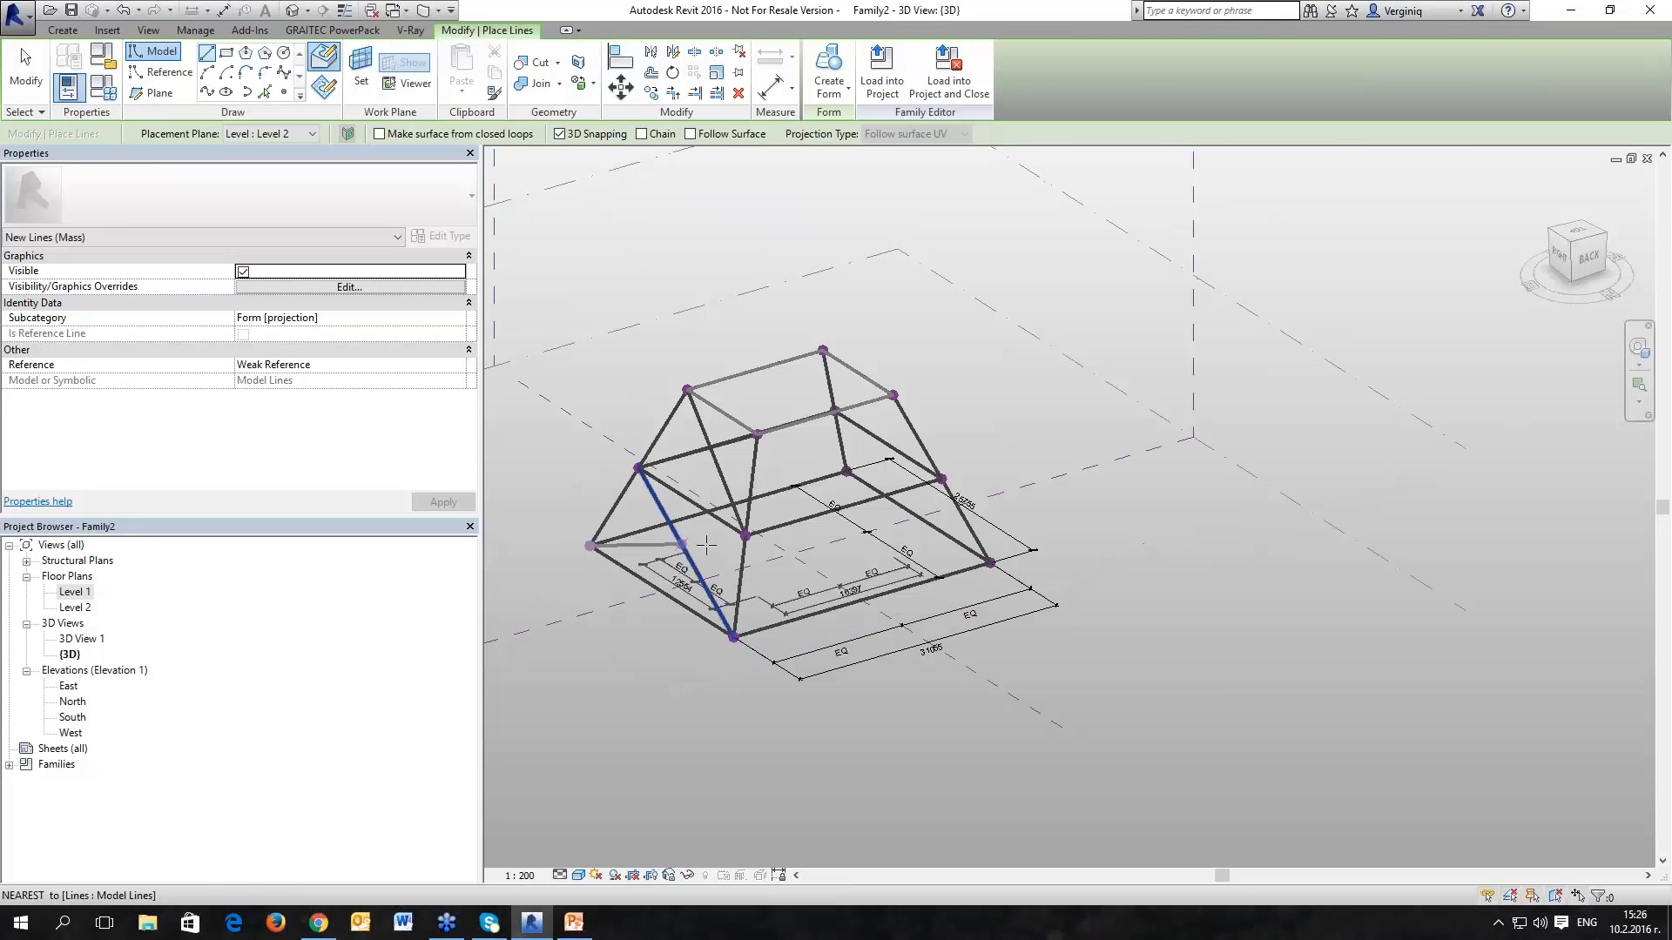
pyautogui.keyDown('shift'); pyautogui.moveTo(591, 546); pyautogui.dragTo(645, 601, button='middle'); pyautogui.keyUp('shift')
pyautogui.click(736, 431)
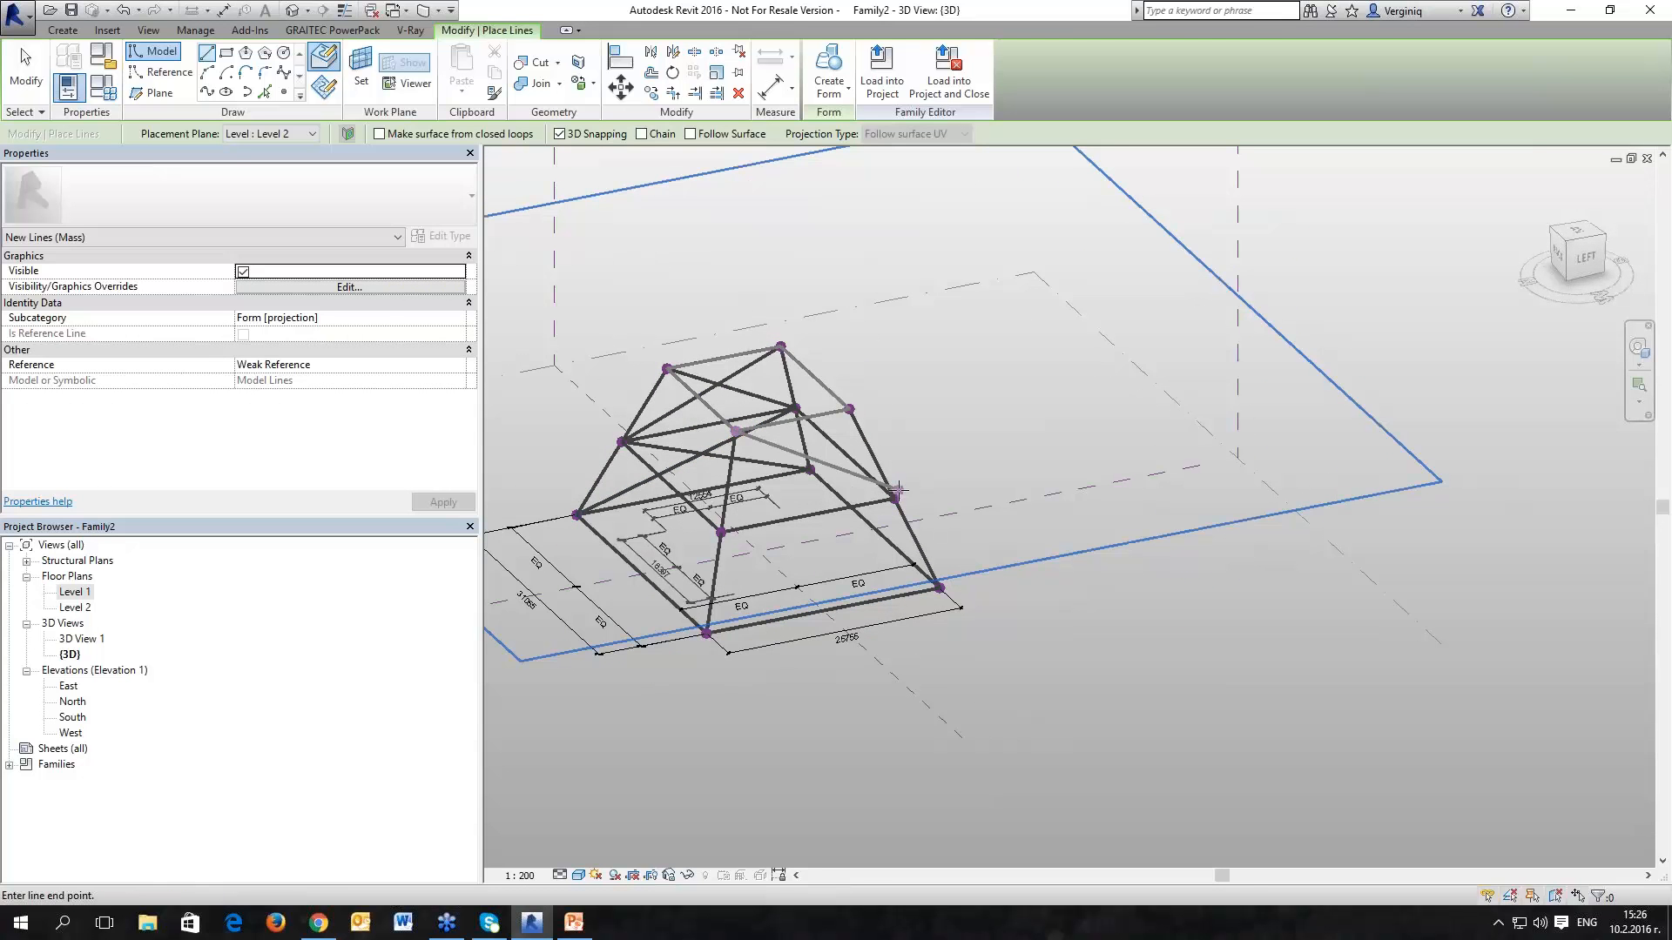
pyautogui.click(849, 408)
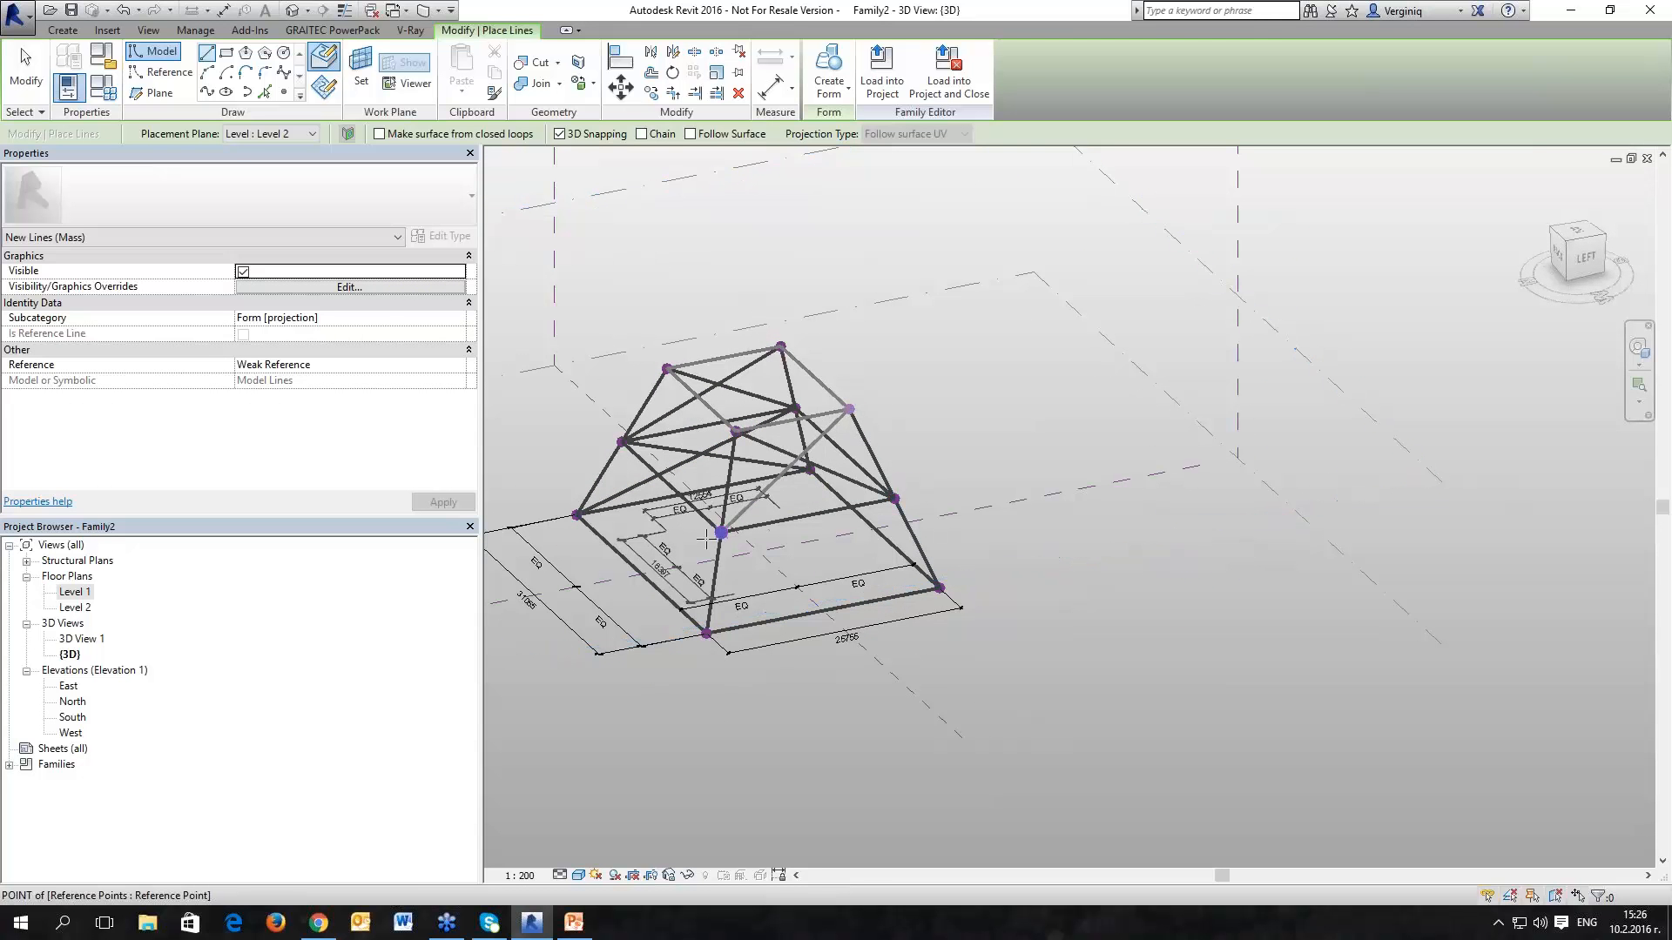
pyautogui.click(721, 532)
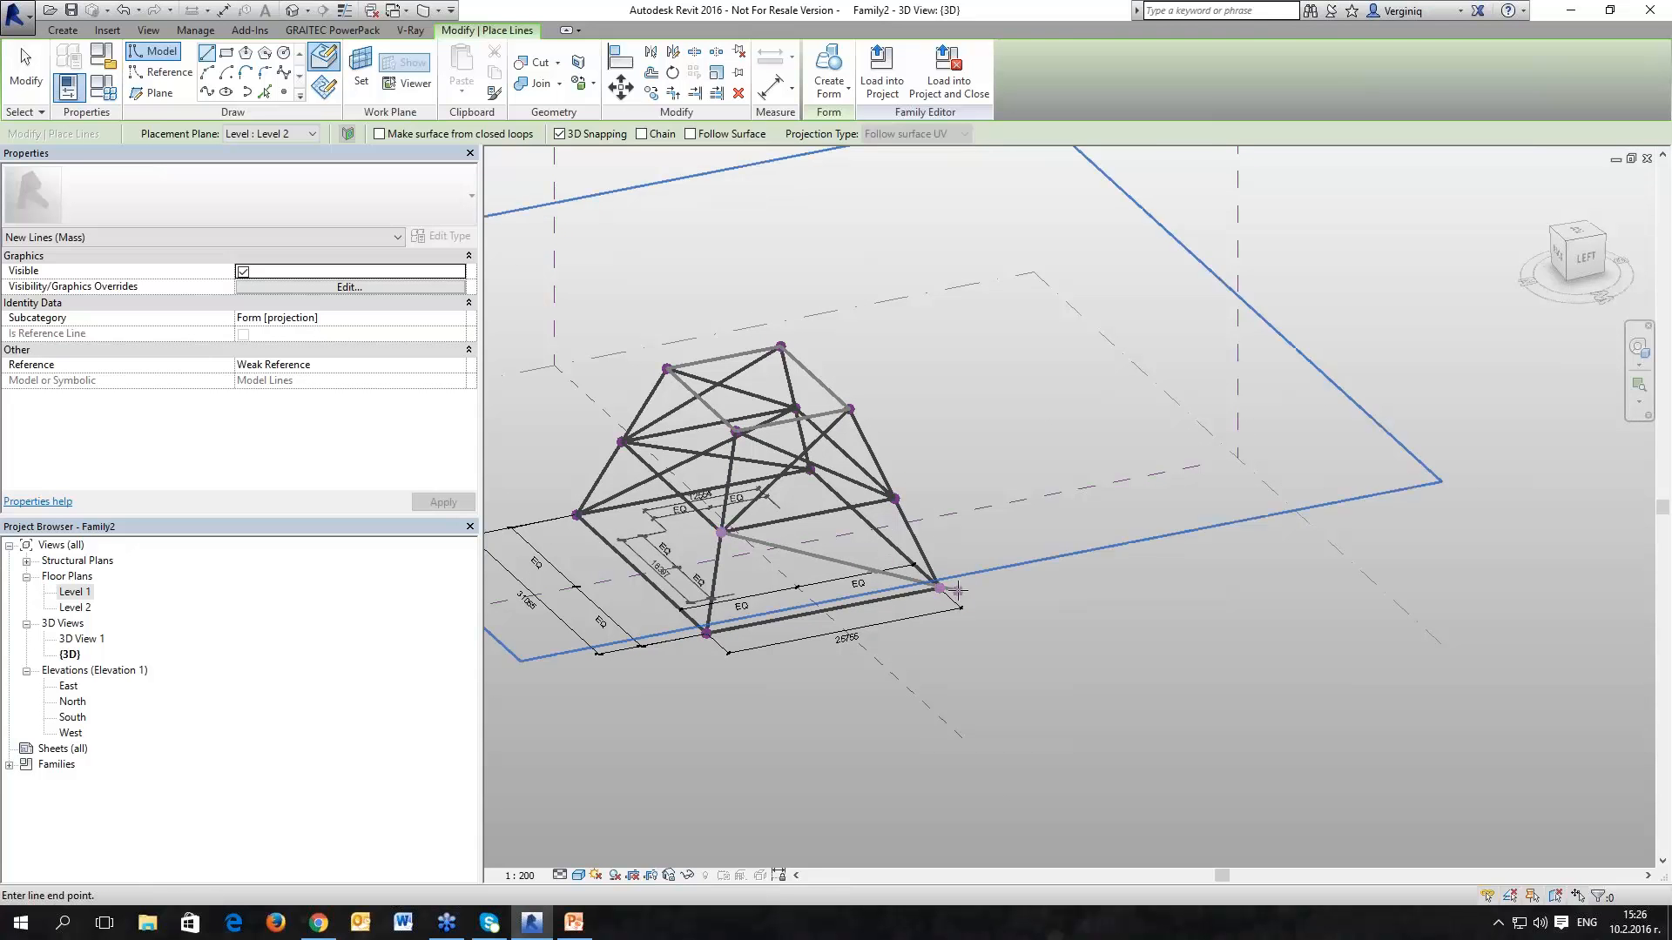
pyautogui.click(940, 587)
pyautogui.click(894, 499)
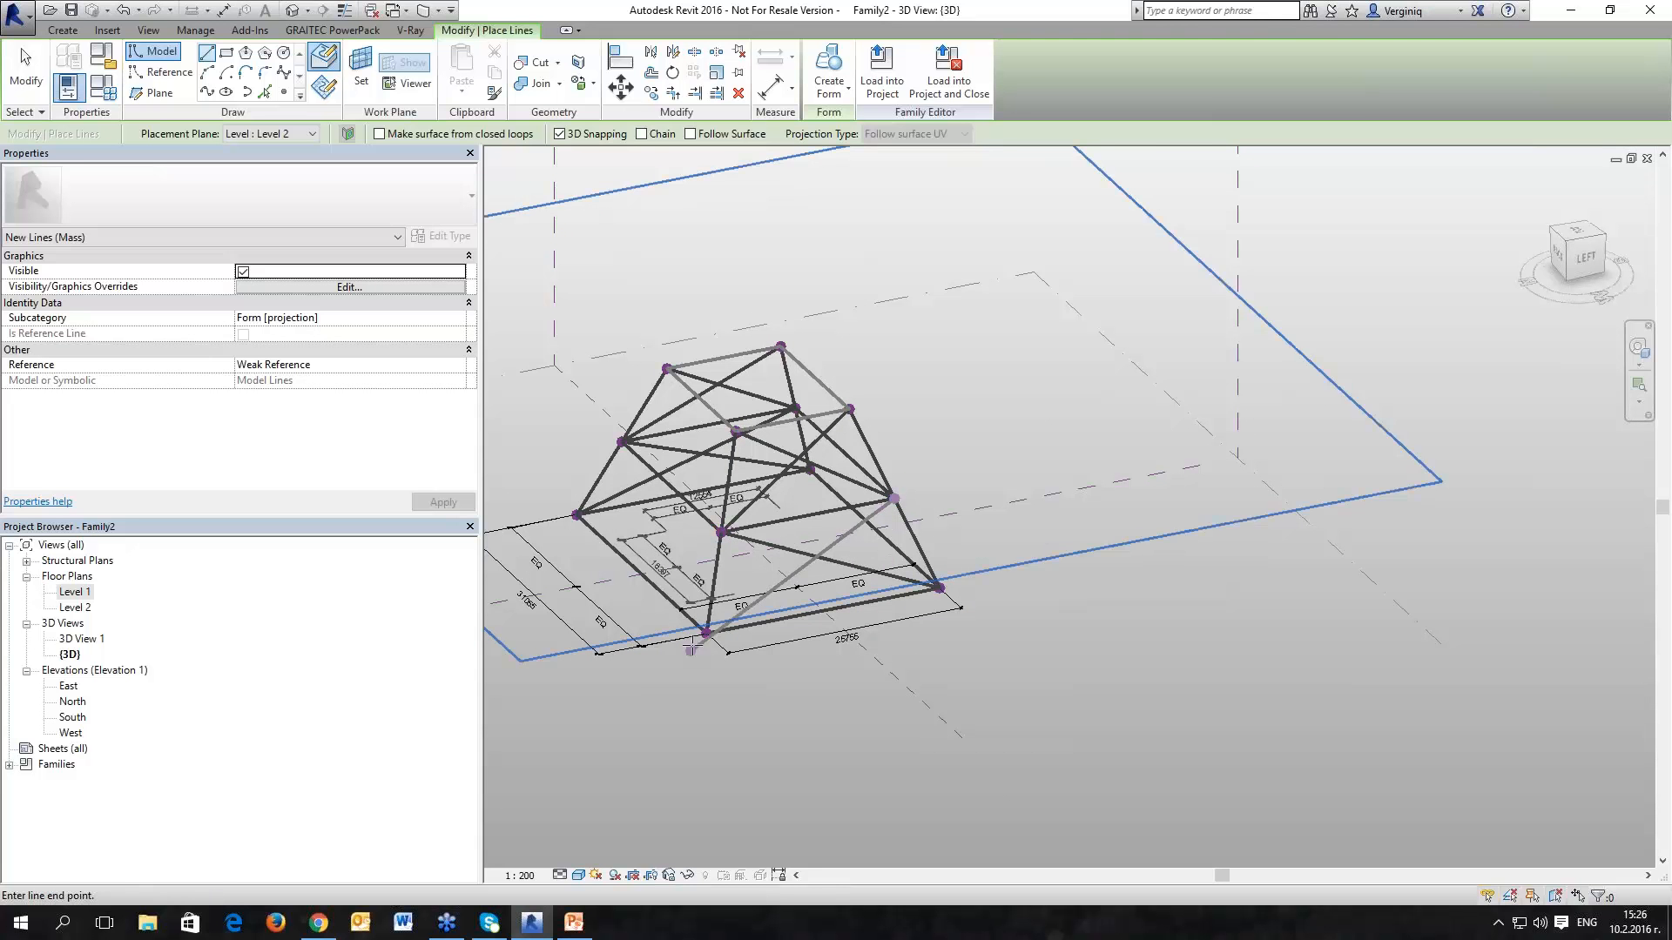
pyautogui.click(706, 633)
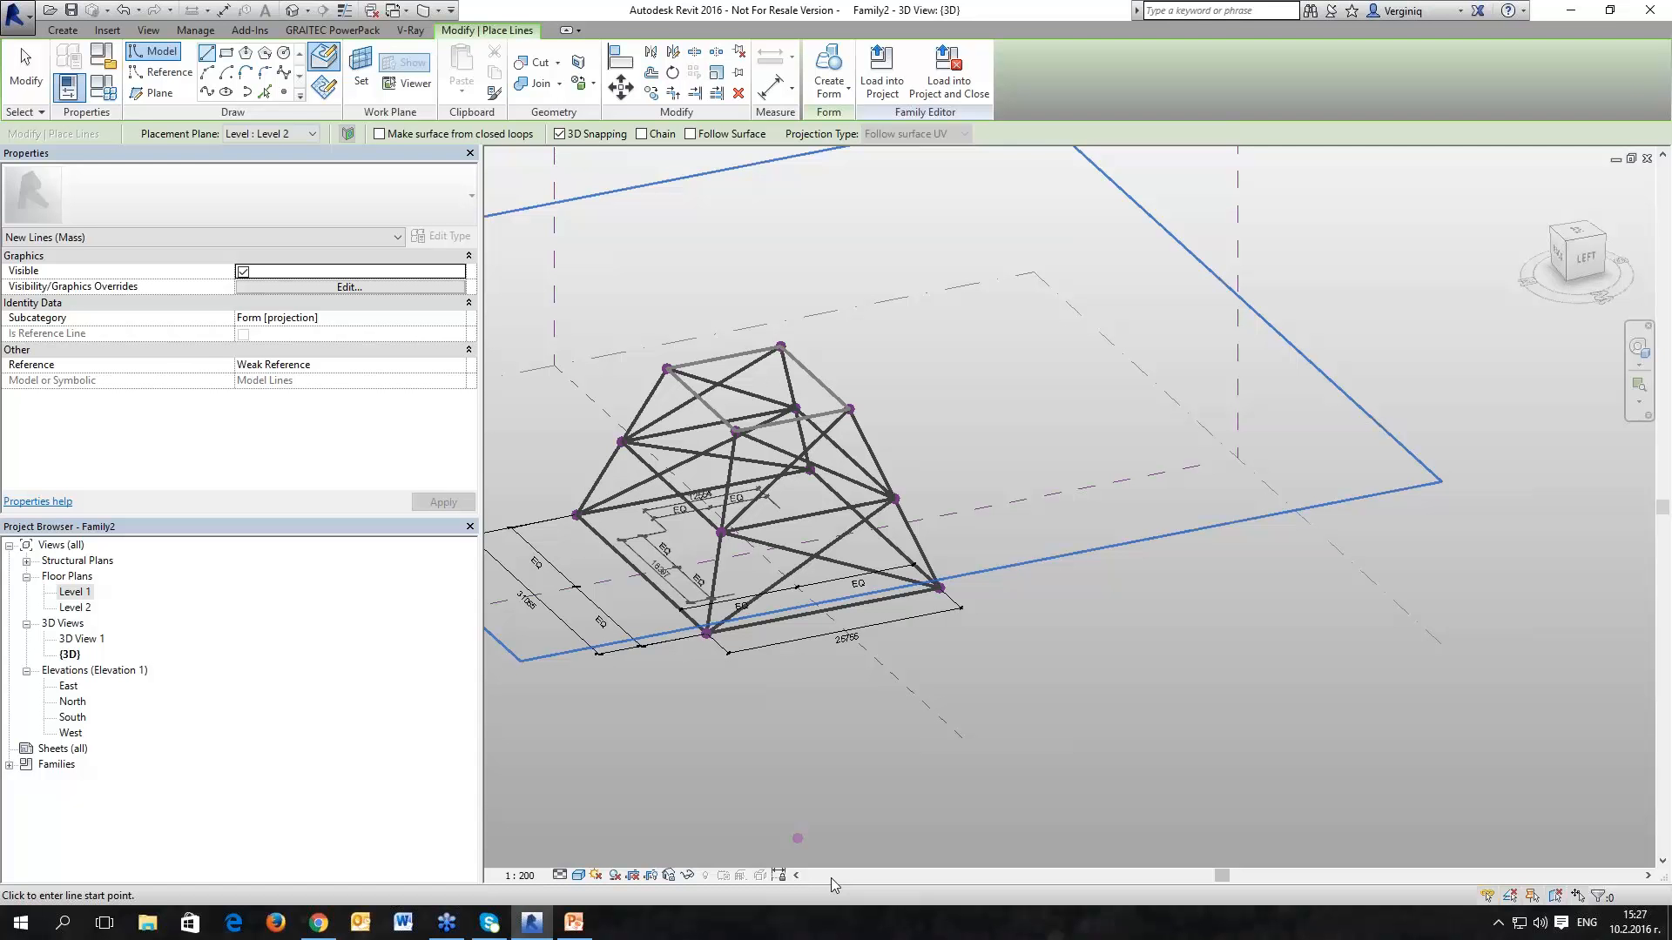
pyautogui.press('Escape')
pyautogui.press('Escape')
# Step: Load the wireframe mass family into Project1 and open the Site structural plan
pyautogui.moveTo(791, 746)
pyautogui.keyDown('shift'); pyautogui.mouseDown(button='middle')
pyautogui.moveTo(967, 640)
pyautogui.moveTo(940, 611)
pyautogui.moveTo(936, 627)
pyautogui.moveTo(599, 740)
pyautogui.moveTo(799, 768)
pyautogui.mouseUp(button='middle'); pyautogui.keyUp('shift')
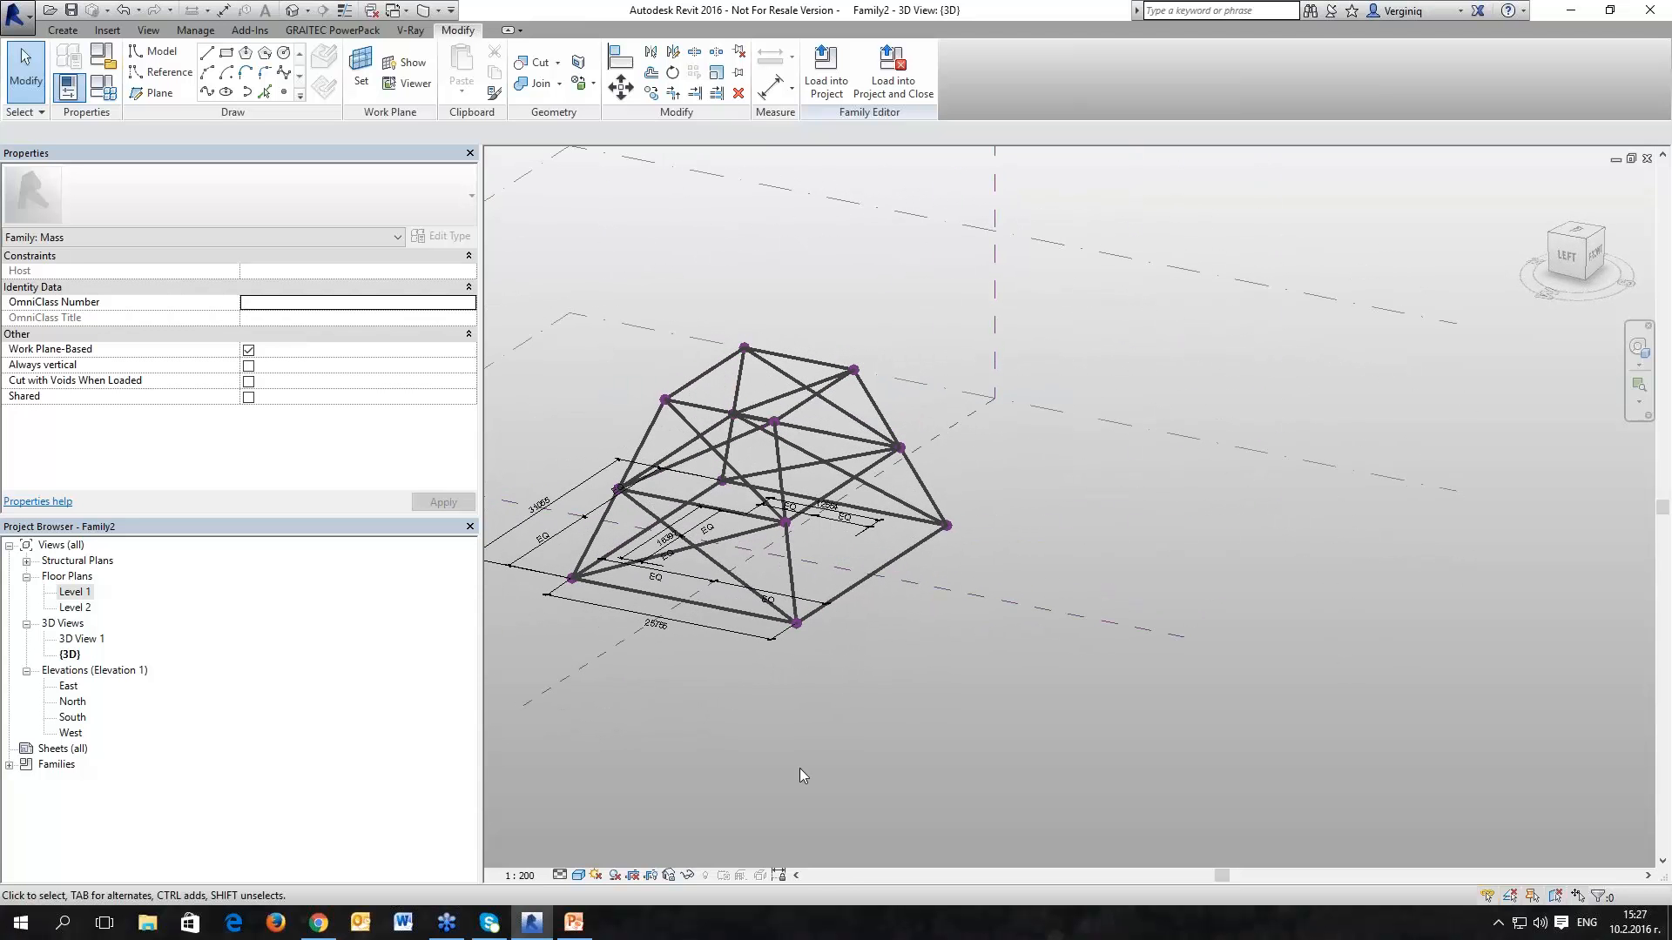
pyautogui.keyDown('shift'); pyautogui.moveTo(813, 705); pyautogui.dragTo(1108, 709, button='middle'); pyautogui.keyUp('shift')
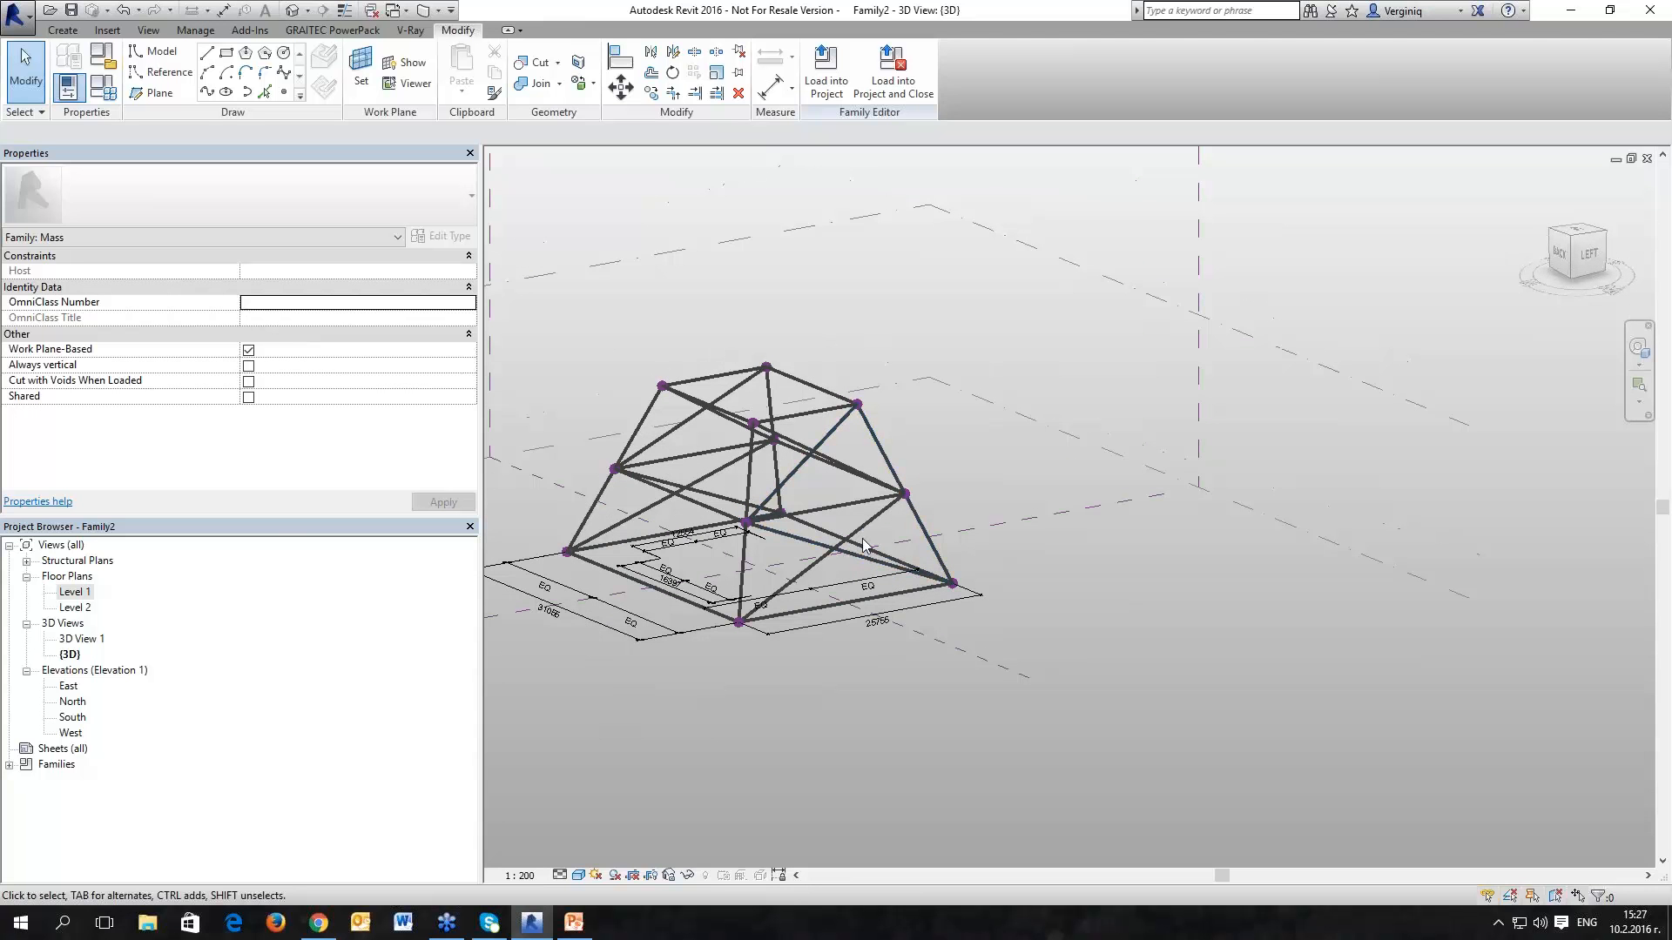
pyautogui.click(825, 74)
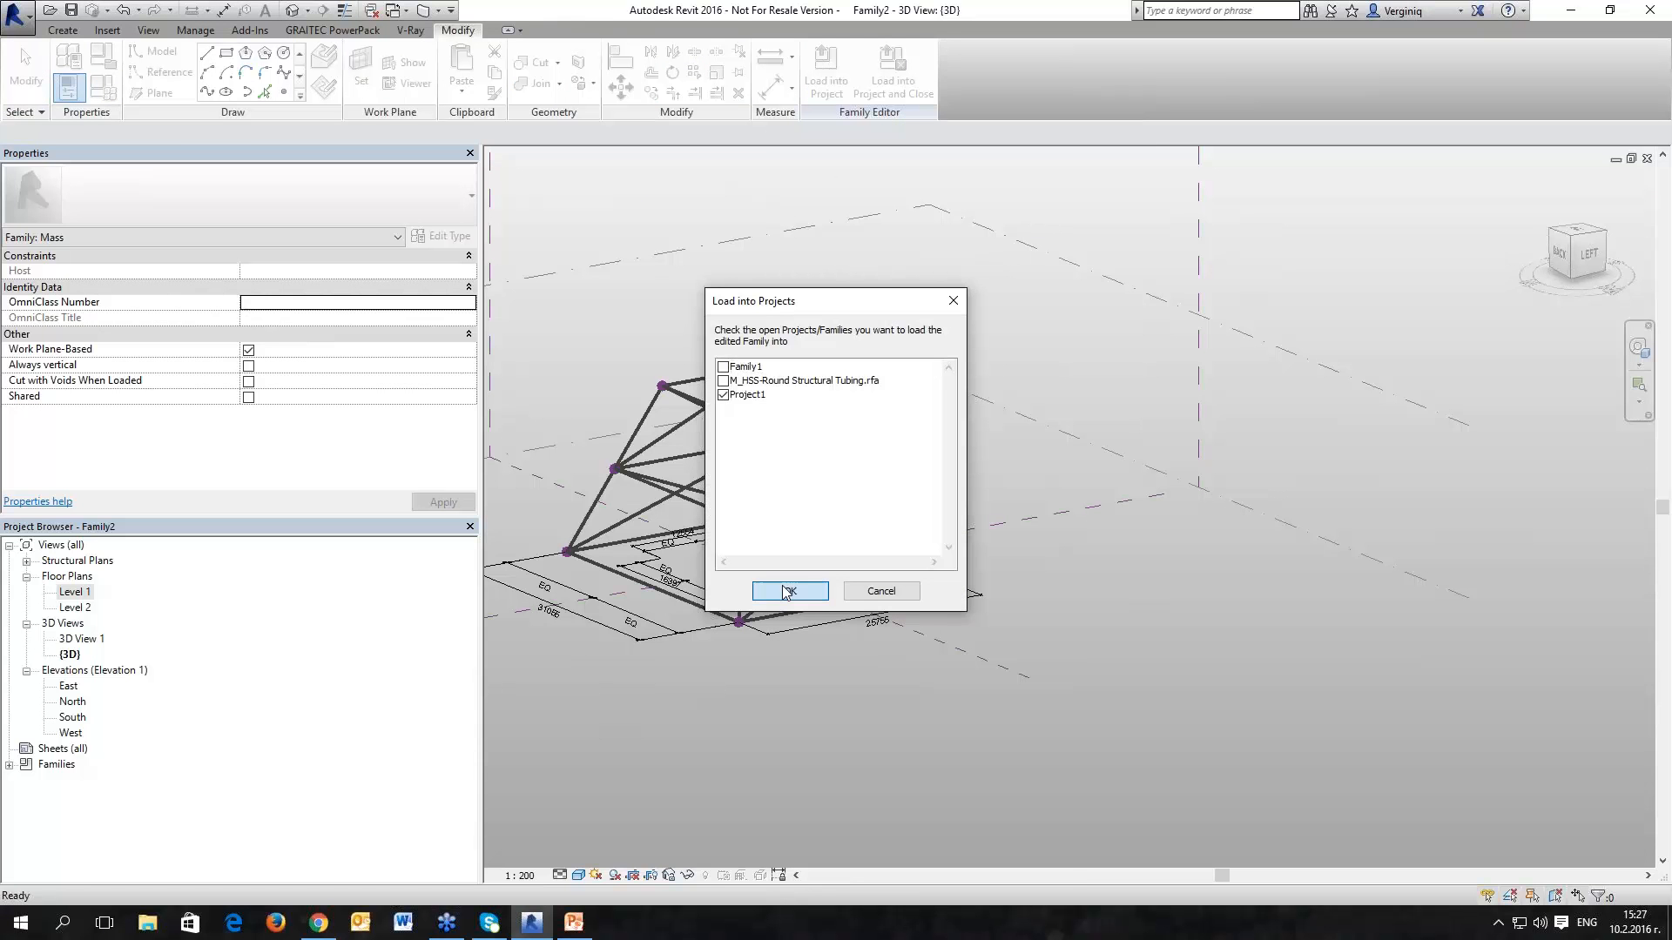
pyautogui.click(789, 591)
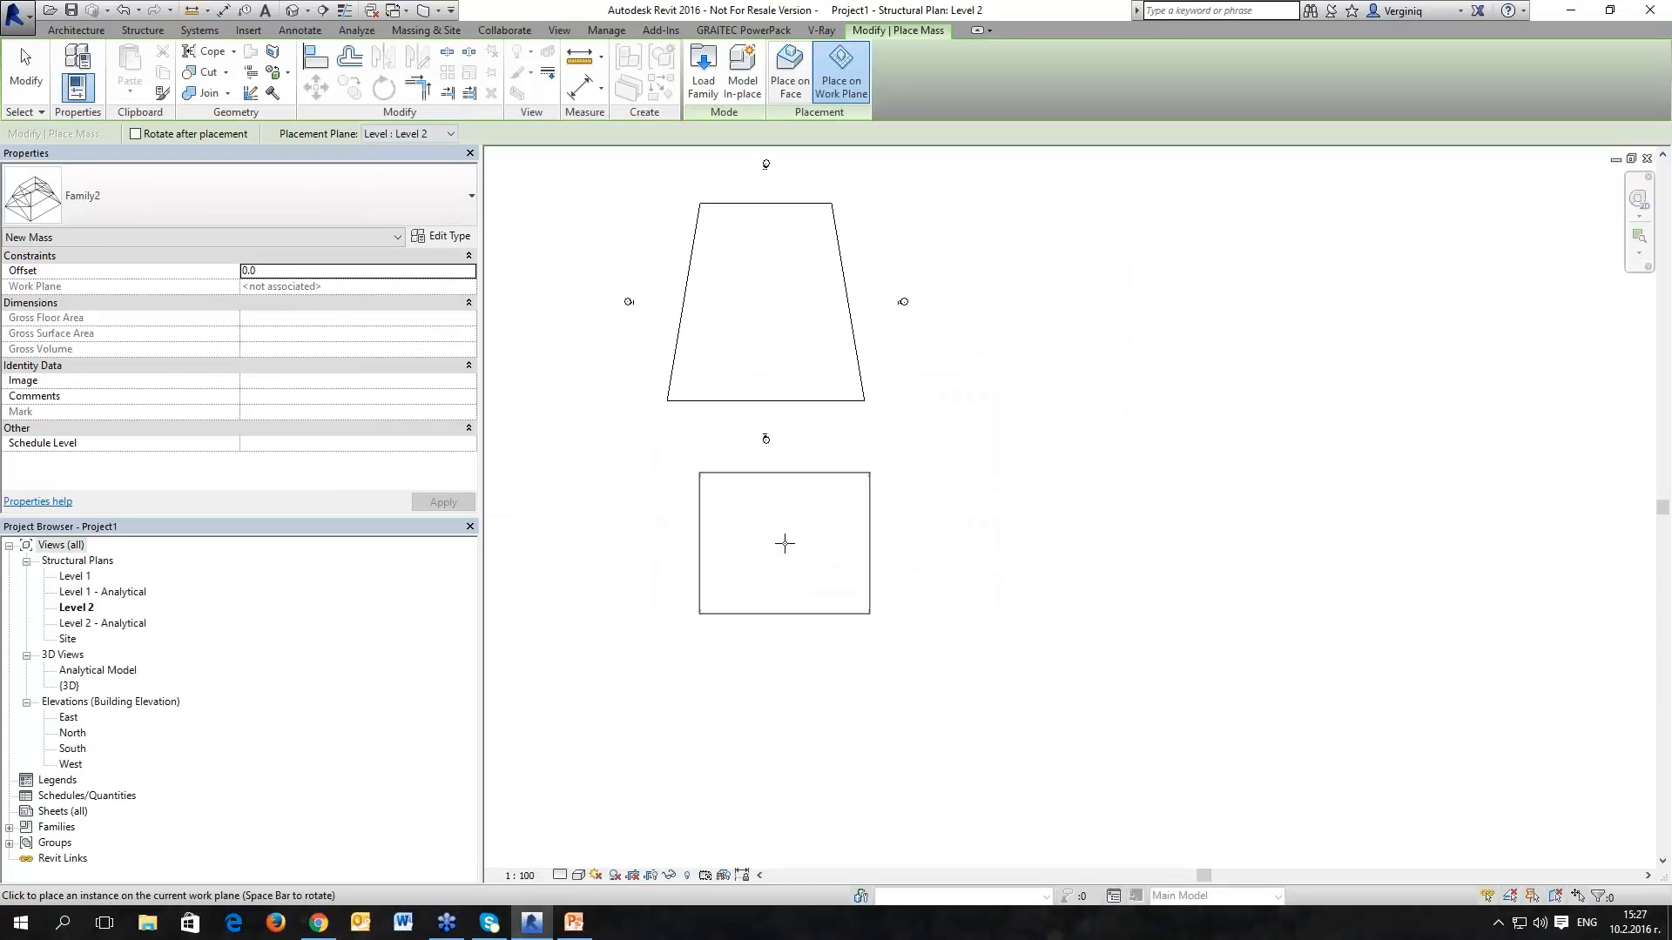
pyautogui.click(77, 646)
pyautogui.doubleClick(67, 639)
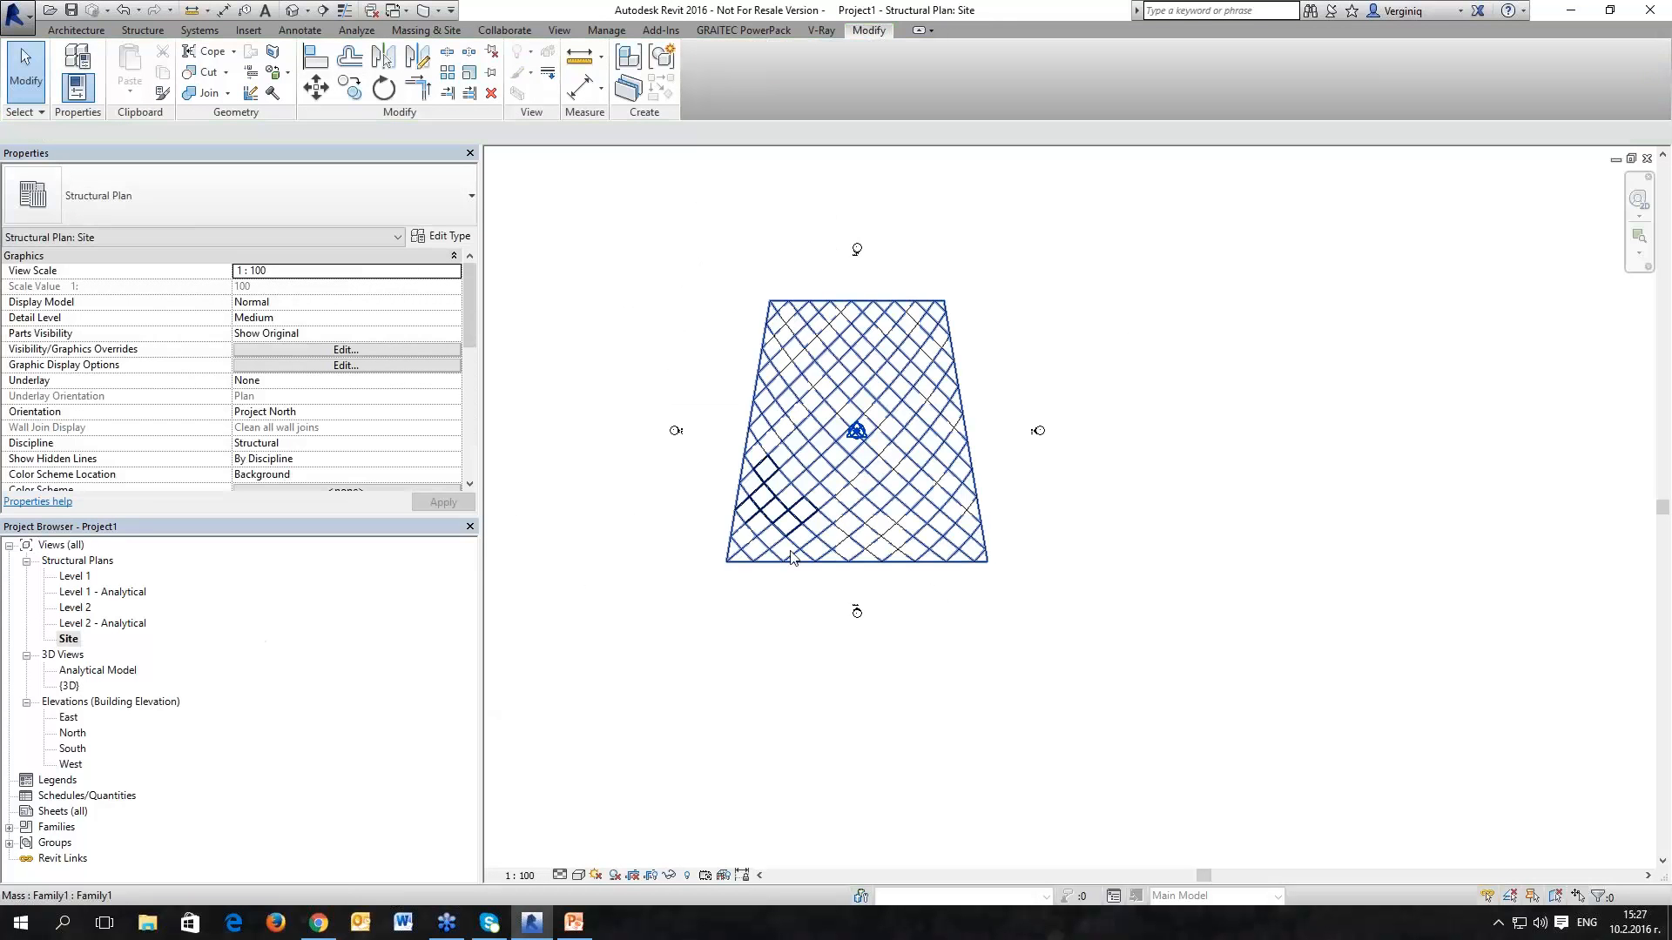
# Step: Place one Family2 mass instance in the Site plan, below and to the left of the existing domed mass
pyautogui.click(142, 30)
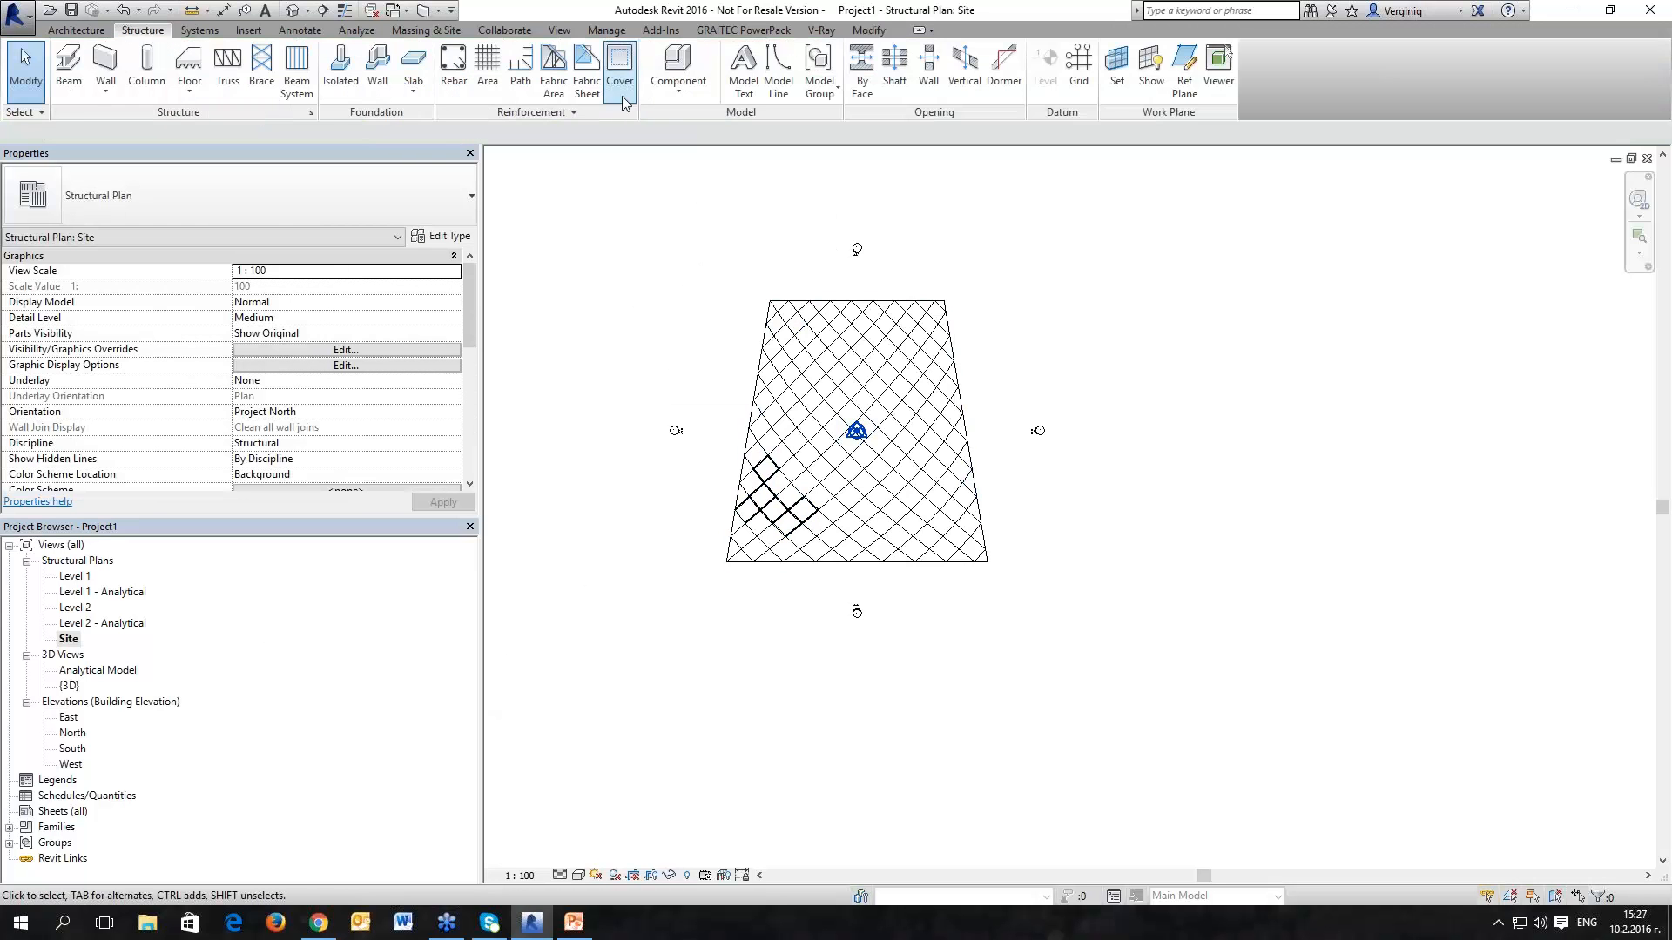
pyautogui.click(703, 65)
pyautogui.click(687, 696)
pyautogui.moveTo(940, 719); pyautogui.dragTo(991, 664, button='middle')
pyautogui.press('Escape')
pyautogui.press('Escape')
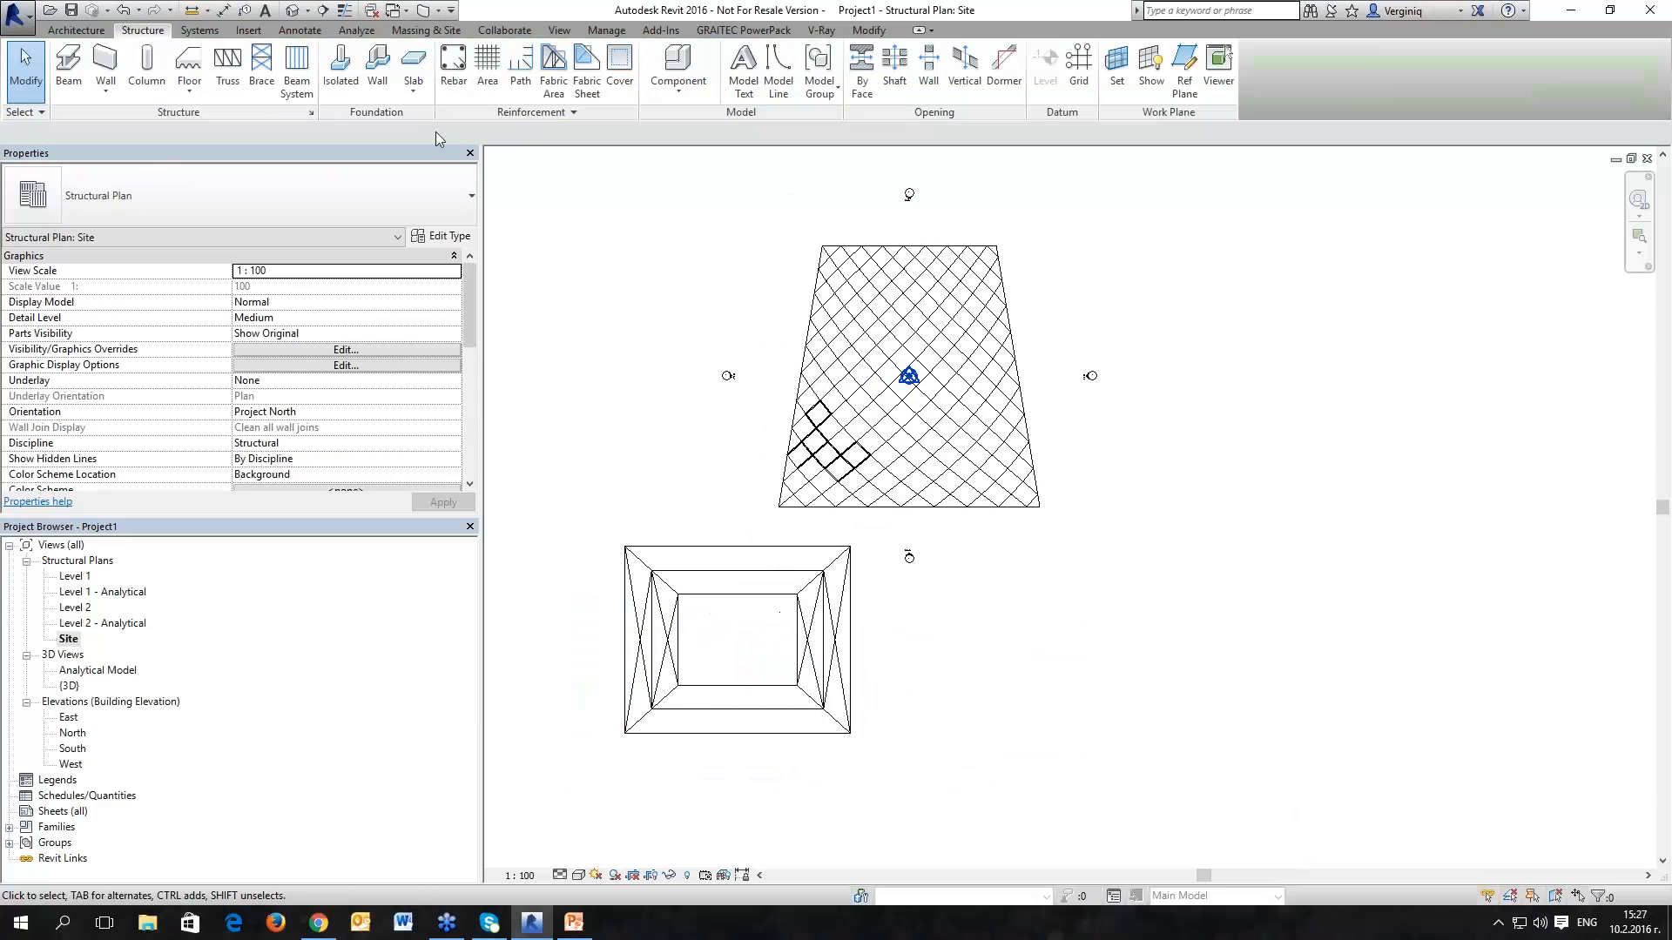
# Step: Open the project's 3D view and examine the placed wireframe mass beside the domed mass
pyautogui.click(298, 12)
pyautogui.scroll(-4, 814, 488)
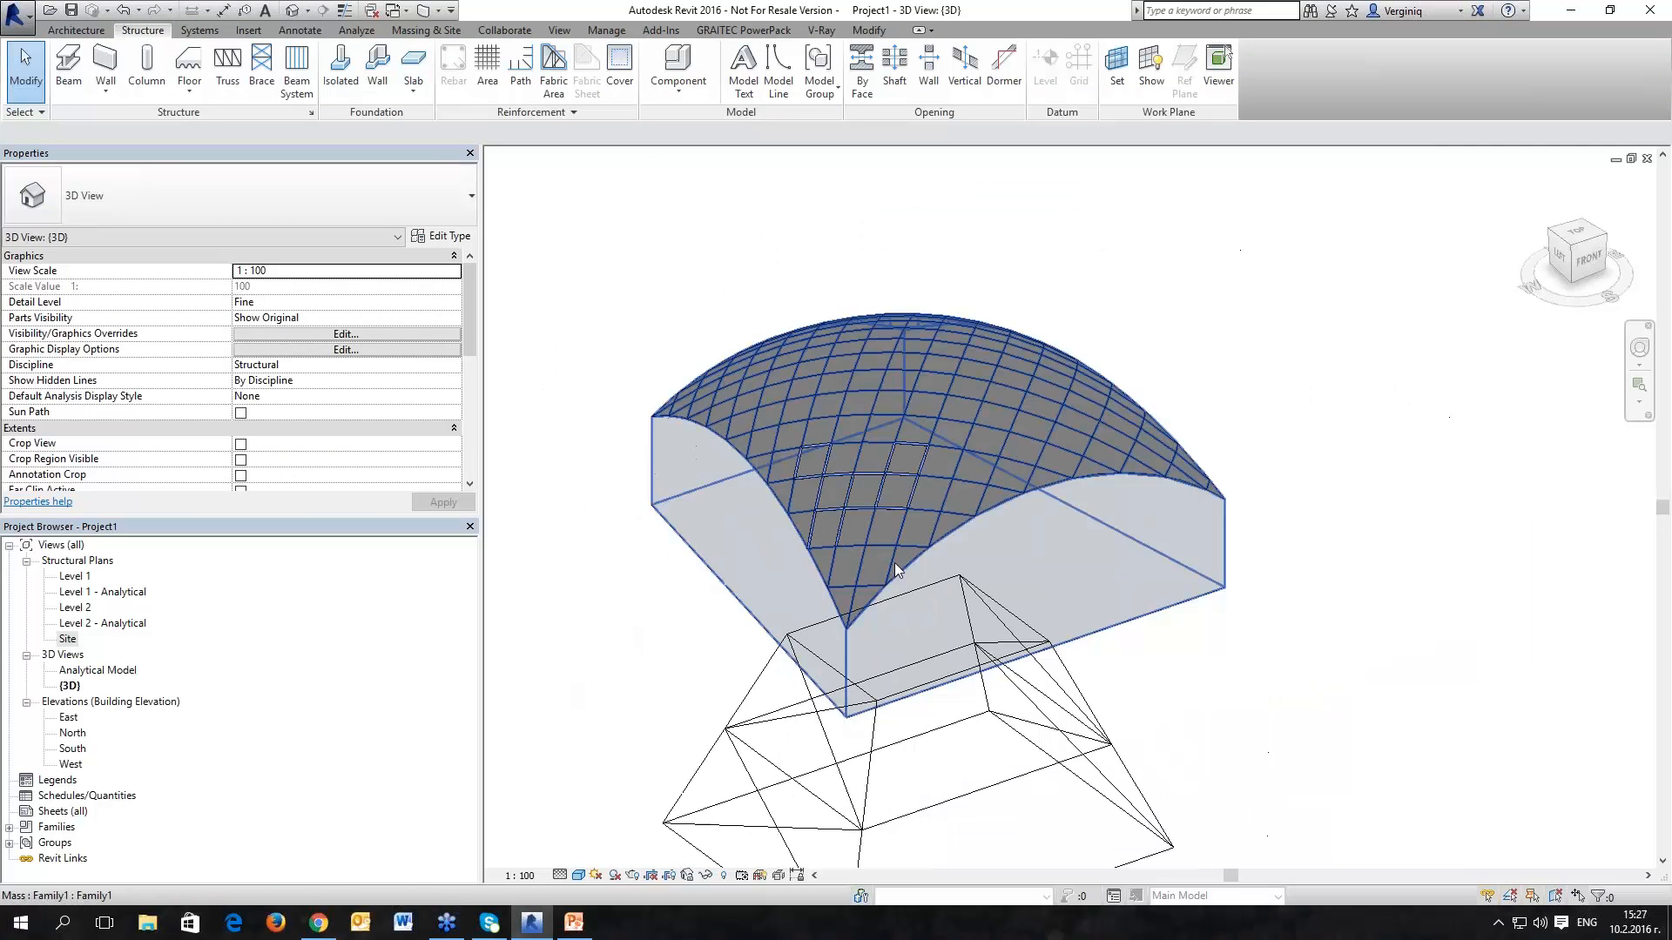
pyautogui.keyDown('shift'); pyautogui.moveTo(954, 701); pyautogui.dragTo(1167, 627, button='middle'); pyautogui.keyUp('shift')
pyautogui.scroll(5, 1132, 601)
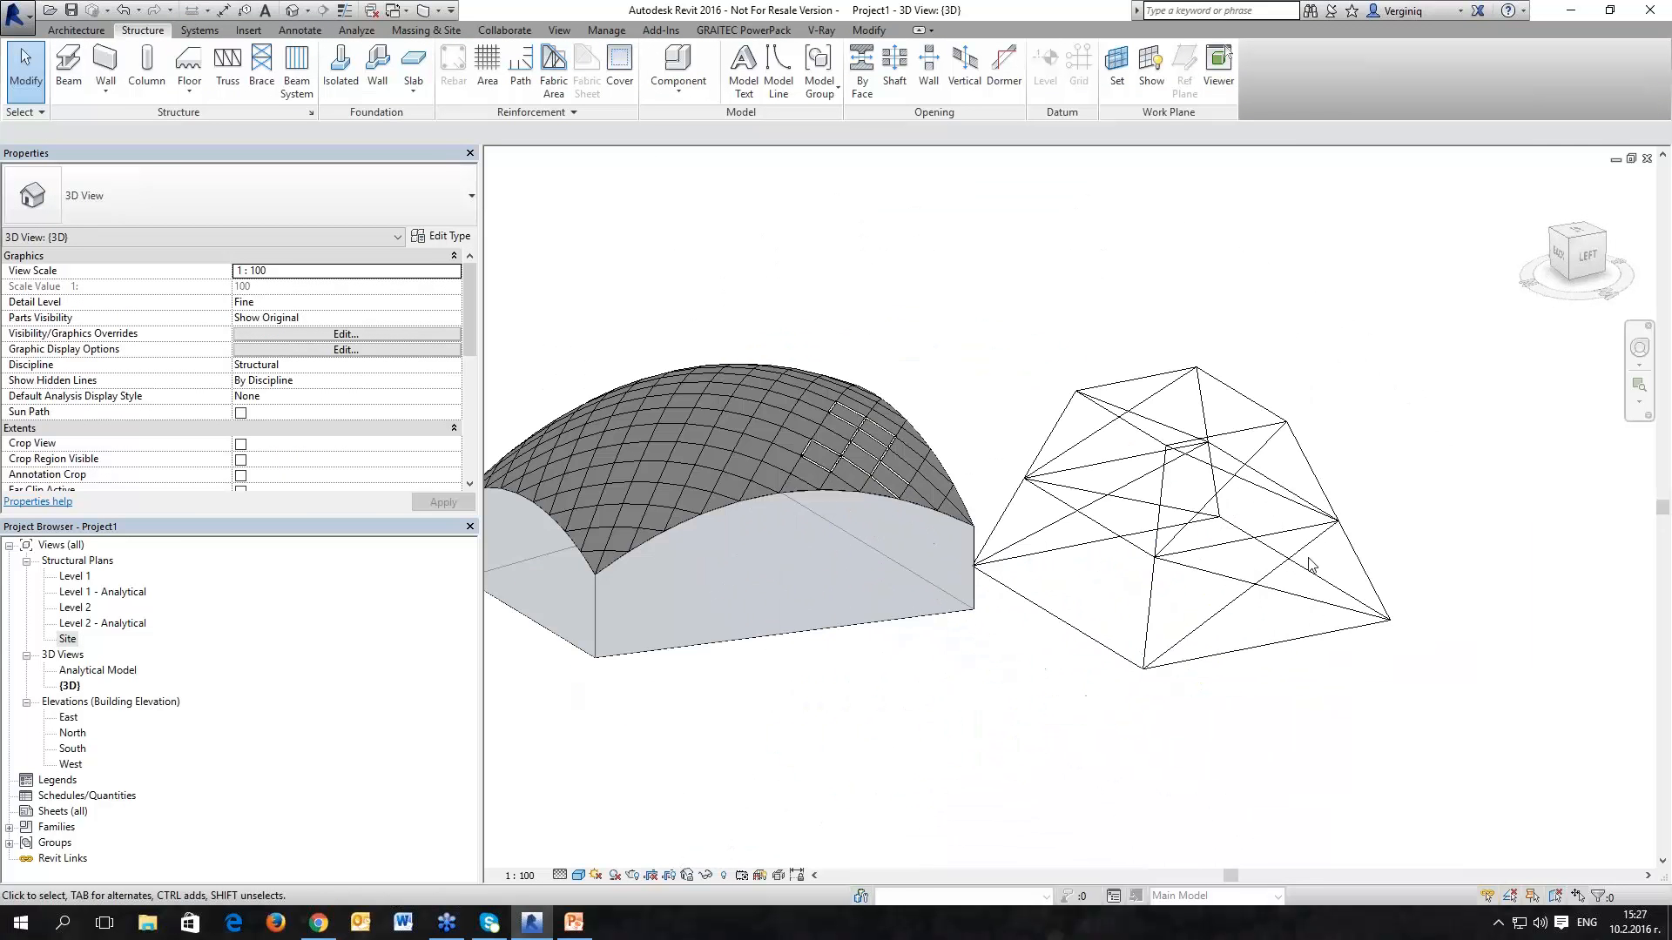
pyautogui.scroll(3, 1087, 564)
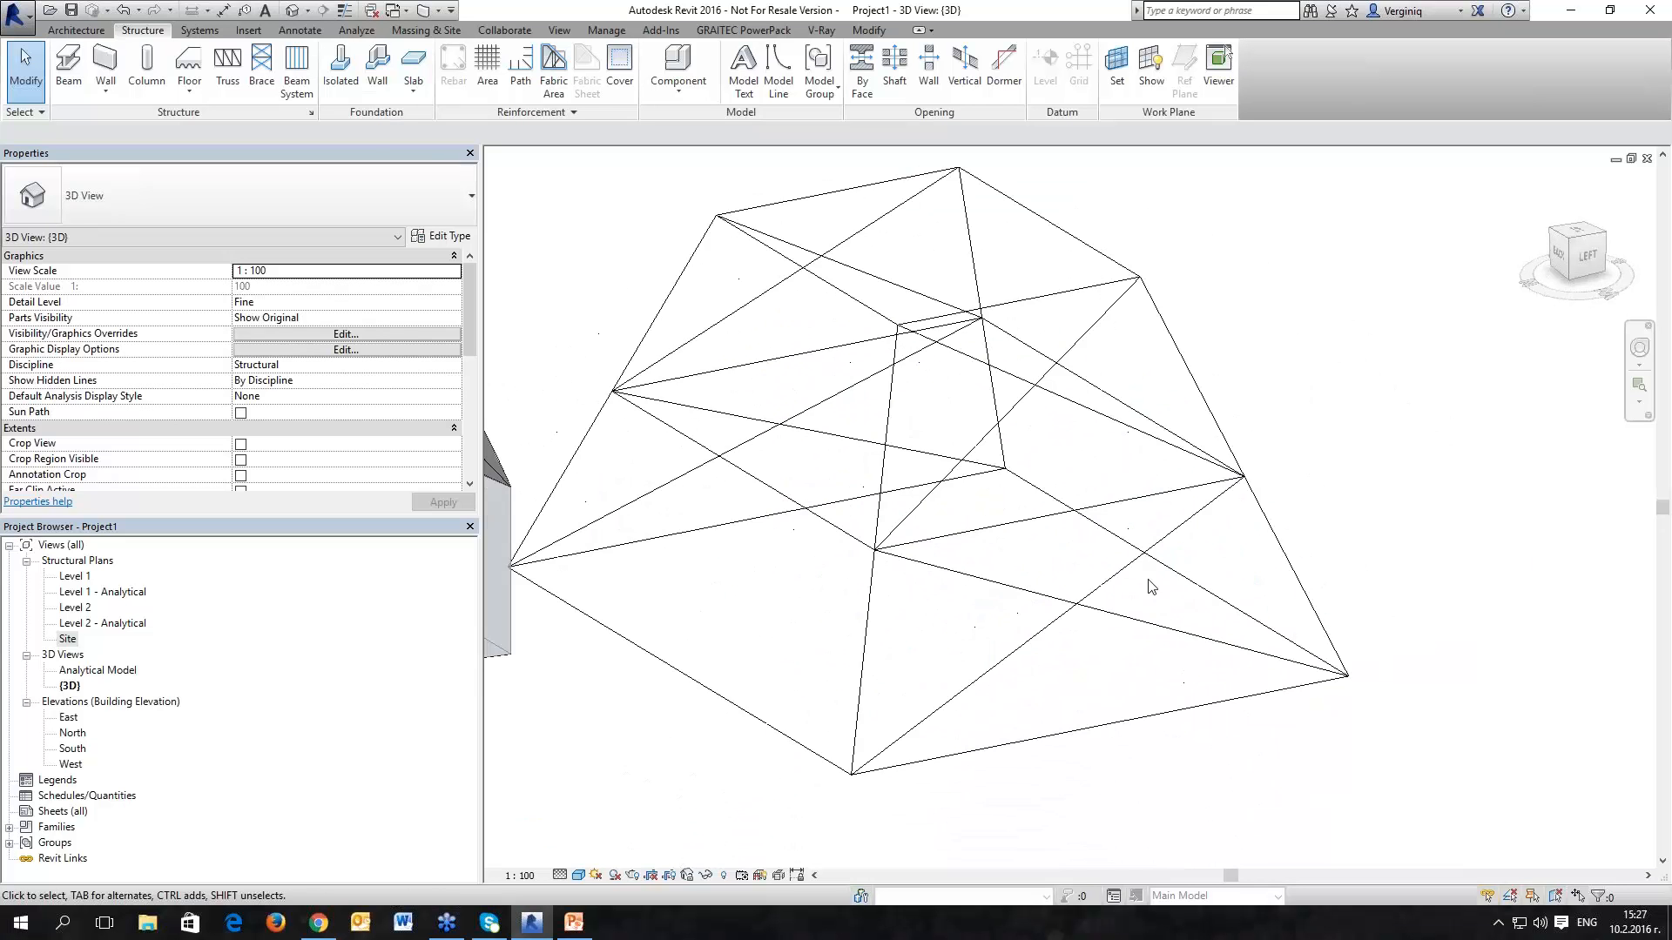
pyautogui.moveTo(1107, 588)
pyautogui.keyDown('shift'); pyautogui.mouseDown(button='middle')
pyautogui.moveTo(1113, 574)
pyautogui.moveTo(1080, 588)
pyautogui.mouseUp(button='middle'); pyautogui.keyUp('shift')
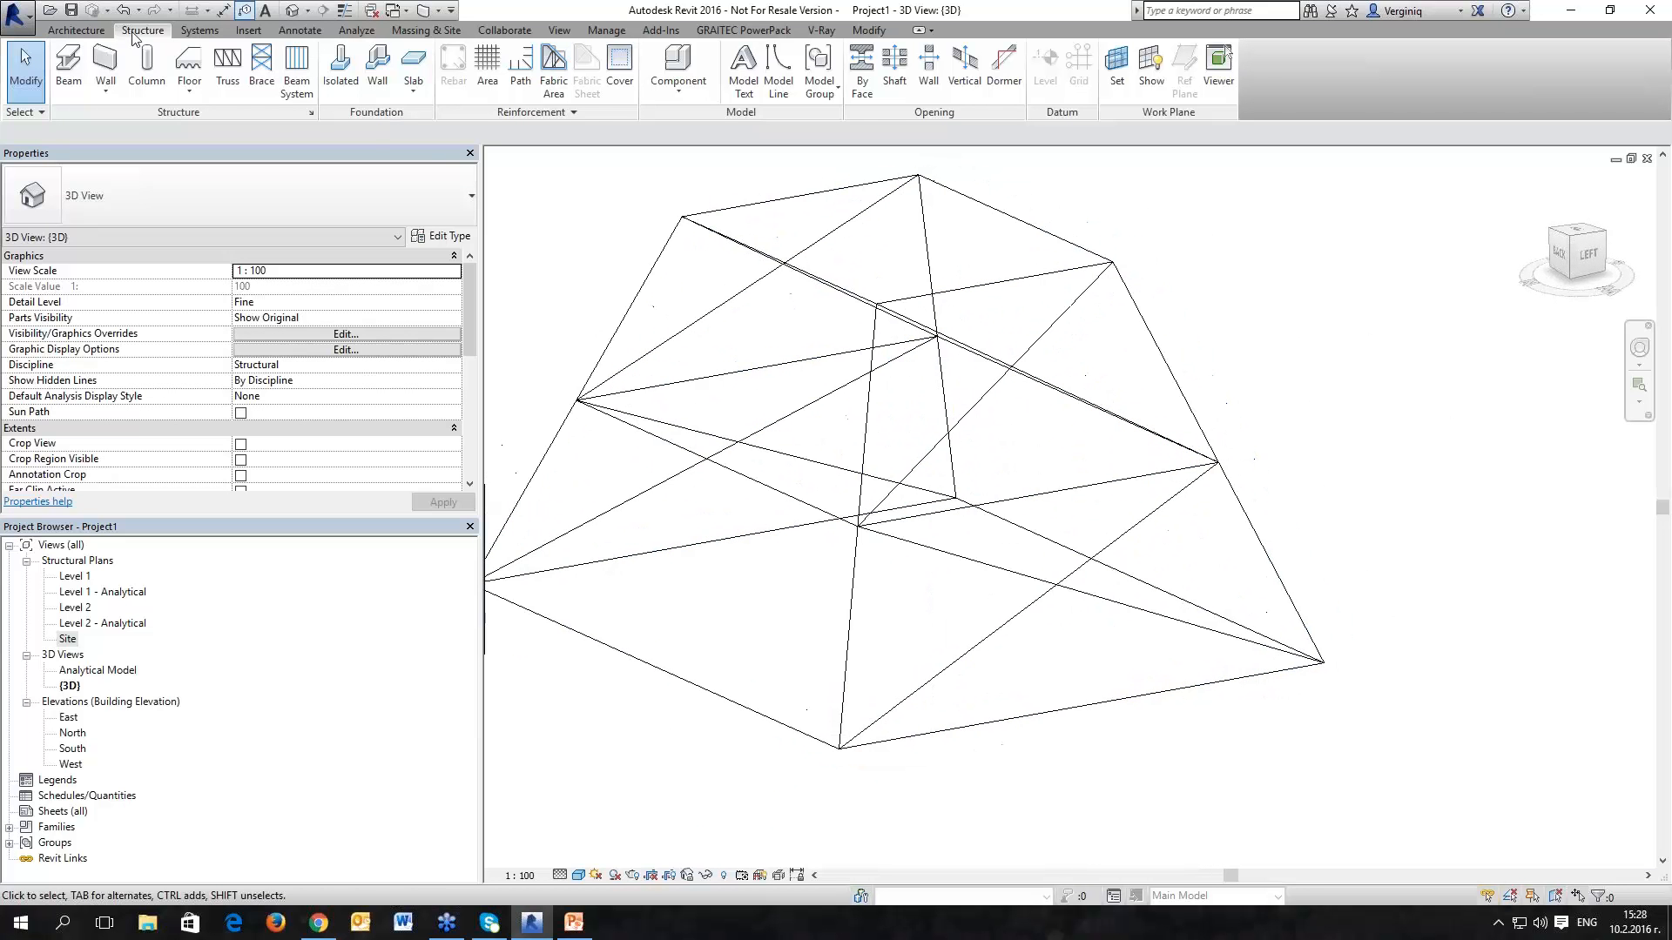
# Step: Place UB356x171x51 universal beams along the picked lines of one short end face: its two sloping legs and the mid-height horizontal
pyautogui.click(74, 76)
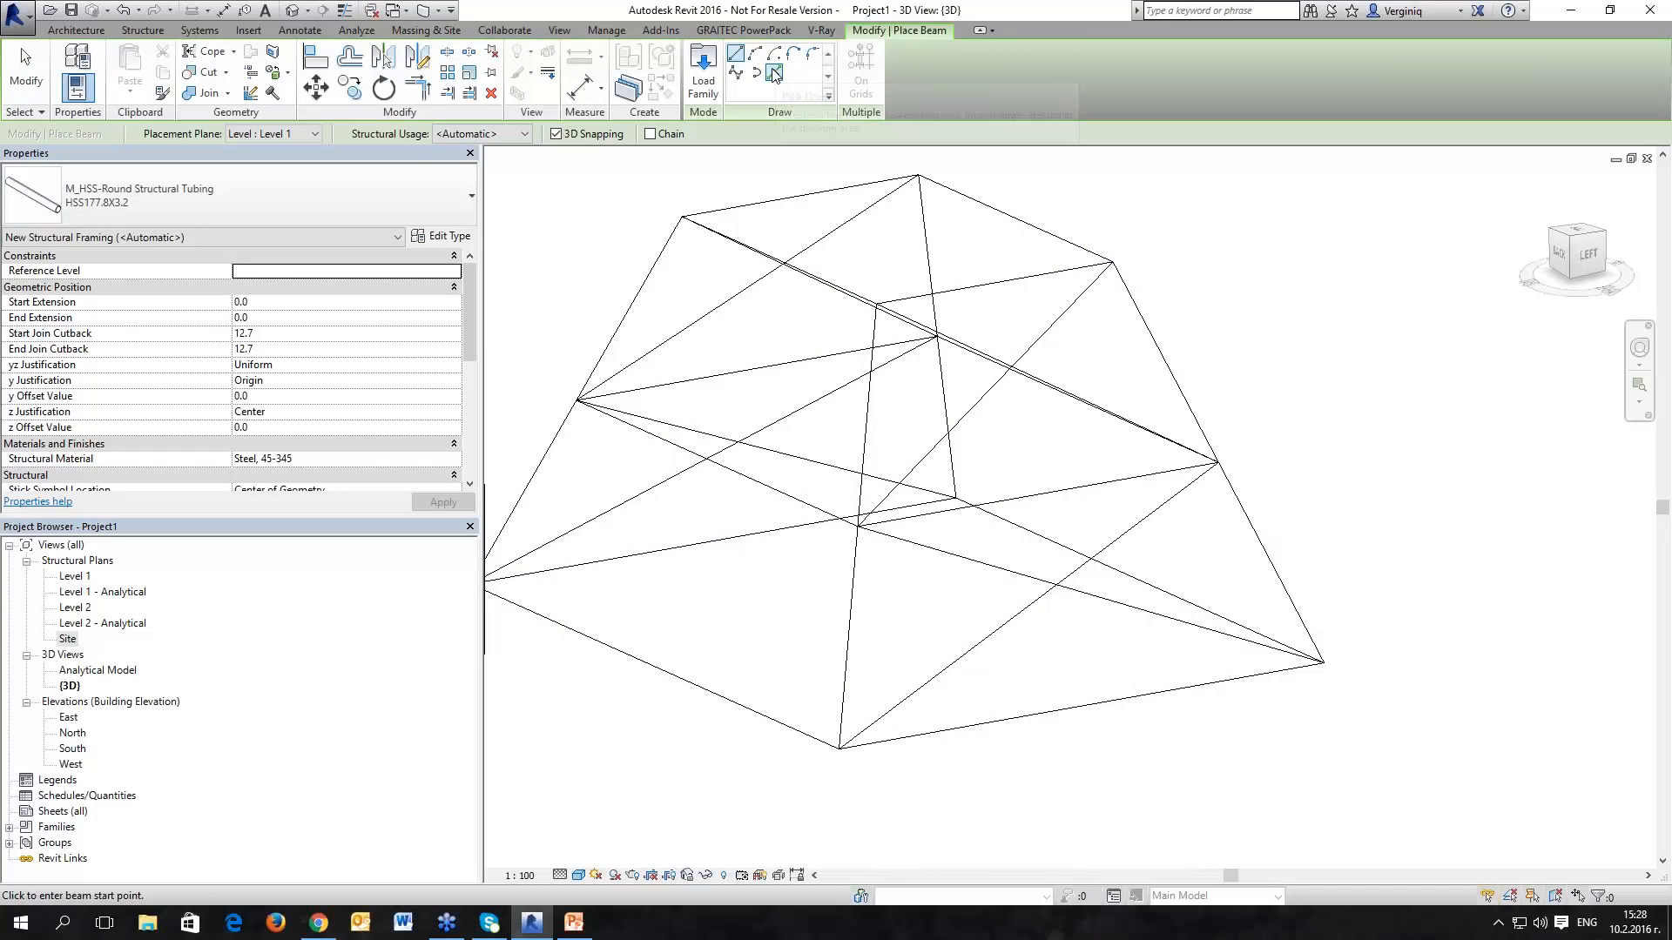
pyautogui.click(773, 75)
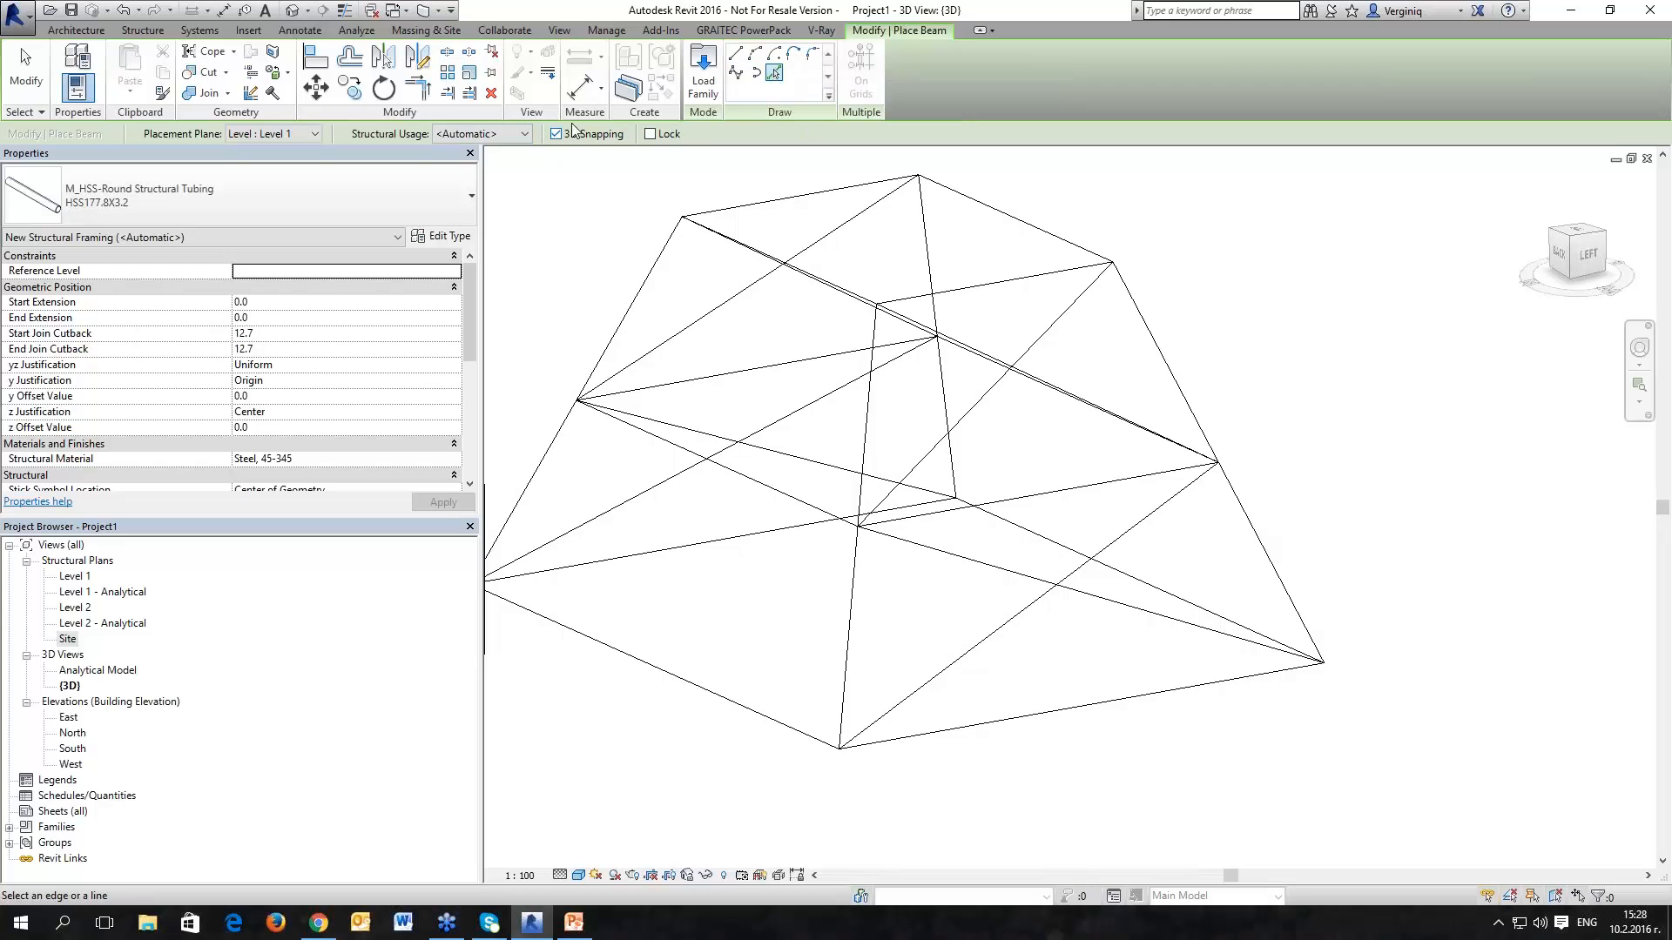
pyautogui.click(268, 201)
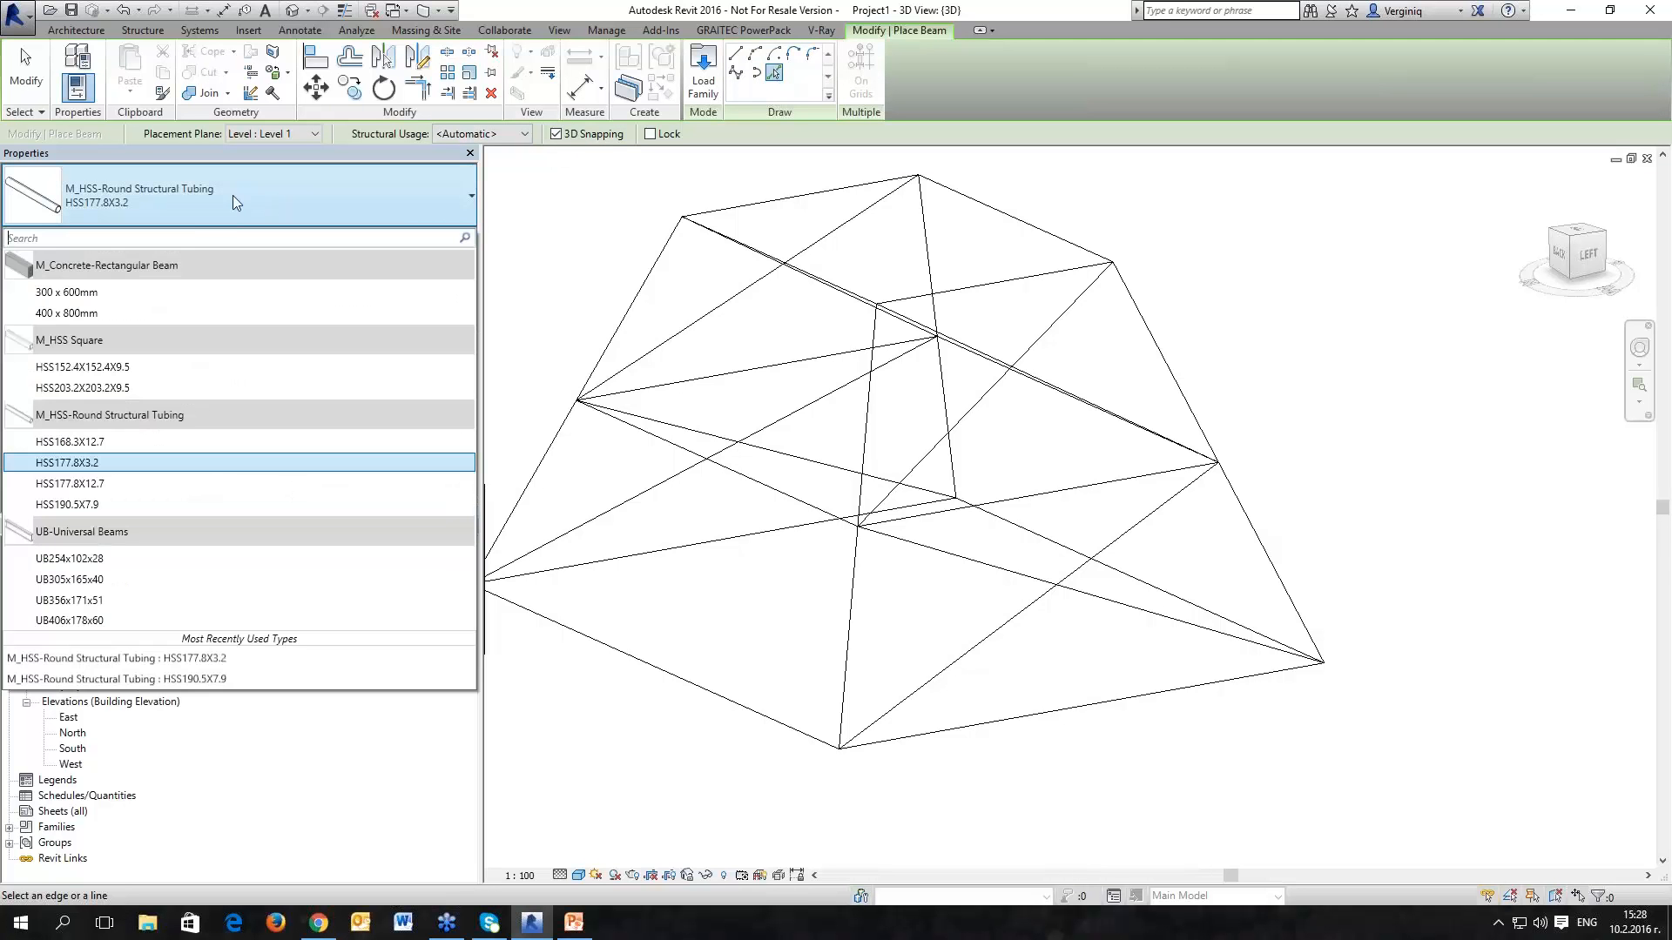
pyautogui.click(179, 600)
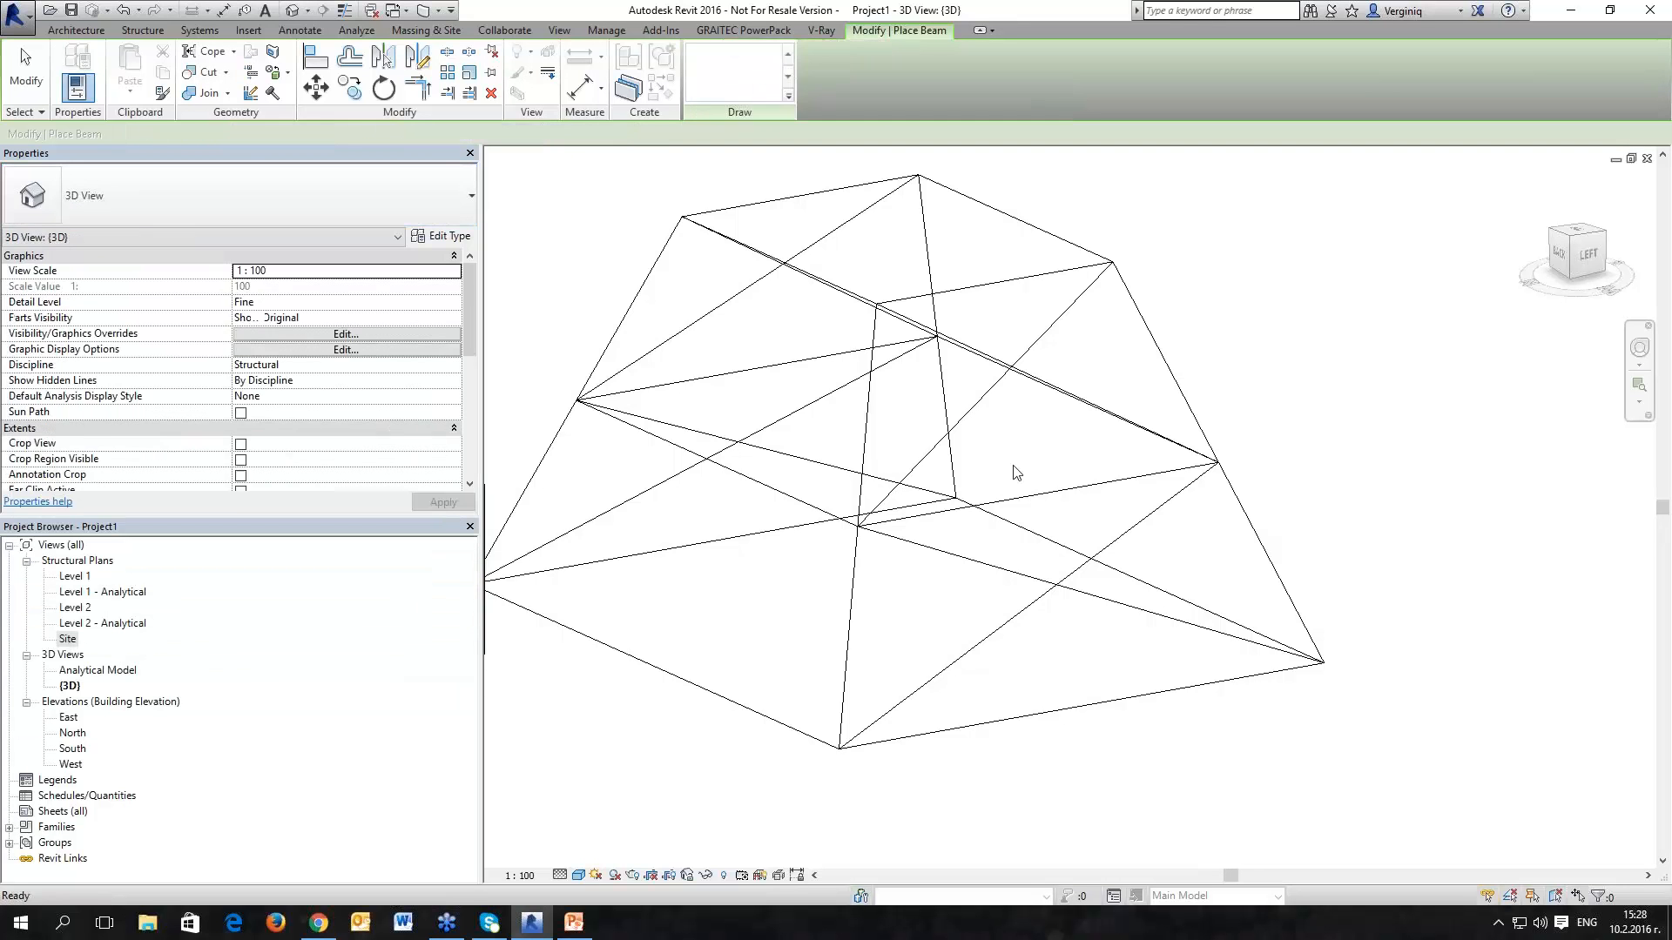
pyautogui.click(853, 591)
pyautogui.keyDown('shift'); pyautogui.moveTo(1042, 673); pyautogui.dragTo(835, 688, button='middle'); pyautogui.keyUp('shift')
pyautogui.click(1295, 639)
pyautogui.keyDown('shift'); pyautogui.moveTo(1332, 770); pyautogui.dragTo(1219, 557, button='middle'); pyautogui.keyUp('shift')
pyautogui.click(1189, 573)
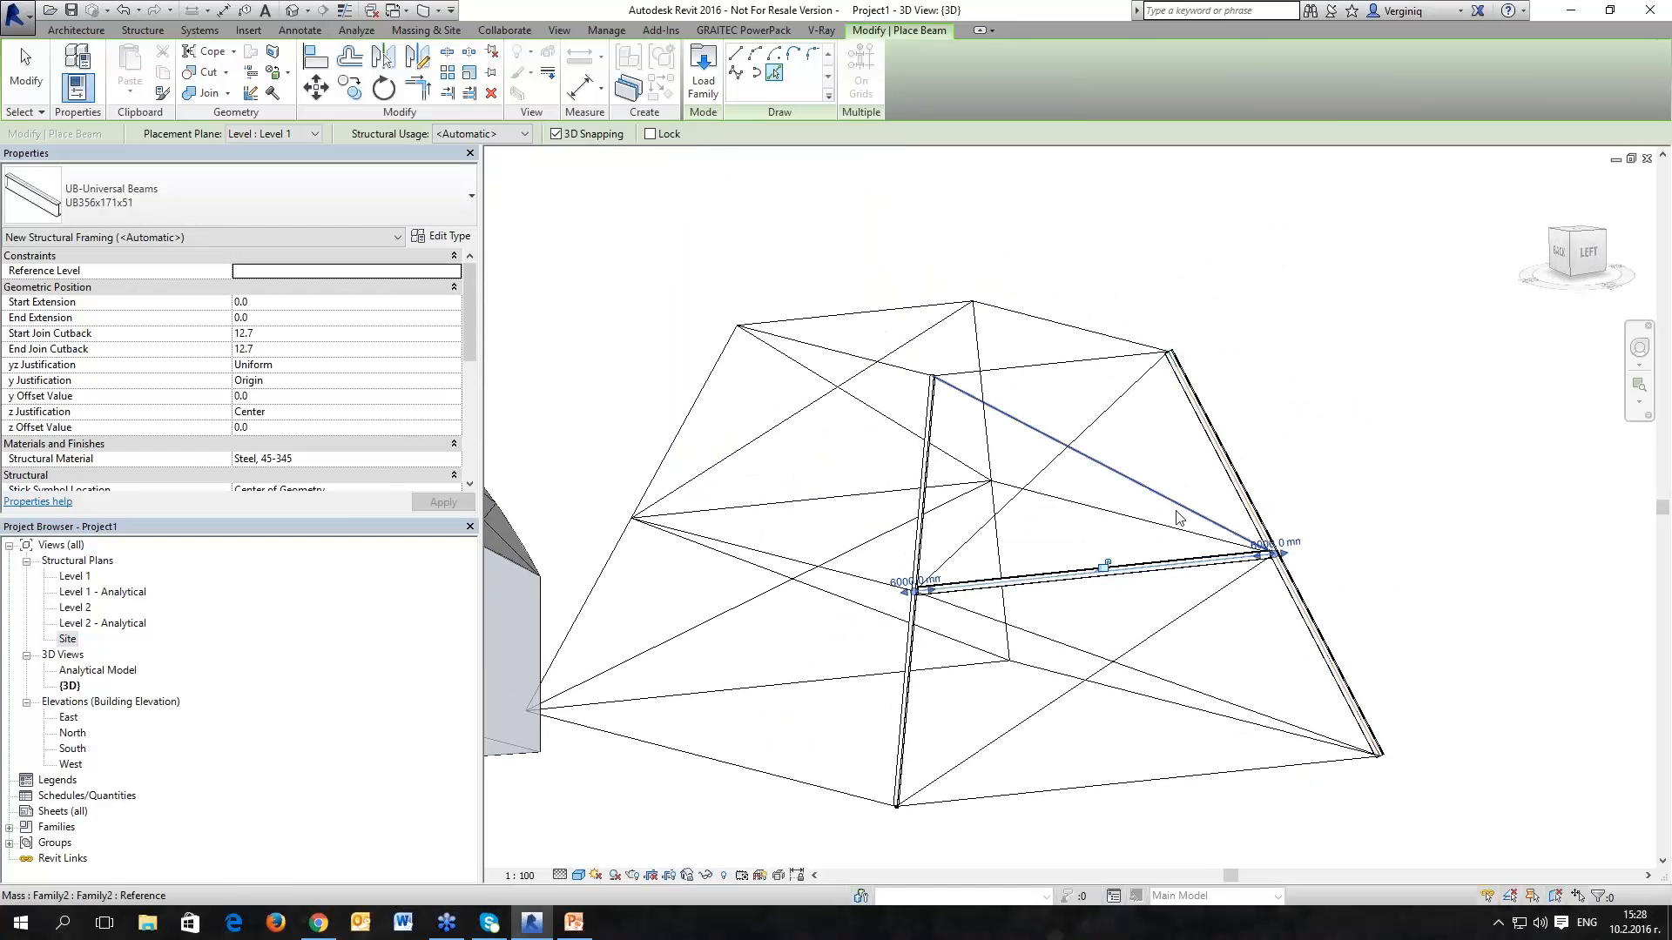
# Step: Add UB356x171x51 beams along the same end face's crossing diagonals in both panels, its top edge and its base edge
pyautogui.click(1141, 484)
pyautogui.click(1095, 425)
pyautogui.click(999, 369)
pyautogui.click(1138, 648)
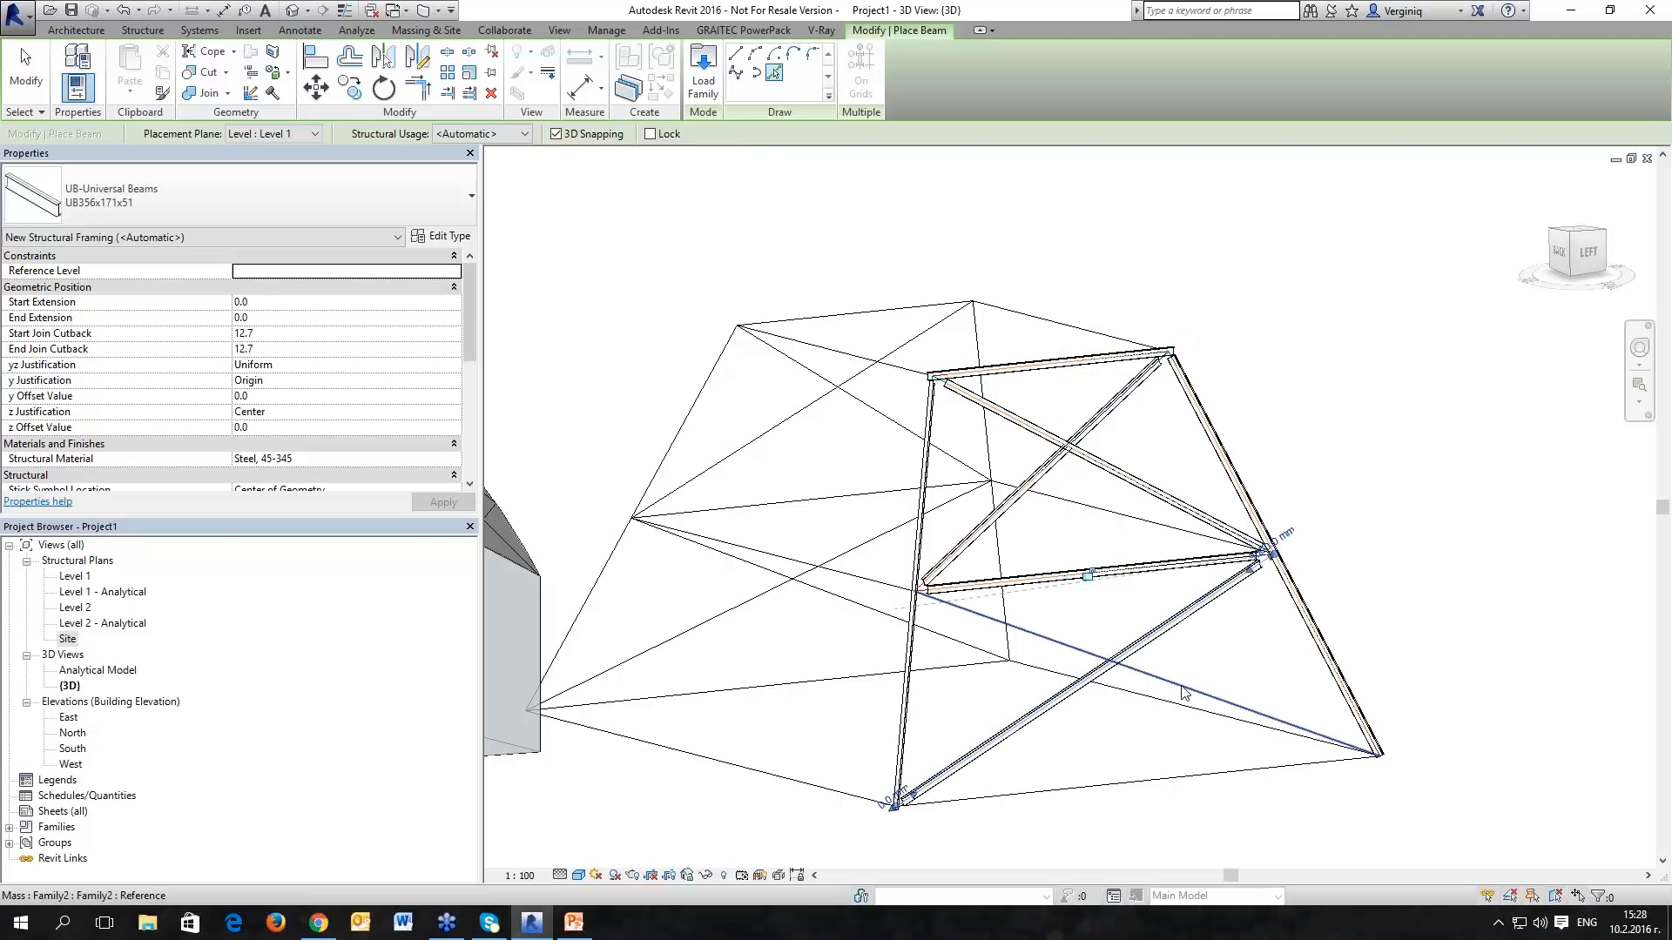
pyautogui.click(1184, 684)
pyautogui.click(1171, 779)
pyautogui.scroll(-2, 1351, 820)
pyautogui.keyDown('shift'); pyautogui.moveTo(1389, 813); pyautogui.dragTo(1016, 765, button='middle'); pyautogui.keyUp('shift')
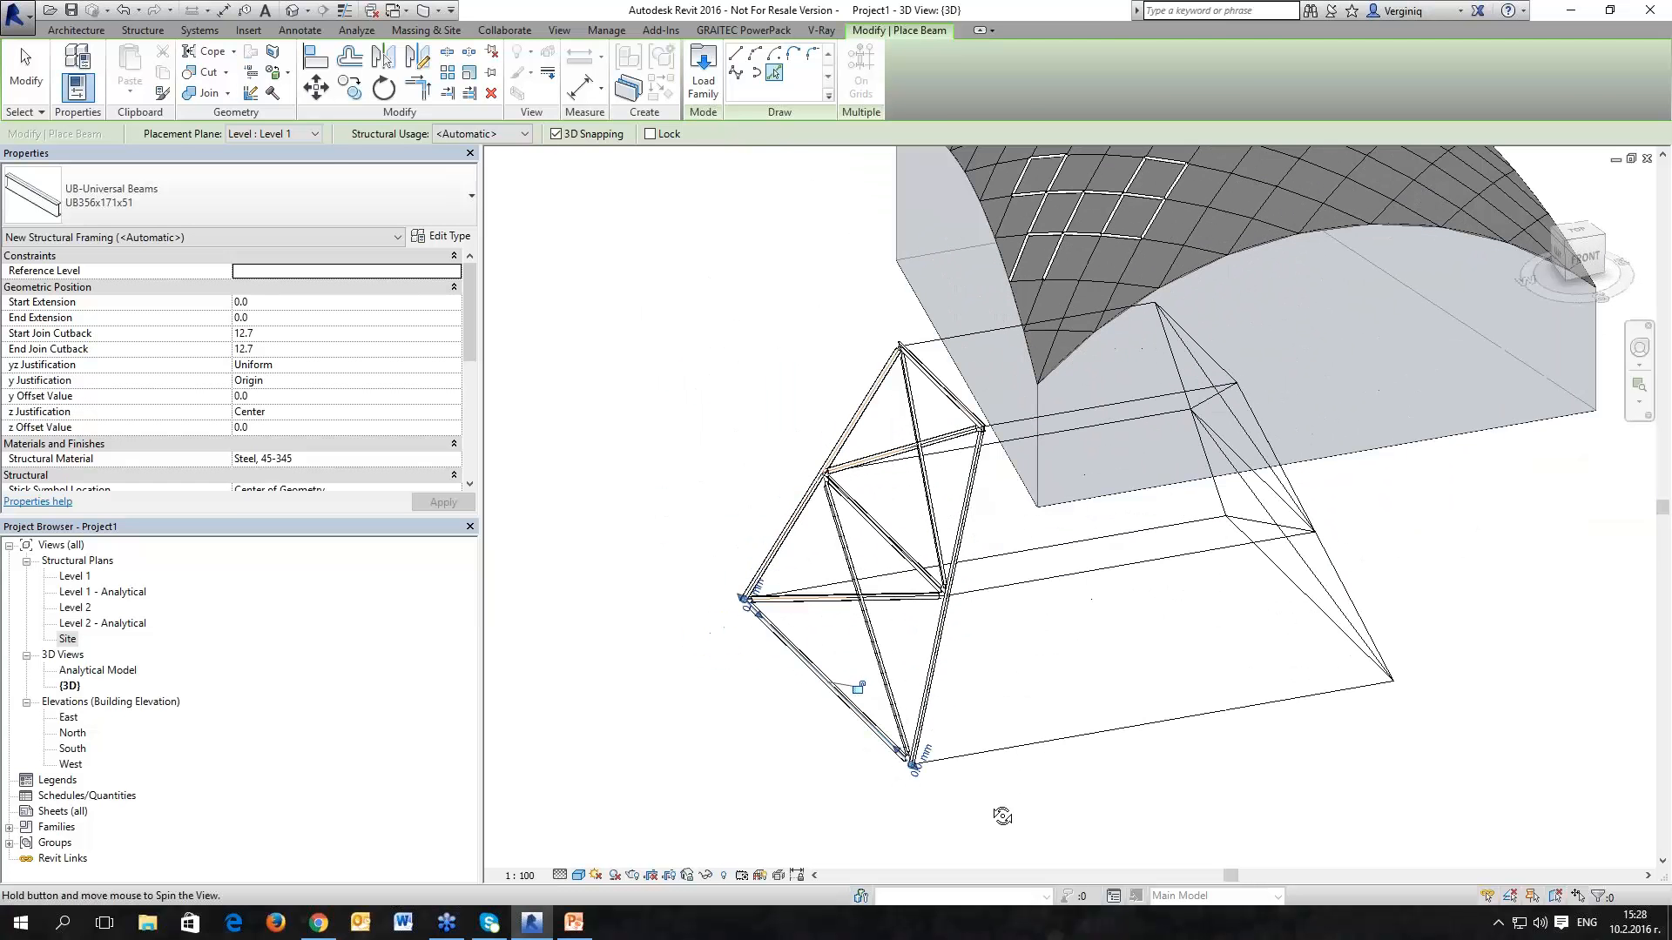
pyautogui.press('Escape')
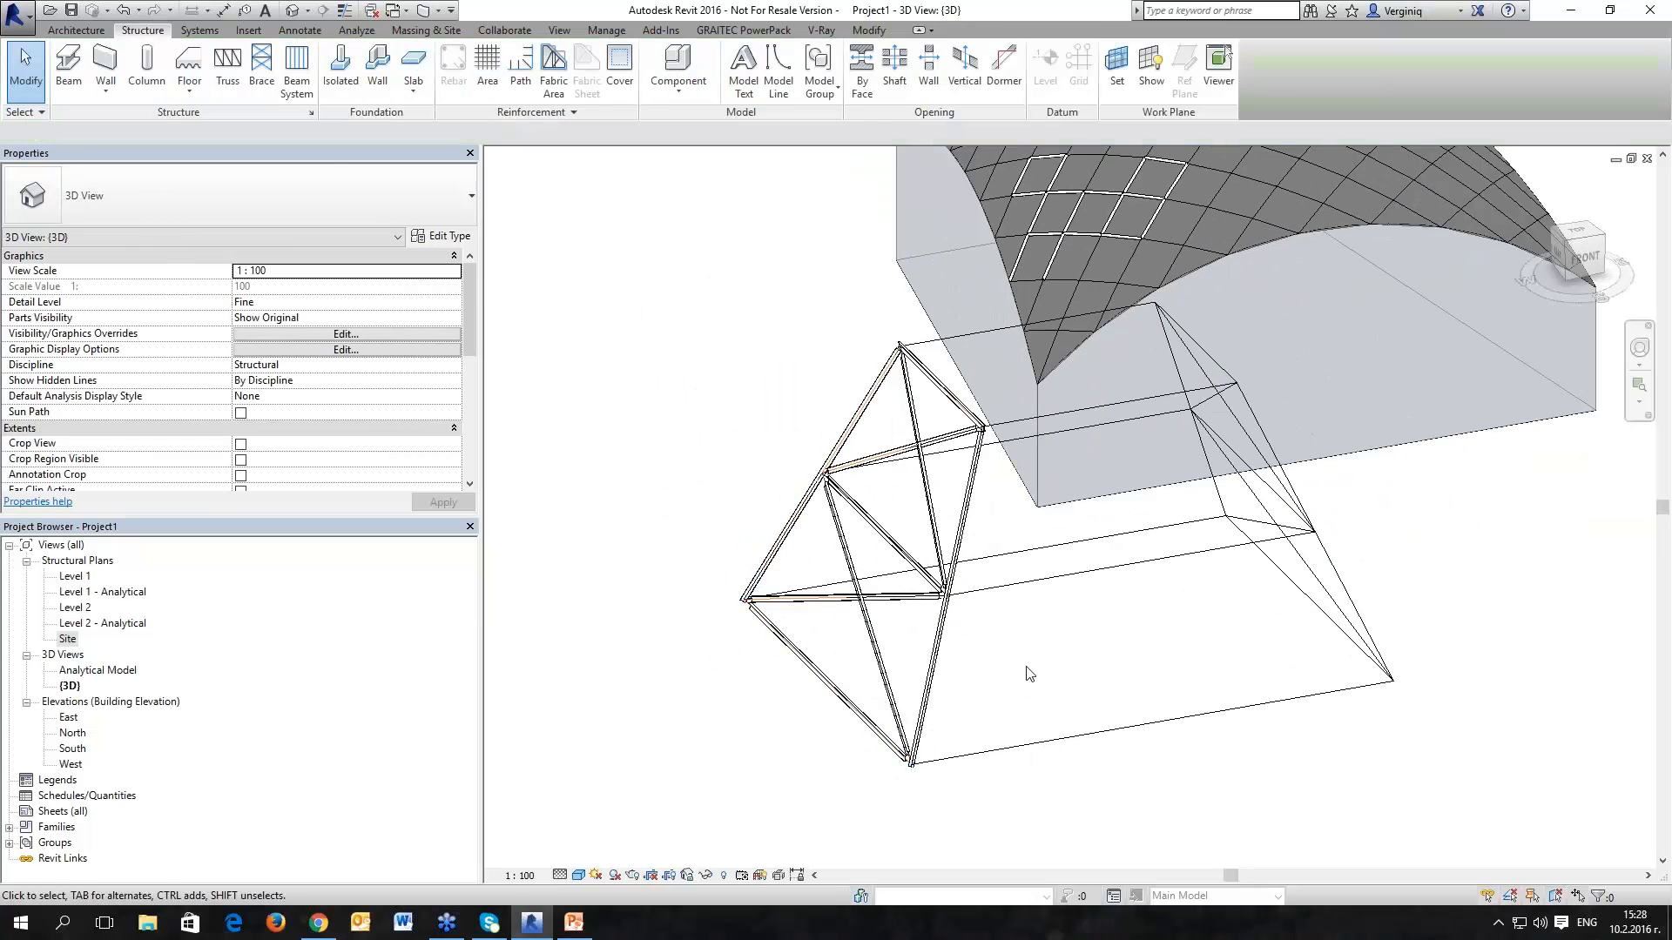
# Step: Open the Analytical Model 3D view and examine the analytical lines of the framed end face beside the domed mass
pyautogui.moveTo(999, 631); pyautogui.dragTo(1026, 726, button='middle')
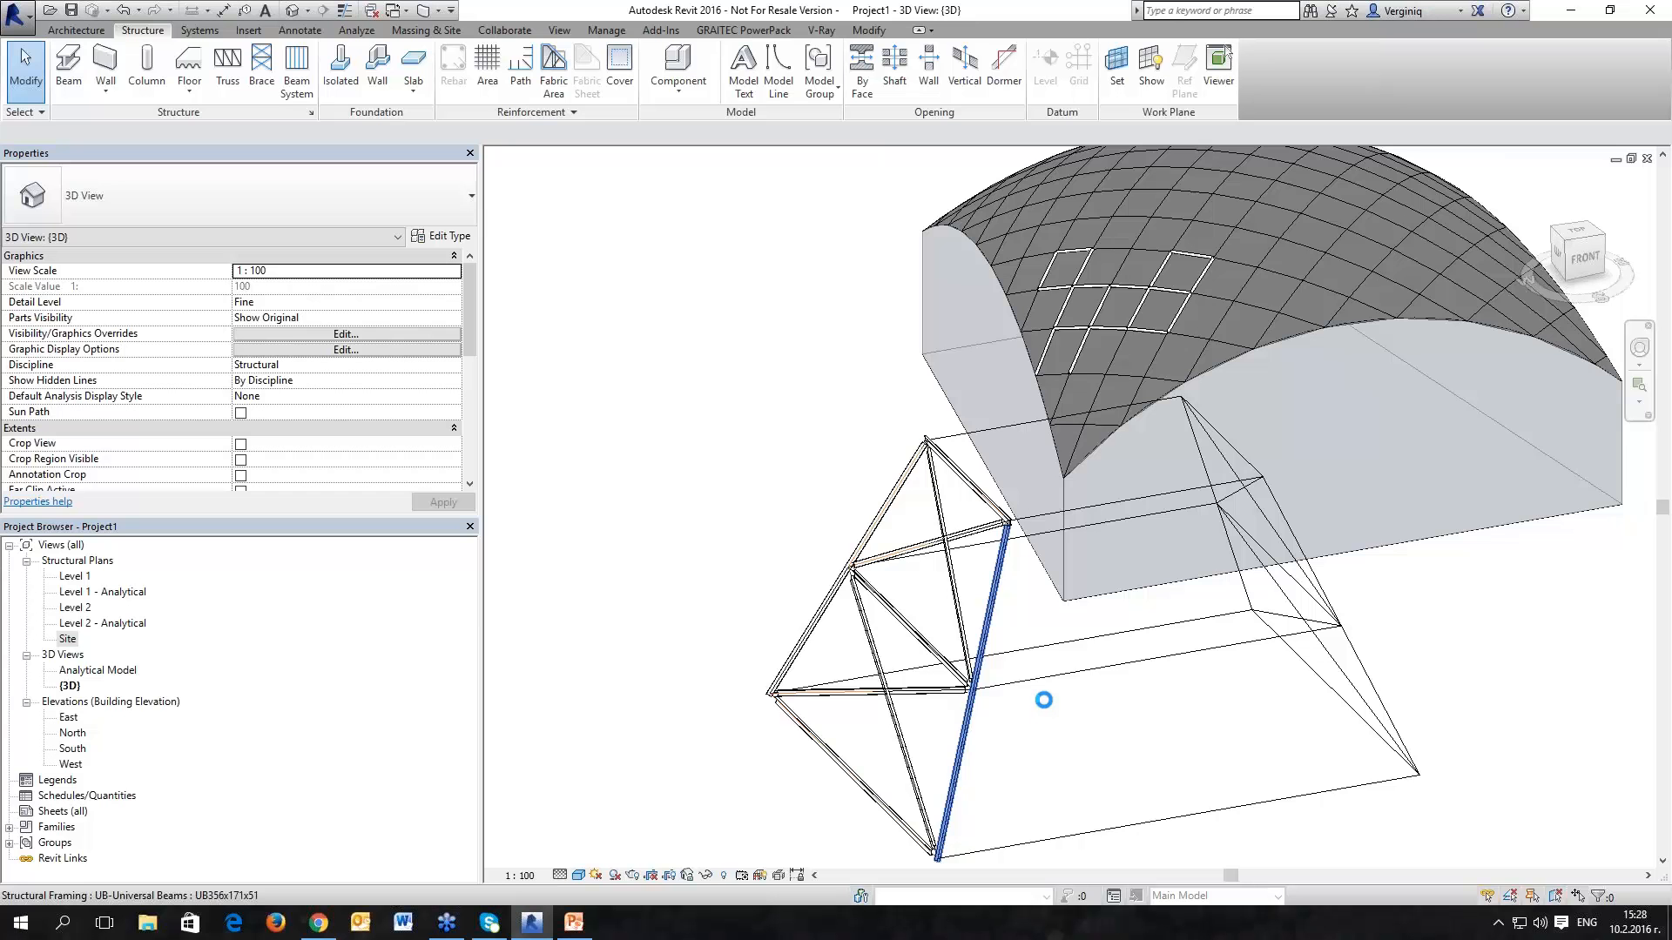
pyautogui.scroll(-1, 1044, 700)
pyautogui.keyDown('shift'); pyautogui.moveTo(1044, 700); pyautogui.dragTo(1096, 691, button='middle'); pyautogui.keyUp('shift')
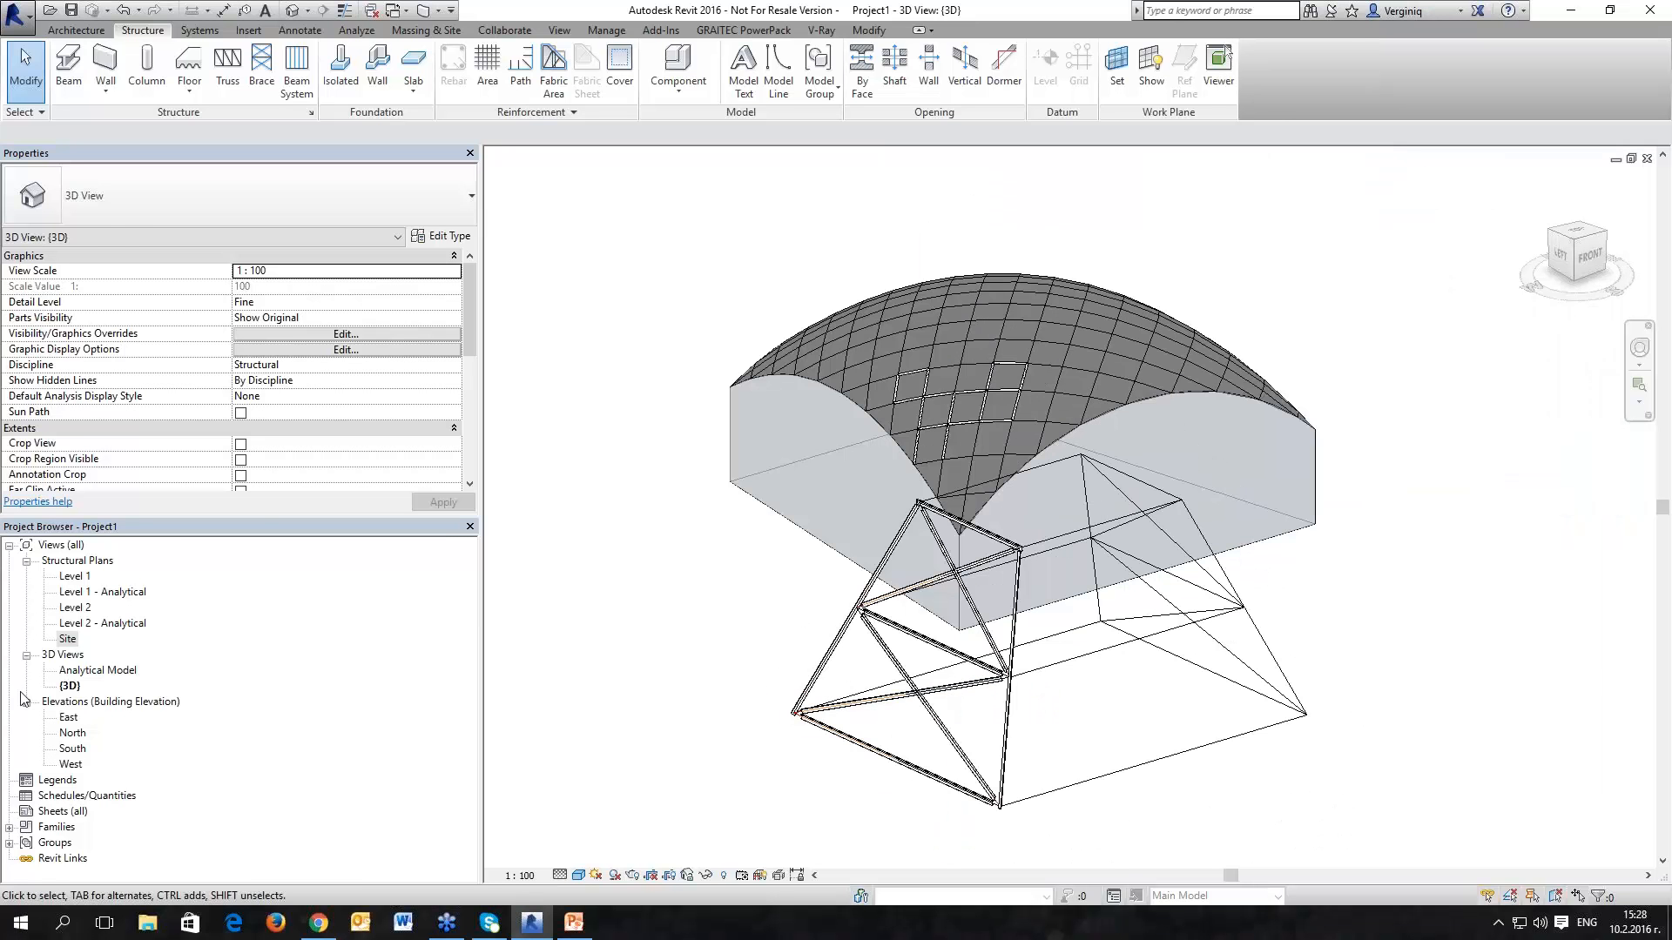
pyautogui.doubleClick(87, 670)
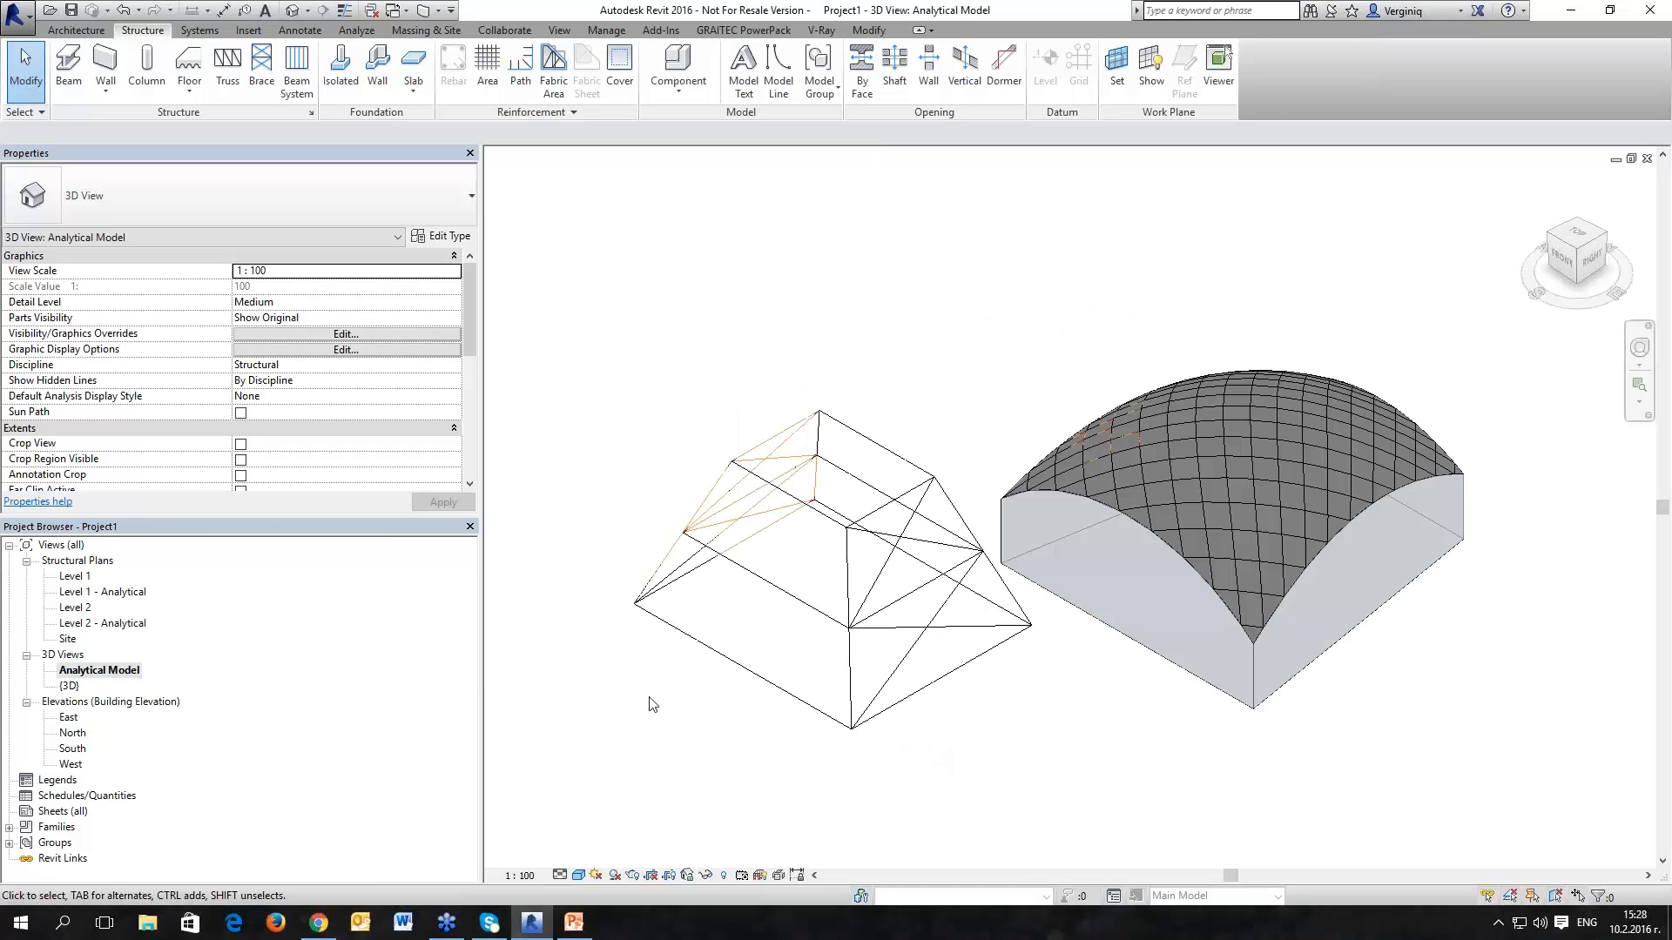
pyautogui.keyDown('shift'); pyautogui.moveTo(752, 746); pyautogui.dragTo(1045, 671, button='middle'); pyautogui.keyUp('shift')
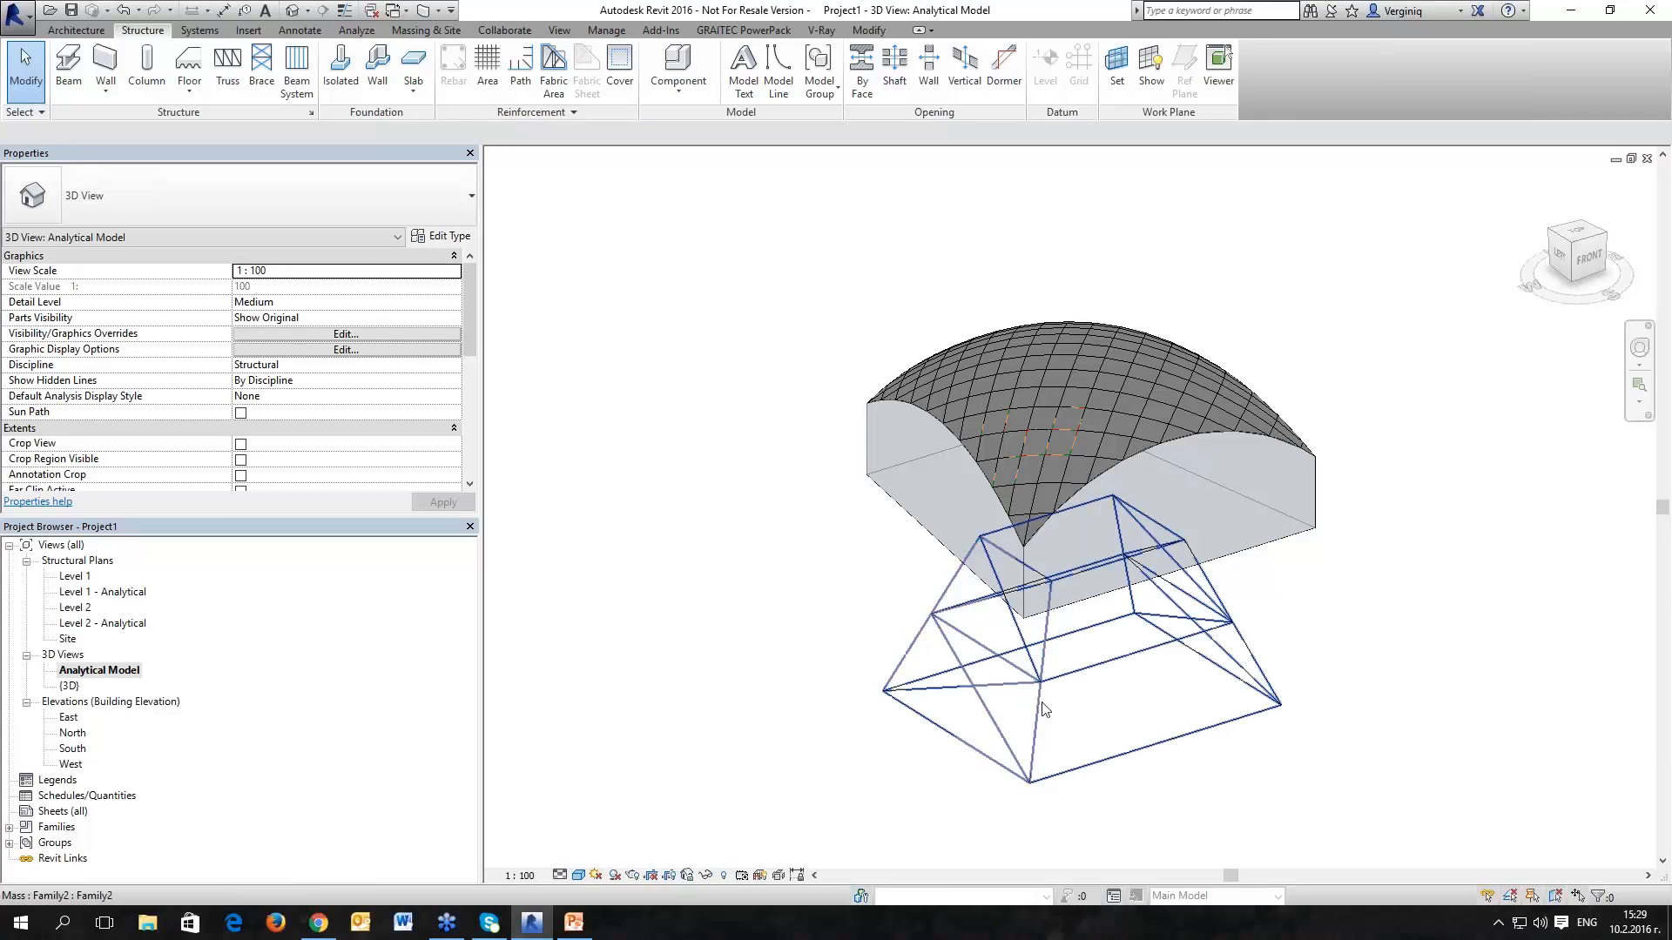
pyautogui.scroll(3, 1132, 731)
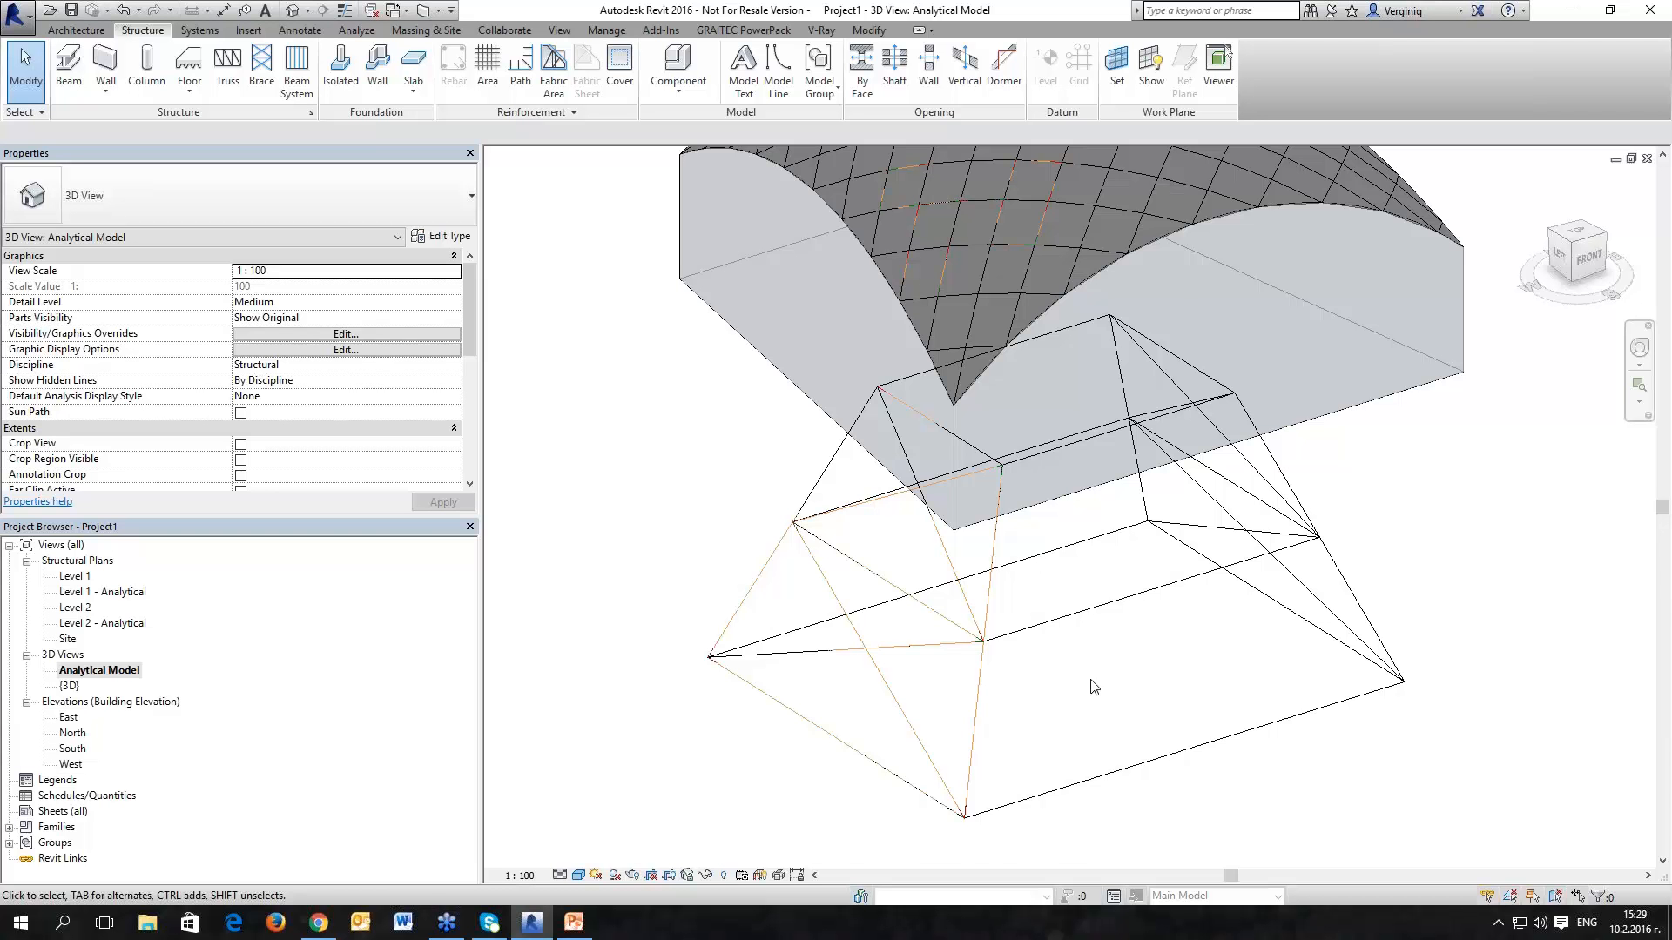
pyautogui.moveTo(898, 440); pyautogui.dragTo(958, 607, button='middle')
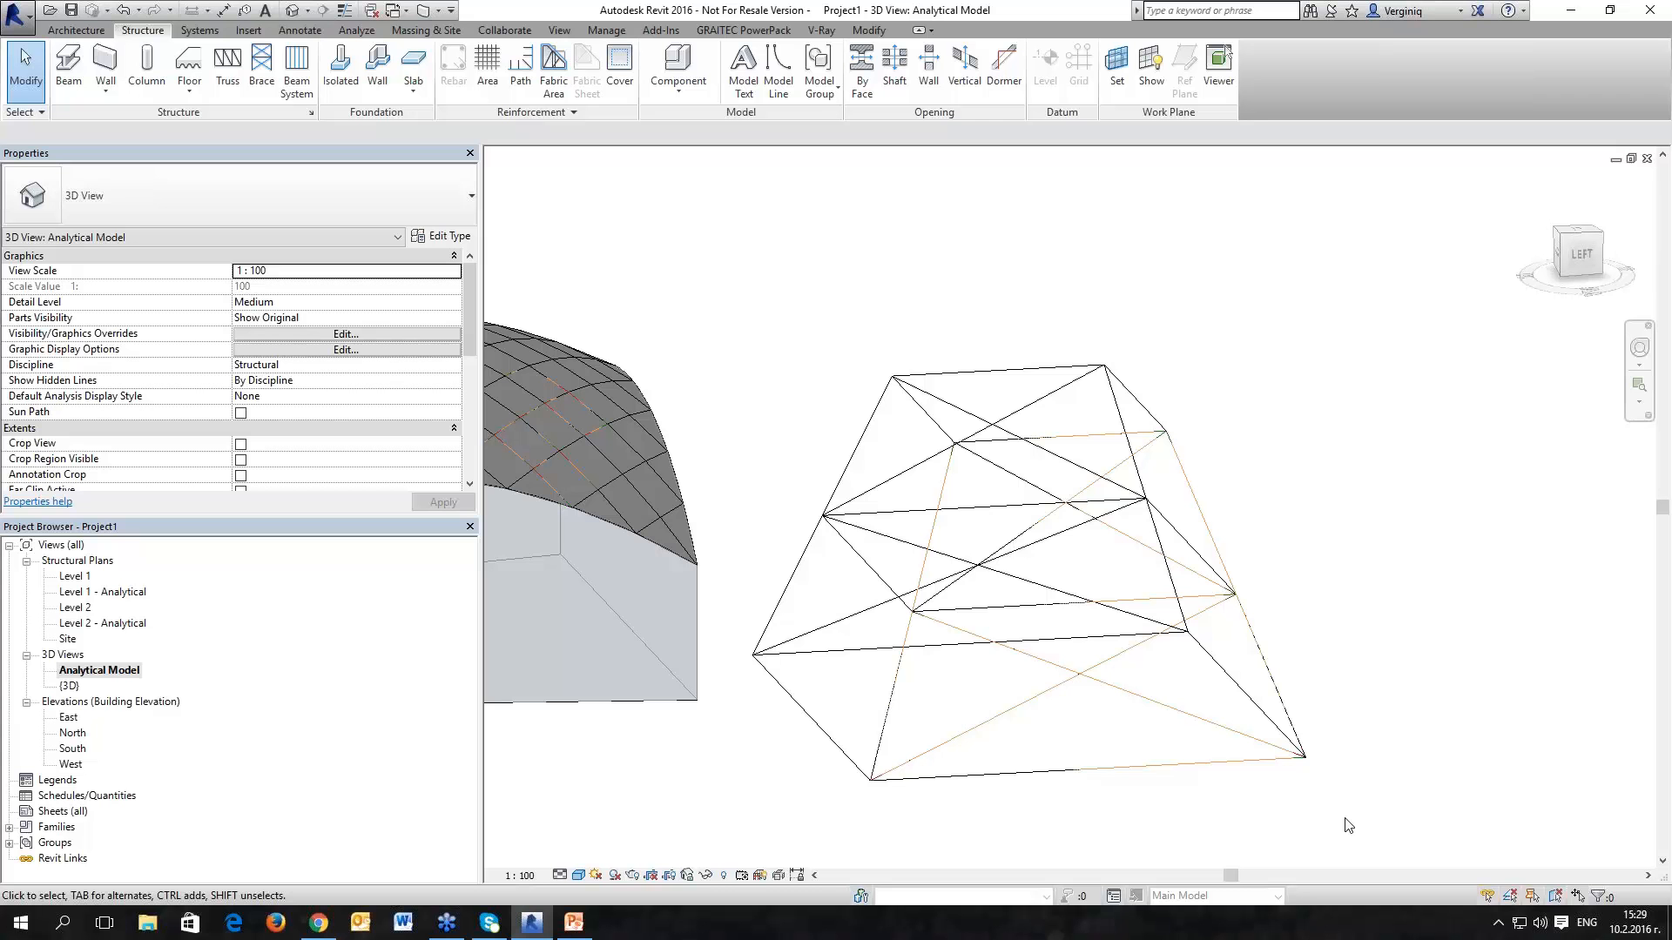
# Step: Switch to the Revit Structure presentation in PowerPoint and start its slide show
pyautogui.click(576, 927)
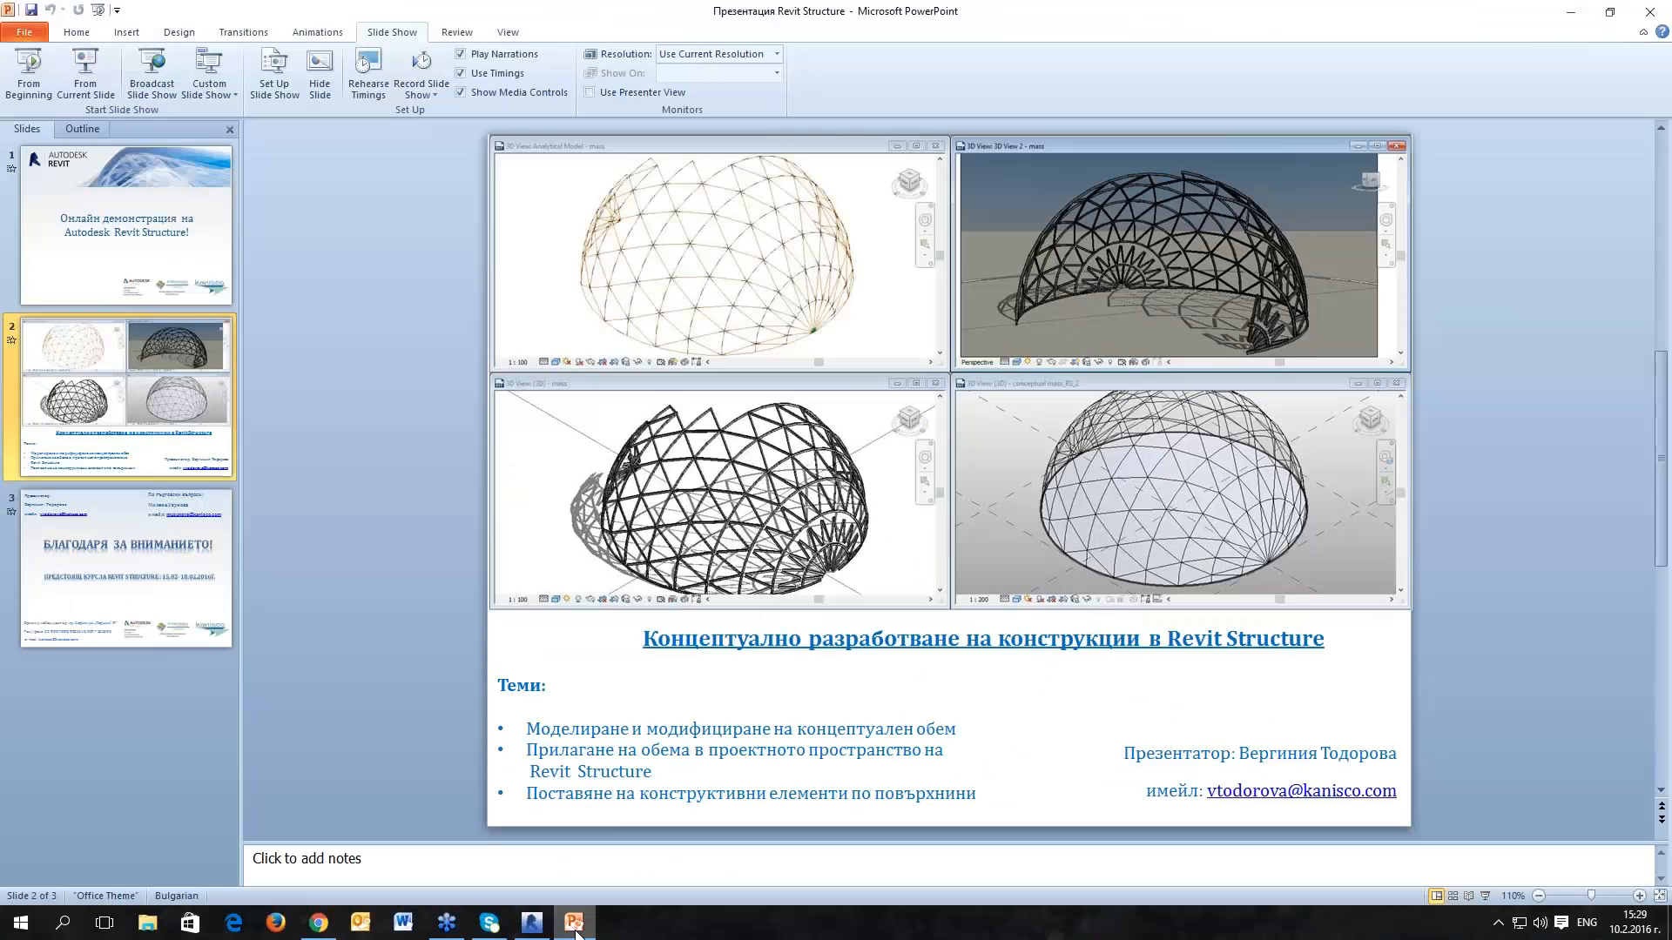
pyautogui.click(99, 11)
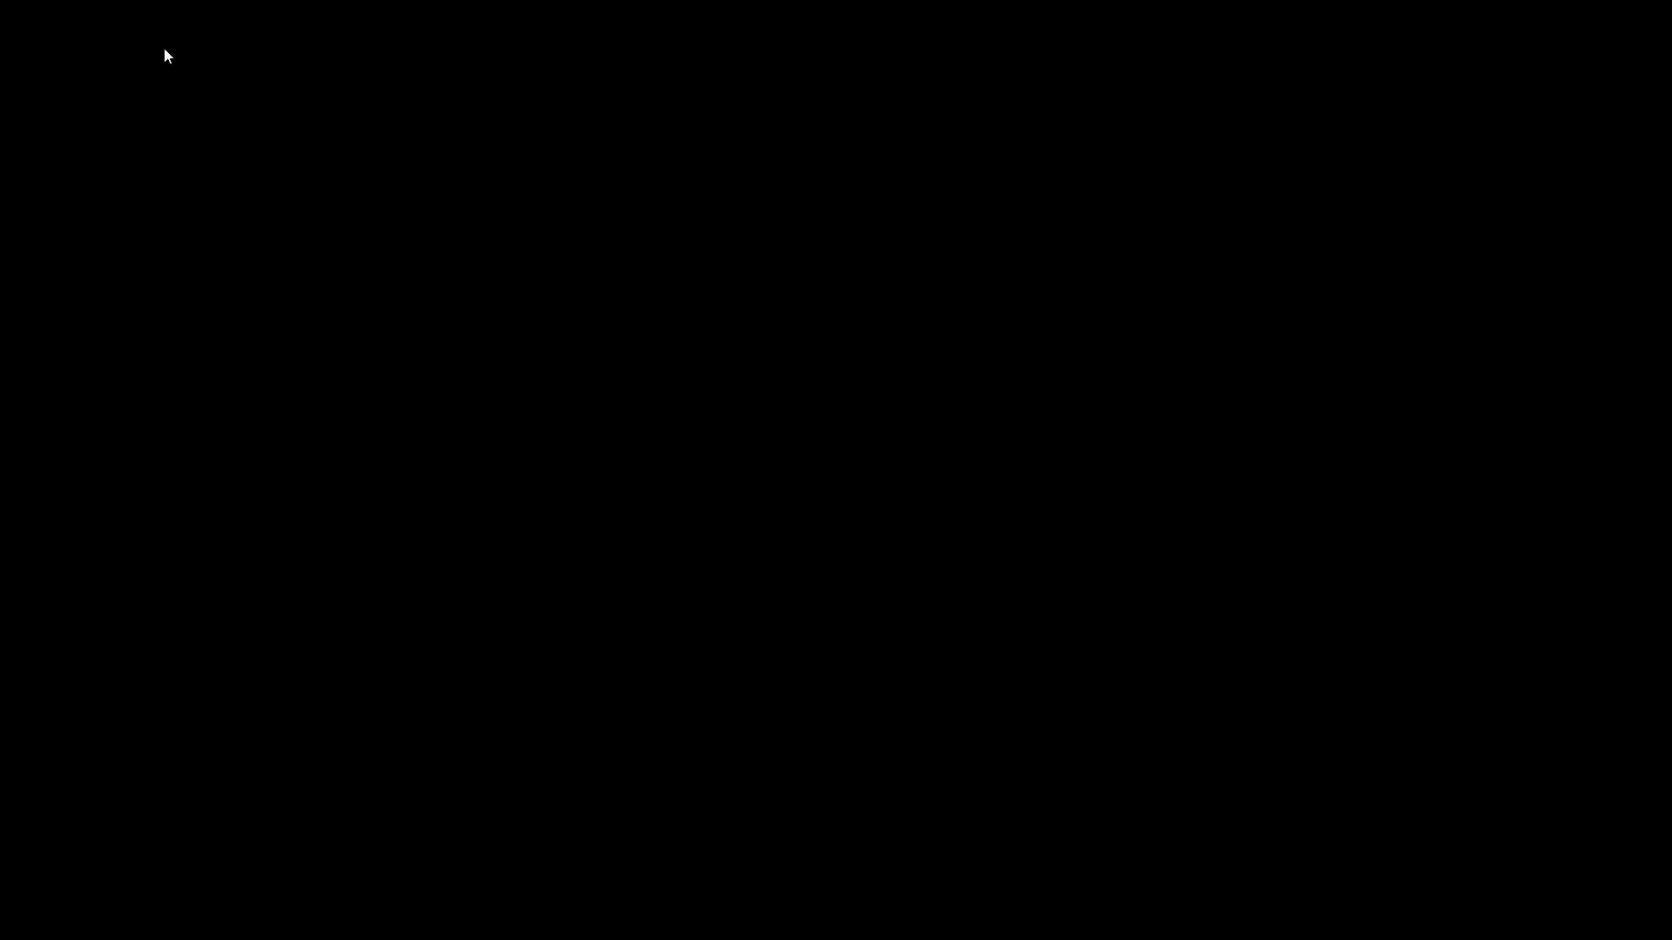